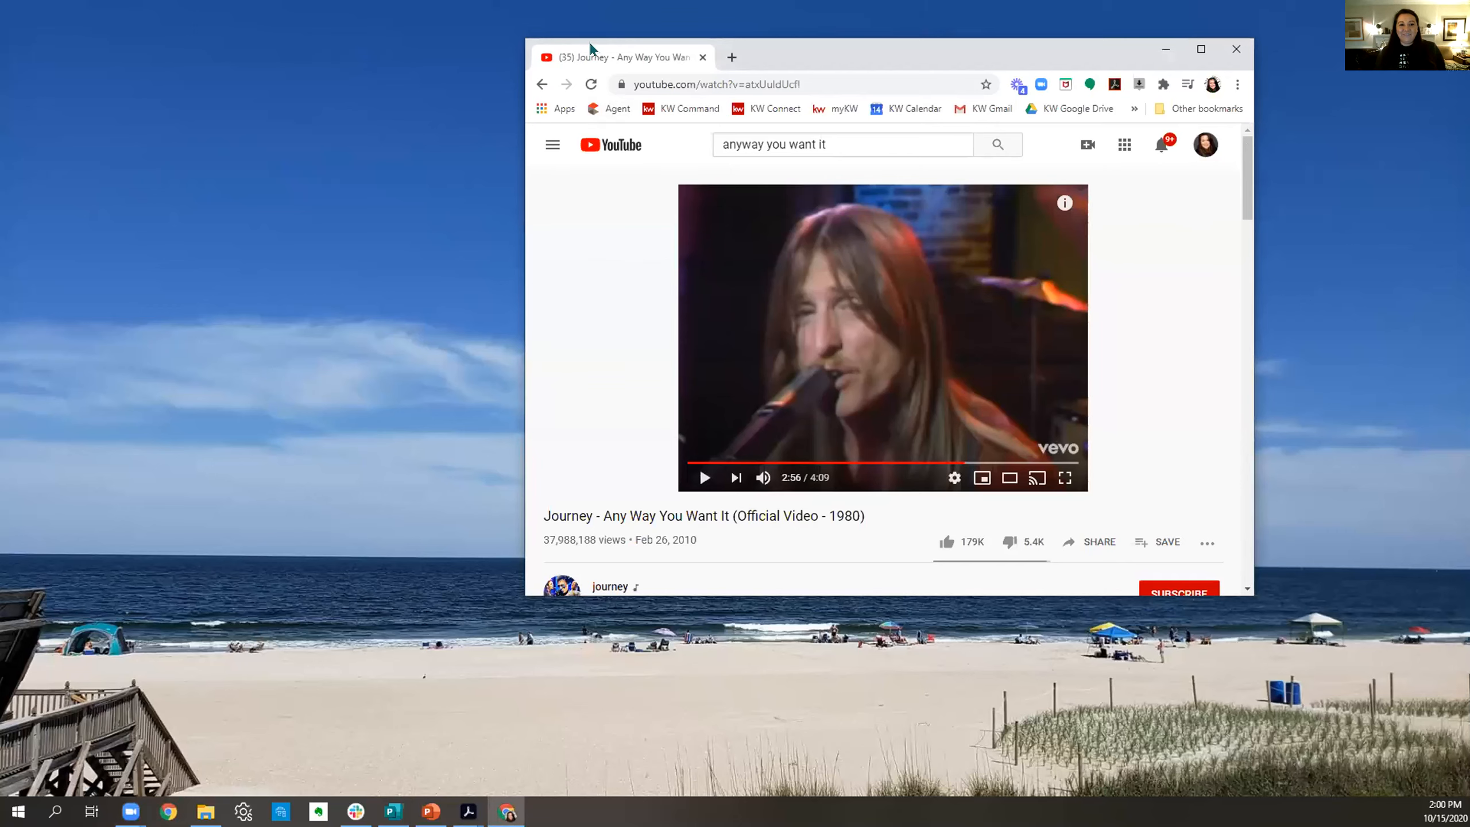
# Reposition the Chrome window playing the Journey video and maximize it to fill the screen
pyautogui.moveTo(567, 55); pyautogui.dragTo(310, 130)
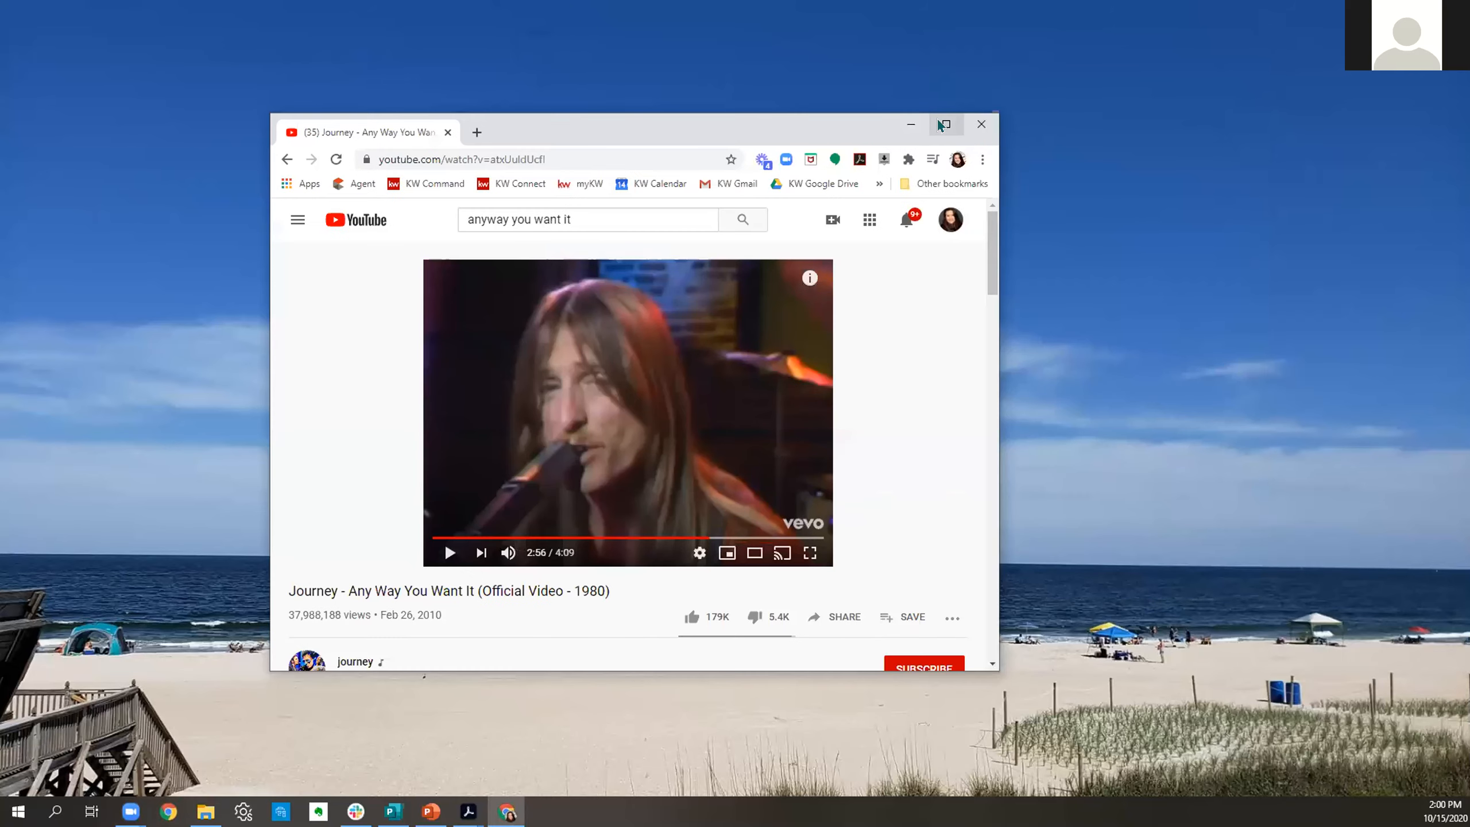
pyautogui.click(943, 125)
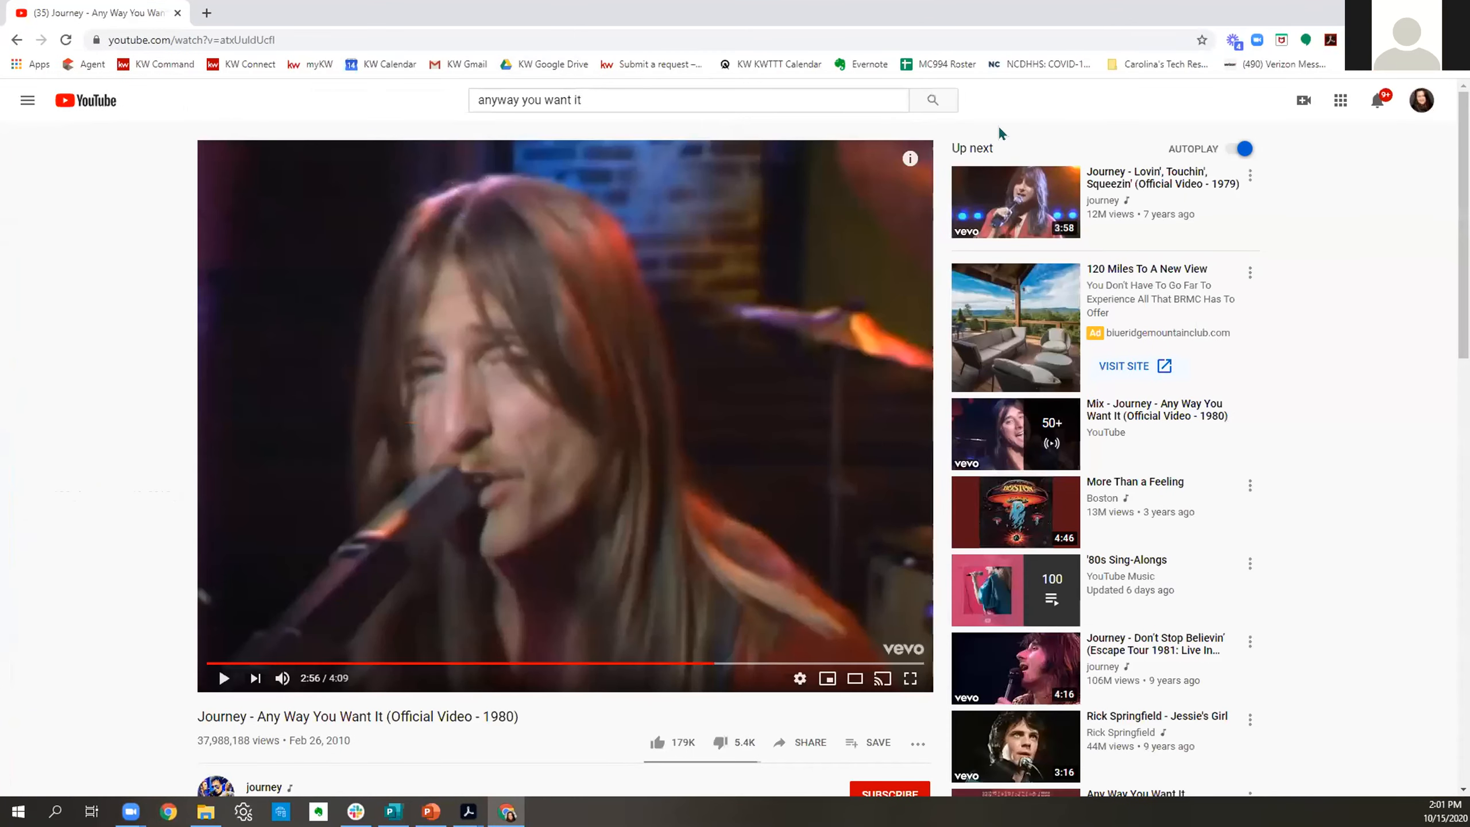
# Replace the YouTube address with zipformplus, fixing a typo, and load the zipformplus.com suggestion
pyautogui.click(298, 37)
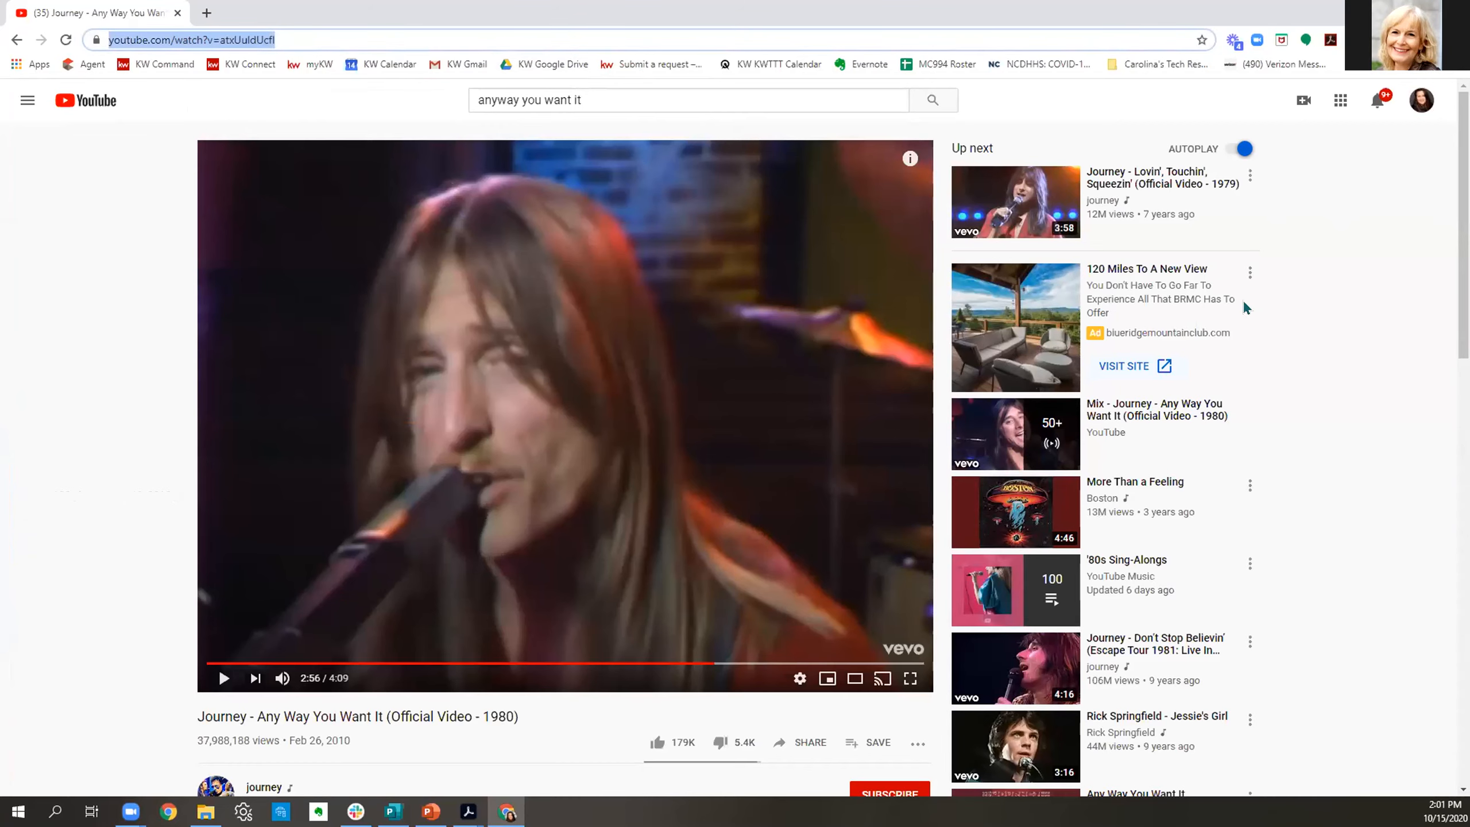
pyautogui.write('ziof')
pyautogui.press('BackSpace')
pyautogui.press('BackSpace')
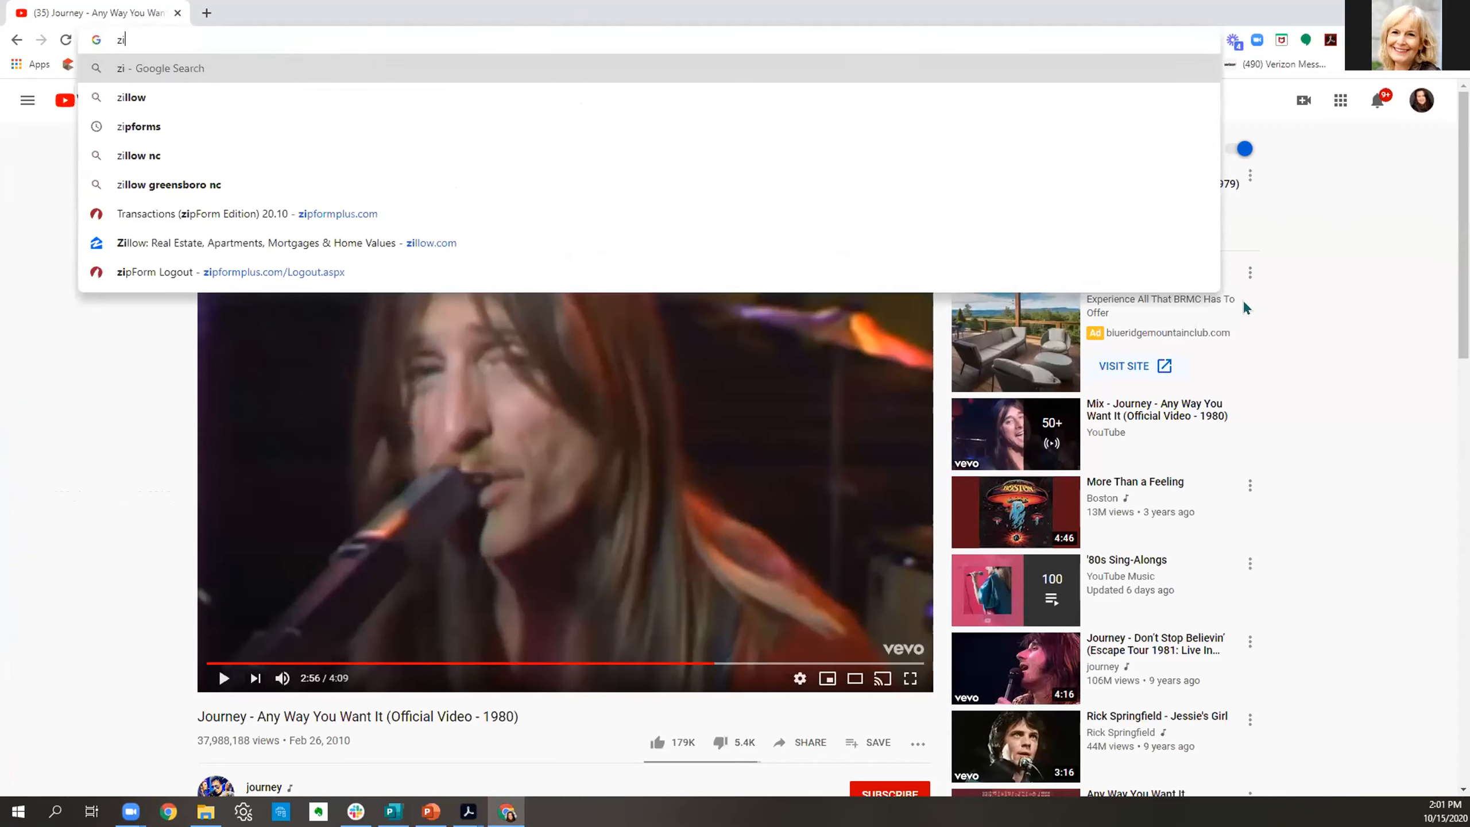
pyautogui.write('pf')
pyautogui.press('Return')
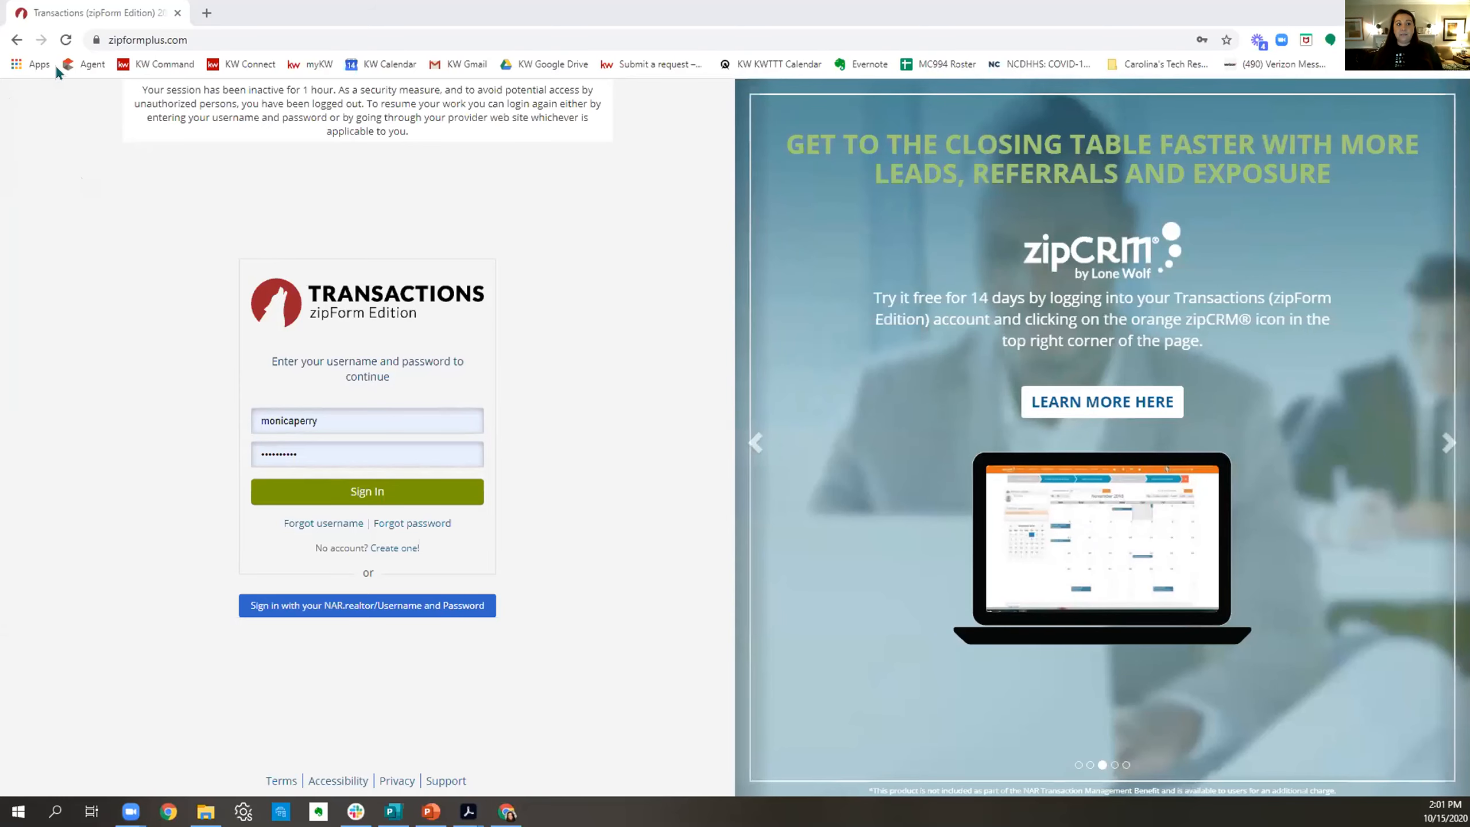
pyautogui.click(185, 30)
pyautogui.moveTo(184, 30); pyautogui.dragTo(93, 38)
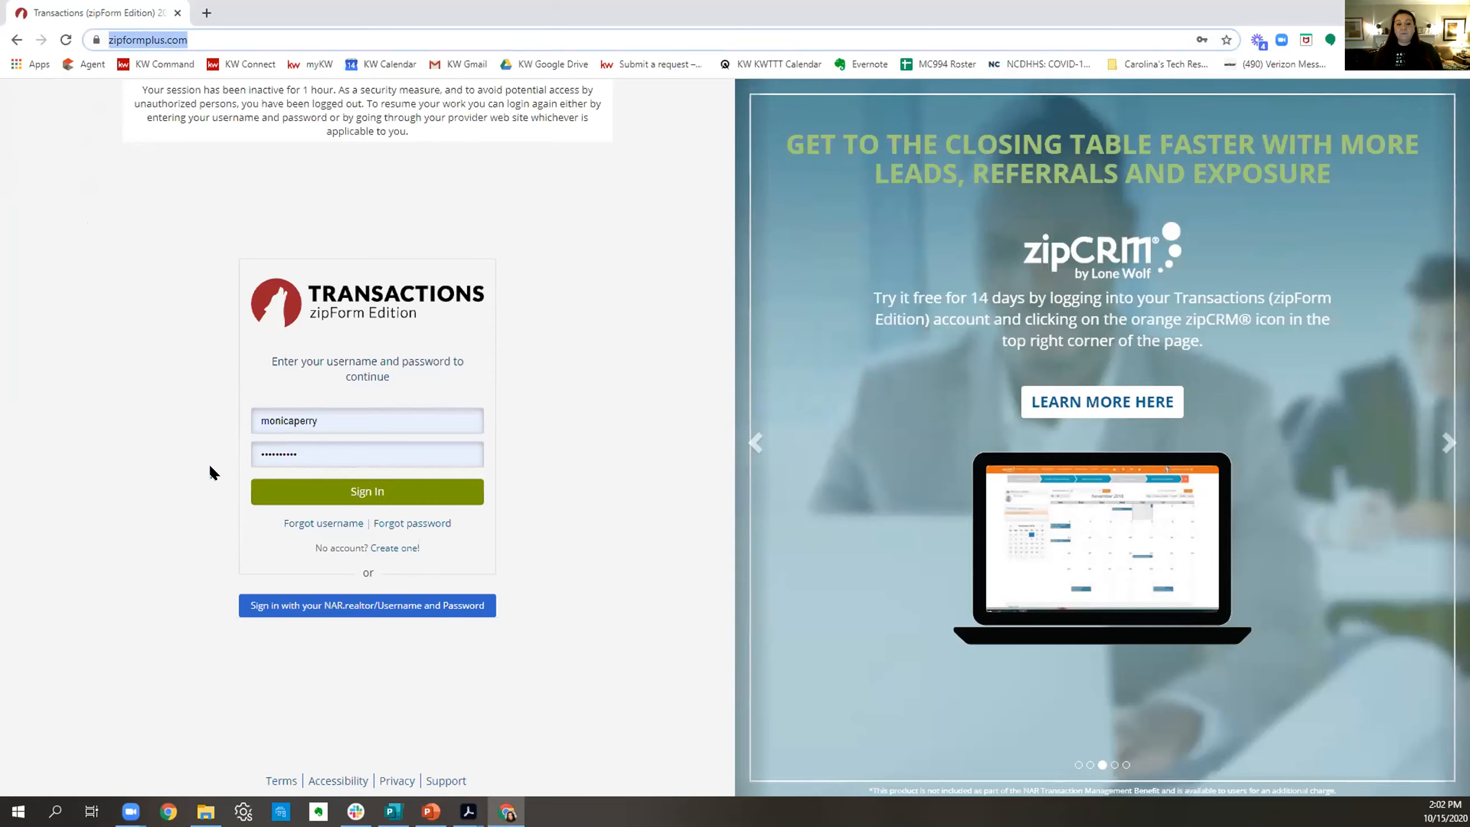
pyautogui.click(346, 412)
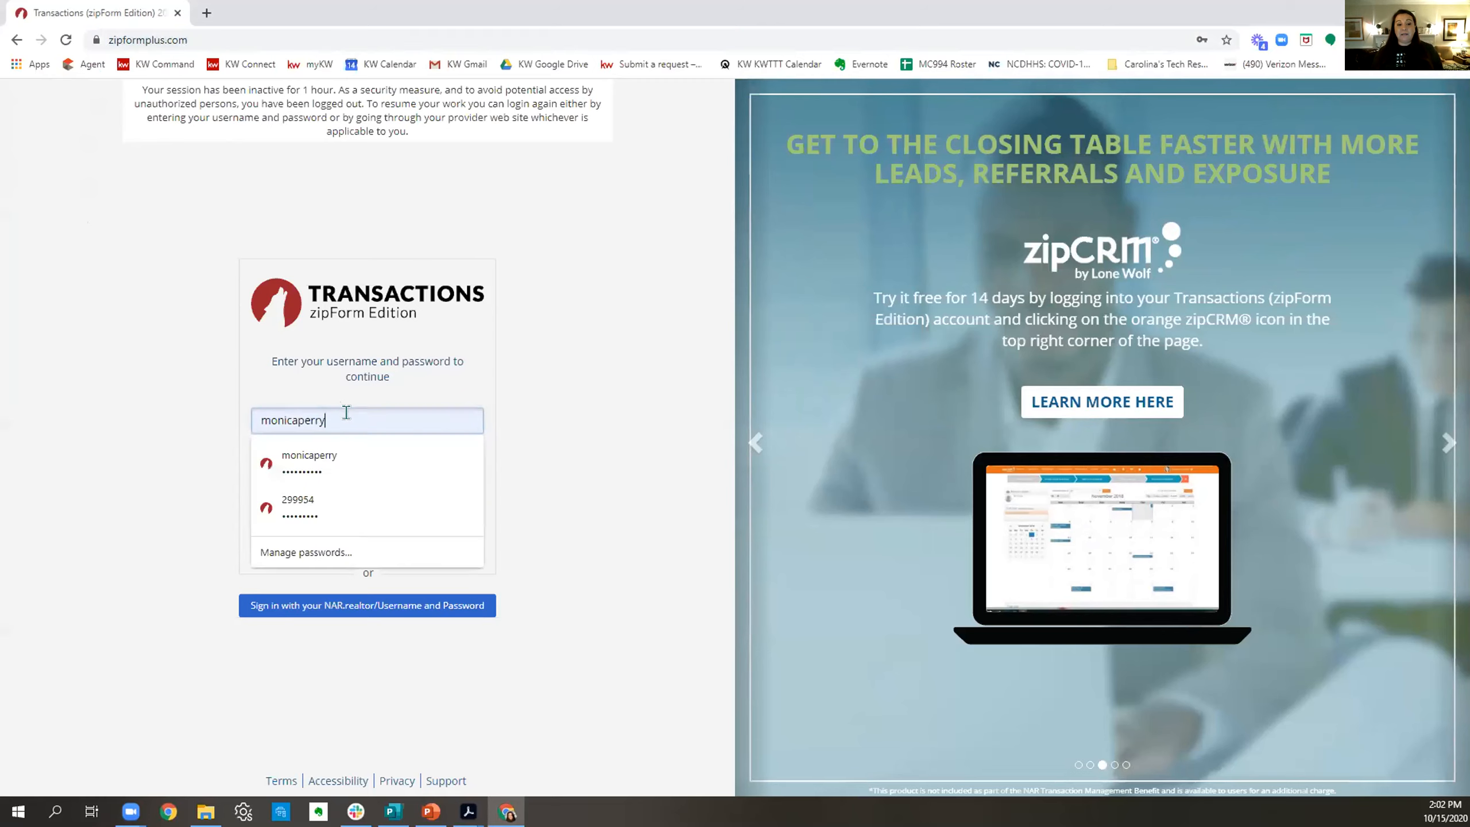
pyautogui.click(522, 399)
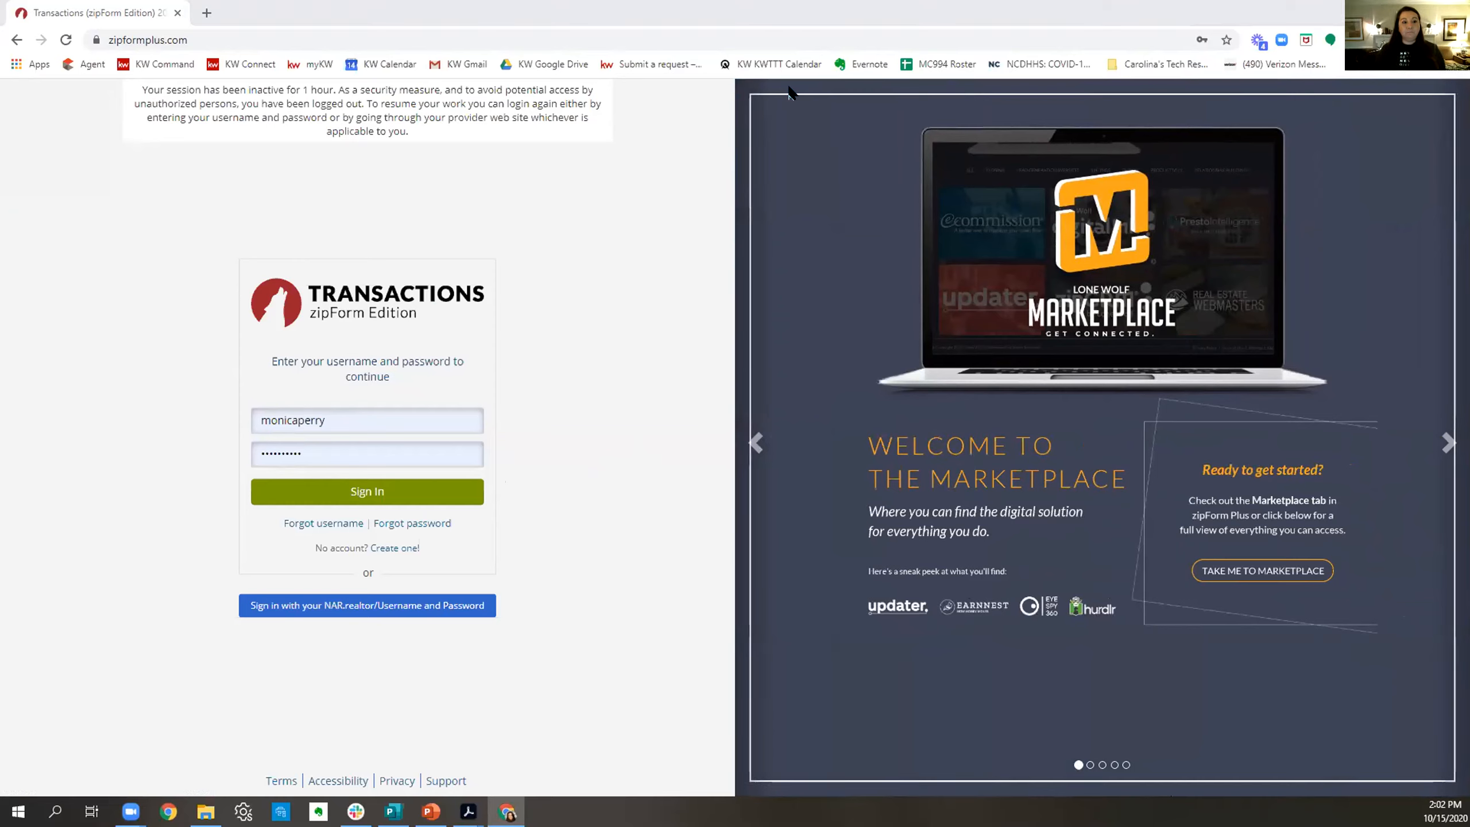
pyautogui.click(822, 40)
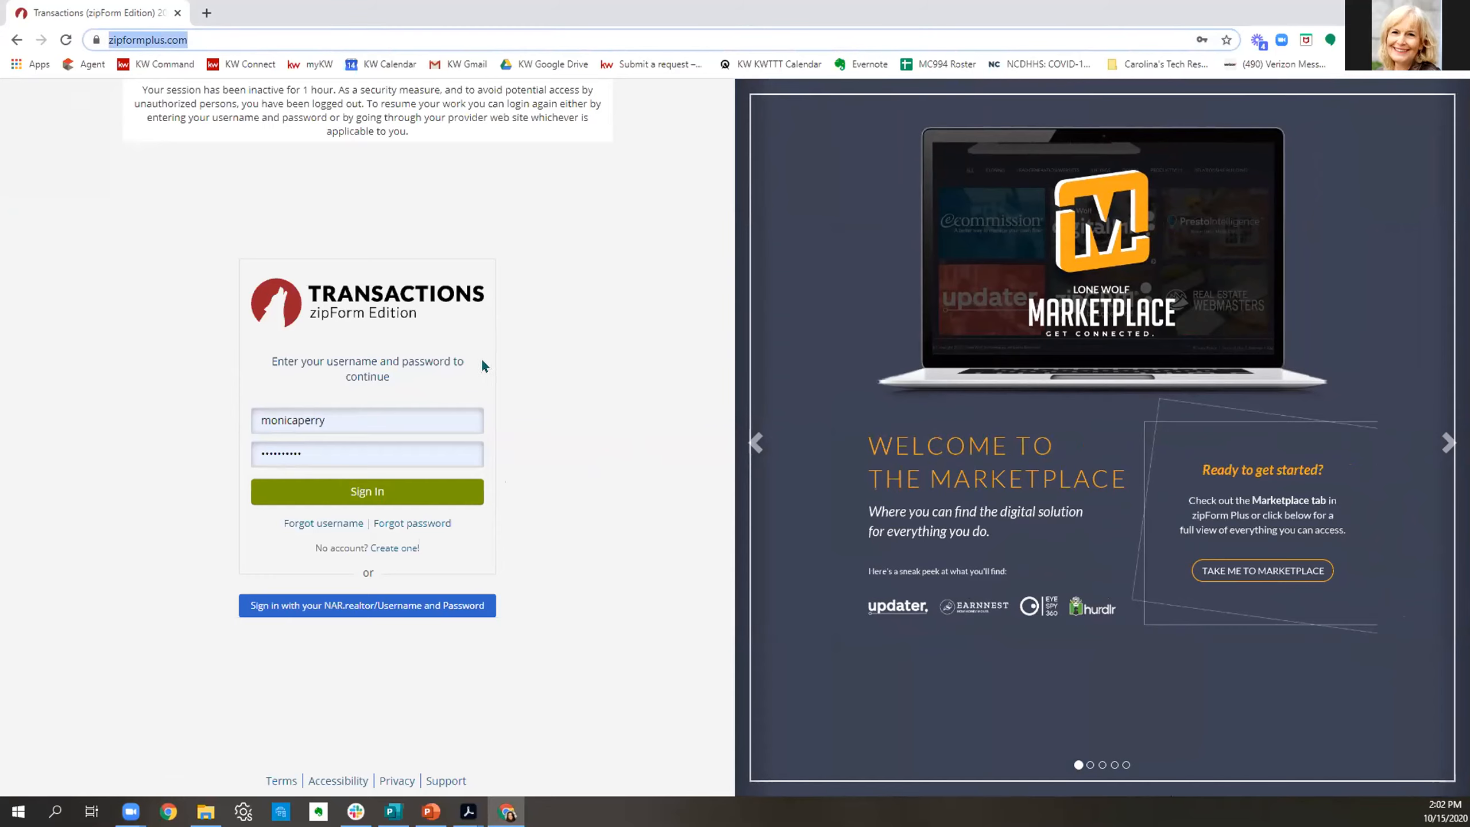
# Sign in with the pre-filled credentials to load the Transactions list
pyautogui.click(376, 493)
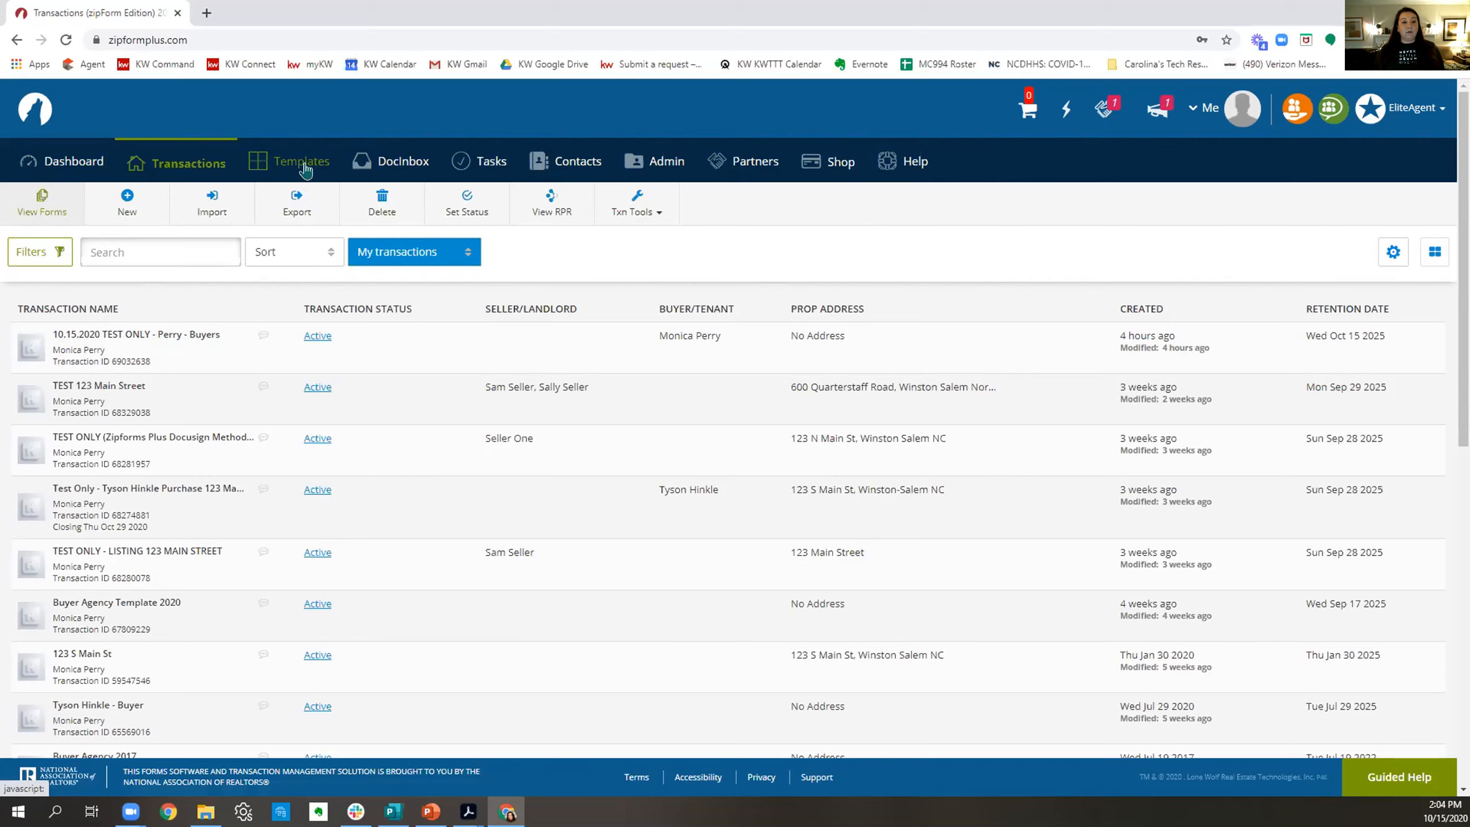
# Open the Templates page listing 2020 Buyer Package, Test 2020 Listing Package and 2020 Listing Package
pyautogui.click(305, 168)
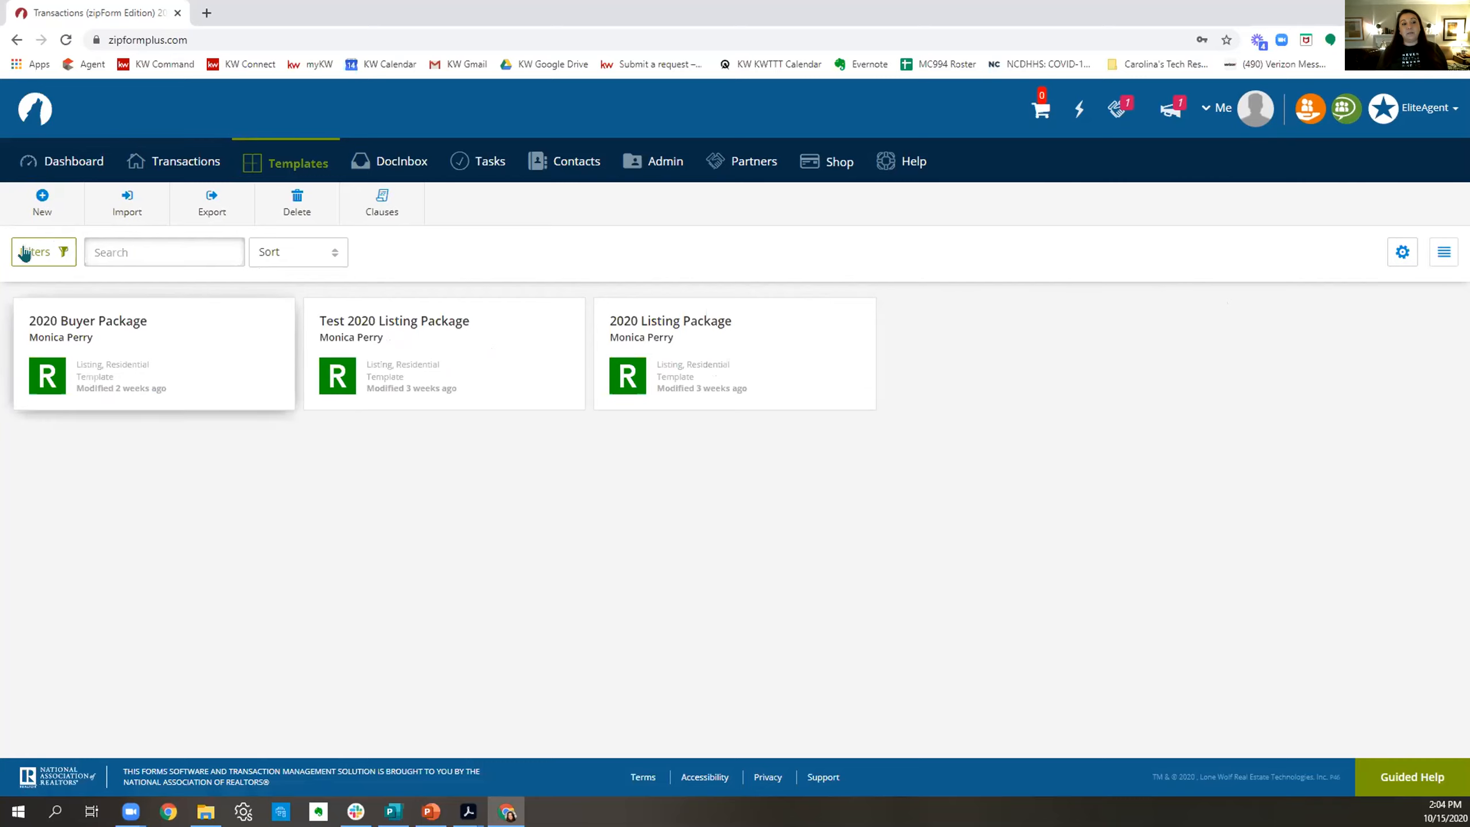
# Create a new Purchase or Offer template and begin entering its name, 10.15.2020
pyautogui.click(22, 204)
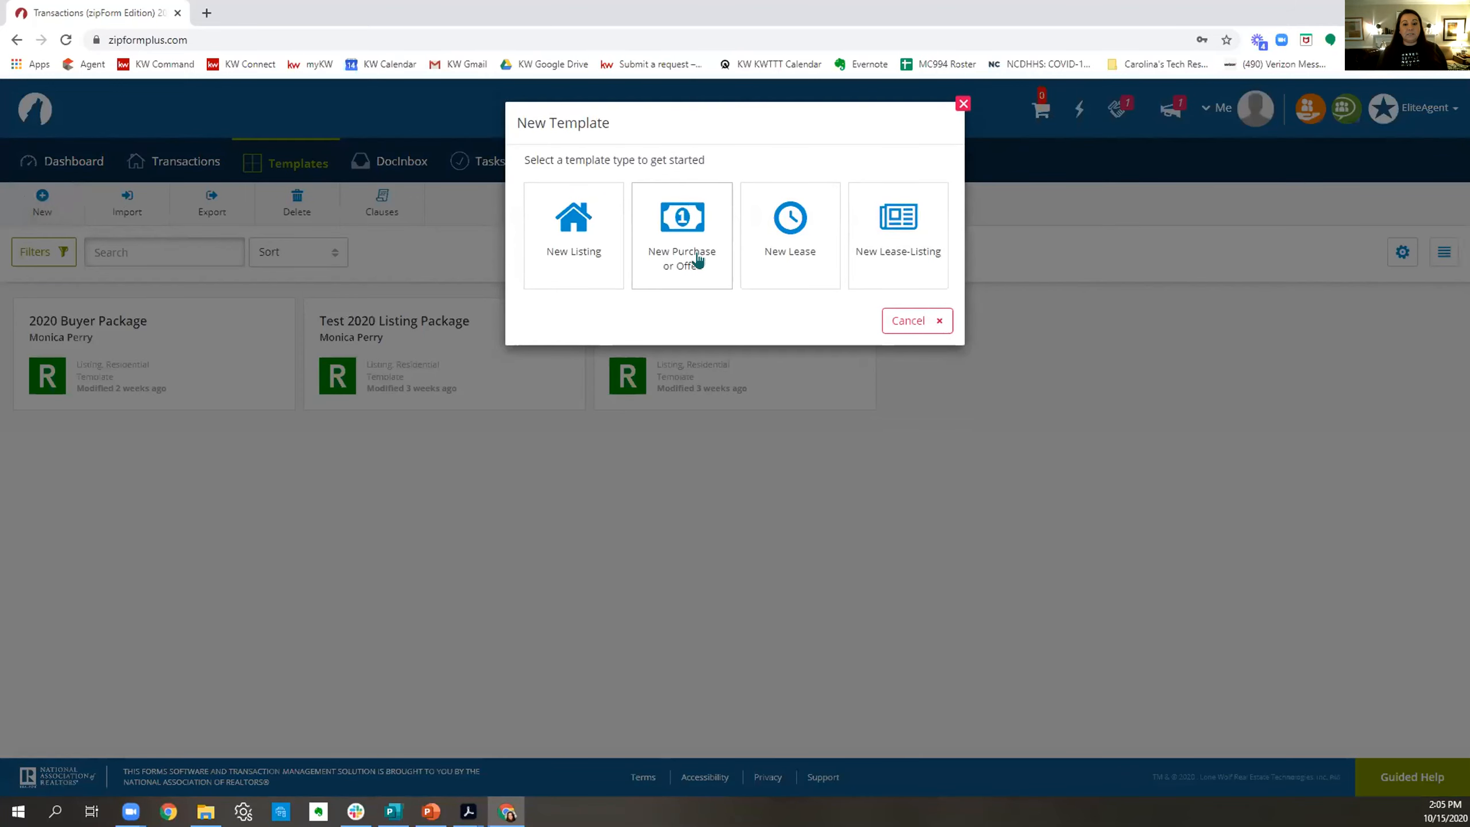
pyautogui.click(699, 269)
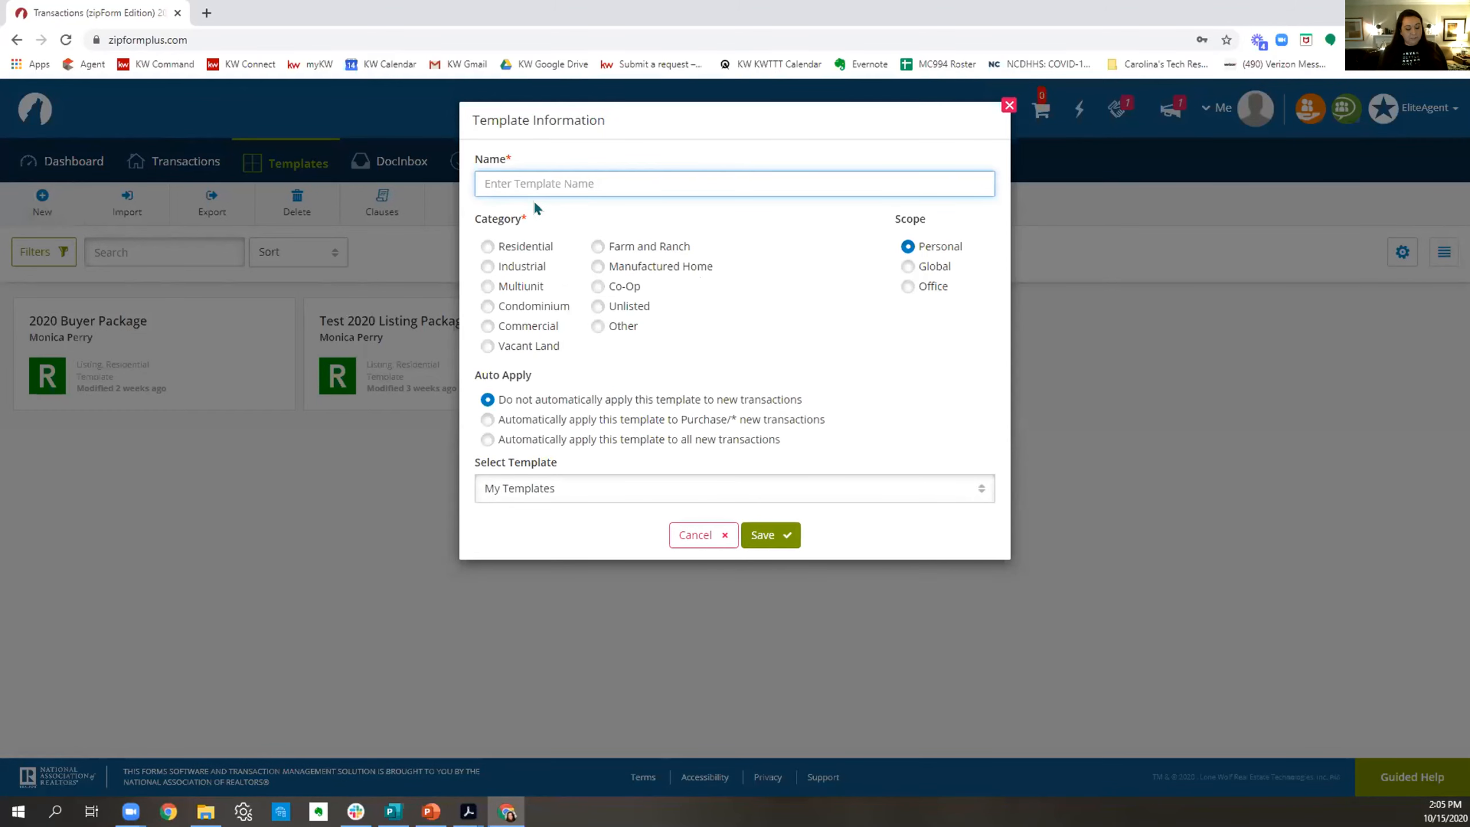
pyautogui.write('10')
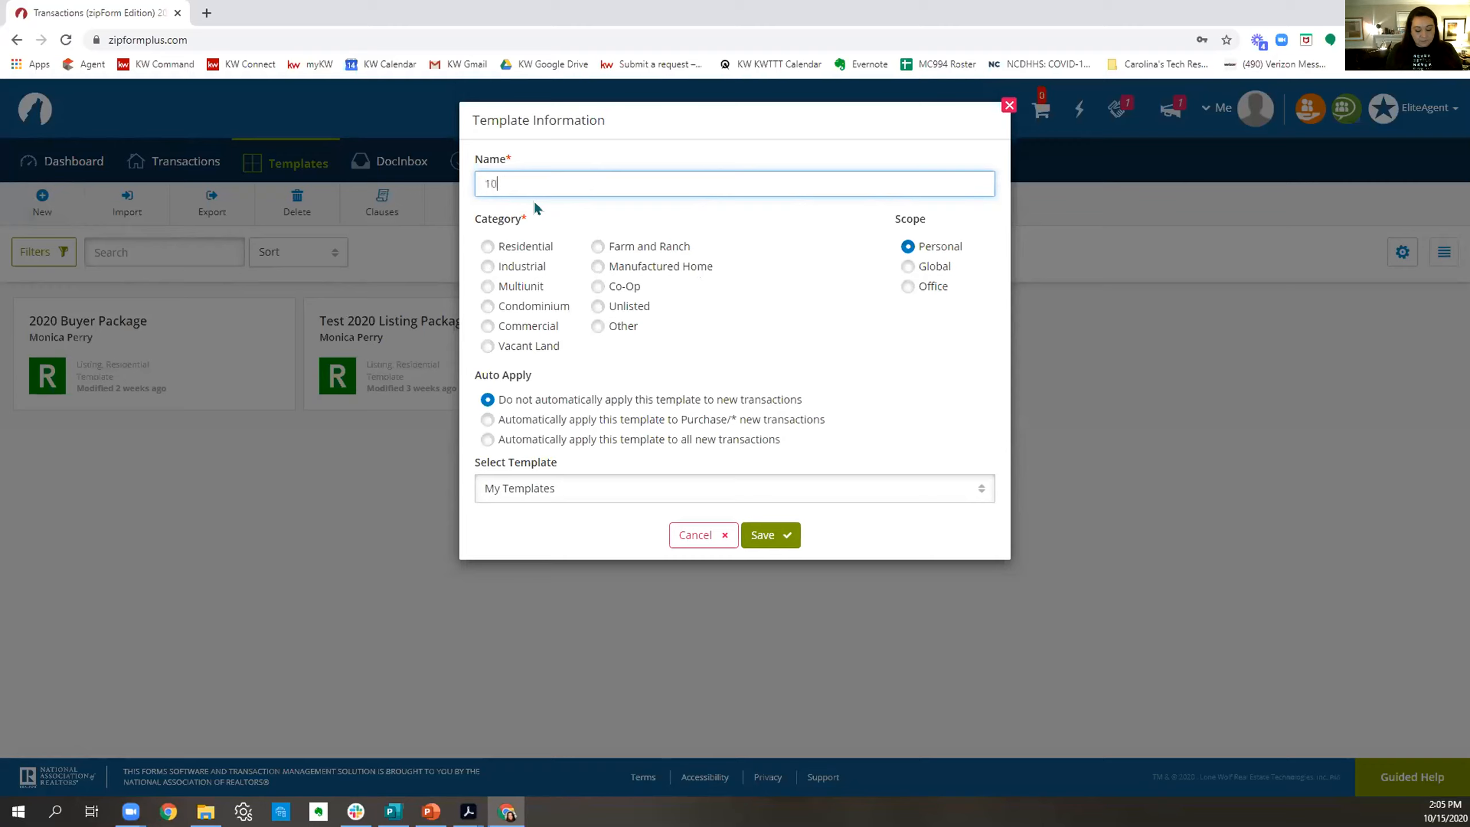
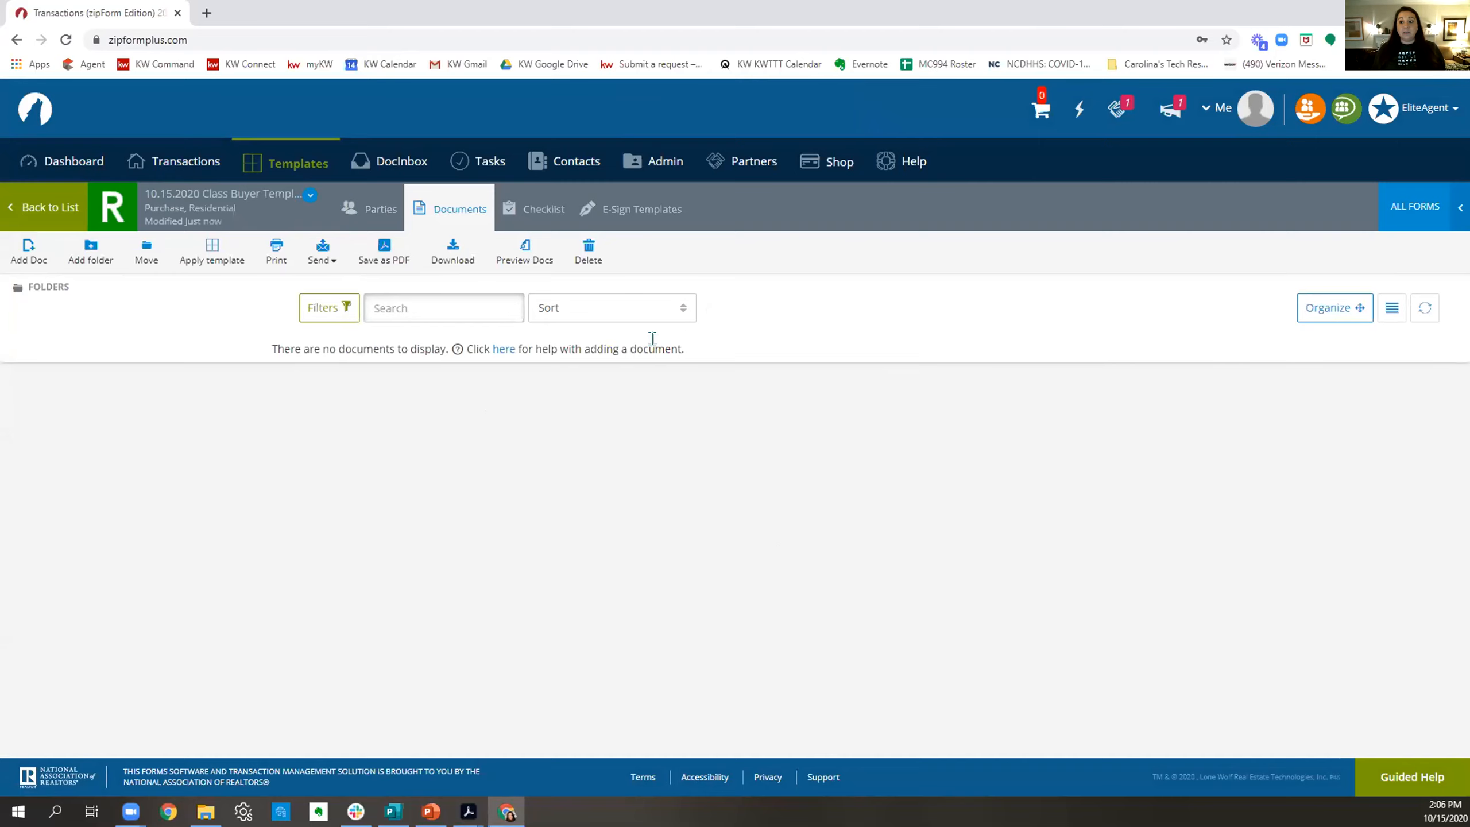
# Search the form library for 260 and 201 and add Working With Real Estate Agents and Buyer Agency Agreement
pyautogui.click(1417, 217)
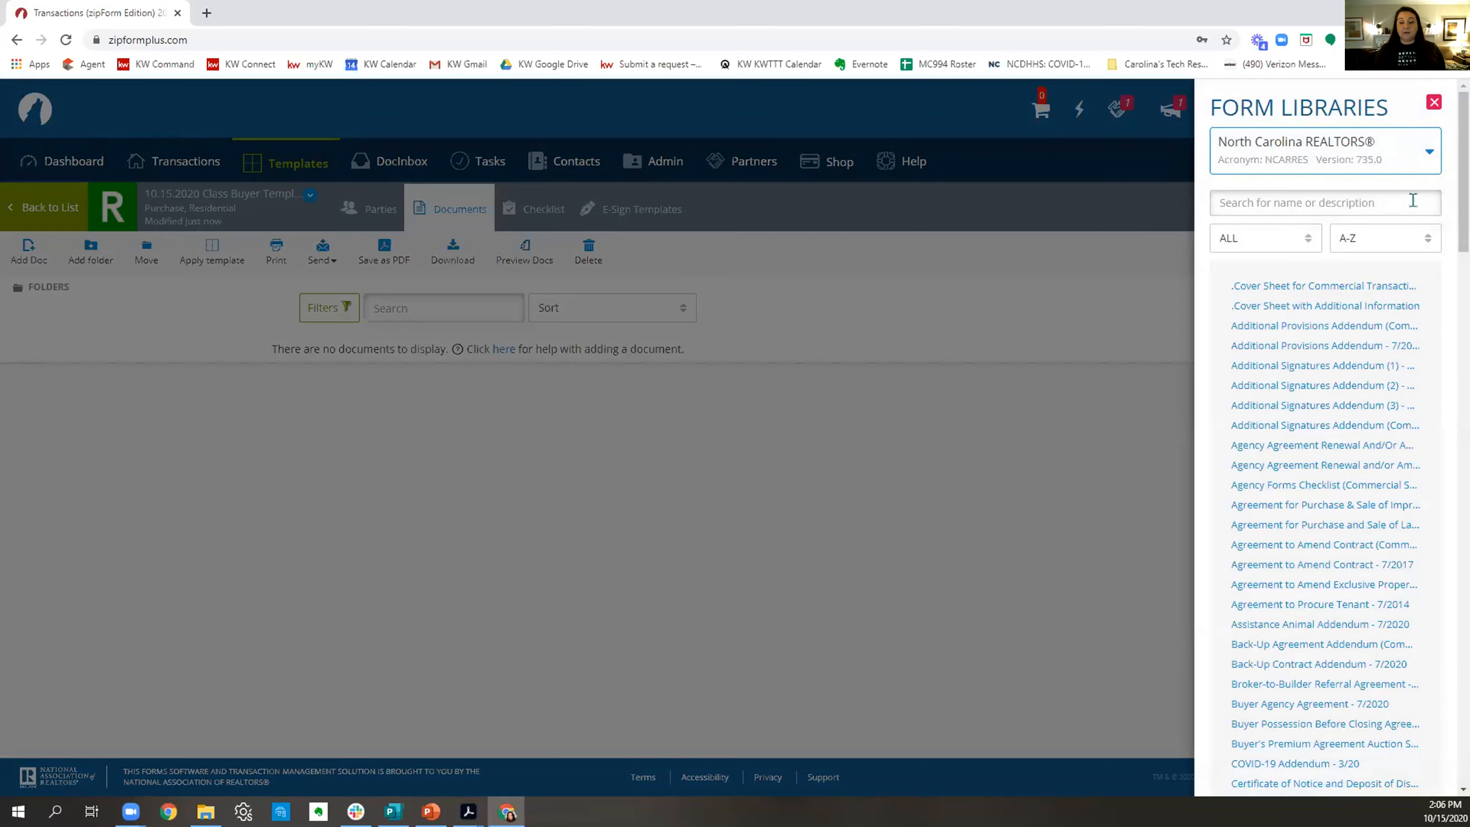
pyautogui.click(1412, 201)
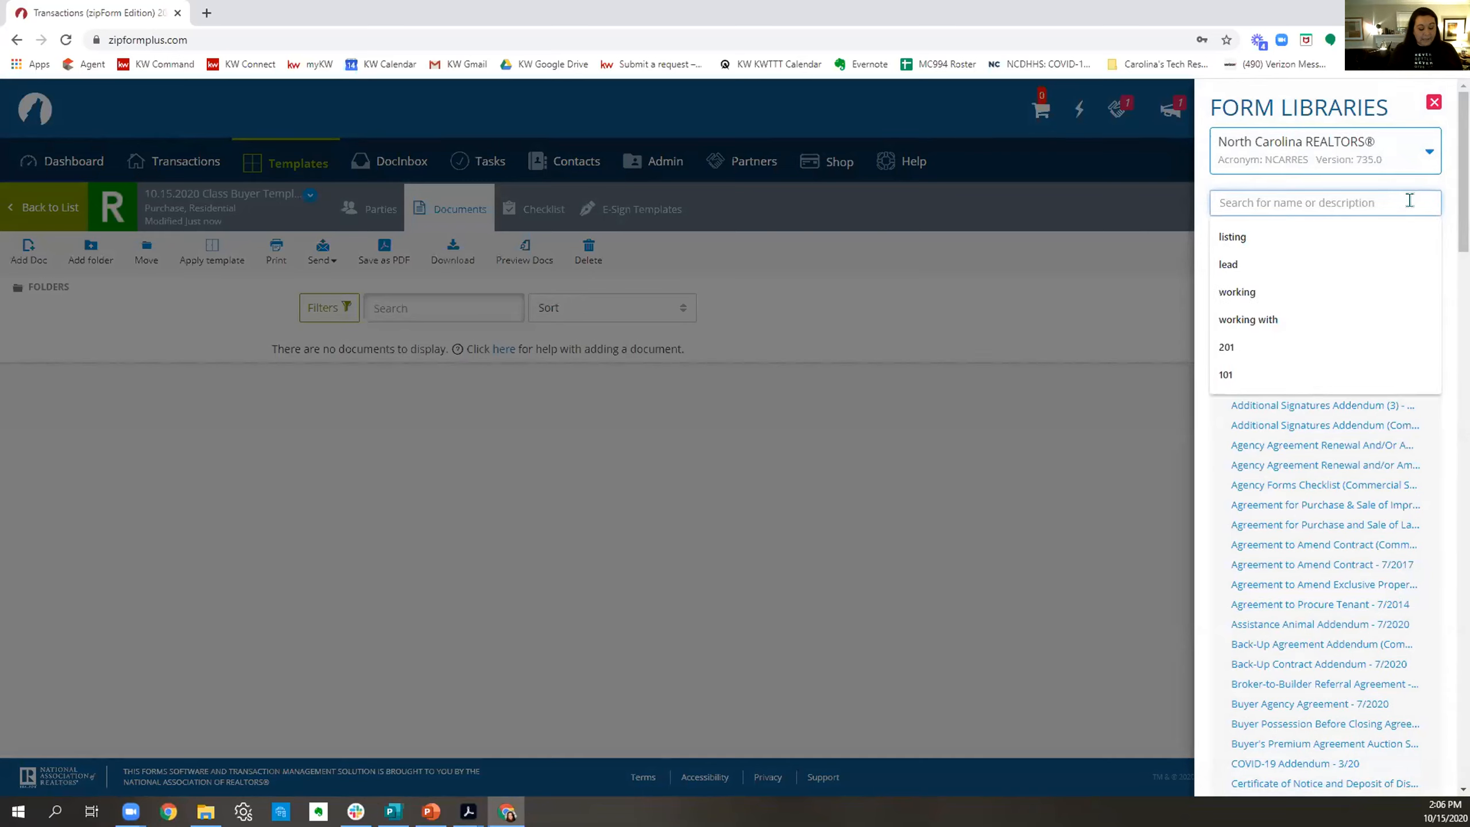
pyautogui.write('26')
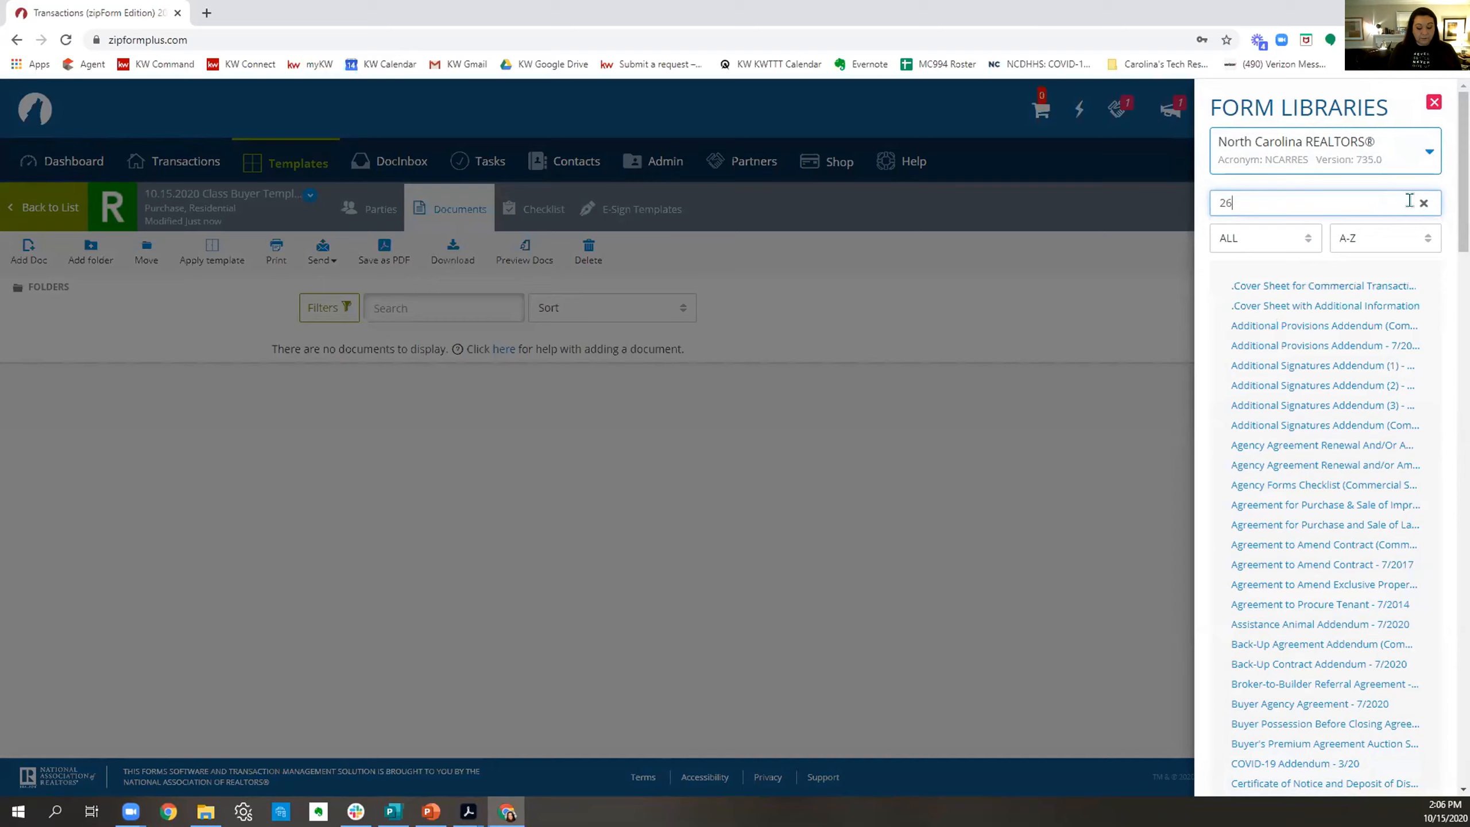
pyautogui.write('0')
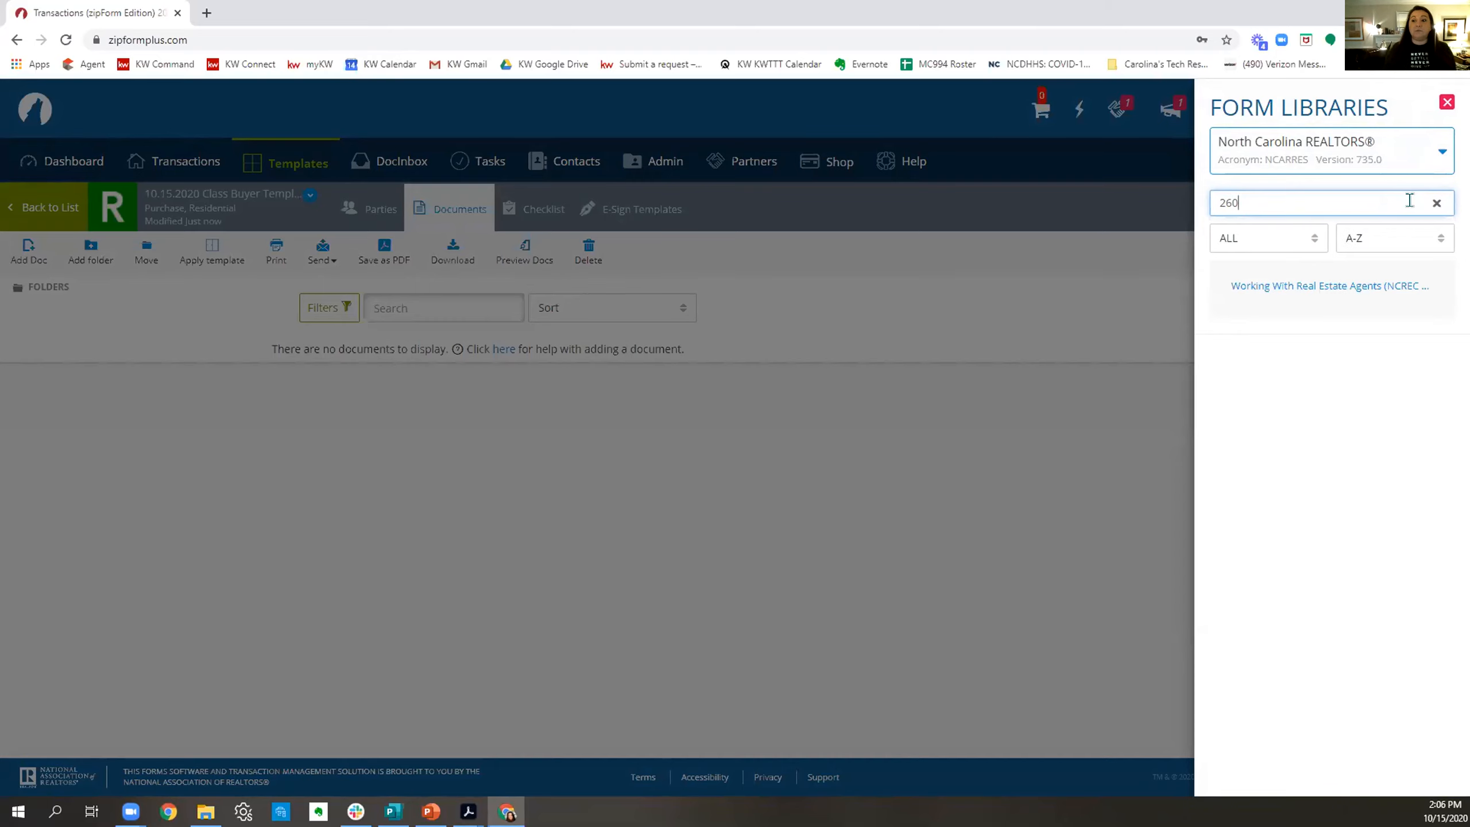
pyautogui.click(1303, 286)
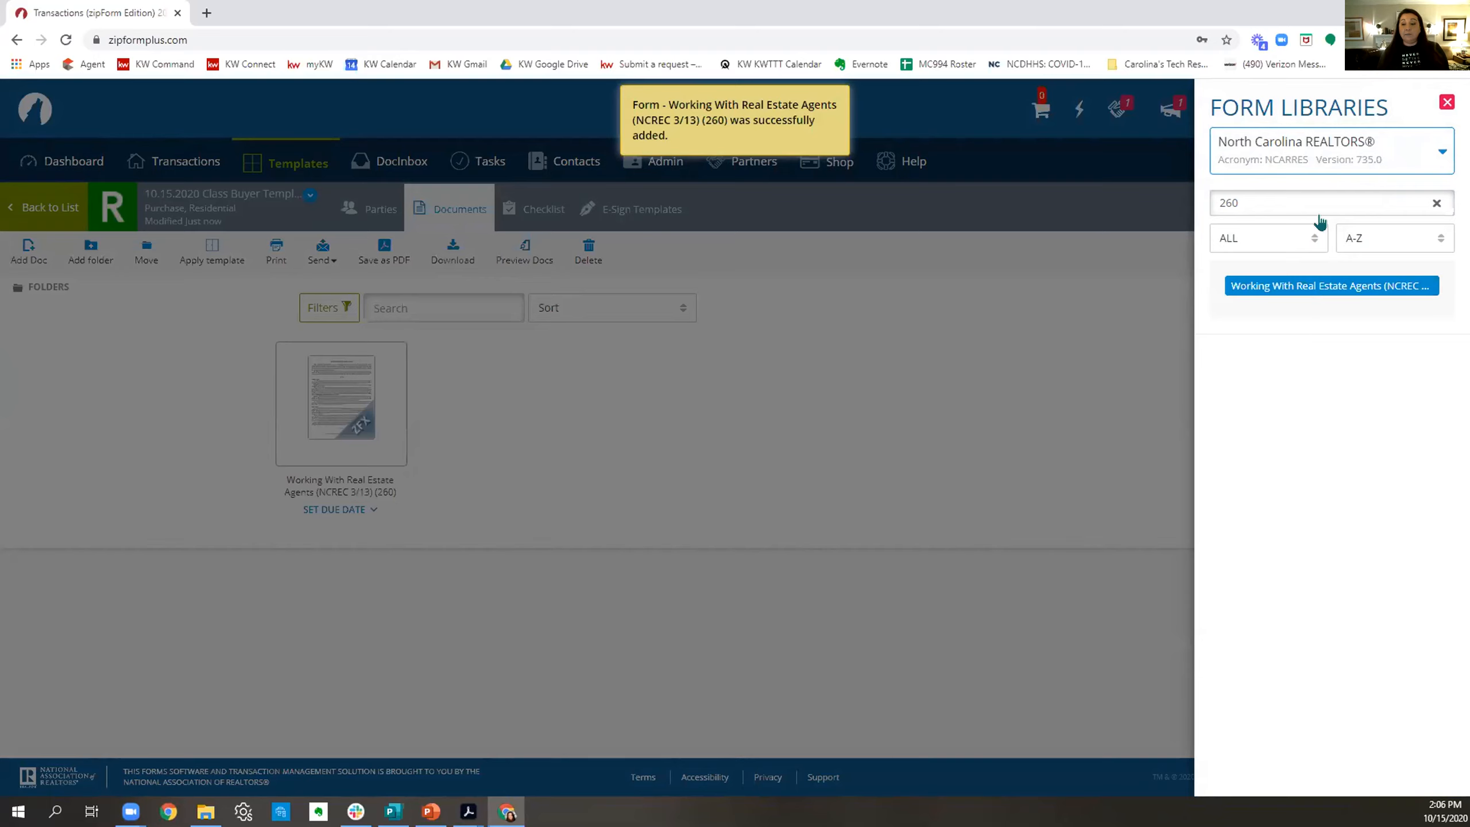
pyautogui.moveTo(1270, 200); pyautogui.dragTo(1118, 230)
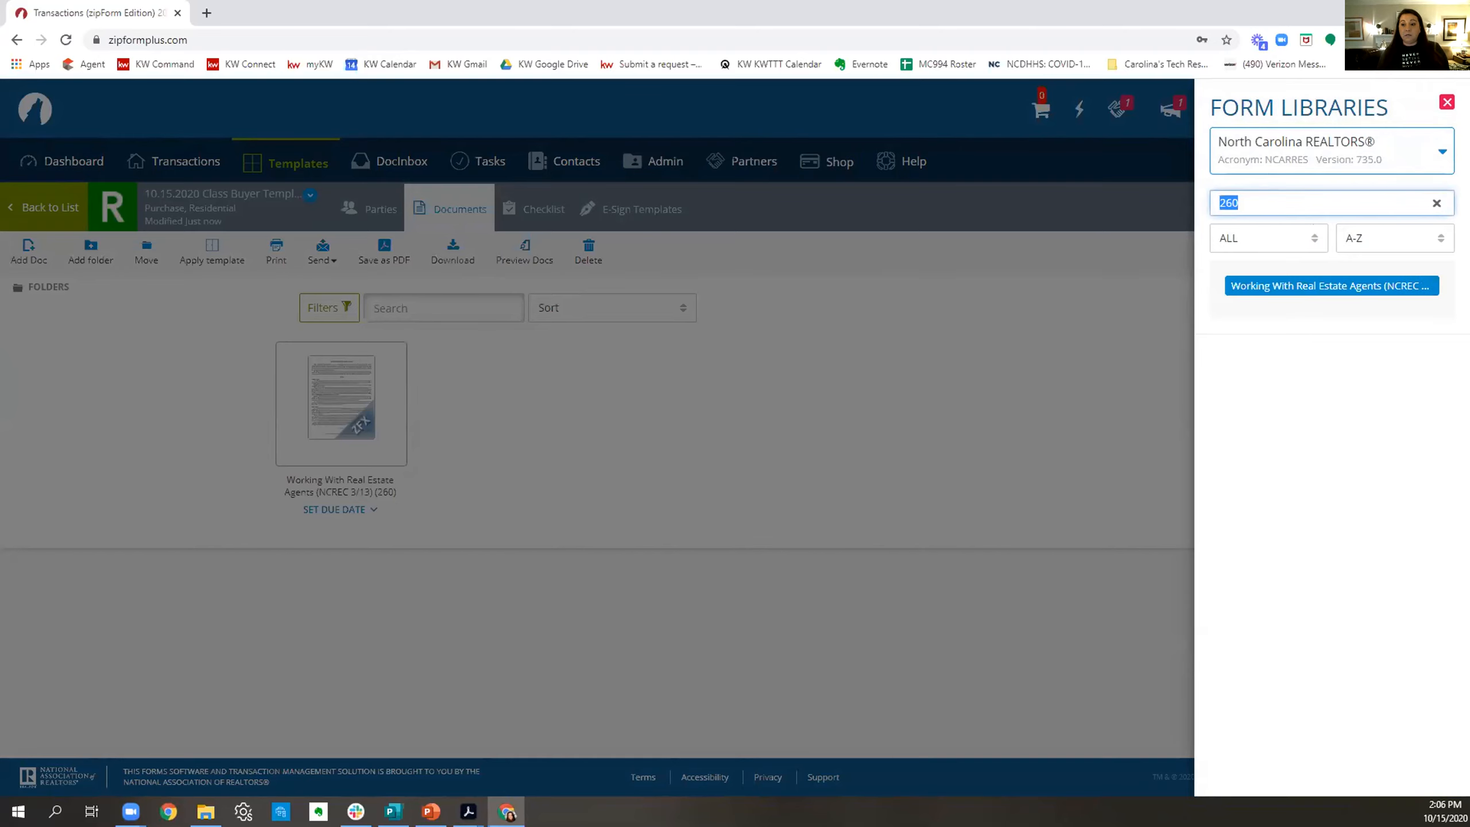
pyautogui.write('201')
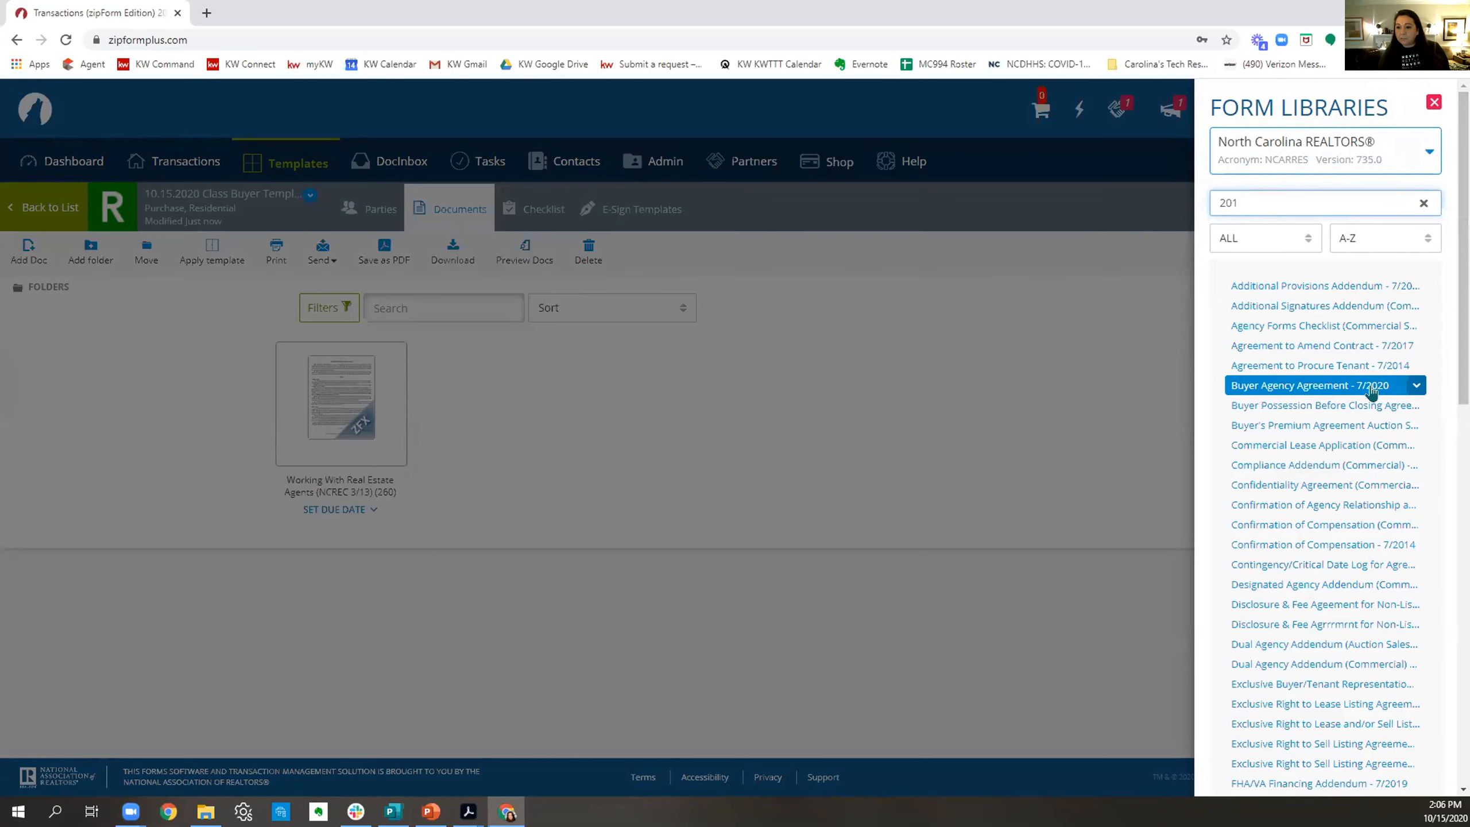
pyautogui.click(1371, 392)
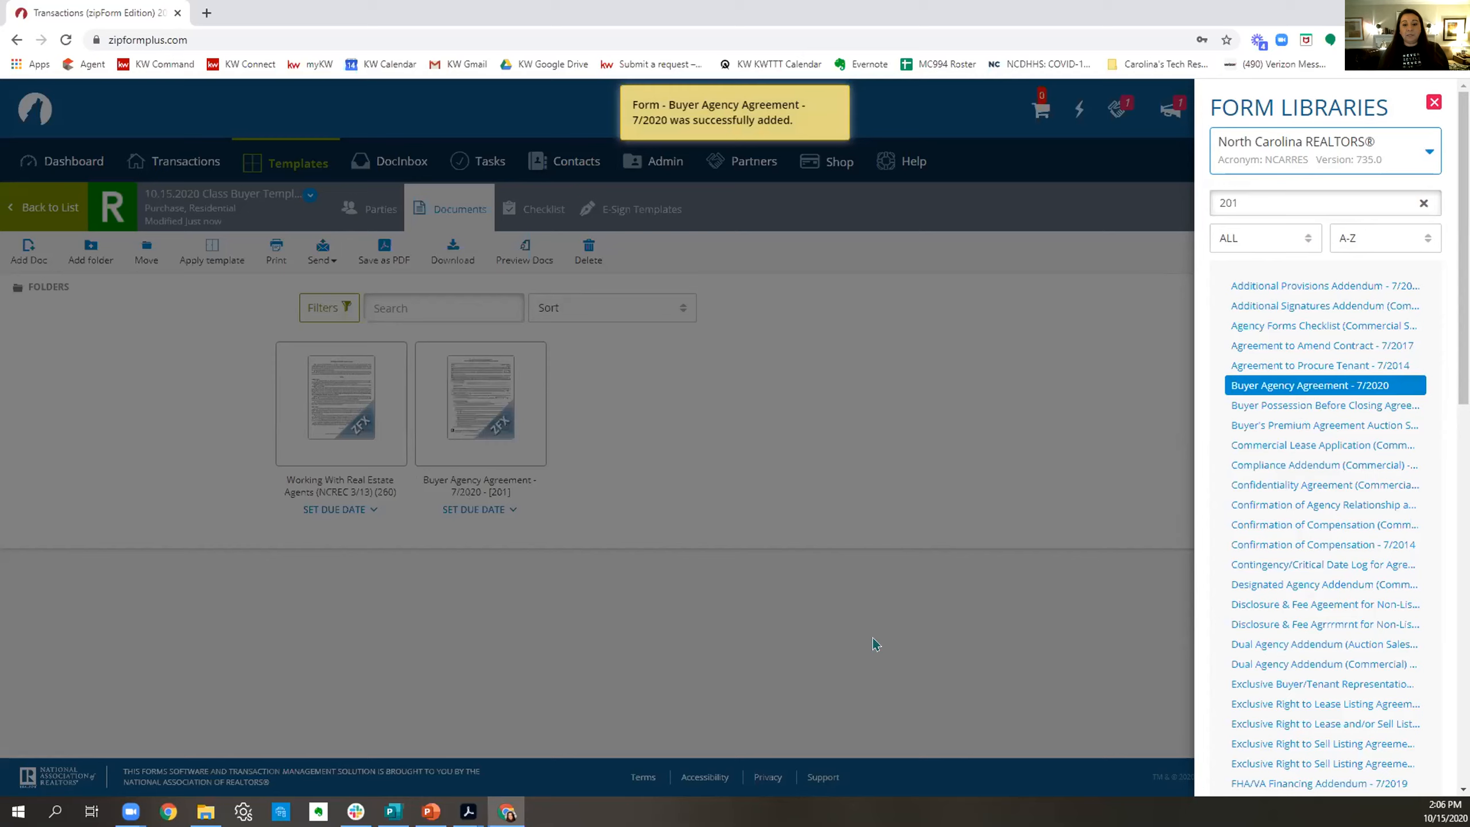
# Add the Professional Services Disclosure and Offer to Purchase and Contract (2-T) forms, then close the library
pyautogui.moveTo(1273, 197); pyautogui.dragTo(1185, 218)
pyautogui.write('professi')
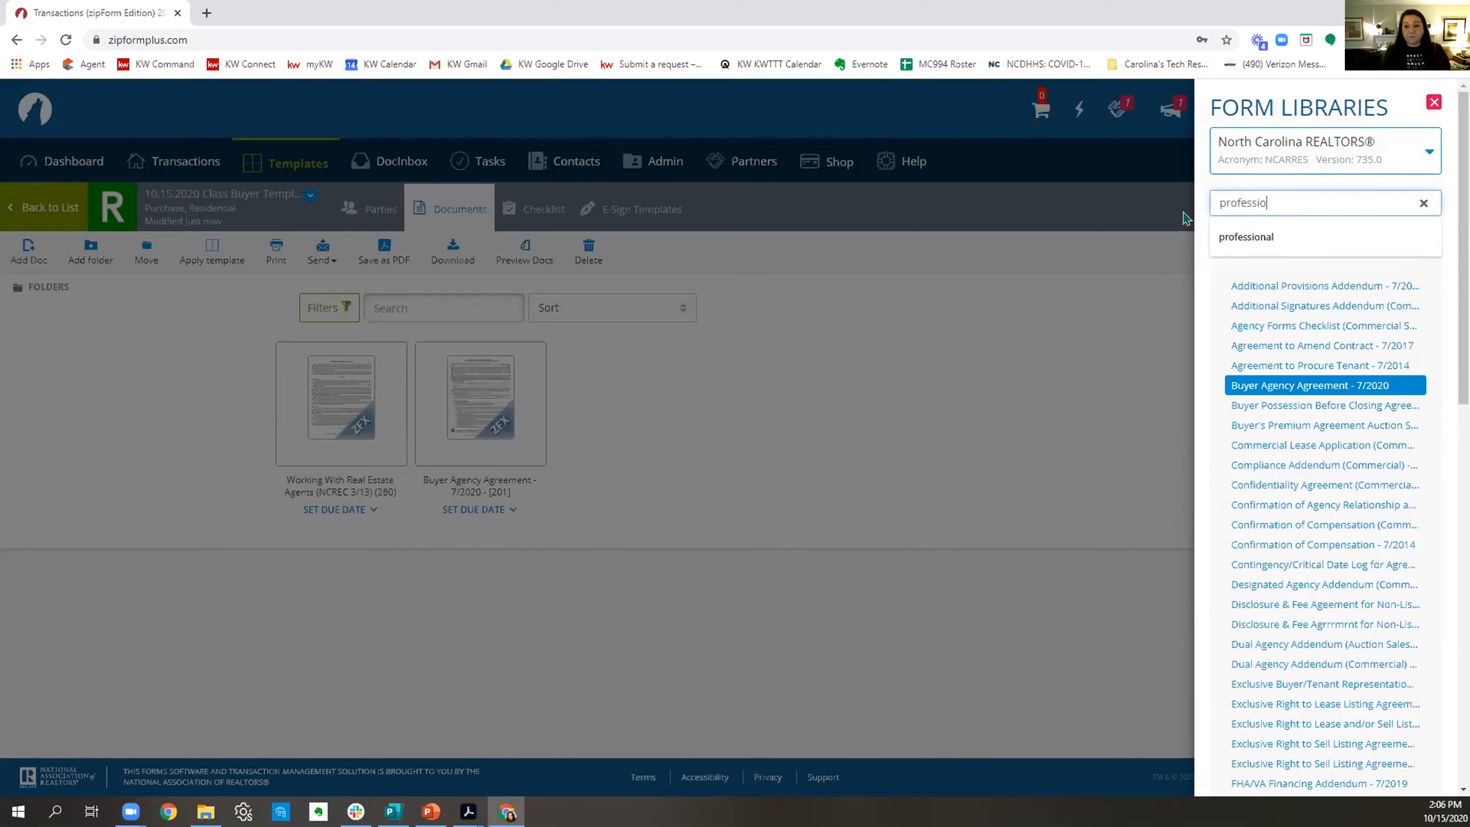
pyautogui.write('o')
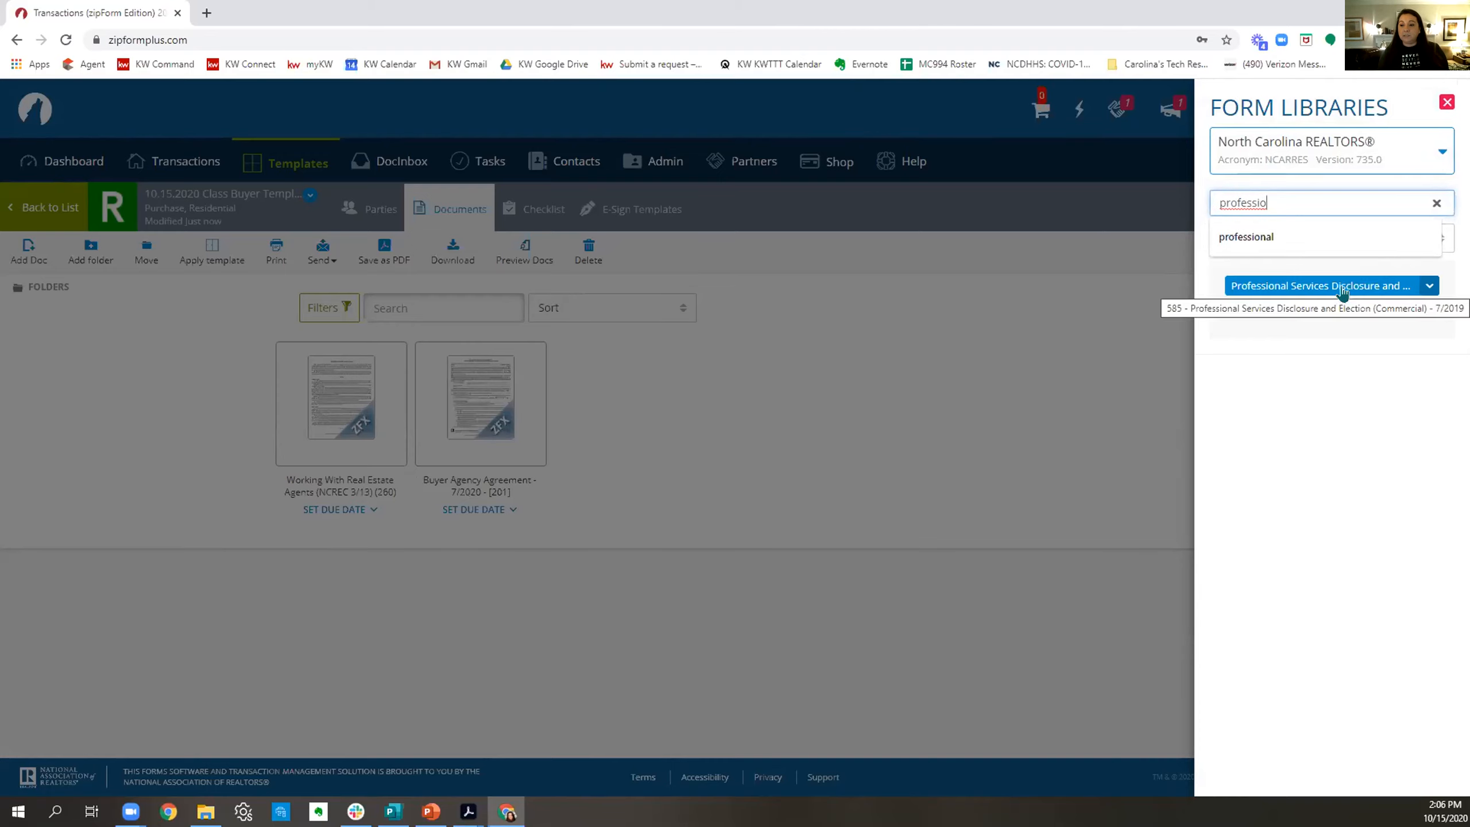
pyautogui.click(1338, 290)
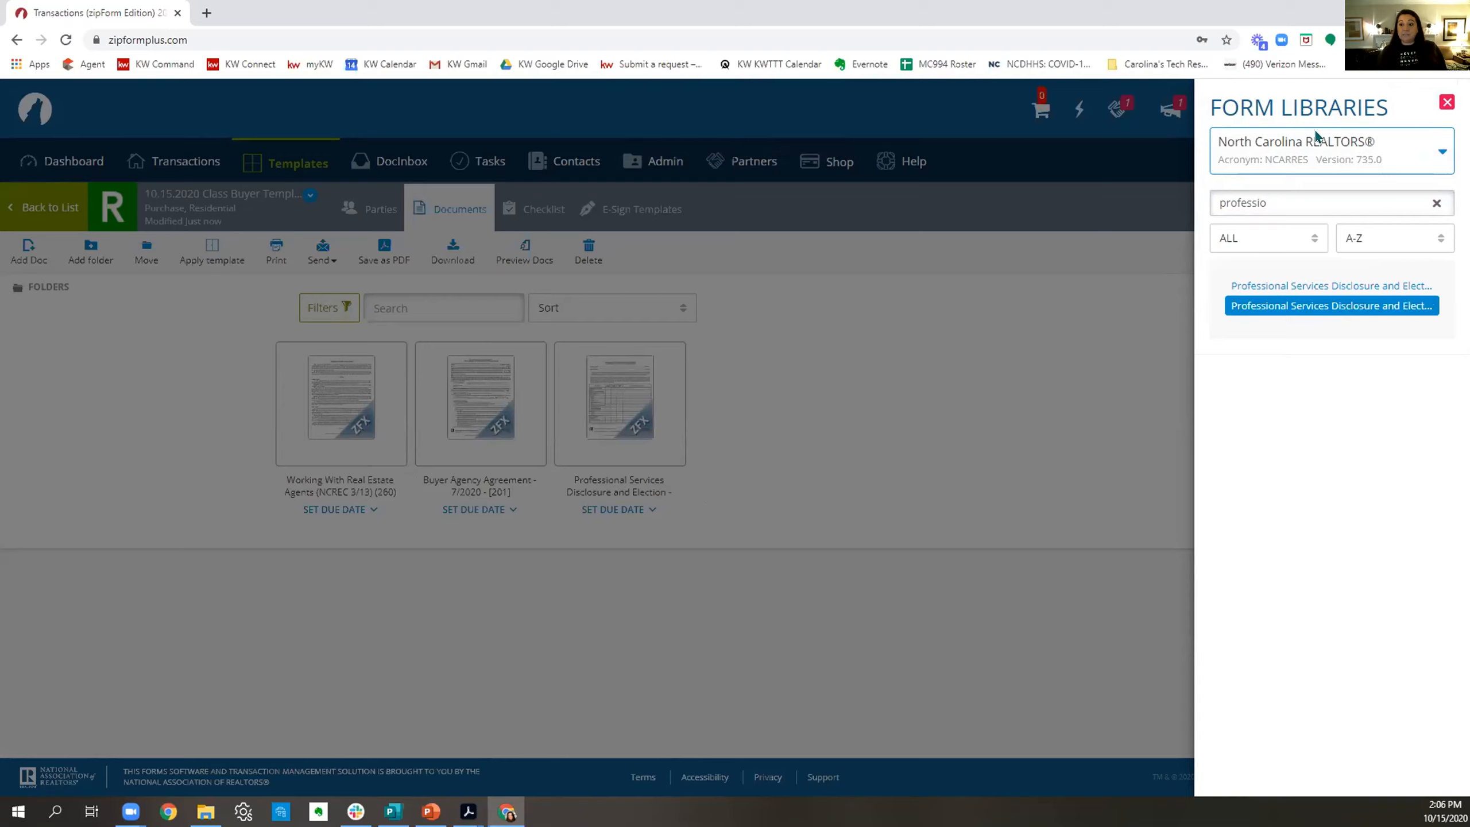
pyautogui.moveTo(1285, 202); pyautogui.dragTo(1204, 203)
pyautogui.write('2-t')
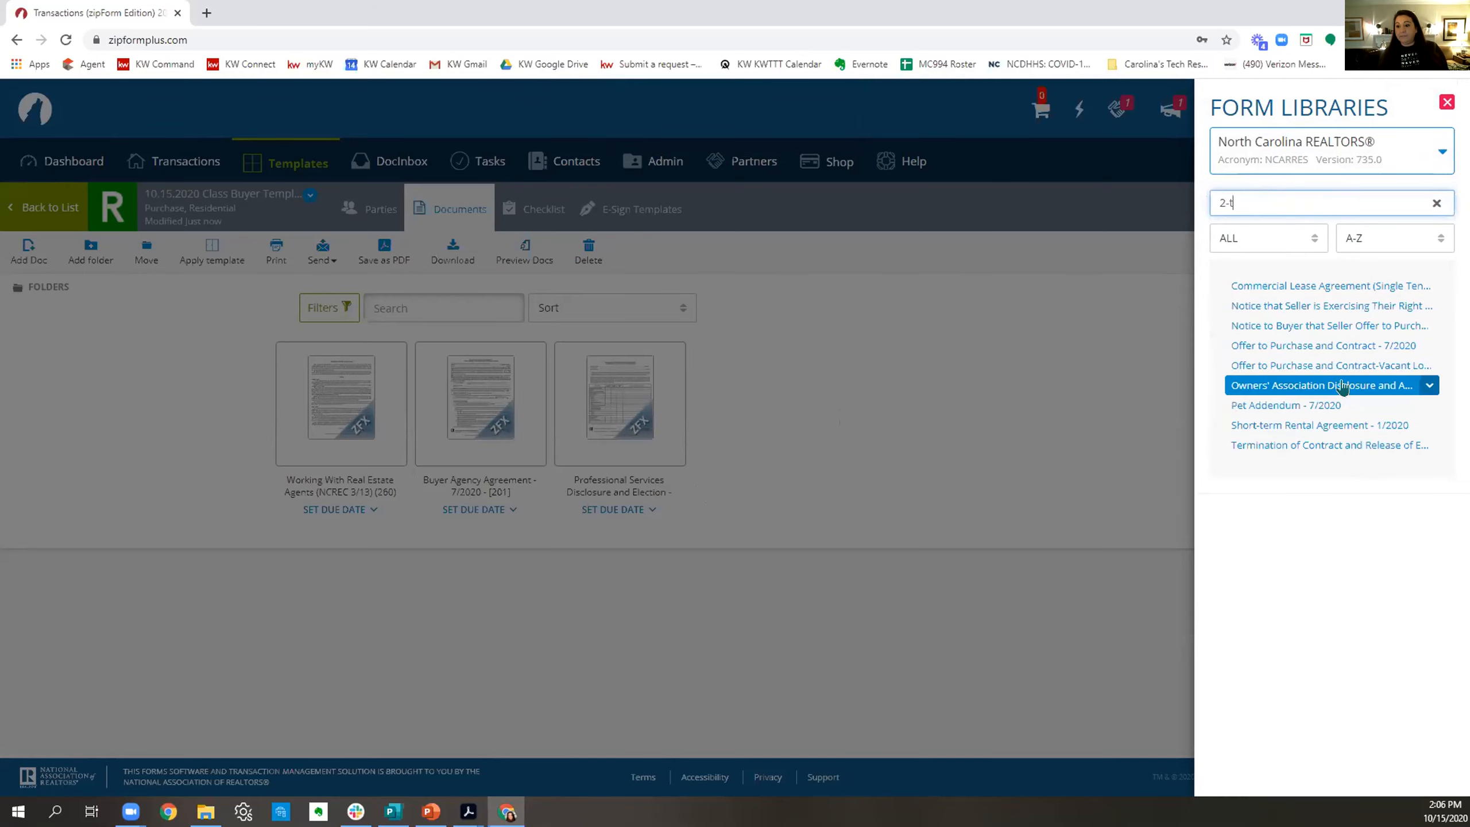
pyautogui.click(1335, 349)
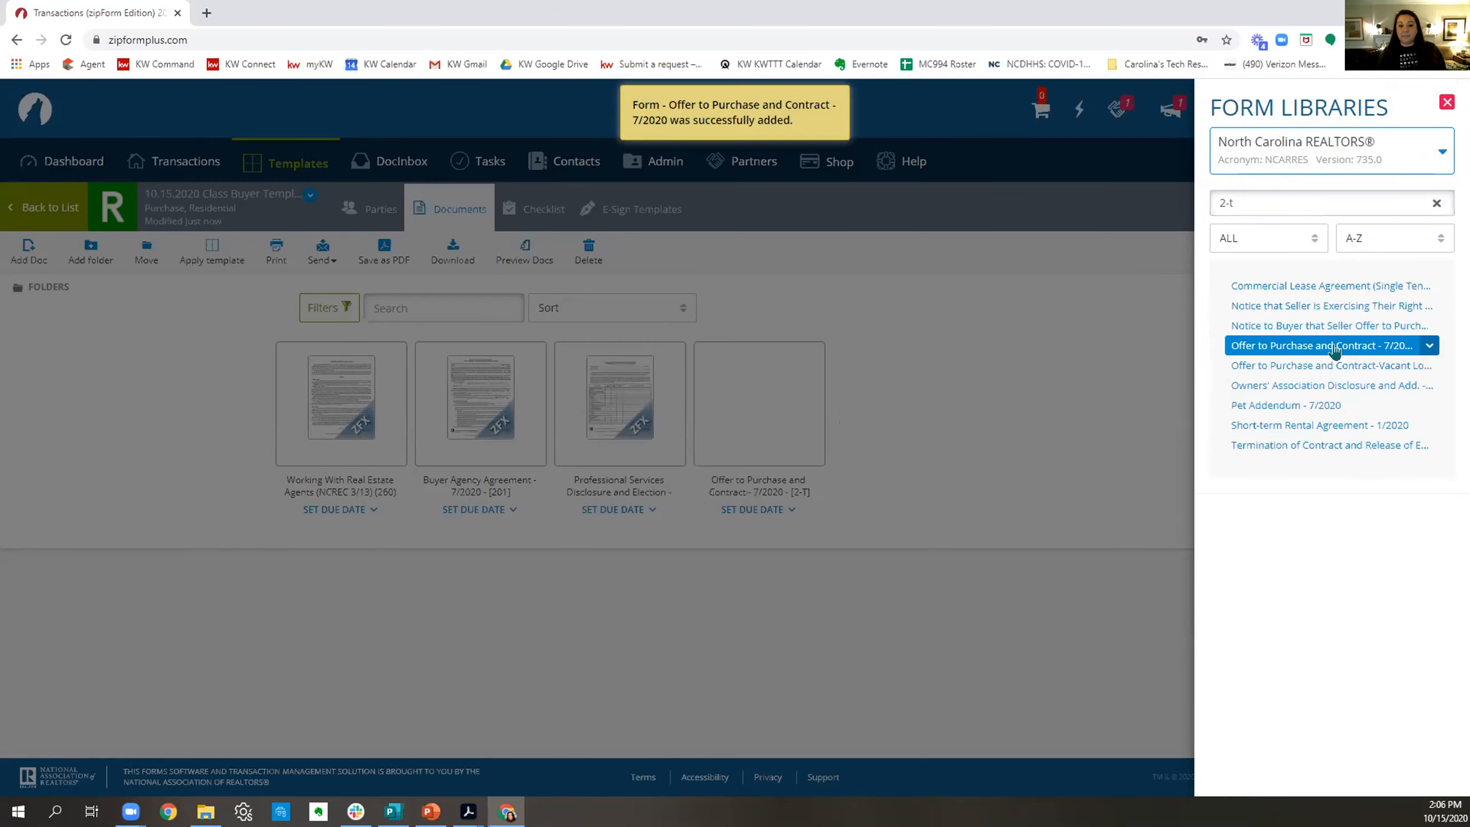
pyautogui.click(984, 382)
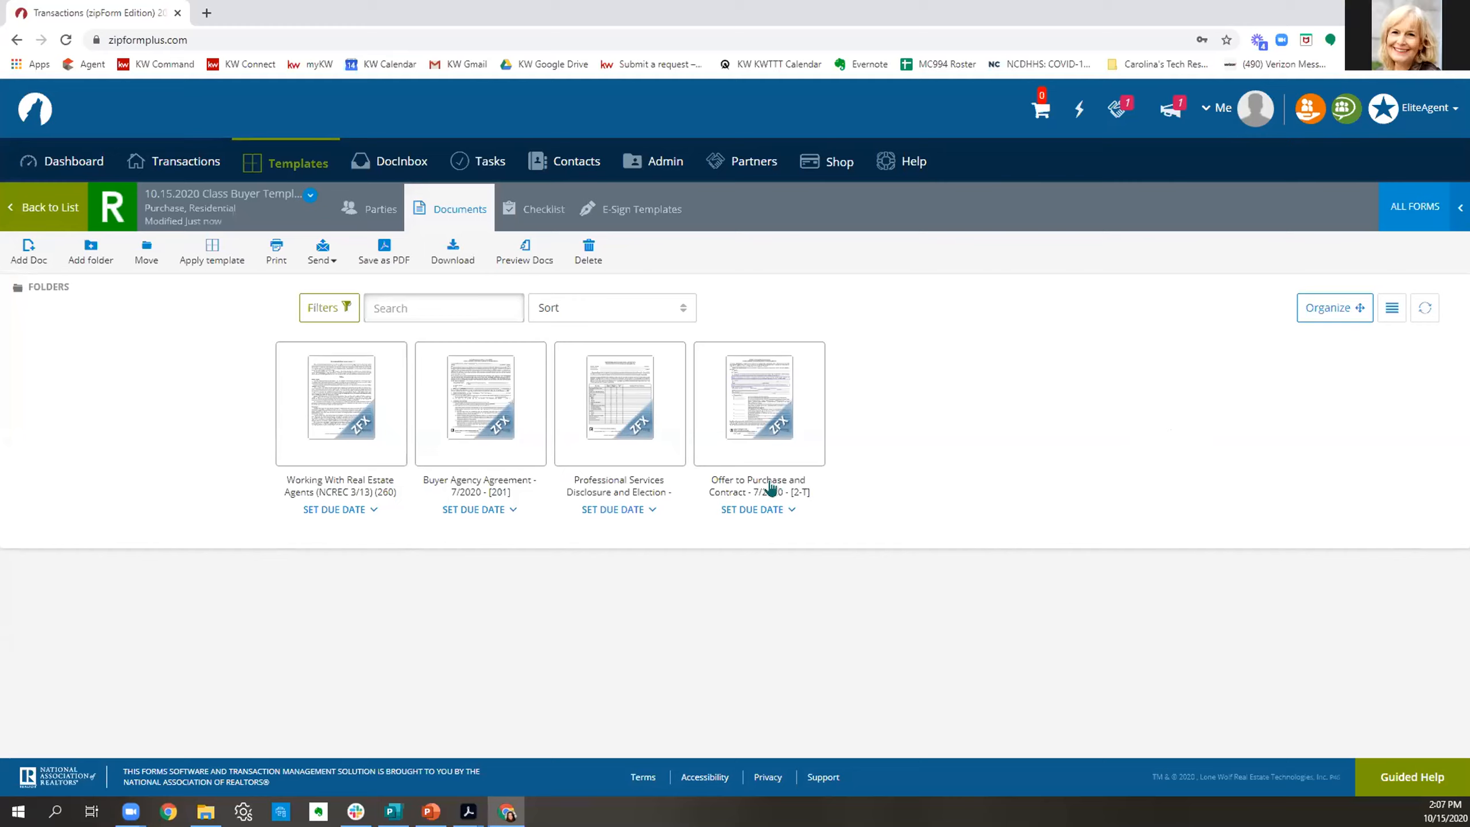
# Open the Working With Real Estate Agents form in the form editor
pyautogui.click(339, 392)
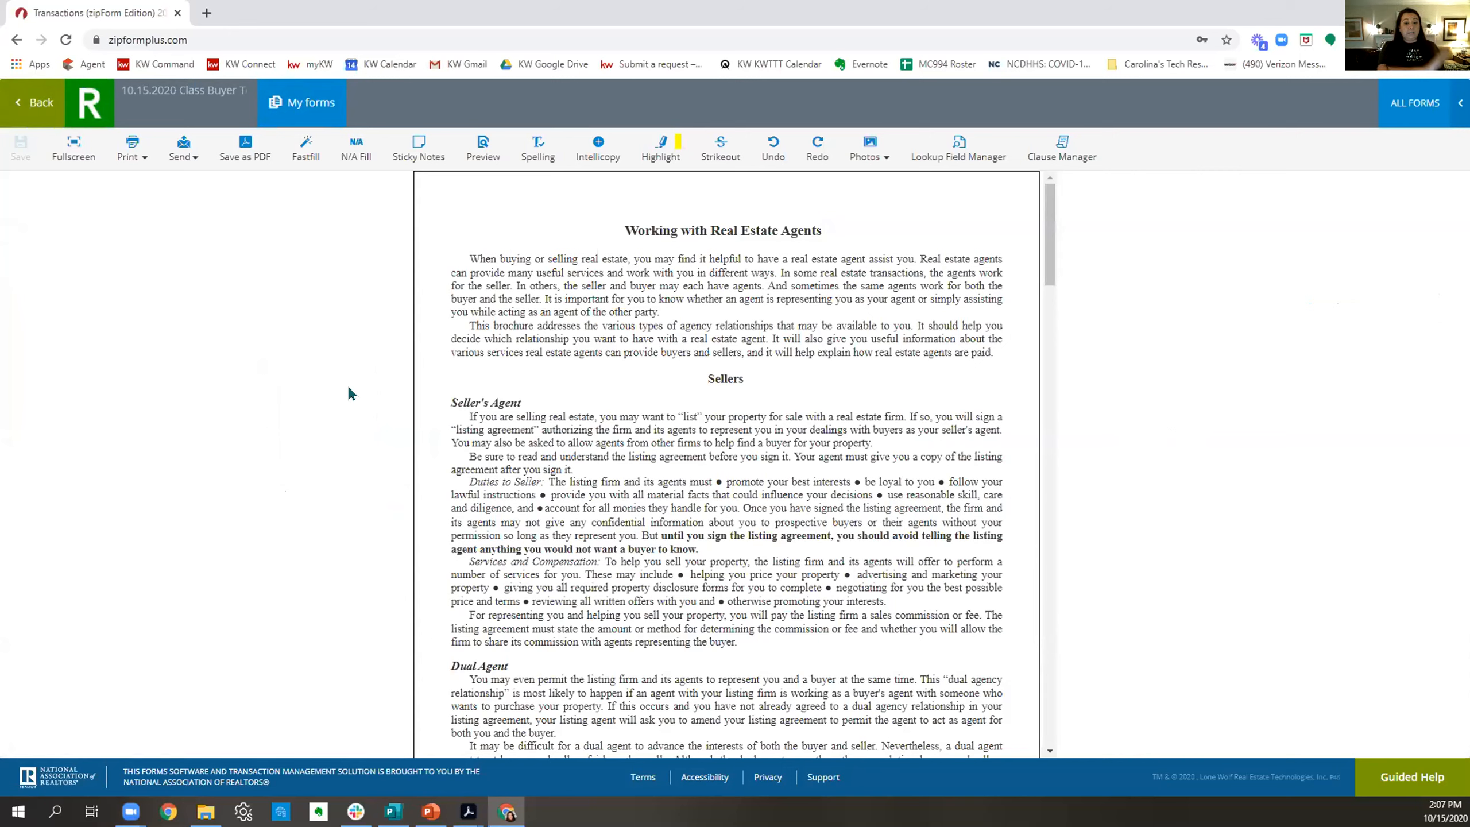
# On the acknowledgment page, fill the agent name, firm and license number from saved contacts, leaving the date blank
pyautogui.scroll(-8, 717, 339)
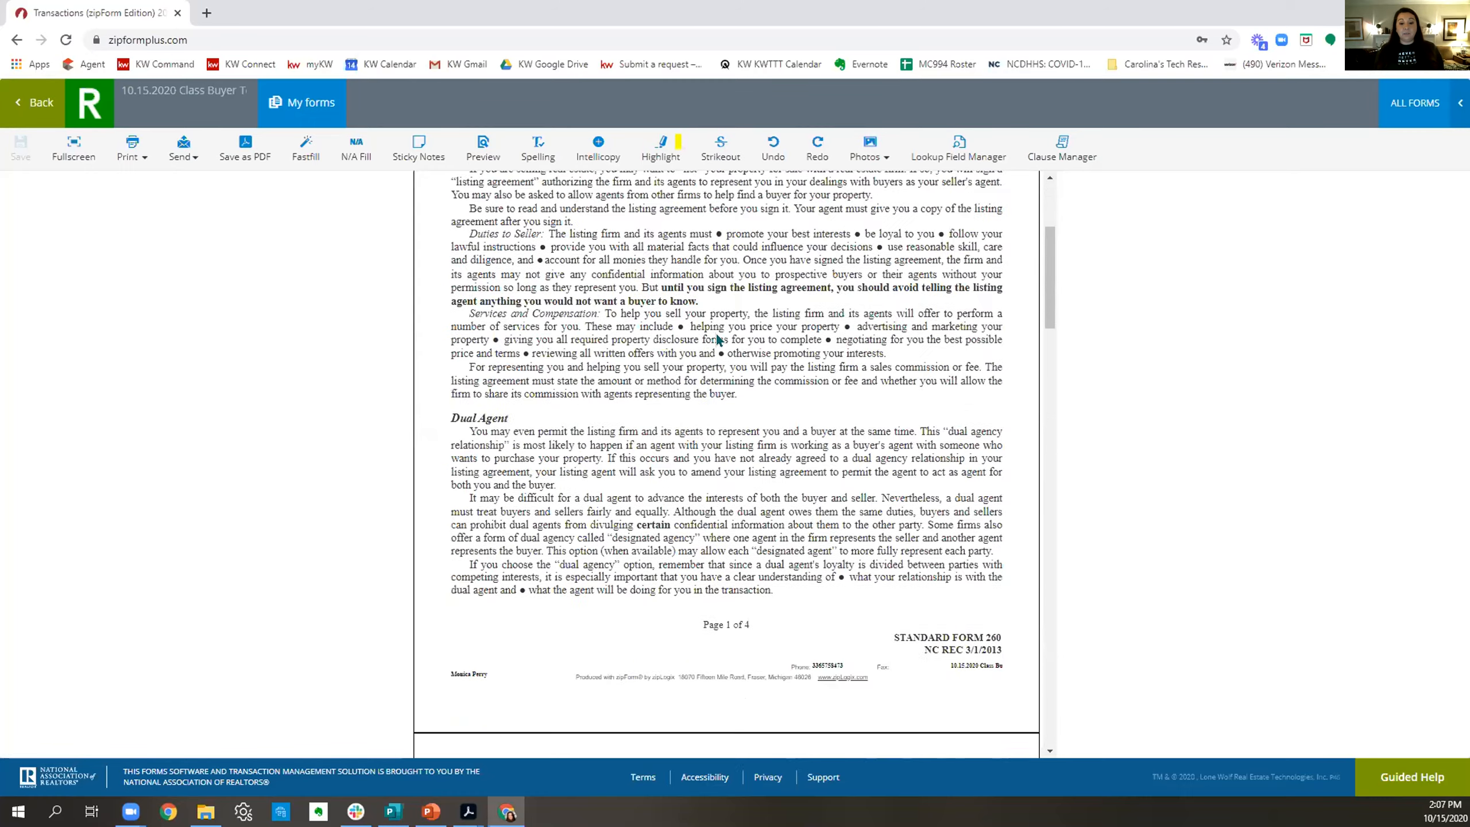
pyautogui.scroll(-20, 718, 338)
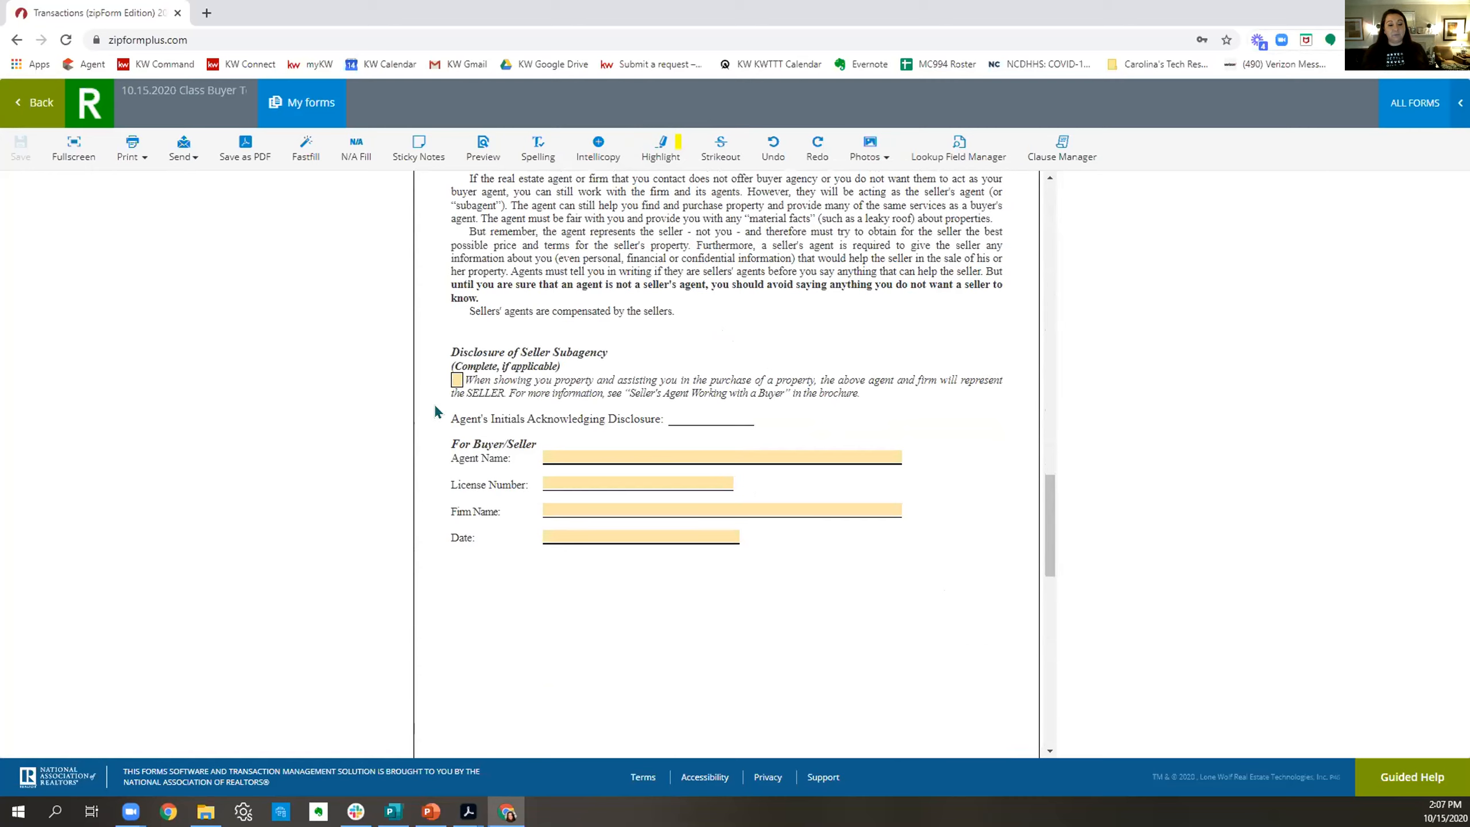
pyautogui.click(600, 458)
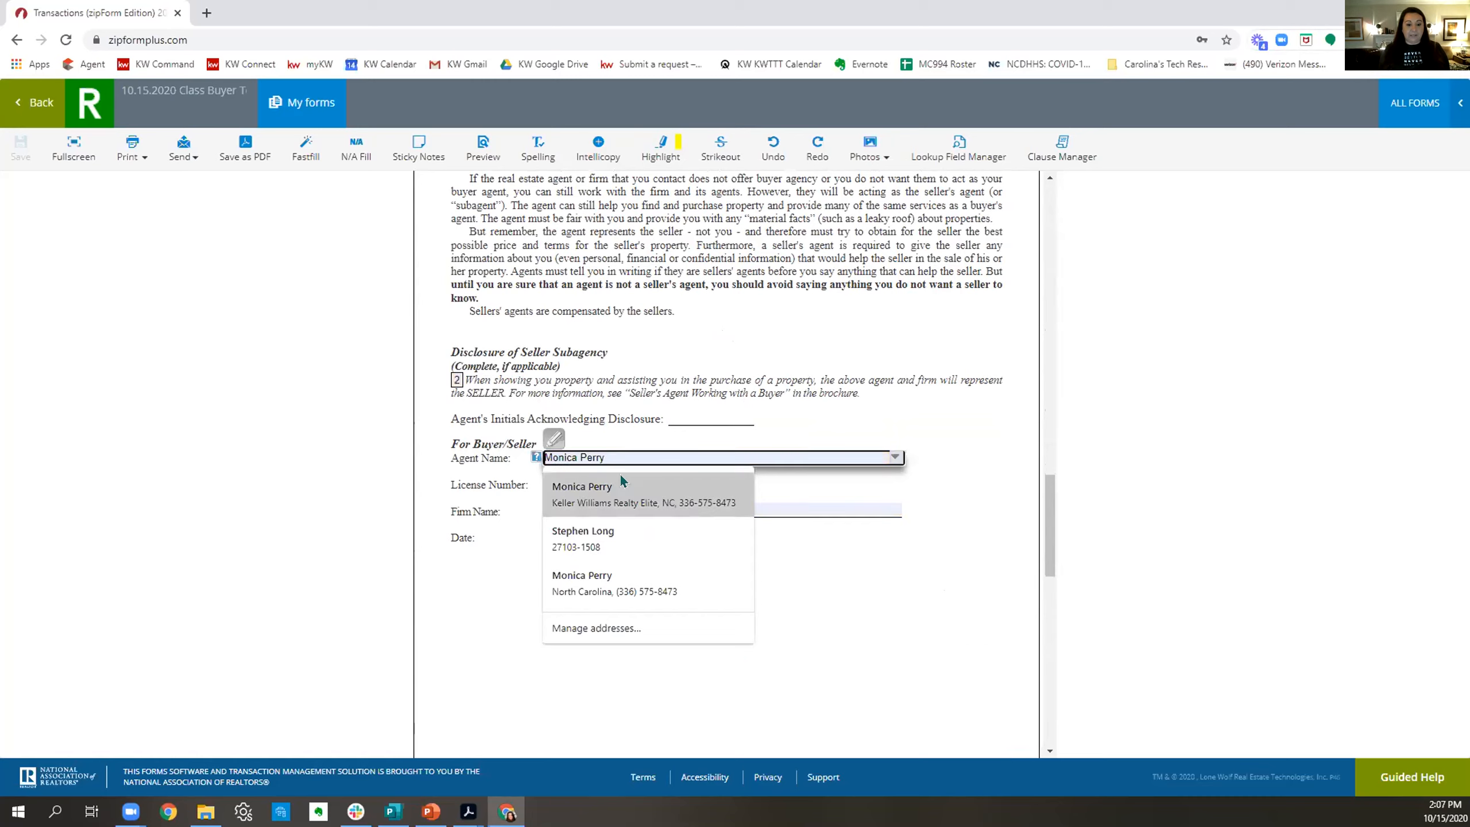
pyautogui.click(620, 476)
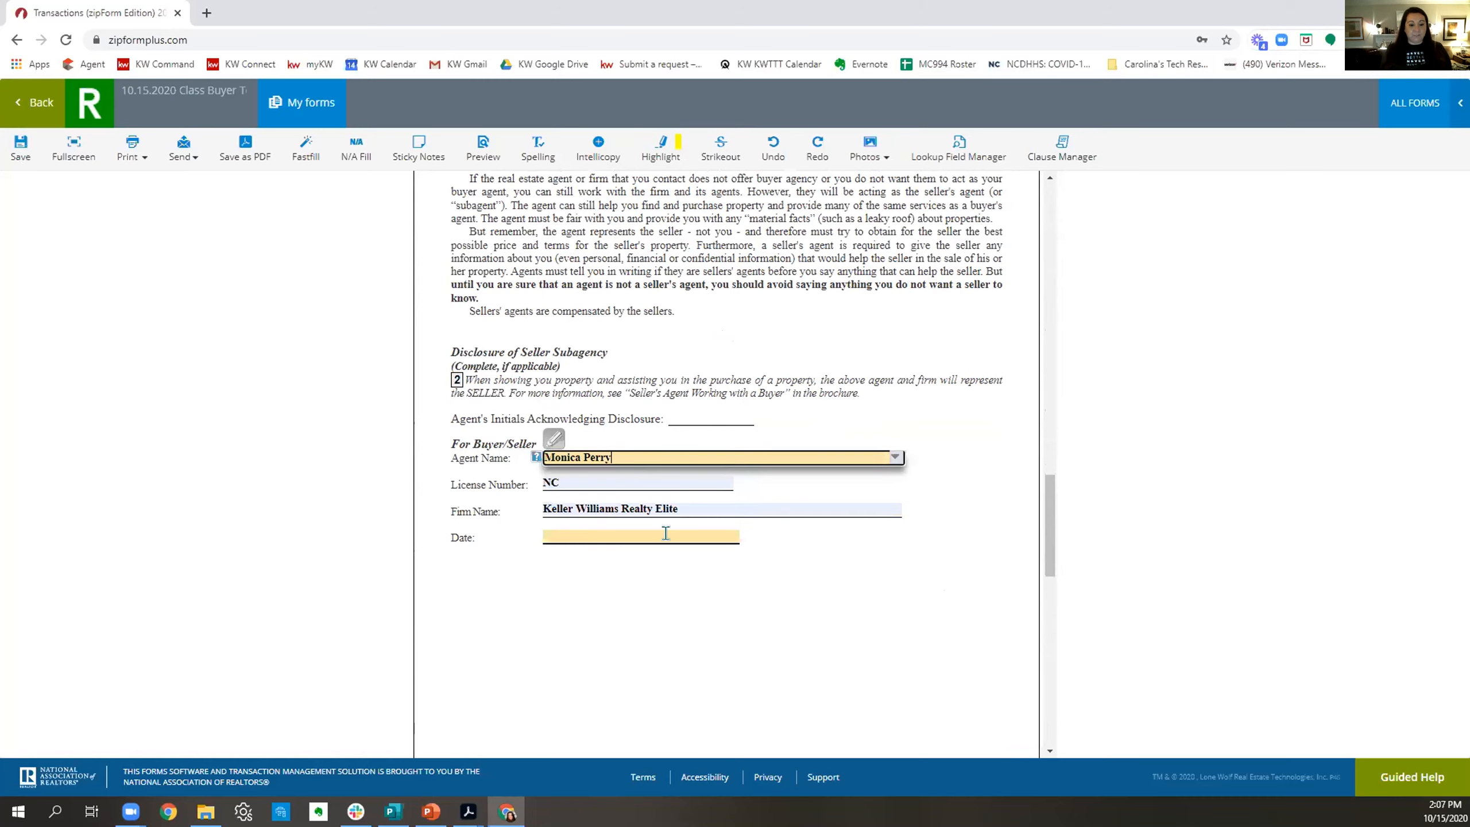
pyautogui.click(583, 533)
pyautogui.click(997, 664)
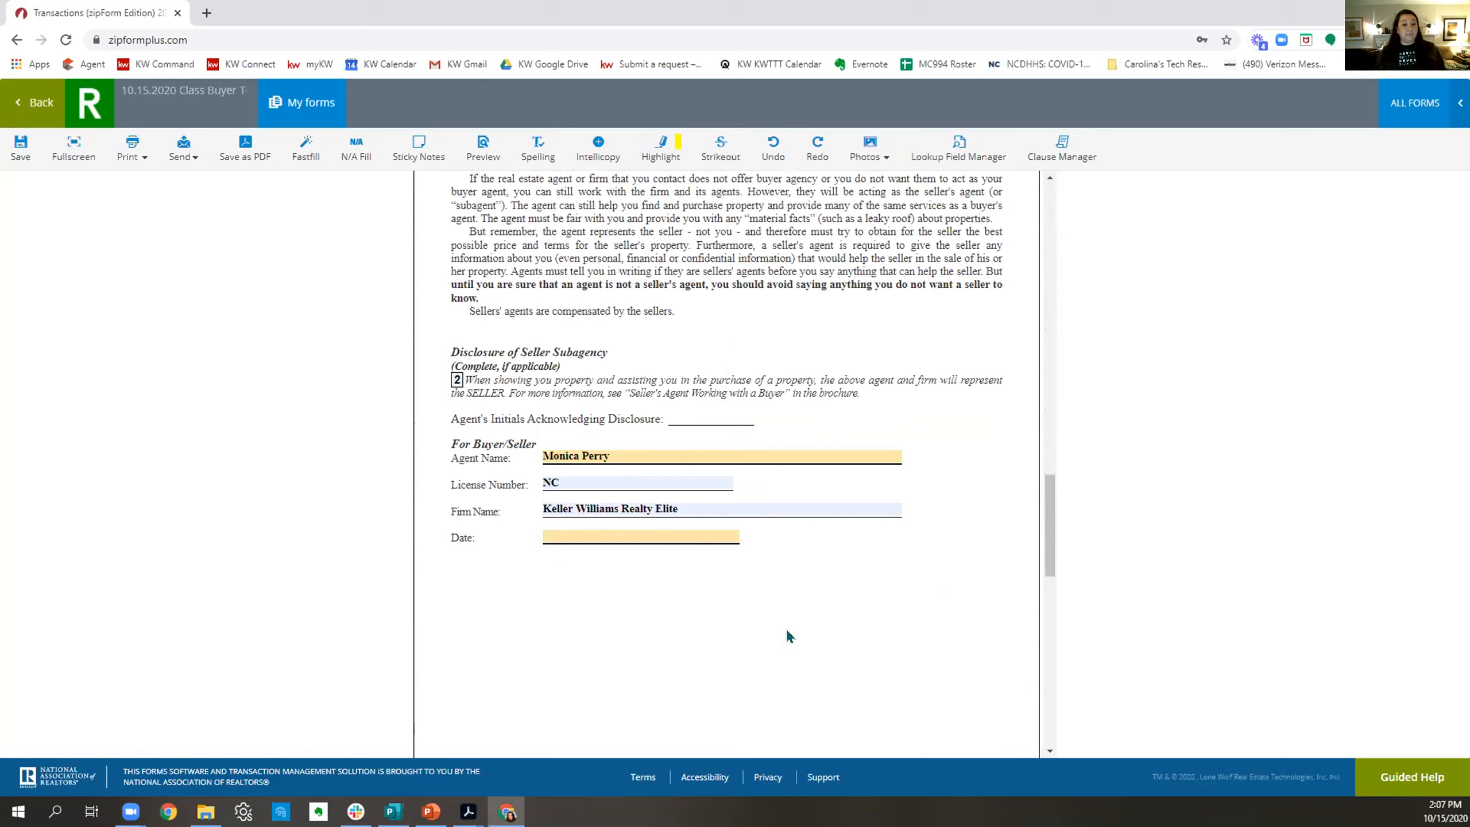
pyautogui.click(564, 484)
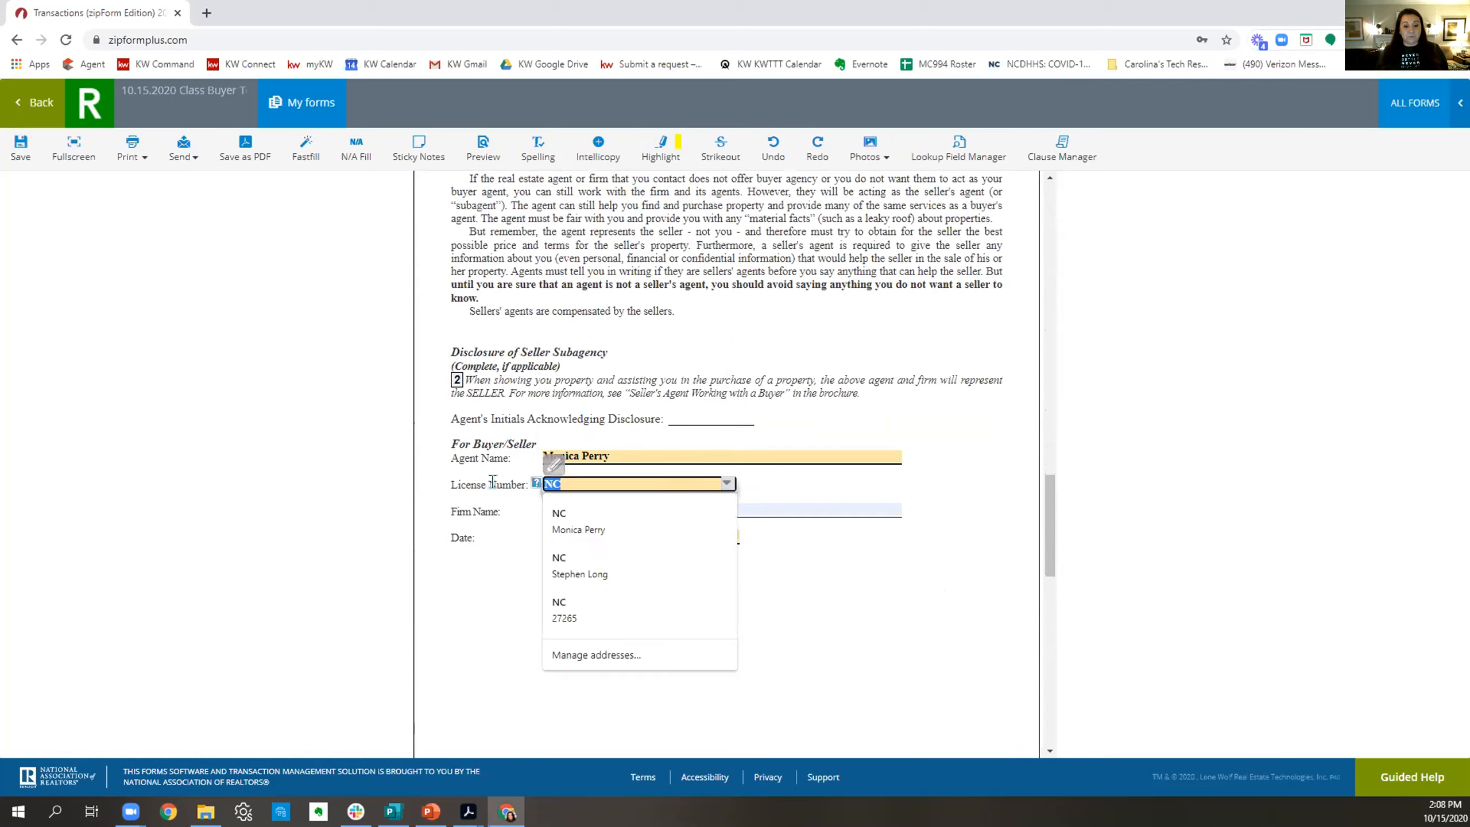
pyautogui.write('260355')
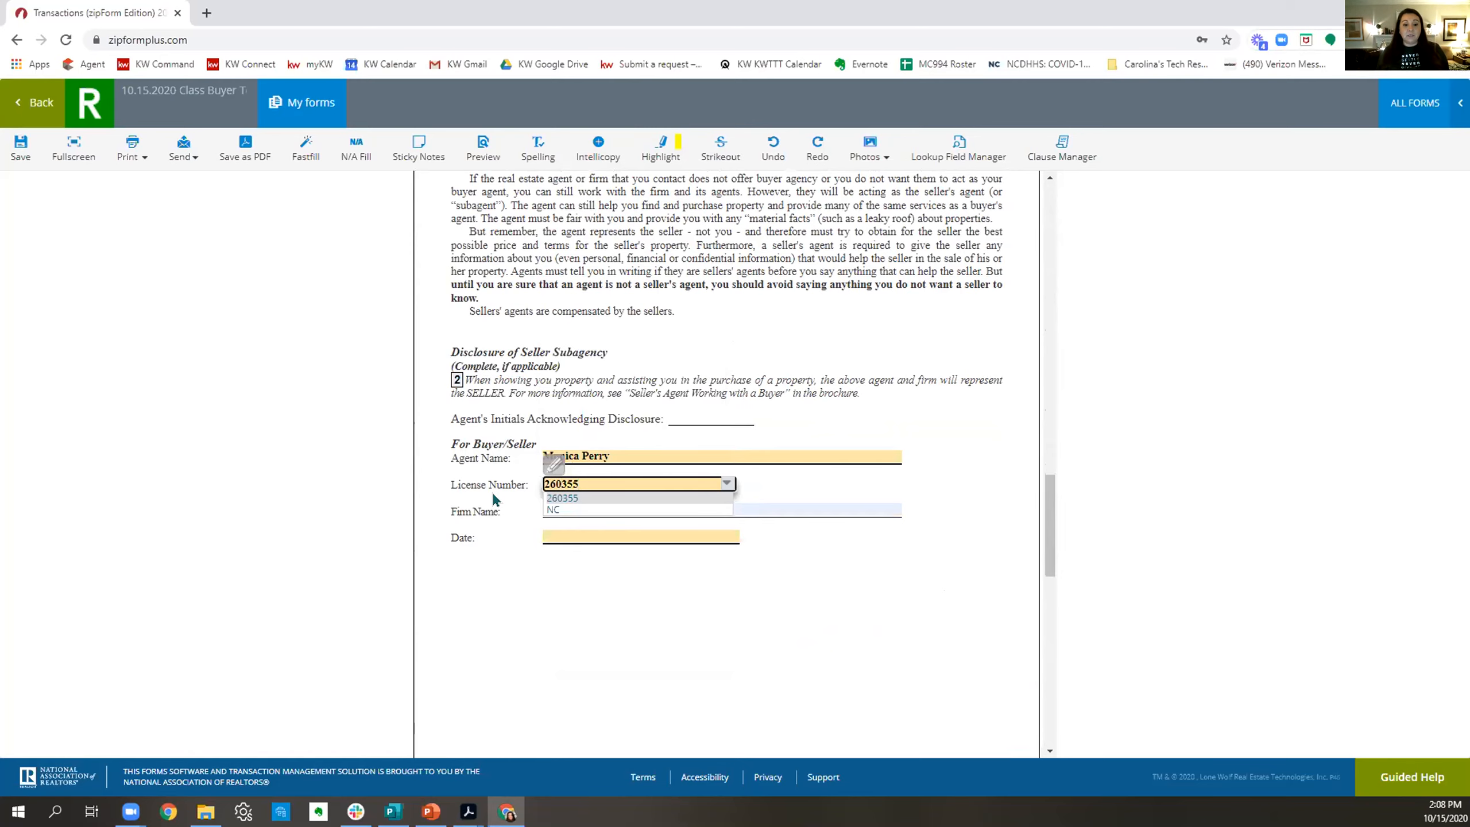
pyautogui.click(561, 499)
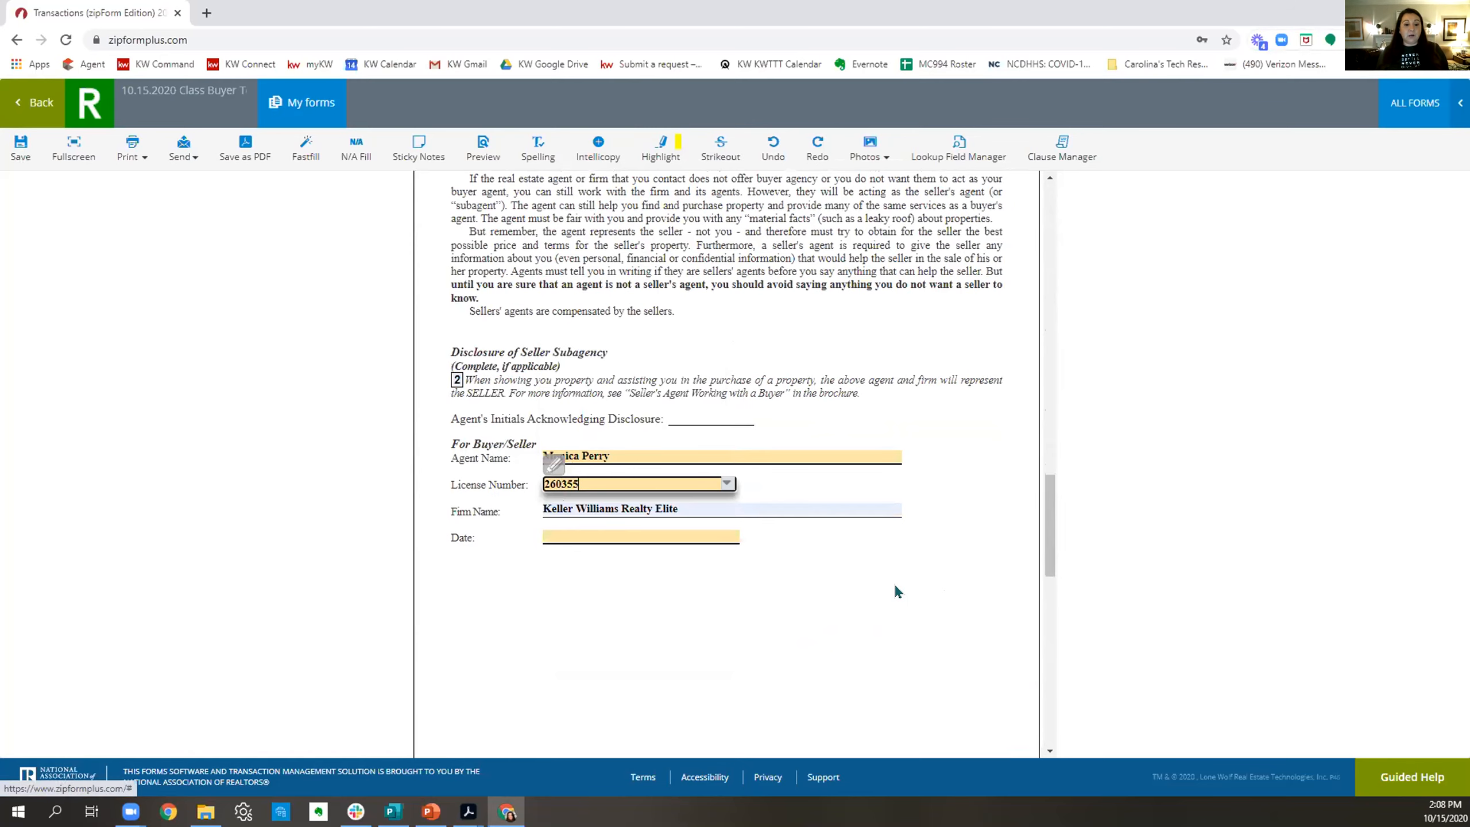
# Review the rest of the form, then save and close it to return to the Documents list
pyautogui.scroll(-4, 892, 589)
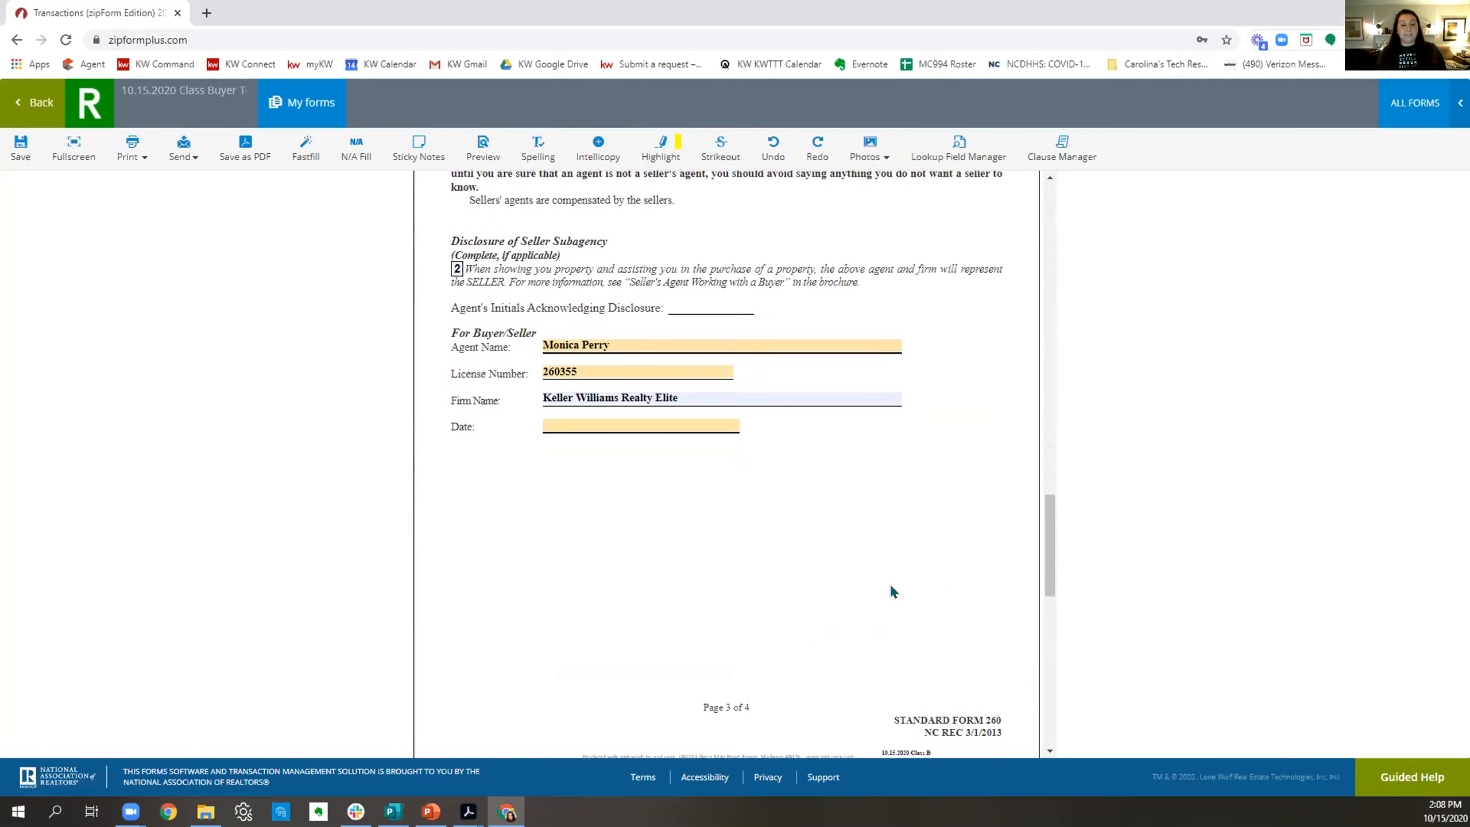
pyautogui.scroll(-6, 903, 582)
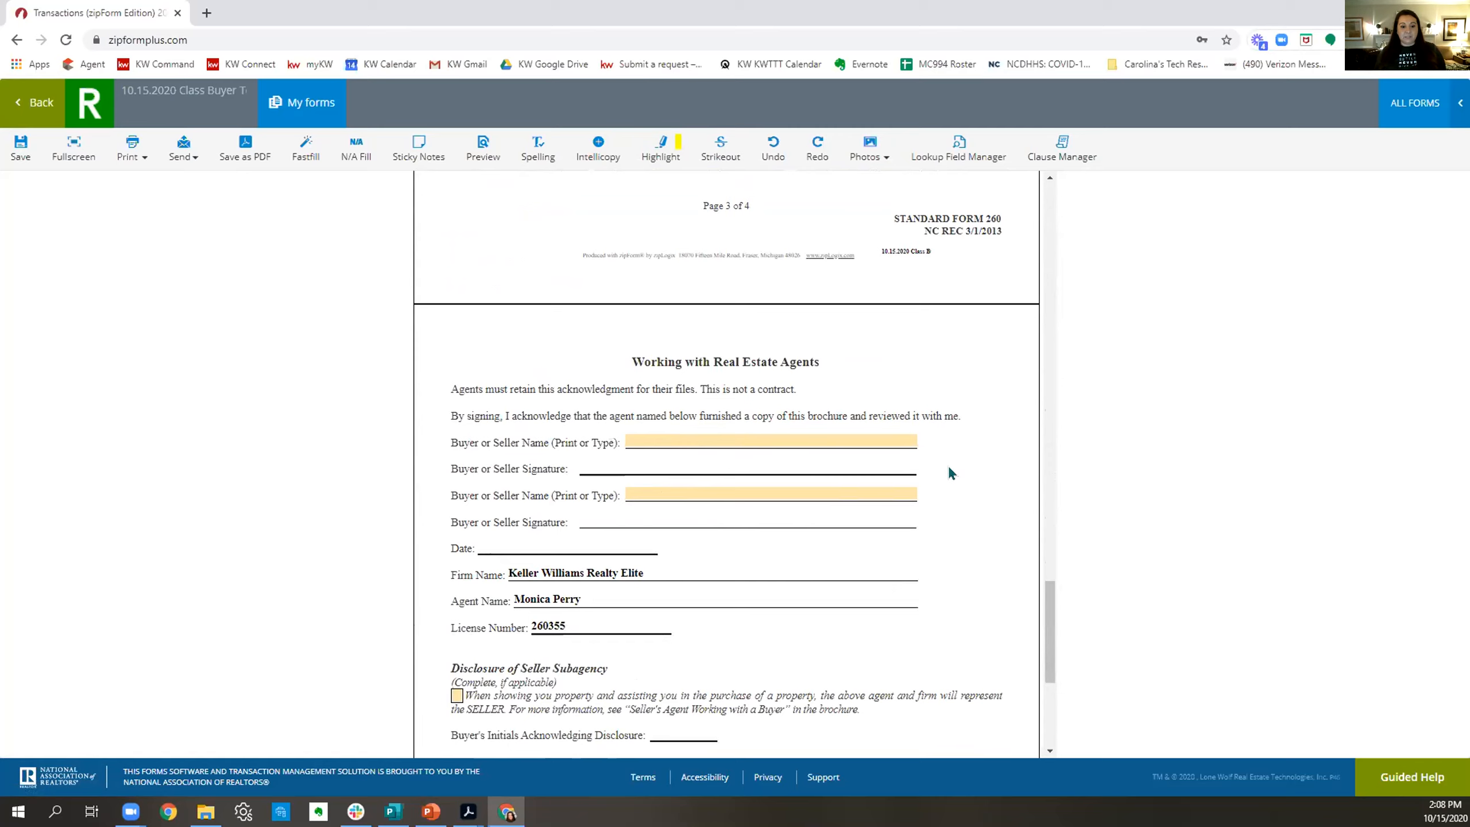
pyautogui.scroll(-4, 949, 471)
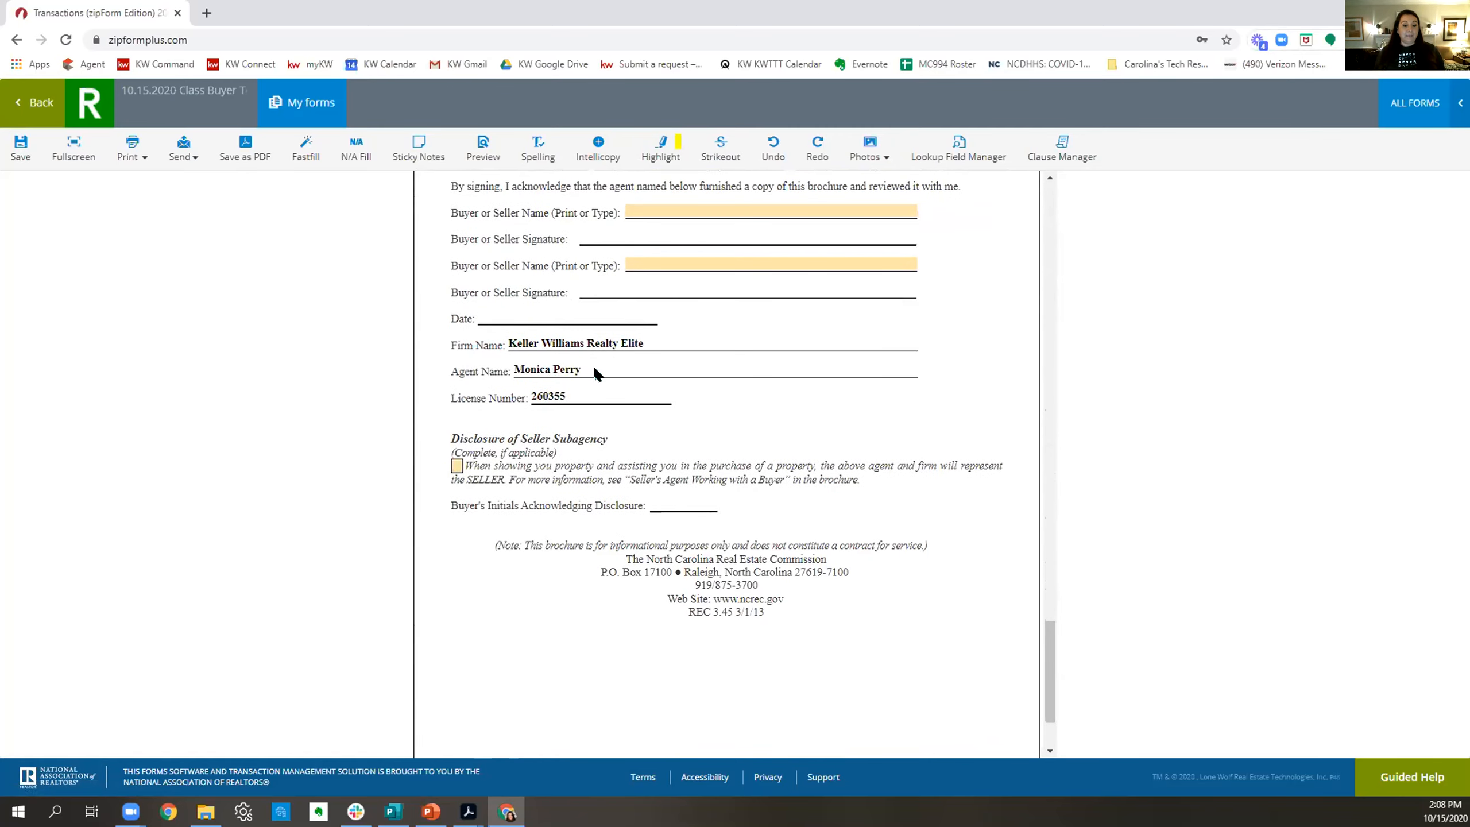
pyautogui.scroll(-2, 888, 418)
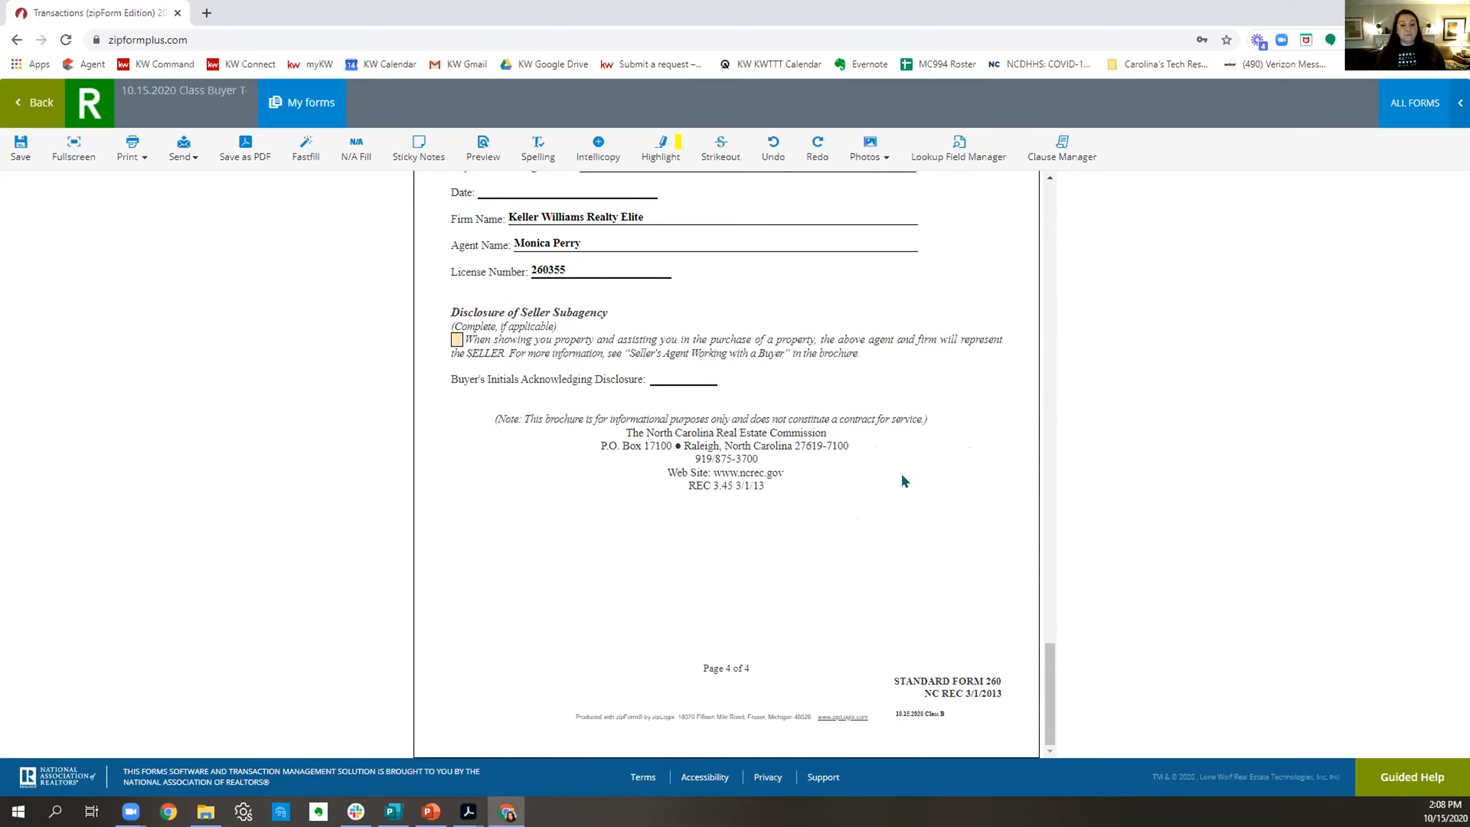
pyautogui.scroll(20, 920, 423)
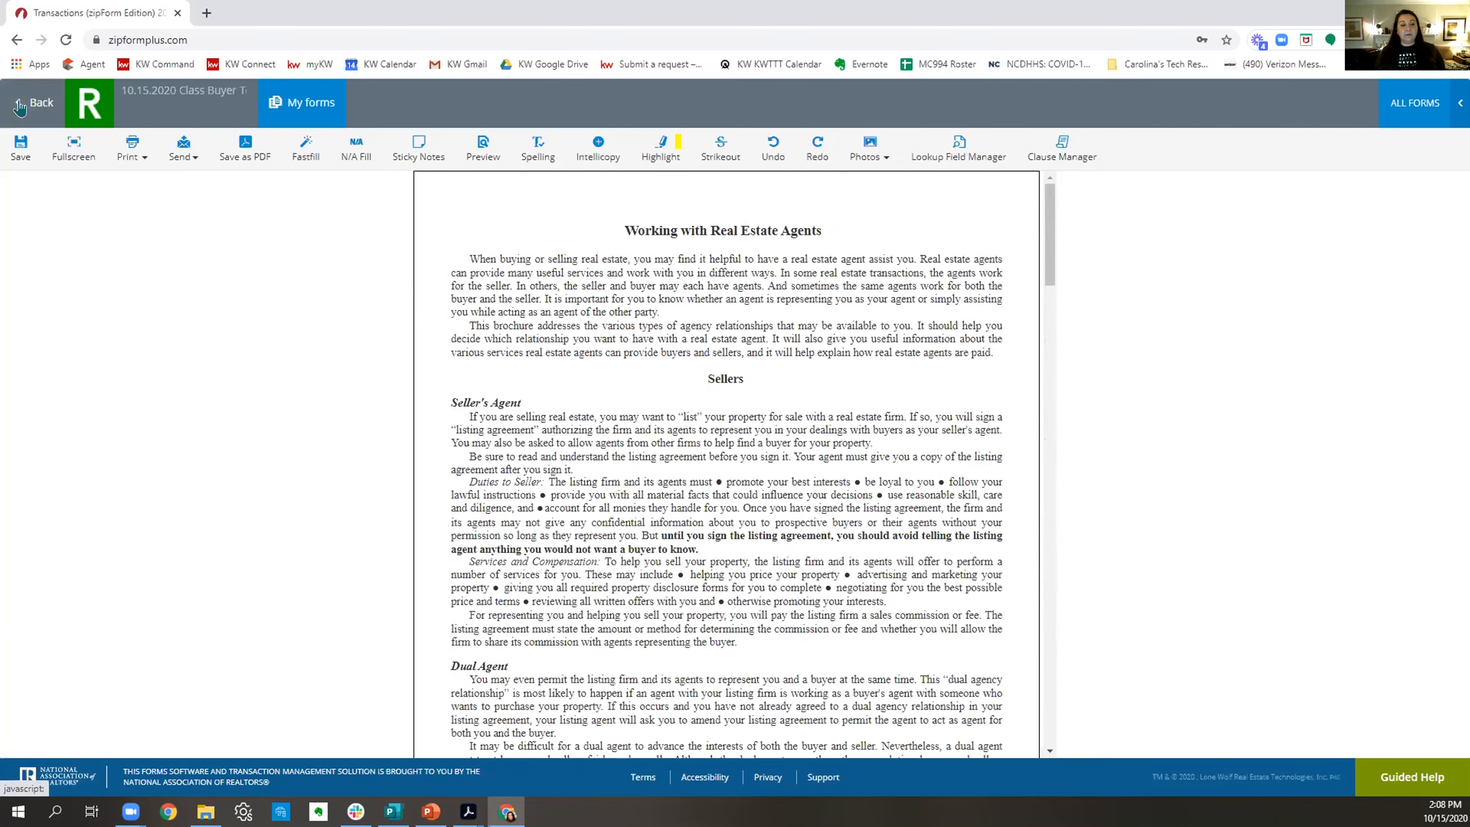
pyautogui.click(19, 107)
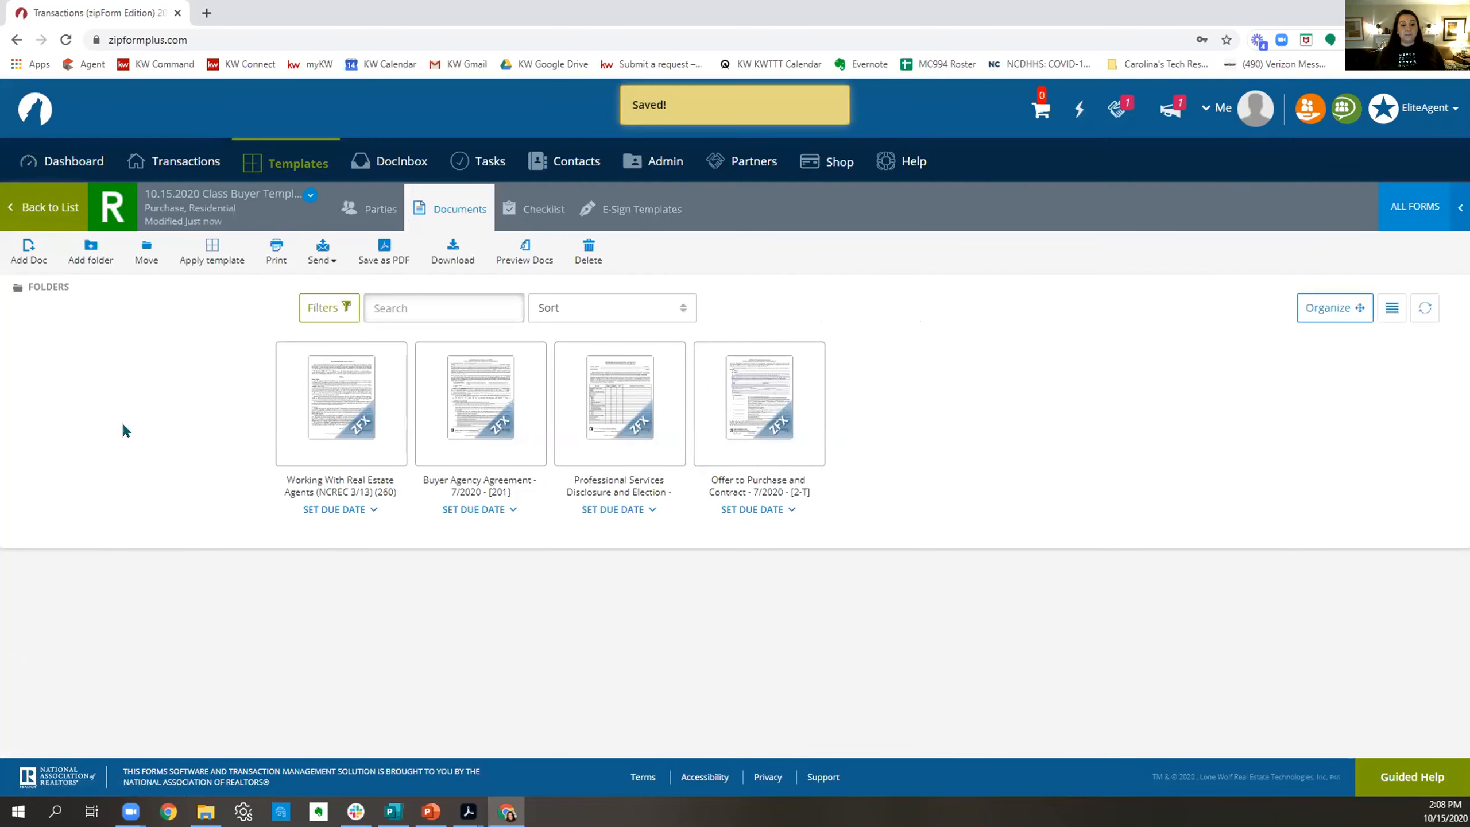
# Open the Buyer Agency Agreement, set the firm to Keller Williams Realty Elite and check Residential
pyautogui.click(495, 385)
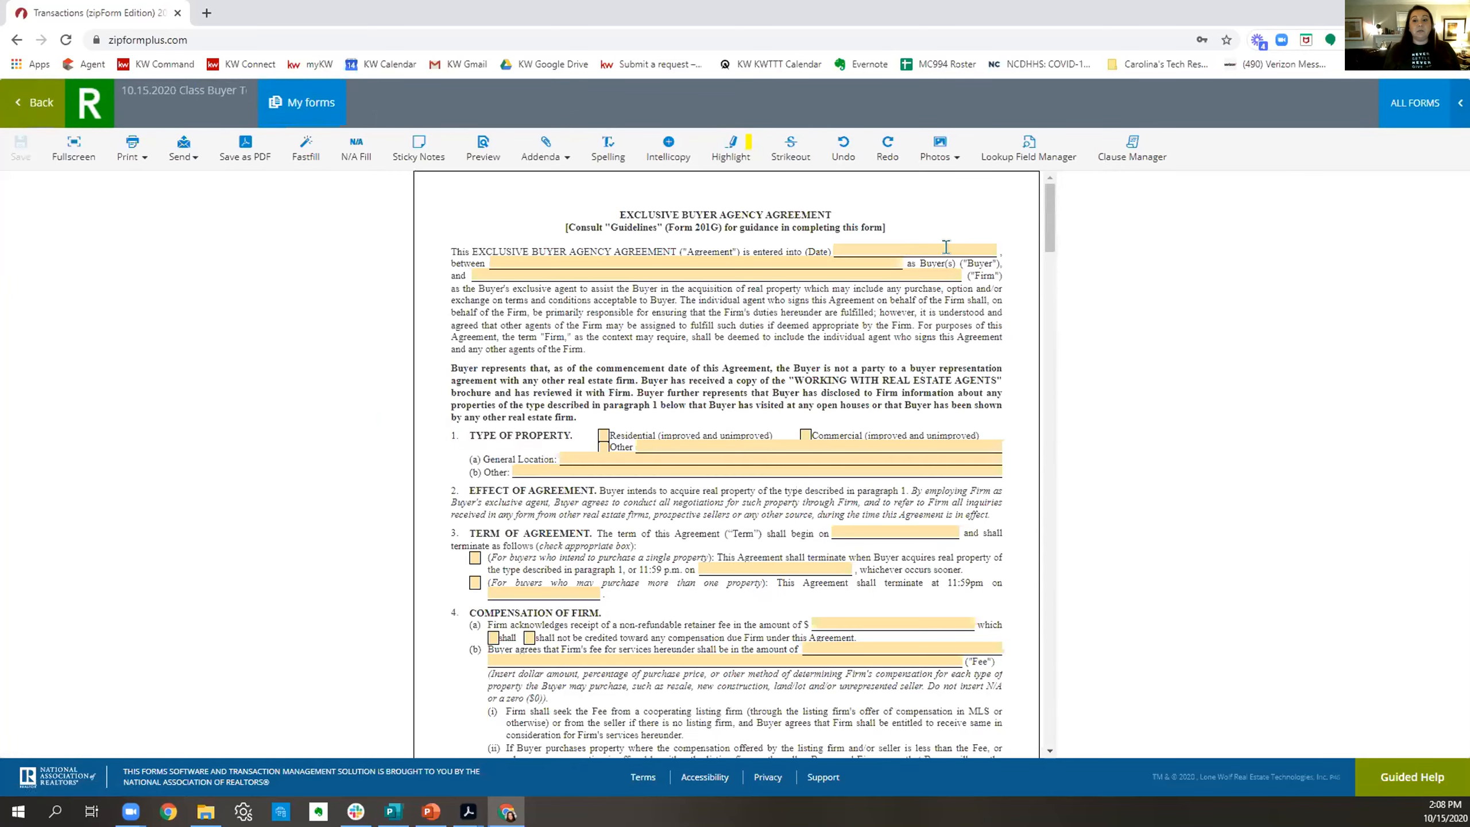
pyautogui.click(605, 275)
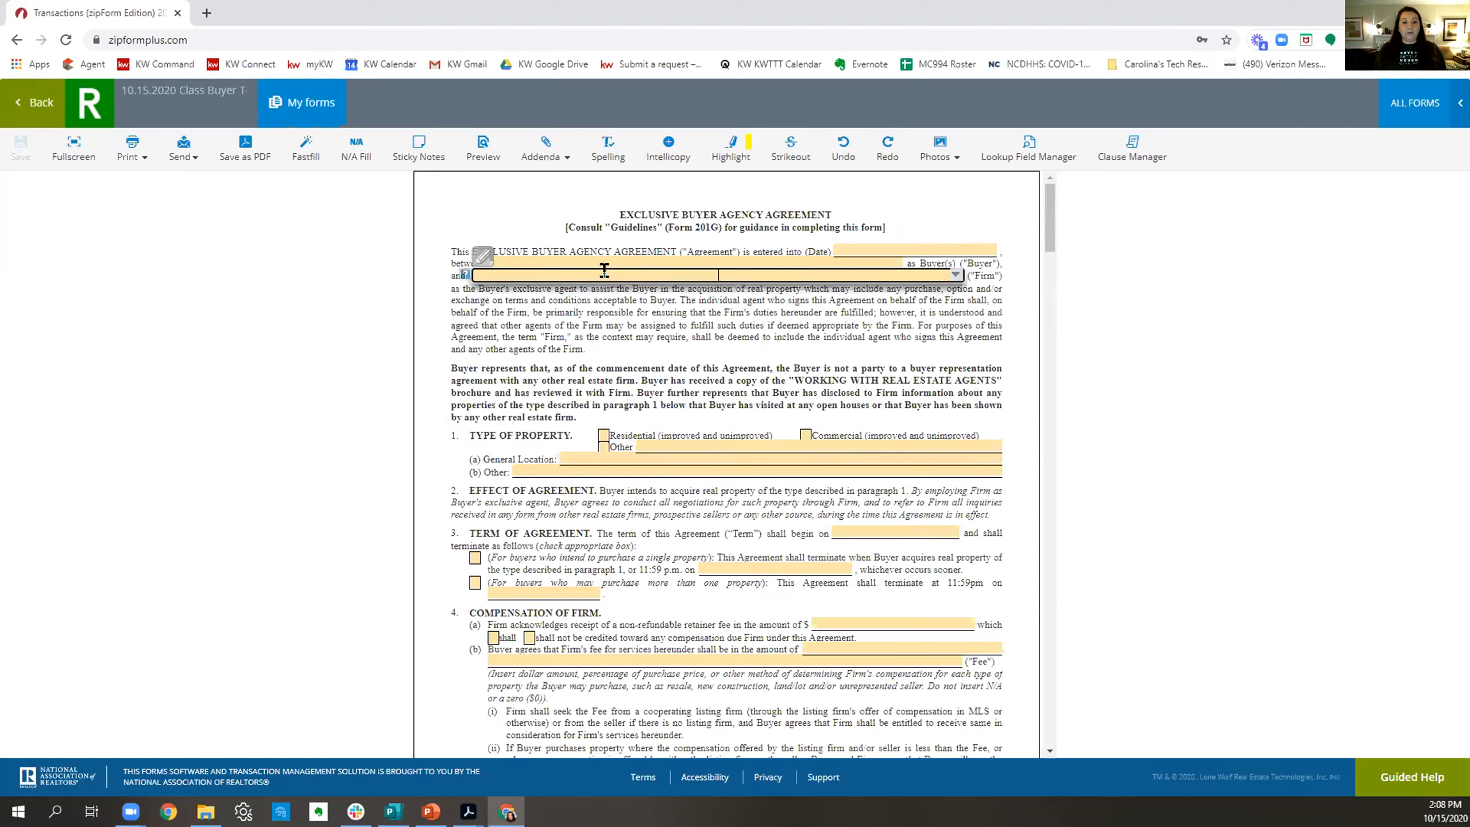
pyautogui.click(955, 275)
pyautogui.click(643, 289)
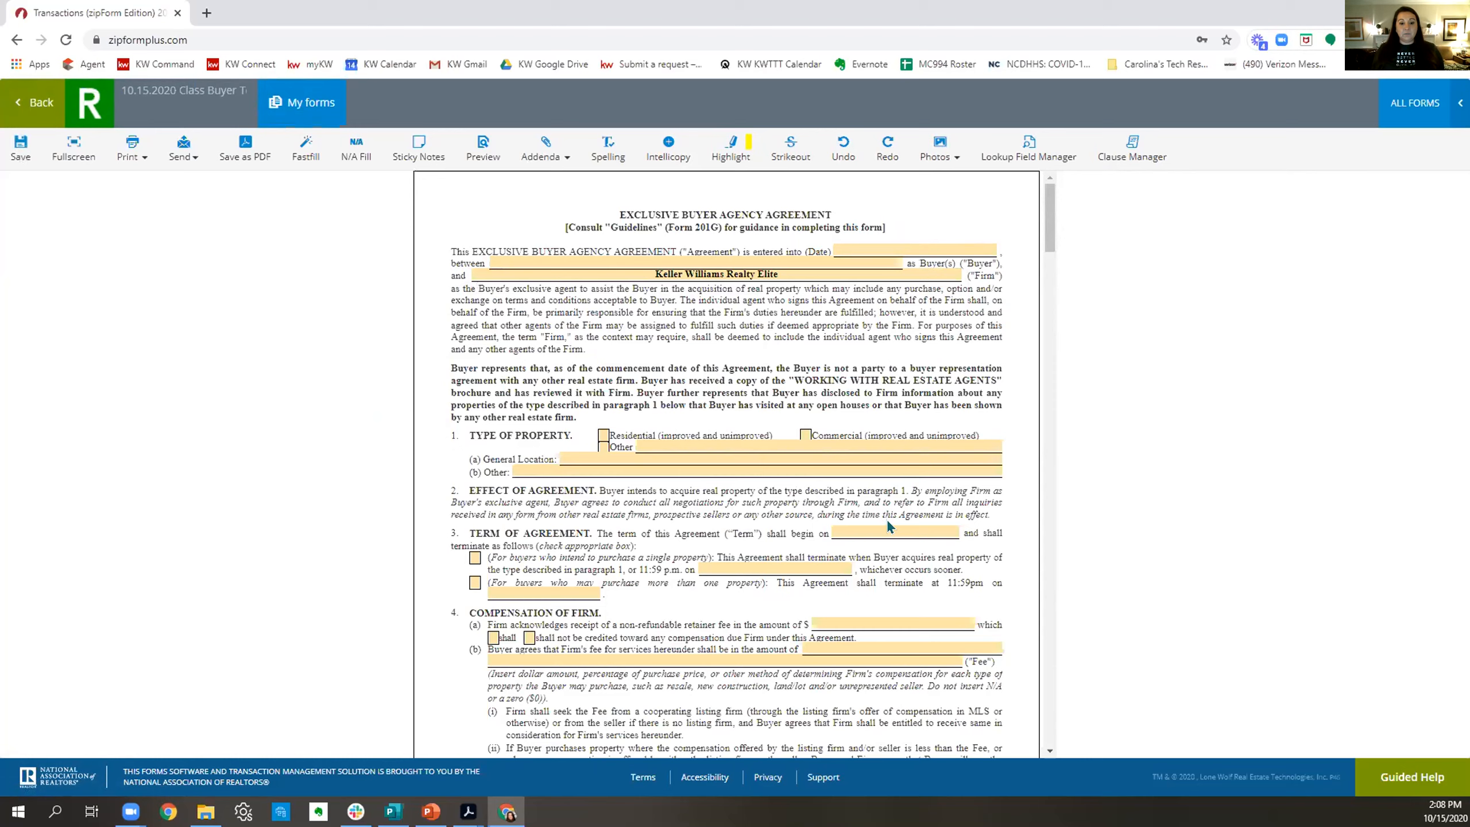
pyautogui.click(603, 435)
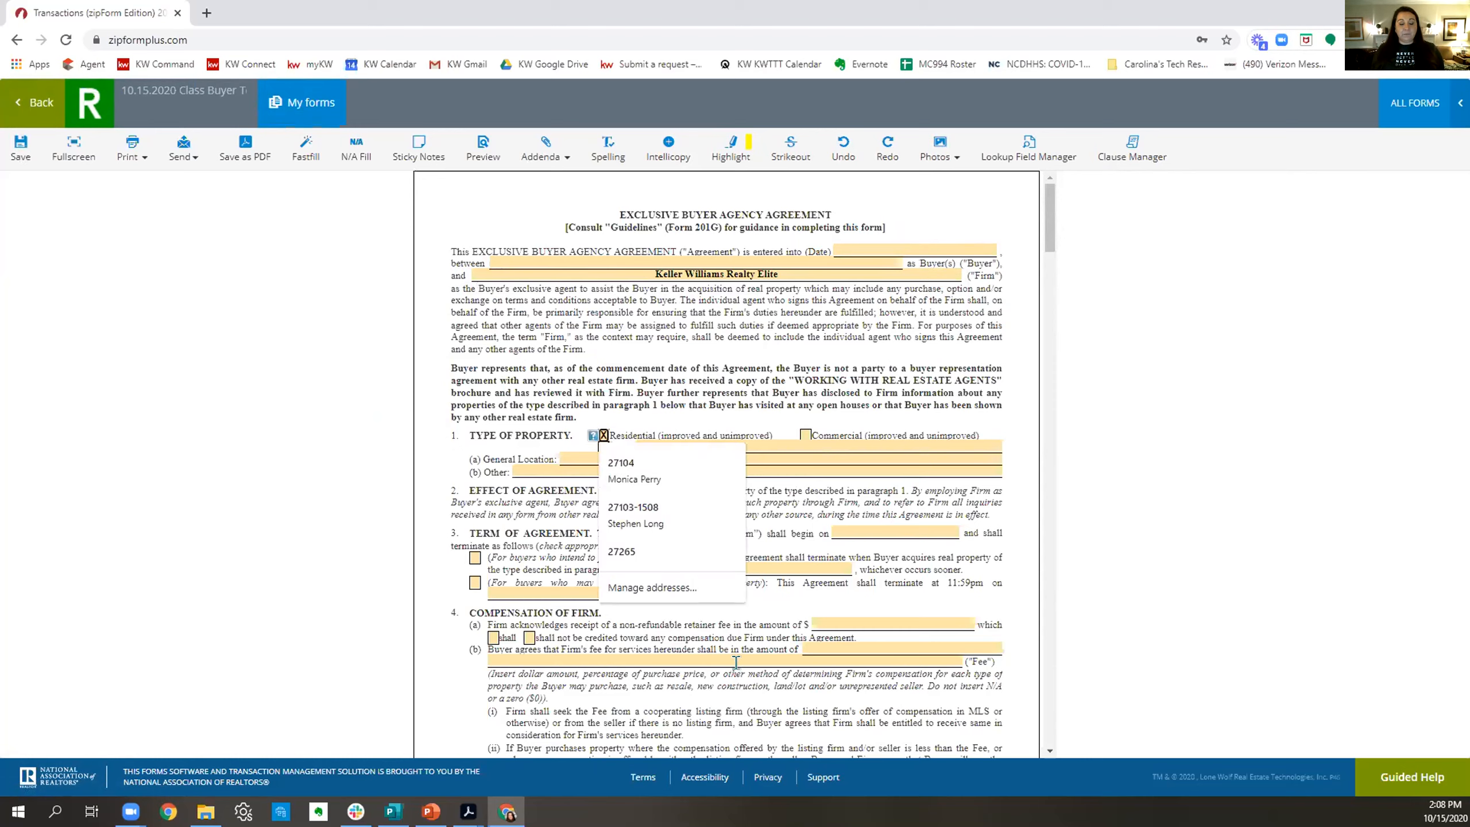
pyautogui.click(602, 436)
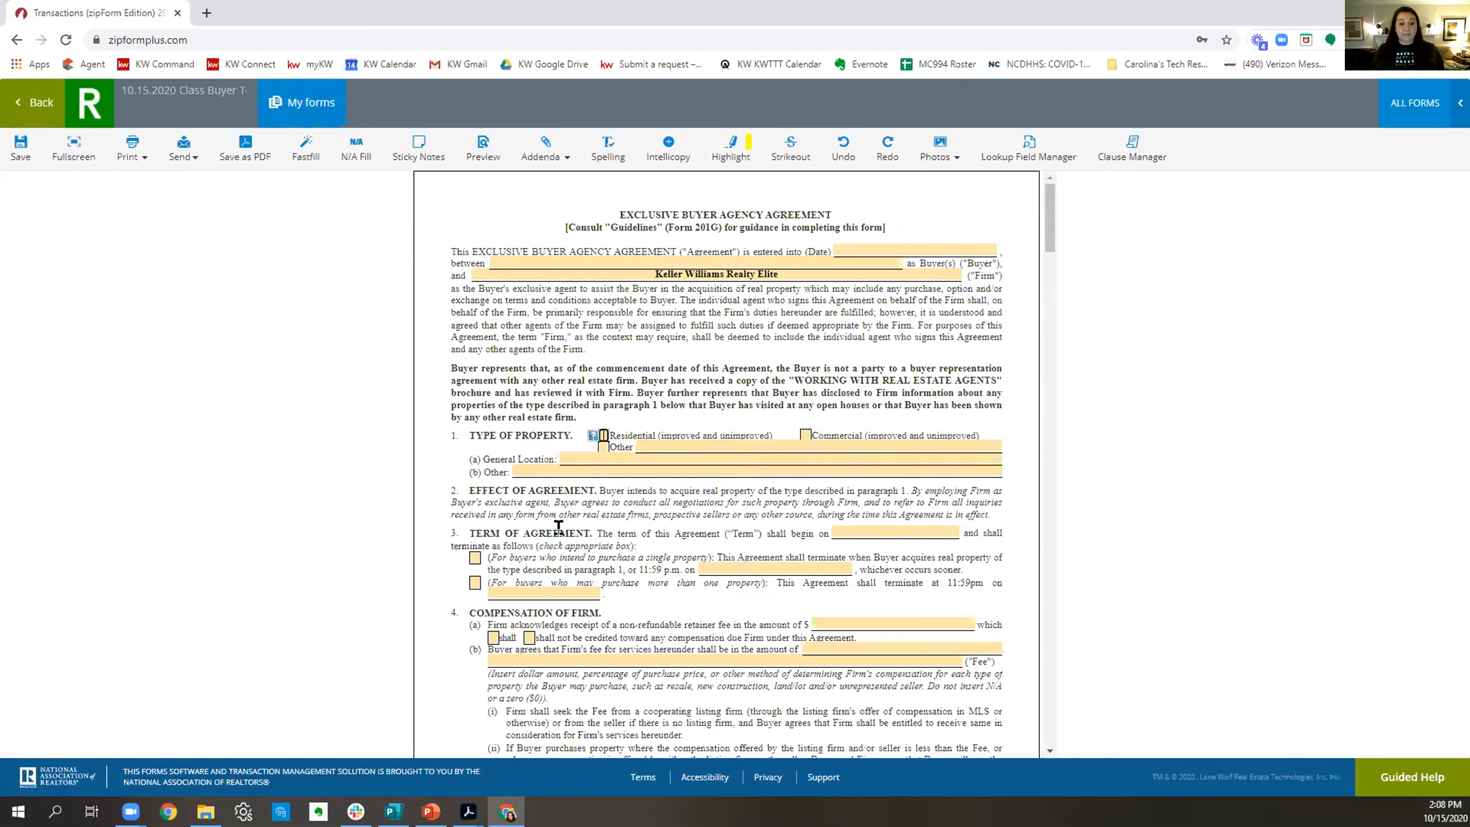
pyautogui.click(603, 435)
pyautogui.moveTo(879, 514); pyautogui.dragTo(877, 498)
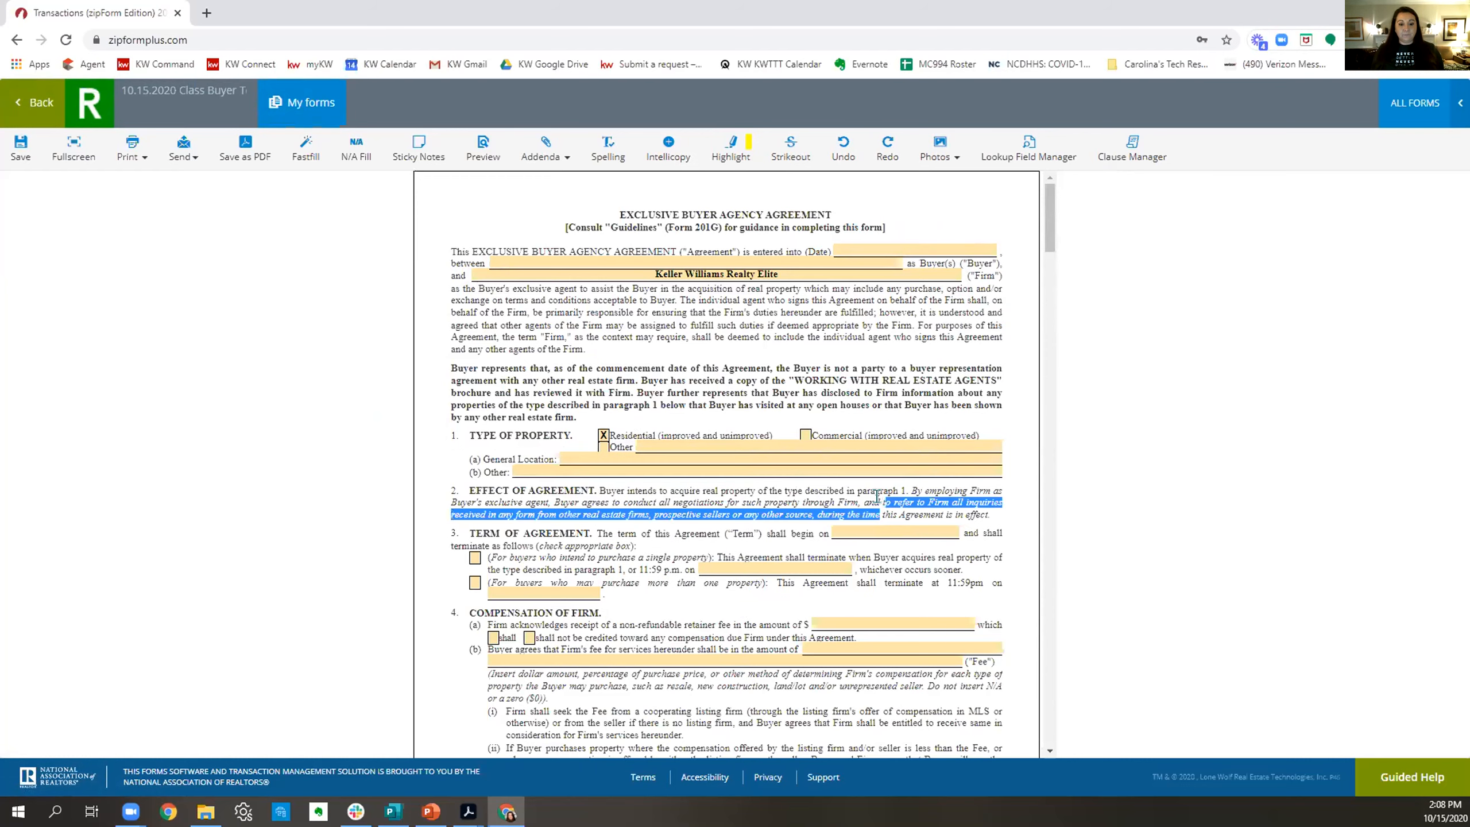
# Set General Location to Forsyth, Davidson, Davie and Stokes Counties and the retainer fee to 0
pyautogui.click(635, 459)
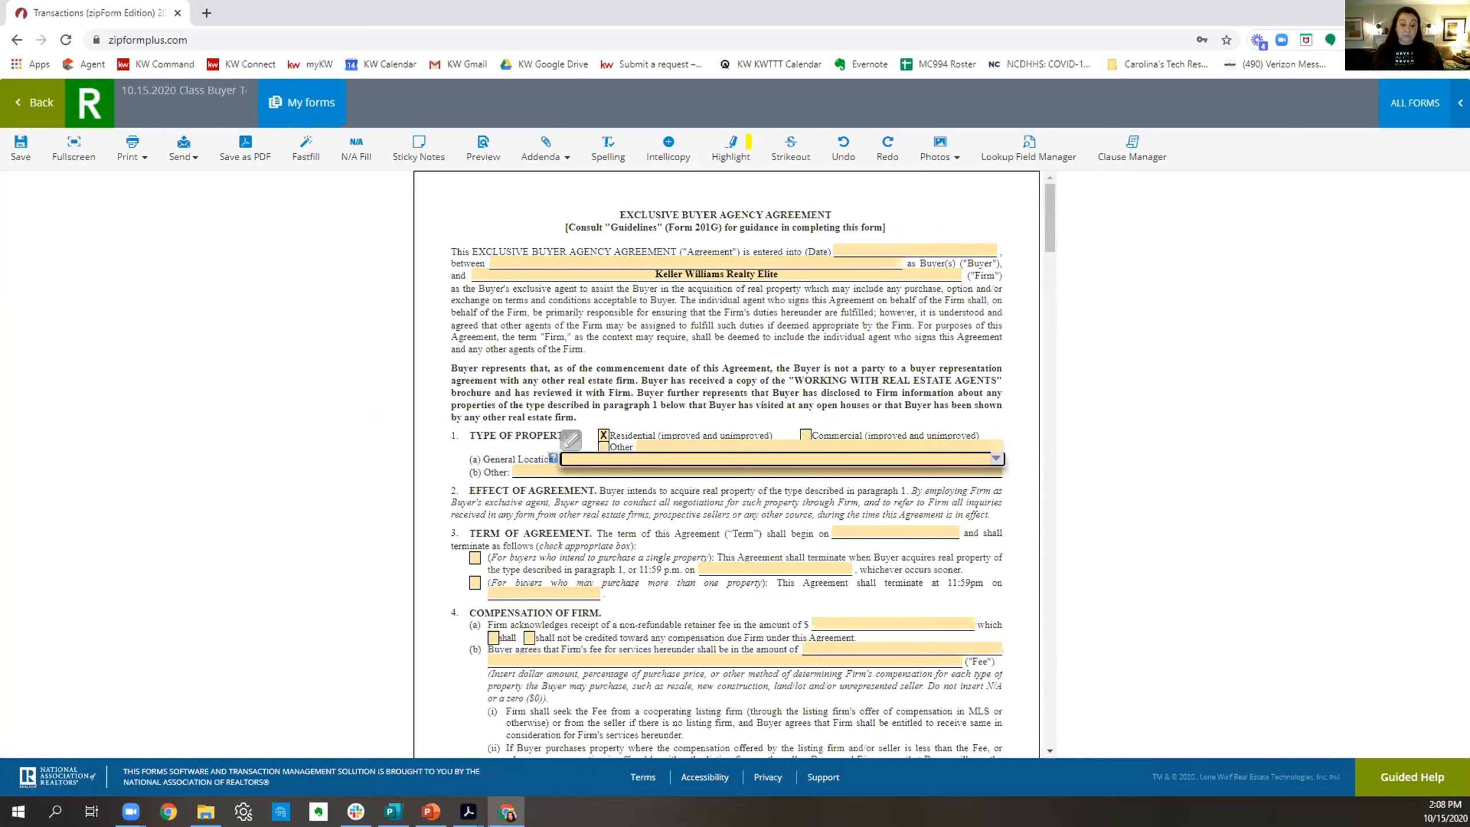
pyautogui.write('Forsyth Cou')
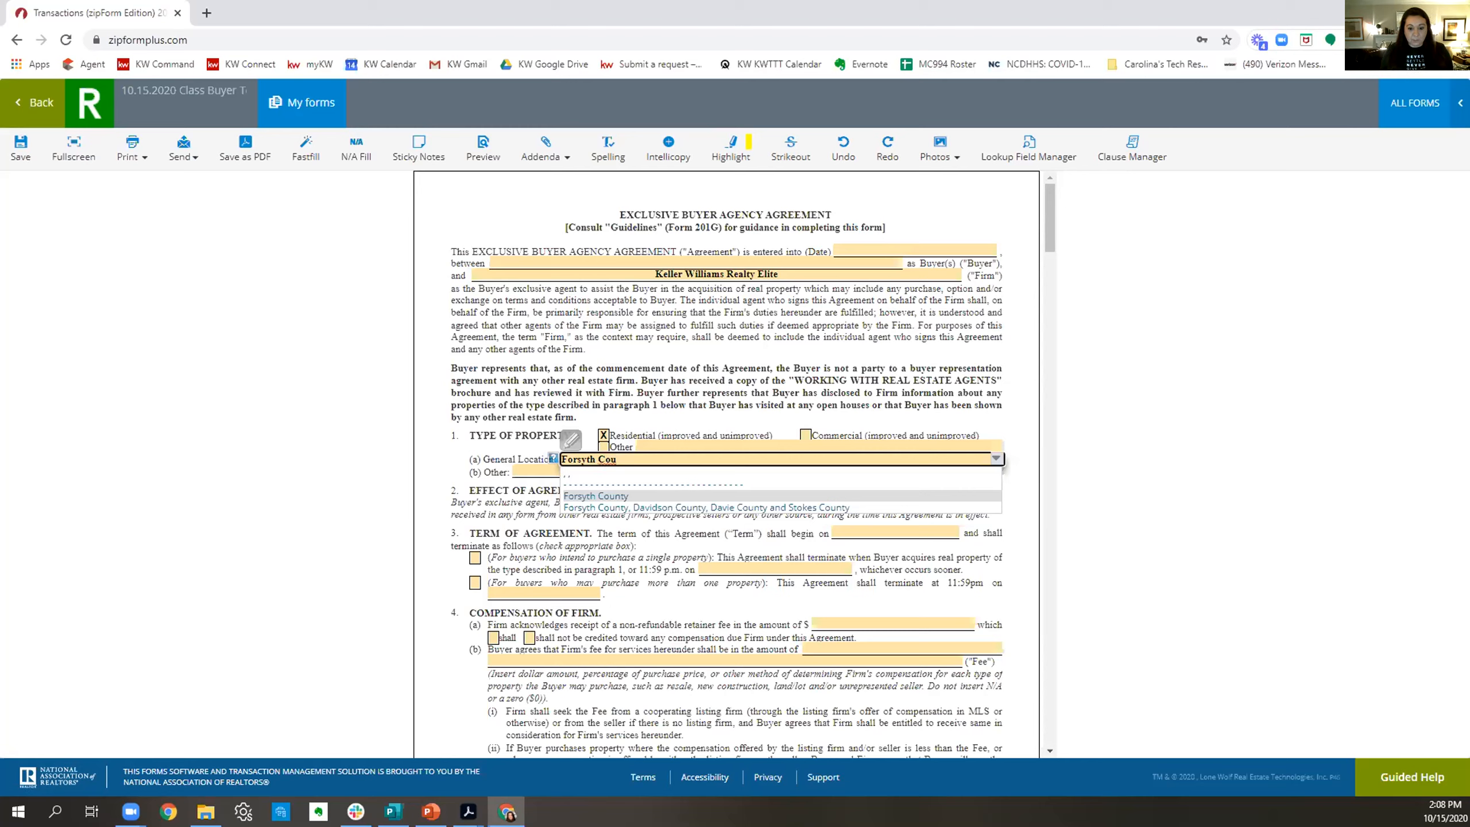
pyautogui.click(749, 507)
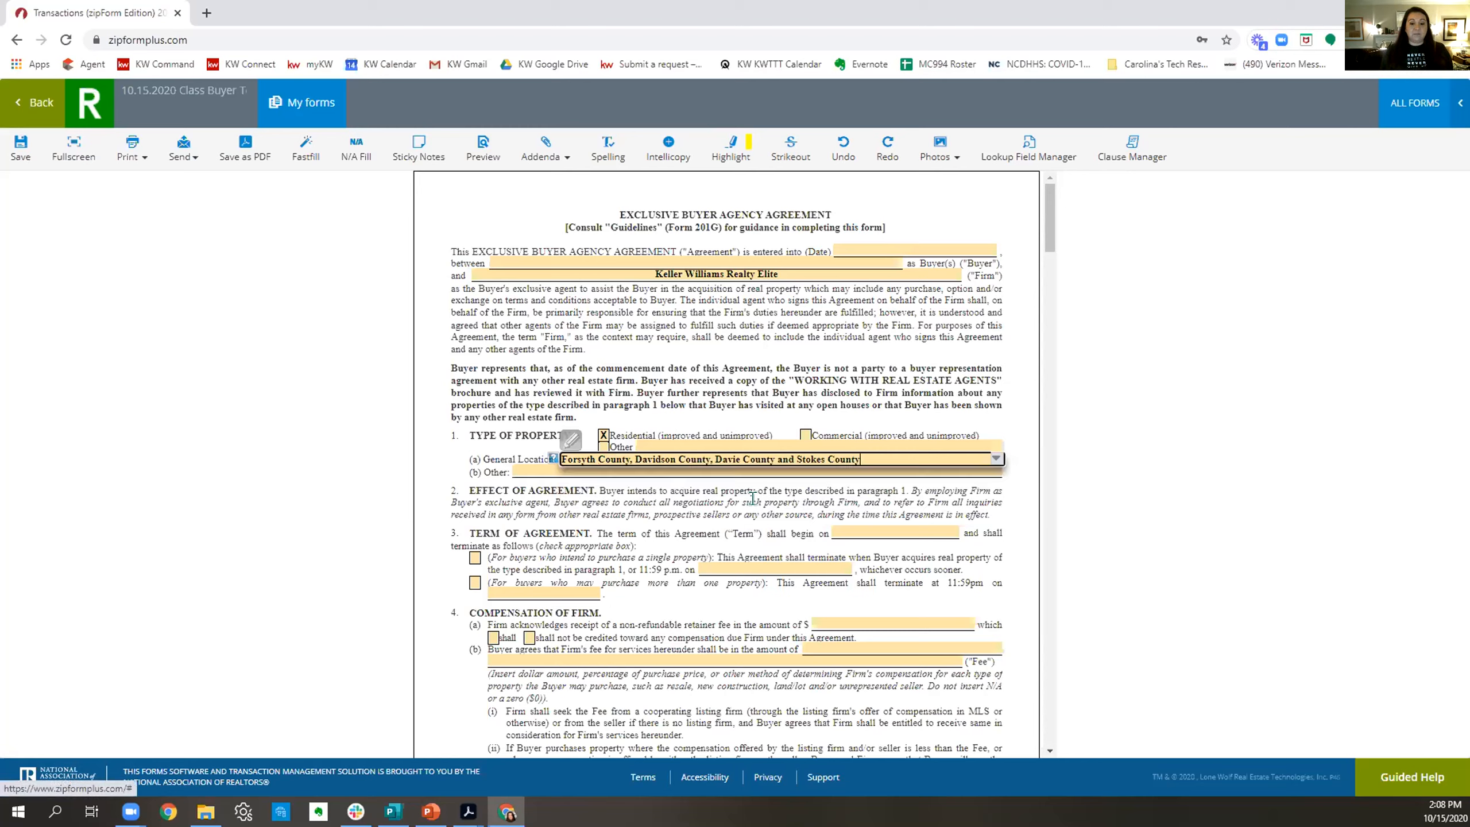
pyautogui.click(559, 482)
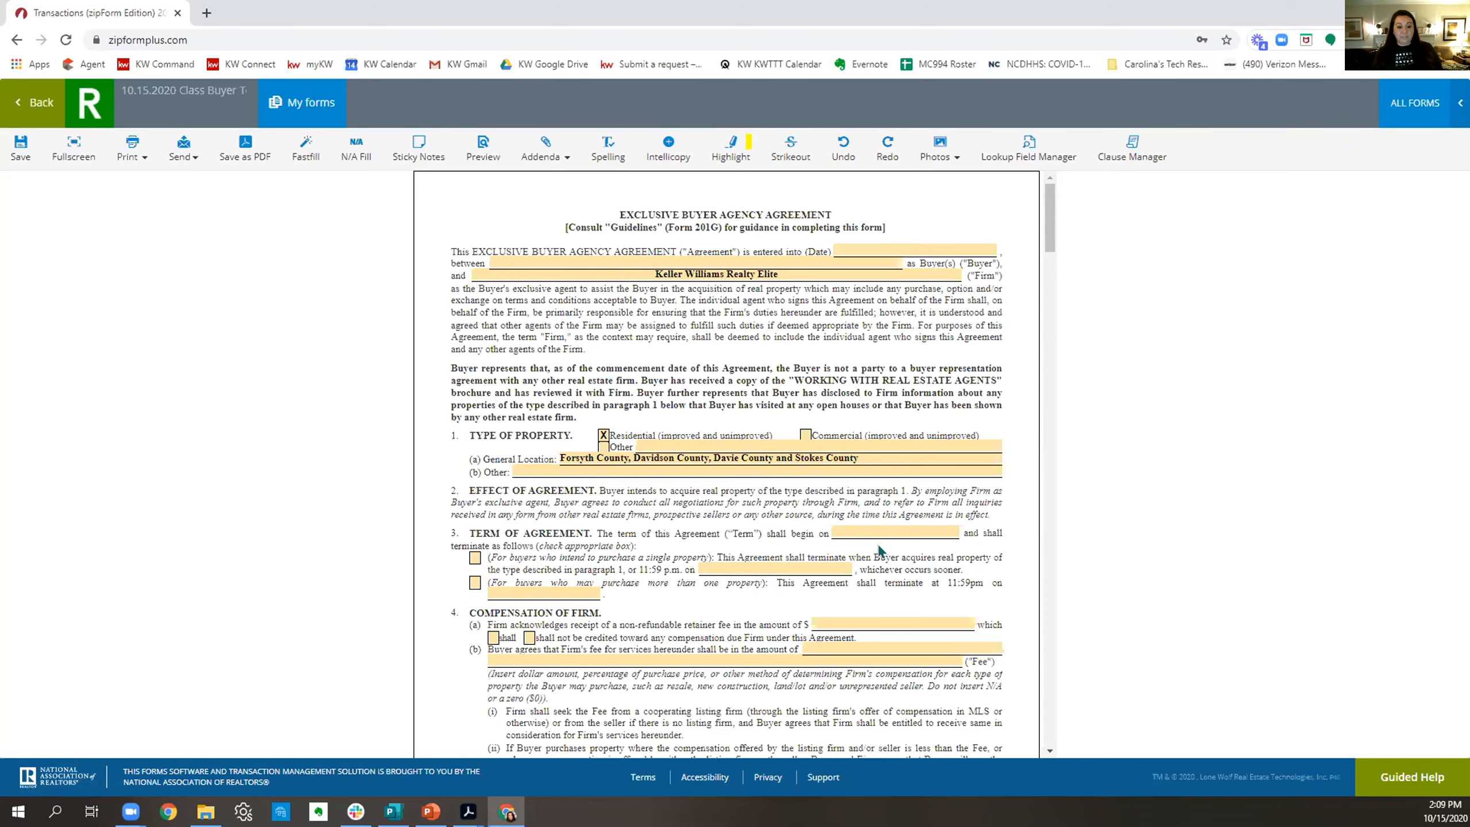
pyautogui.scroll(-2, 879, 550)
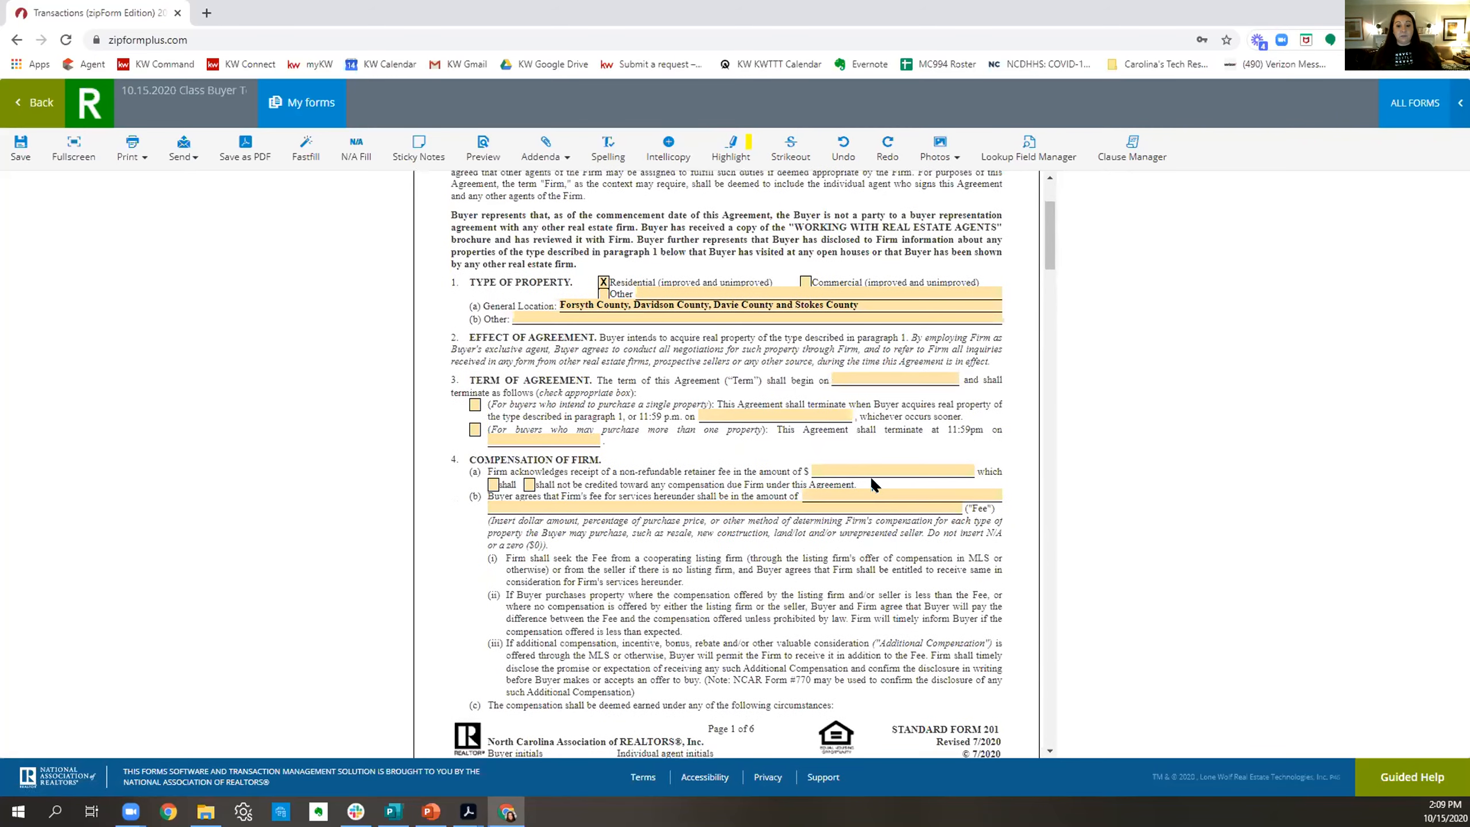
pyautogui.click(862, 470)
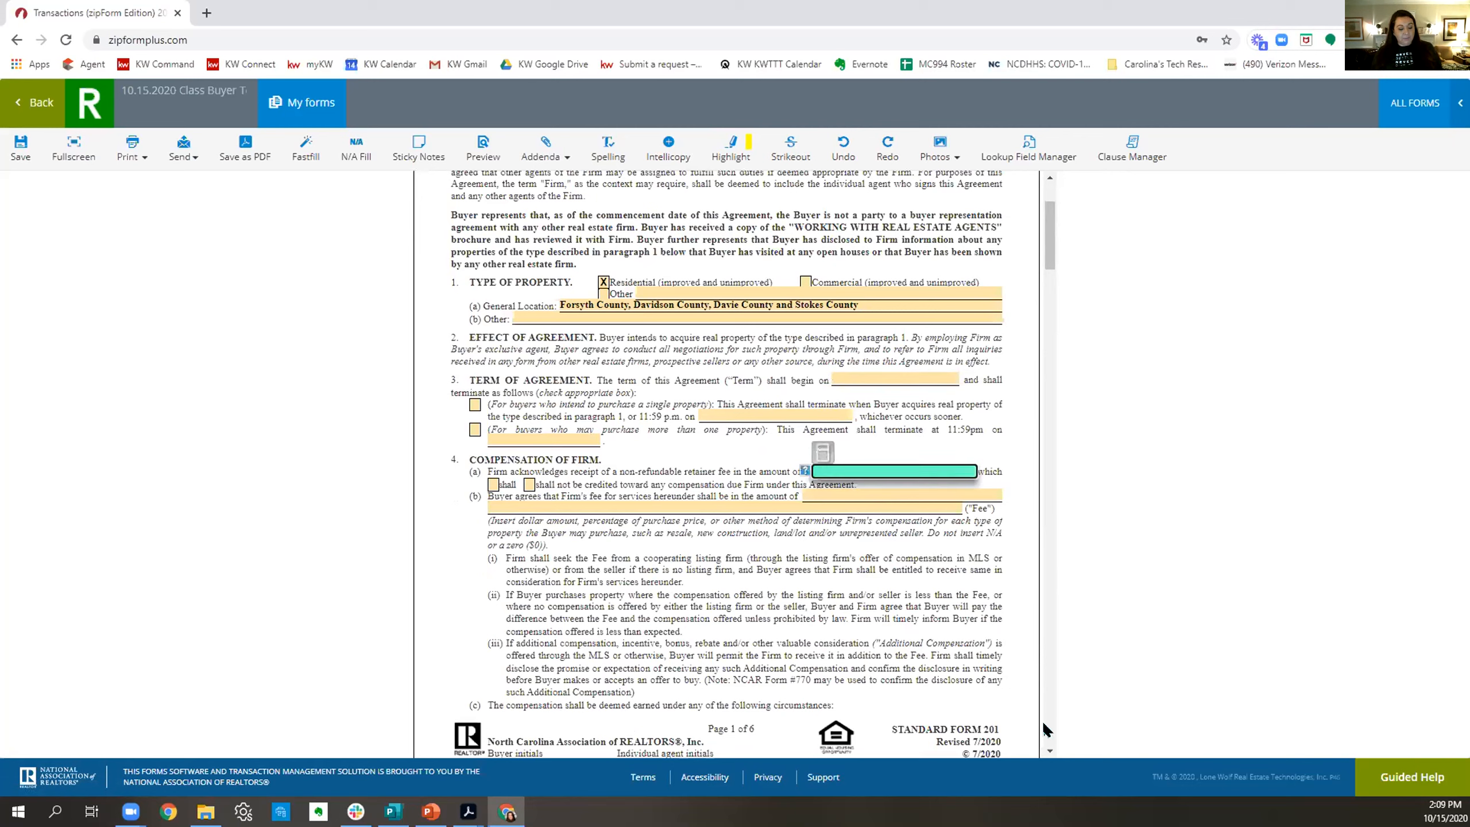
pyautogui.click(894, 595)
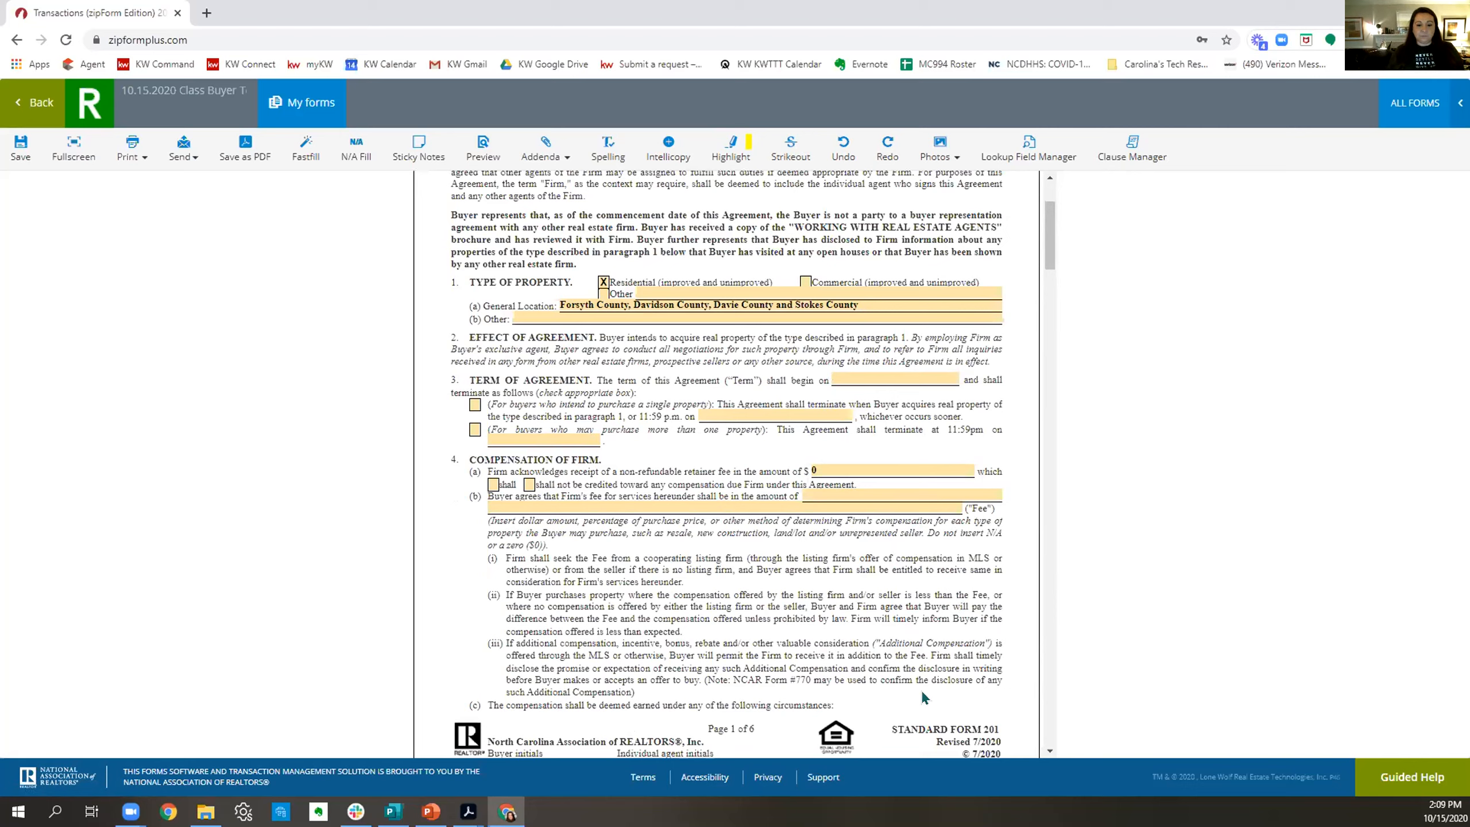
pyautogui.click(850, 493)
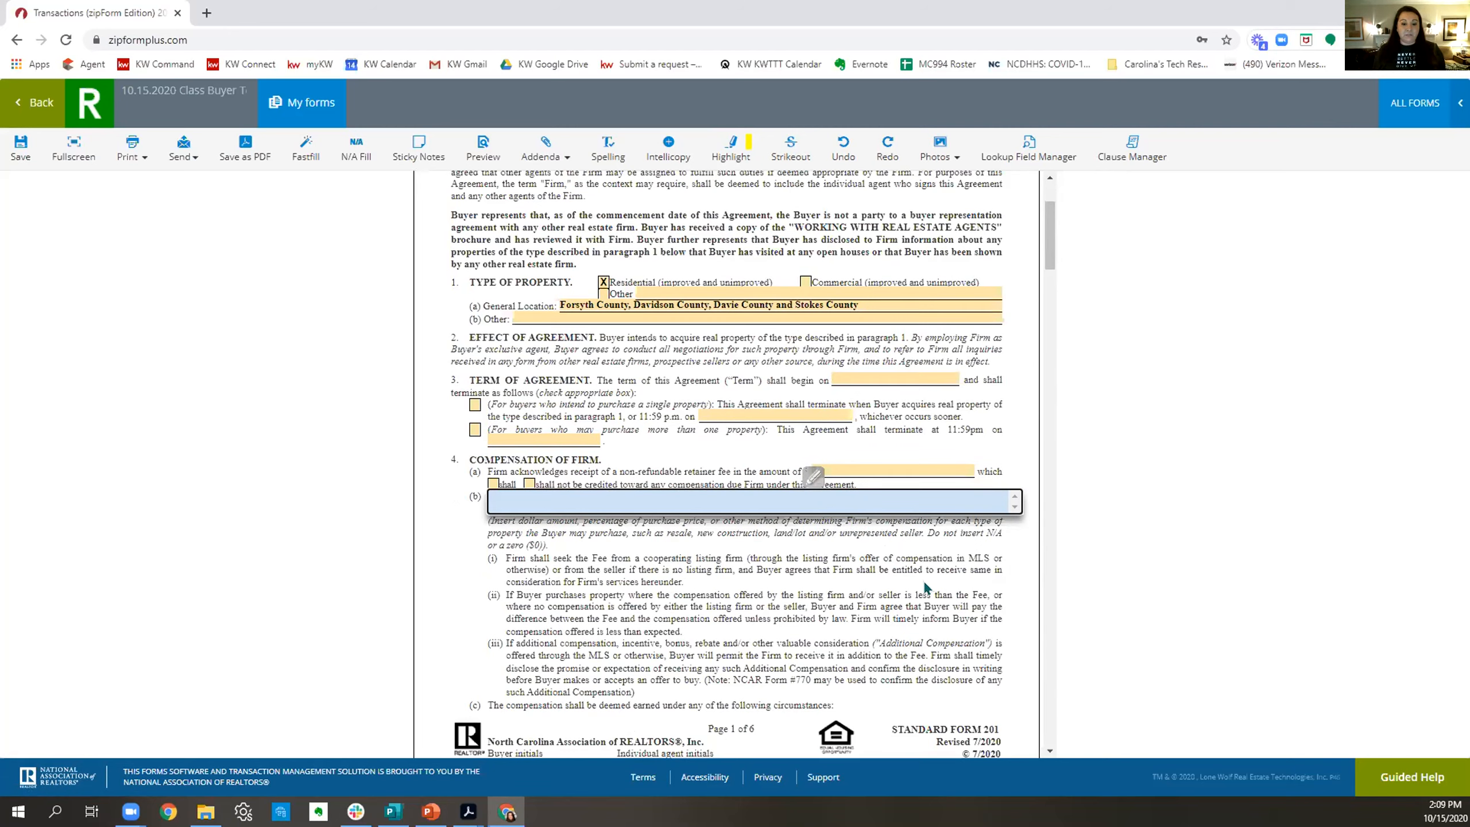
# Enter the firm's fee as 3% of purchase for resale, 2.5% for new construction, 5% for vacant land
pyautogui.click(898, 580)
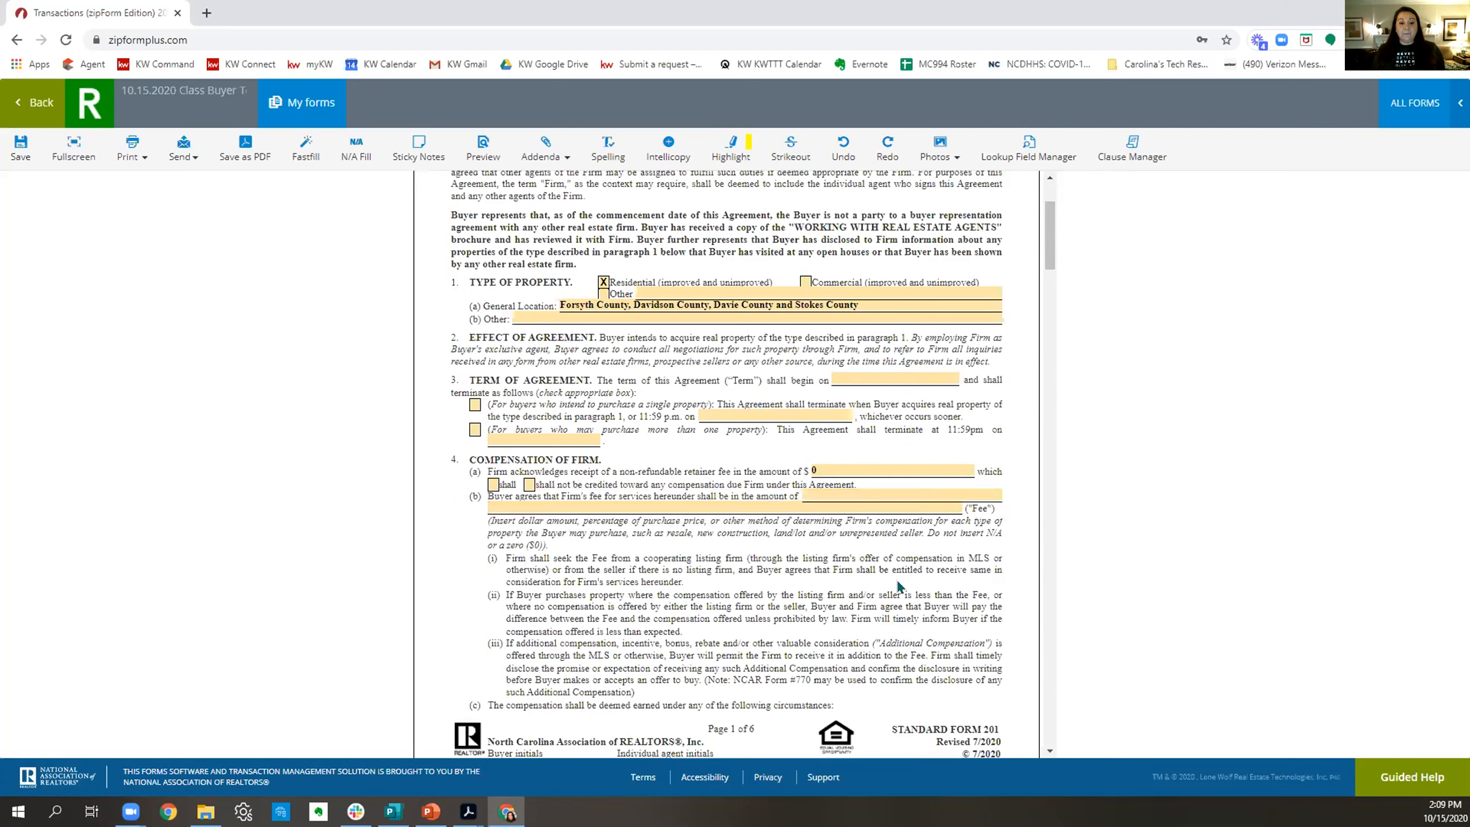
pyautogui.click(886, 491)
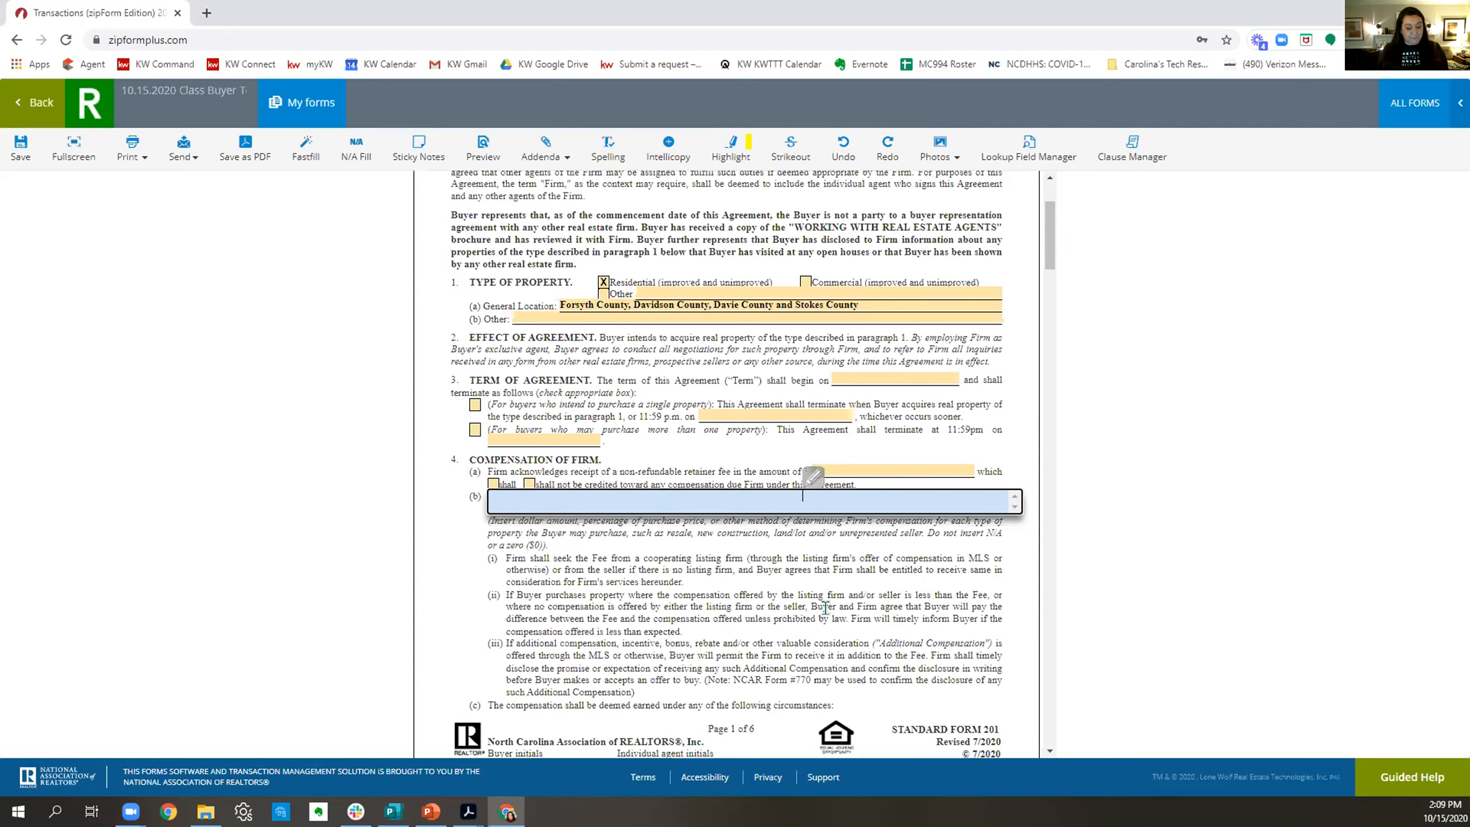
pyautogui.write('#%')
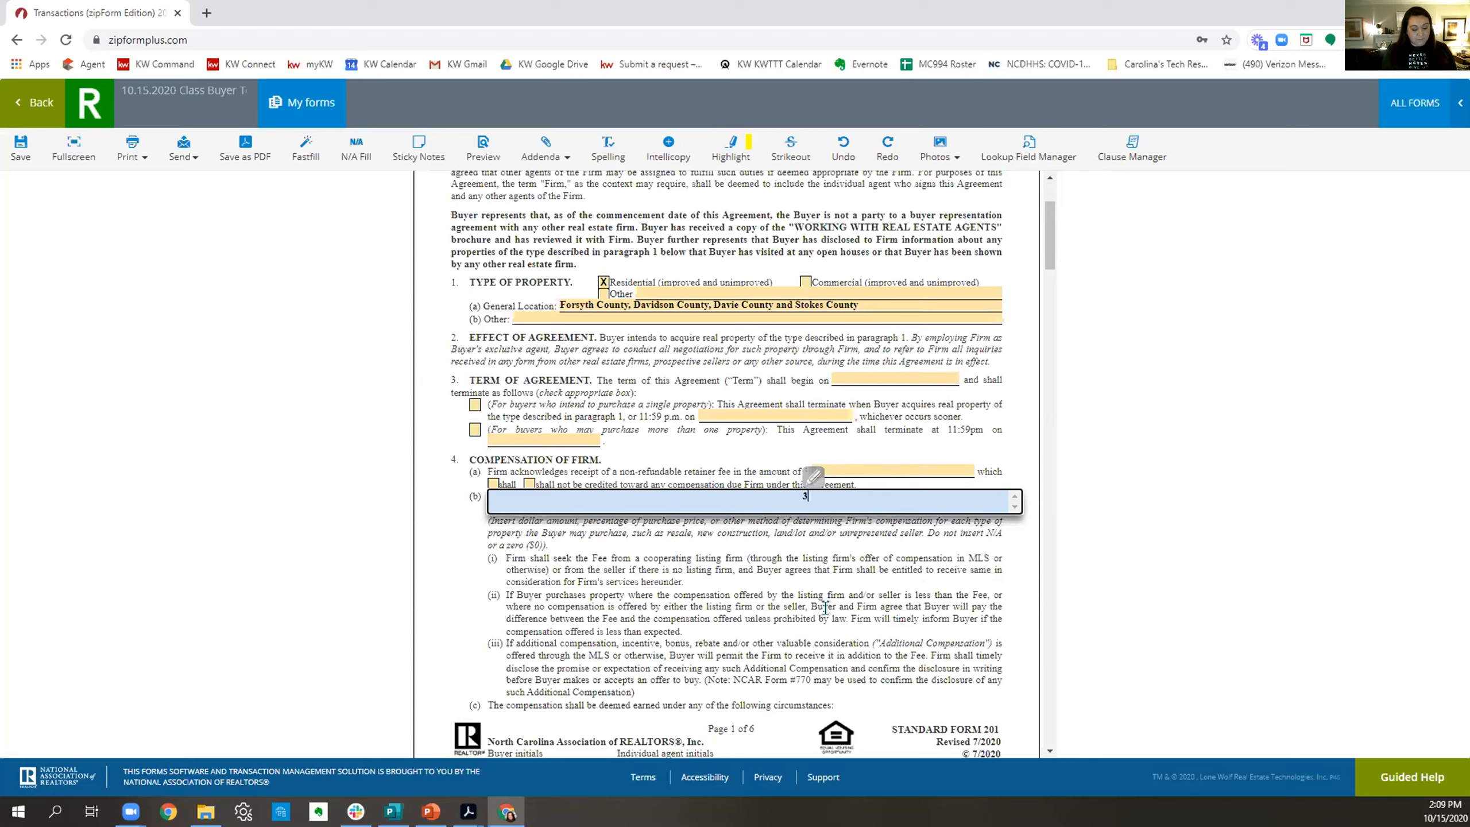
pyautogui.write('% OF PURCHASE')
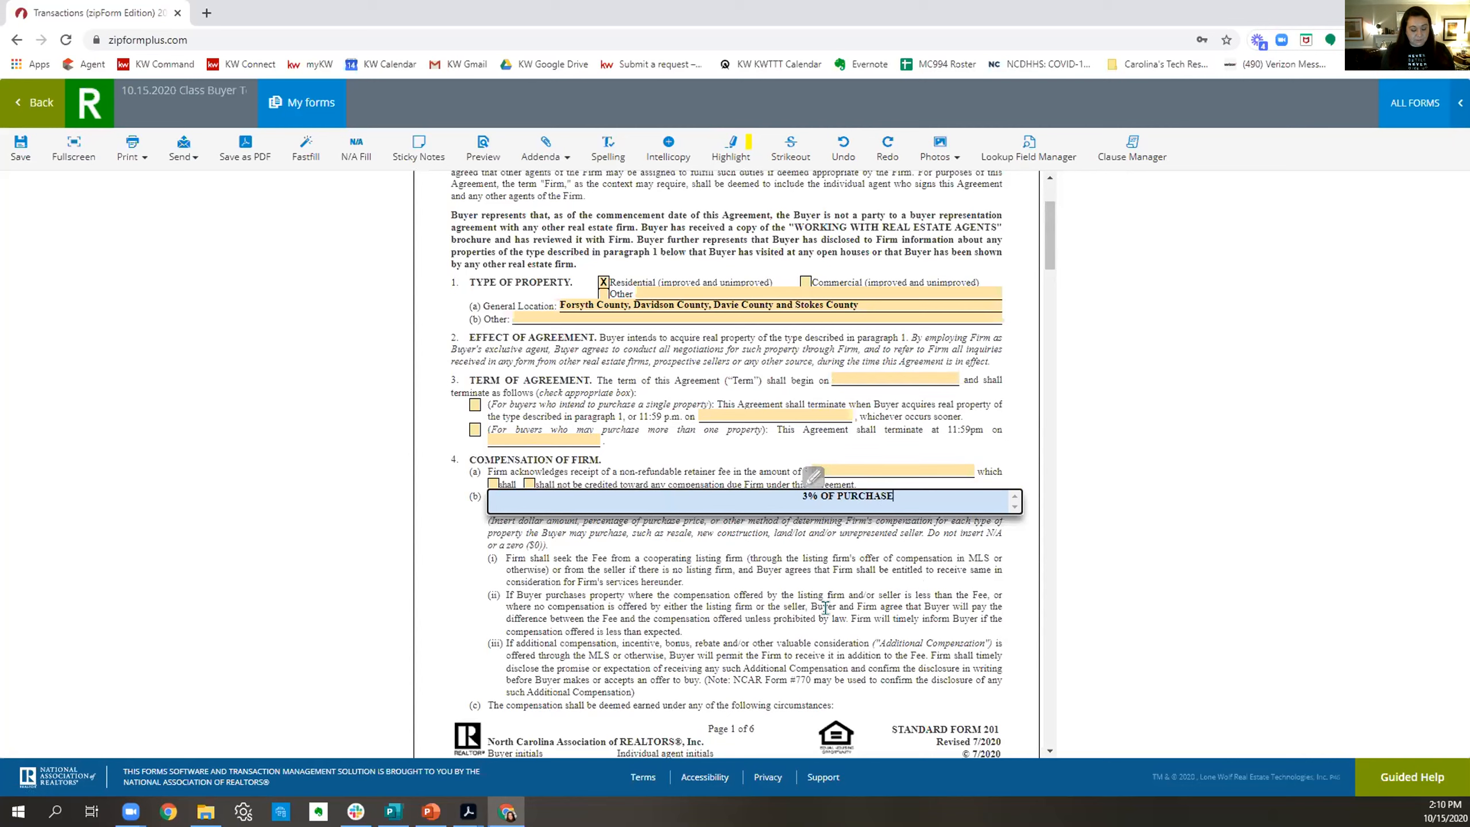
pyautogui.write(' FOR RESALE,2')
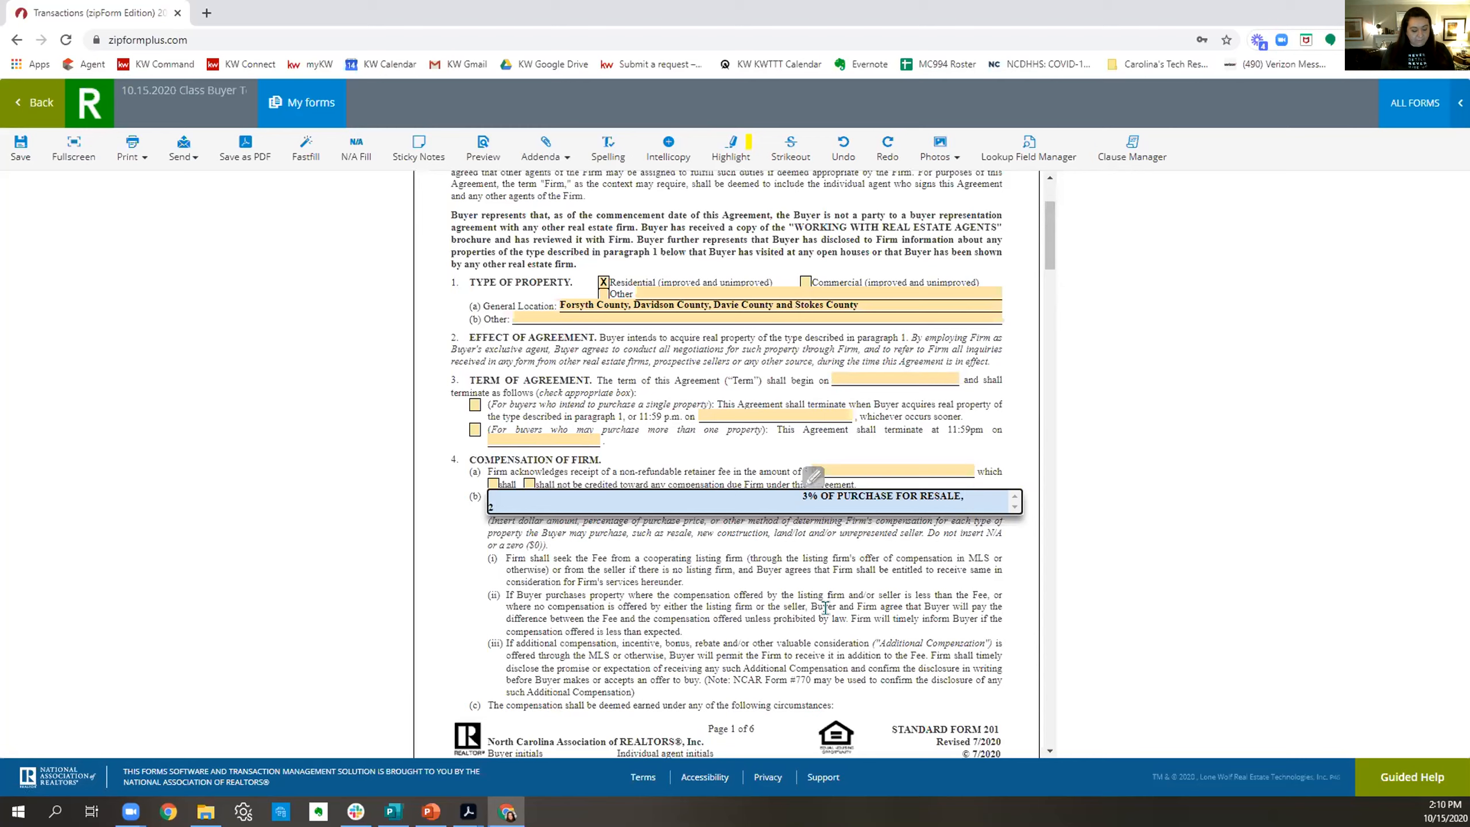
pyautogui.write('.5% OF PURCHASE FOR NE')
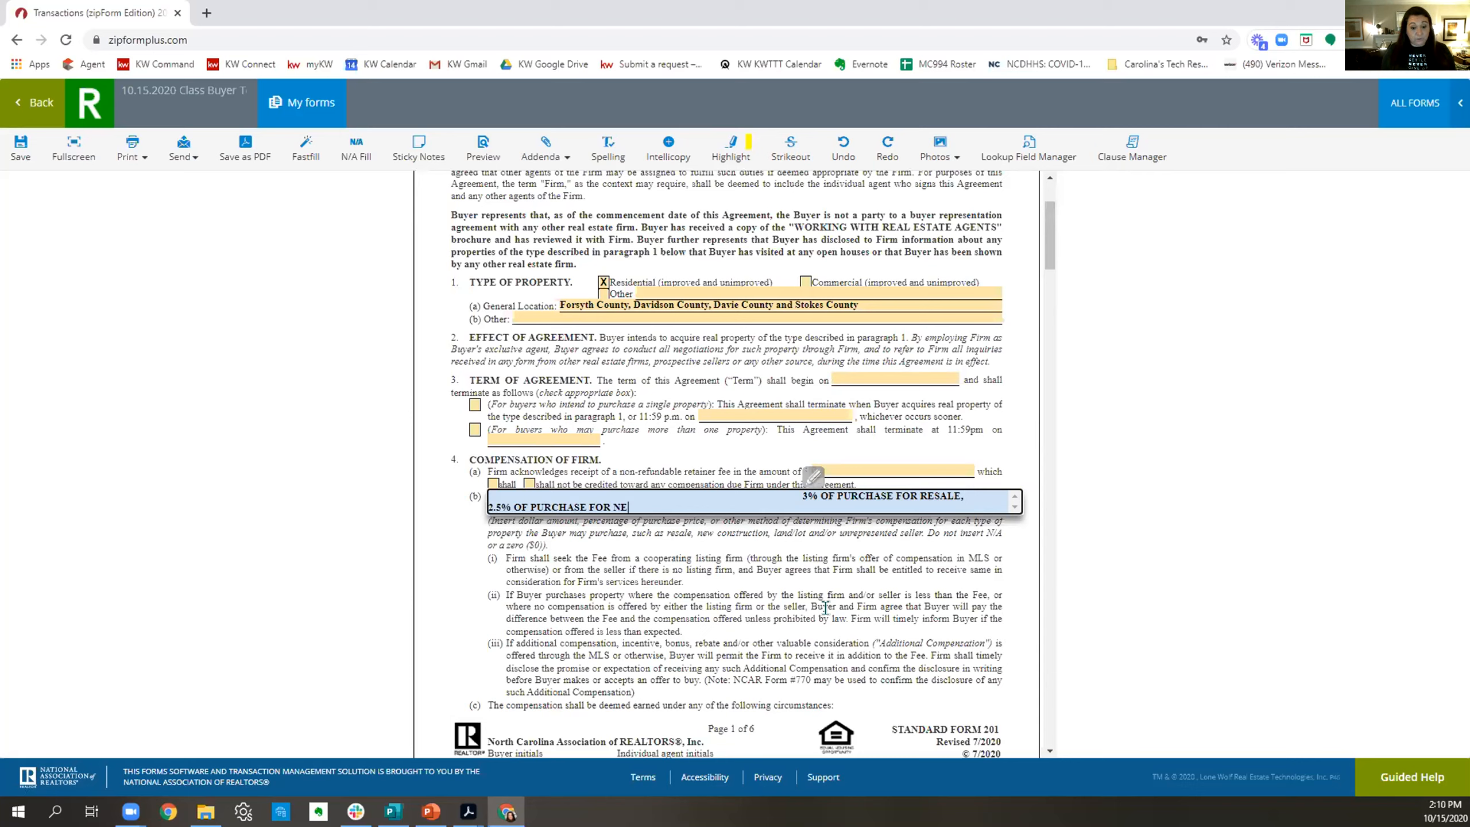
pyautogui.write('W CONSTRUCTIO')
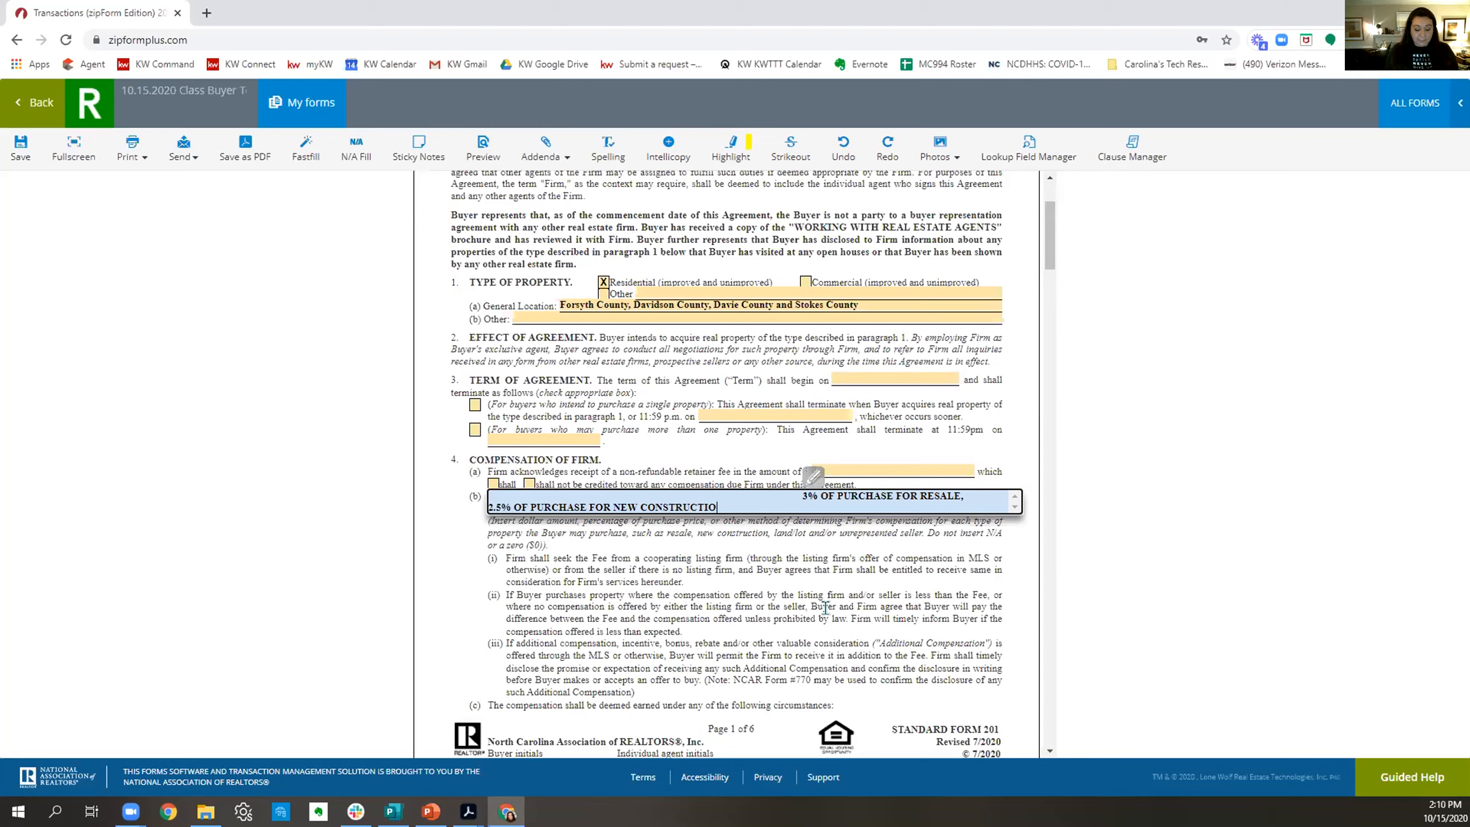
pyautogui.write('N ')
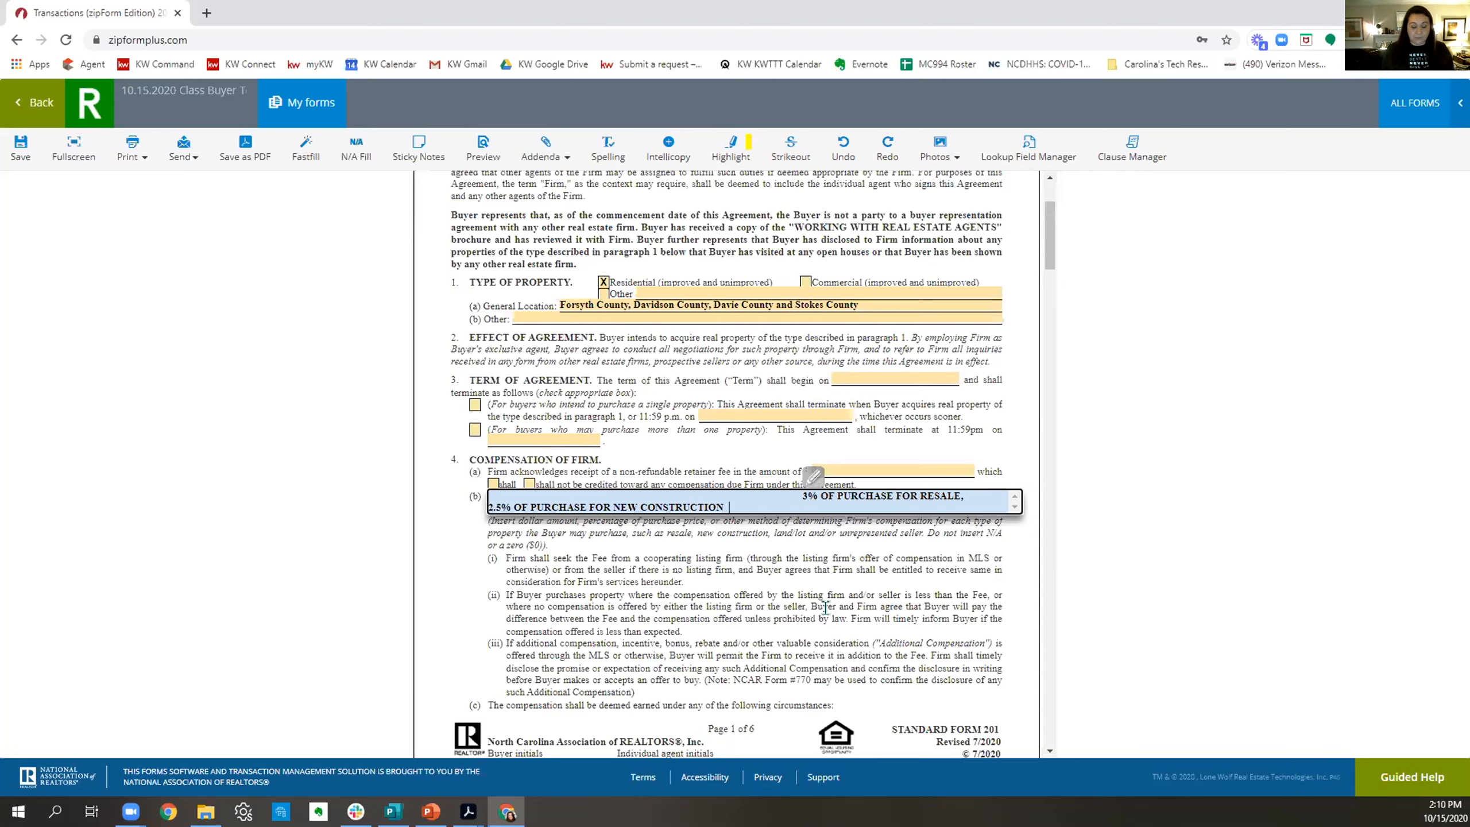
pyautogui.write(', 50%')
pyautogui.press('BackSpace')
pyautogui.press('BackSpace')
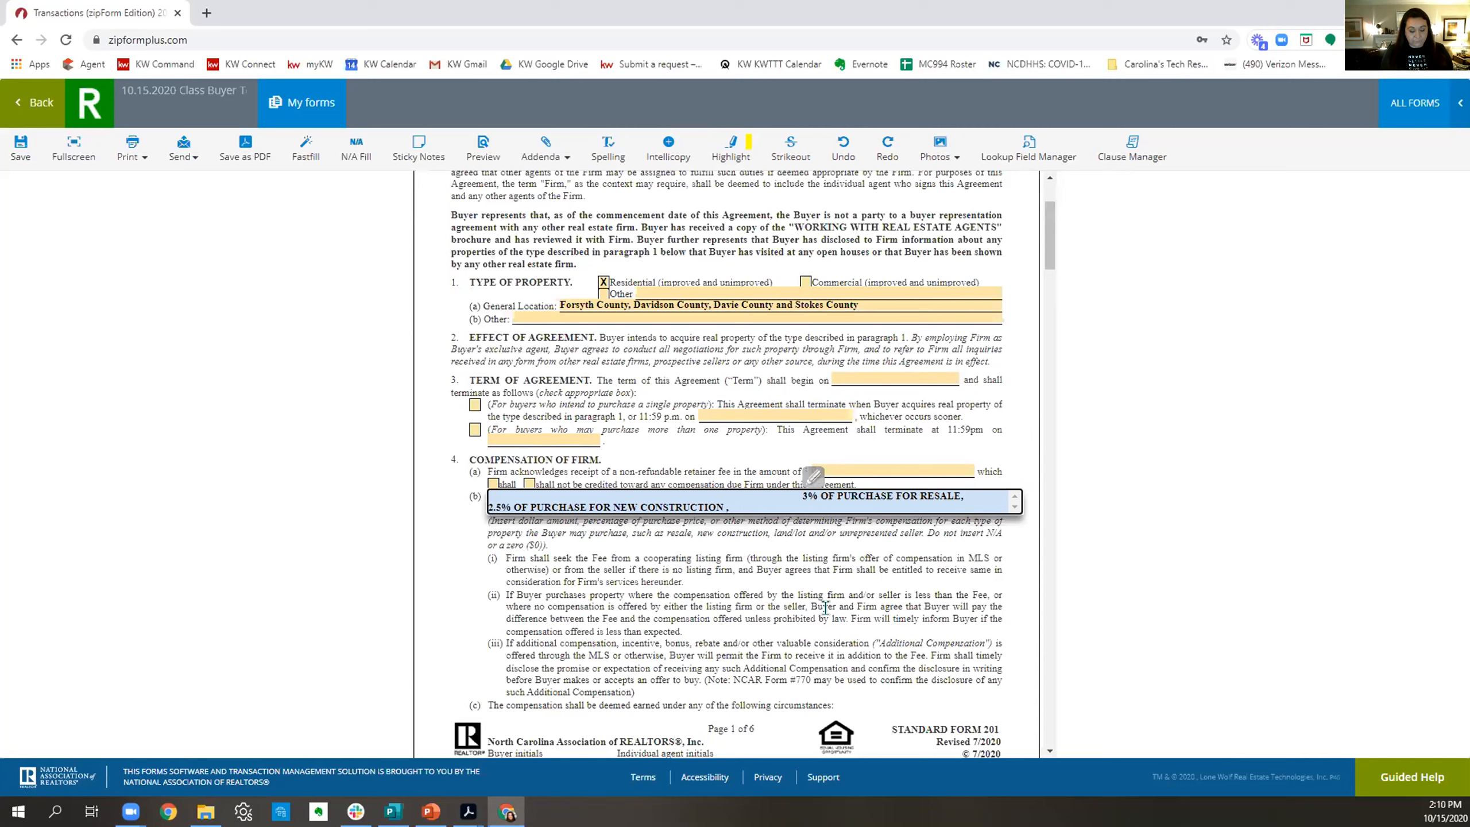
pyautogui.write('% RESA;L')
pyautogui.press('BackSpace')
pyautogui.press('BackSpace')
pyautogui.write('LE FOR VACANT LAND')
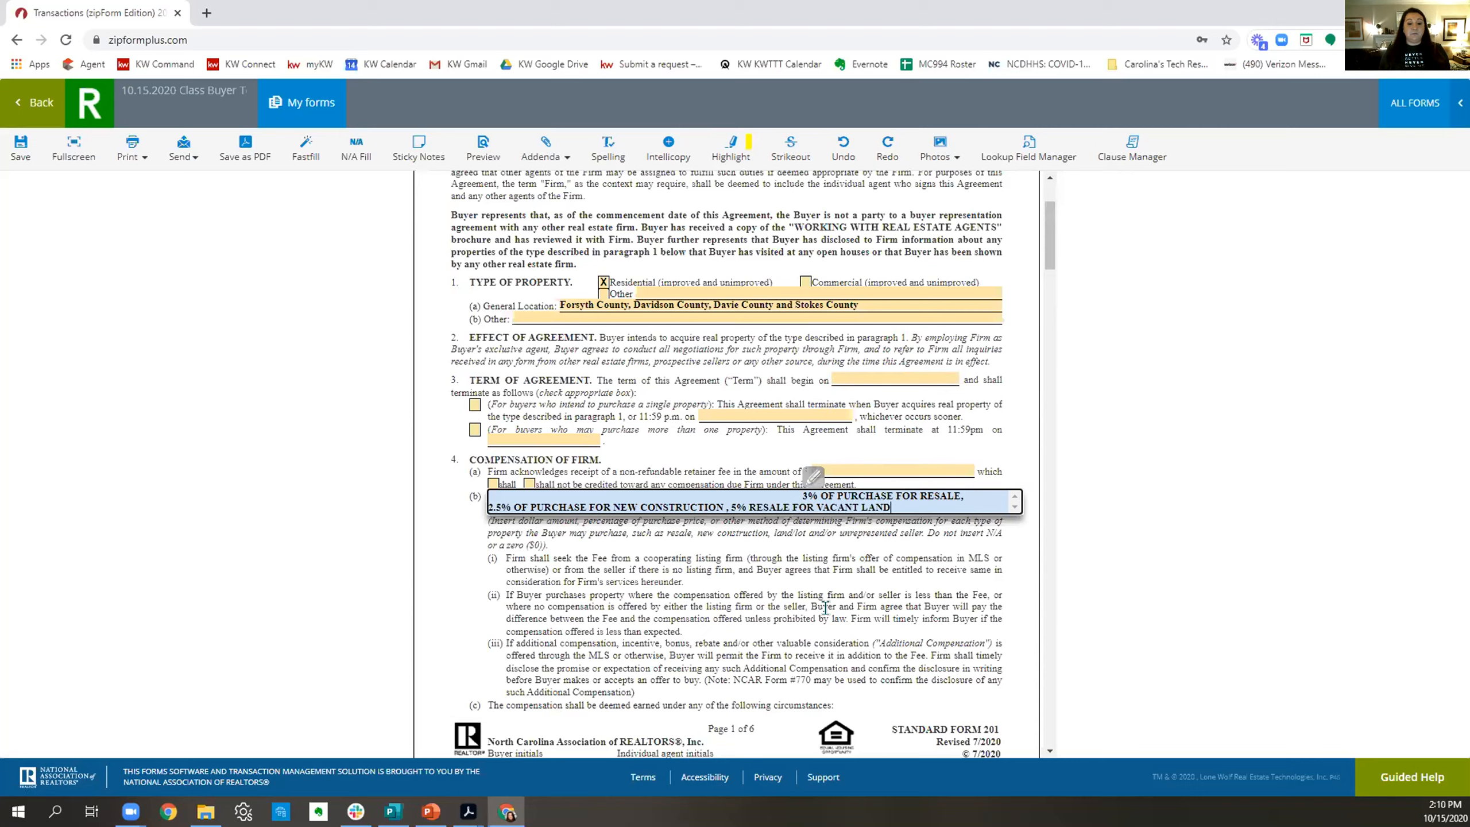
pyautogui.moveTo(828, 490); pyautogui.dragTo(907, 505)
pyautogui.hotkey('ctrl', 'c')
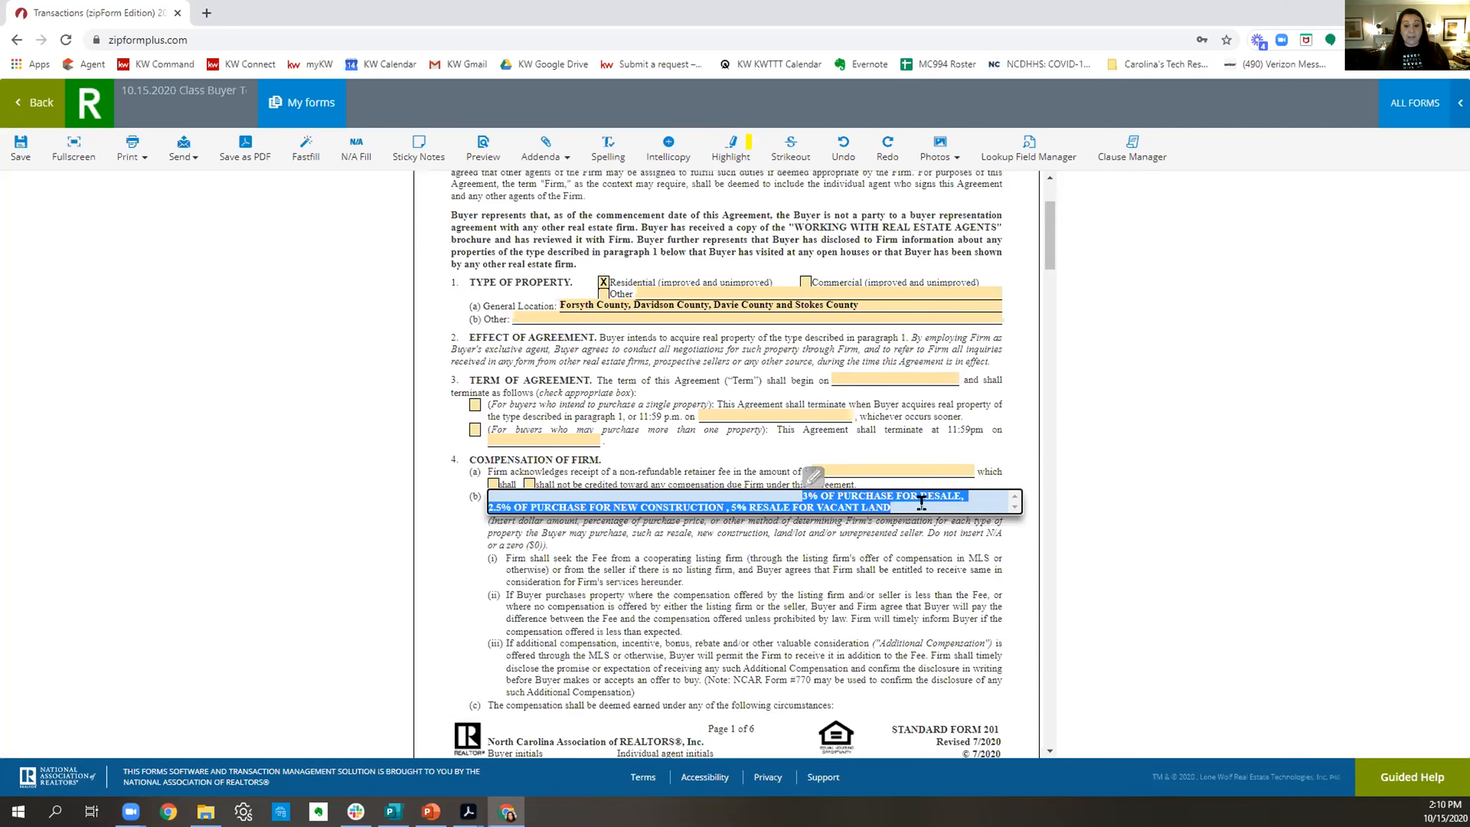
pyautogui.click(857, 586)
# Set the post-expiration period in clause (ii) to 45 days
pyautogui.scroll(-1, 858, 581)
pyautogui.scroll(-4, 858, 581)
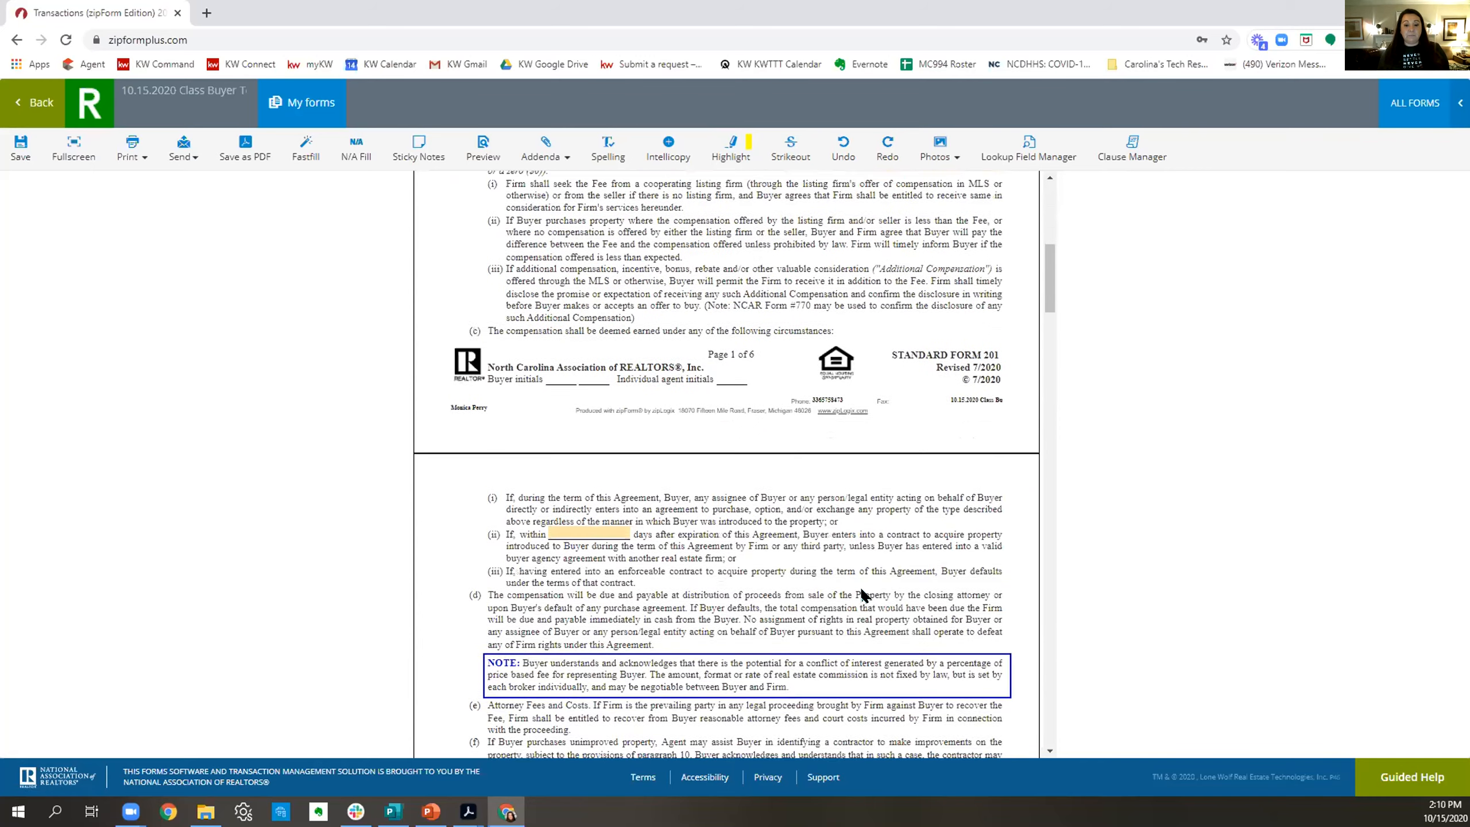
pyautogui.scroll(-3, 935, 382)
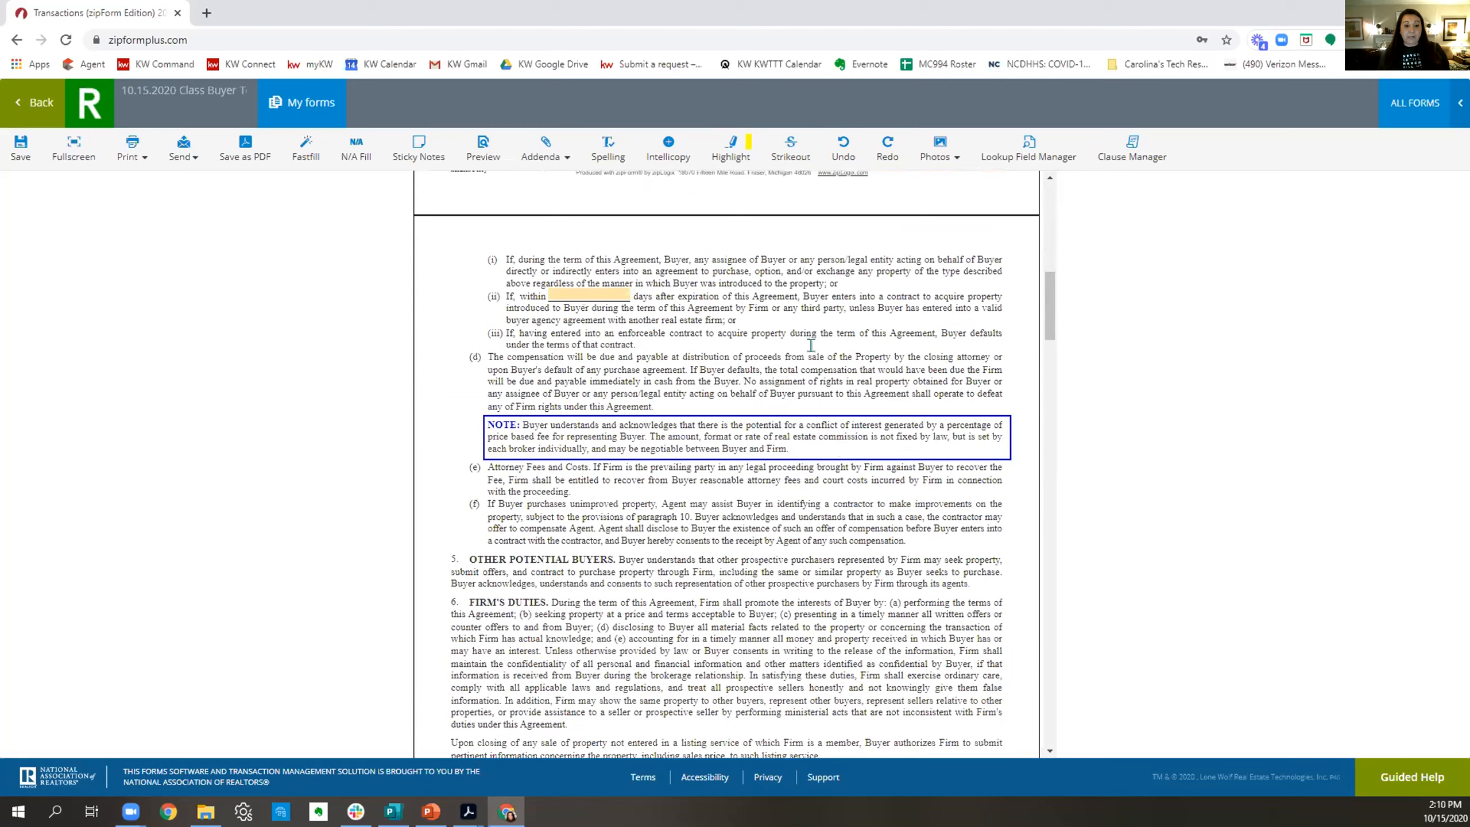
pyautogui.click(594, 294)
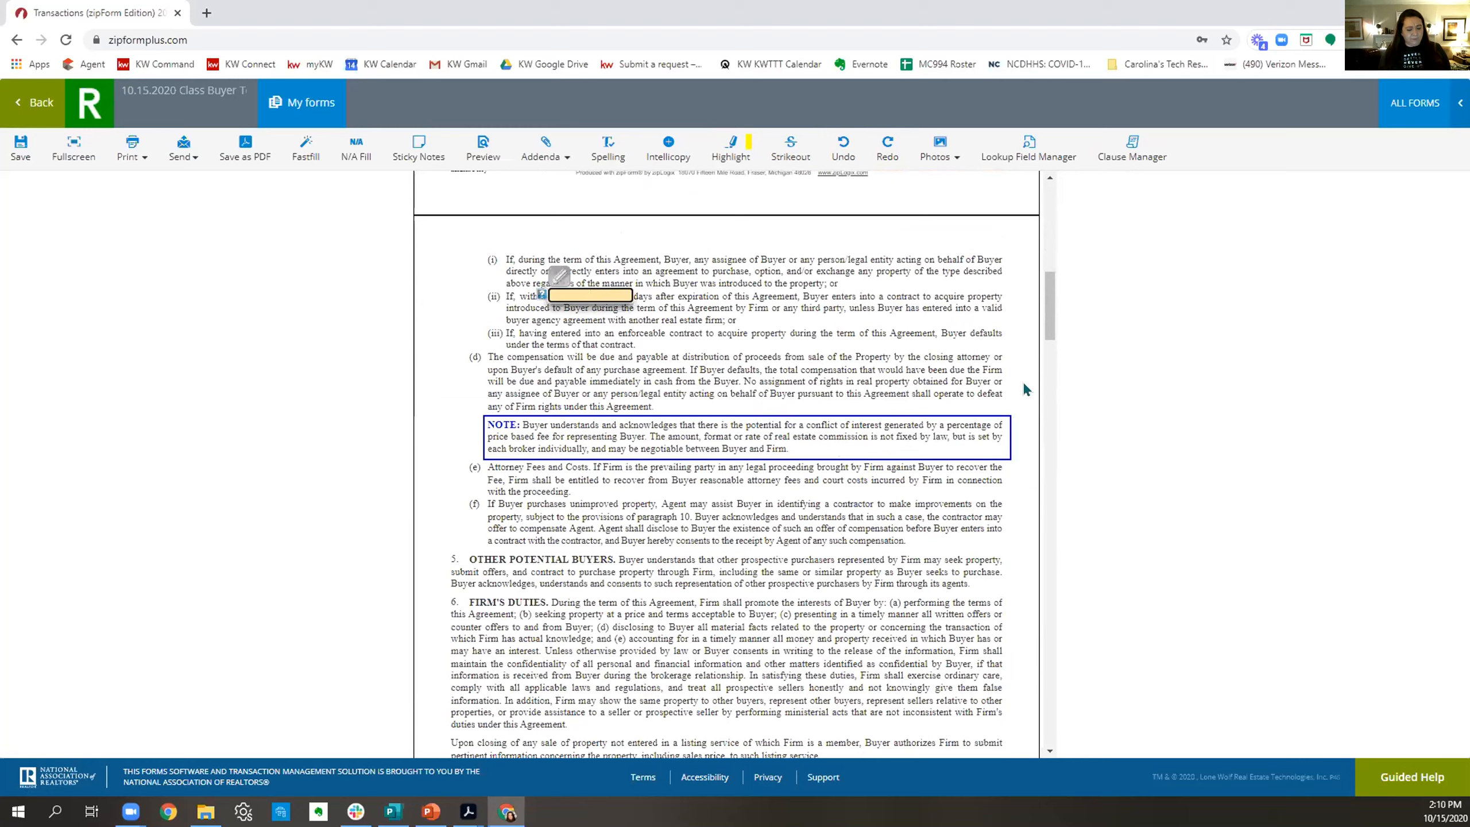
pyautogui.write('45')
pyautogui.click(854, 392)
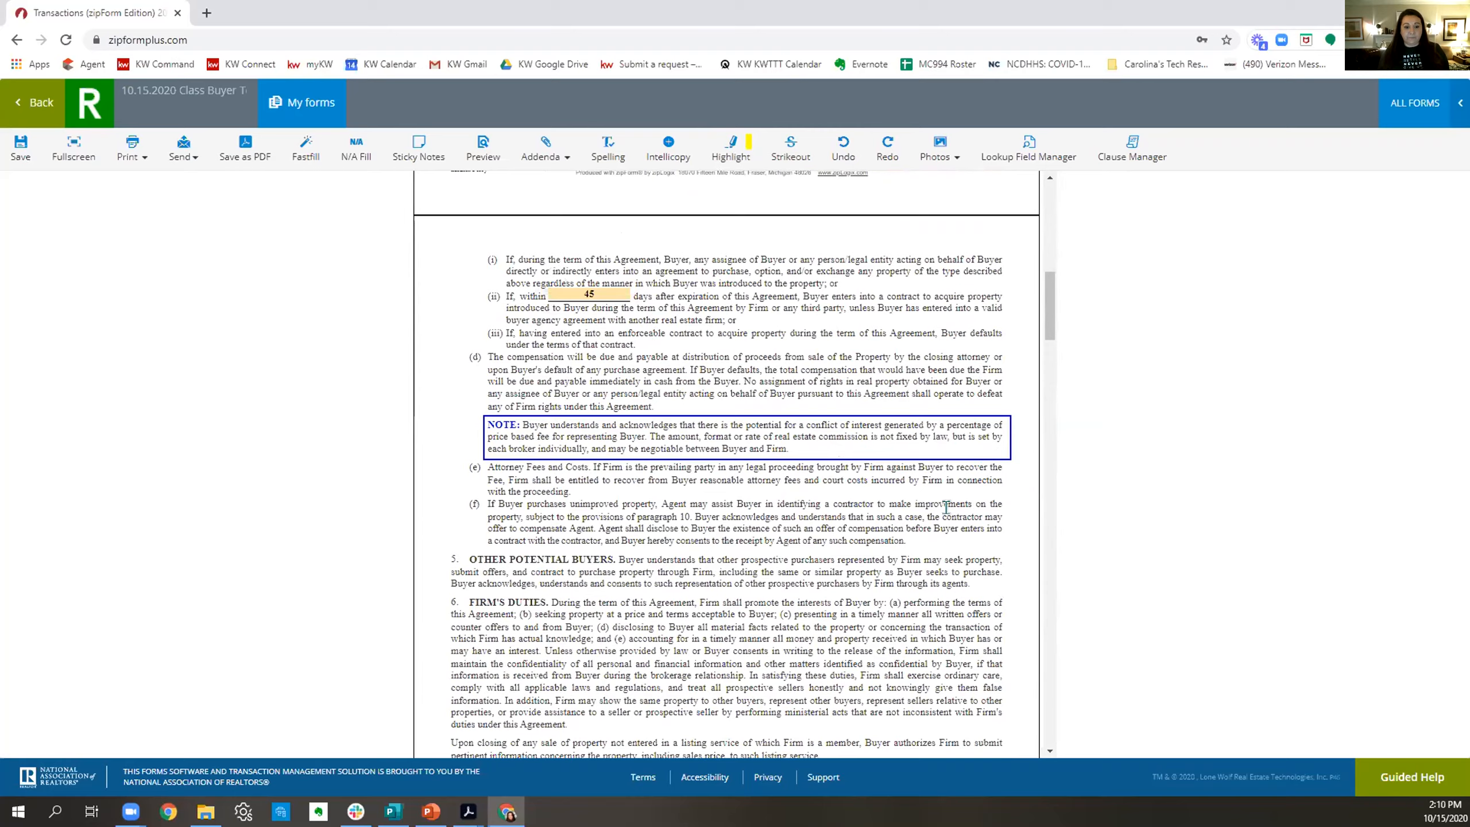
# Tick the sample offer, home inspections and professional services acknowledgements, and set the home warranty fee to 0
pyautogui.scroll(-8, 945, 506)
pyautogui.scroll(-8, 939, 502)
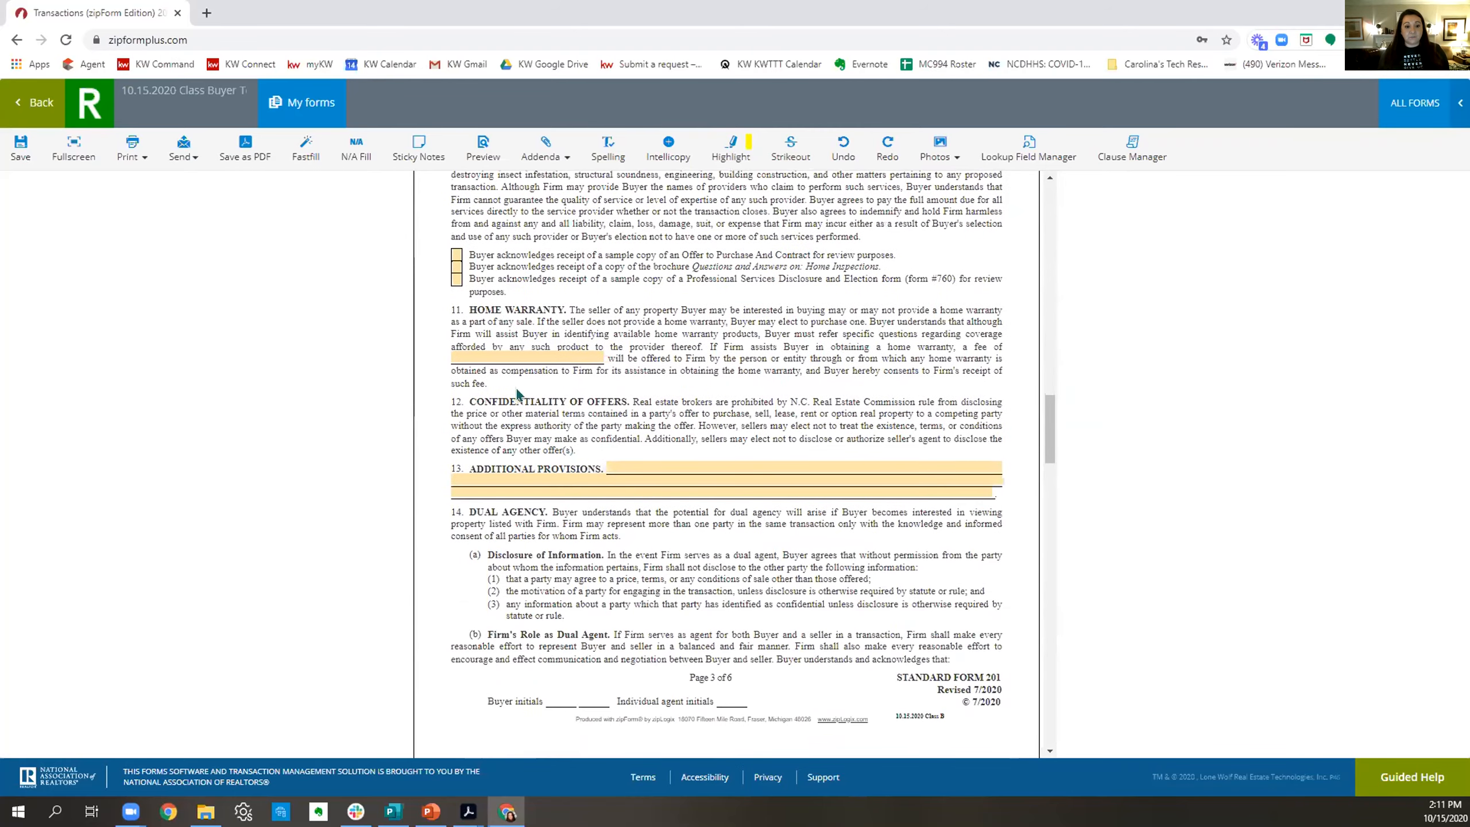
pyautogui.click(456, 257)
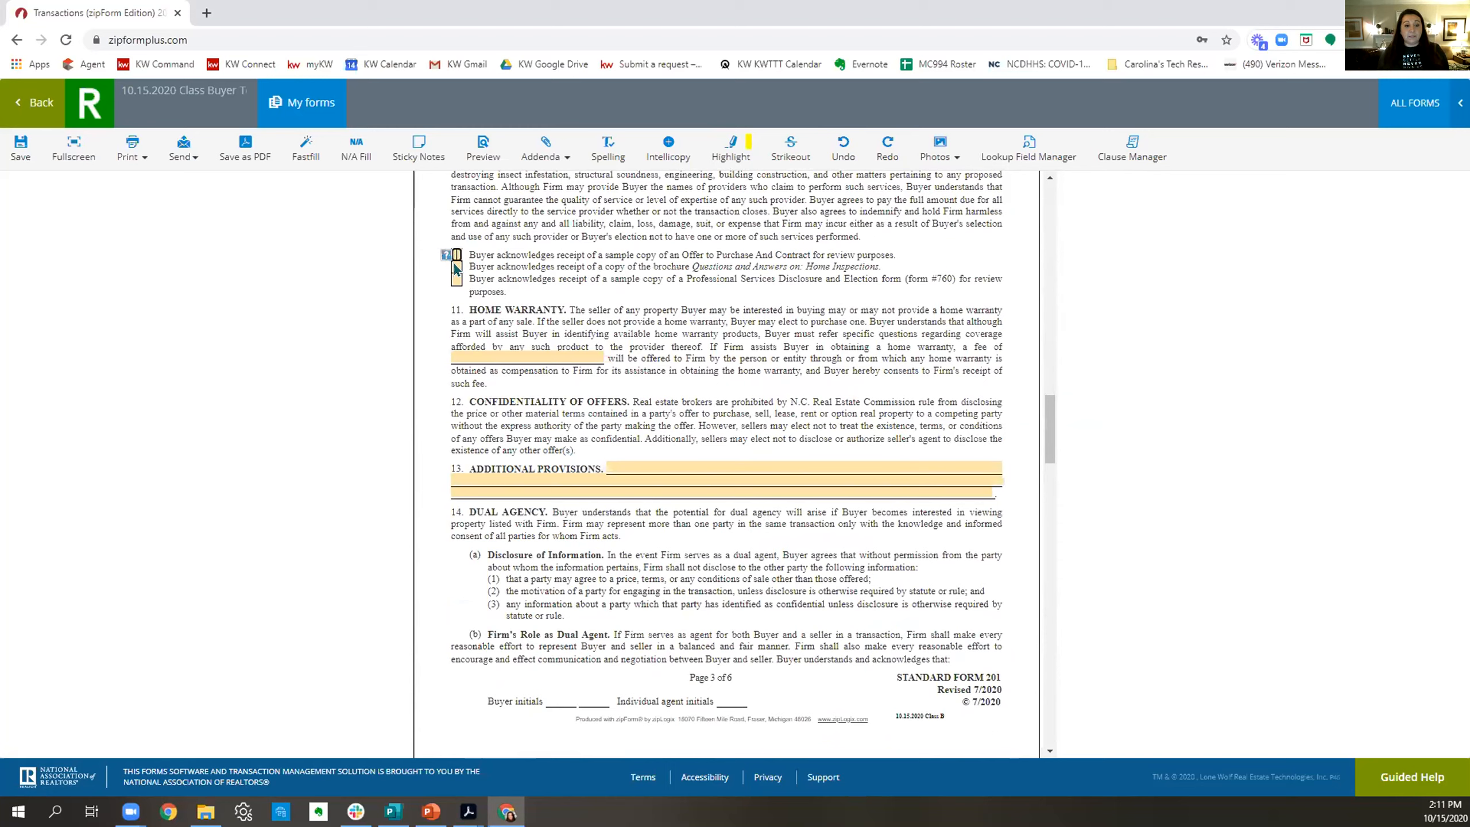
pyautogui.click(456, 267)
pyautogui.click(456, 280)
pyautogui.click(559, 351)
pyautogui.write('$')
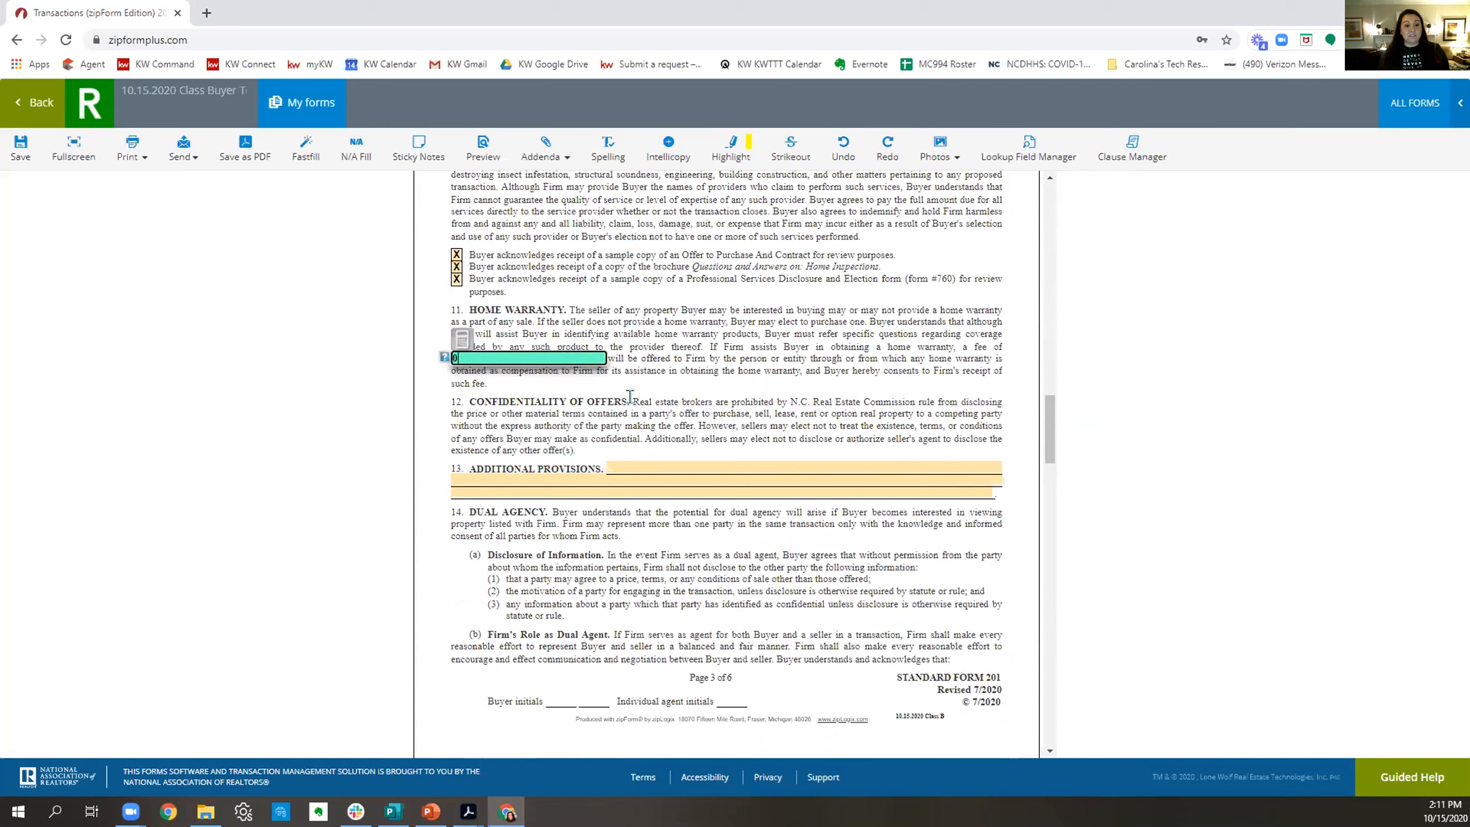
pyautogui.click(630, 396)
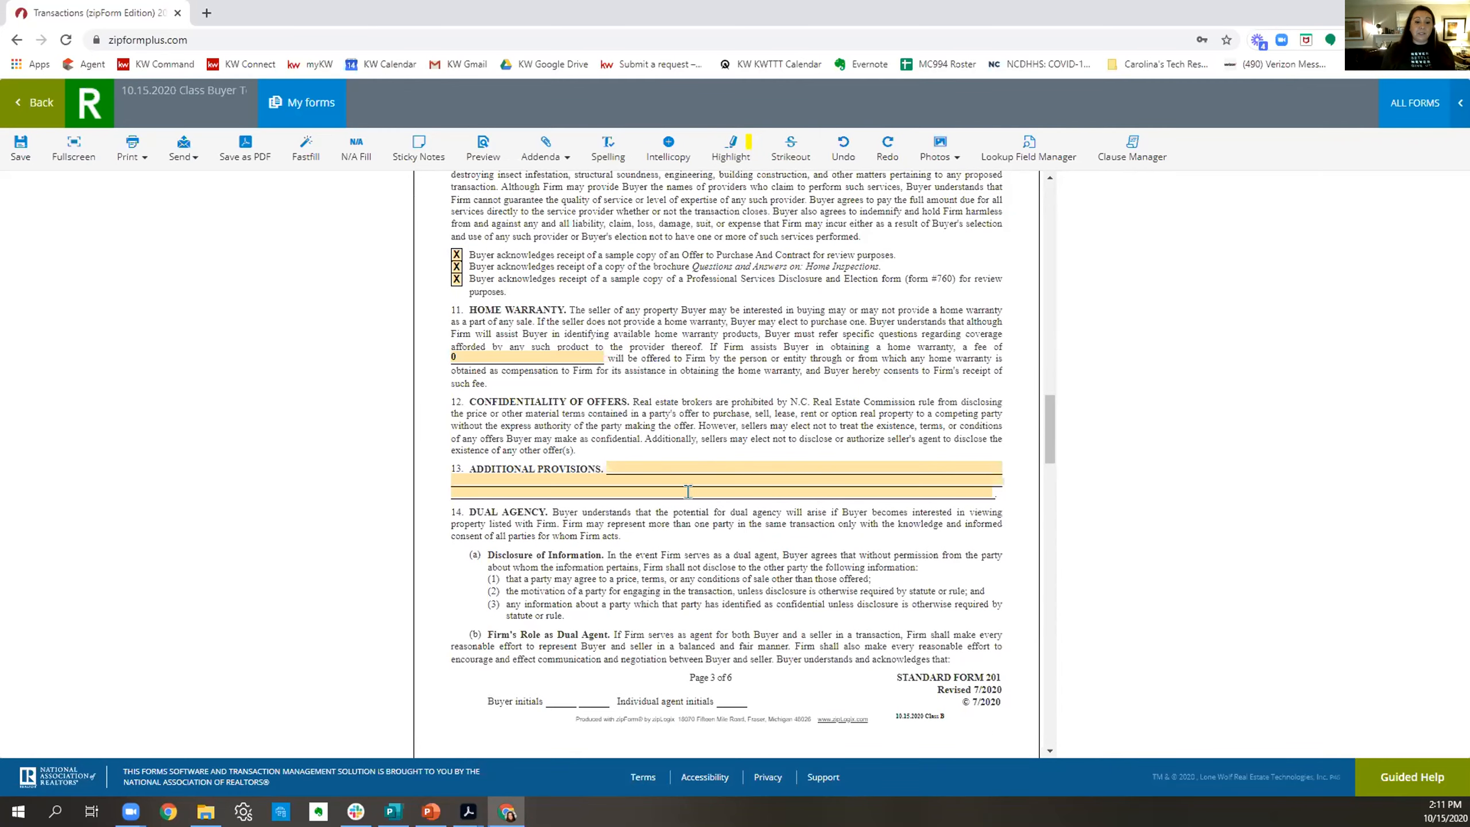
pyautogui.scroll(-10, 882, 456)
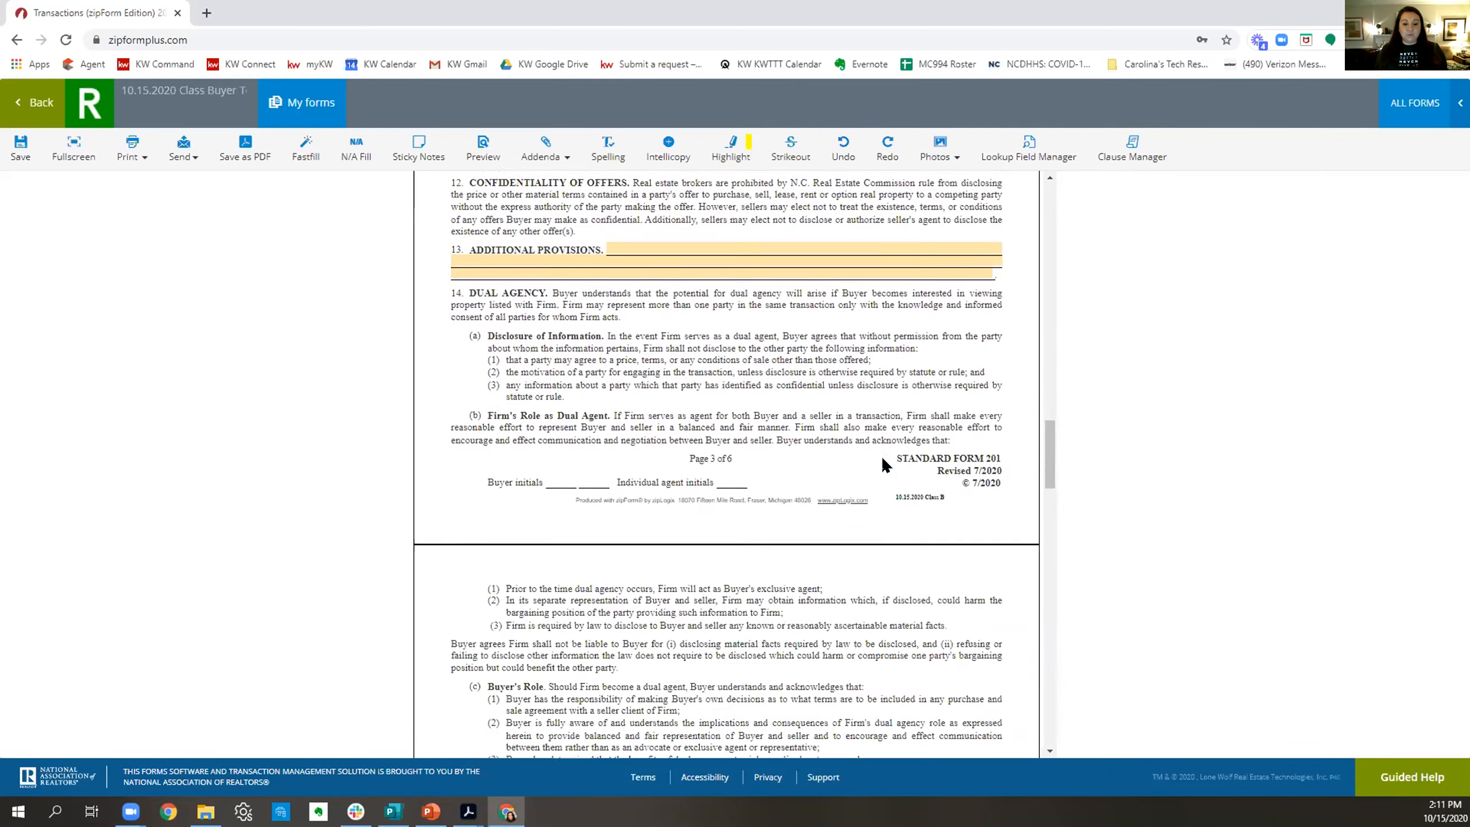
pyautogui.scroll(-5, 885, 454)
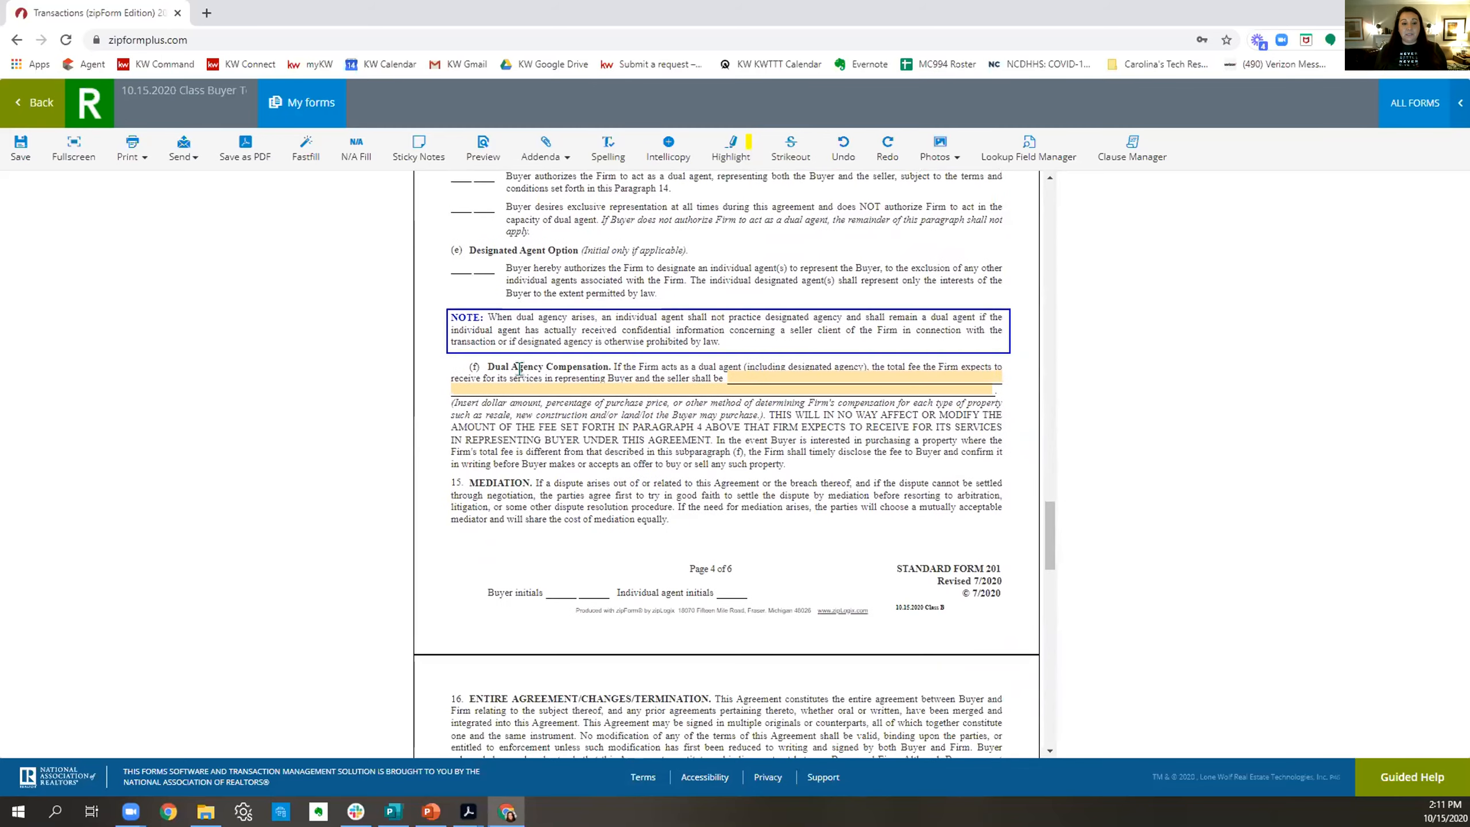
# Paste the saved compensation clause and change it to 6% resale, 5% new construction, 10% vacant land
pyautogui.click(770, 382)
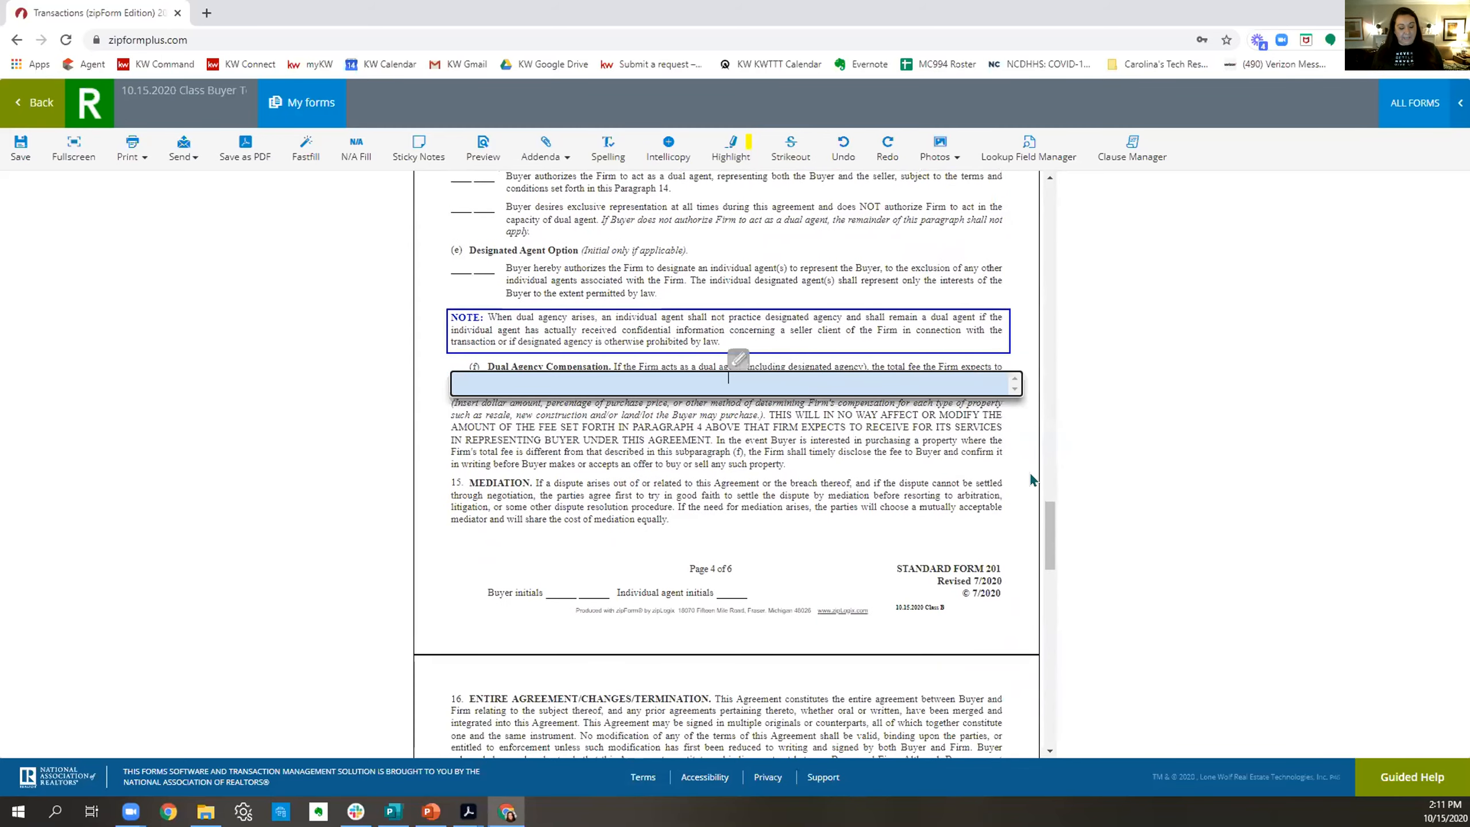
pyautogui.hotkey('ctrl', 'v')
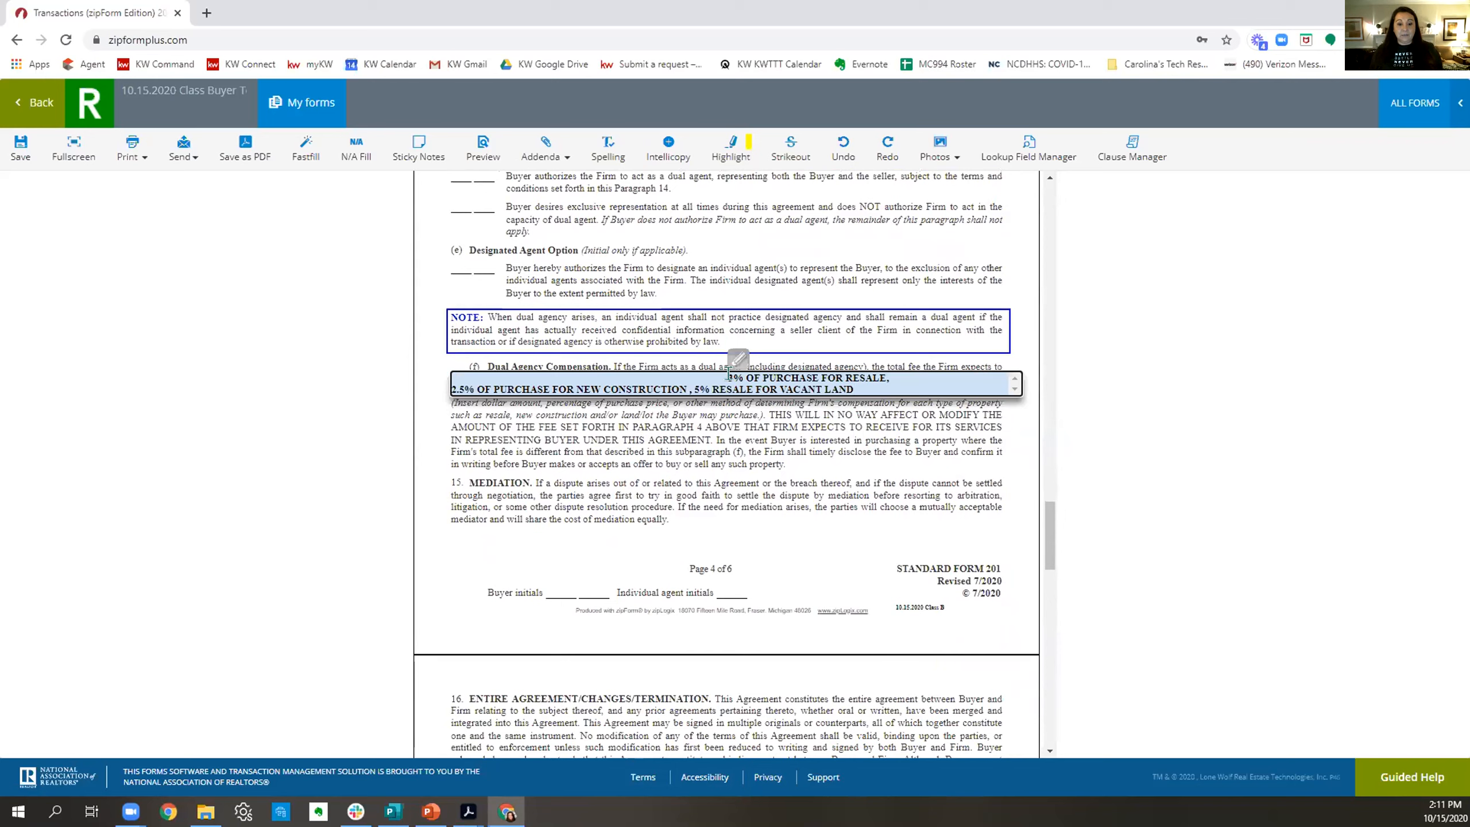
pyautogui.press('BackSpace')
pyautogui.write('6')
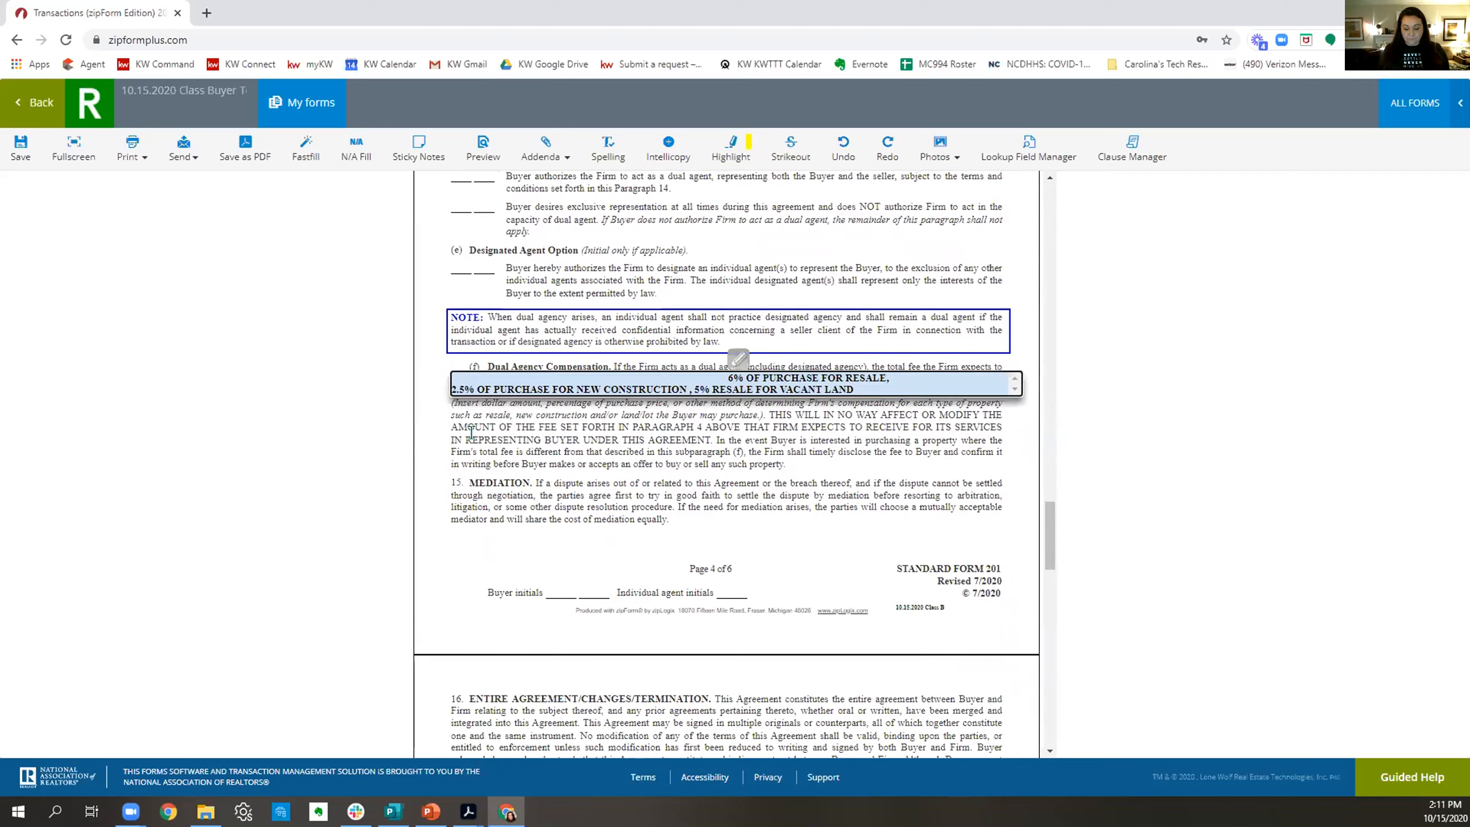
pyautogui.press('BackSpace')
pyautogui.press('BackSpace')
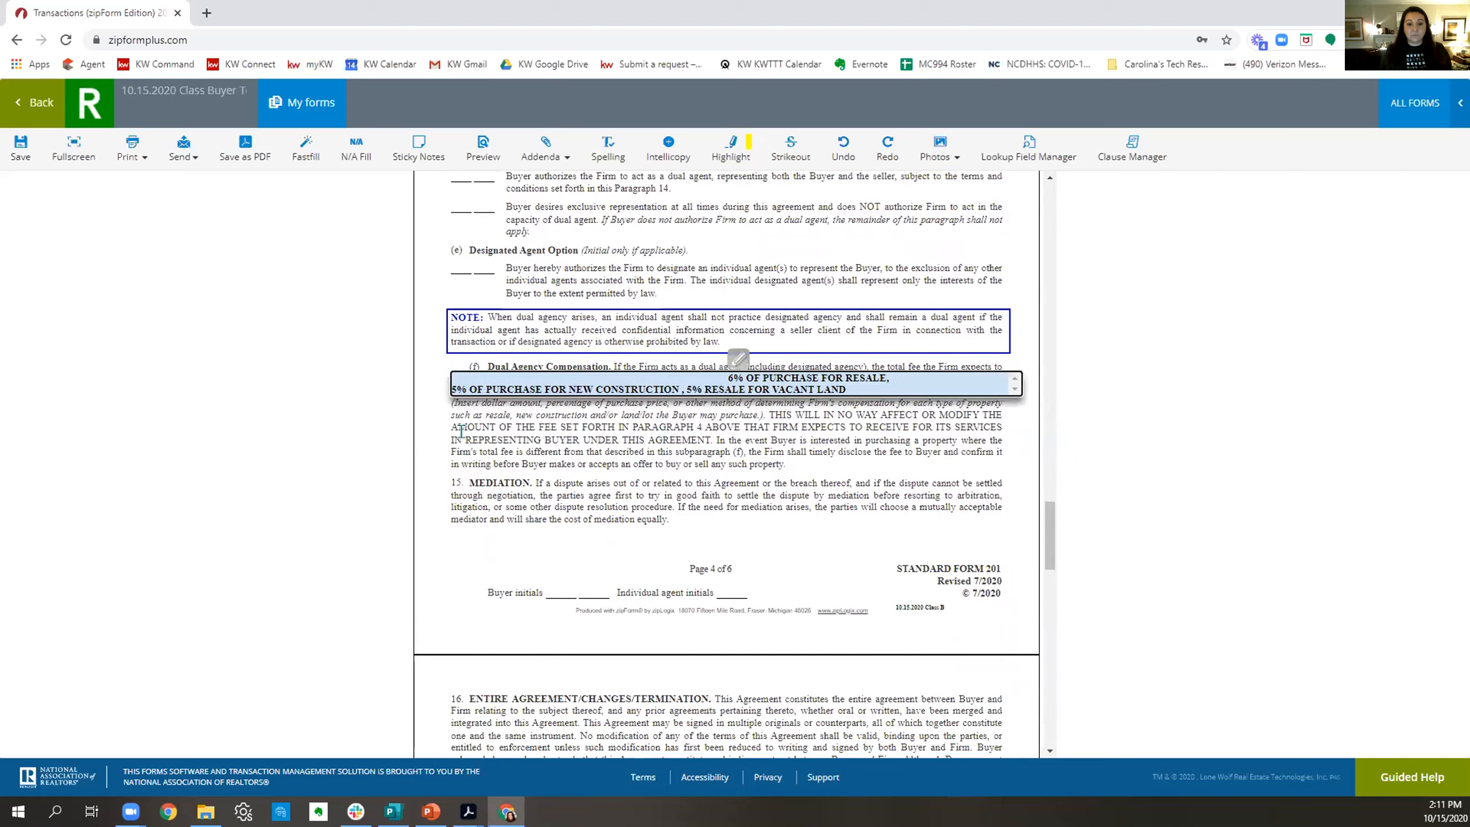
pyautogui.click(686, 385)
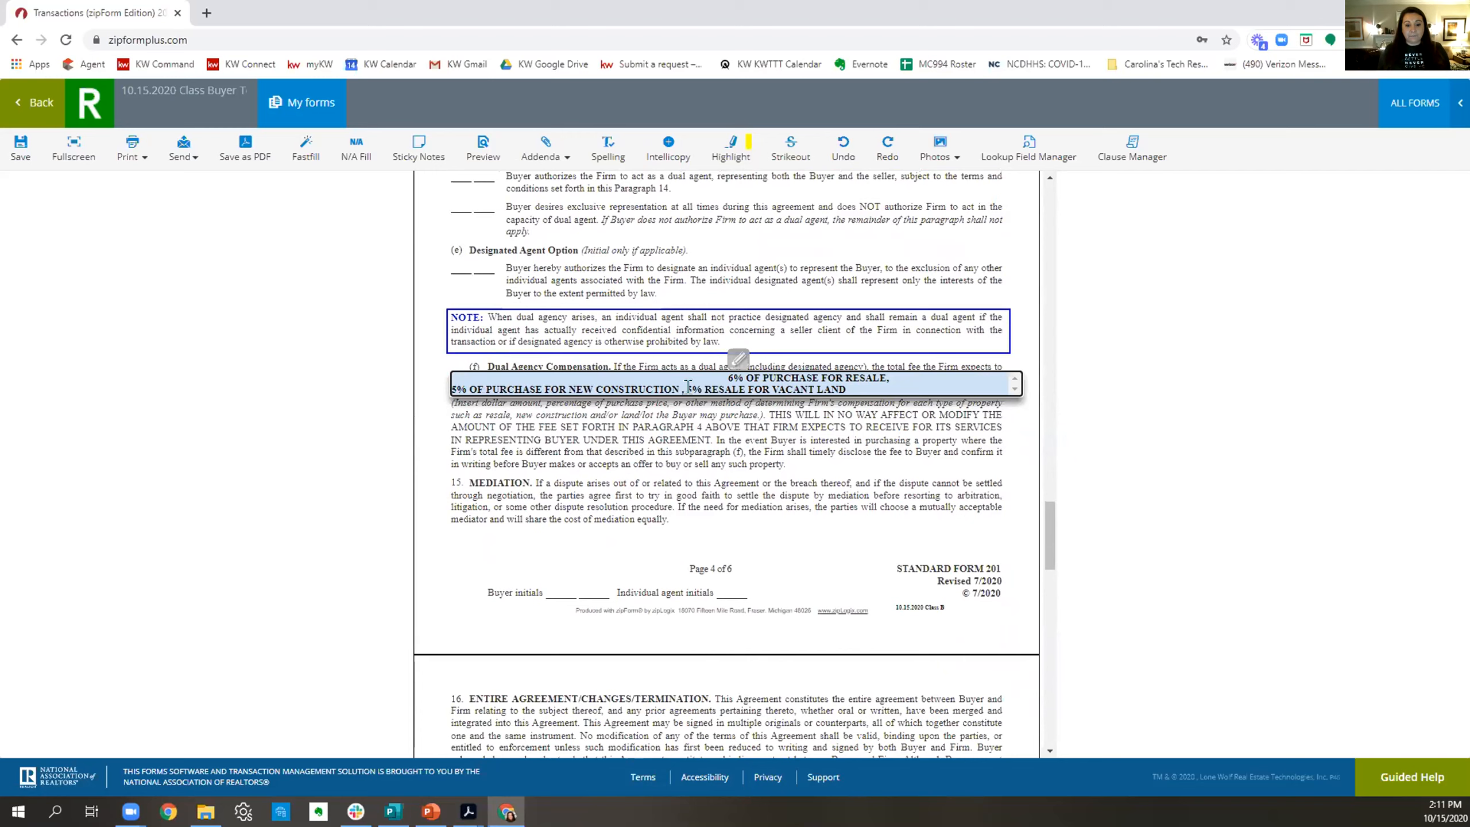
pyautogui.write('10')
pyautogui.click(701, 490)
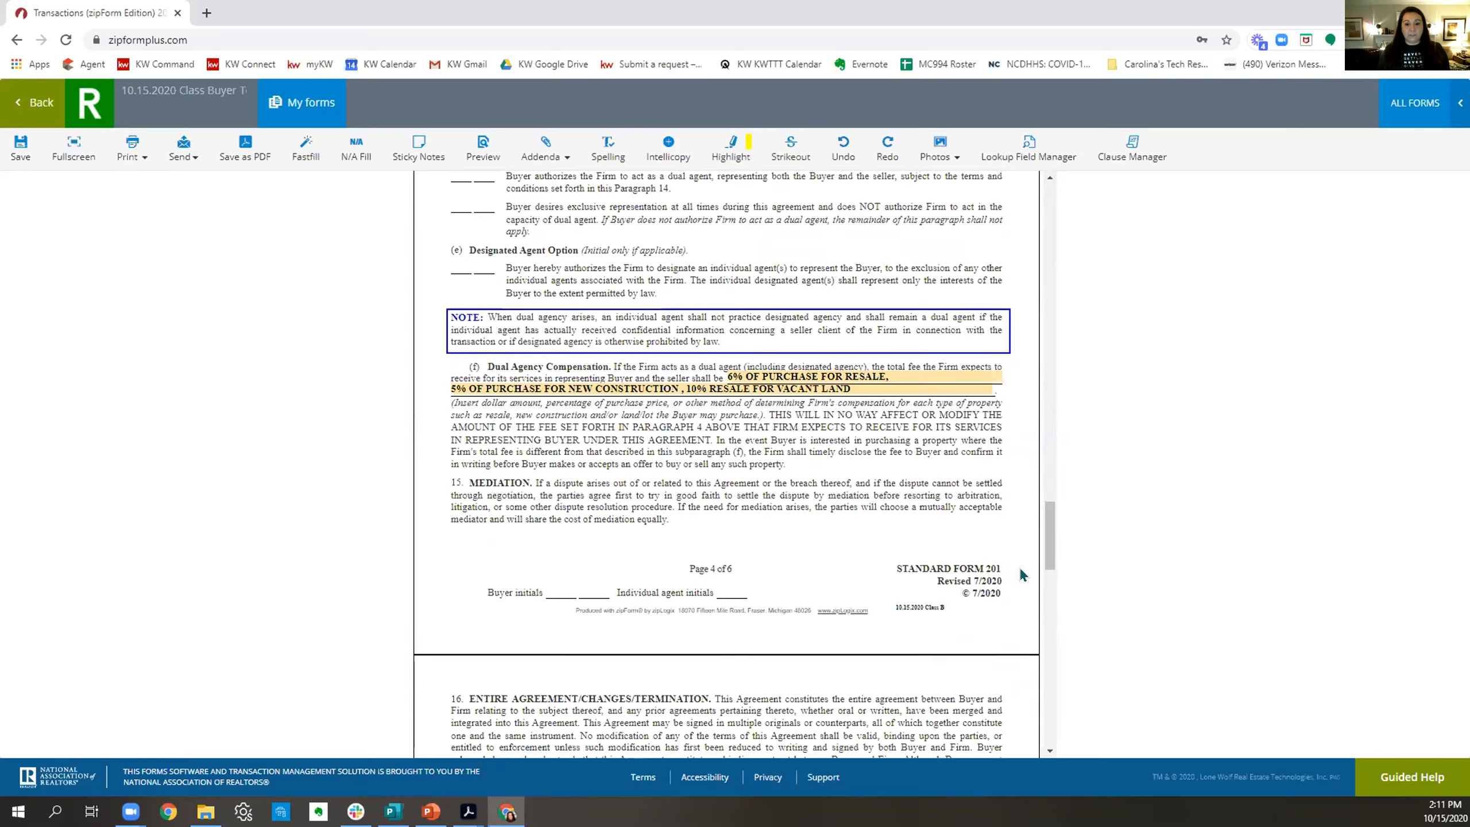
pyautogui.scroll(-10, 1020, 574)
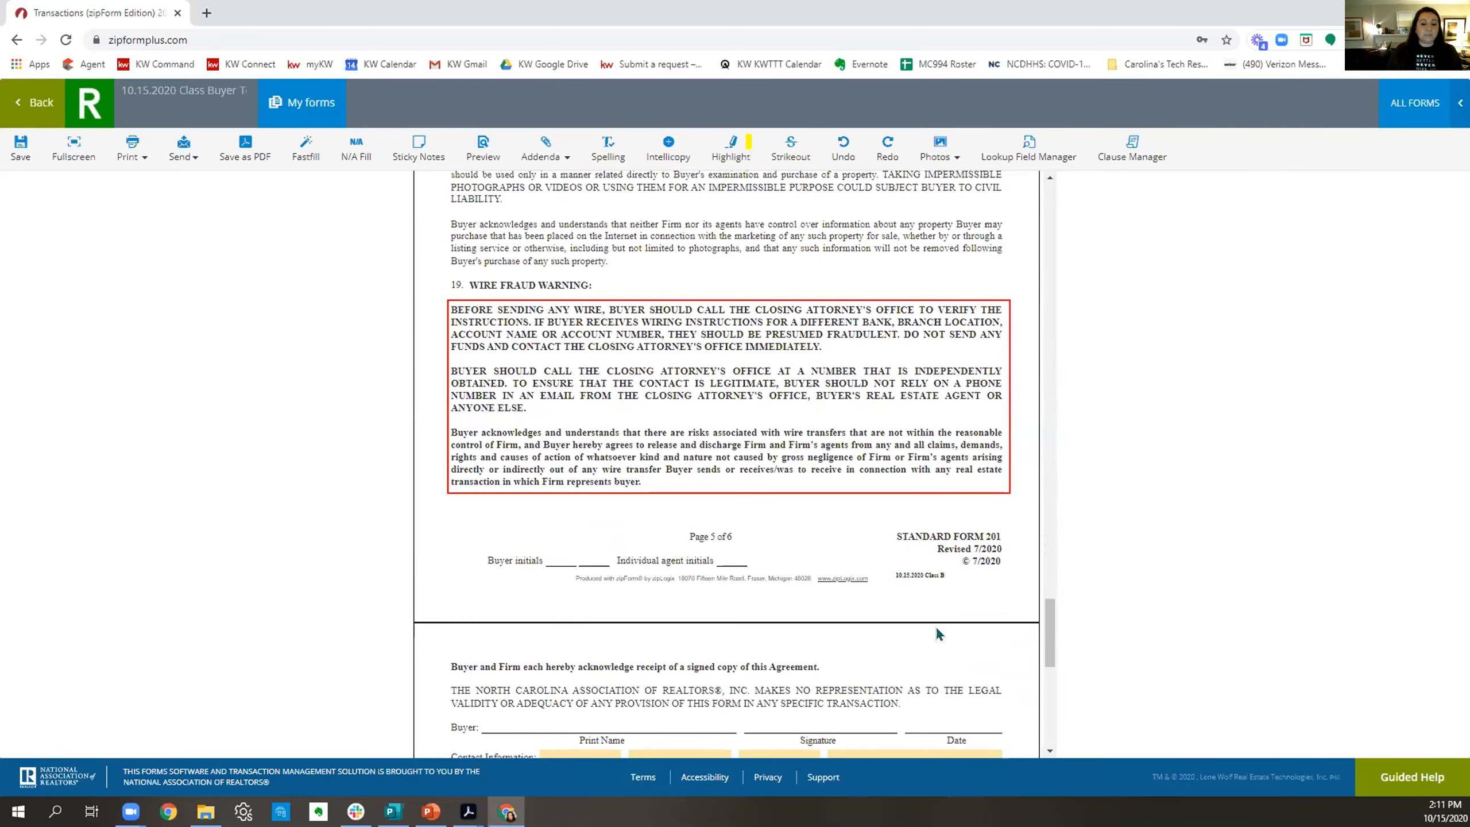
# On page 6, enter the firm license number from the suggestion and fill the firm phone from a saved contact
pyautogui.scroll(-9, 937, 629)
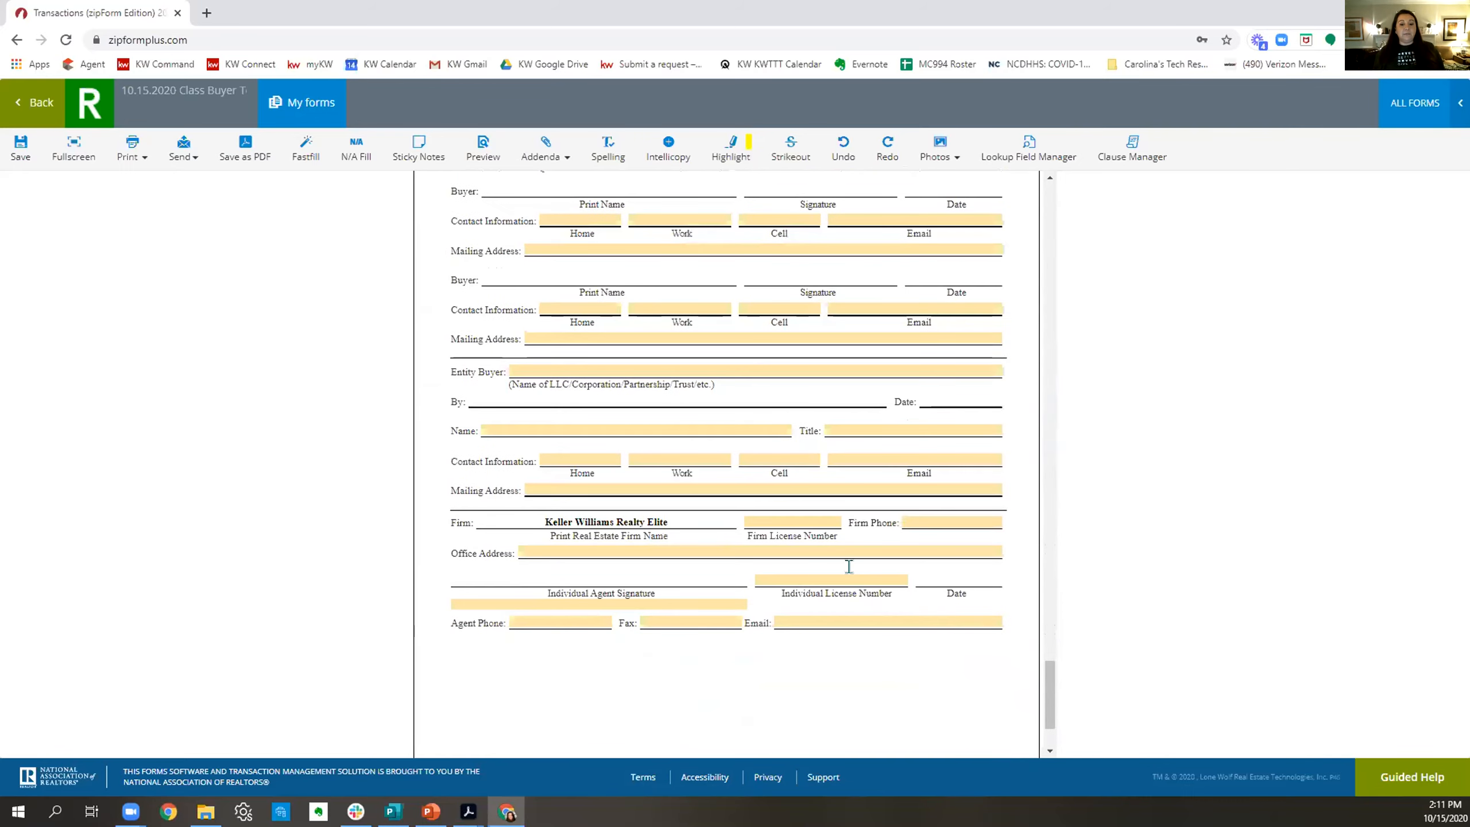
pyautogui.click(798, 521)
pyautogui.write('c26344')
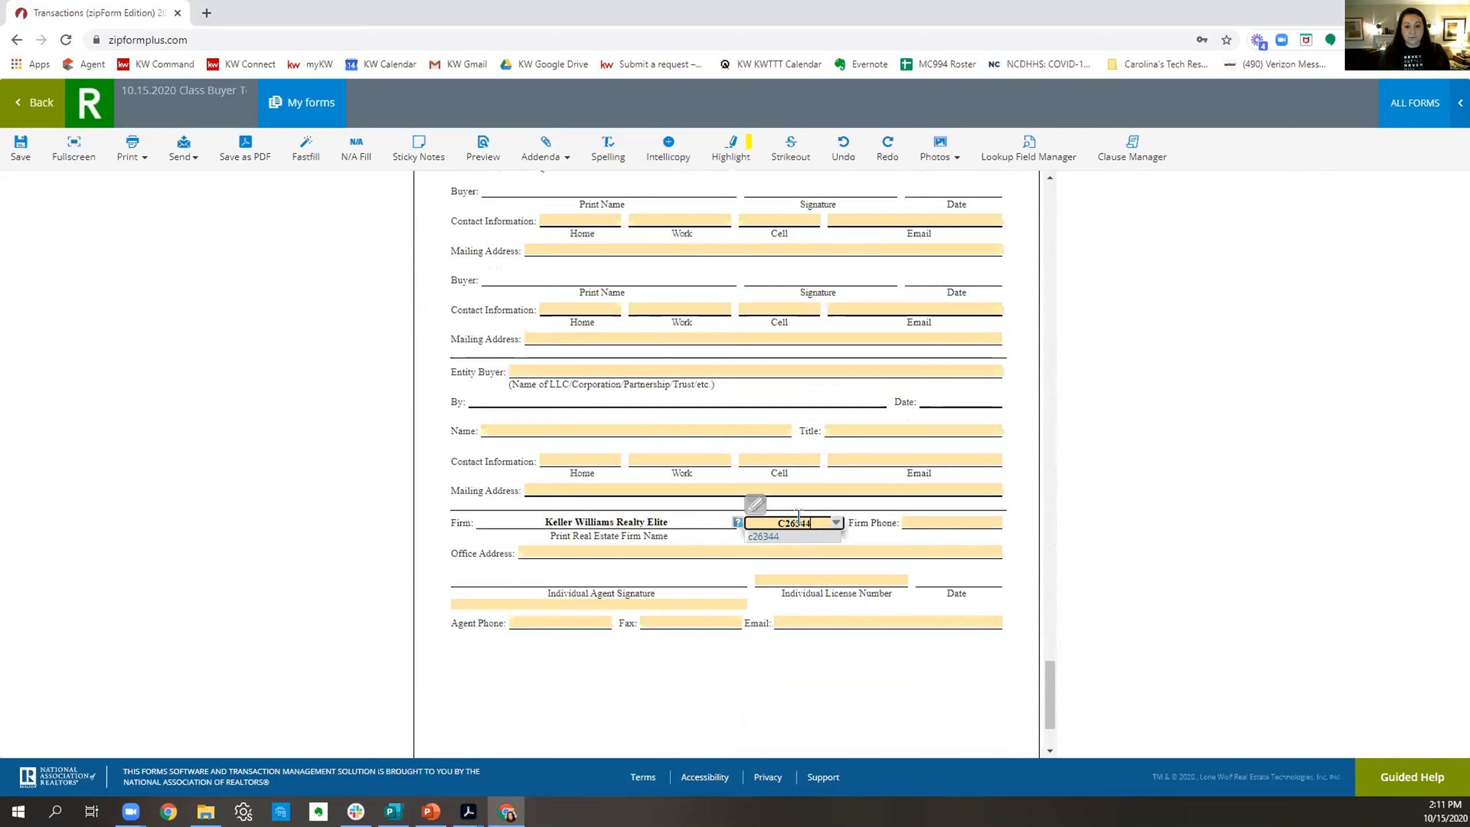
pyautogui.click(763, 537)
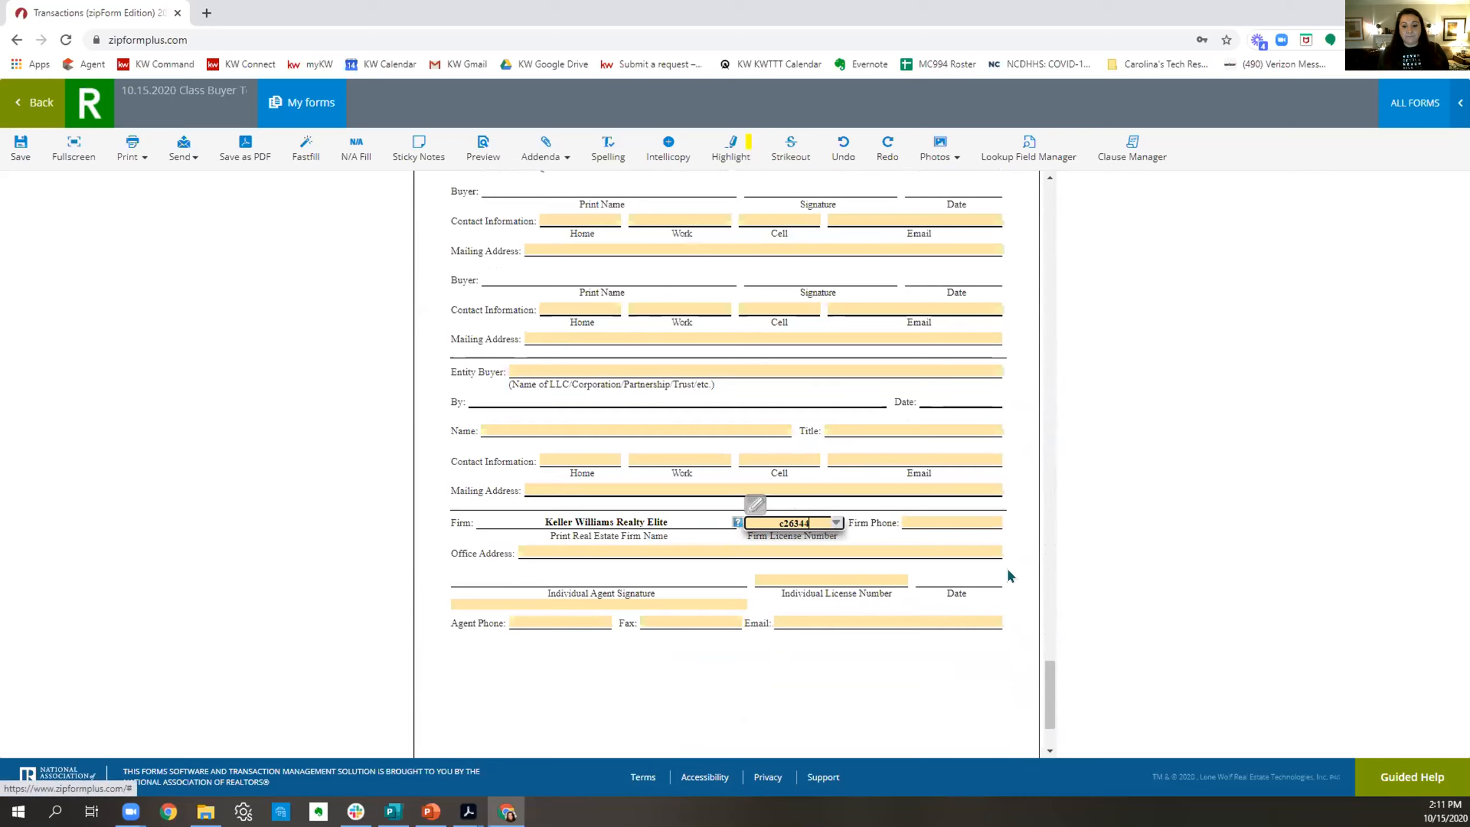
pyautogui.click(925, 517)
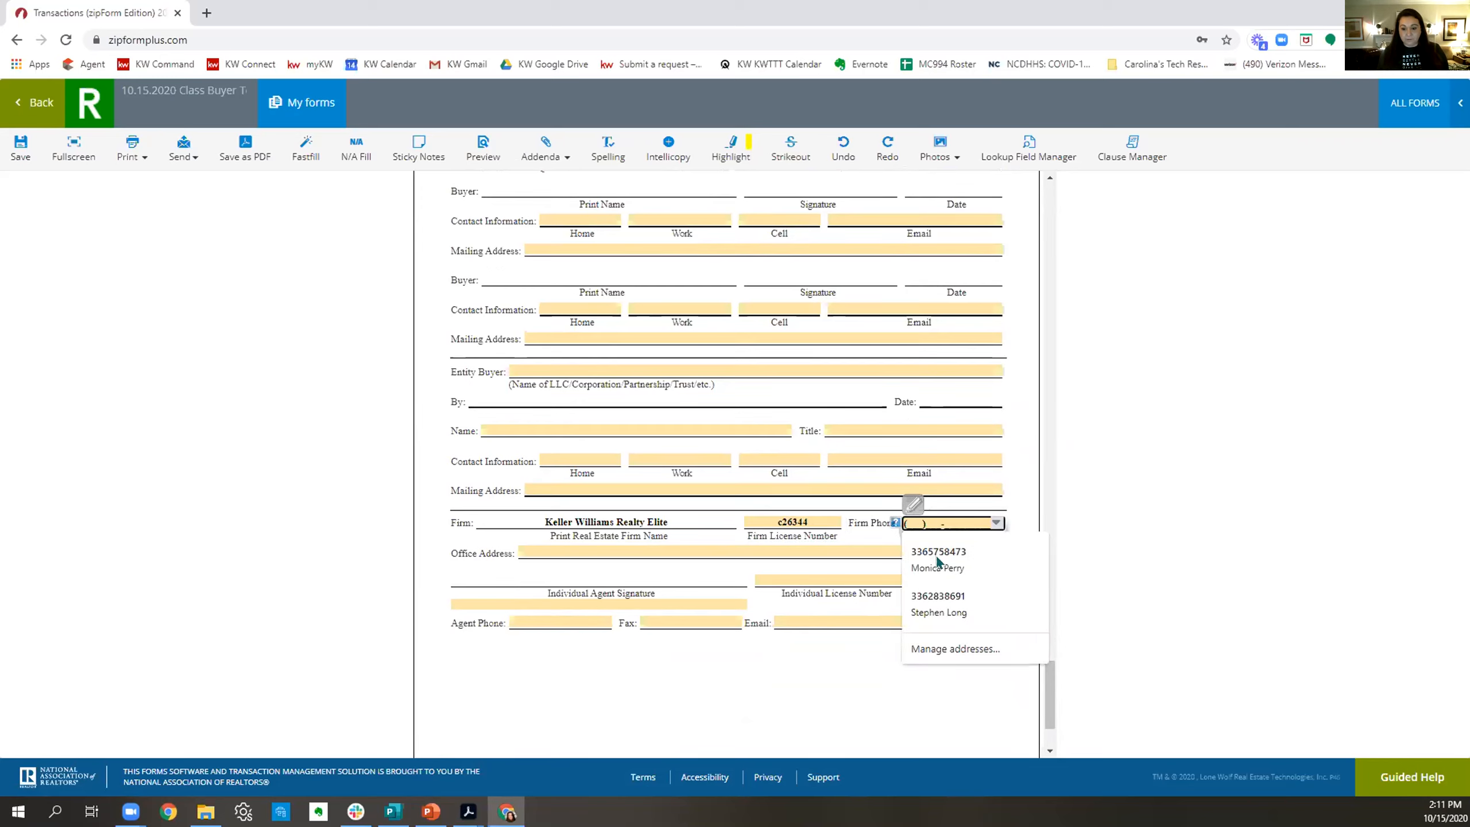
pyautogui.click(940, 603)
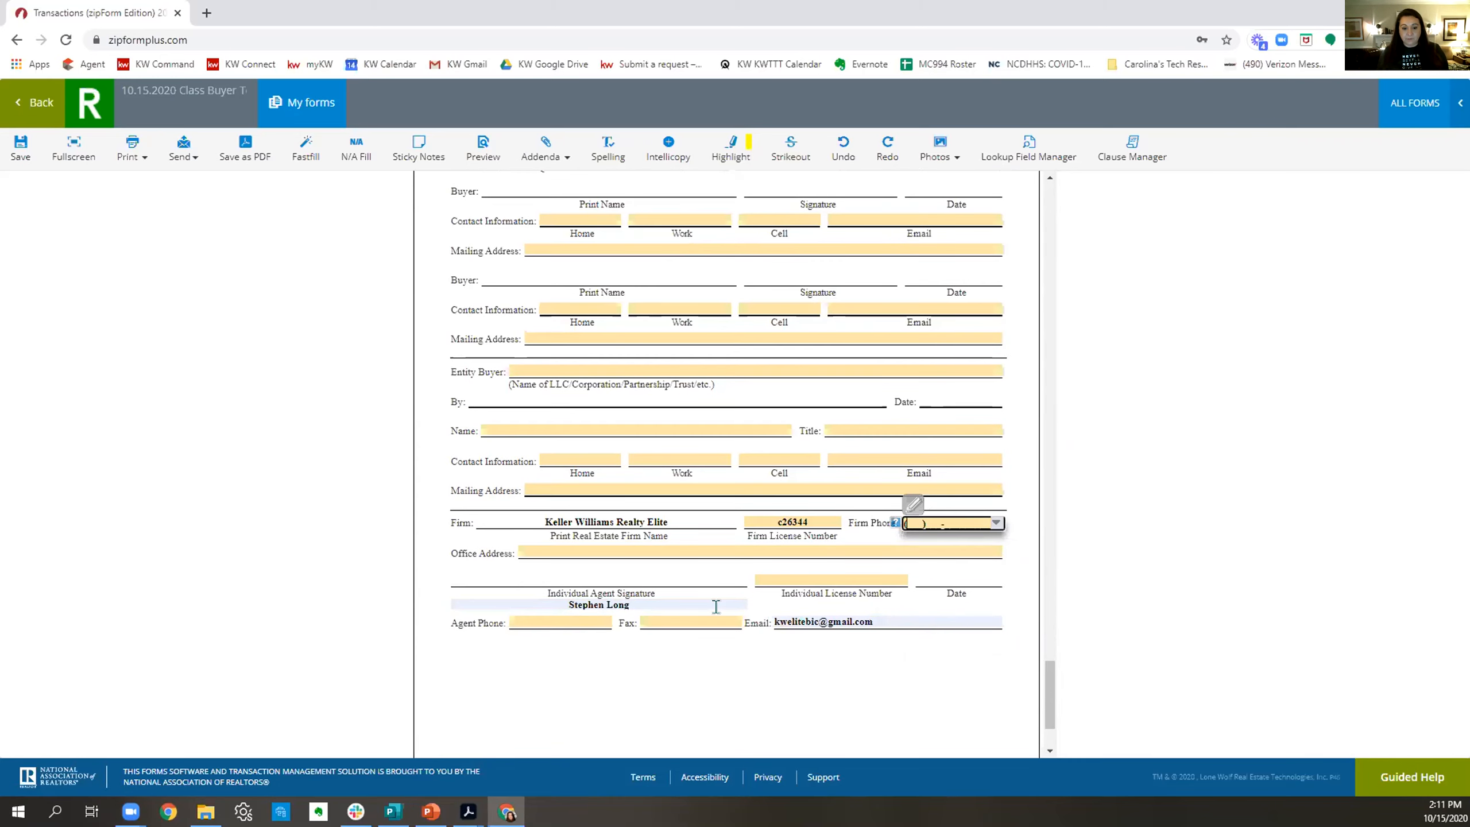
# Replace the individual agent's name and e-mail with the correct agent's details and type the agent's phone number
pyautogui.click(628, 607)
pyautogui.press('BackSpace')
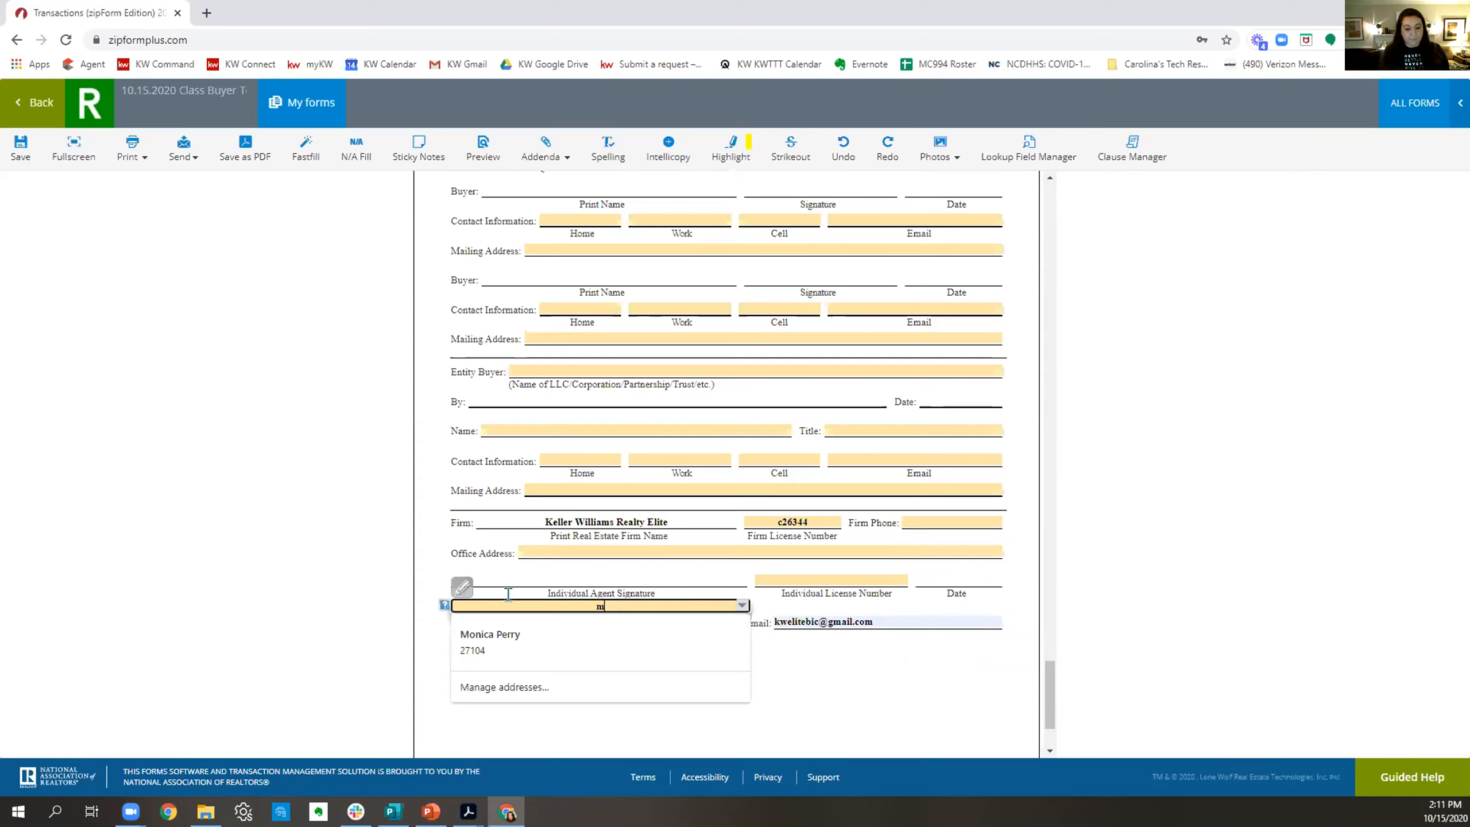
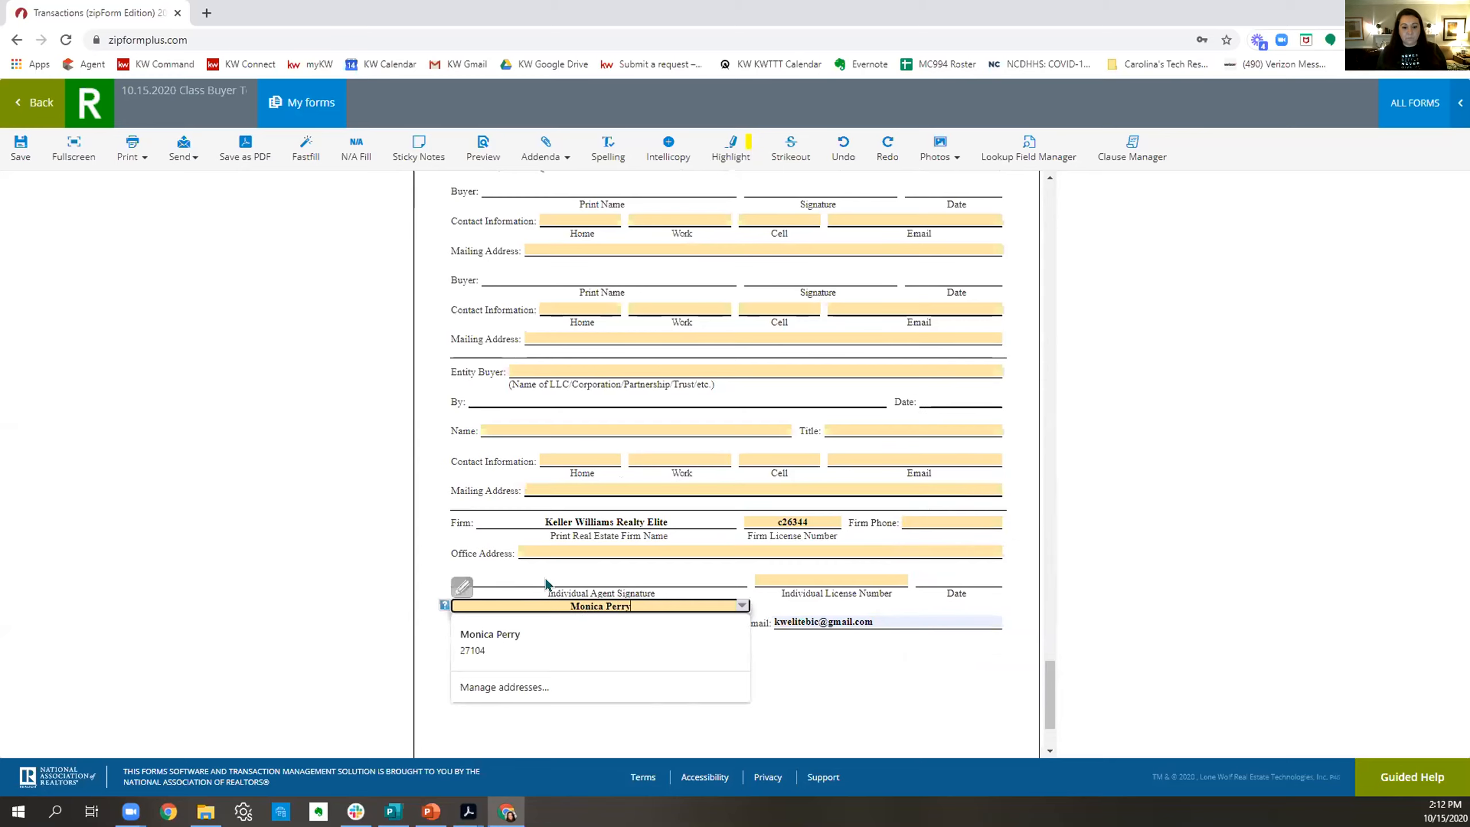
pyautogui.click(546, 582)
pyautogui.click(886, 623)
pyautogui.moveTo(882, 621); pyautogui.dragTo(737, 619)
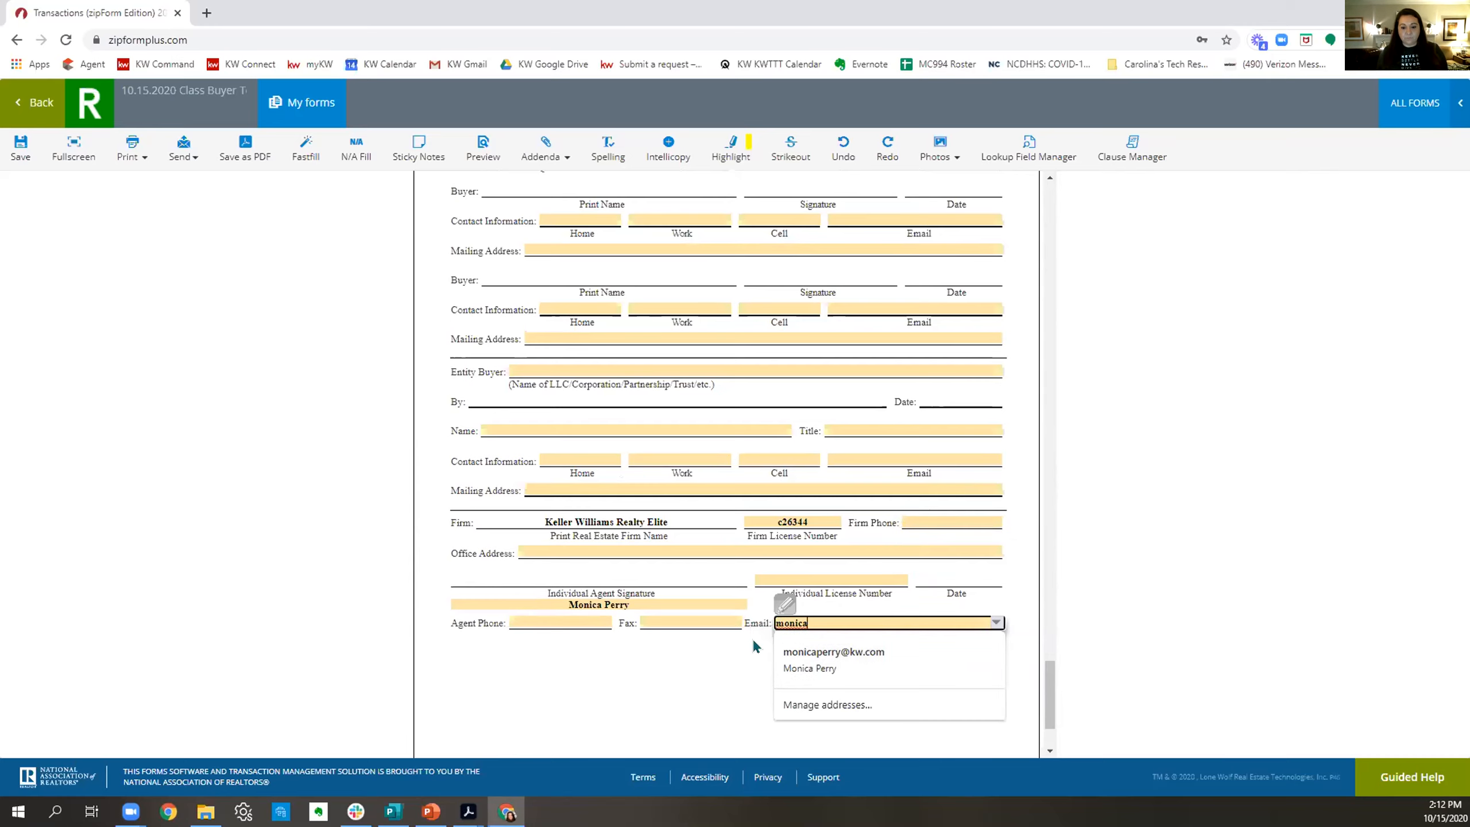
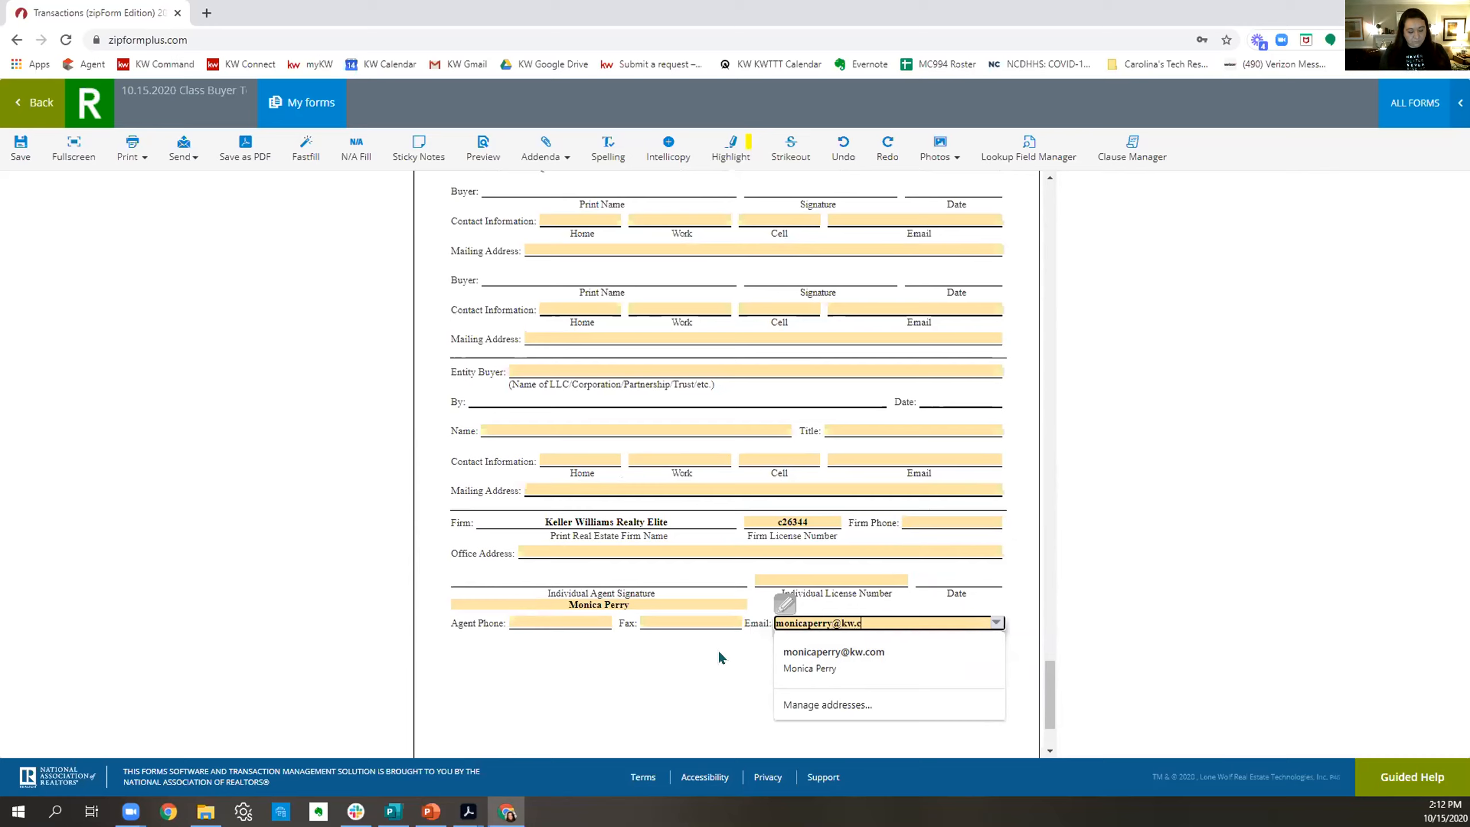
pyautogui.click(735, 650)
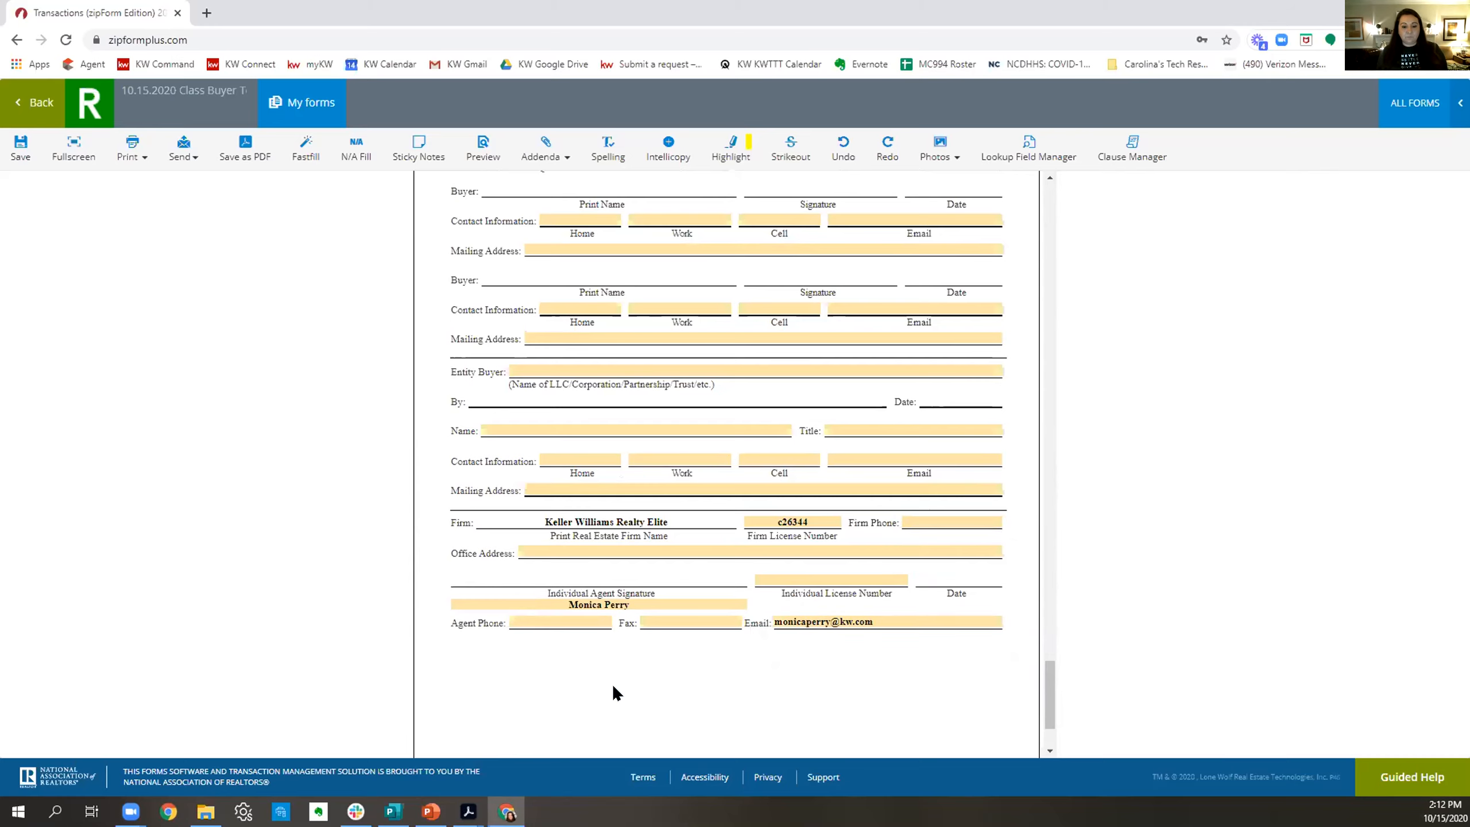
pyautogui.click(563, 622)
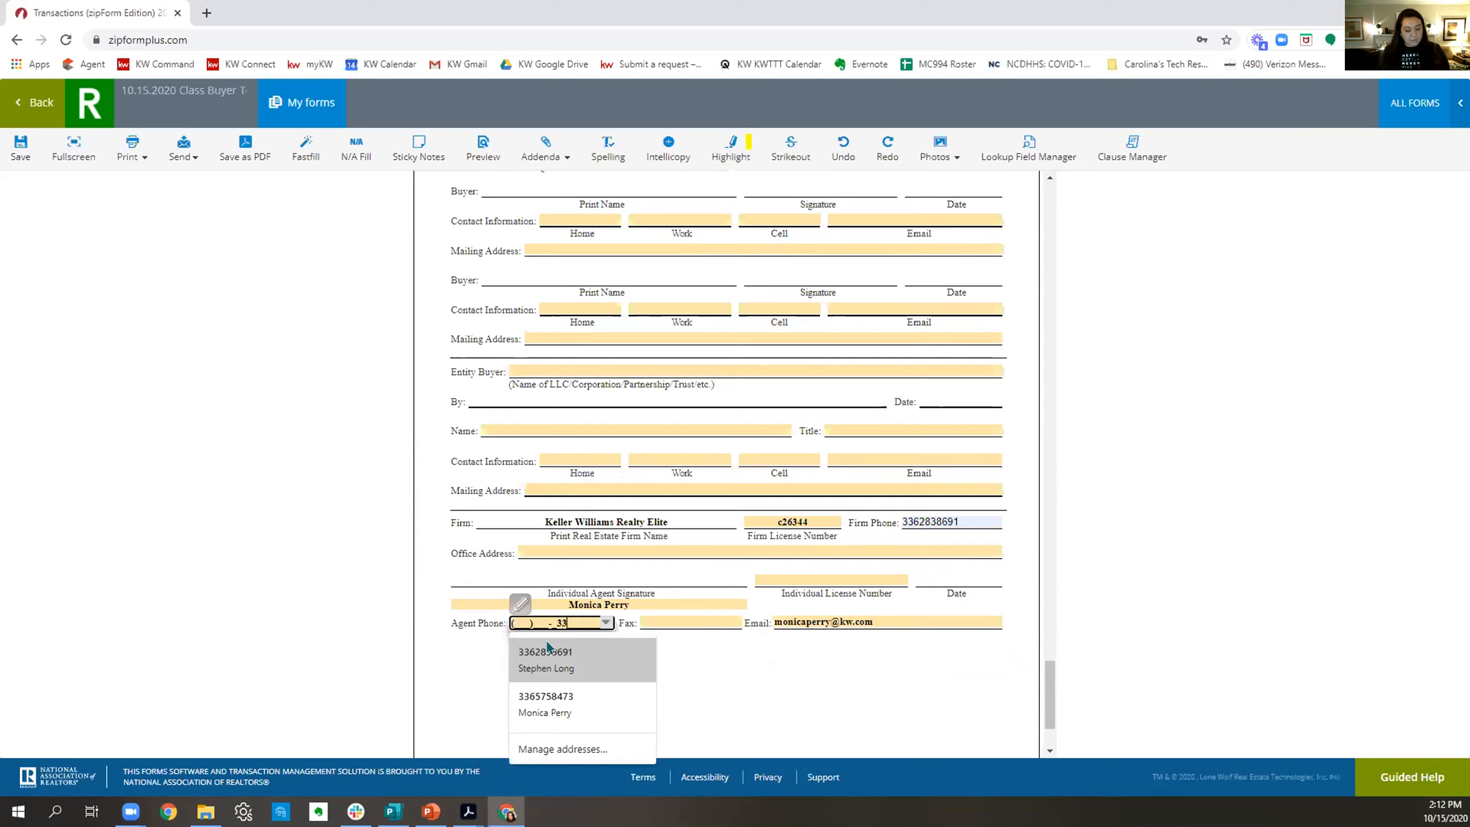
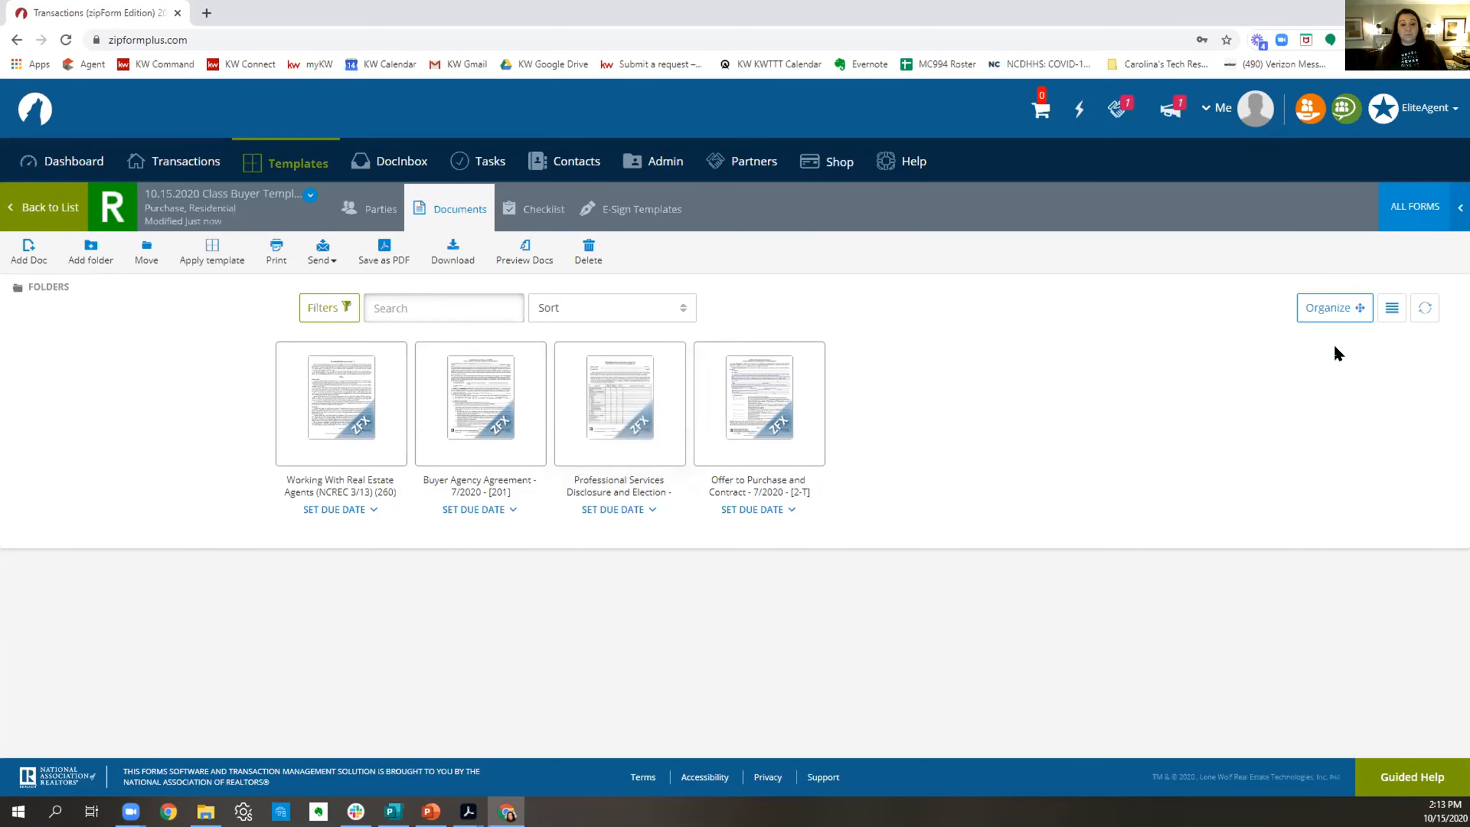
pyautogui.click(809, 439)
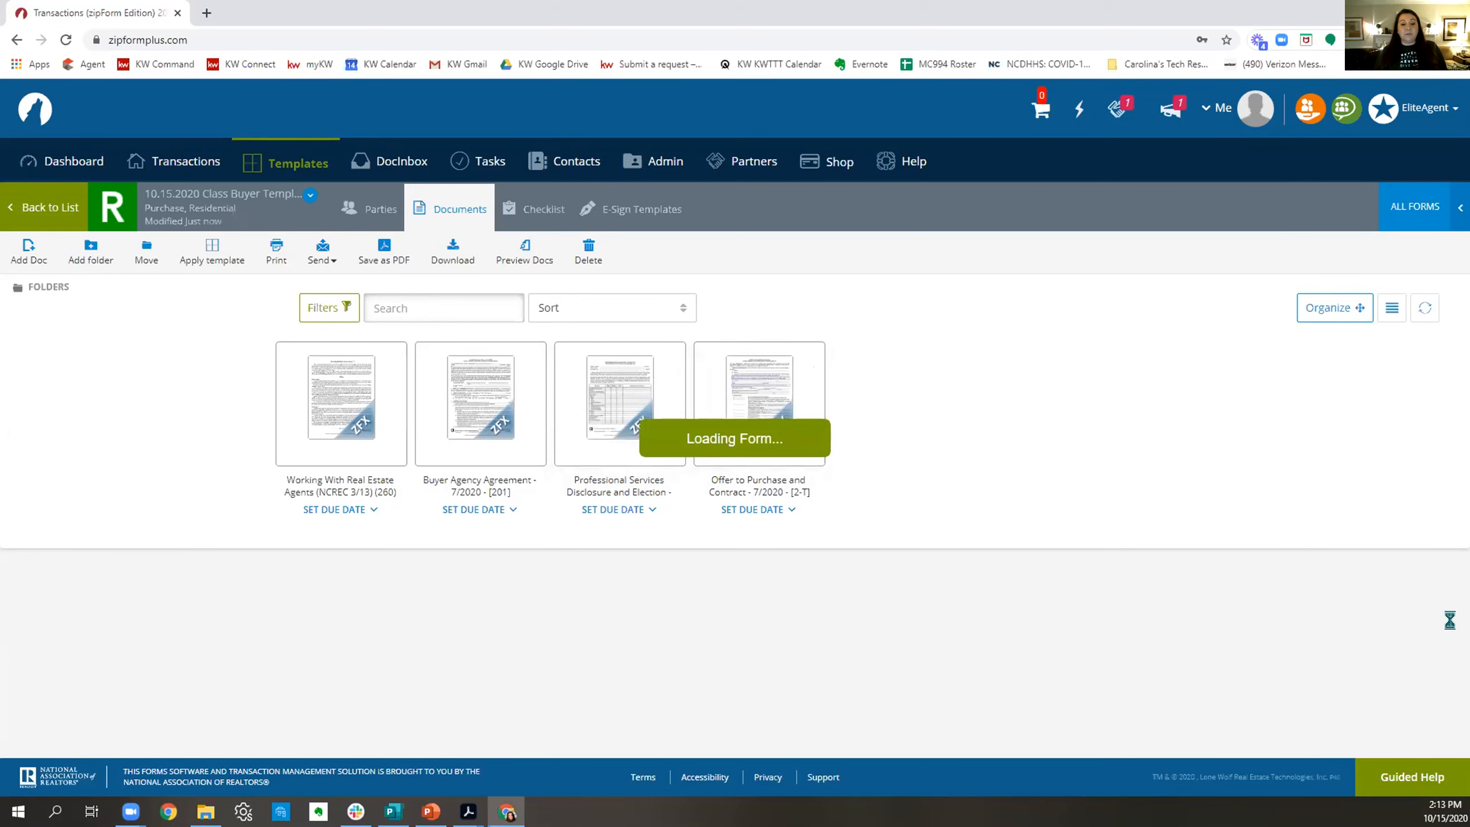
pyautogui.scroll(10, 826, 559)
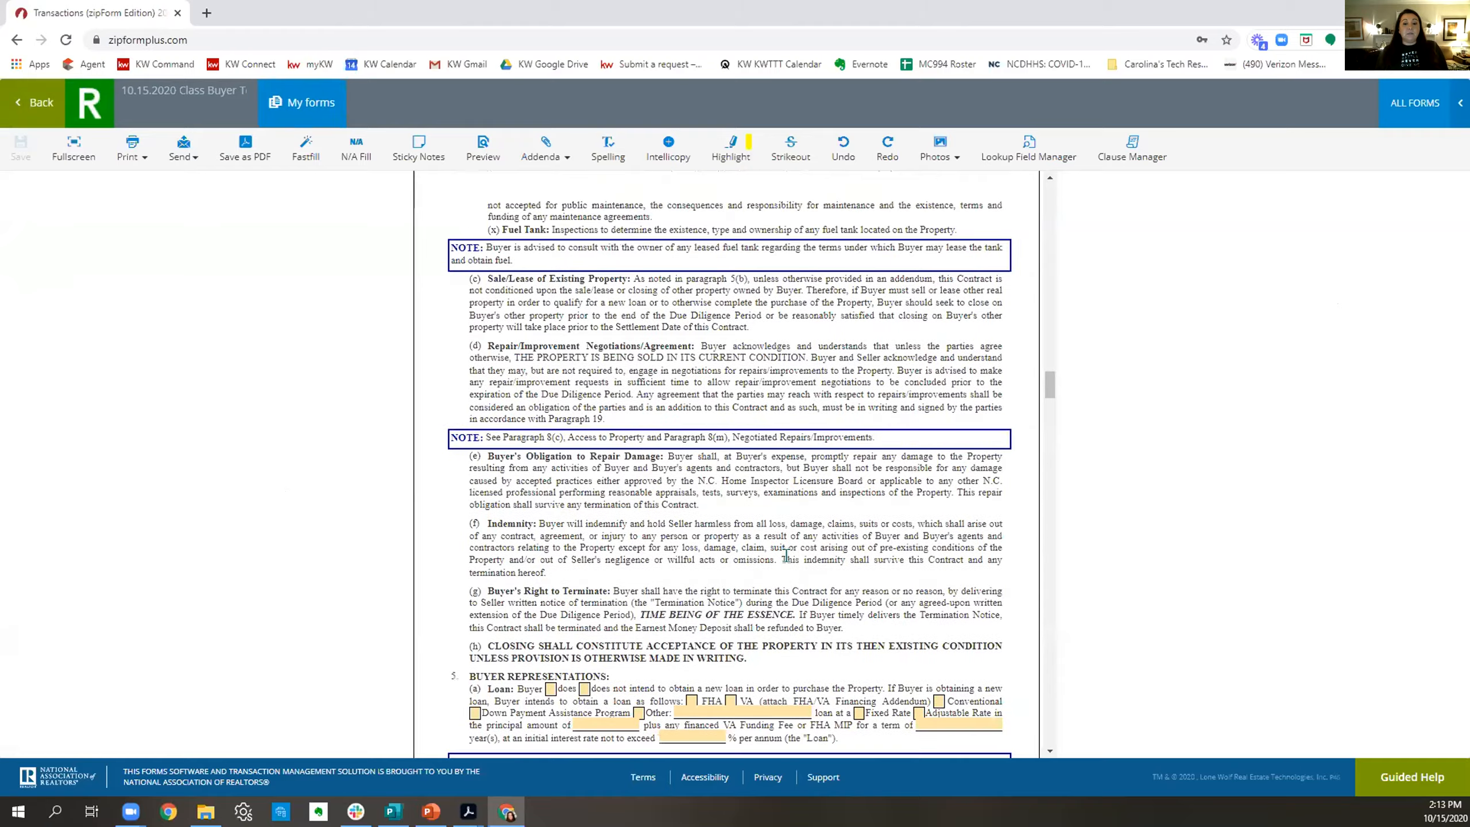
pyautogui.scroll(15, 826, 559)
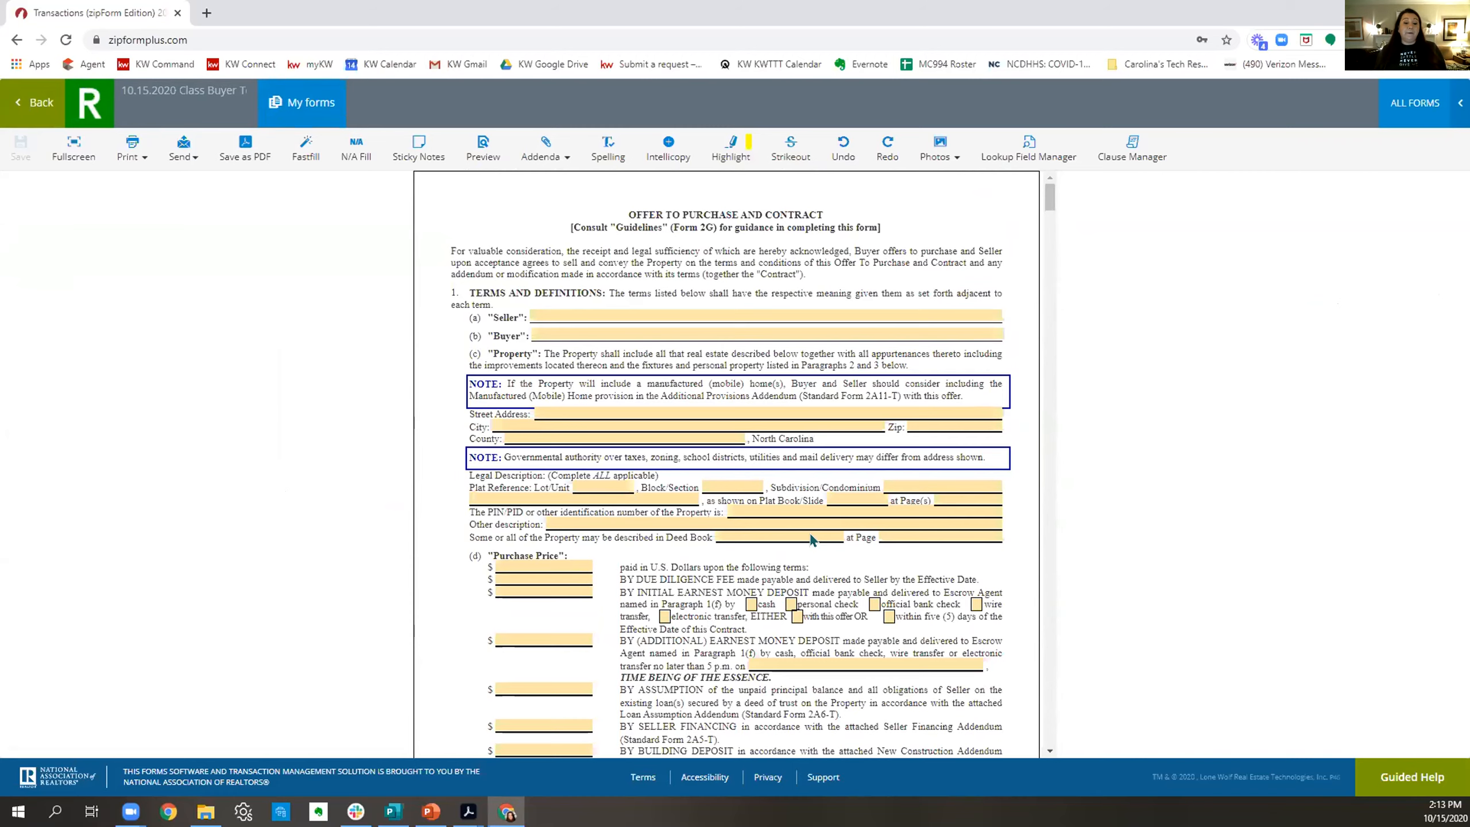
pyautogui.scroll(-6, 920, 484)
pyautogui.scroll(-8, 924, 485)
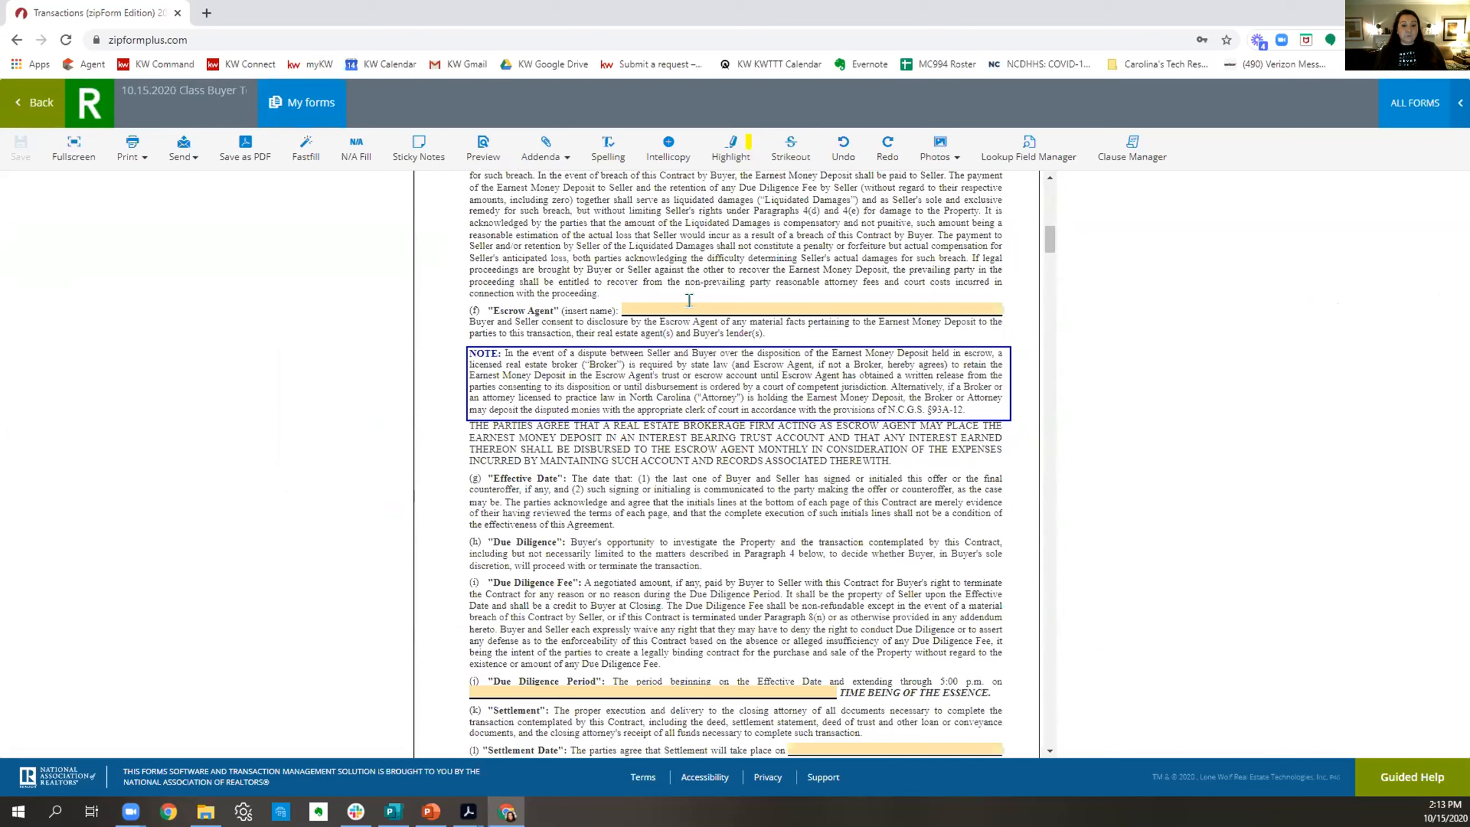
pyautogui.click(711, 309)
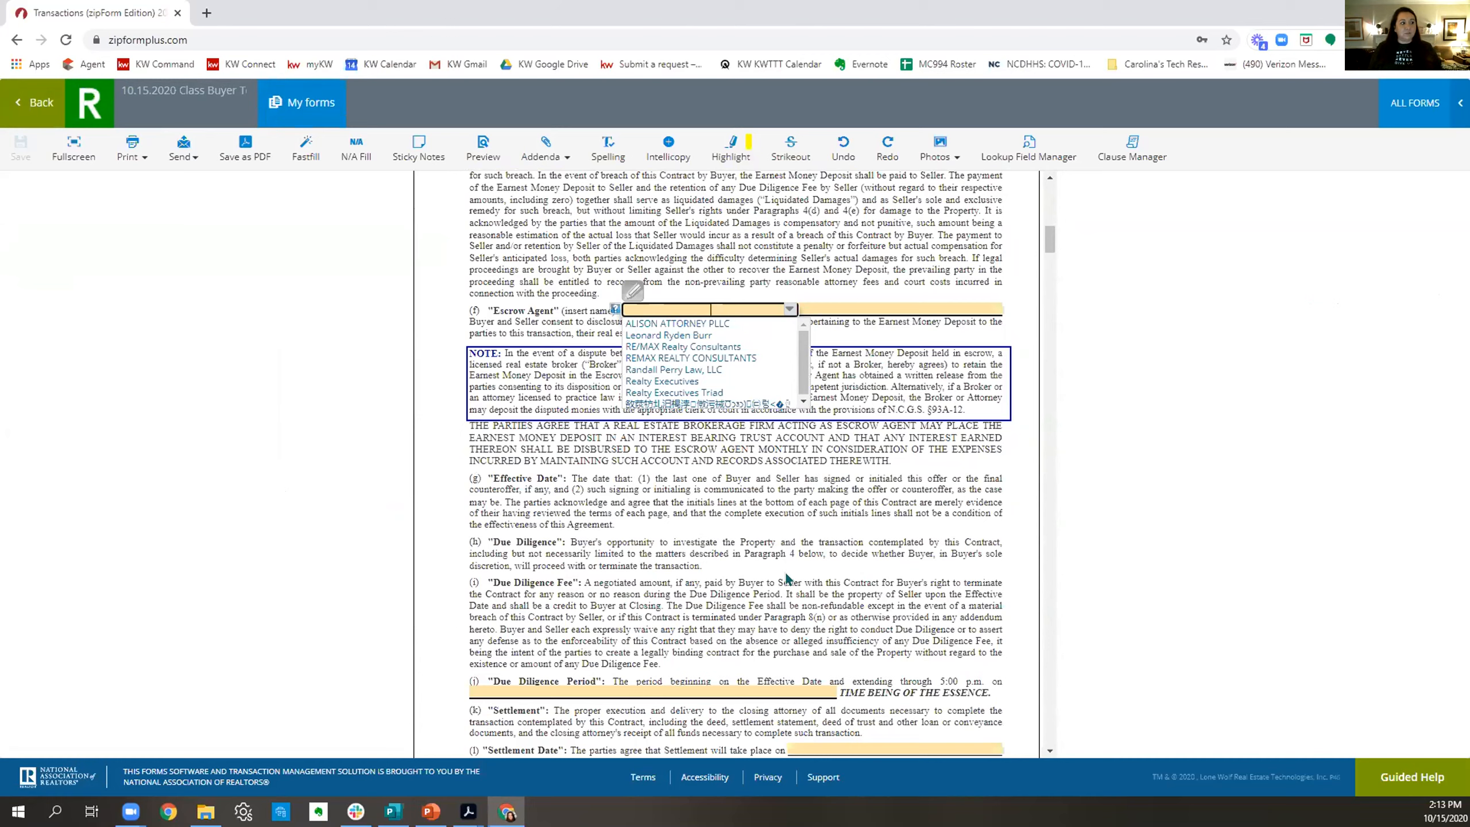
pyautogui.click(694, 370)
pyautogui.scroll(10, 812, 489)
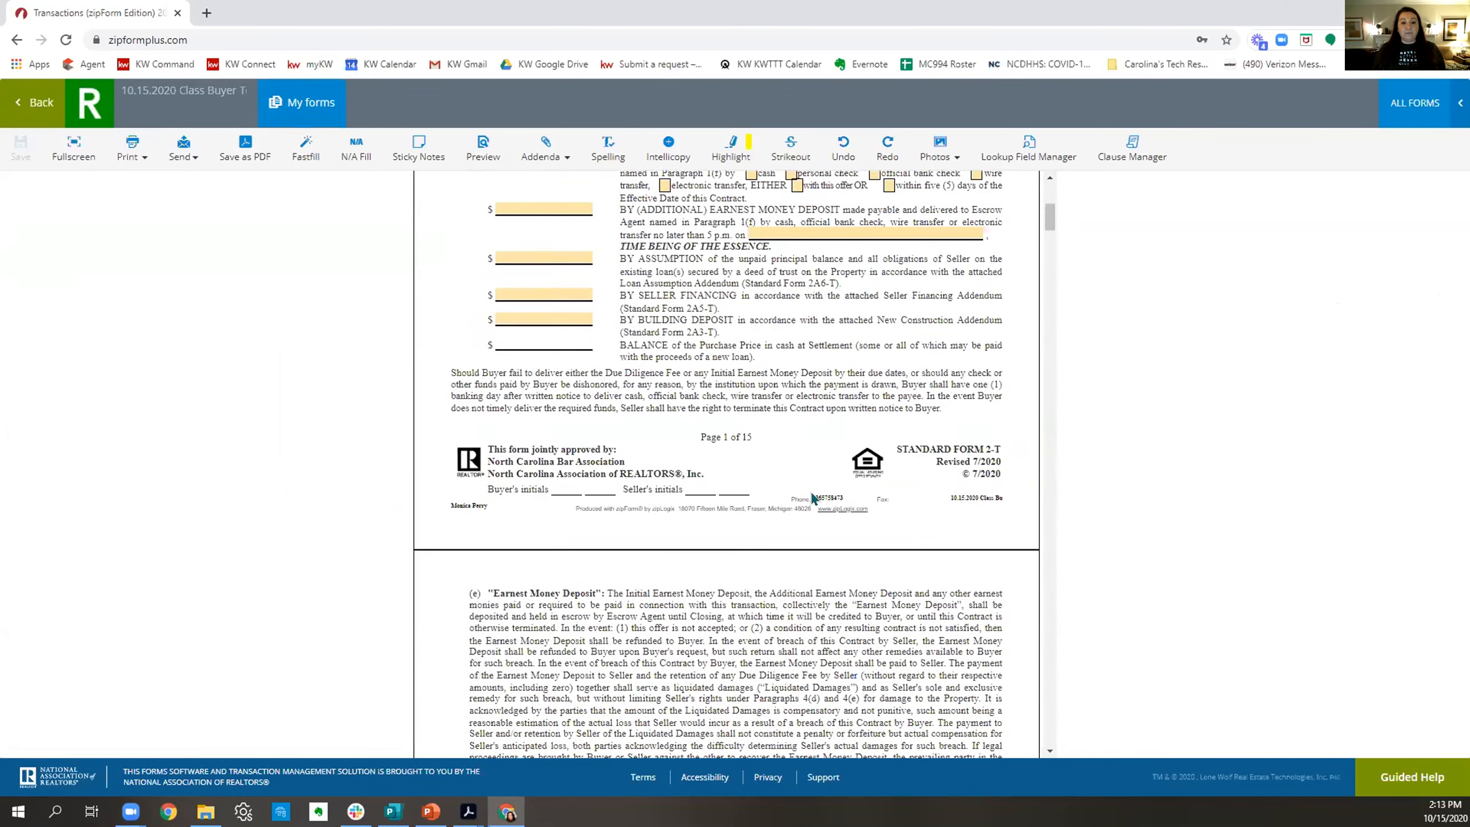
pyautogui.scroll(-5, 811, 489)
pyautogui.moveTo(765, 536); pyautogui.dragTo(554, 528)
pyautogui.press('BackSpace')
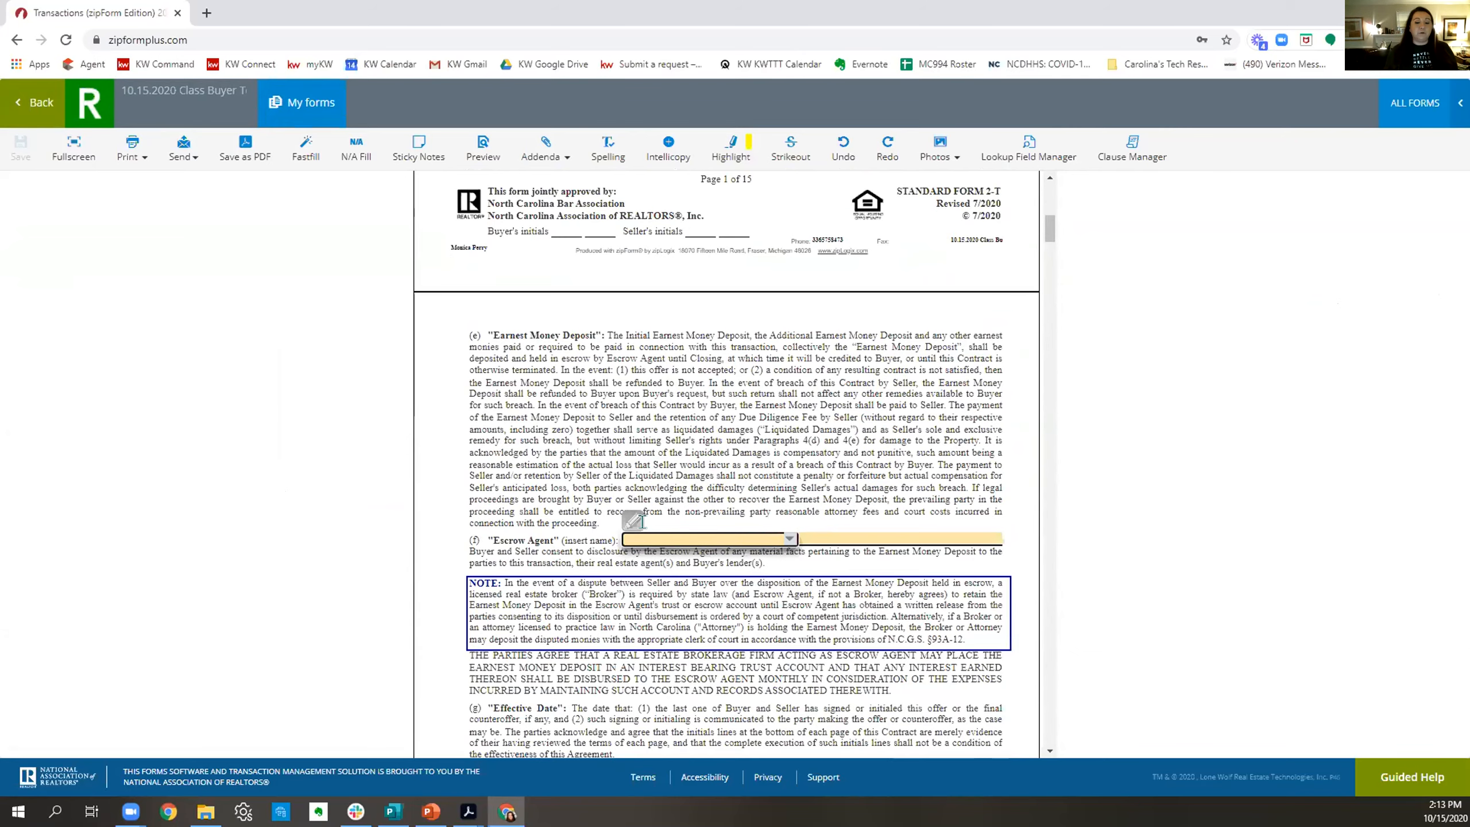
pyautogui.scroll(5, 883, 608)
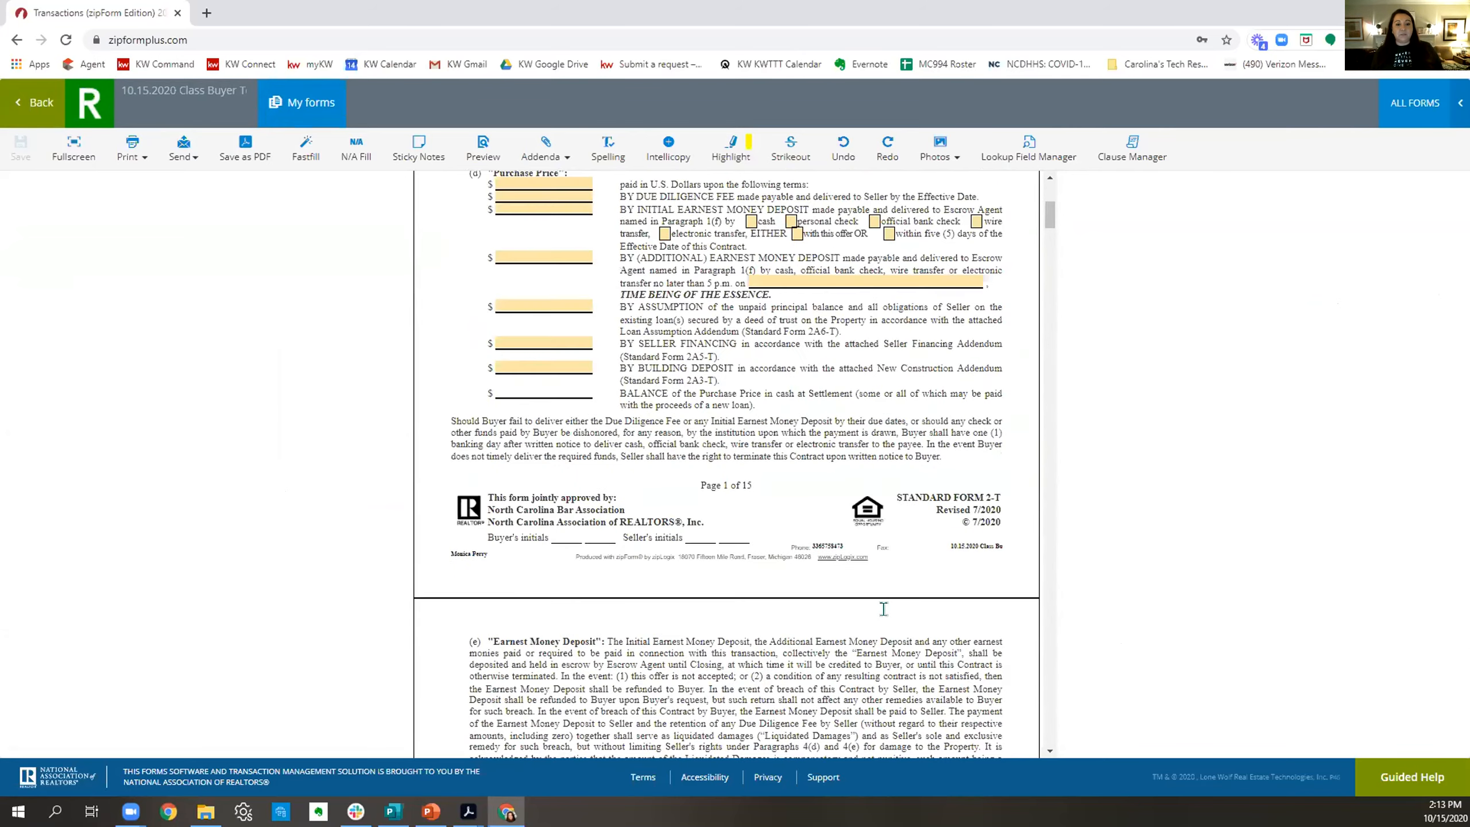
pyautogui.scroll(5, 884, 608)
pyautogui.scroll(-20, 890, 621)
pyautogui.scroll(-20, 890, 622)
pyautogui.scroll(-20, 889, 623)
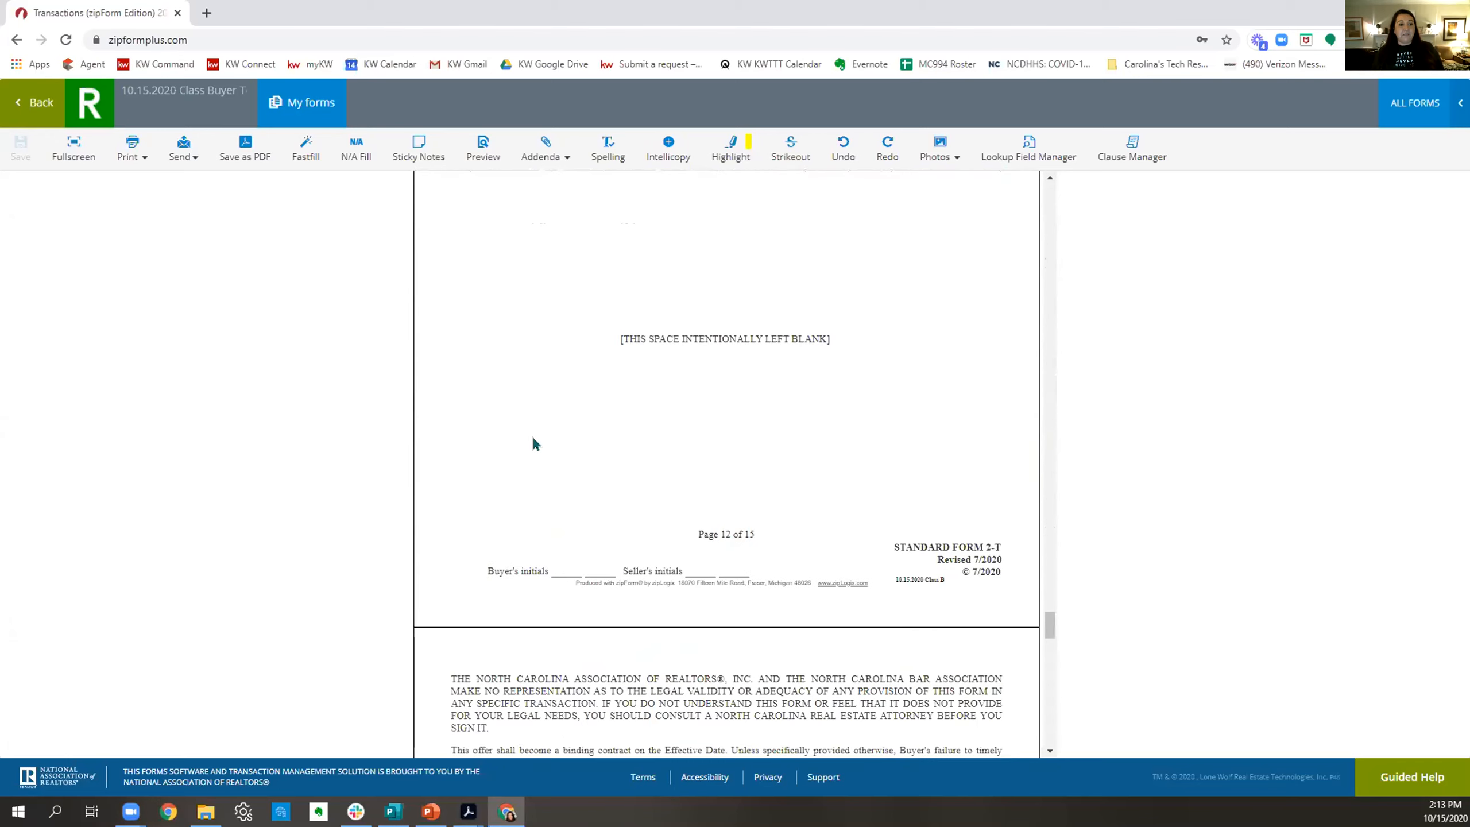
pyautogui.click(15, 112)
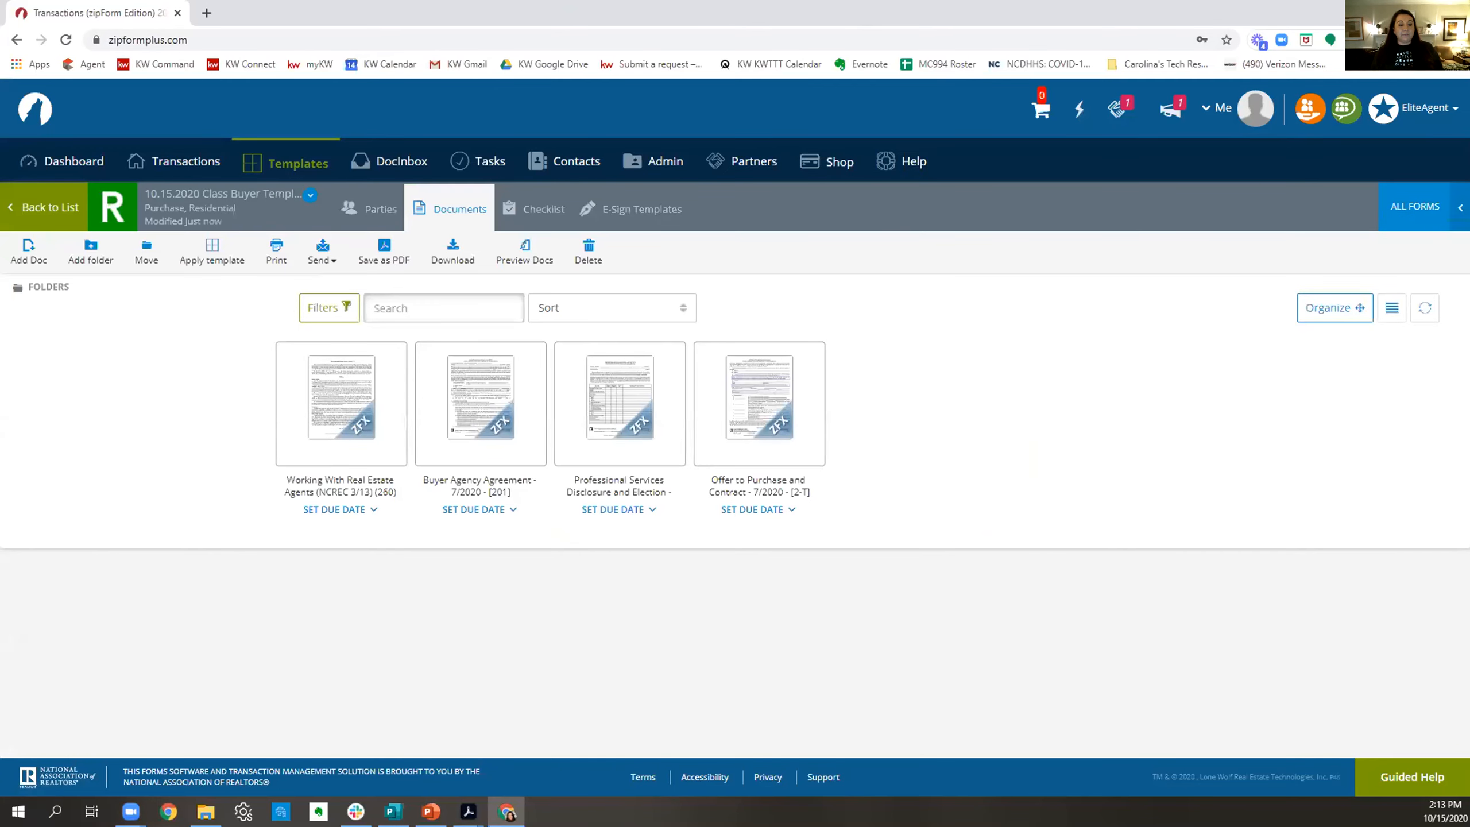
# From the dashboard's transaction list, open the 10.15.2020 TEST ONLY - Perry - Buyers transaction summary
pyautogui.click(64, 168)
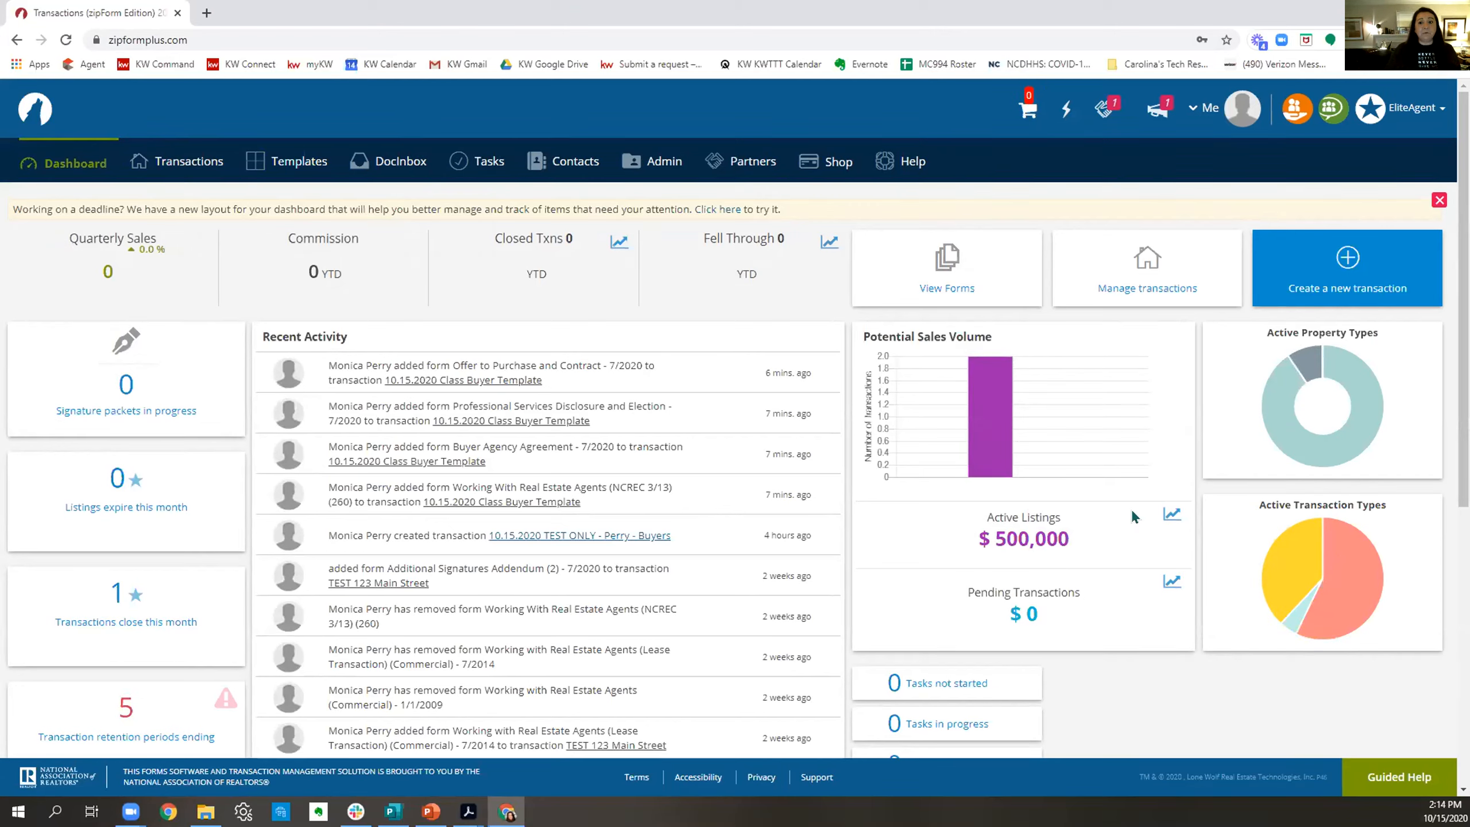
pyautogui.click(189, 161)
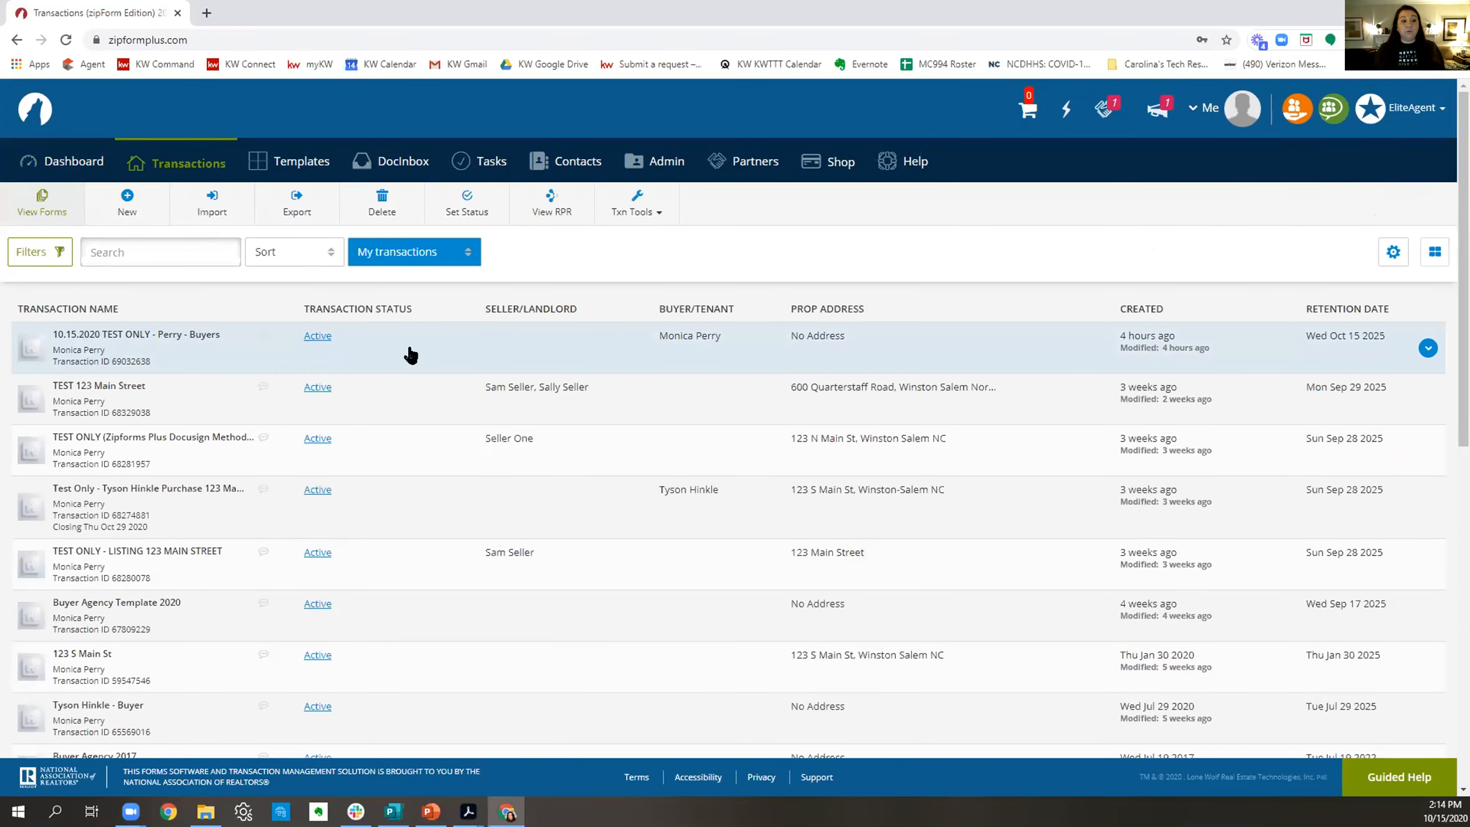
pyautogui.click(145, 338)
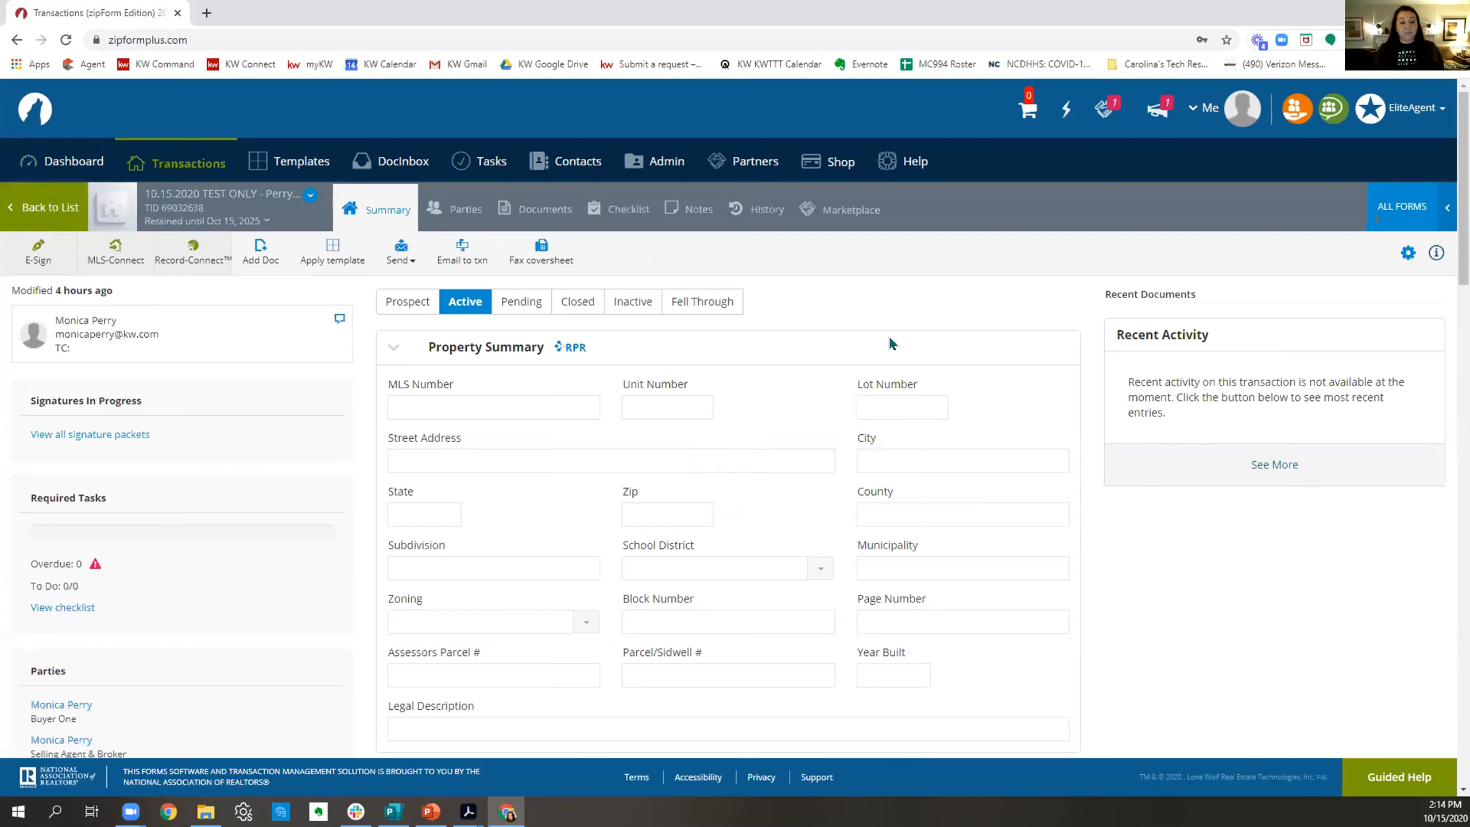
# Fill the street address, city, state and zip from the saved address suggestion
pyautogui.click(447, 454)
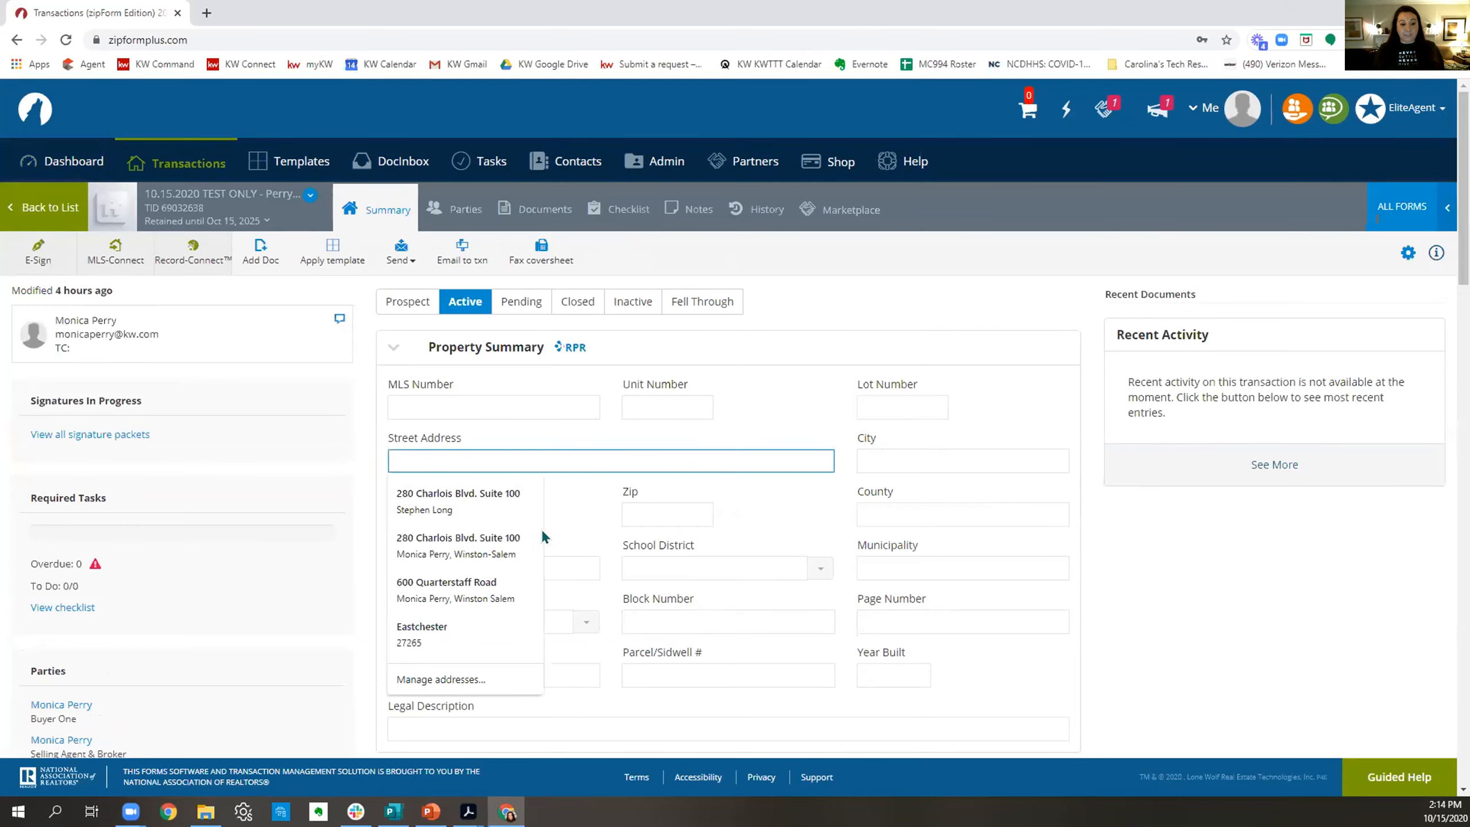
pyautogui.click(446, 583)
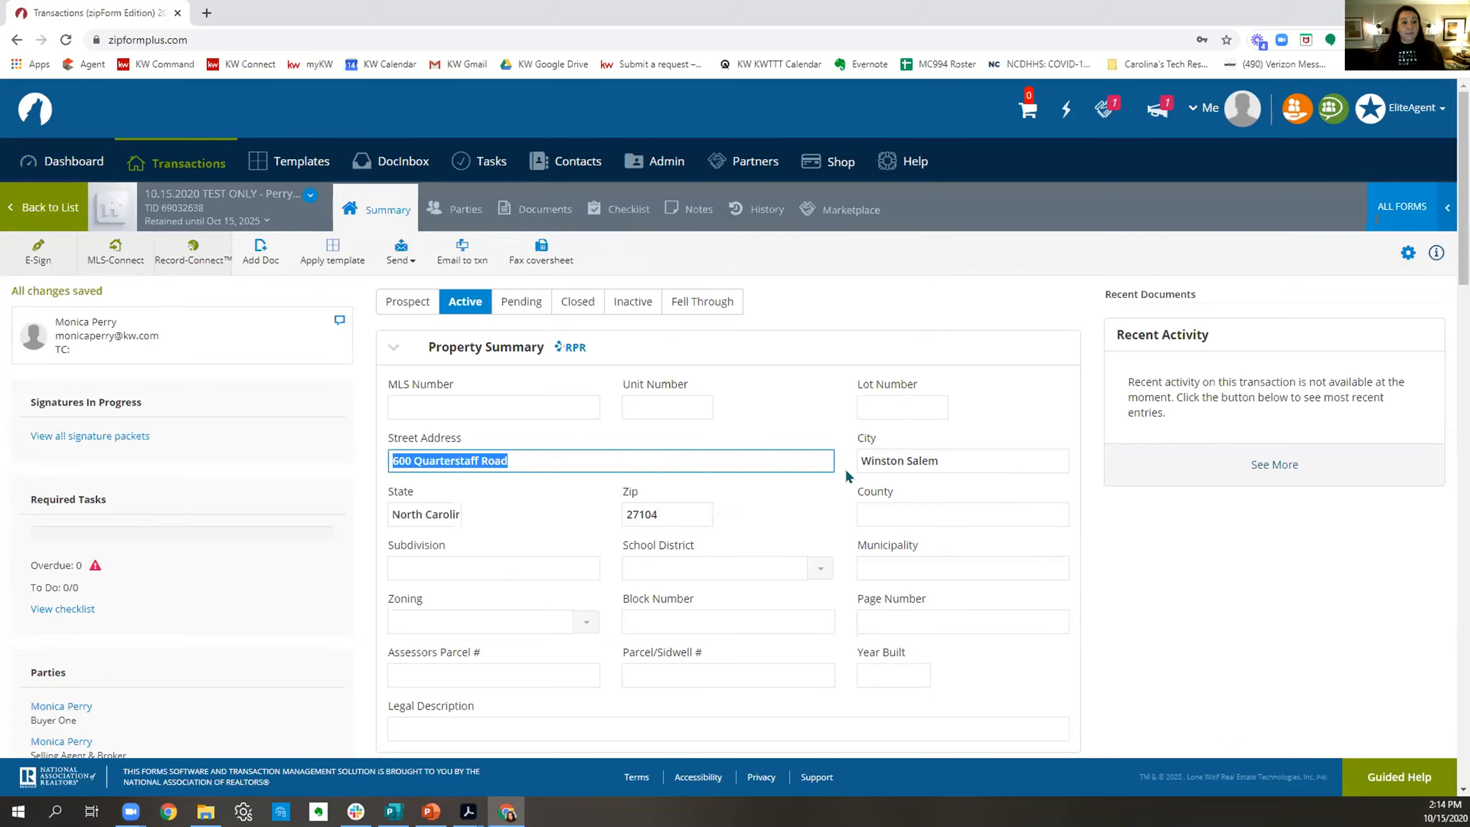
pyautogui.click(458, 209)
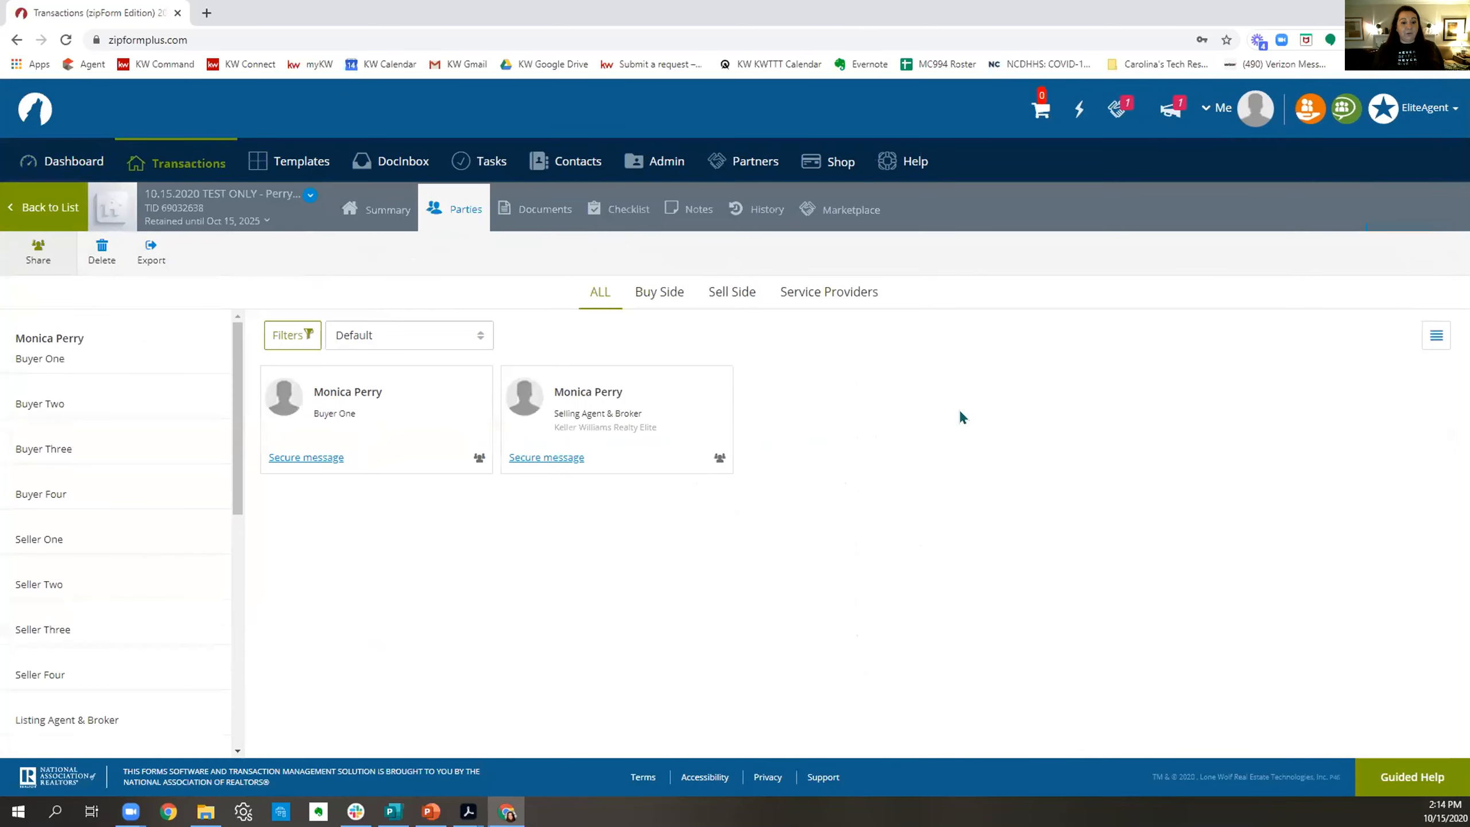
# Type the buyer's name and e-mail into Buyer One, then cancel the party edits
pyautogui.click(35, 361)
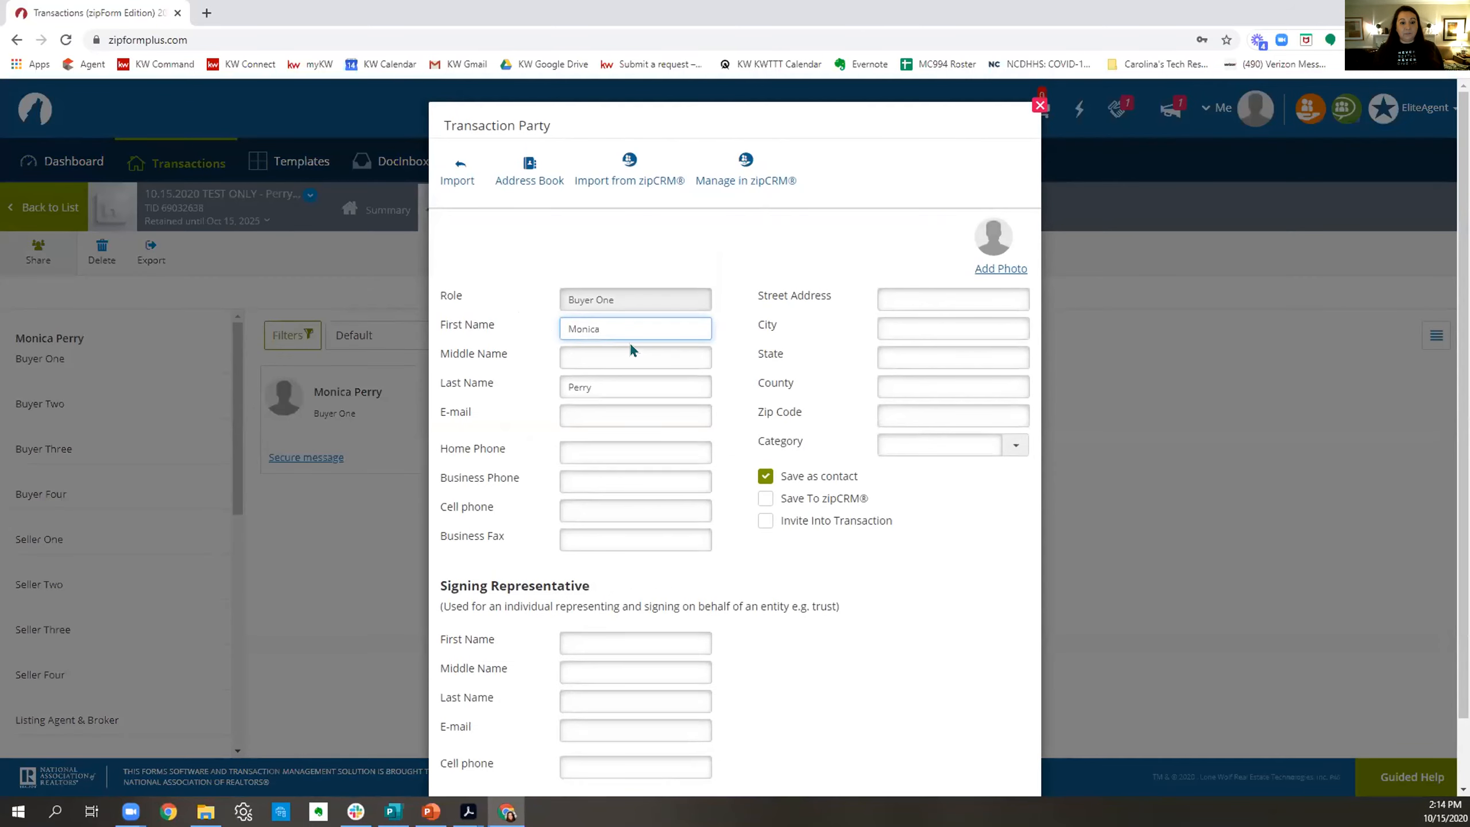
pyautogui.moveTo(630, 323); pyautogui.dragTo(541, 322)
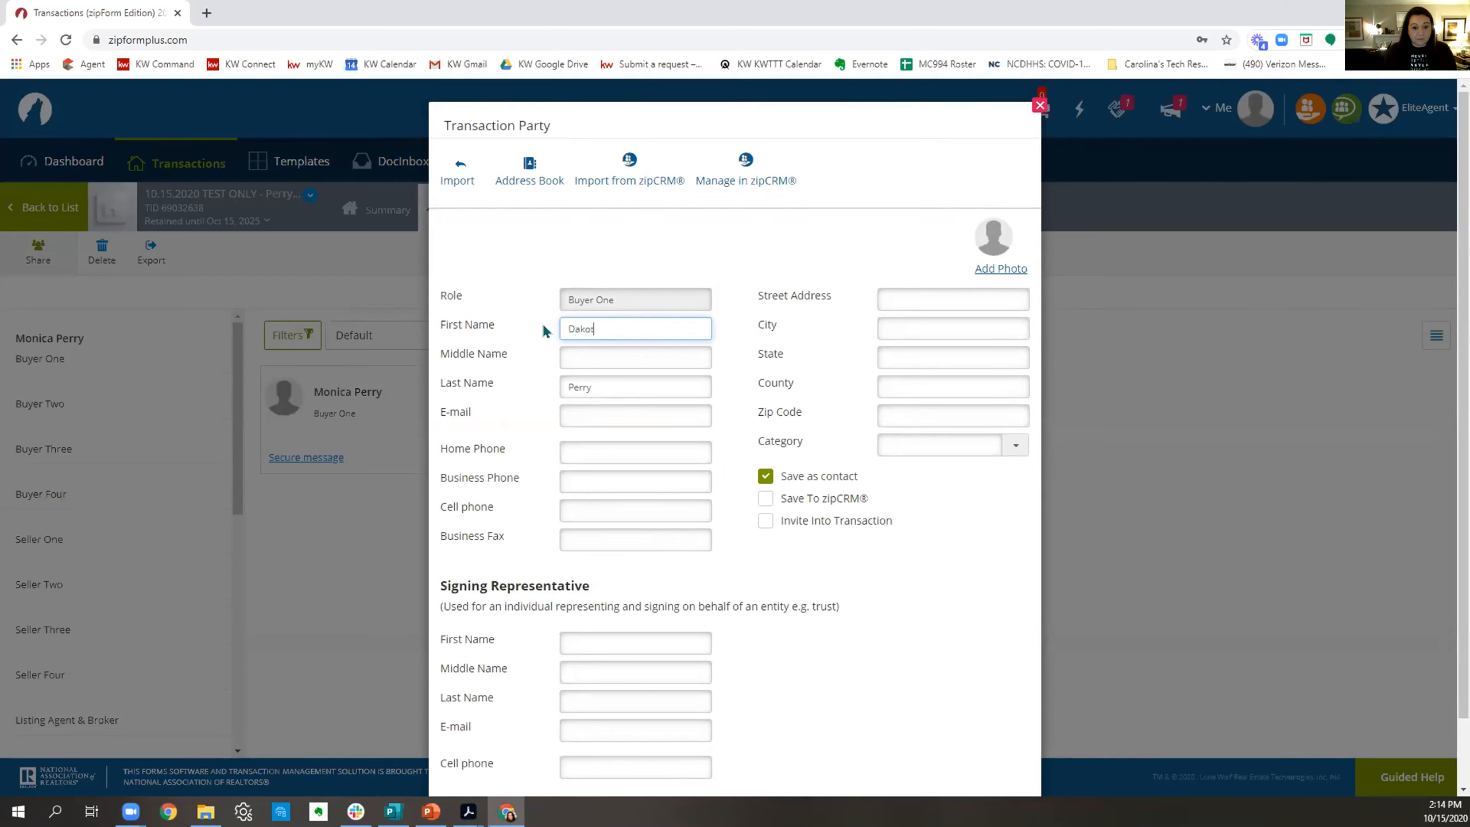
pyautogui.scroll(-1, 955, 612)
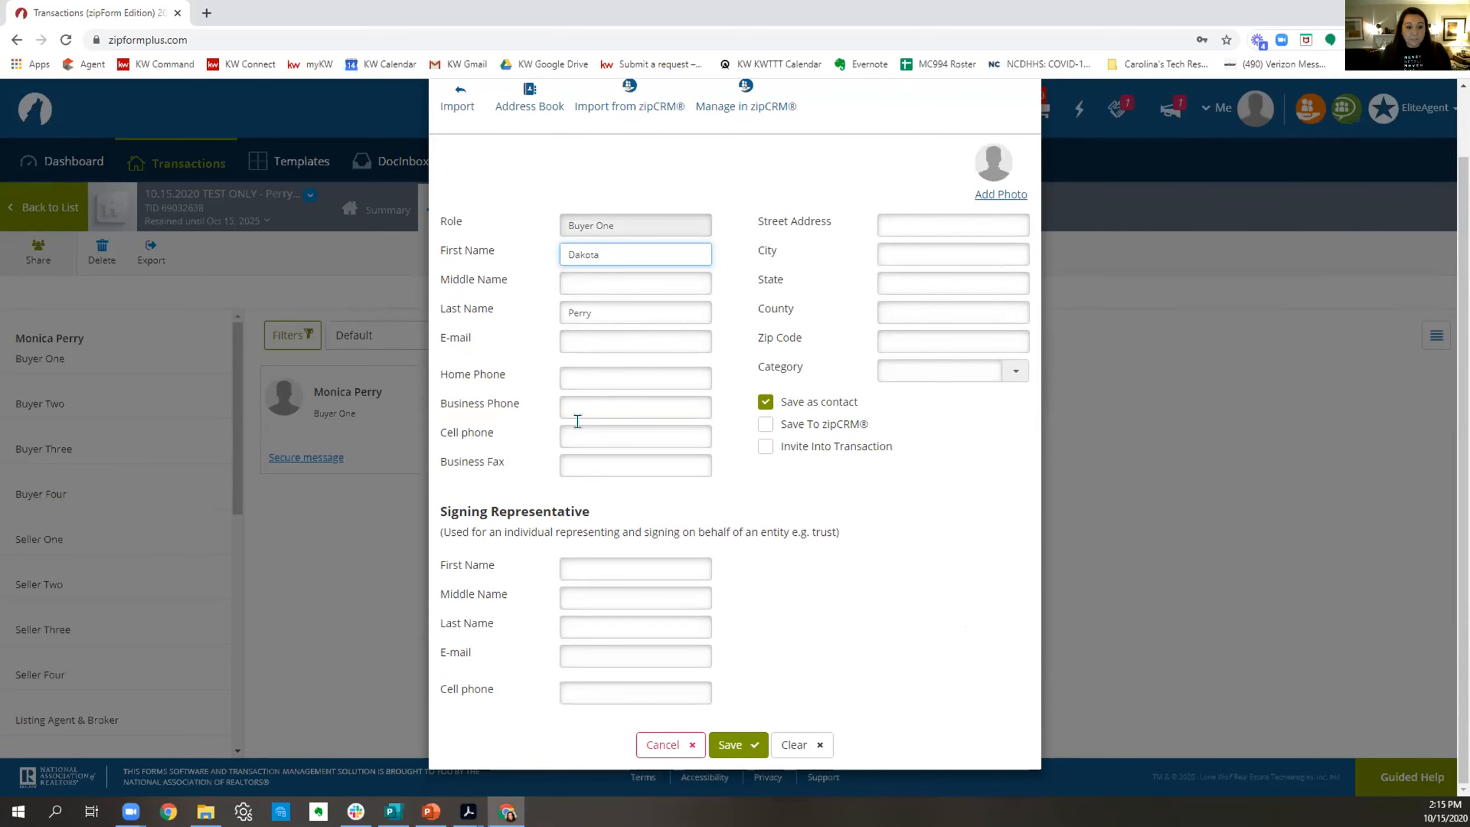
pyautogui.click(576, 336)
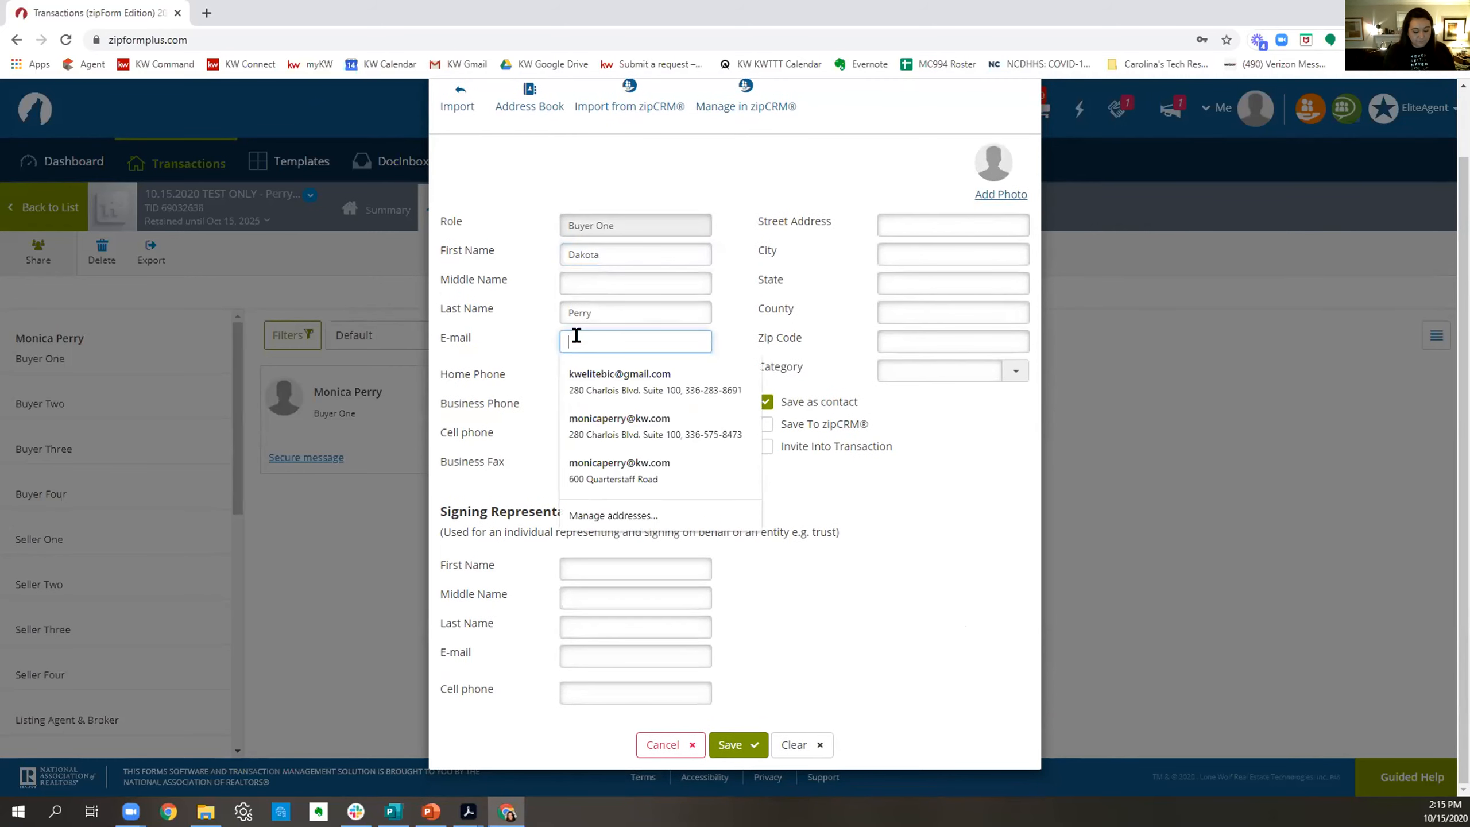
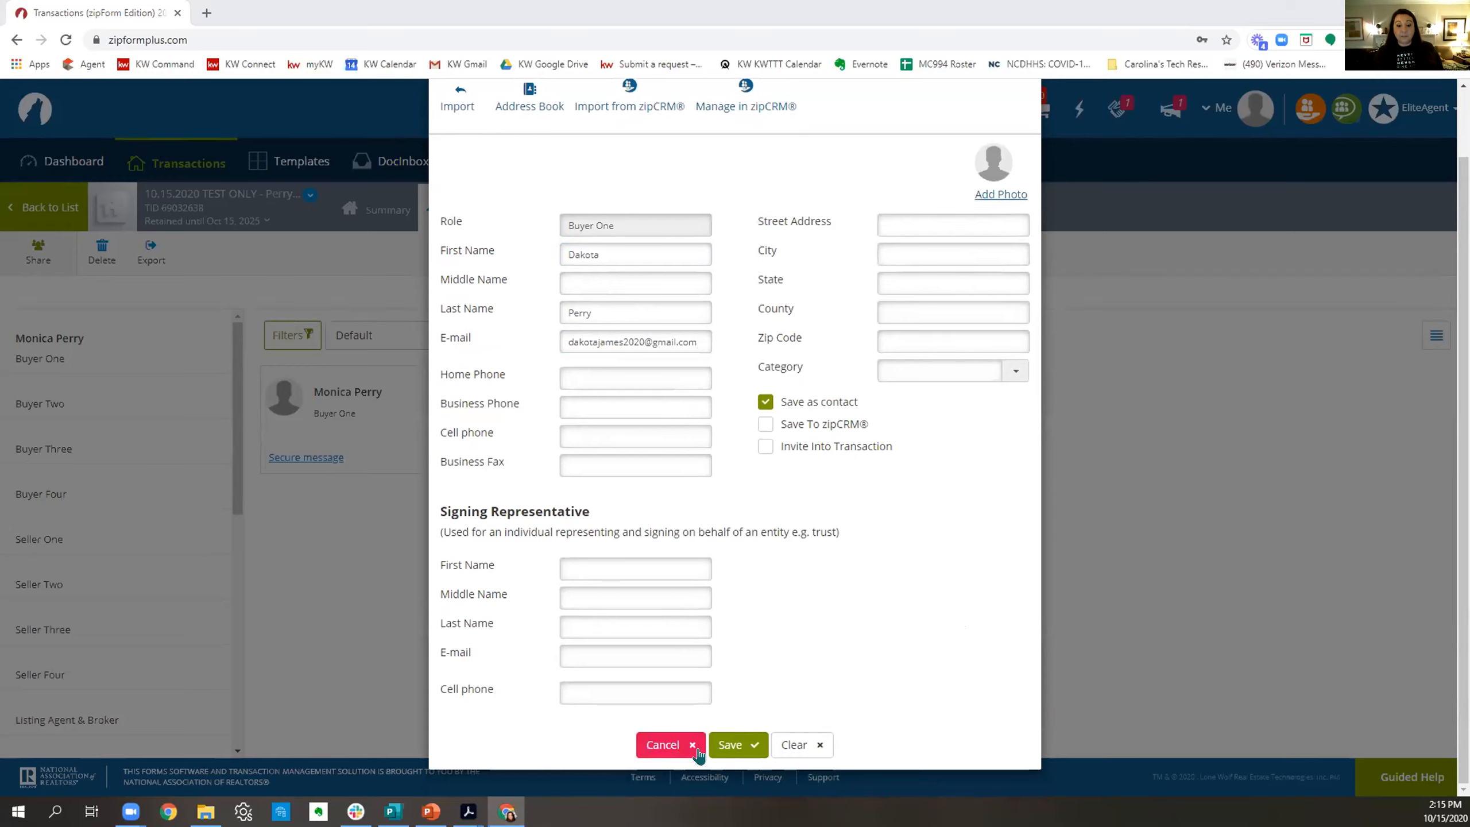
pyautogui.click(663, 746)
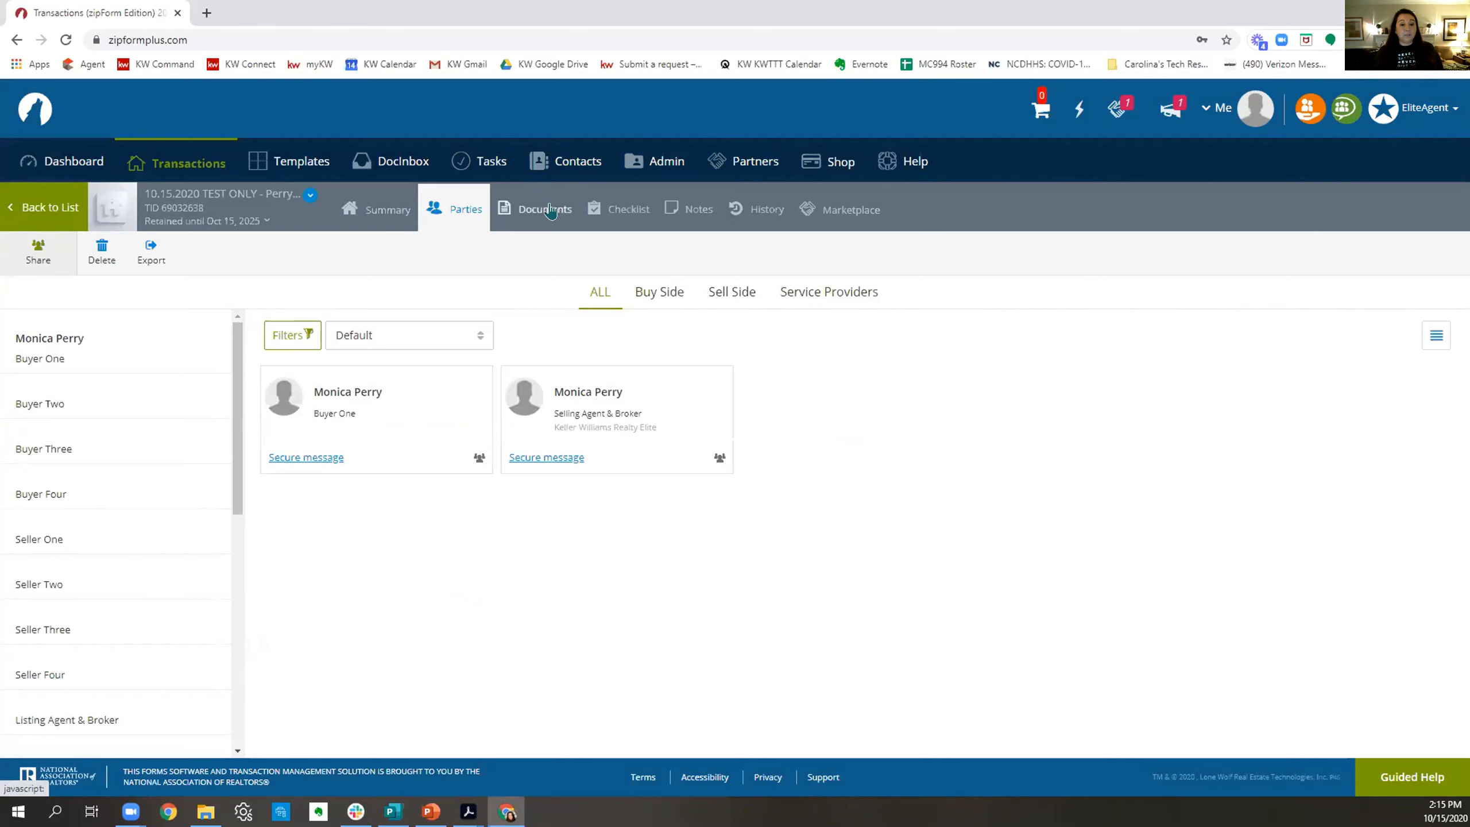
# Apply the 2020 Buyer Package template, adding four forms including Offer to Purchase and Contract
pyautogui.click(550, 212)
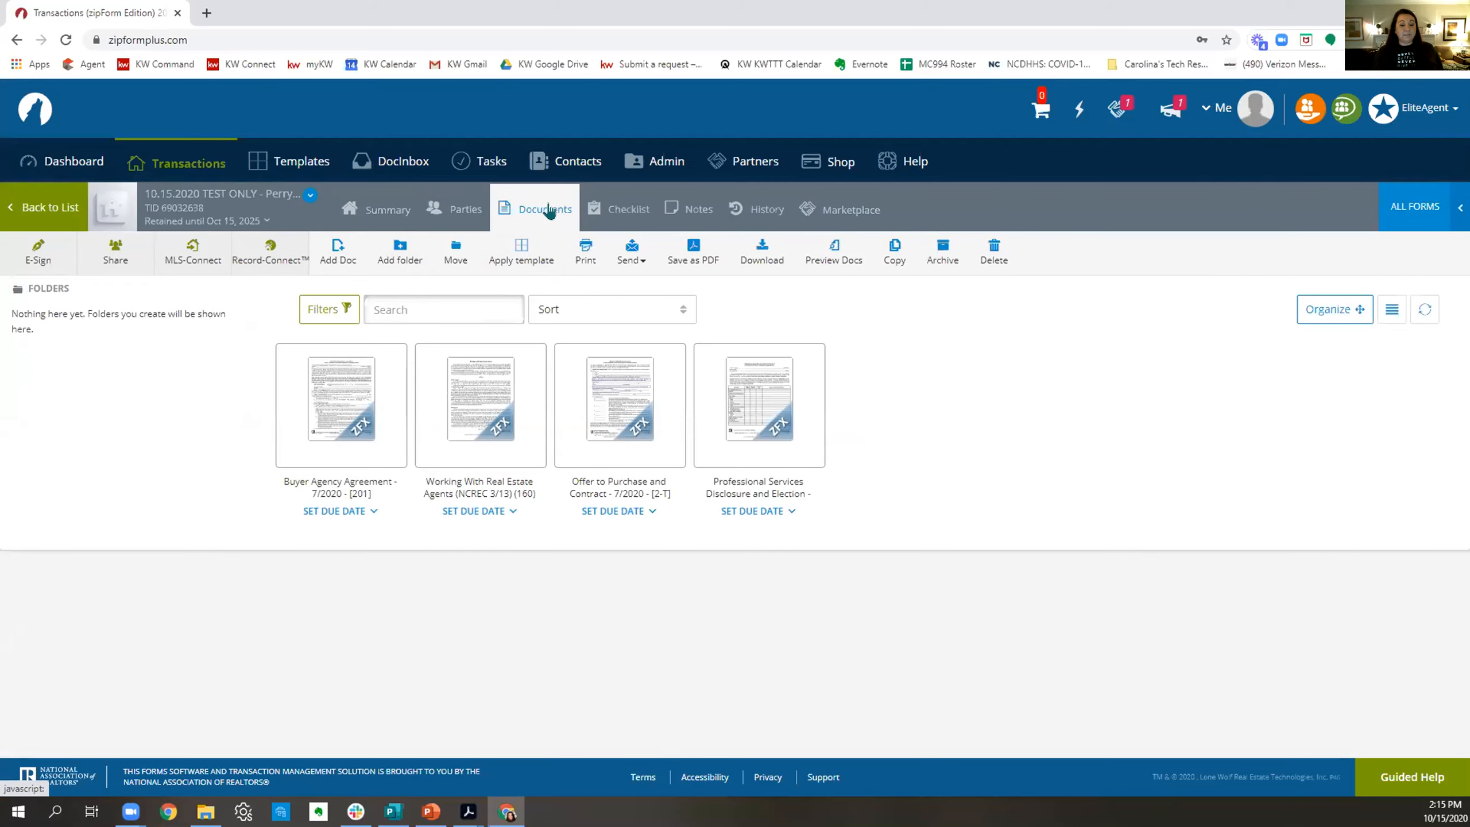
pyautogui.click(509, 261)
pyautogui.click(451, 238)
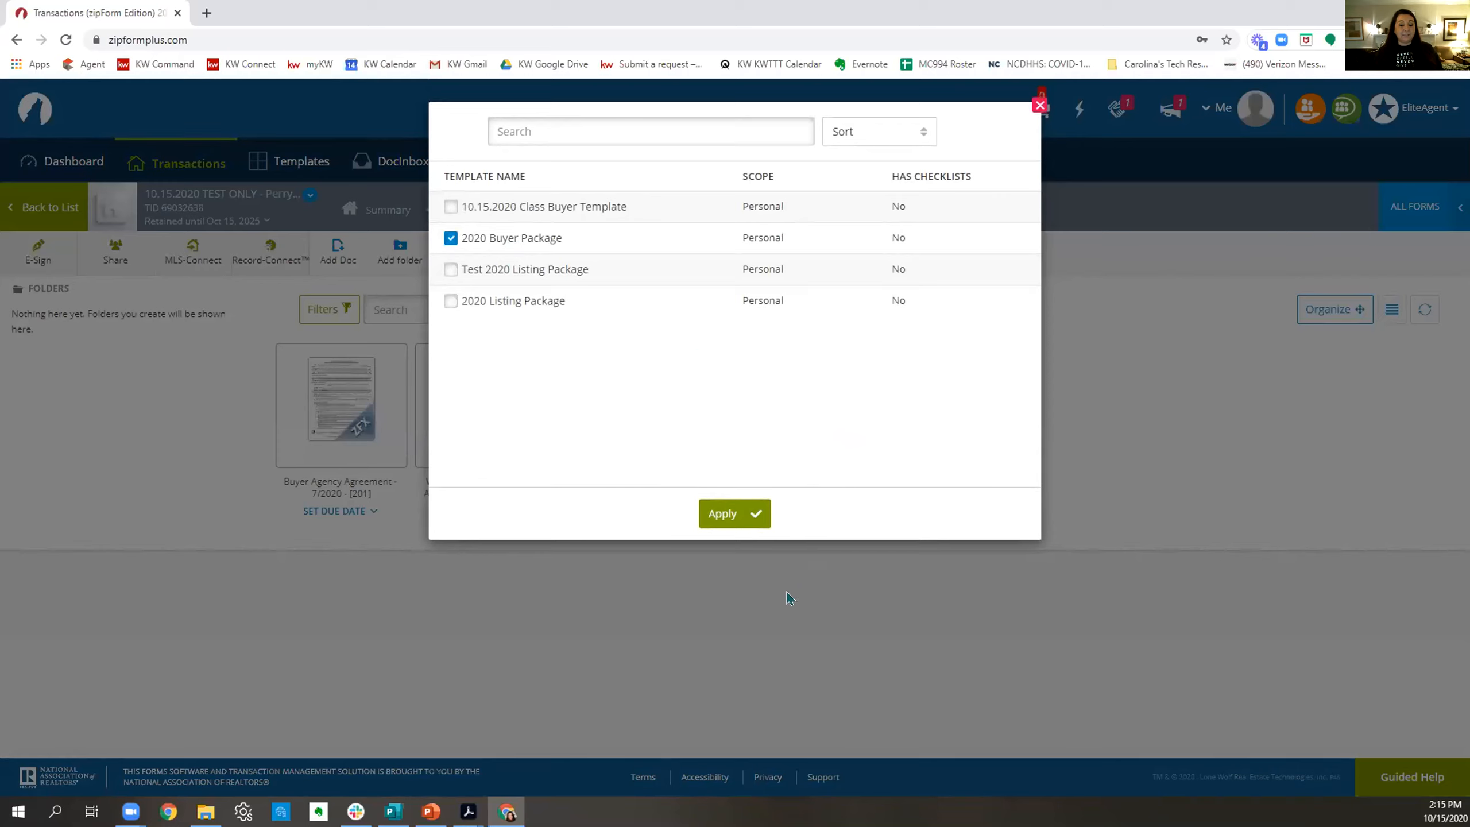
pyautogui.click(745, 524)
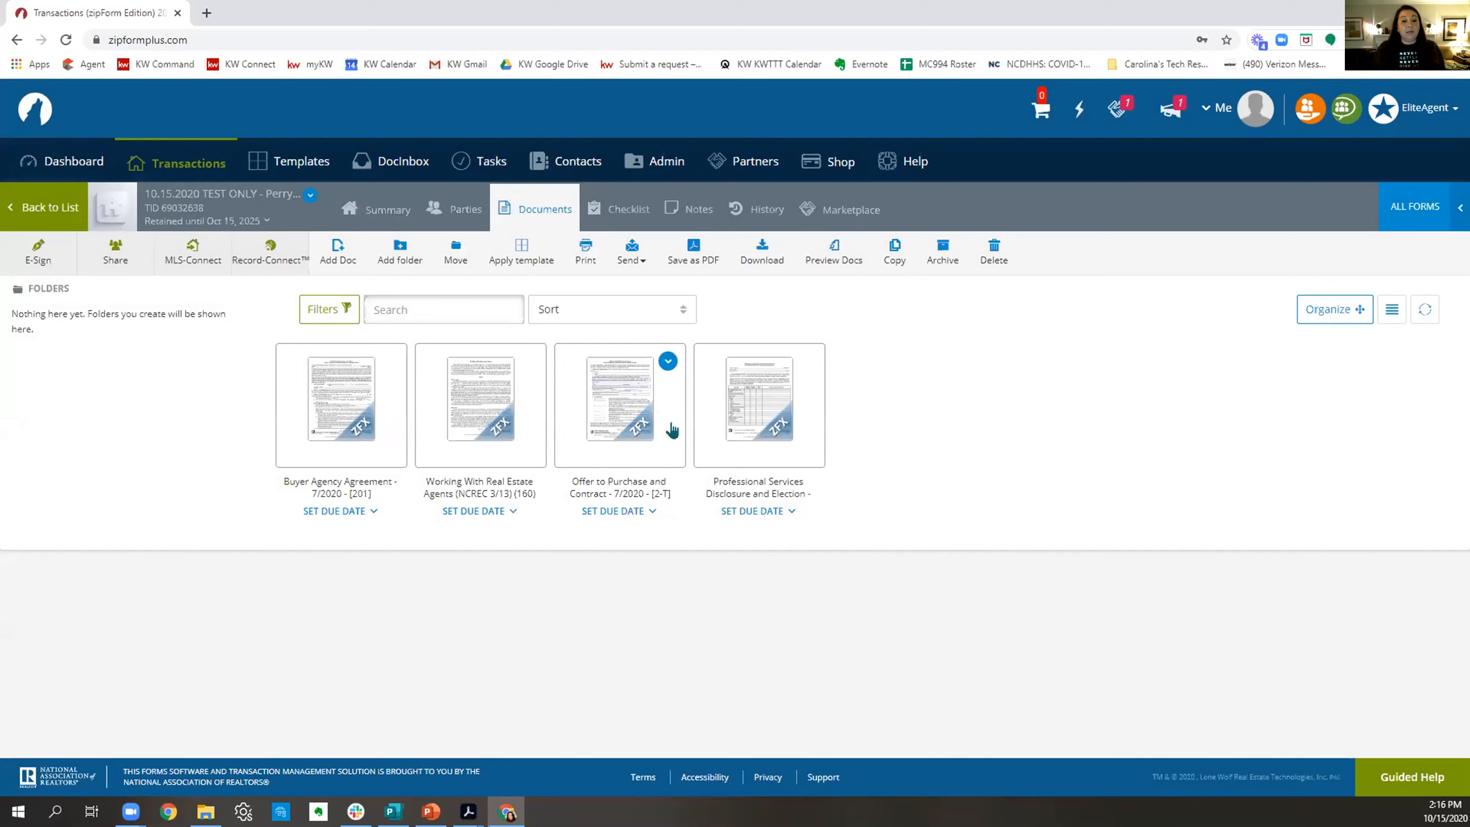
pyautogui.click(617, 382)
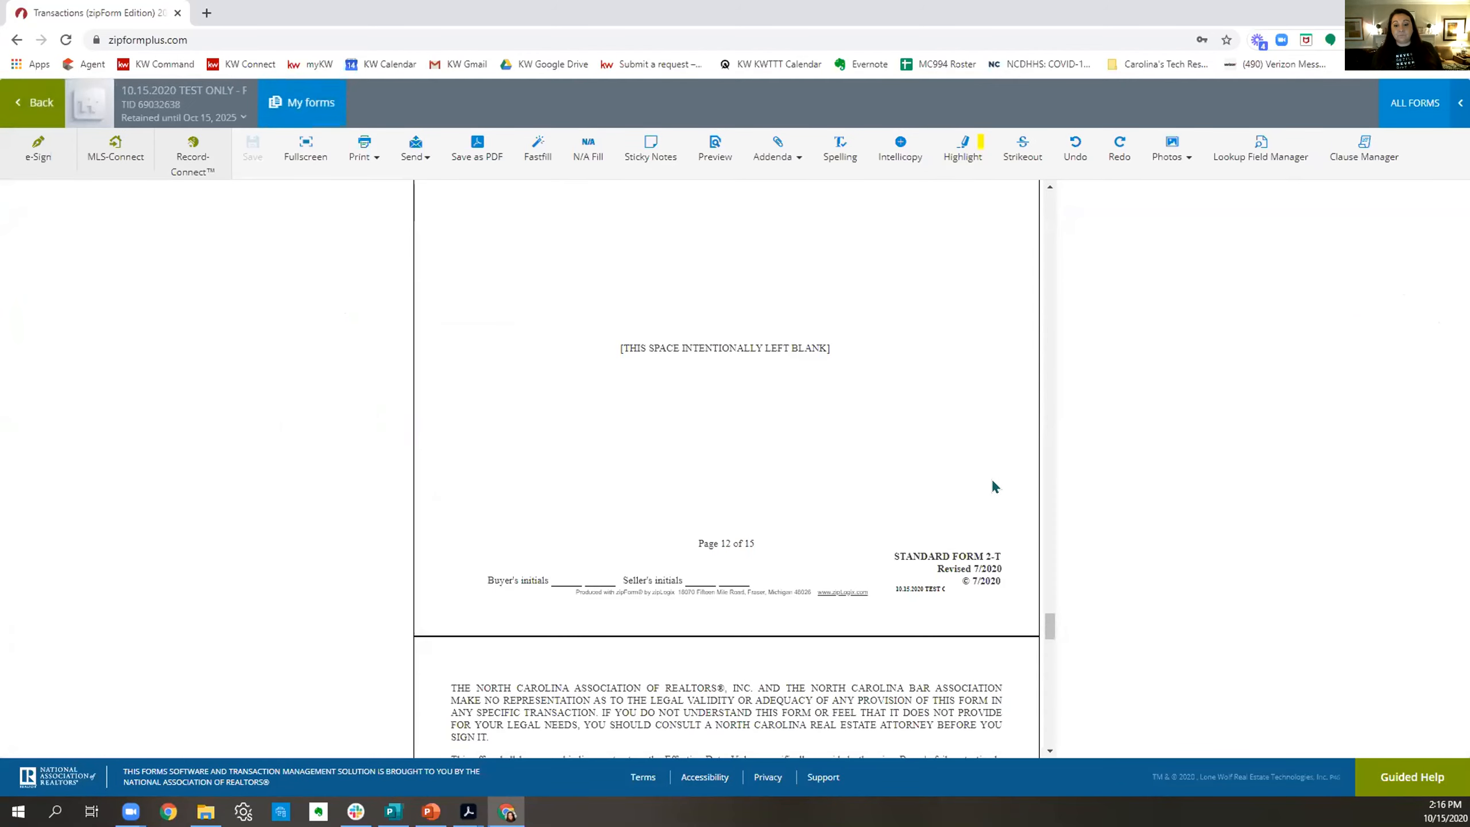
# Enter the seller's name in the offer's Seller field
pyautogui.scroll(-2, 991, 478)
pyautogui.moveTo(1048, 596); pyautogui.dragTo(1066, 202)
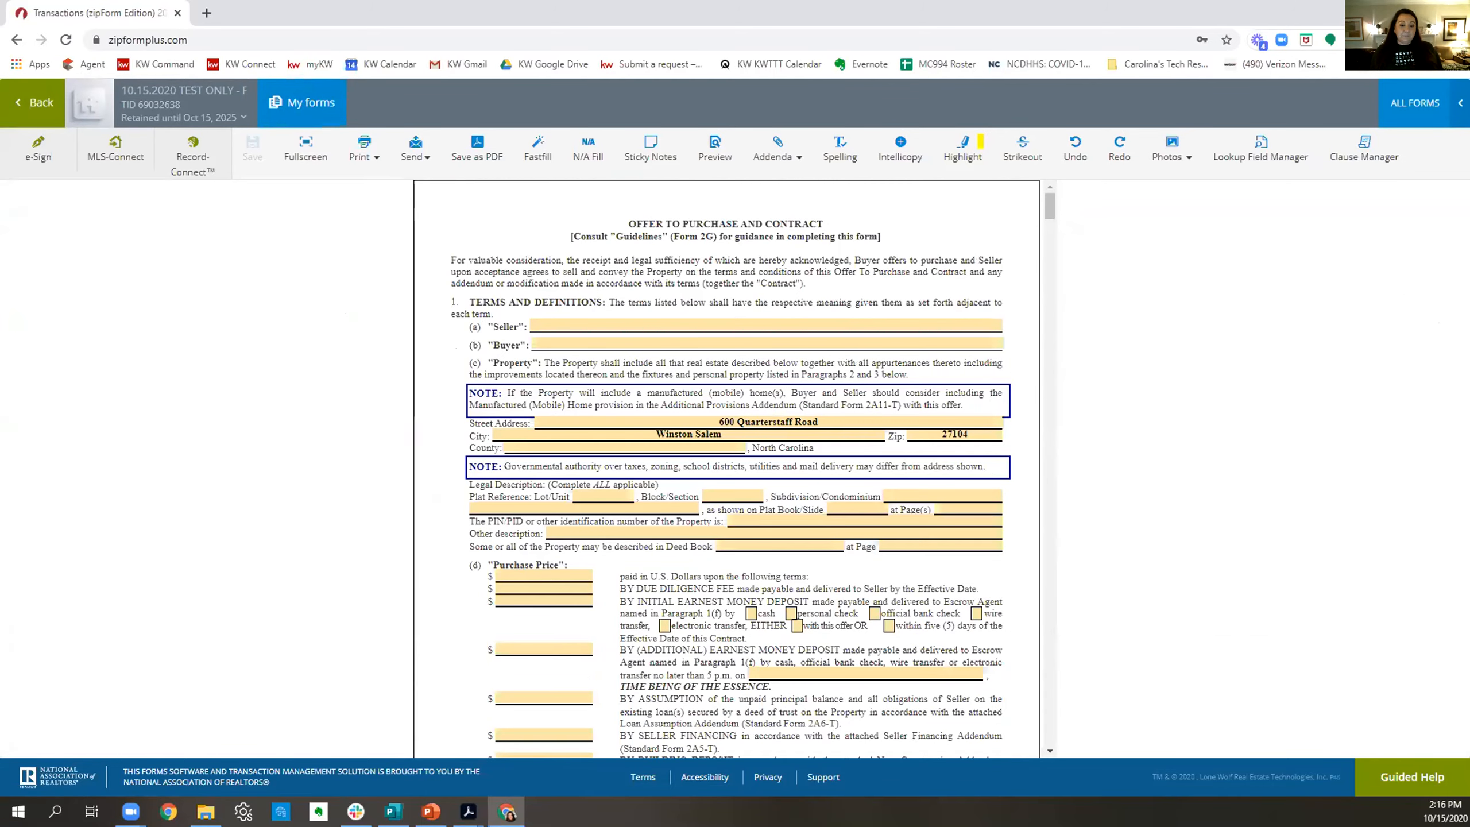
pyautogui.click(810, 324)
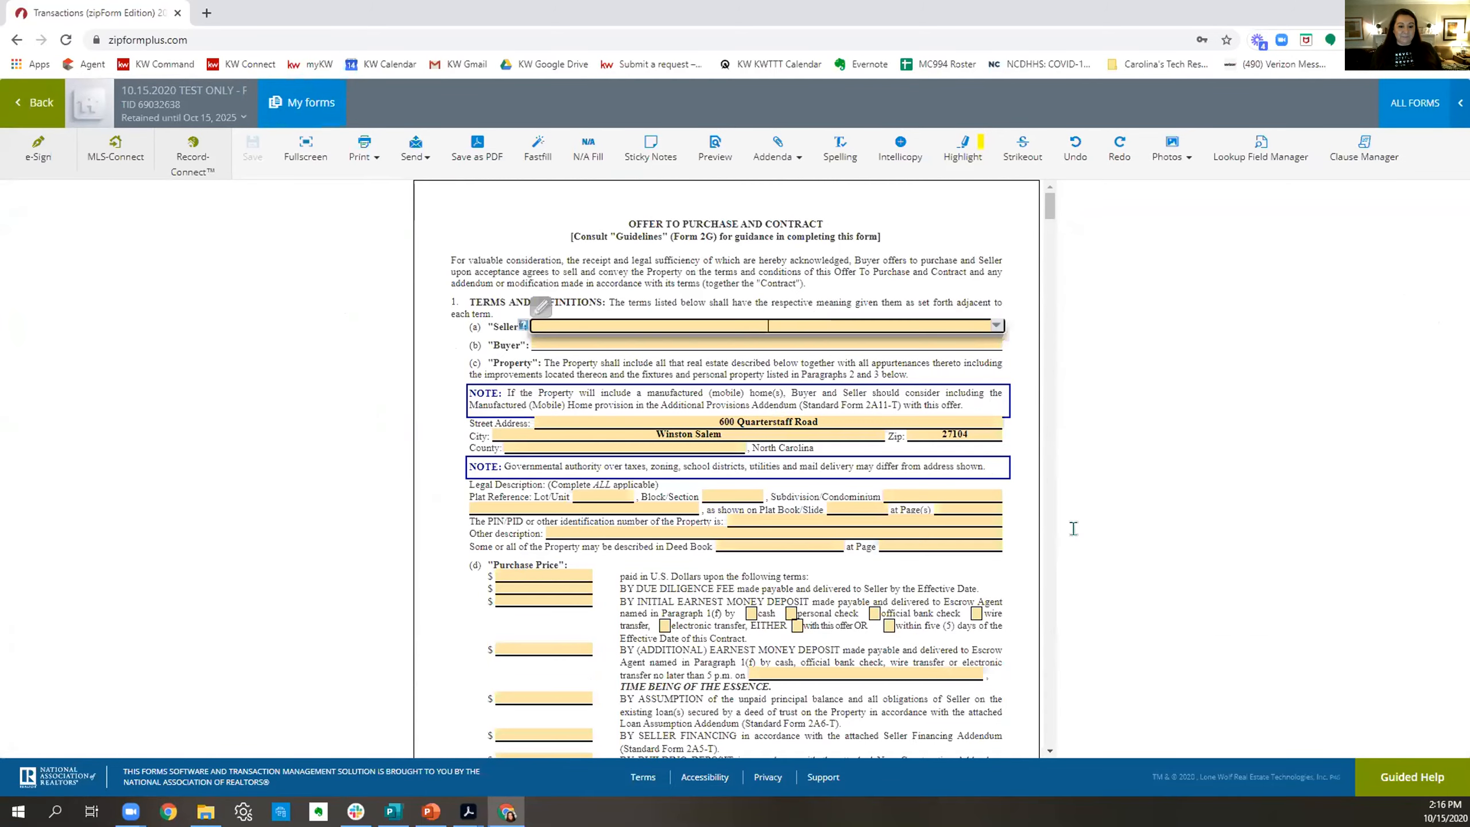
pyautogui.scroll(-1, 823, 584)
pyautogui.scroll(-2, 822, 584)
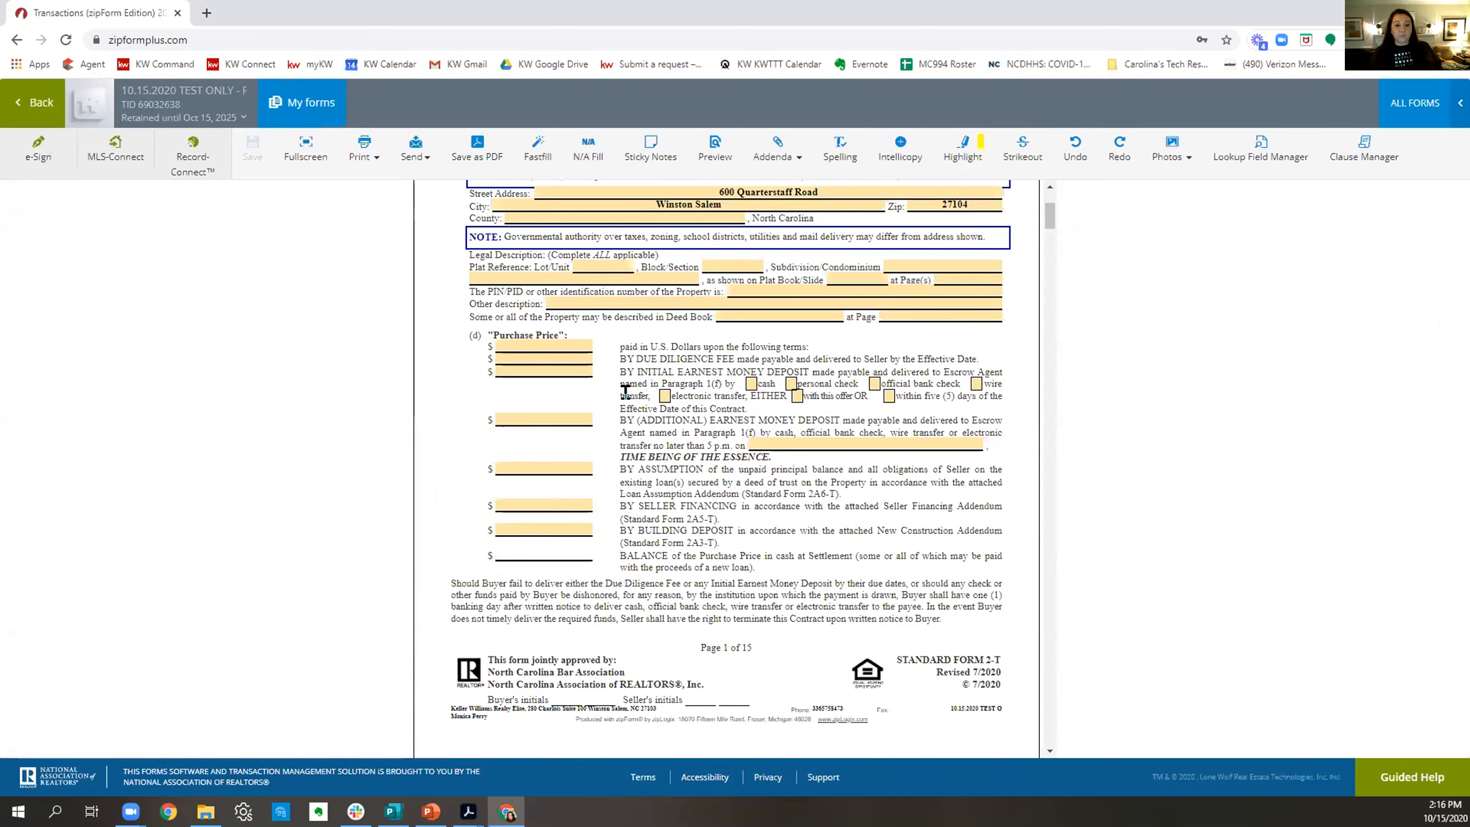
pyautogui.click(577, 362)
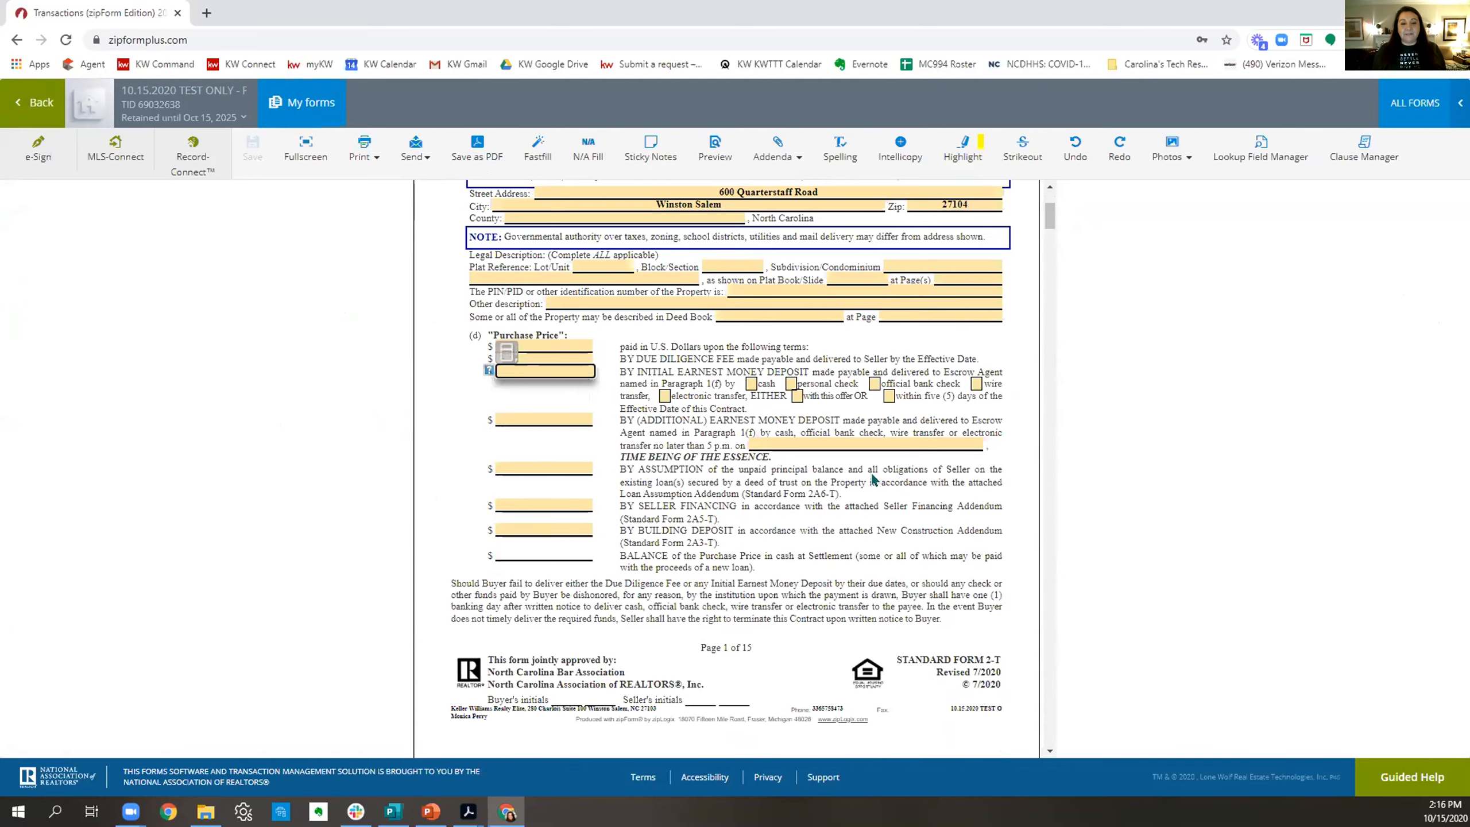
pyautogui.scroll(3, 868, 481)
pyautogui.scroll(1, 825, 502)
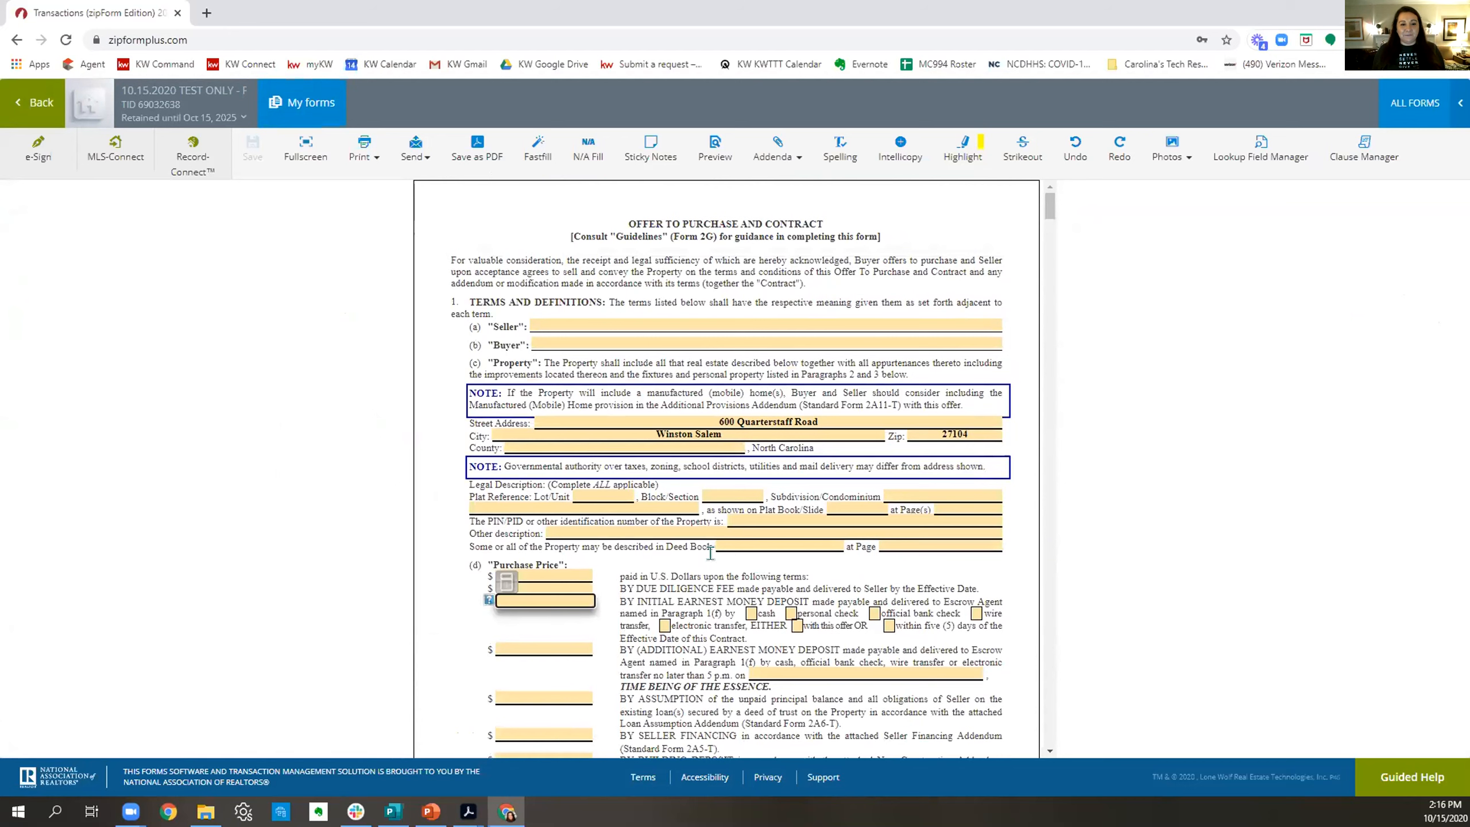
pyautogui.click(768, 325)
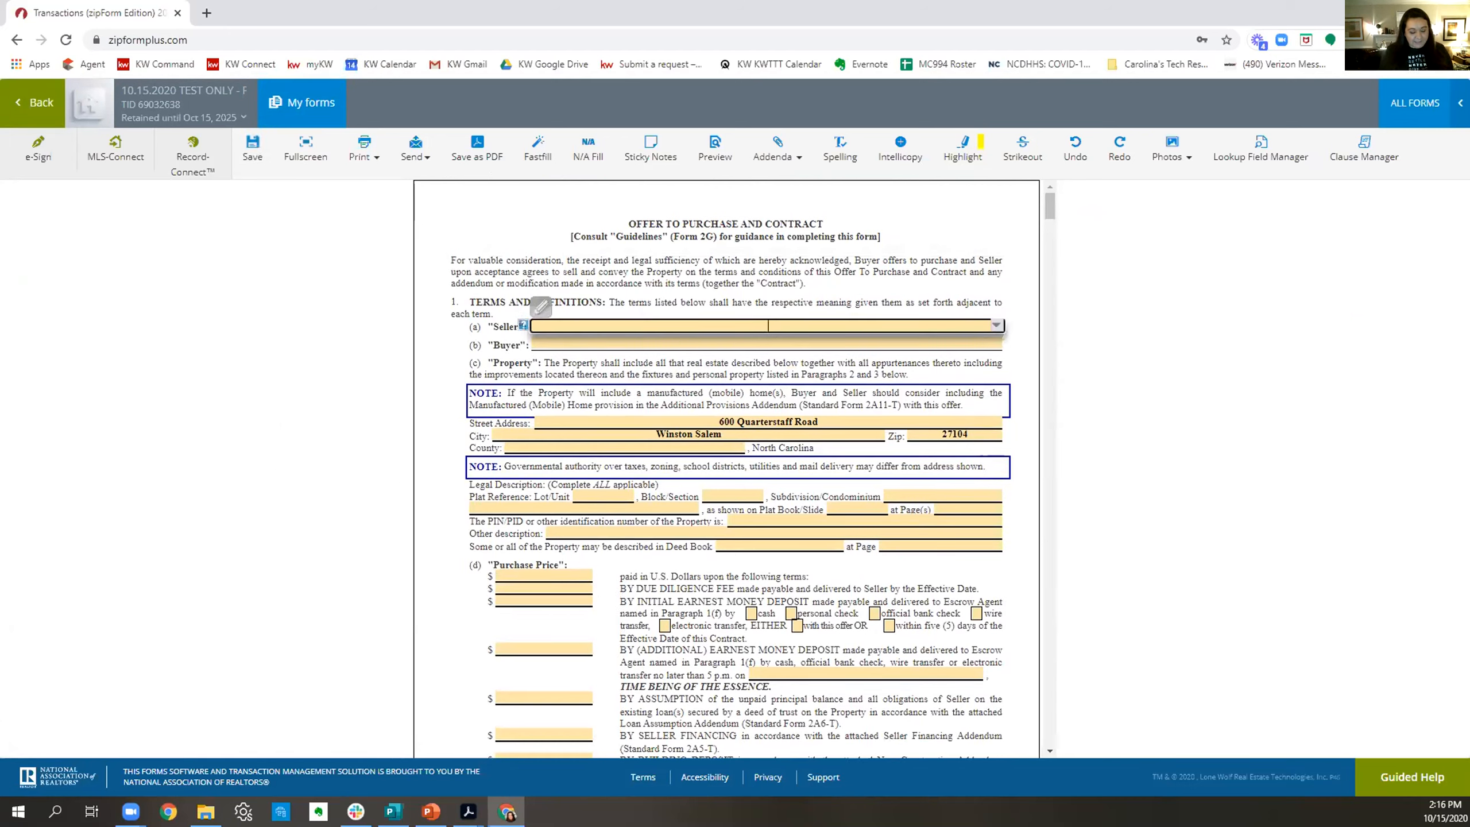
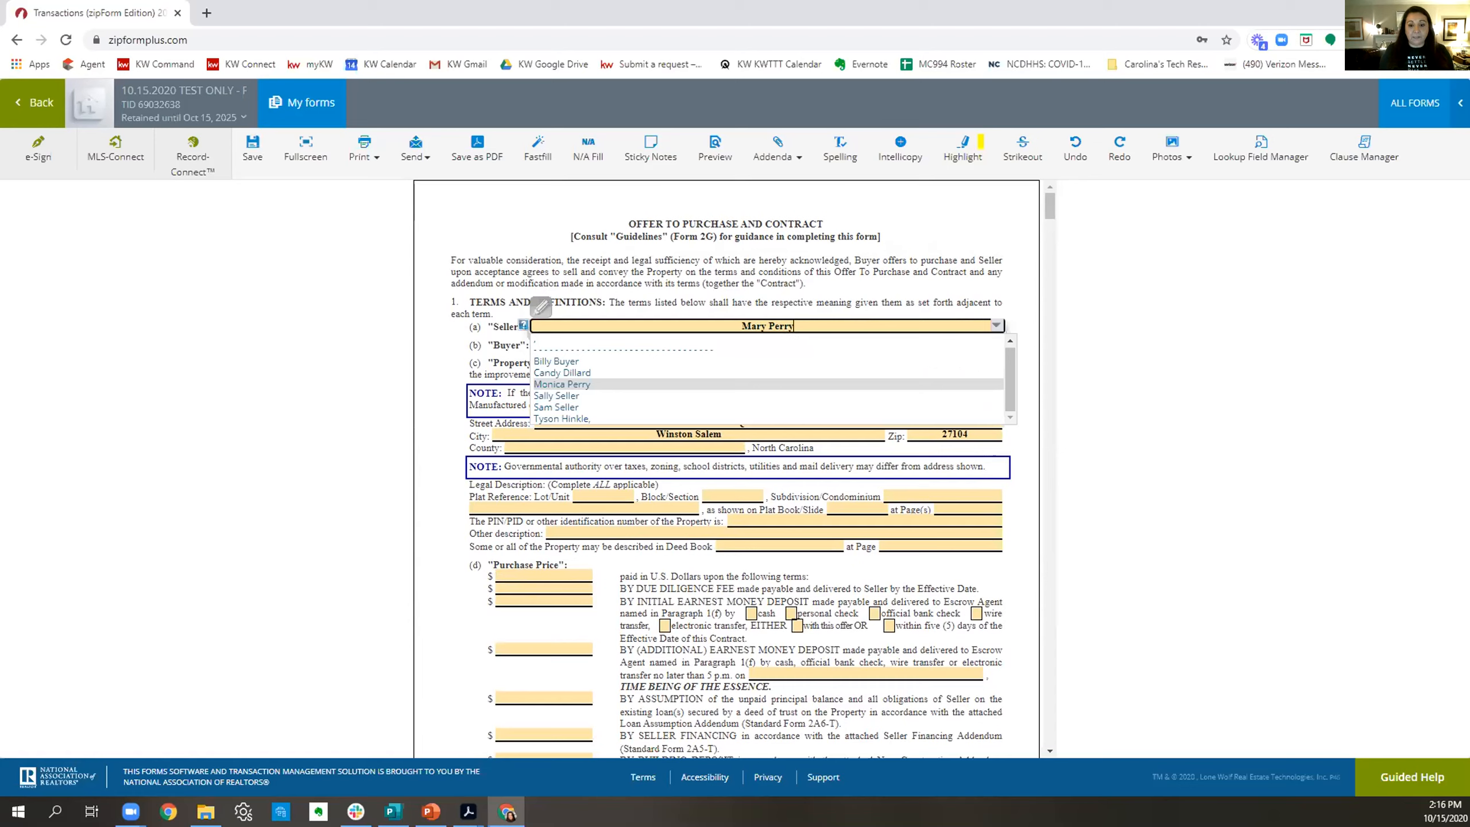
pyautogui.click(775, 316)
# Enter both buyers' names in the Buyer field, correcting a typo
pyautogui.click(617, 343)
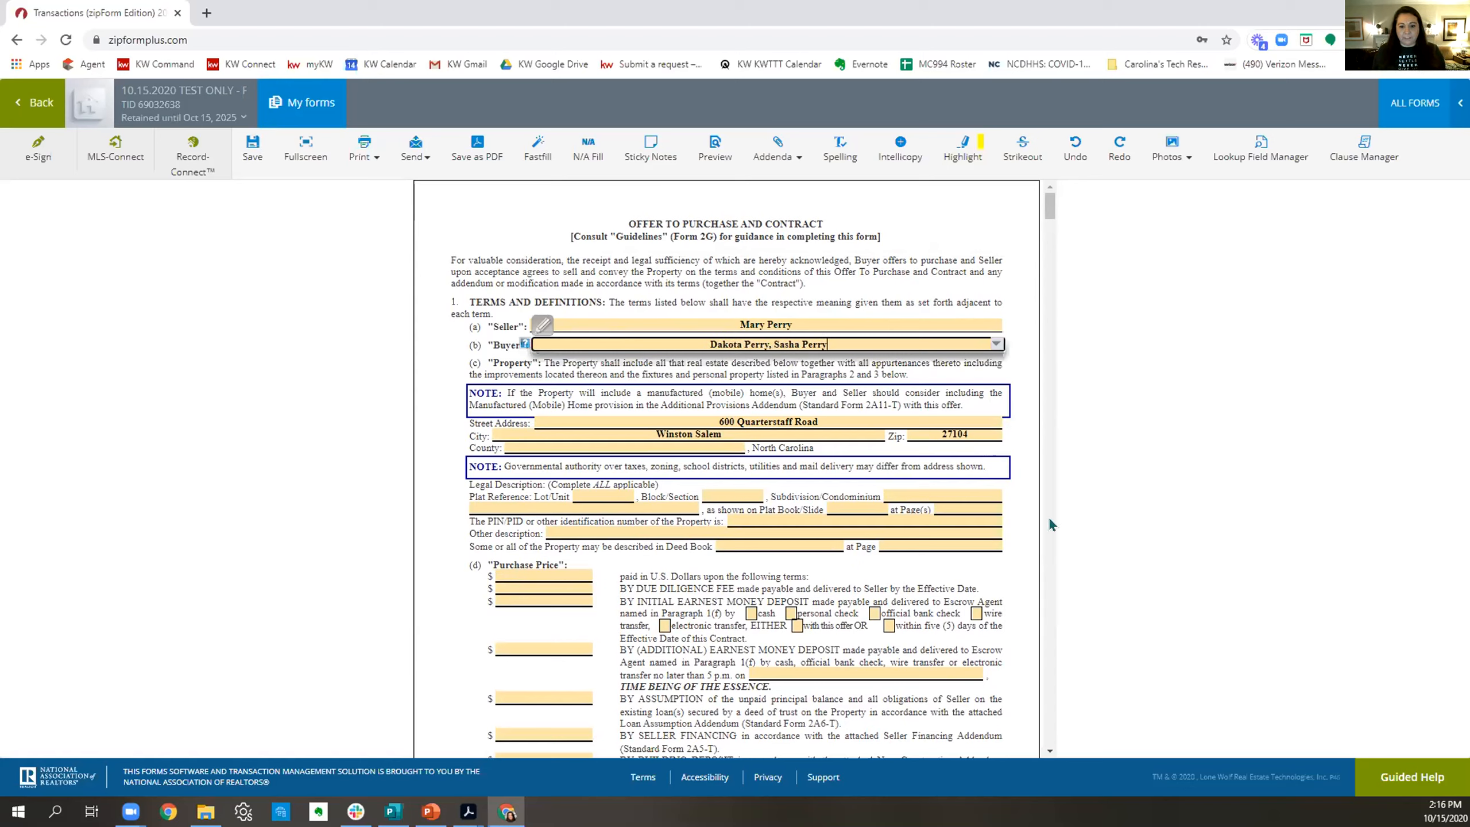
# Set the purchase price to 375,000.00 with 1,500.00 earnest money deposits
pyautogui.click(543, 575)
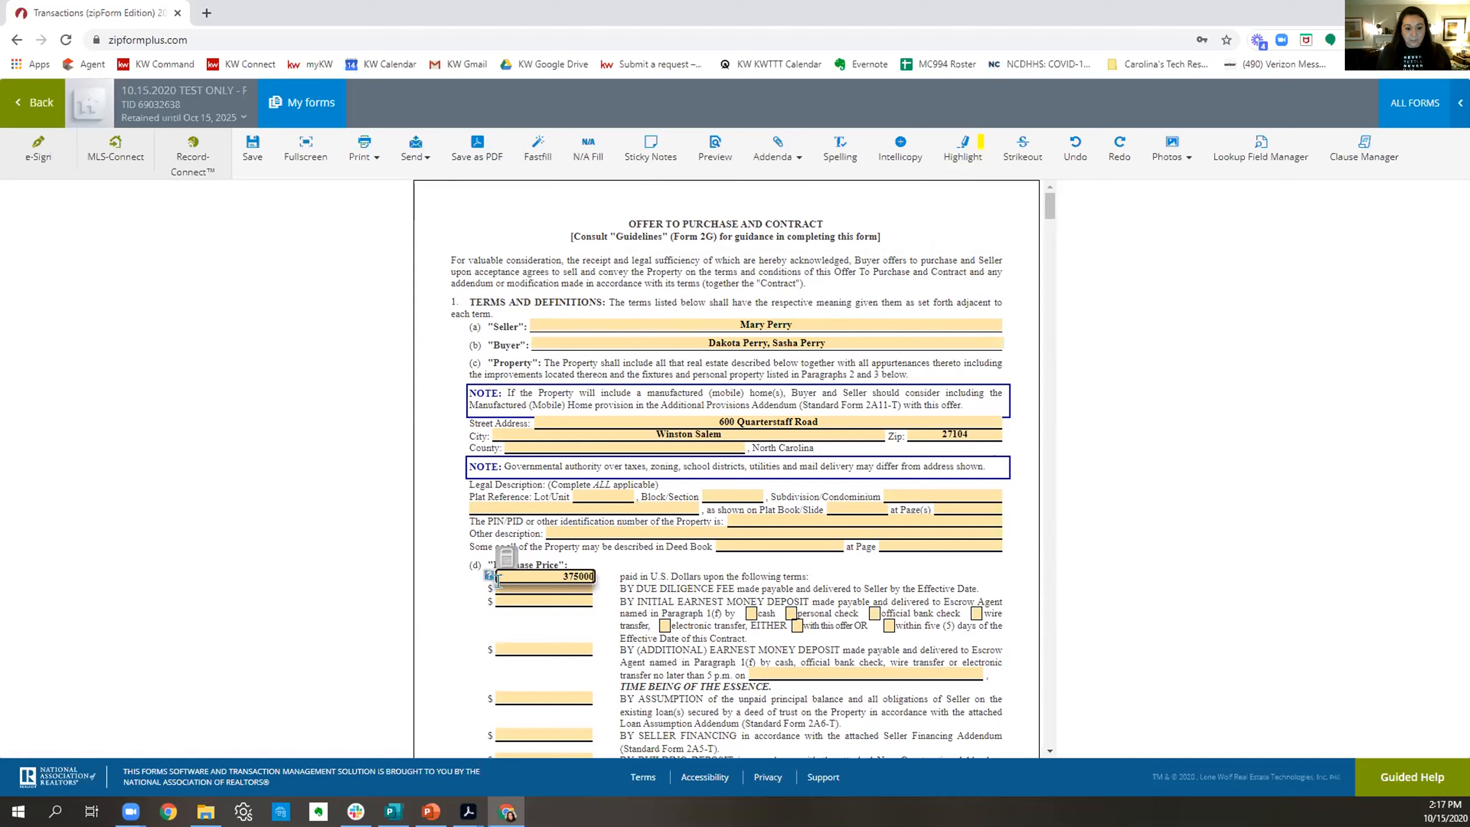
pyautogui.press('Tab')
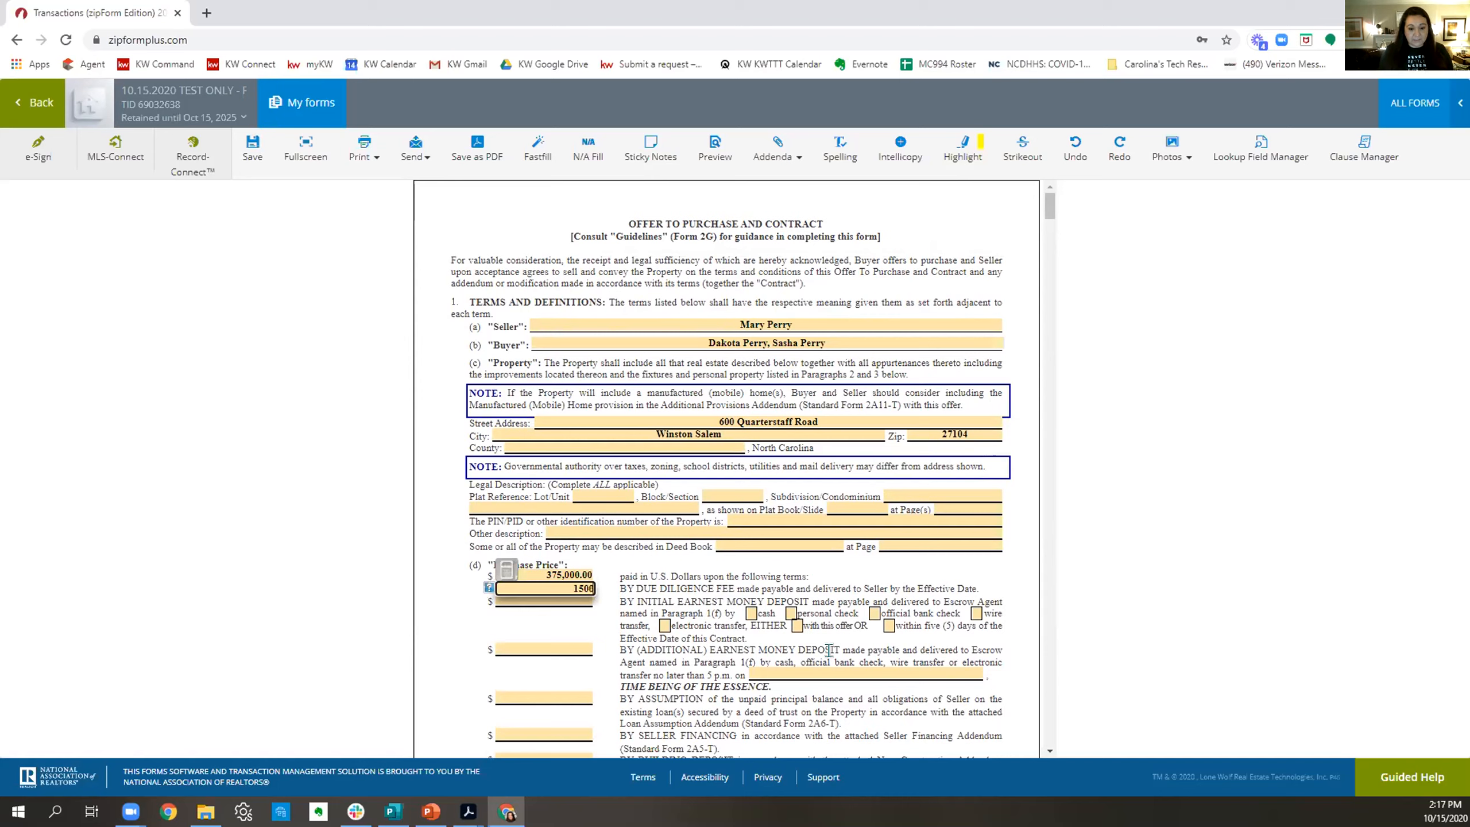
pyautogui.click(578, 597)
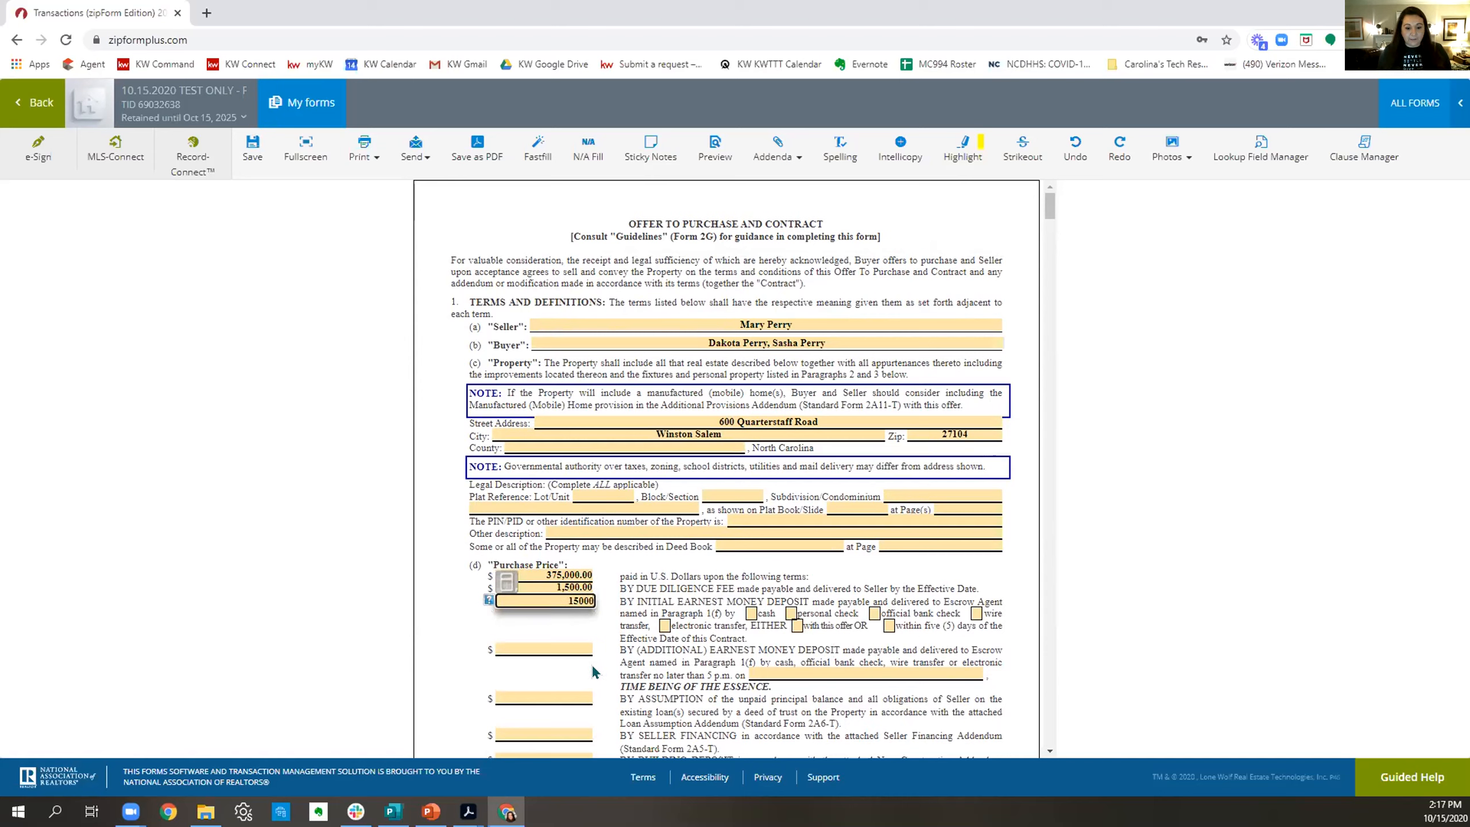
pyautogui.click(518, 641)
pyautogui.scroll(-5, 611, 552)
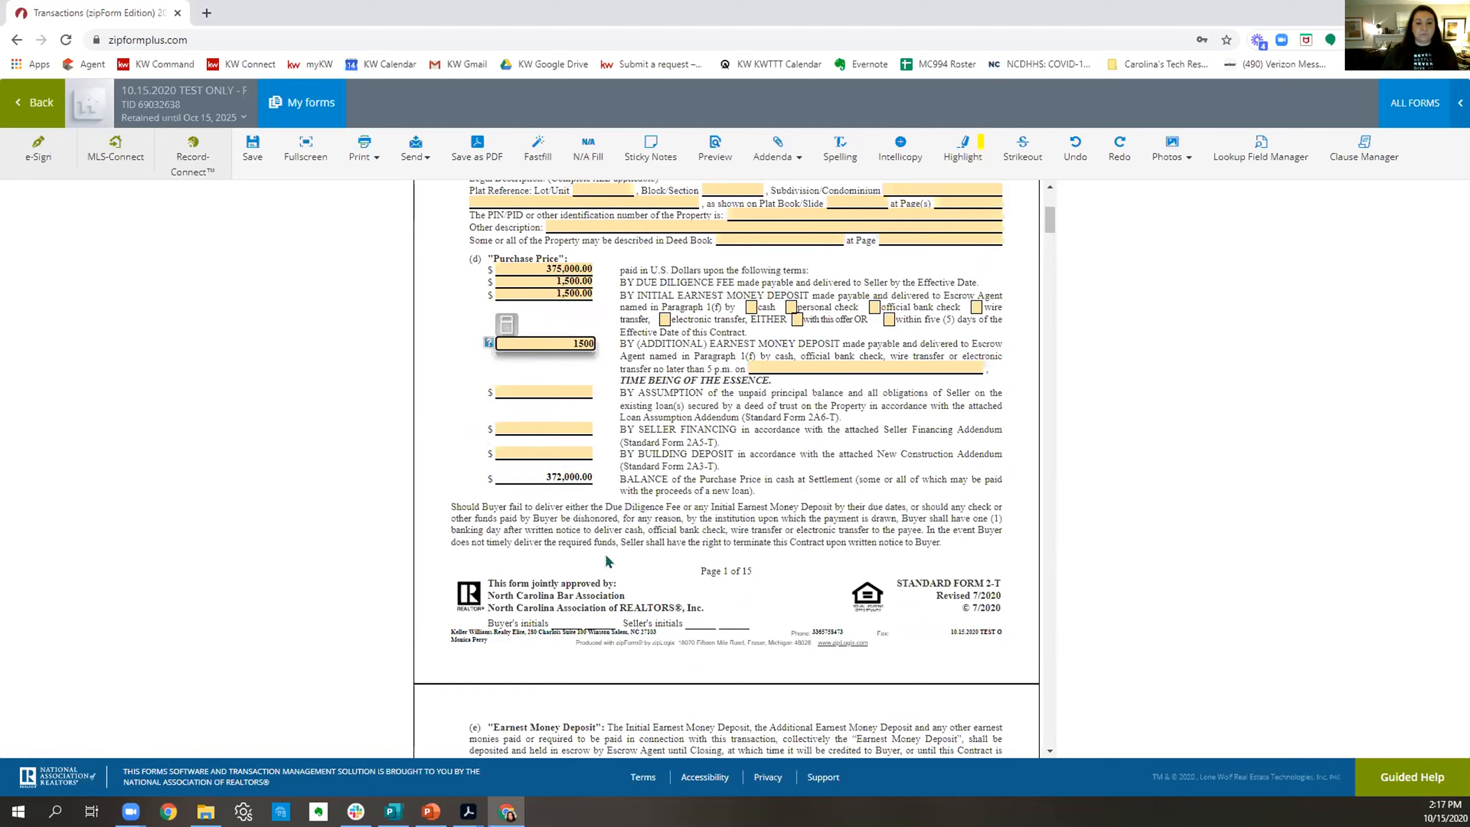
pyautogui.click(738, 444)
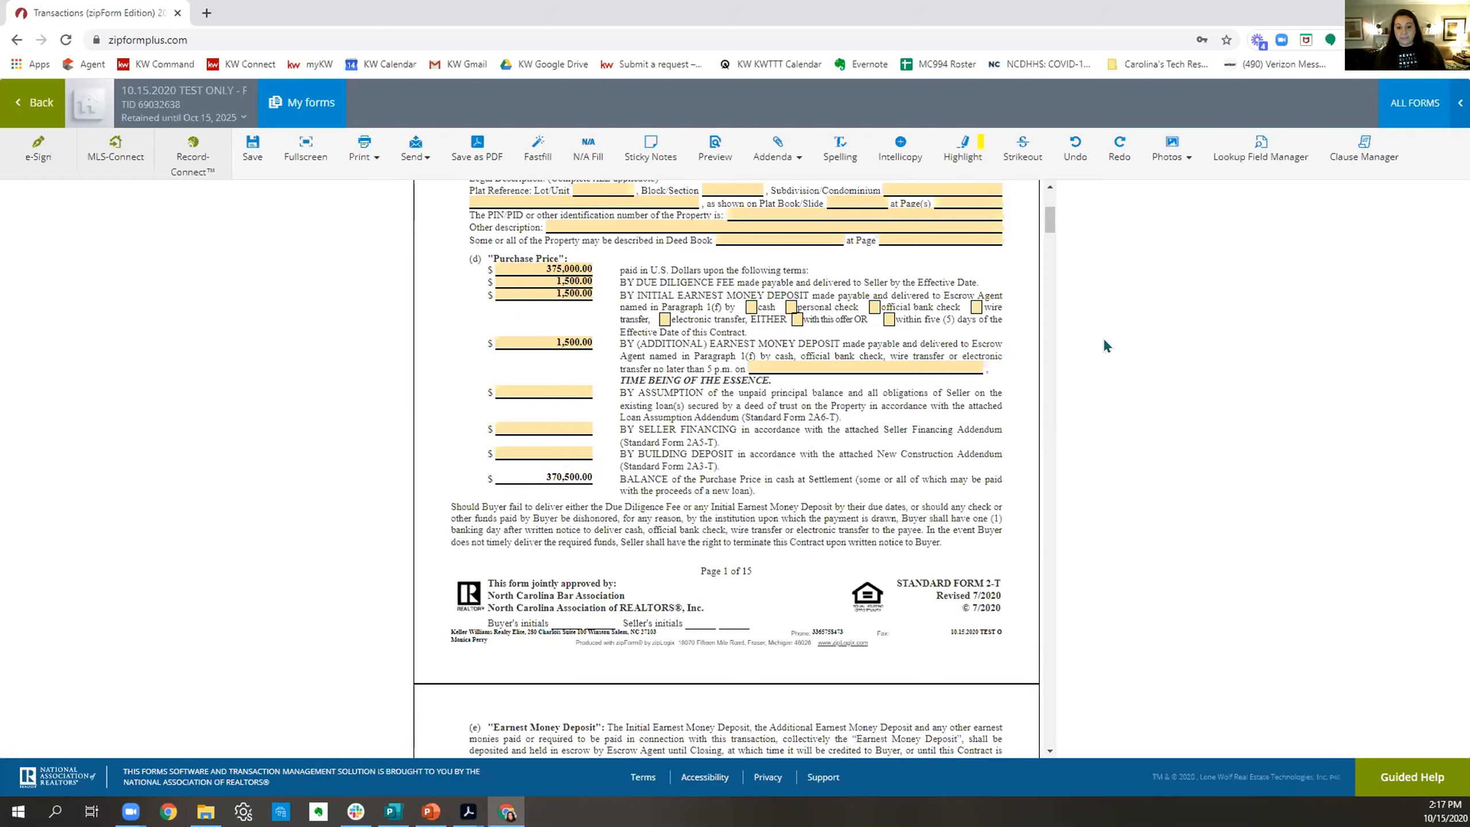
# Choose the escrow agent's law firm; end due diligence October 30, 2020, settlement November 16, 2020
pyautogui.scroll(-8, 1105, 346)
pyautogui.click(699, 462)
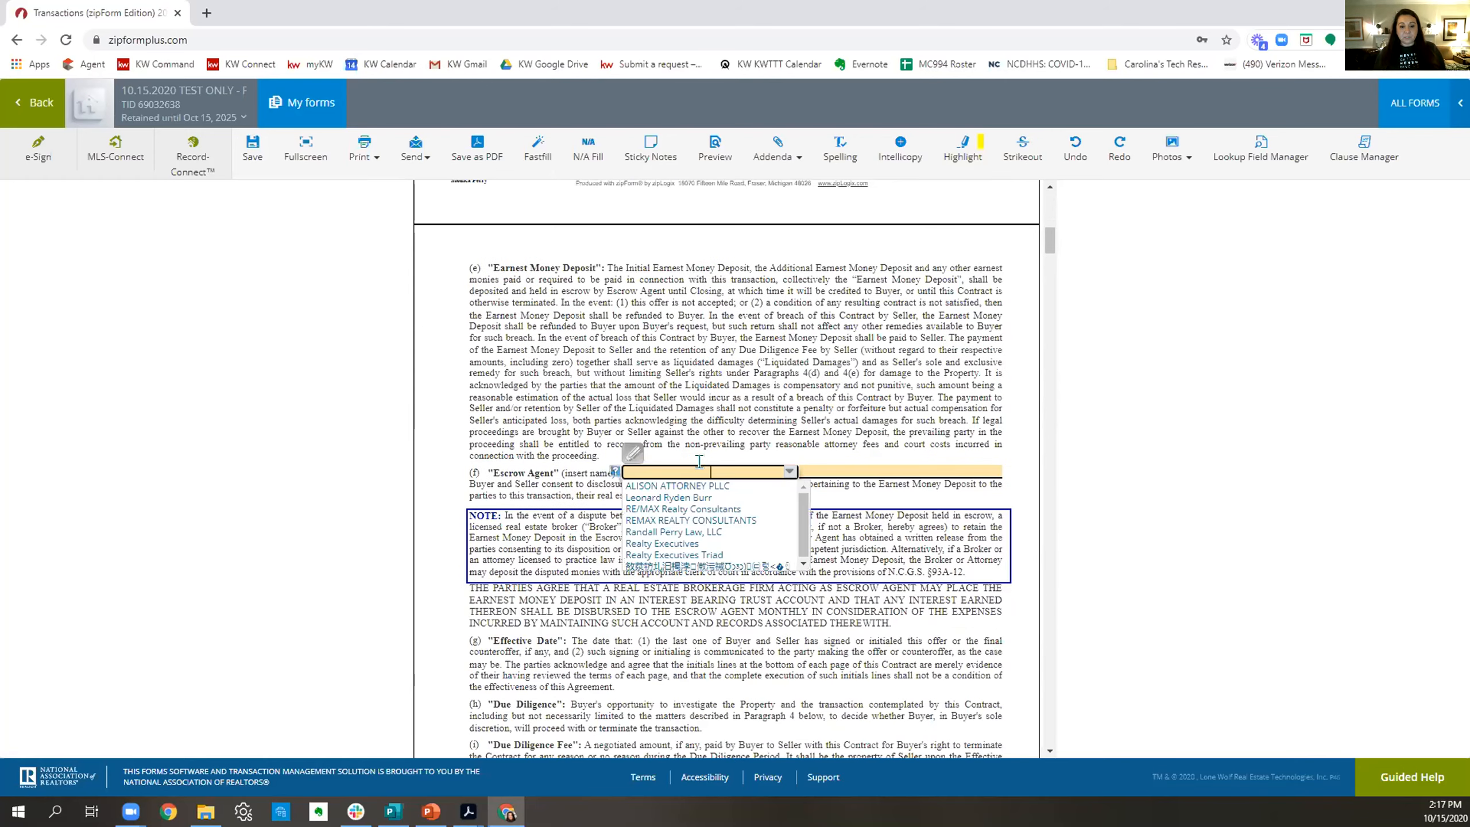
pyautogui.click(695, 532)
pyautogui.scroll(-6, 882, 556)
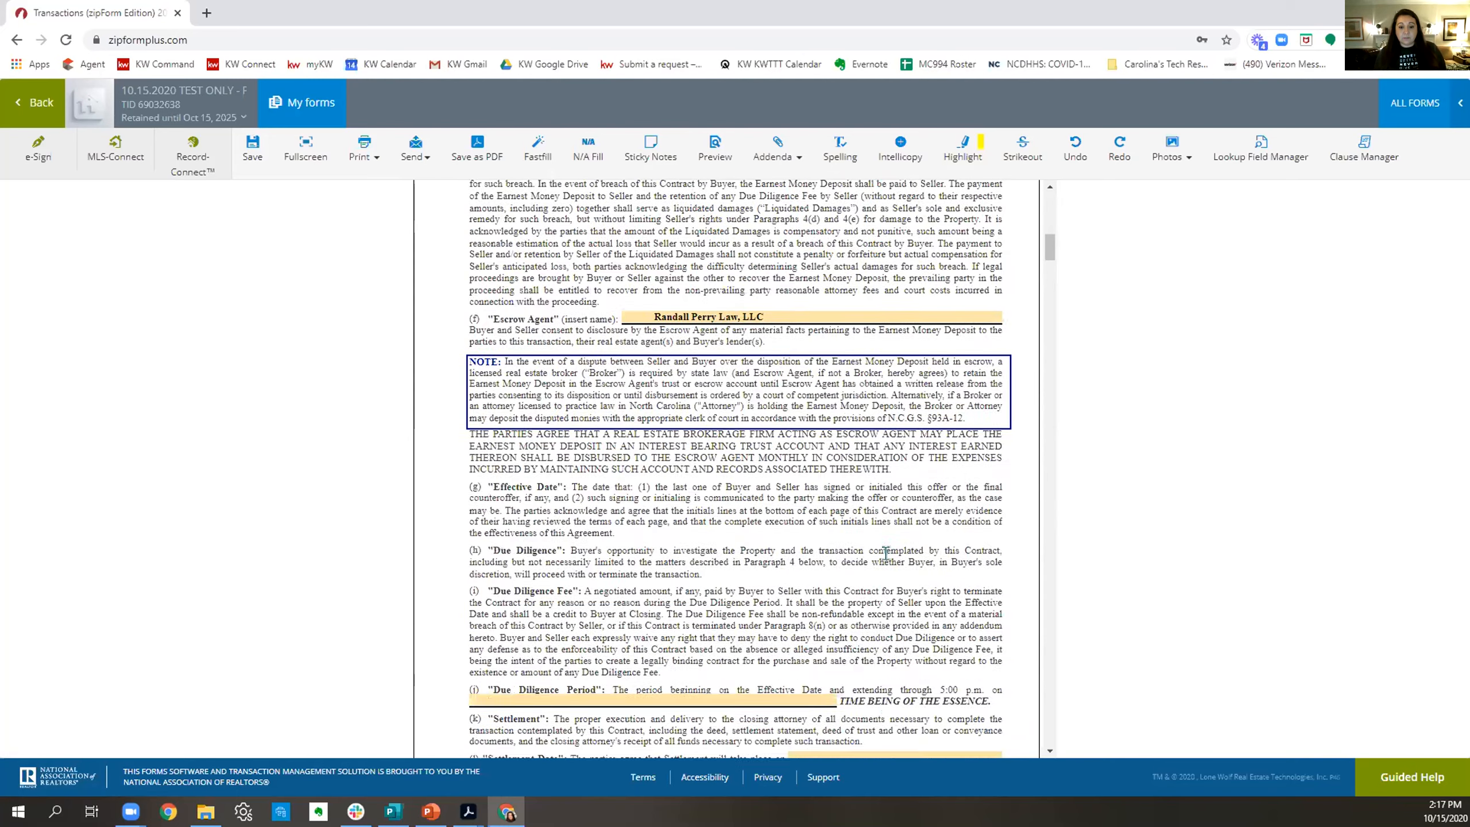
pyautogui.scroll(-2, 892, 564)
pyautogui.click(660, 395)
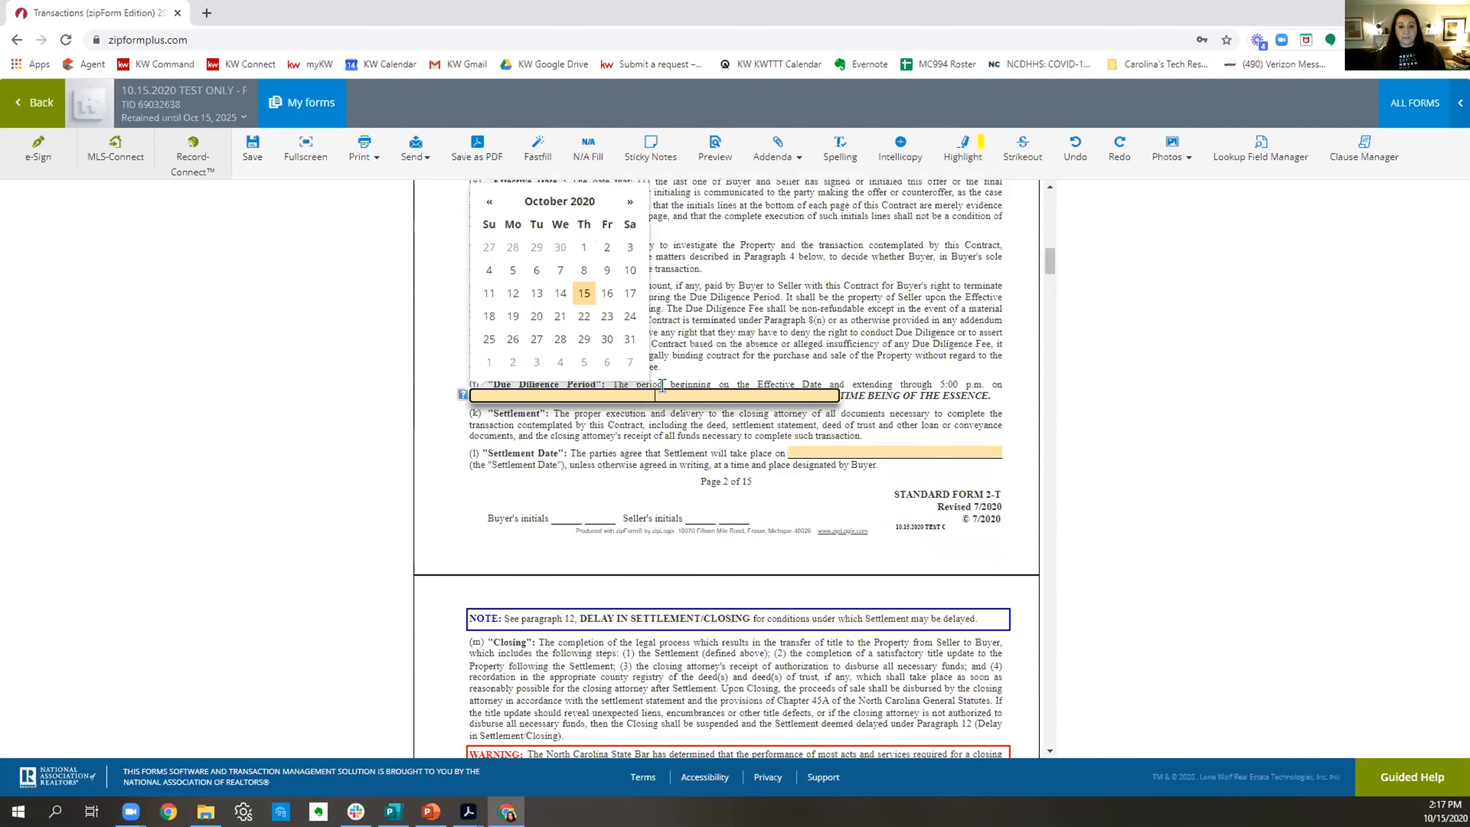
pyautogui.click(606, 339)
pyautogui.click(847, 447)
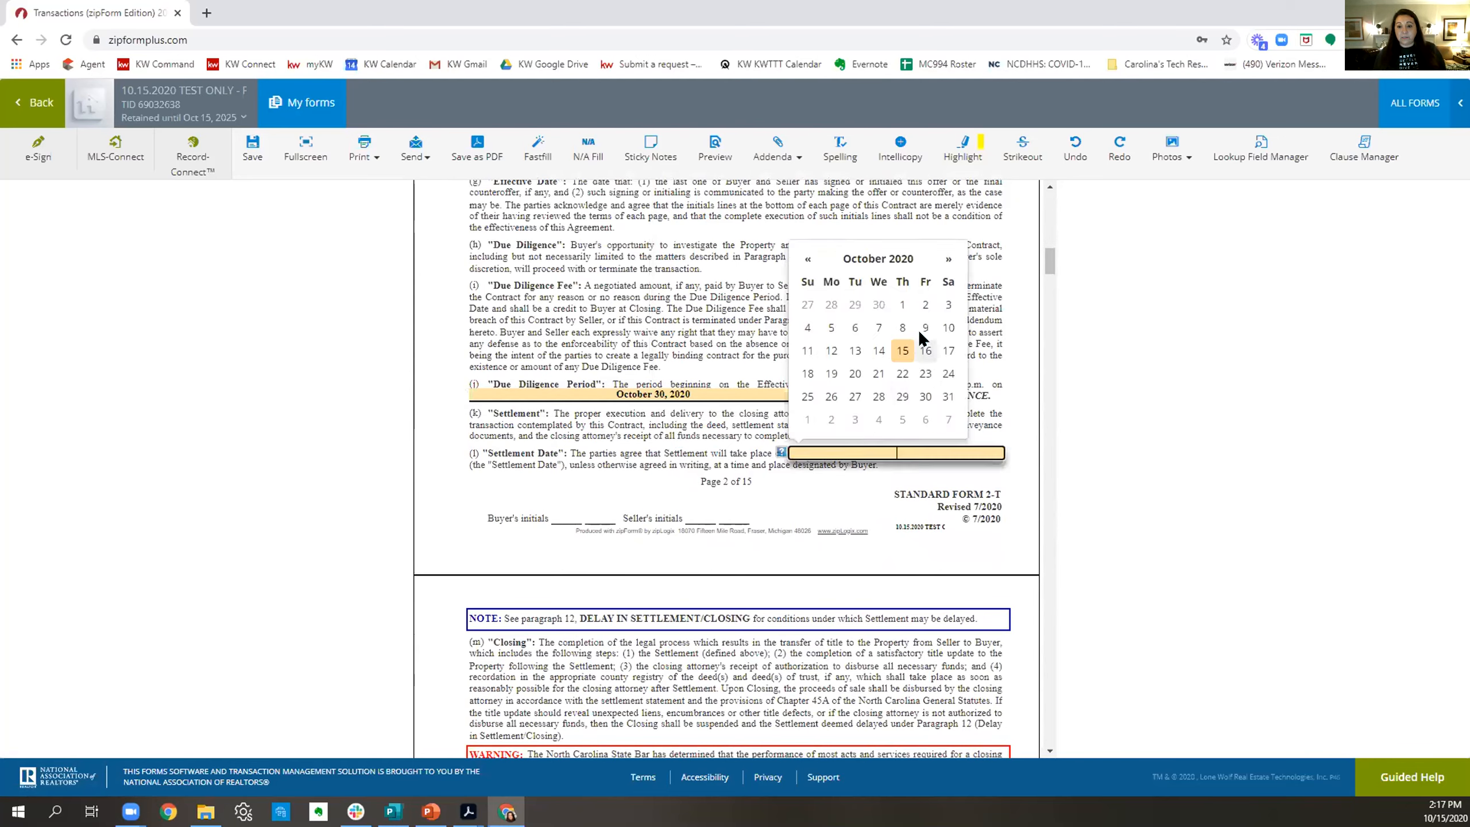
pyautogui.click(947, 259)
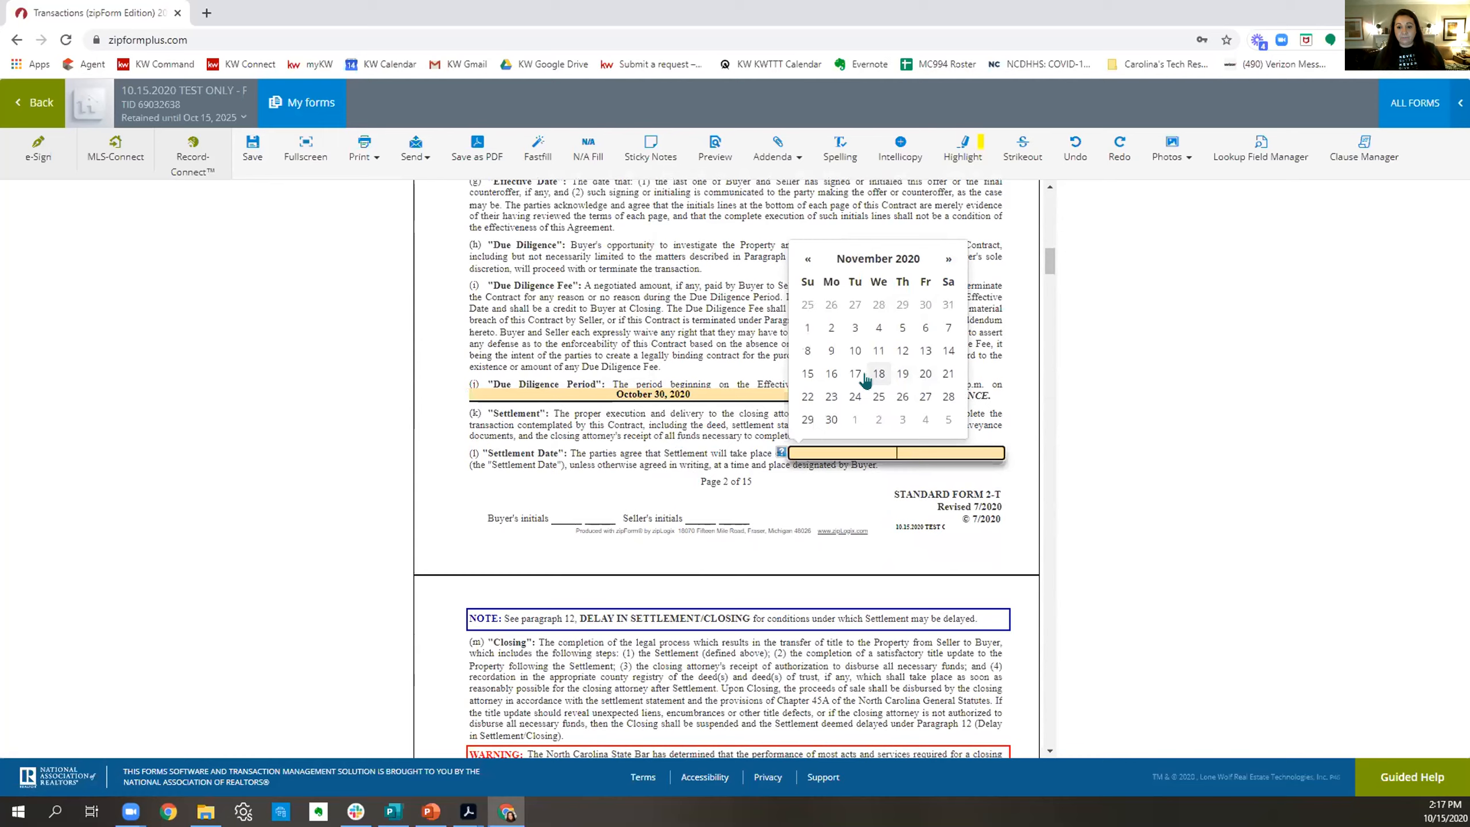
pyautogui.click(831, 373)
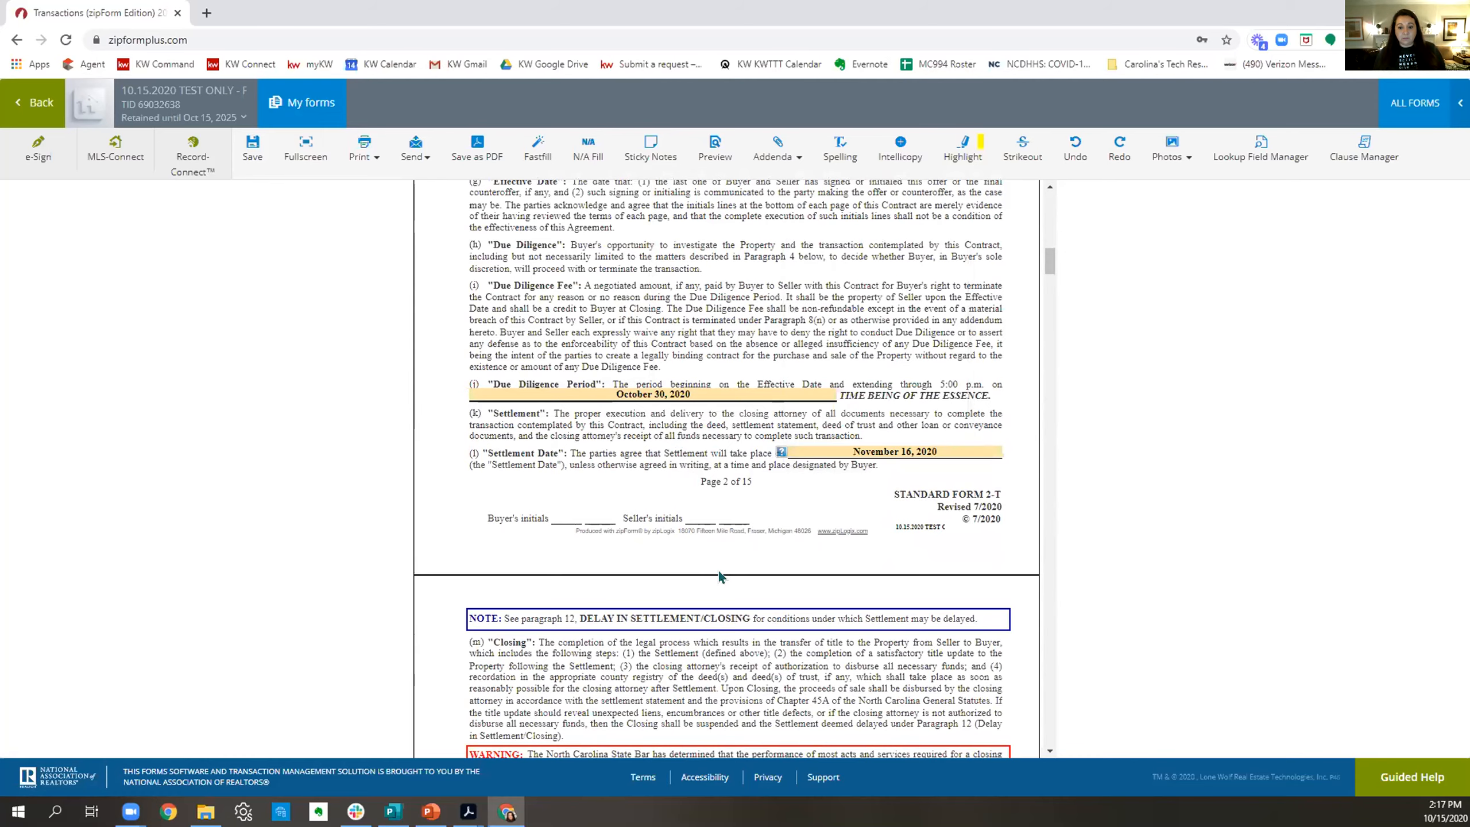
pyautogui.scroll(-5, 738, 521)
# Mark the residential property and mineral/oil rights disclosures as received
pyautogui.scroll(-20, 921, 527)
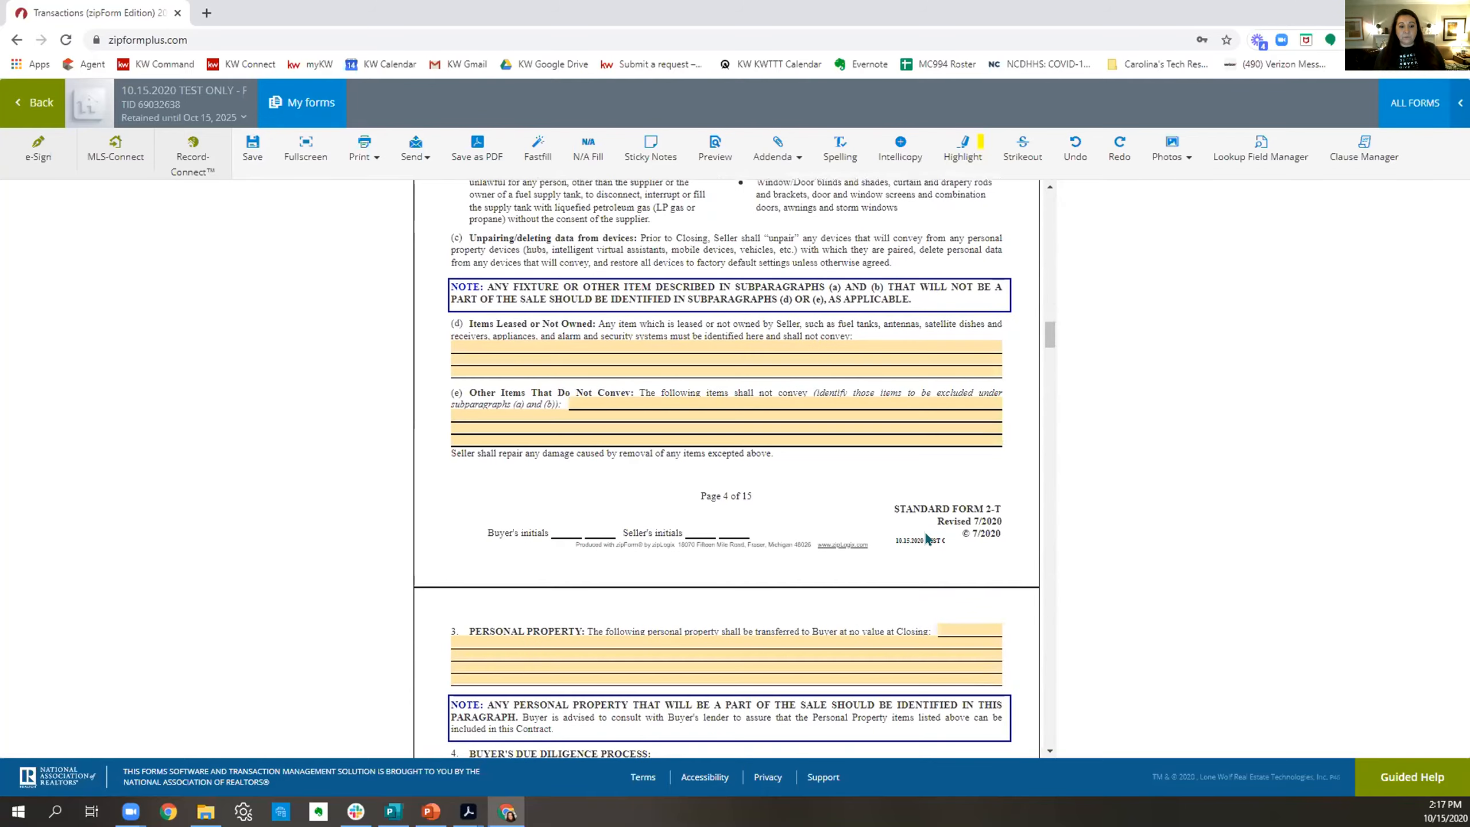
pyautogui.scroll(-5, 926, 539)
pyautogui.scroll(-15, 927, 539)
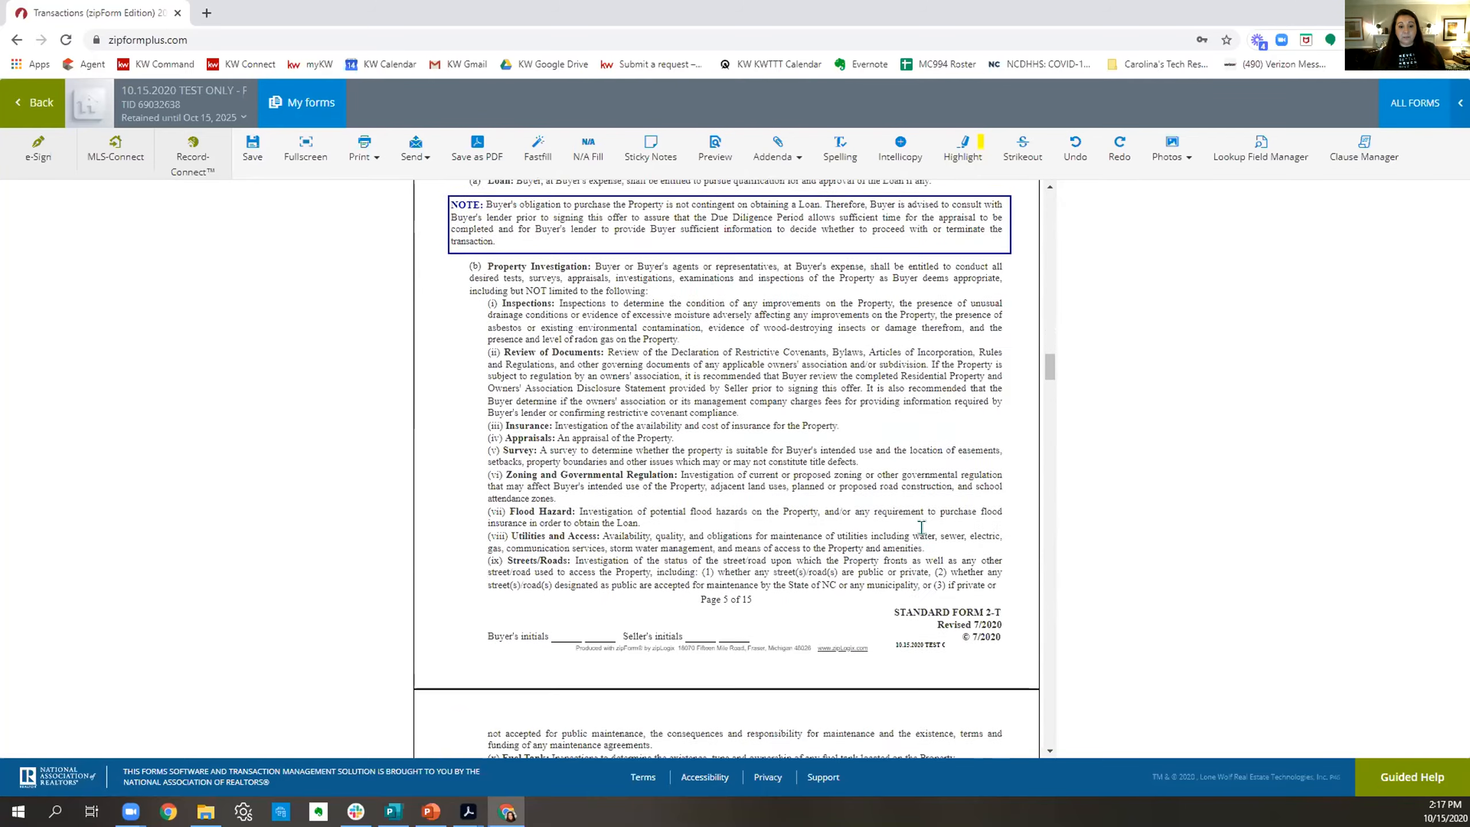
pyautogui.scroll(-6, 922, 528)
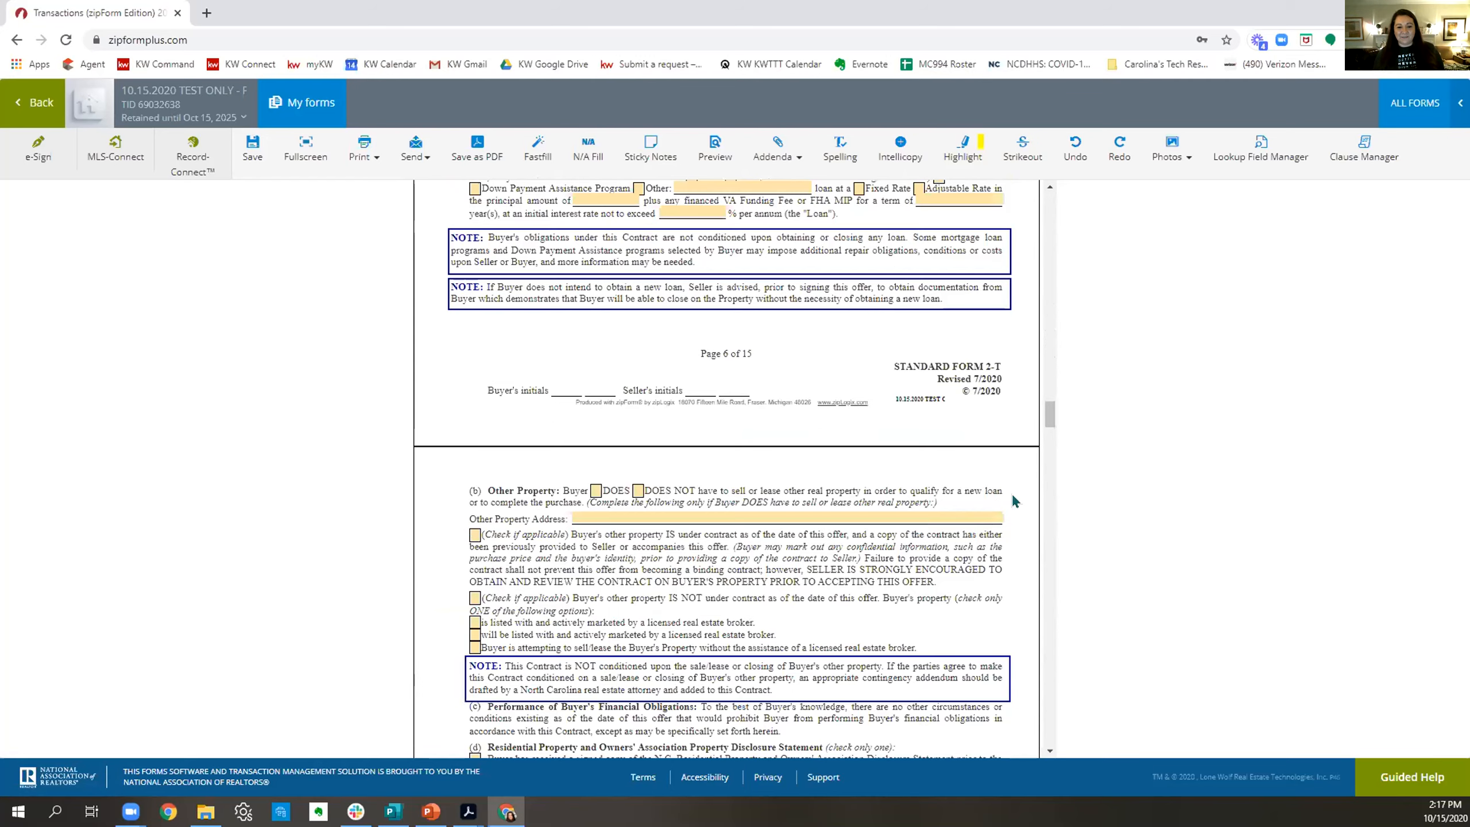
pyautogui.scroll(-8, 922, 527)
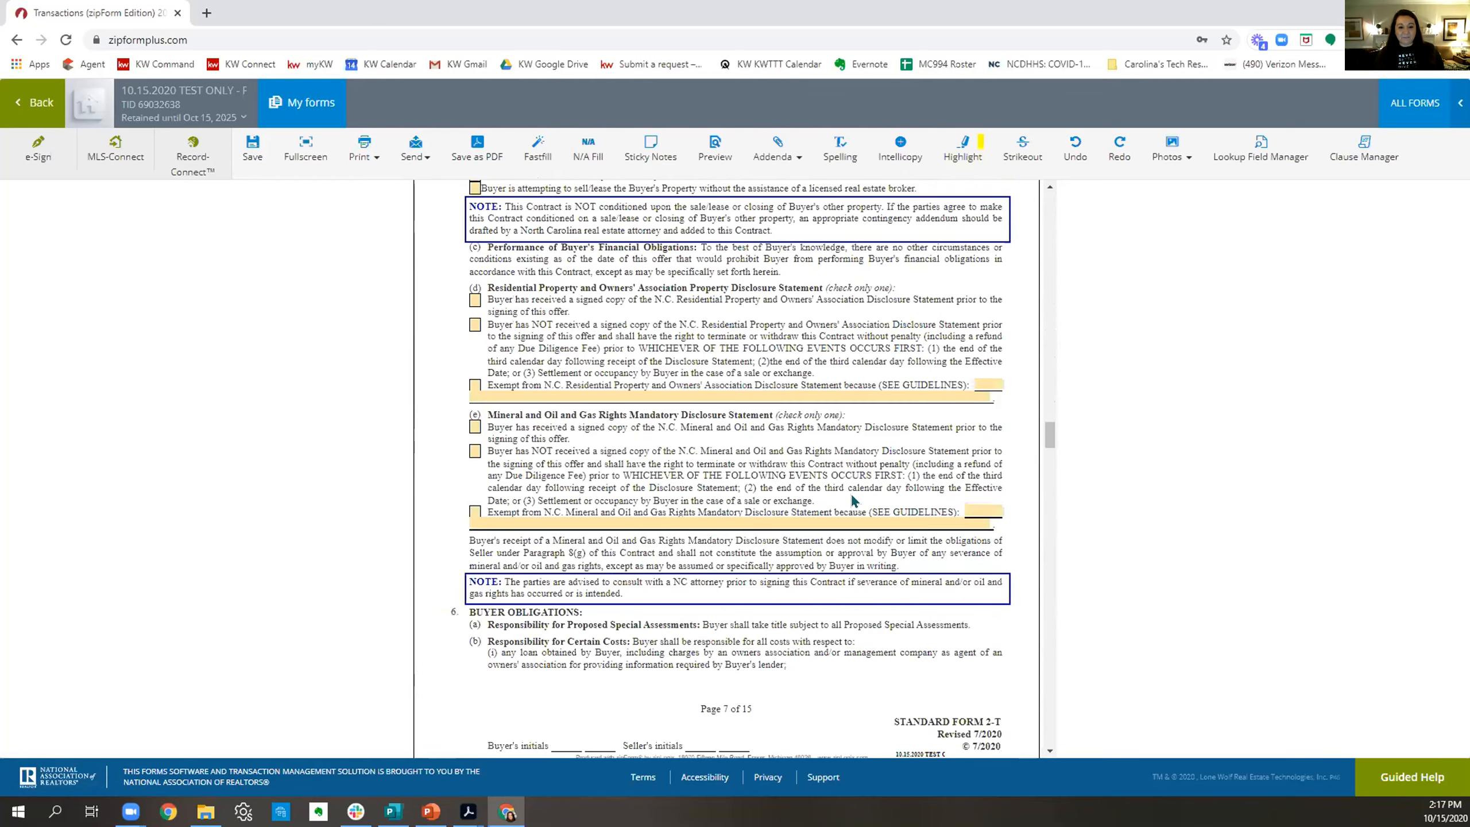
pyautogui.click(475, 300)
pyautogui.click(474, 428)
# Make paragraph 8(h)'s deed out to both buyers, fixing the last-name typo
pyautogui.scroll(-10, 785, 555)
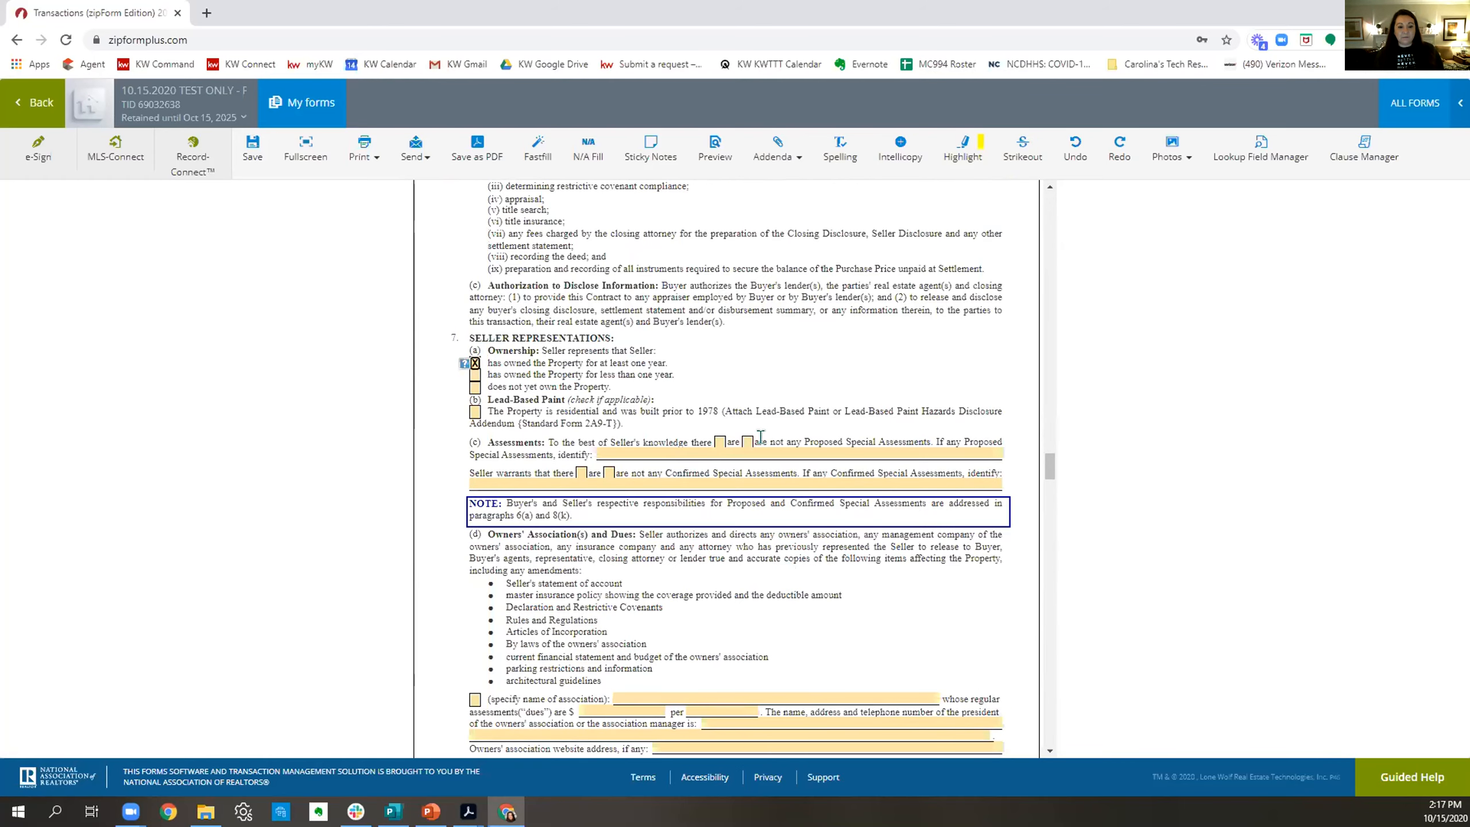
pyautogui.scroll(-5, 761, 438)
pyautogui.scroll(-20, 802, 436)
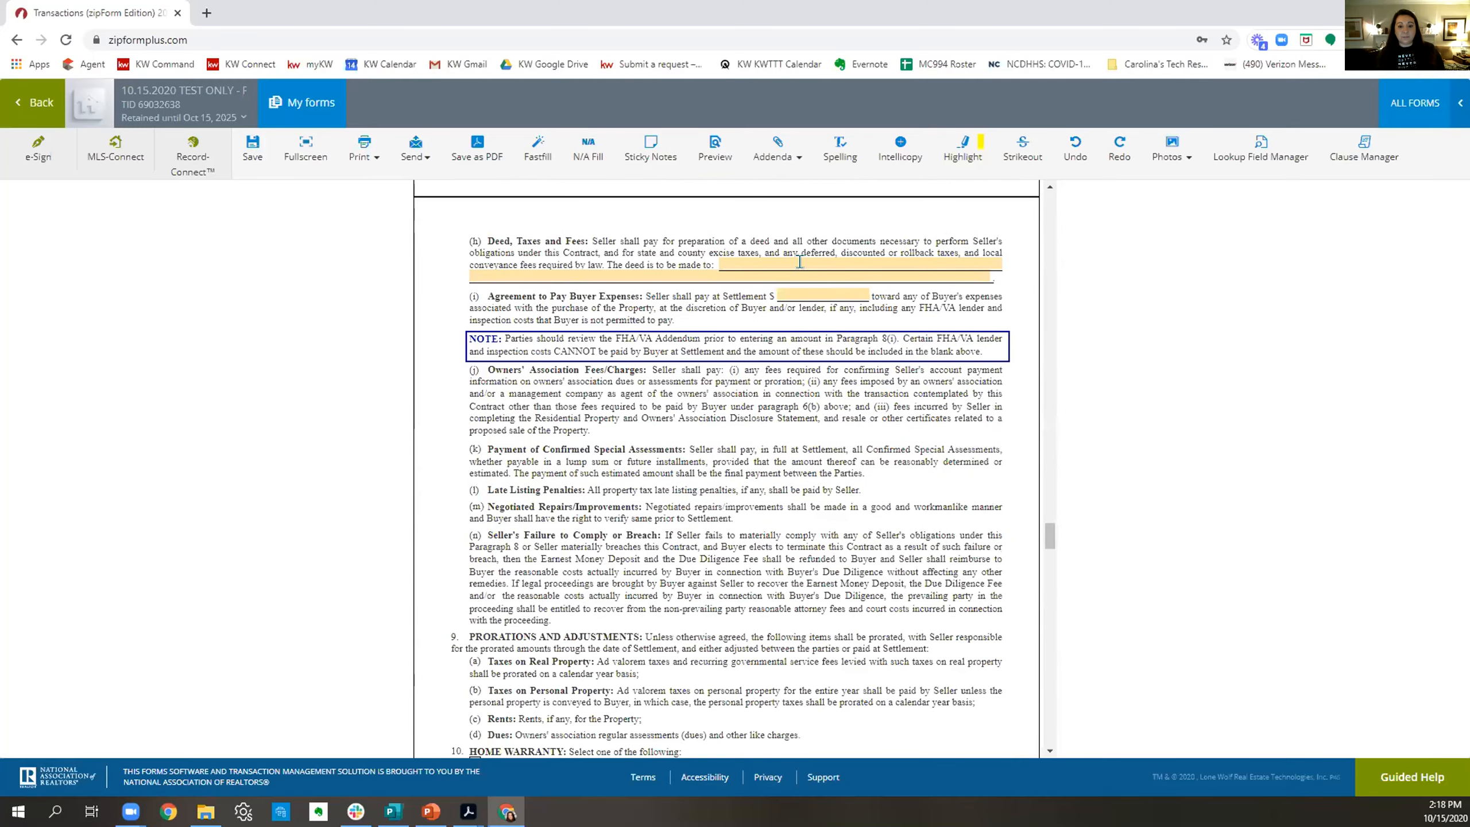
pyautogui.click(798, 263)
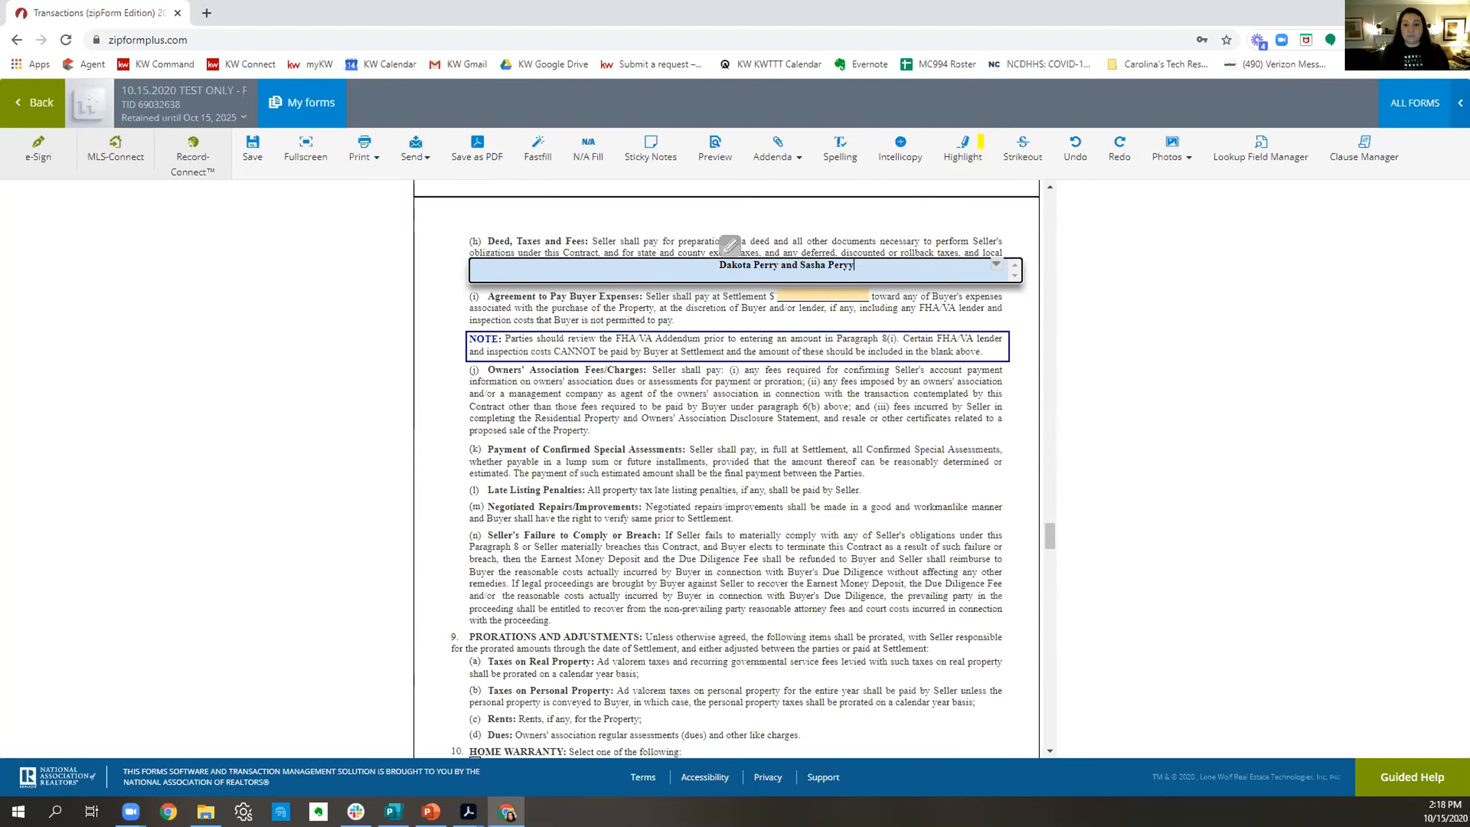
pyautogui.click(780, 521)
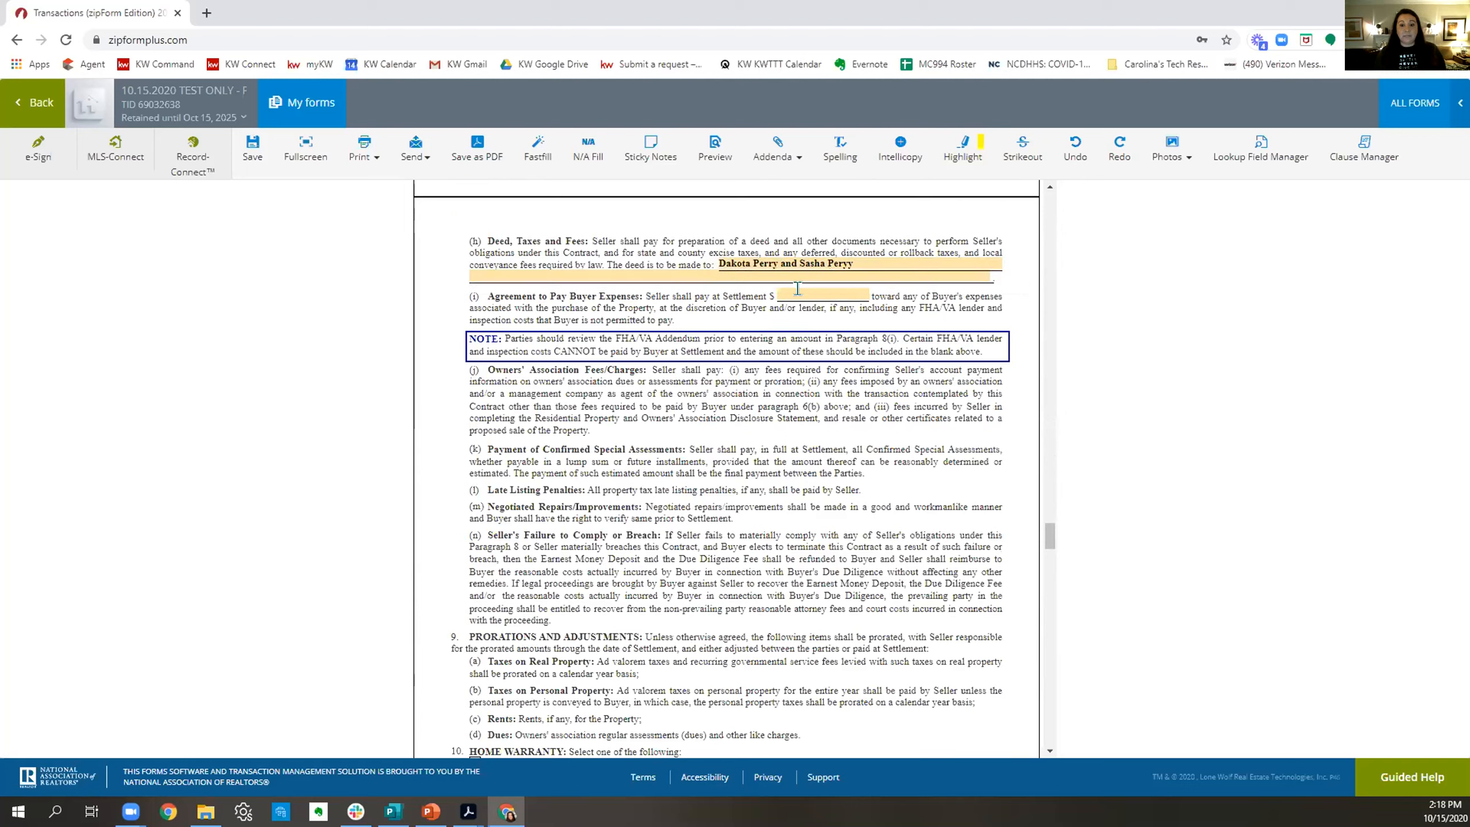
pyautogui.click(836, 256)
pyautogui.press('BackSpace')
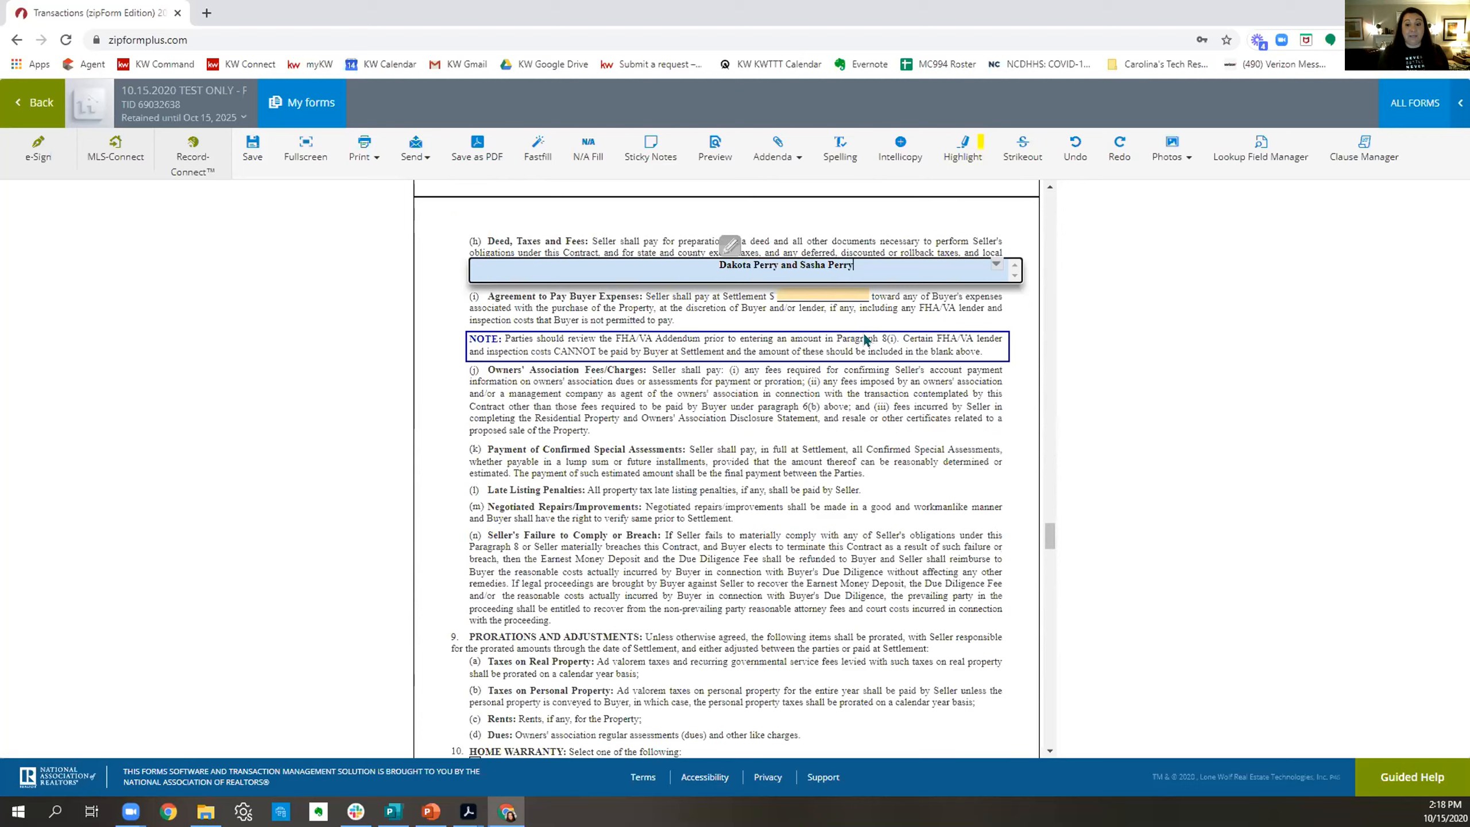
pyautogui.click(798, 385)
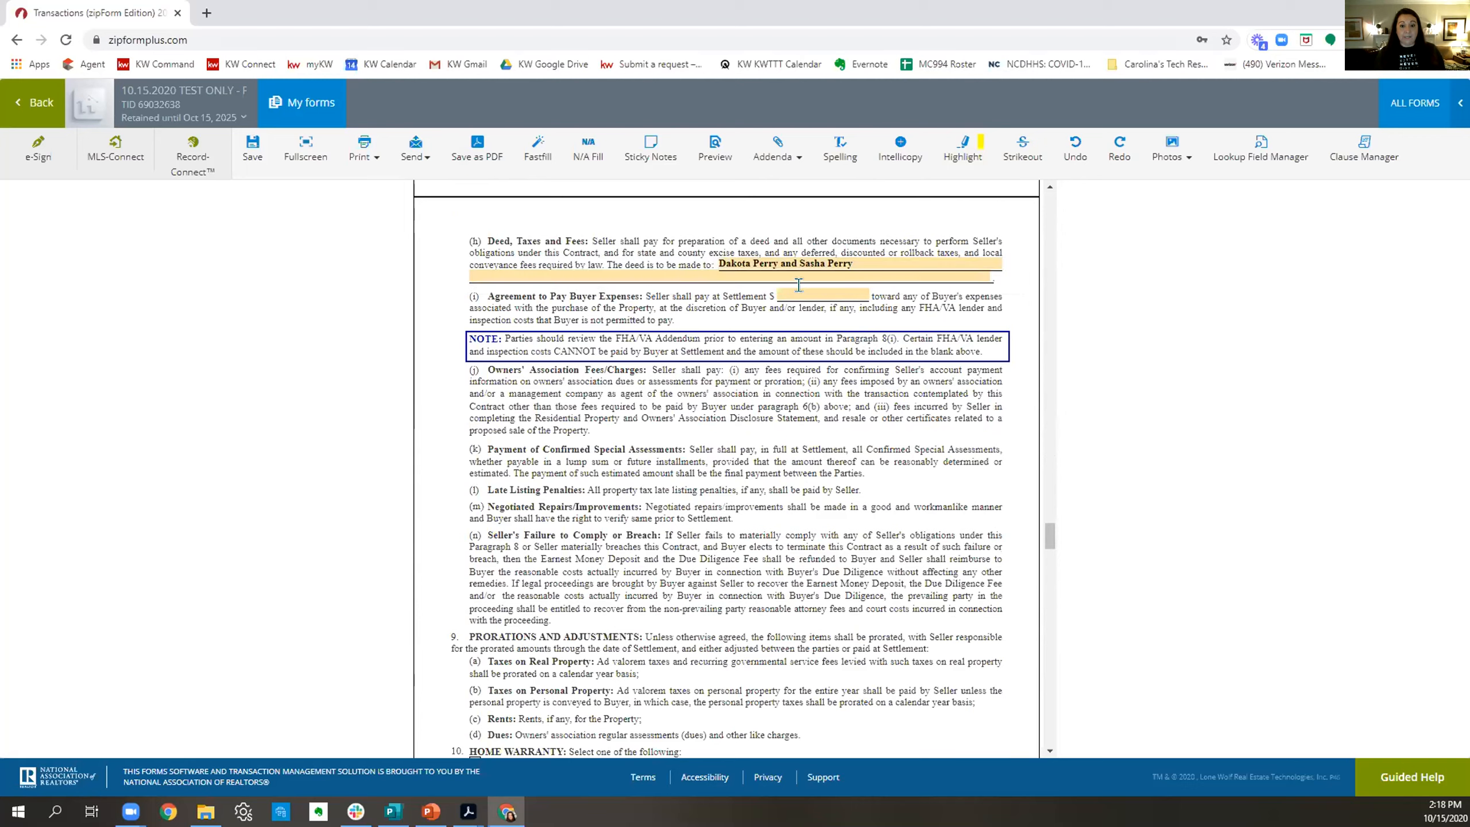
pyautogui.click(798, 294)
pyautogui.scroll(-5, 802, 437)
# Choose no home warranty and enter the listing agent's name as Listing Firm Name
pyautogui.click(475, 380)
pyautogui.scroll(-1, 764, 431)
pyautogui.scroll(-7, 764, 434)
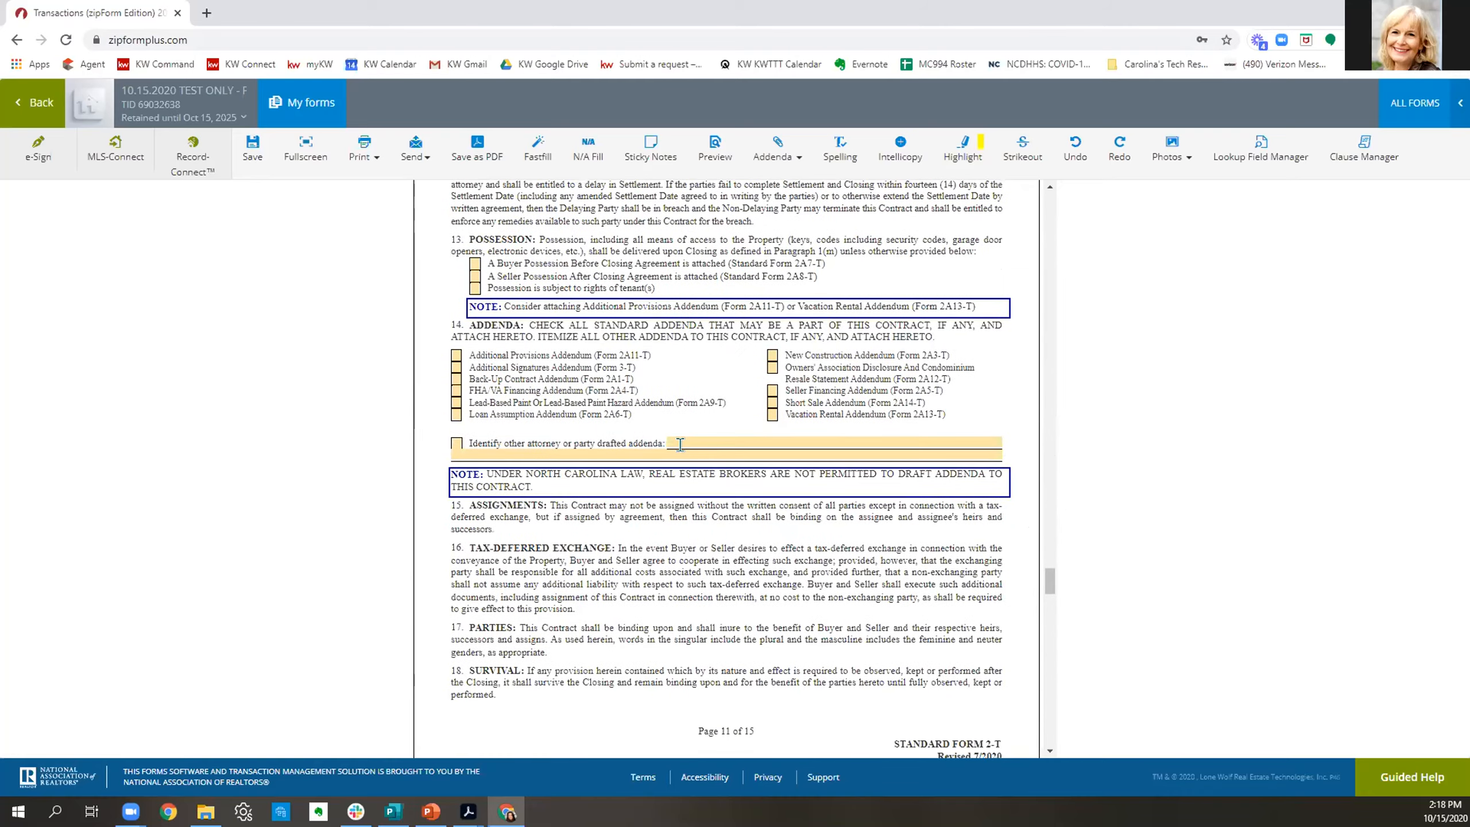
pyautogui.scroll(-20, 851, 385)
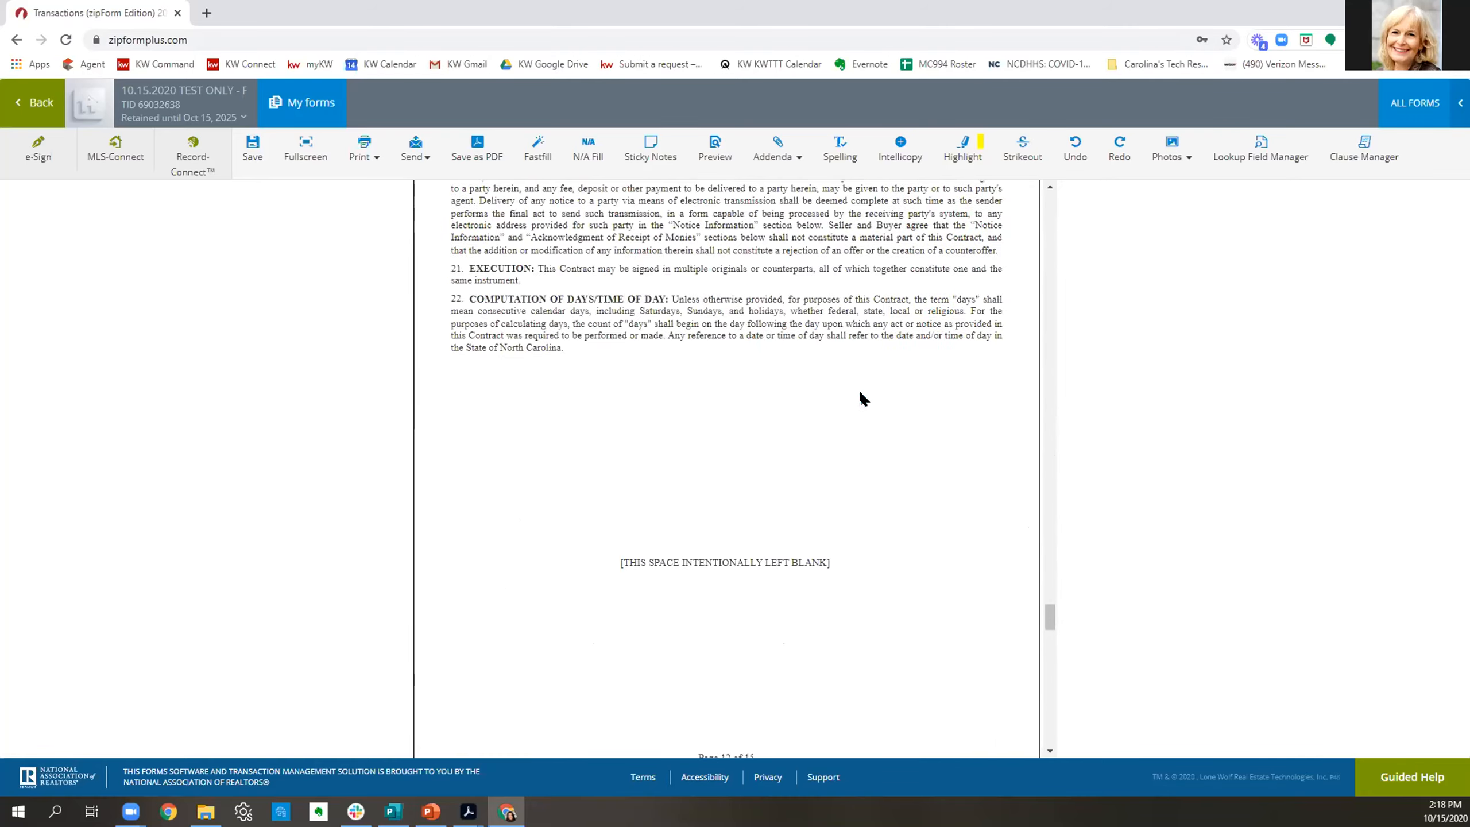
pyautogui.scroll(-11, 860, 394)
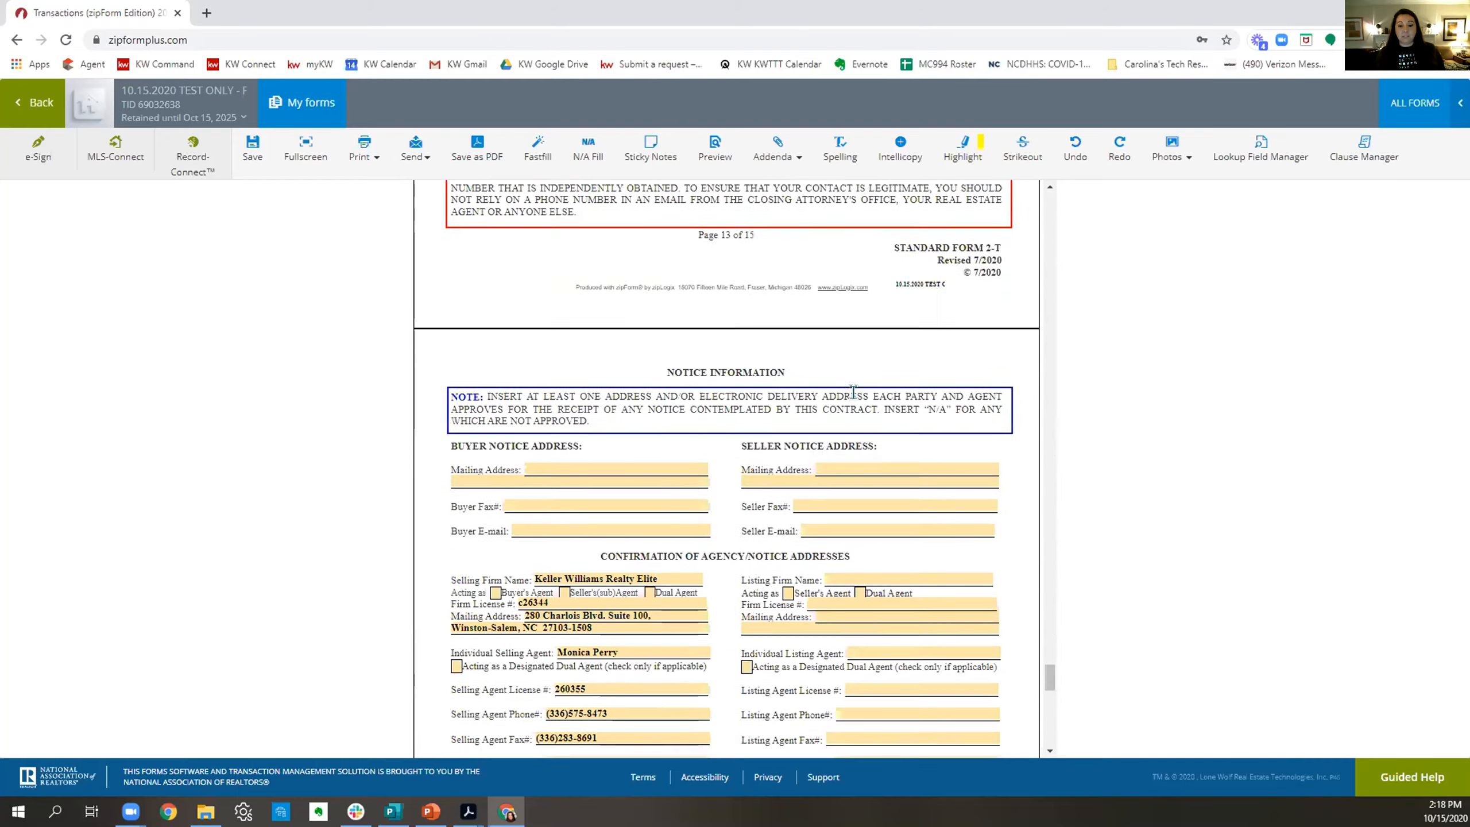
pyautogui.scroll(2, 904, 535)
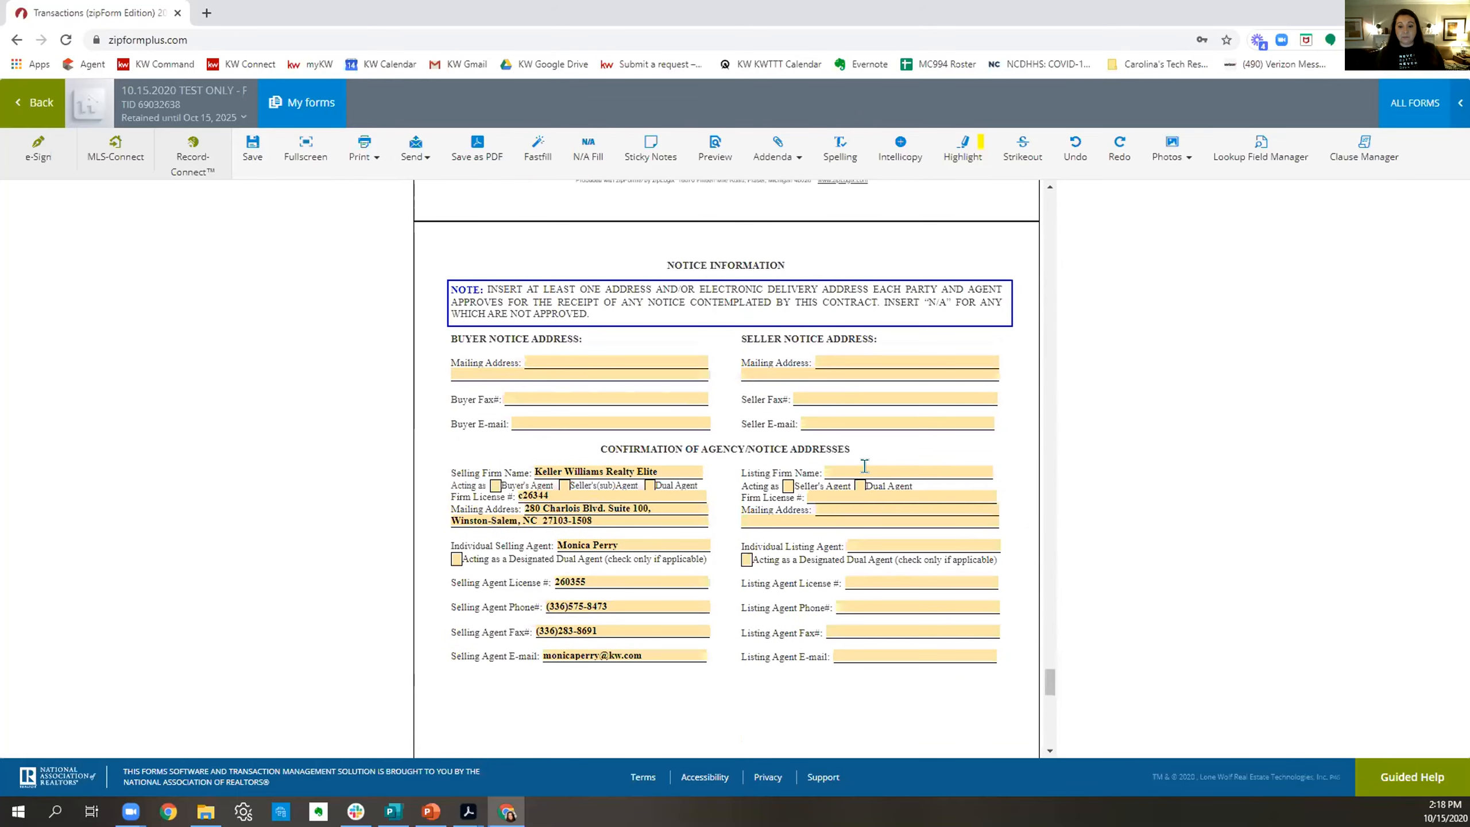
pyautogui.click(865, 472)
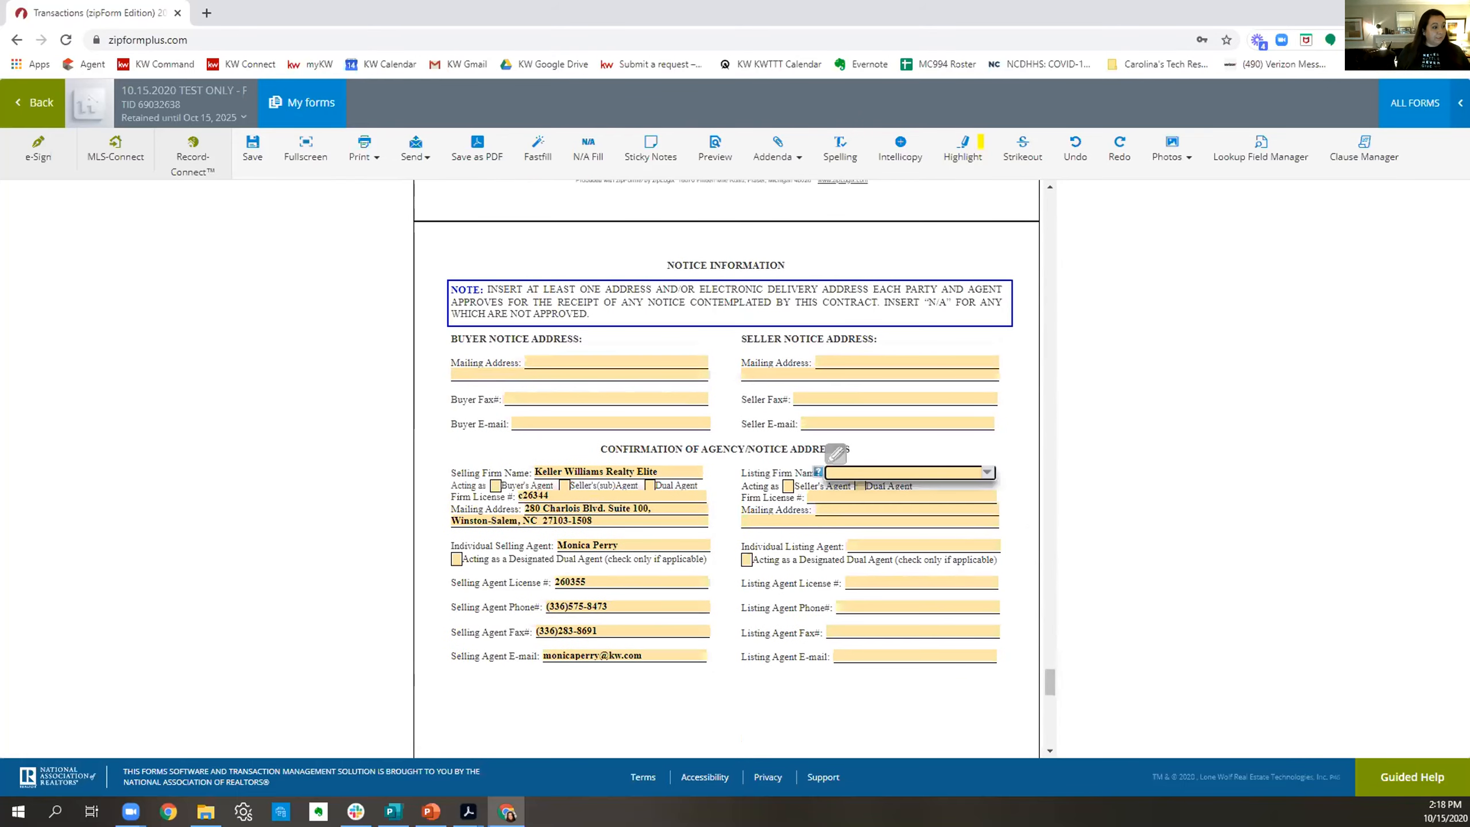
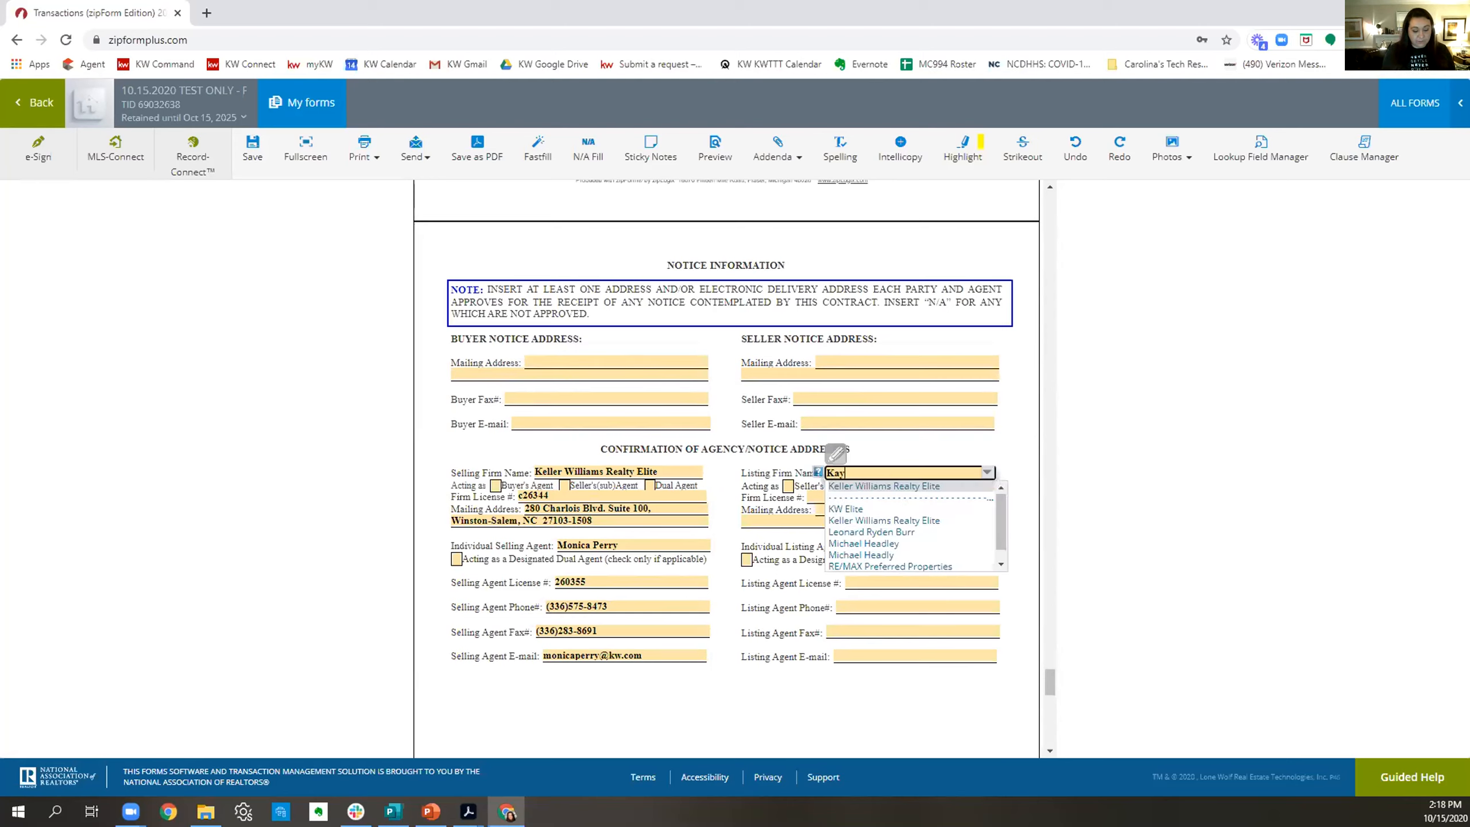
pyautogui.click(967, 419)
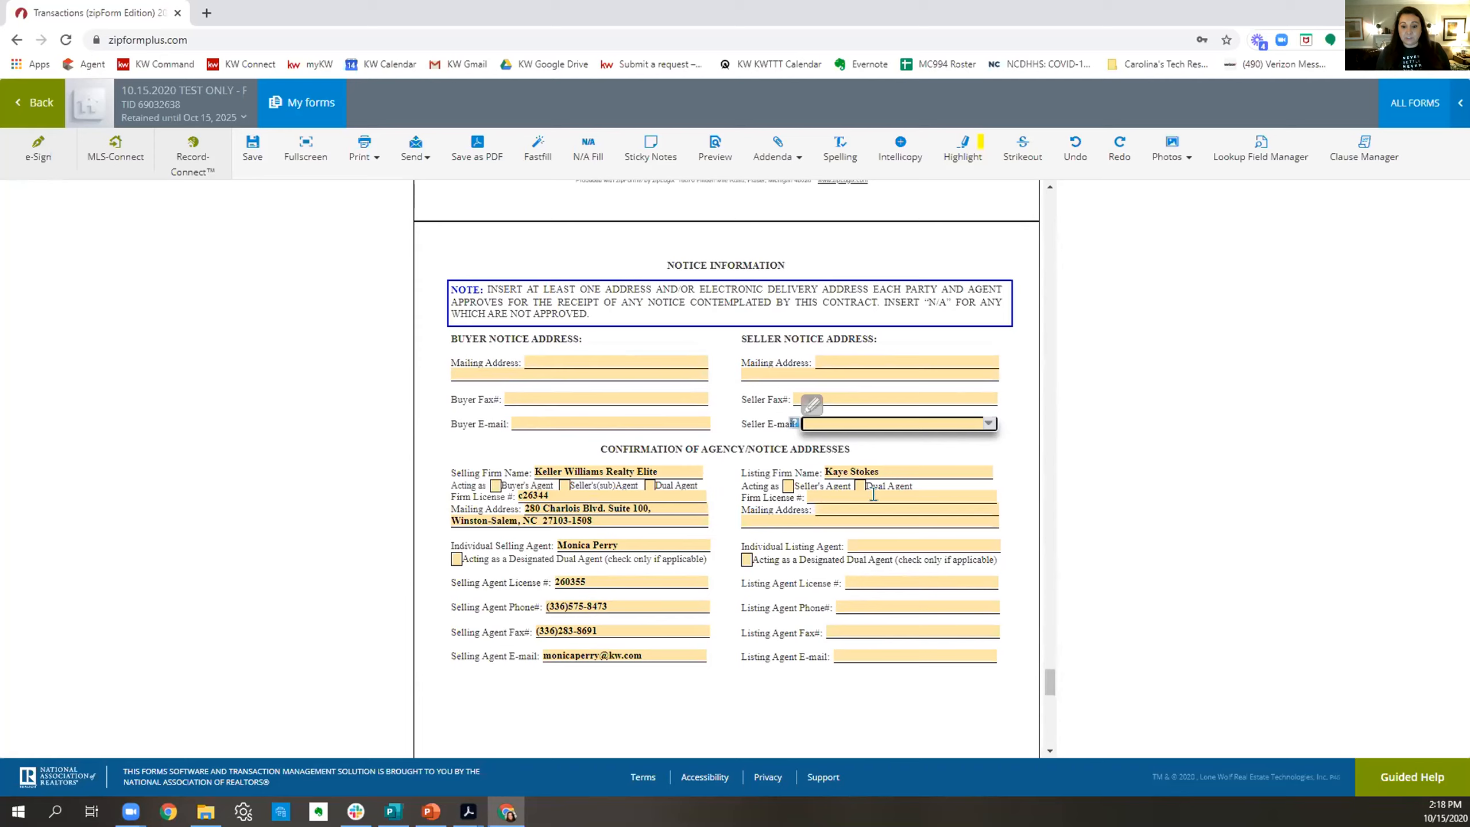
# Mark both selling and listing sides as Dual Agent and pick the listing firm license suggestion
pyautogui.click(786, 487)
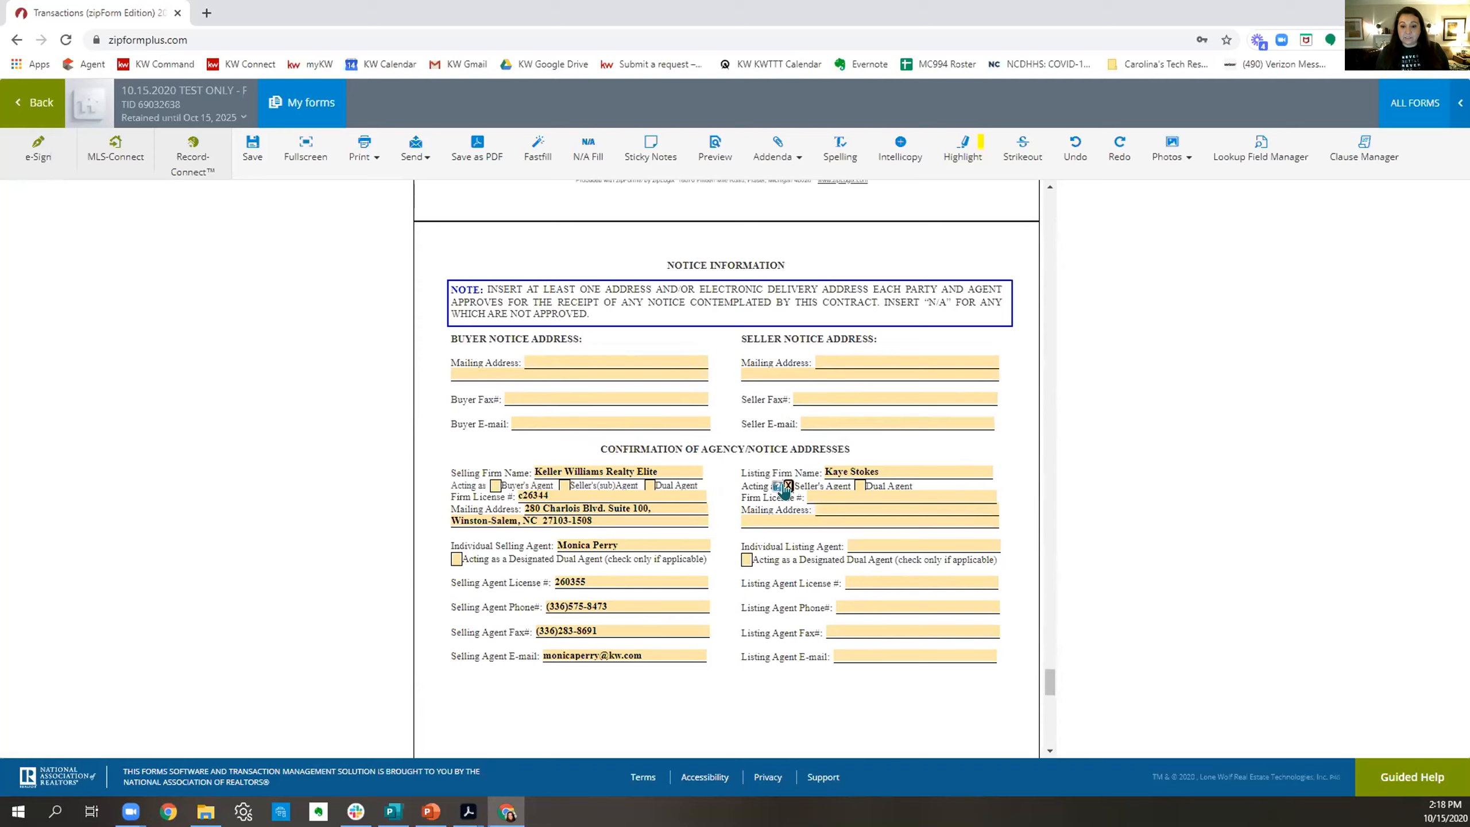
pyautogui.click(861, 488)
pyautogui.click(650, 487)
pyautogui.click(815, 496)
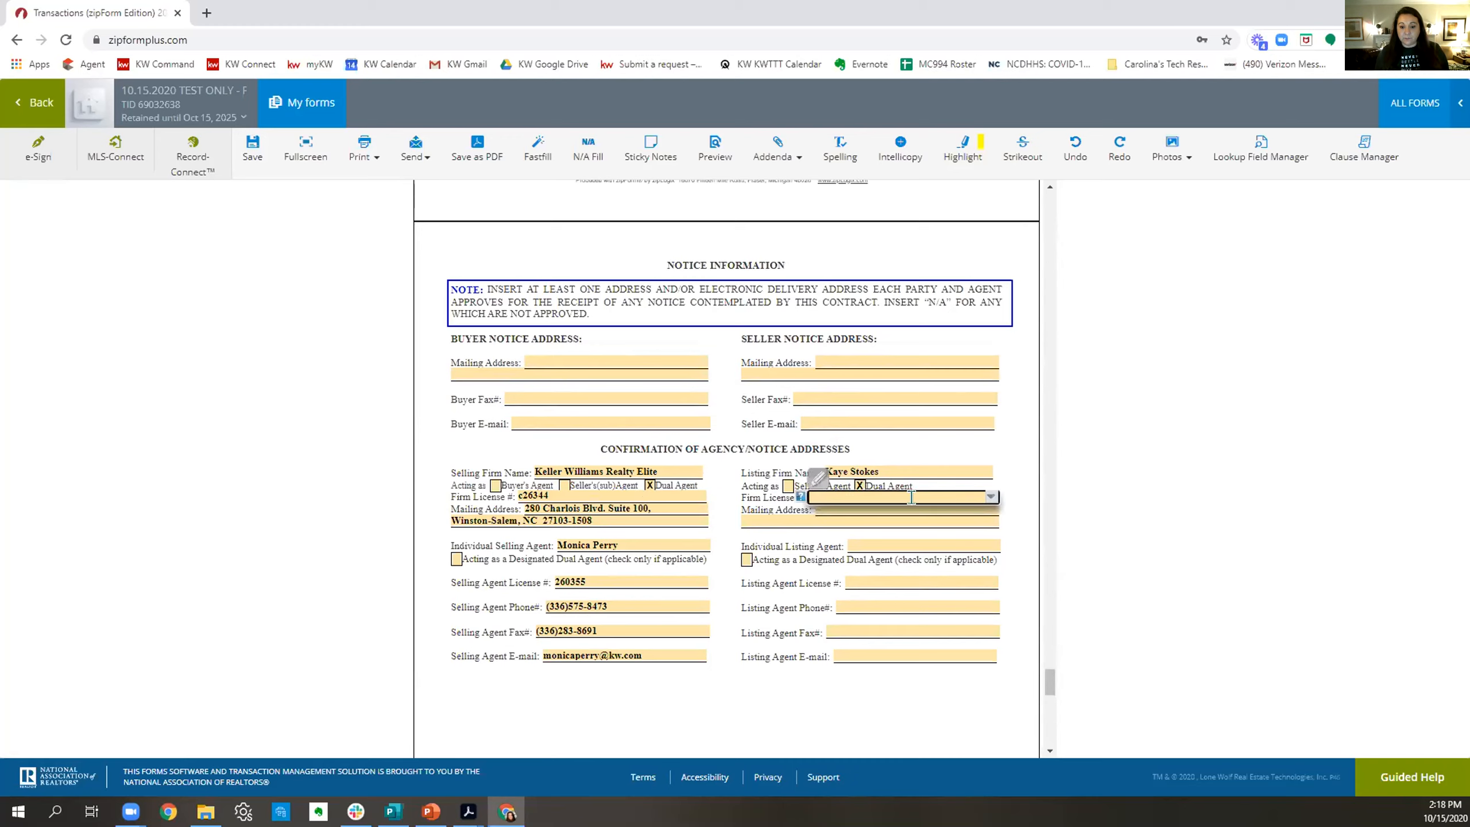
pyautogui.write('c26')
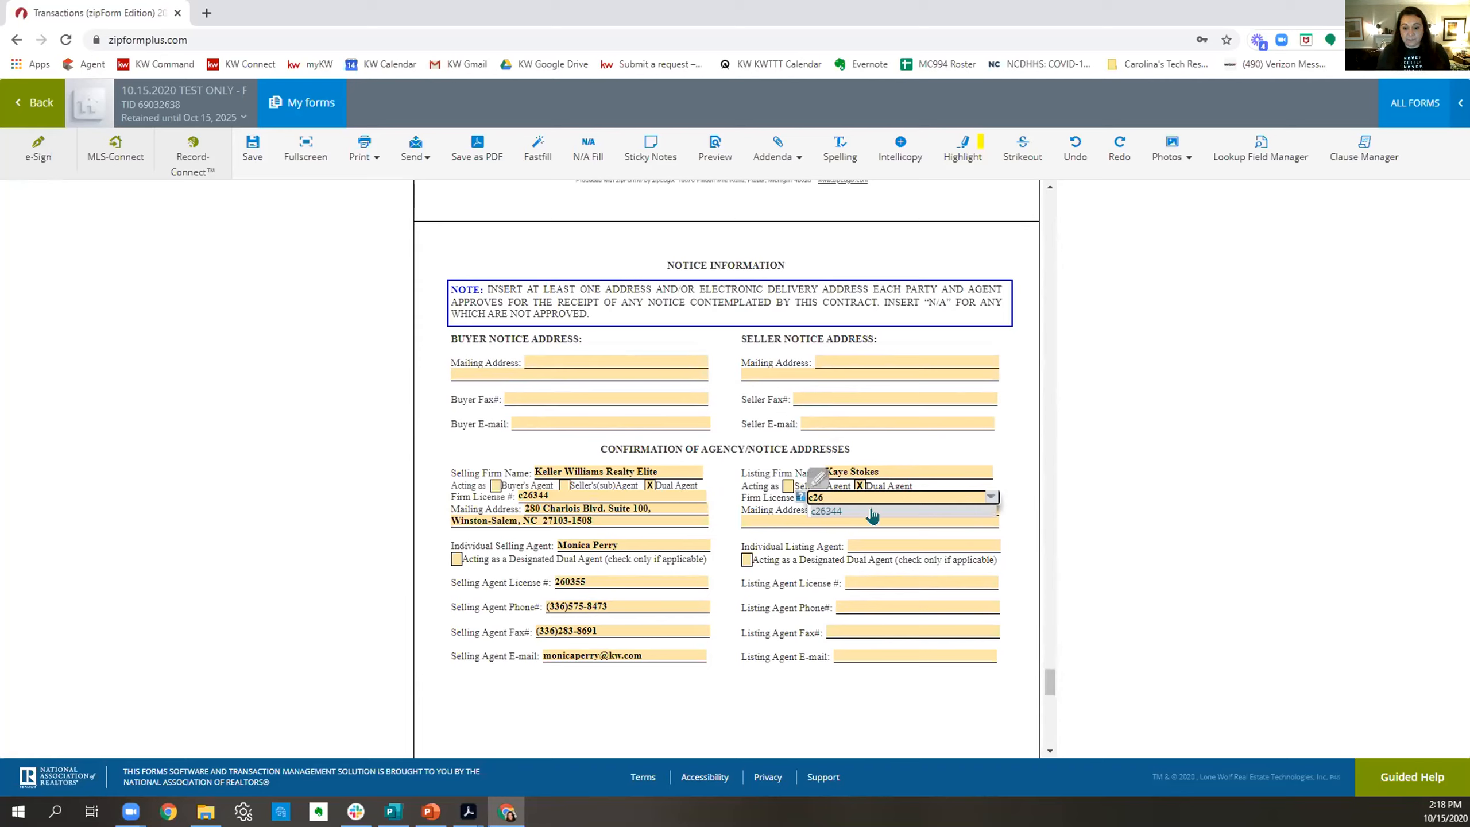
pyautogui.click(871, 512)
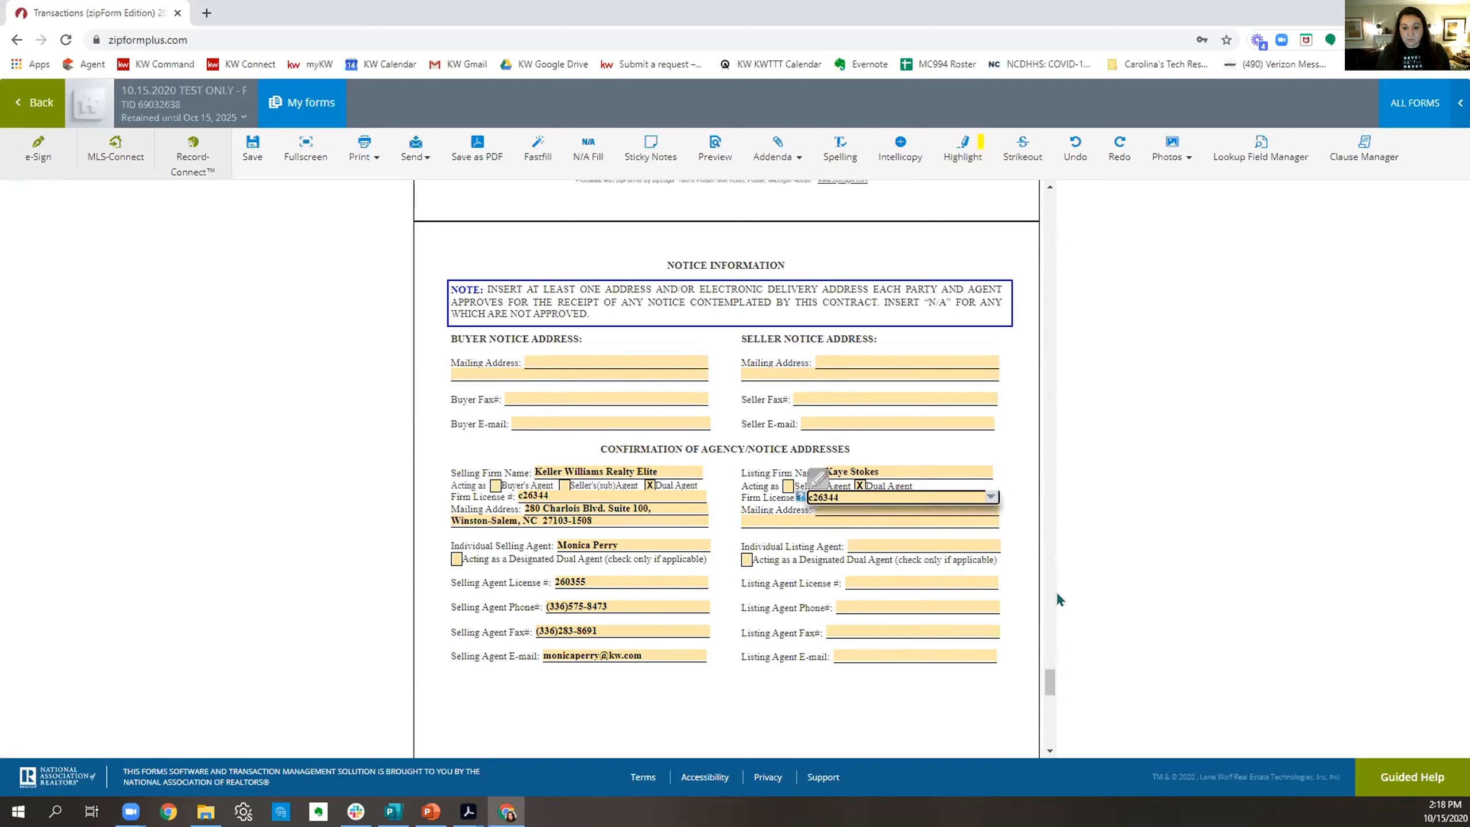
pyautogui.click(831, 514)
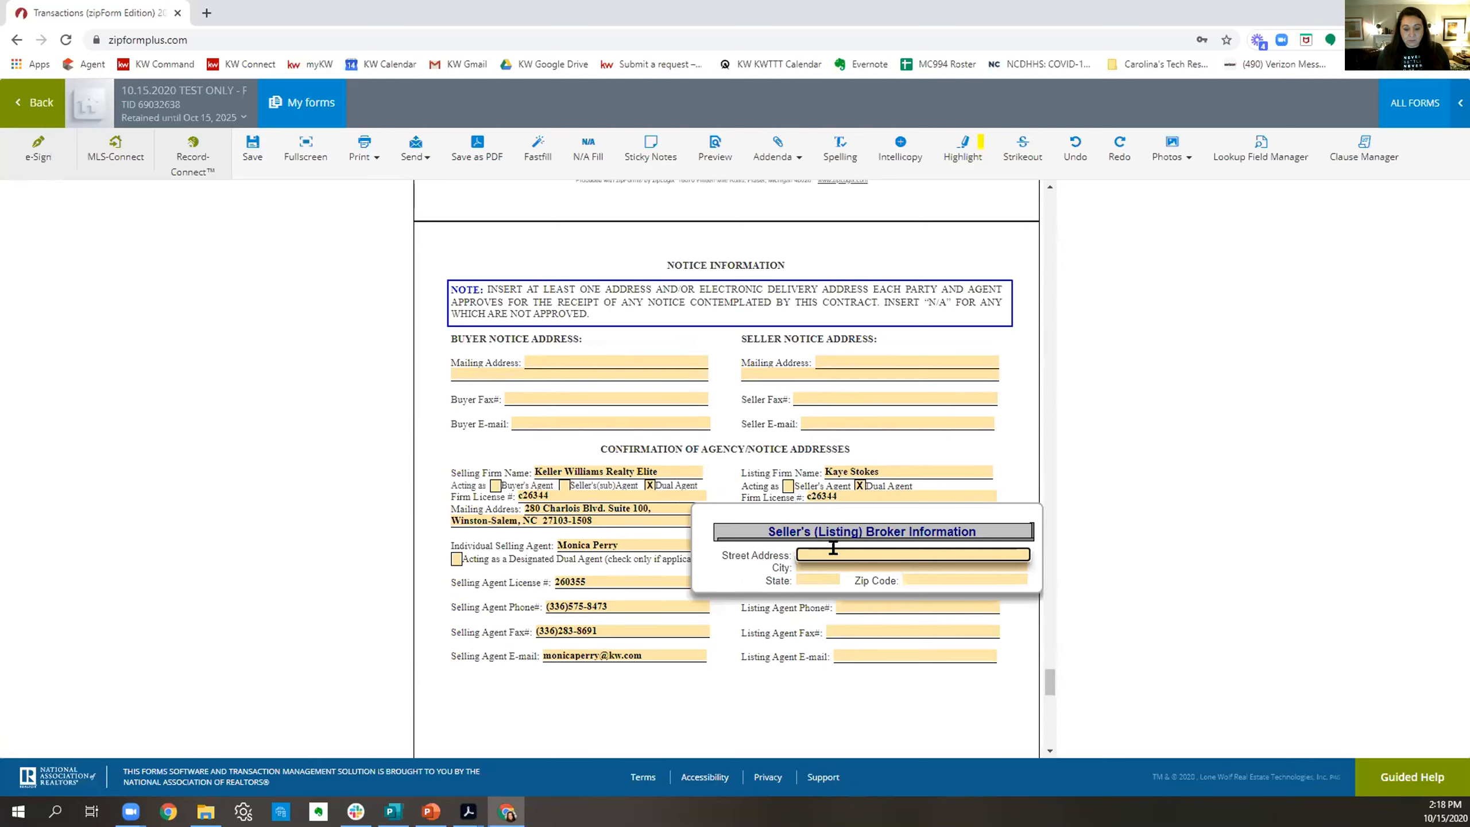
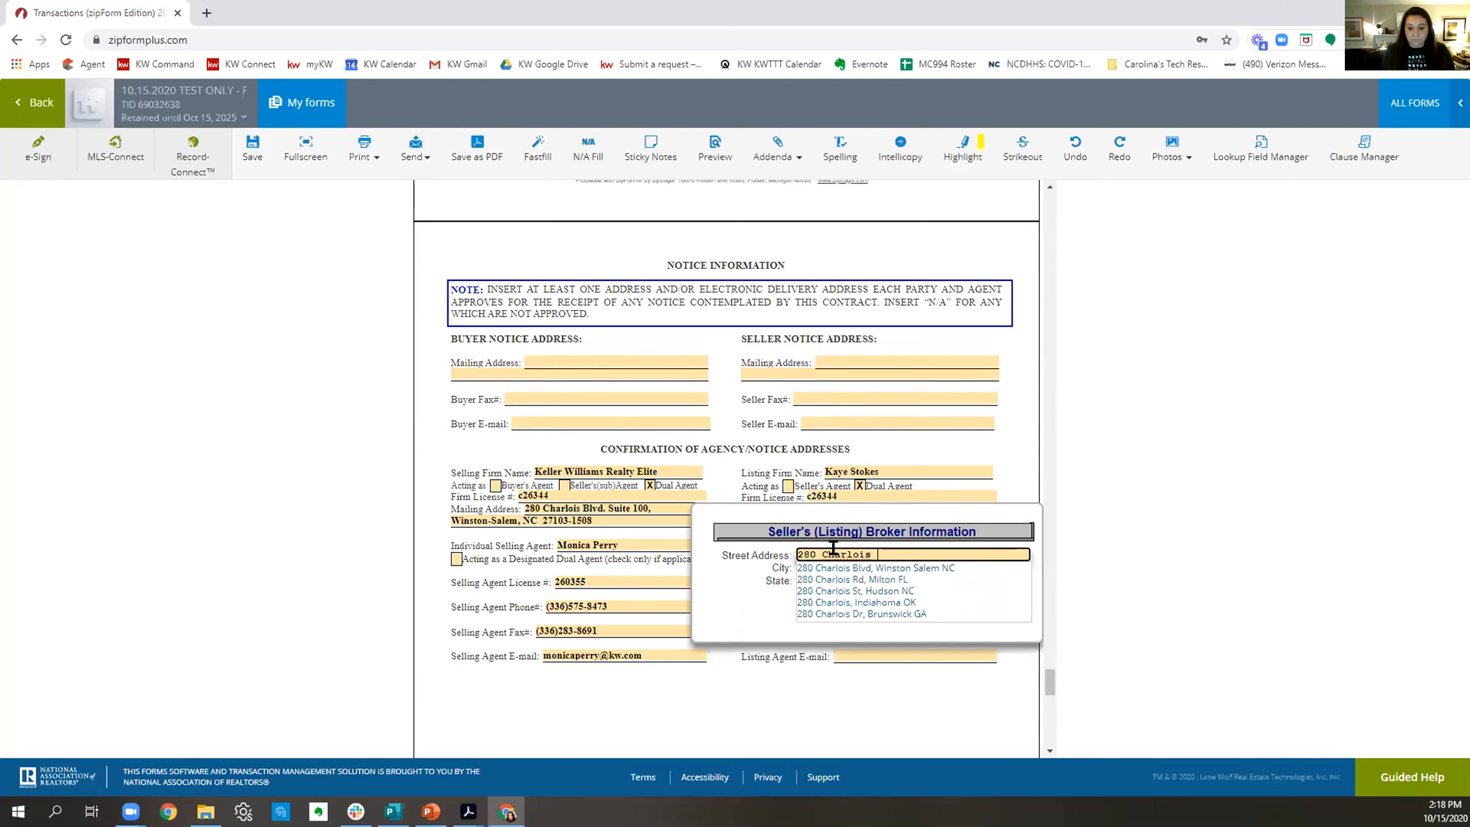
# Fill the listing mailing address from the verified suggestion and move the agent's name to Individual Listing Agent
pyautogui.click(856, 569)
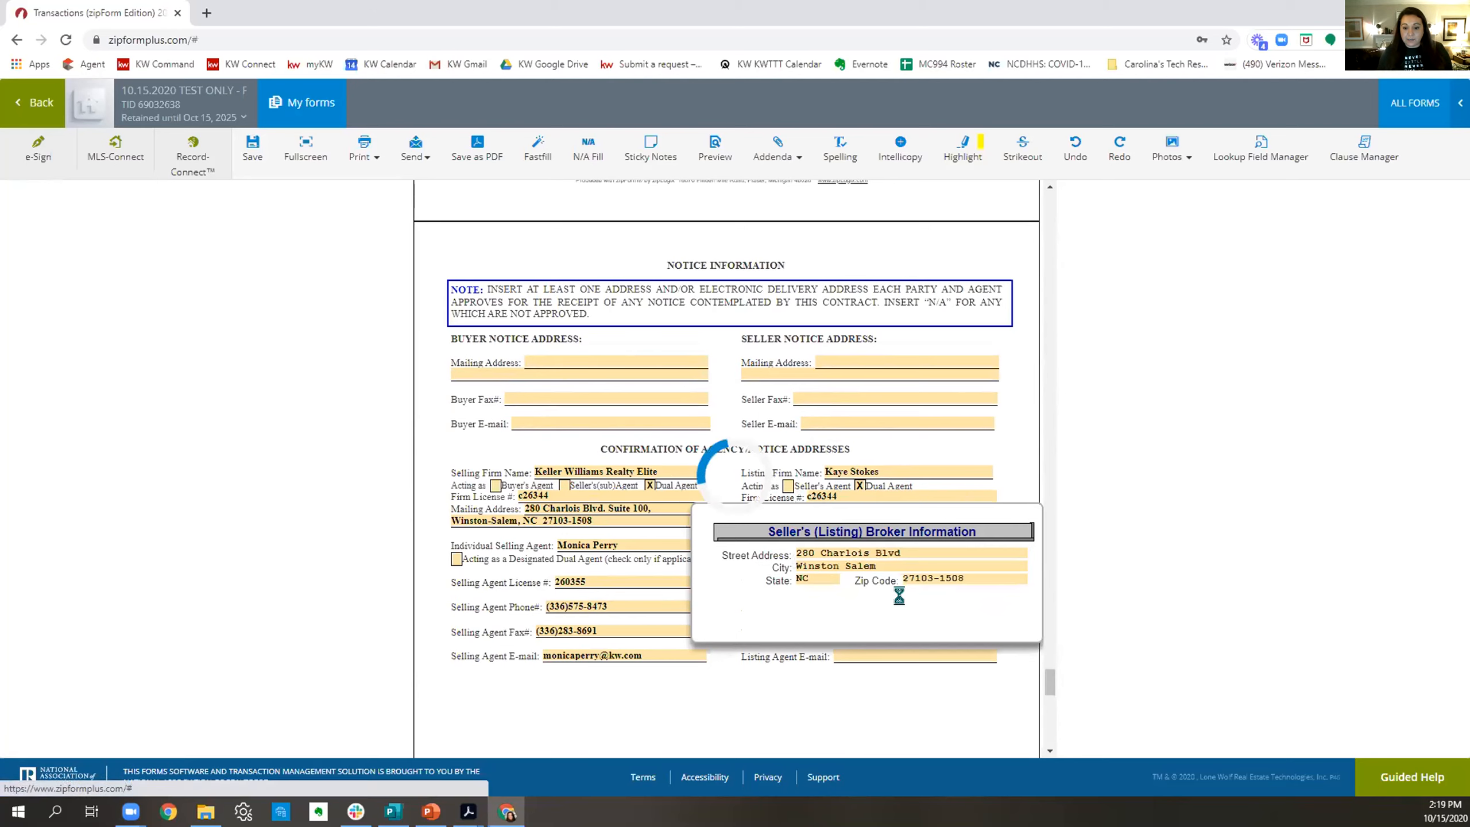
pyautogui.click(937, 698)
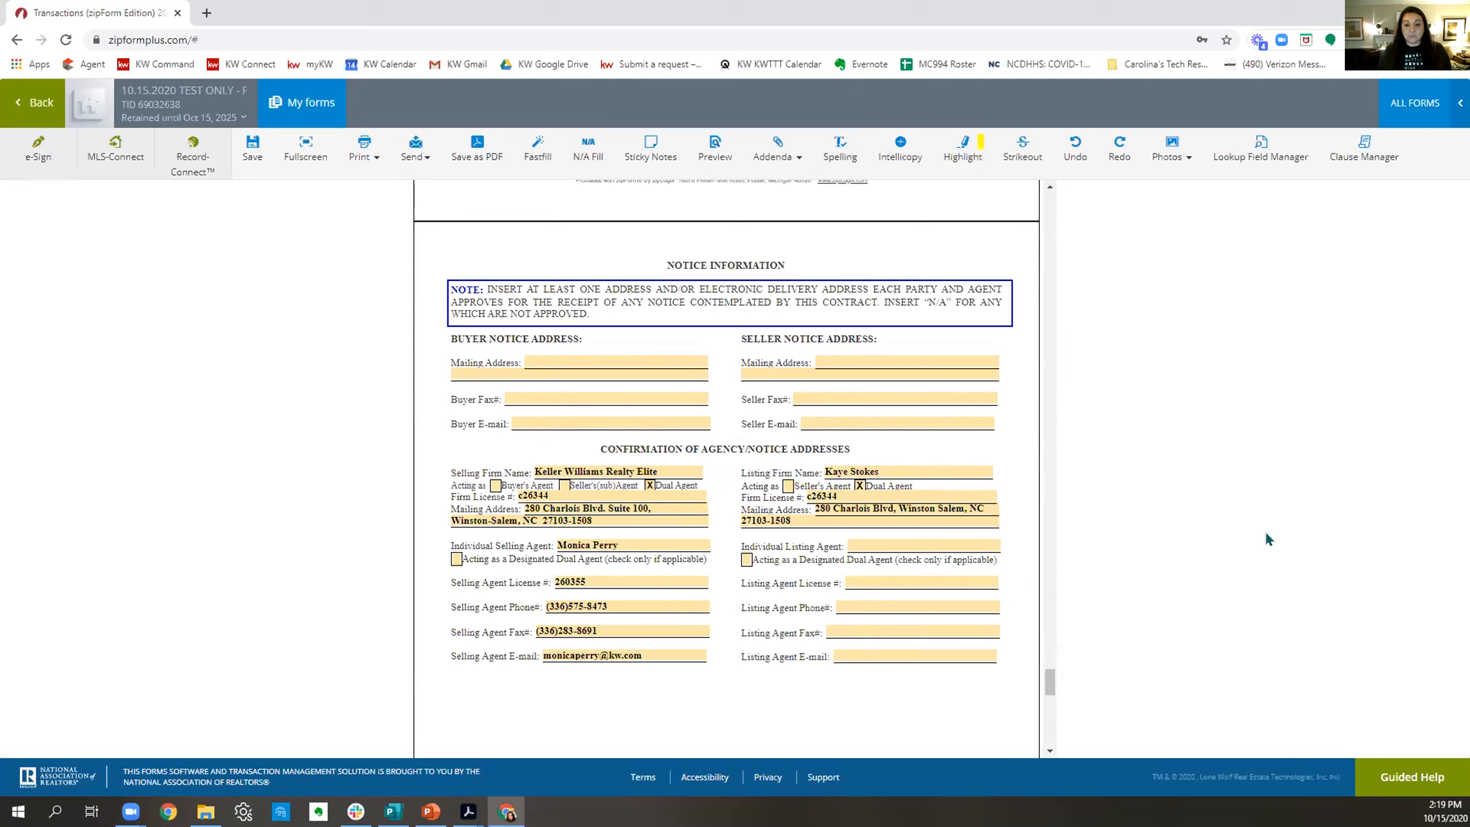
pyautogui.click(863, 542)
pyautogui.moveTo(889, 470); pyautogui.dragTo(767, 472)
pyautogui.hotkey('ctrl', 'c')
pyautogui.press('BackSpace')
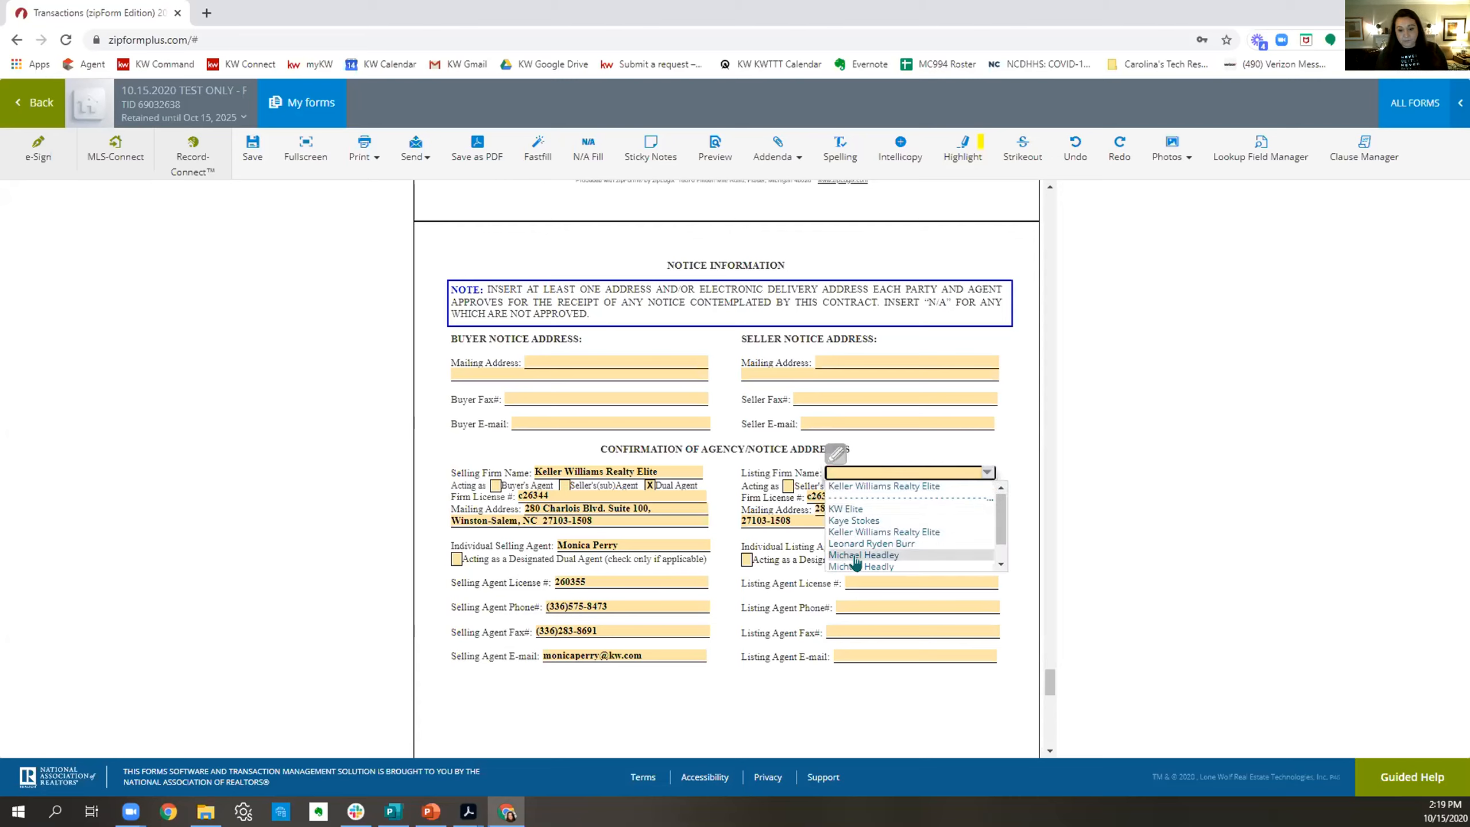
pyautogui.click(856, 589)
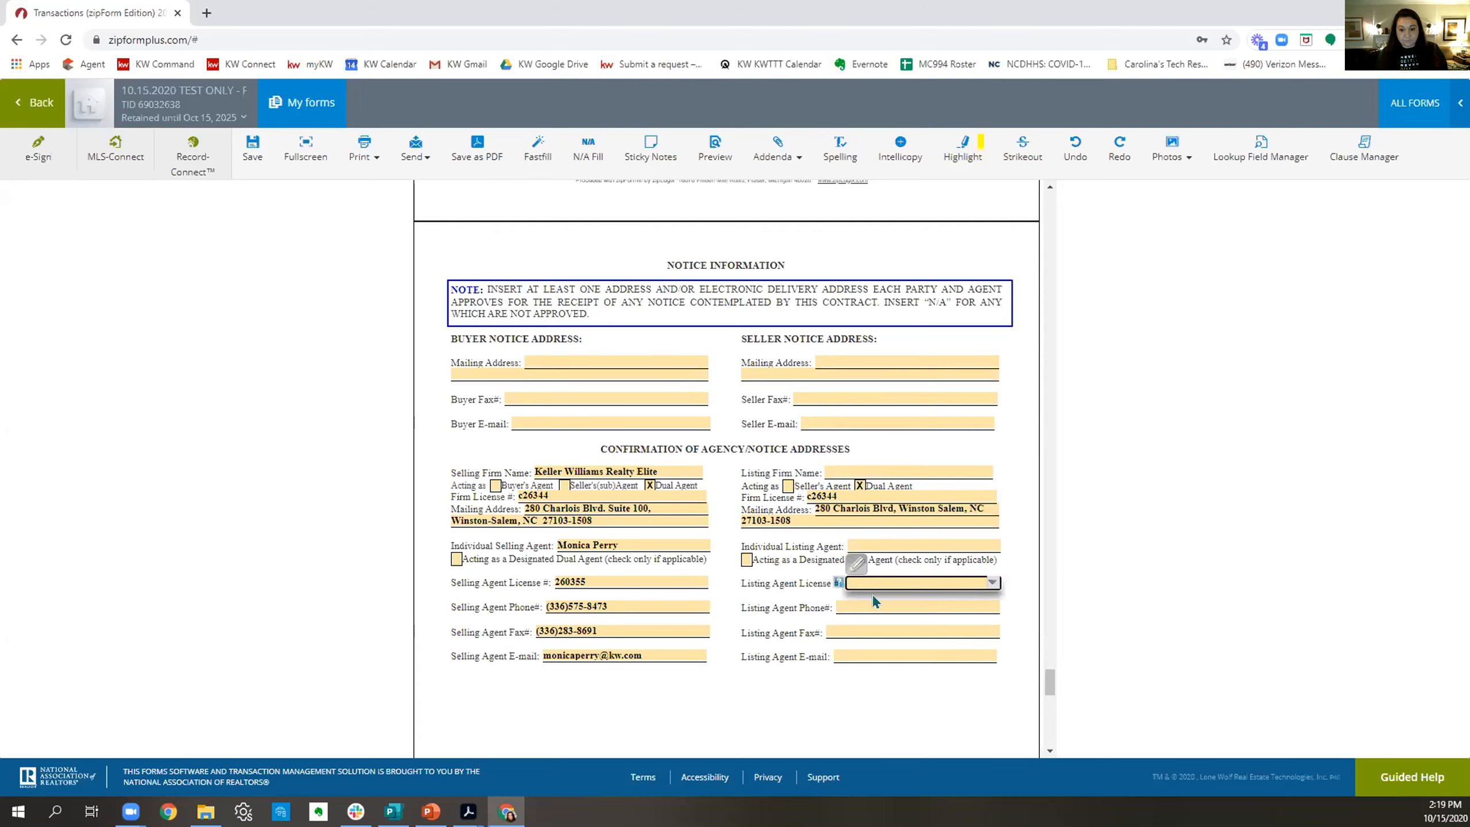
pyautogui.click(850, 546)
pyautogui.hotkey('ctrl', 'v')
# Set Keller Williams Realty Elite as listing firm, save the offer, and open an incognito window
pyautogui.click(865, 471)
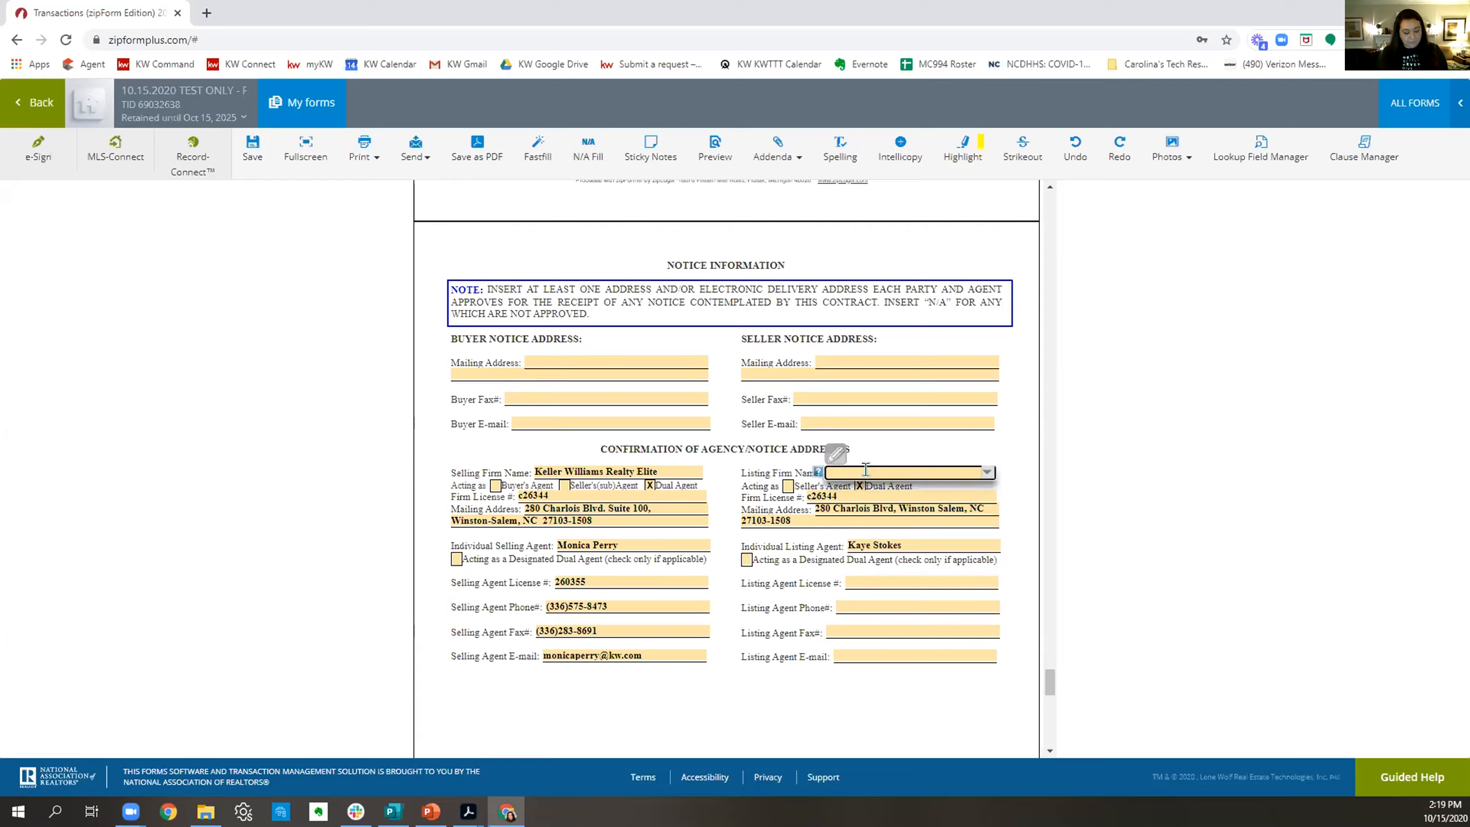
pyautogui.write('Keller')
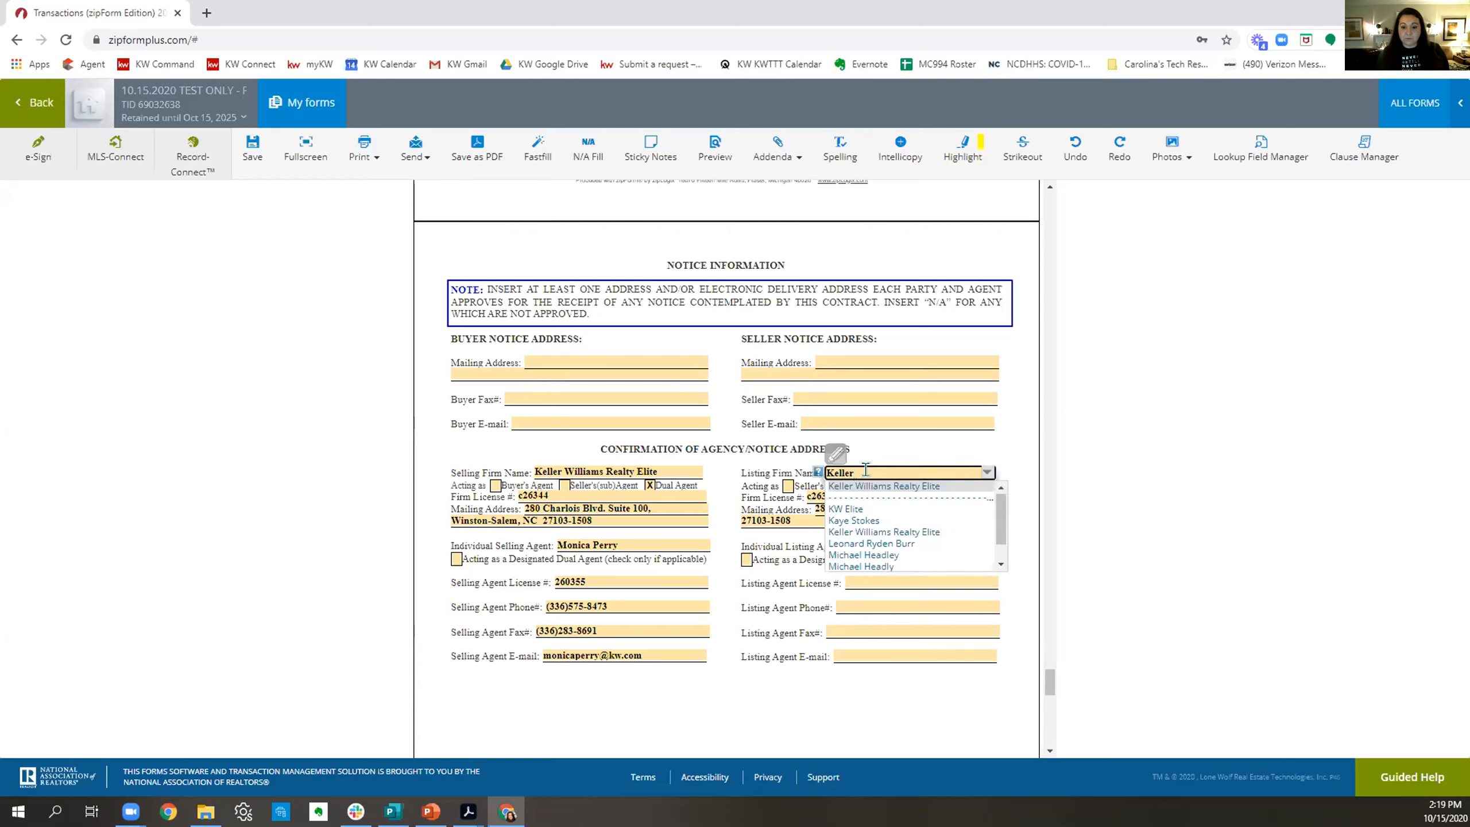
pyautogui.click(871, 486)
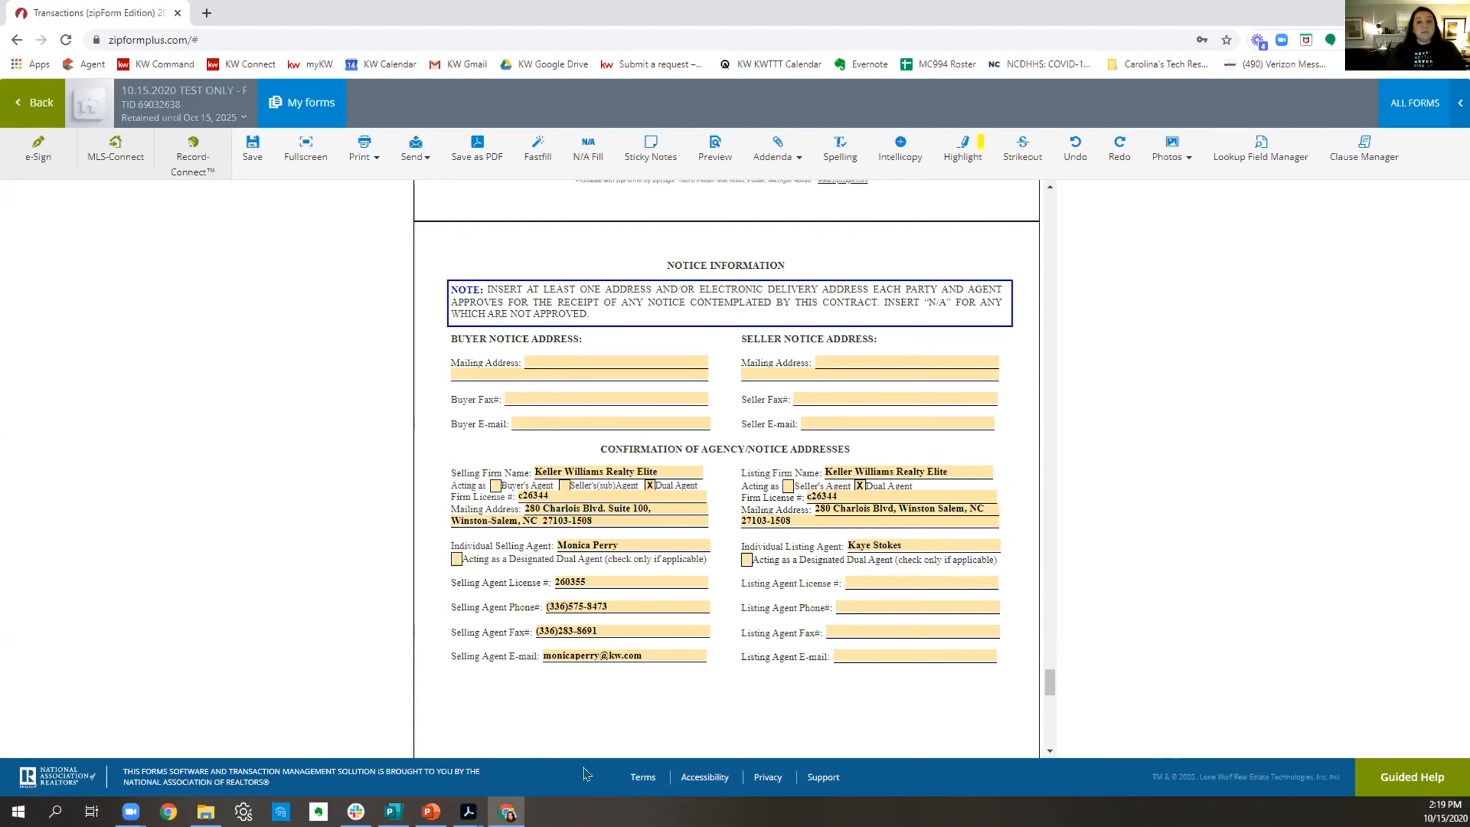
pyautogui.click(37, 103)
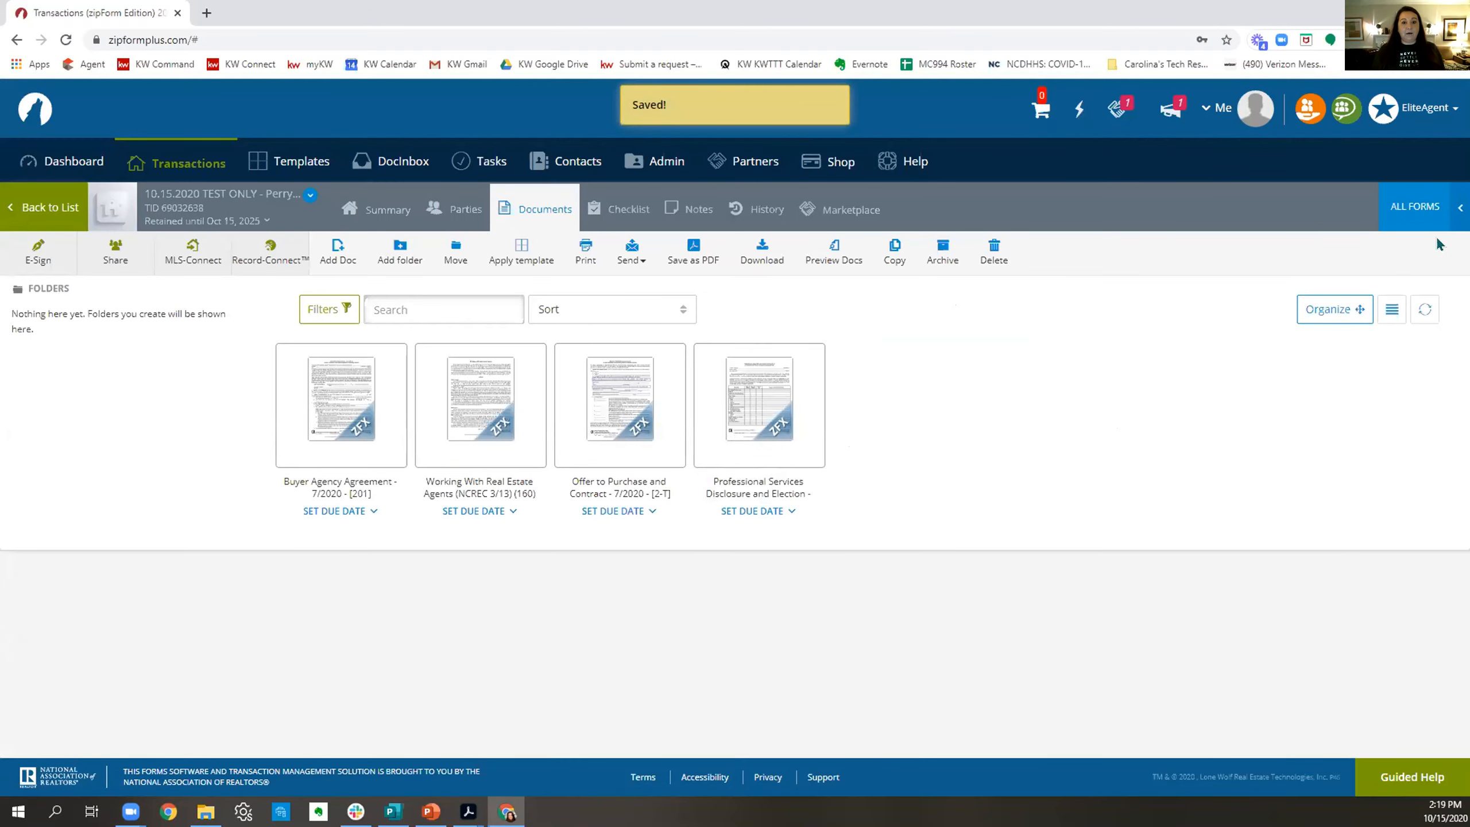
pyautogui.click(1457, 40)
pyautogui.click(1346, 98)
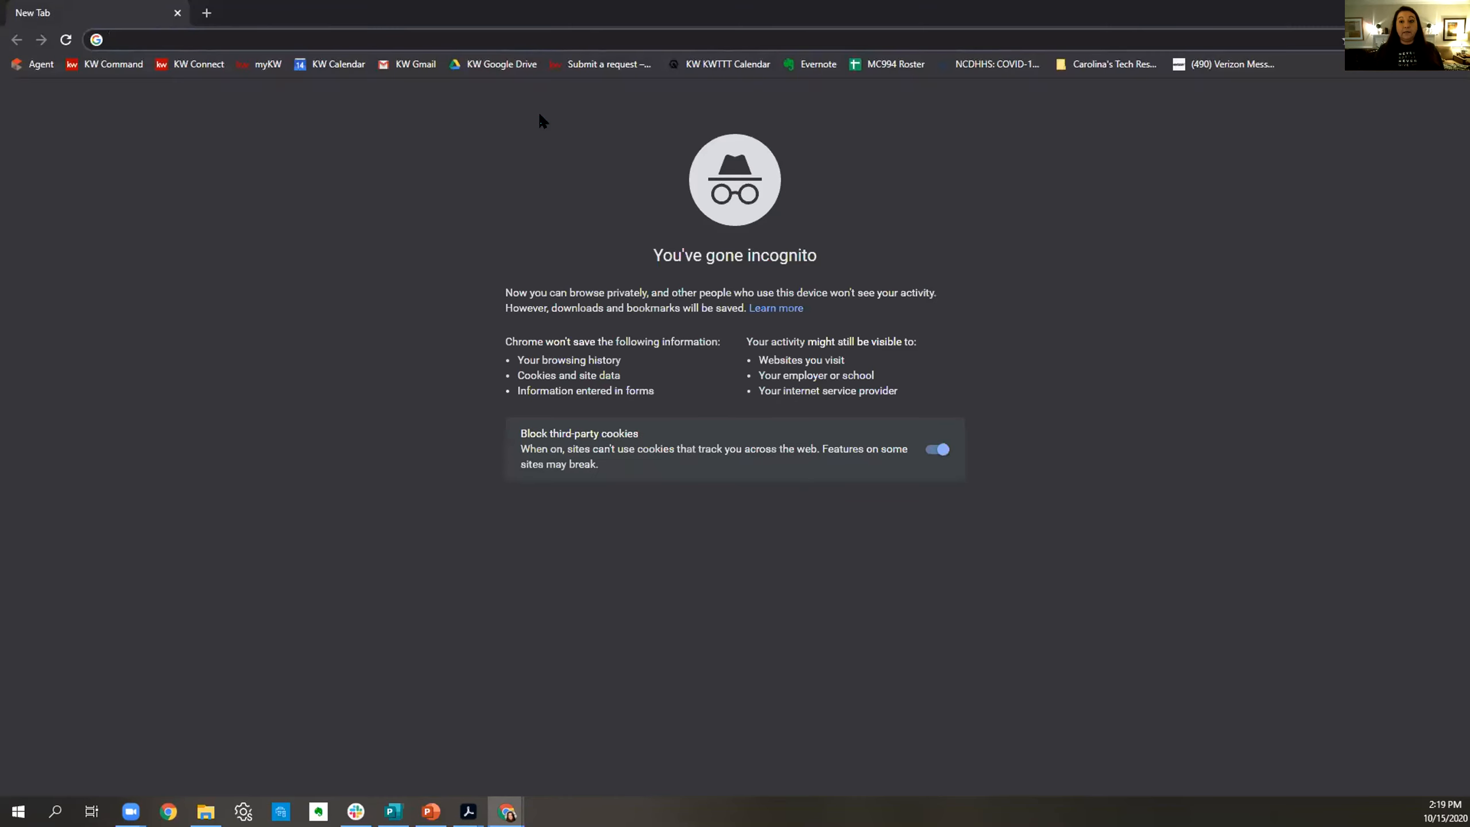
# Sign in to KW Command with the saved login, accept cookies, and open Opportunities
pyautogui.click(134, 64)
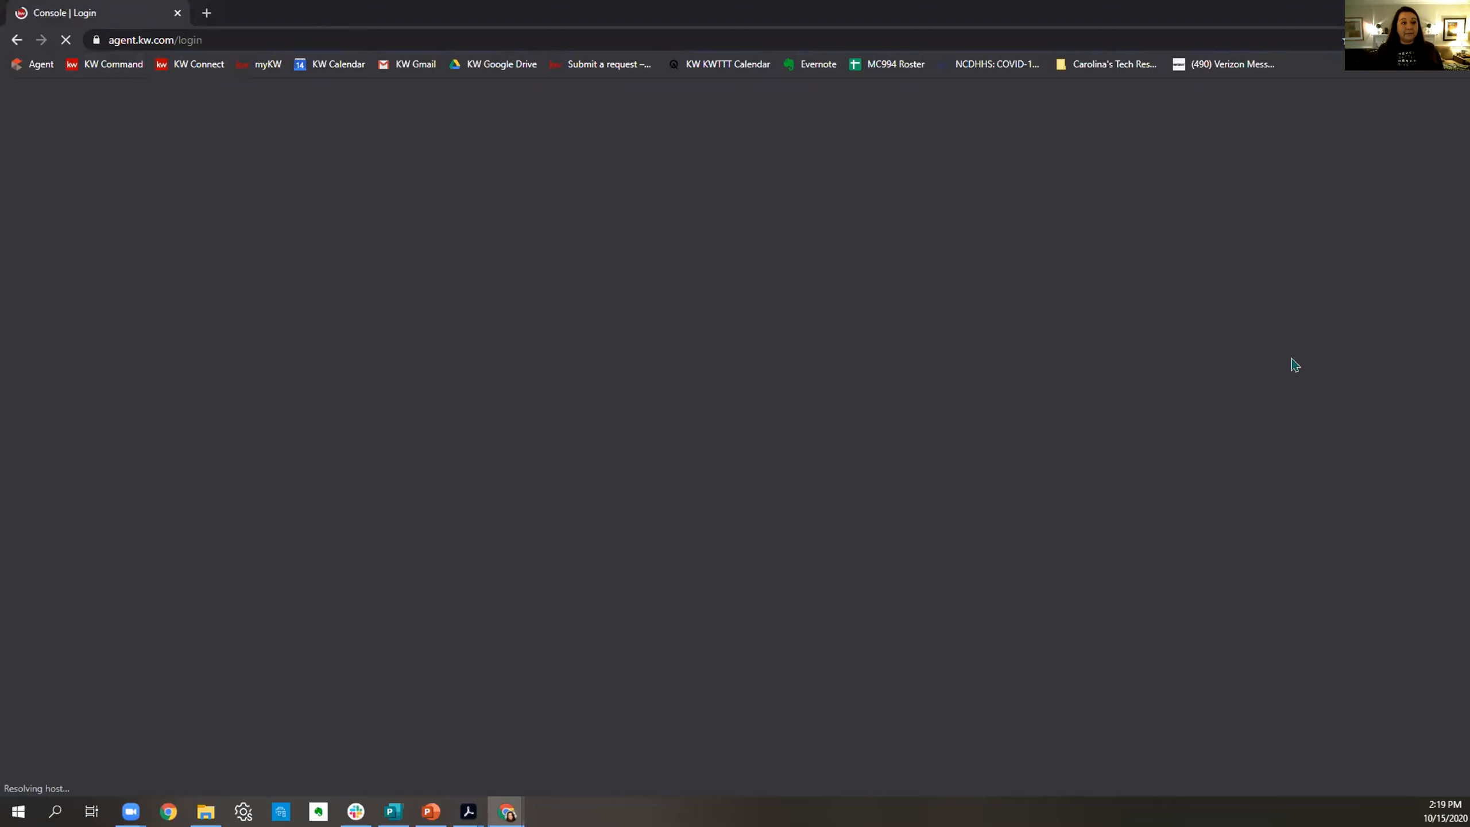
pyautogui.click(860, 453)
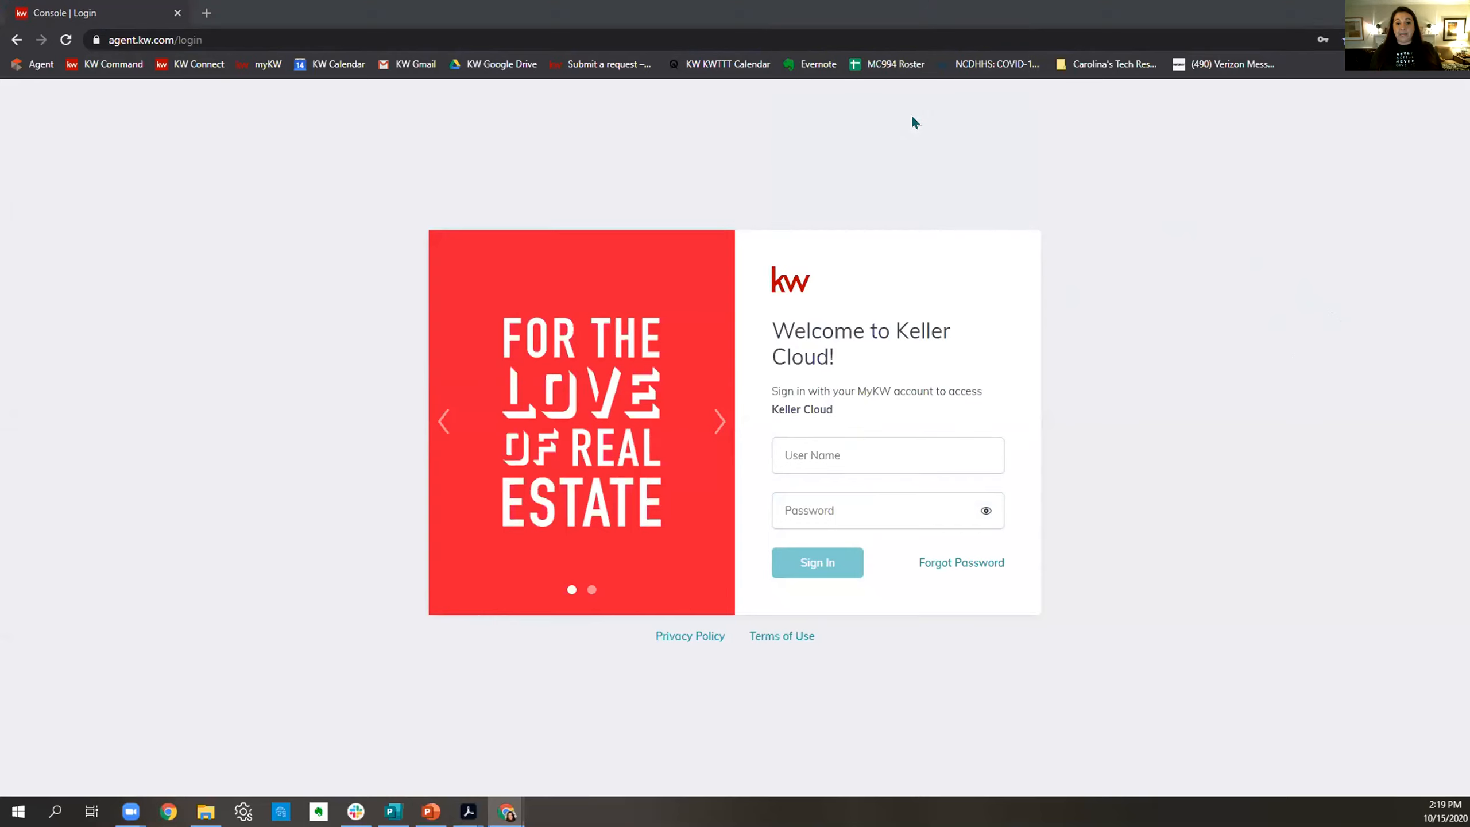
pyautogui.click(868, 455)
pyautogui.click(860, 55)
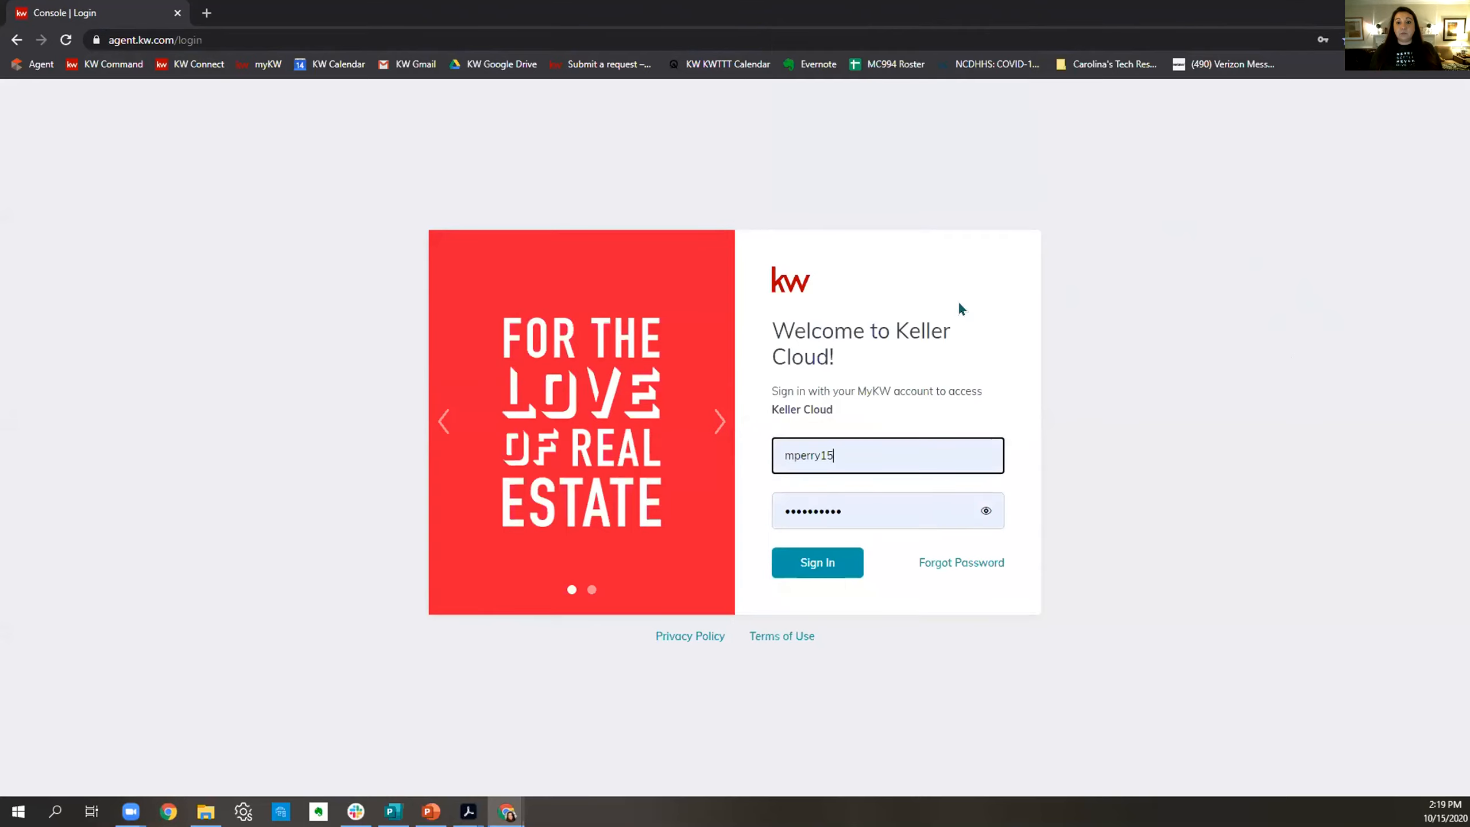
pyautogui.click(835, 575)
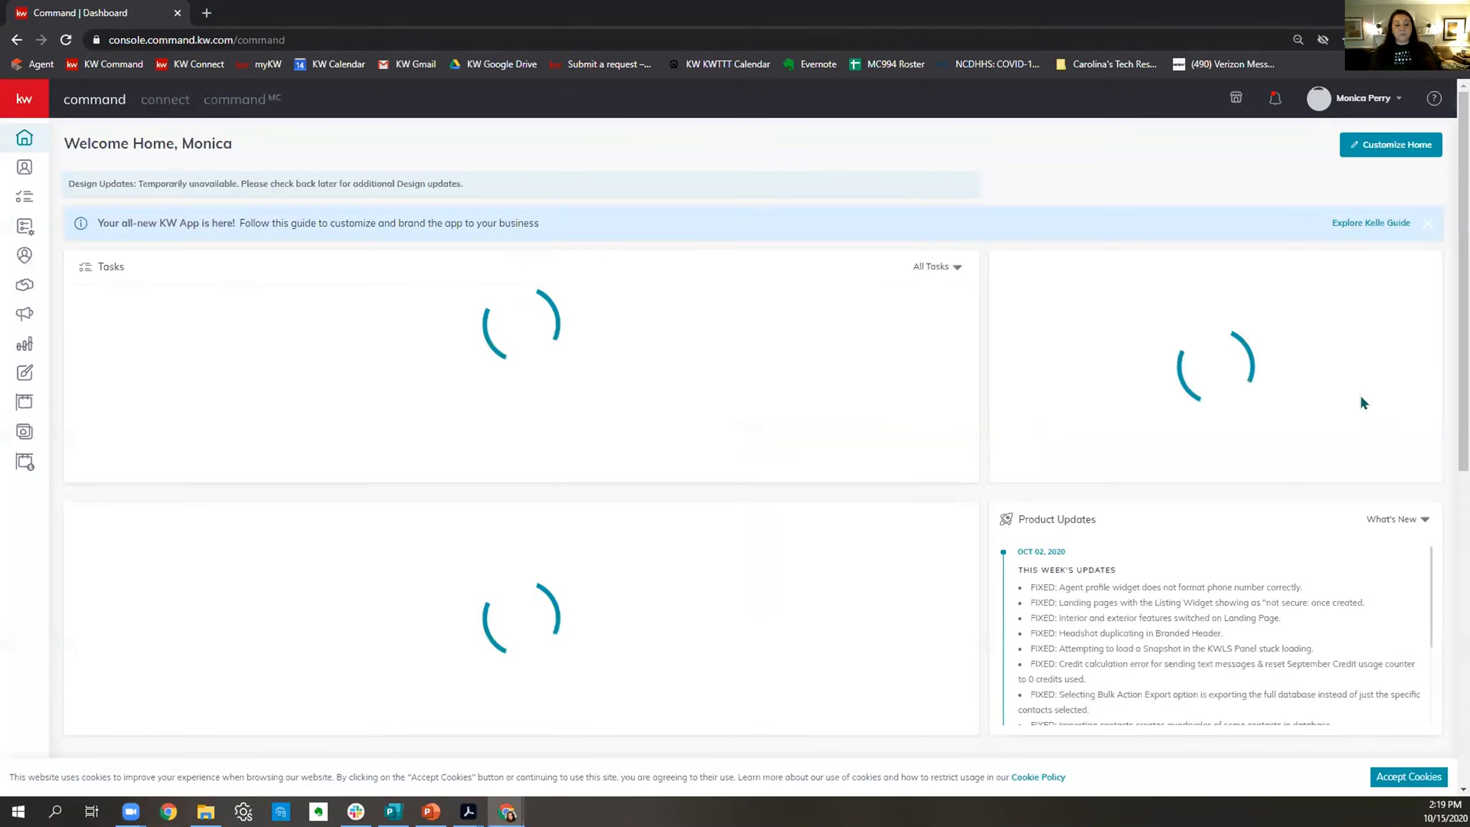
pyautogui.click(1395, 775)
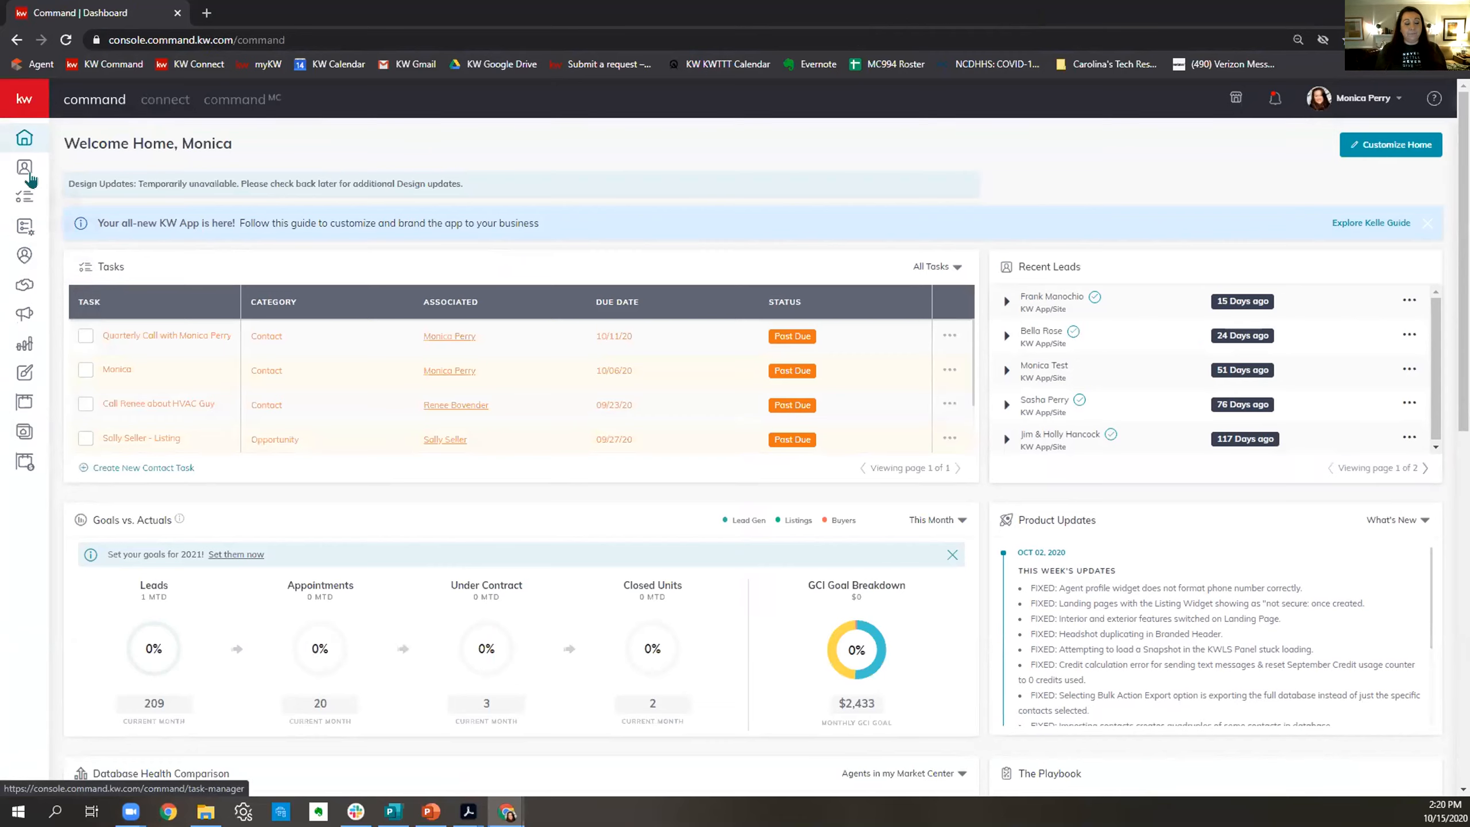
pyautogui.click(24, 284)
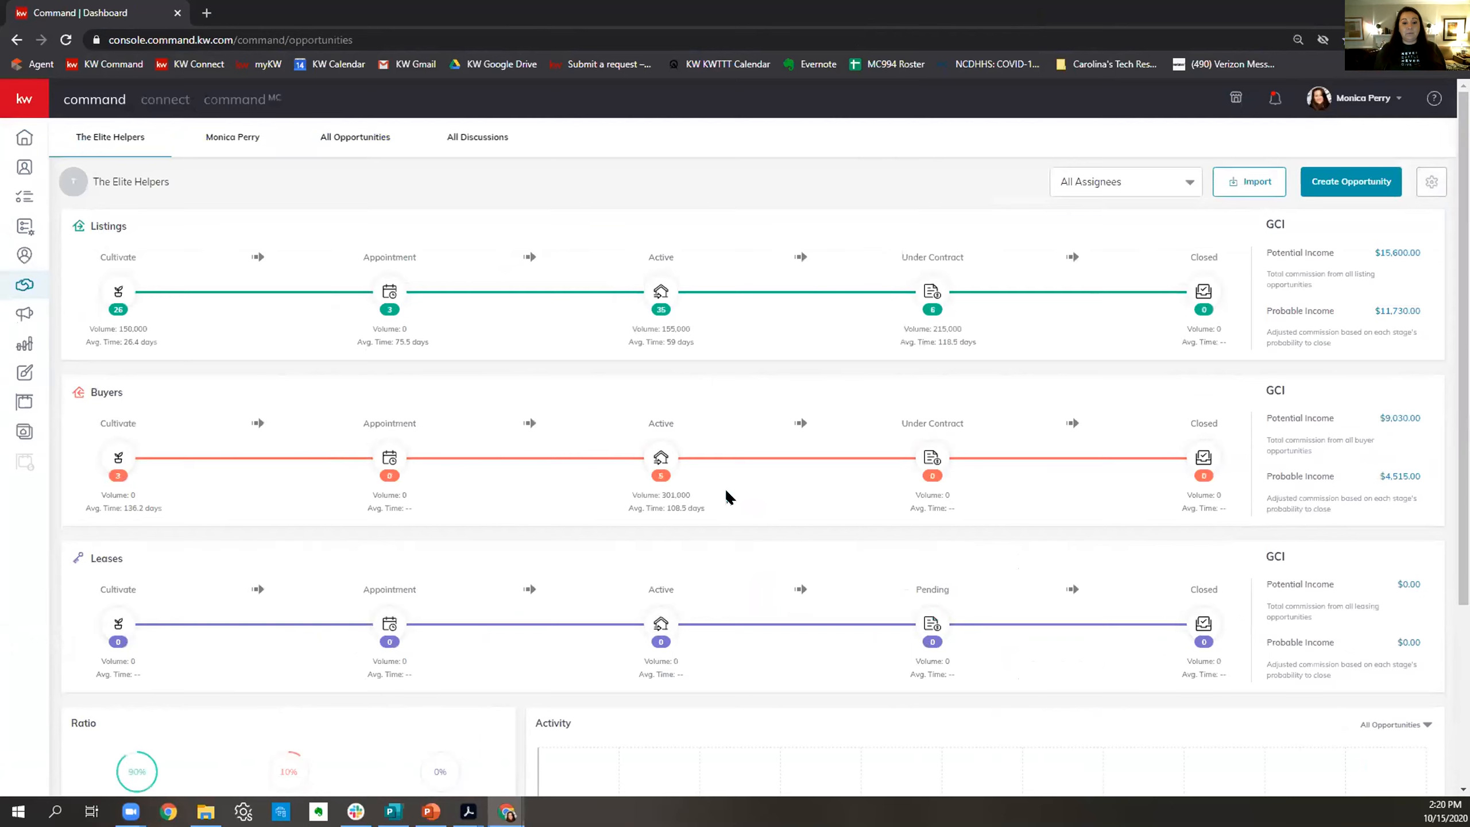
# Filter to the agent's own active buyers and open the 10.15.2020 TEST ONLY buyers opportunity
pyautogui.click(651, 459)
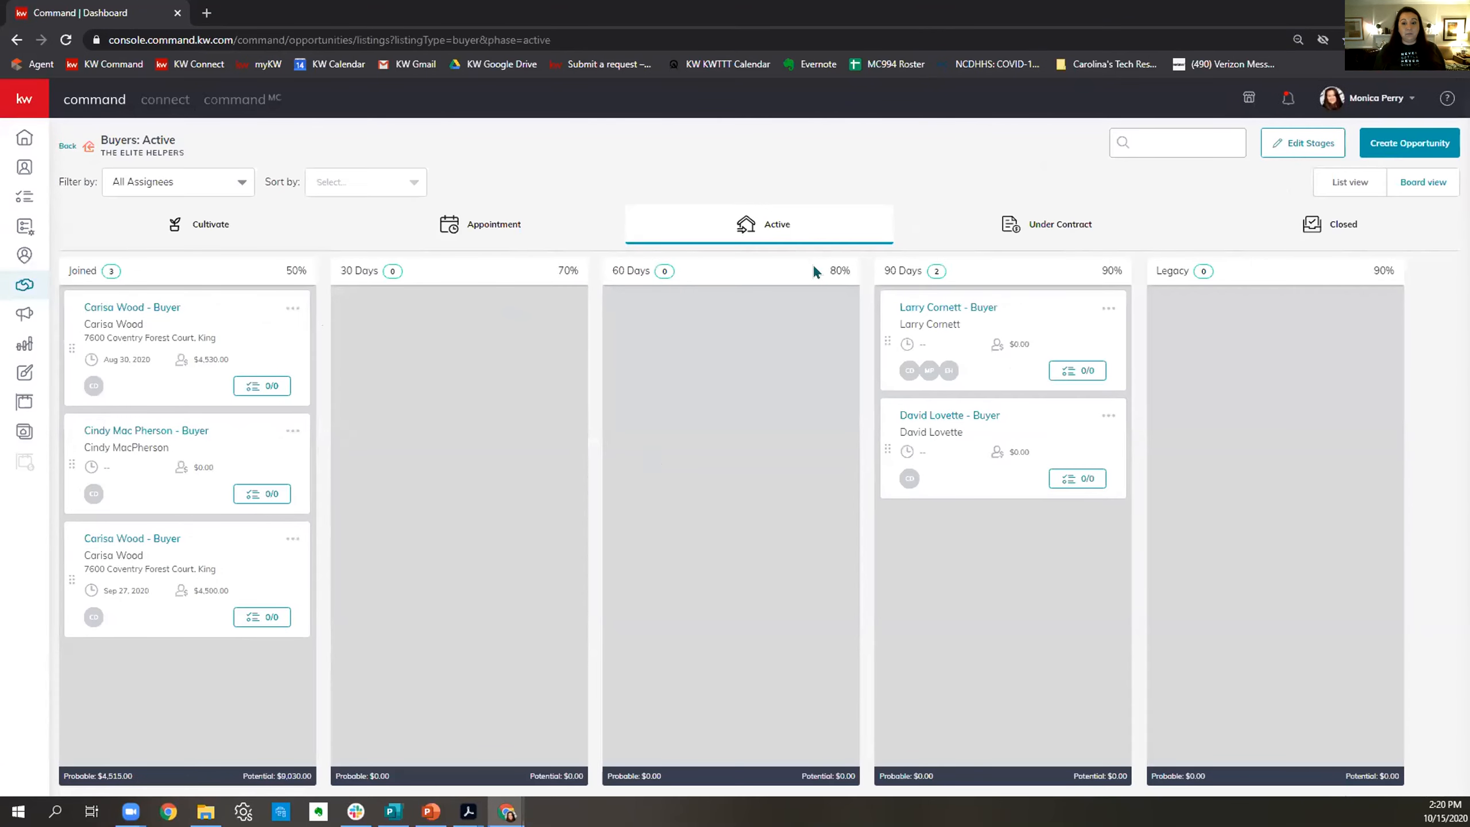
pyautogui.click(63, 146)
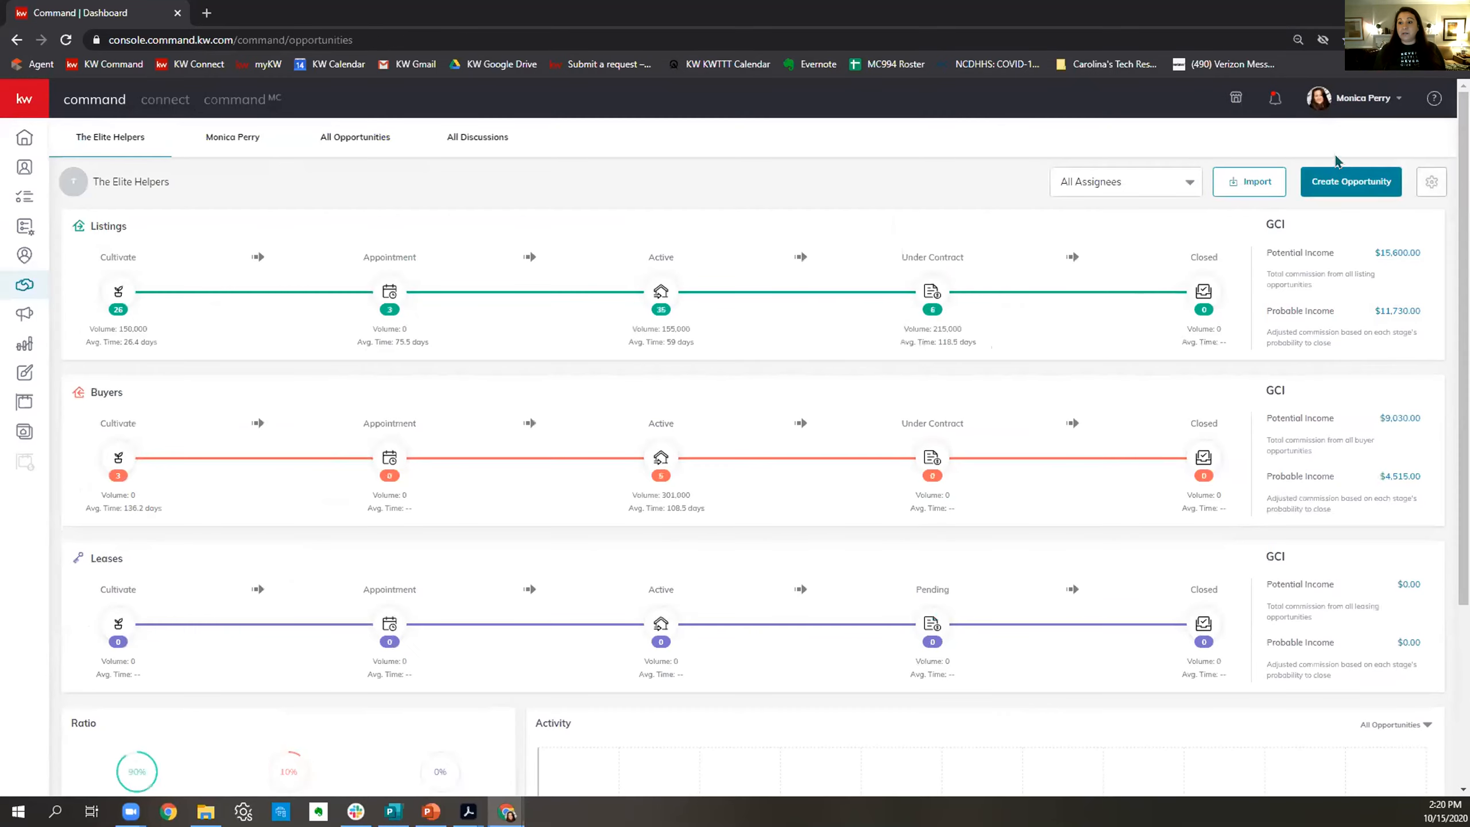
pyautogui.click(270, 154)
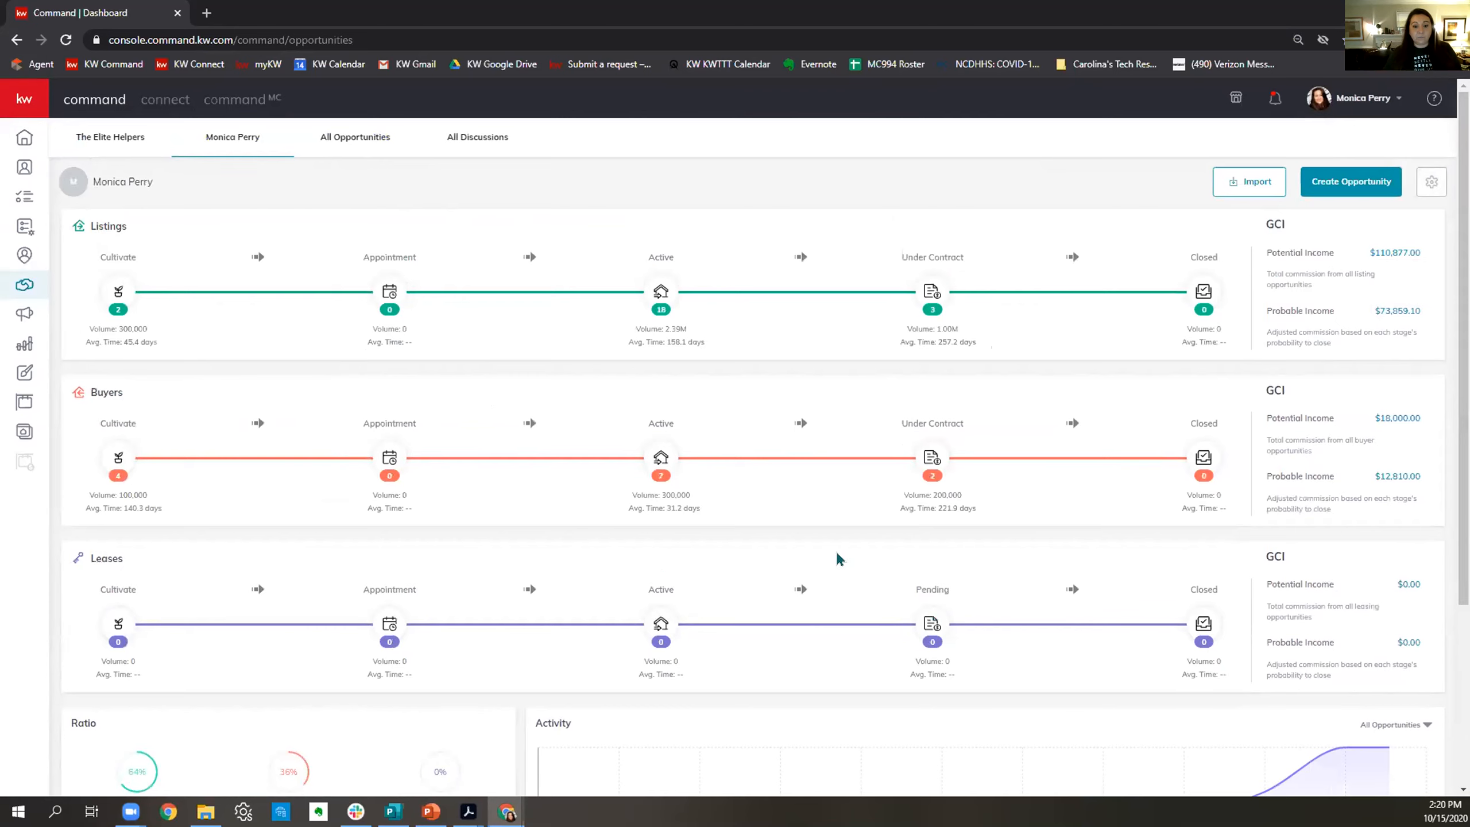
pyautogui.click(662, 458)
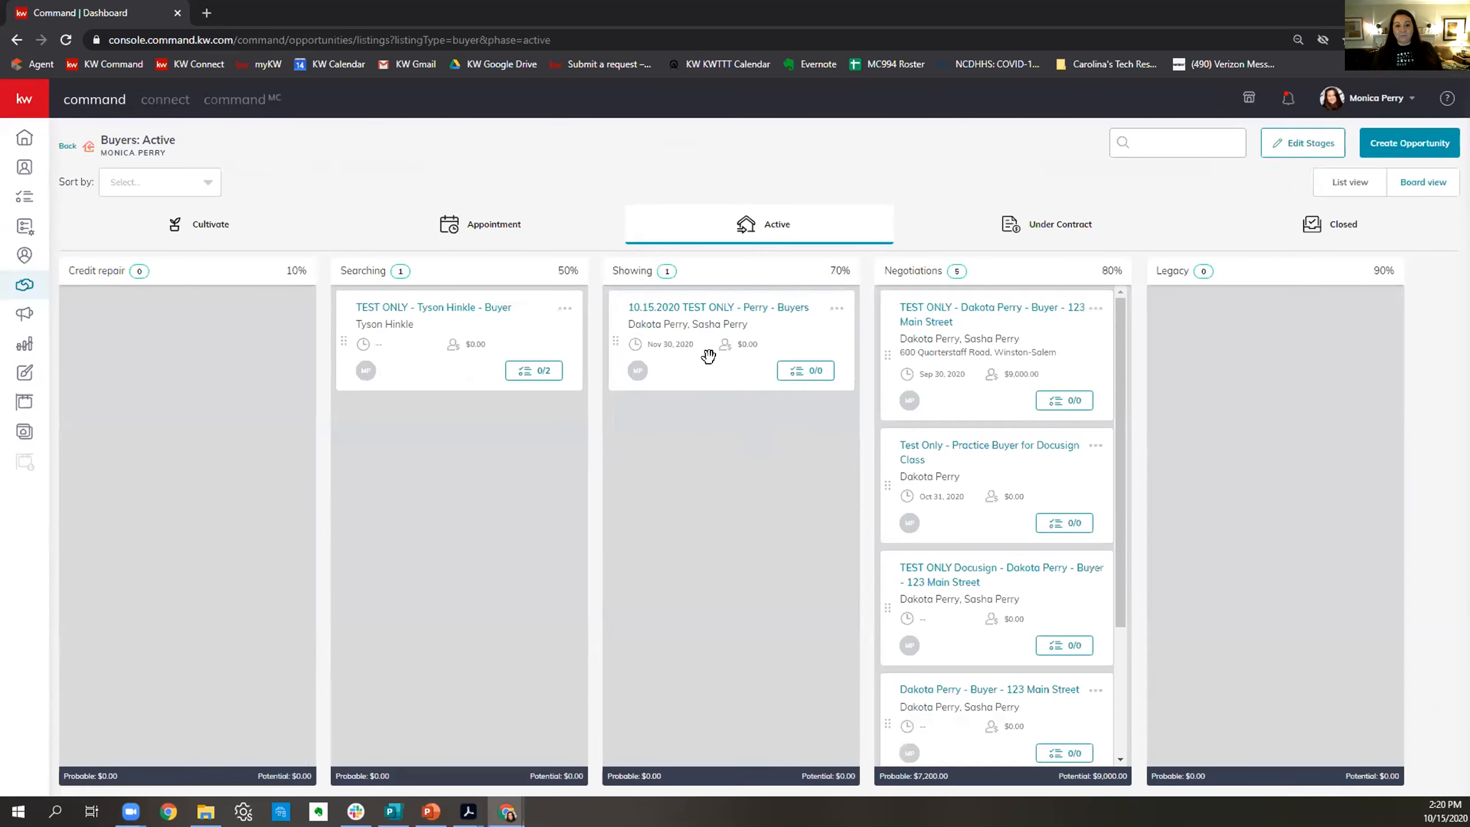
pyautogui.click(695, 313)
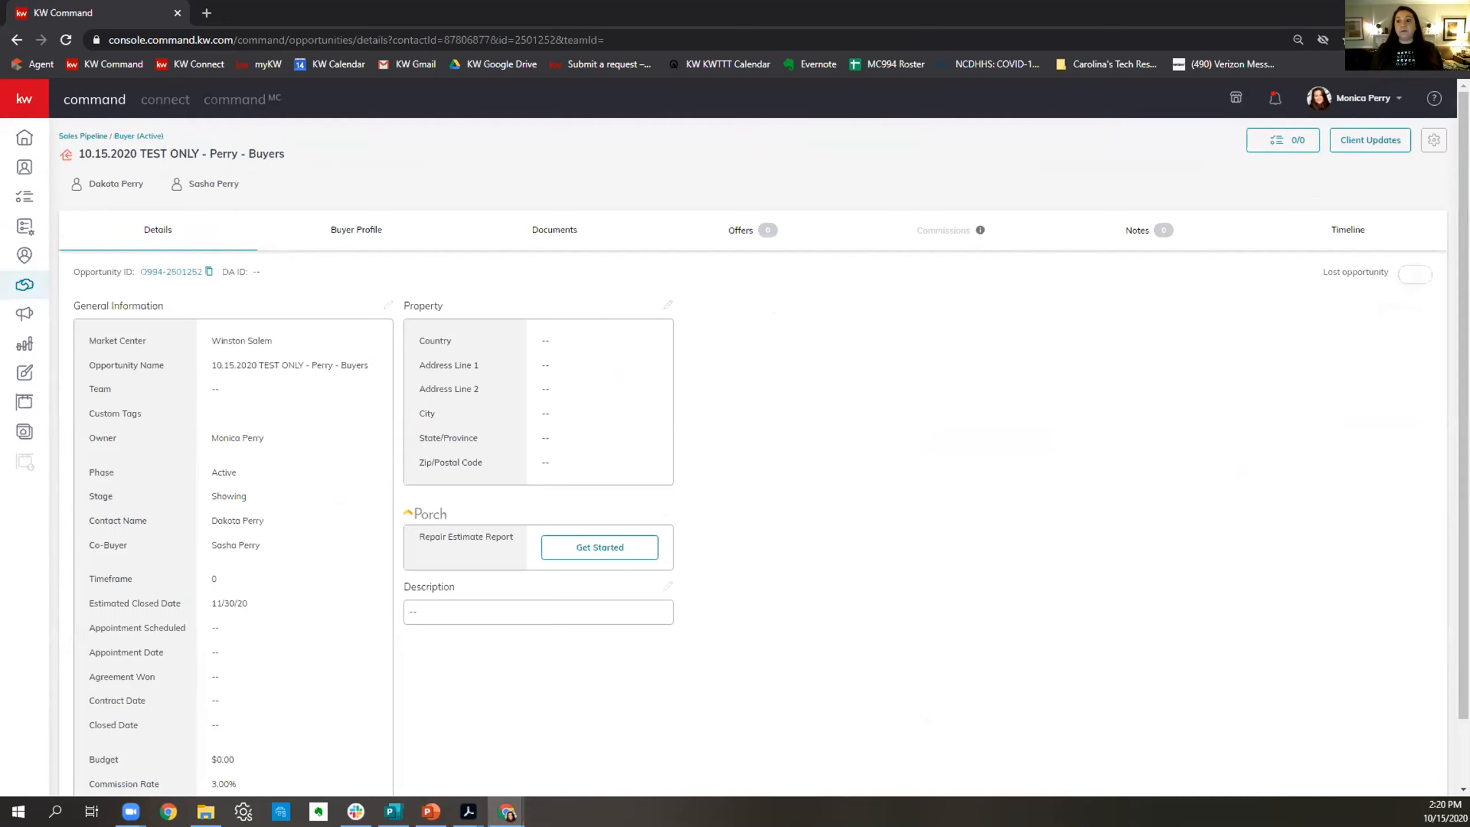
# Check the opportunity's Residential Consultation documents, then go to the linked DocuSign Rooms transaction
pyautogui.click(544, 232)
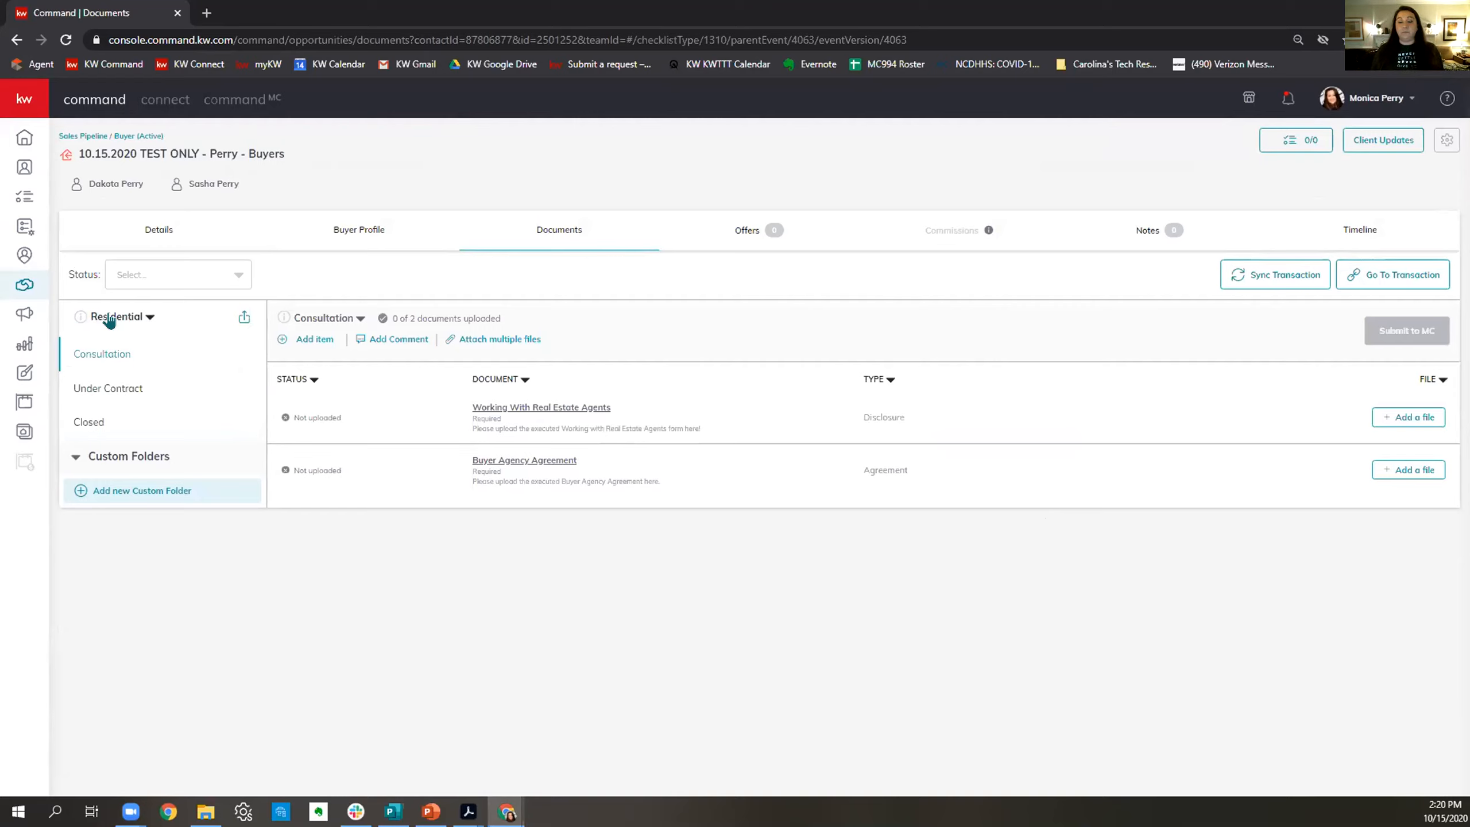
pyautogui.click(109, 322)
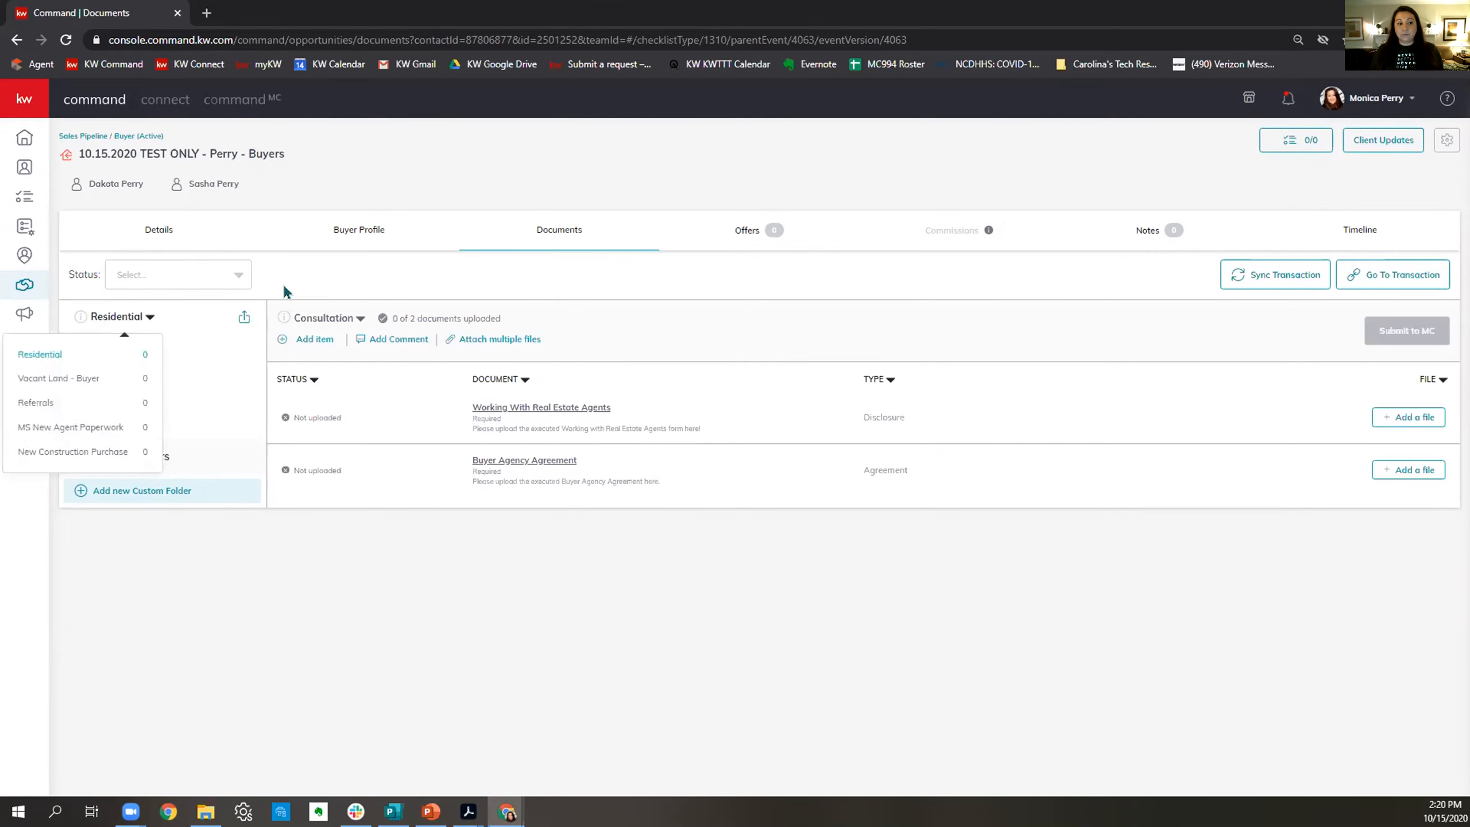
pyautogui.click(411, 281)
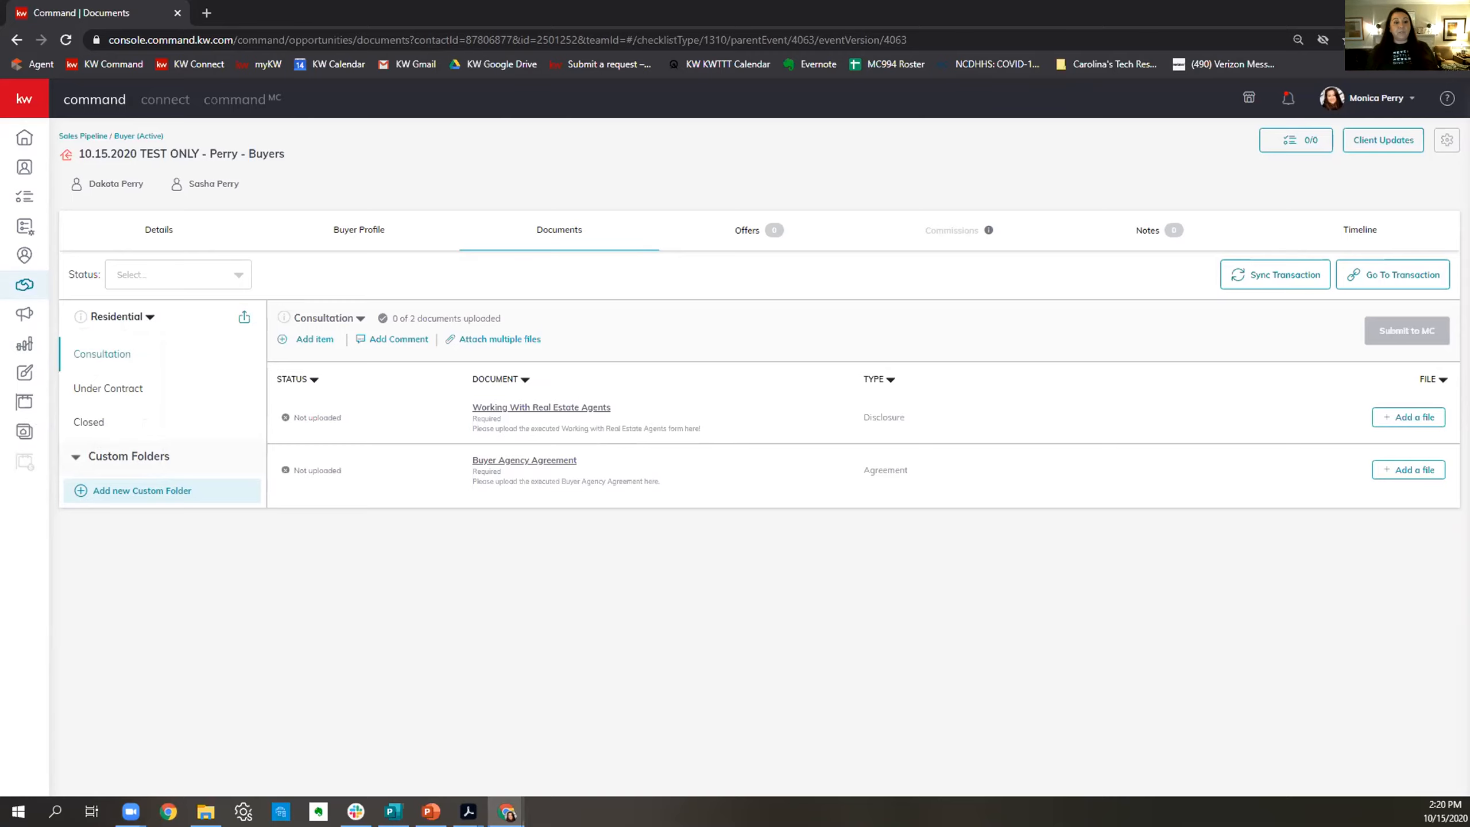
pyautogui.click(1393, 280)
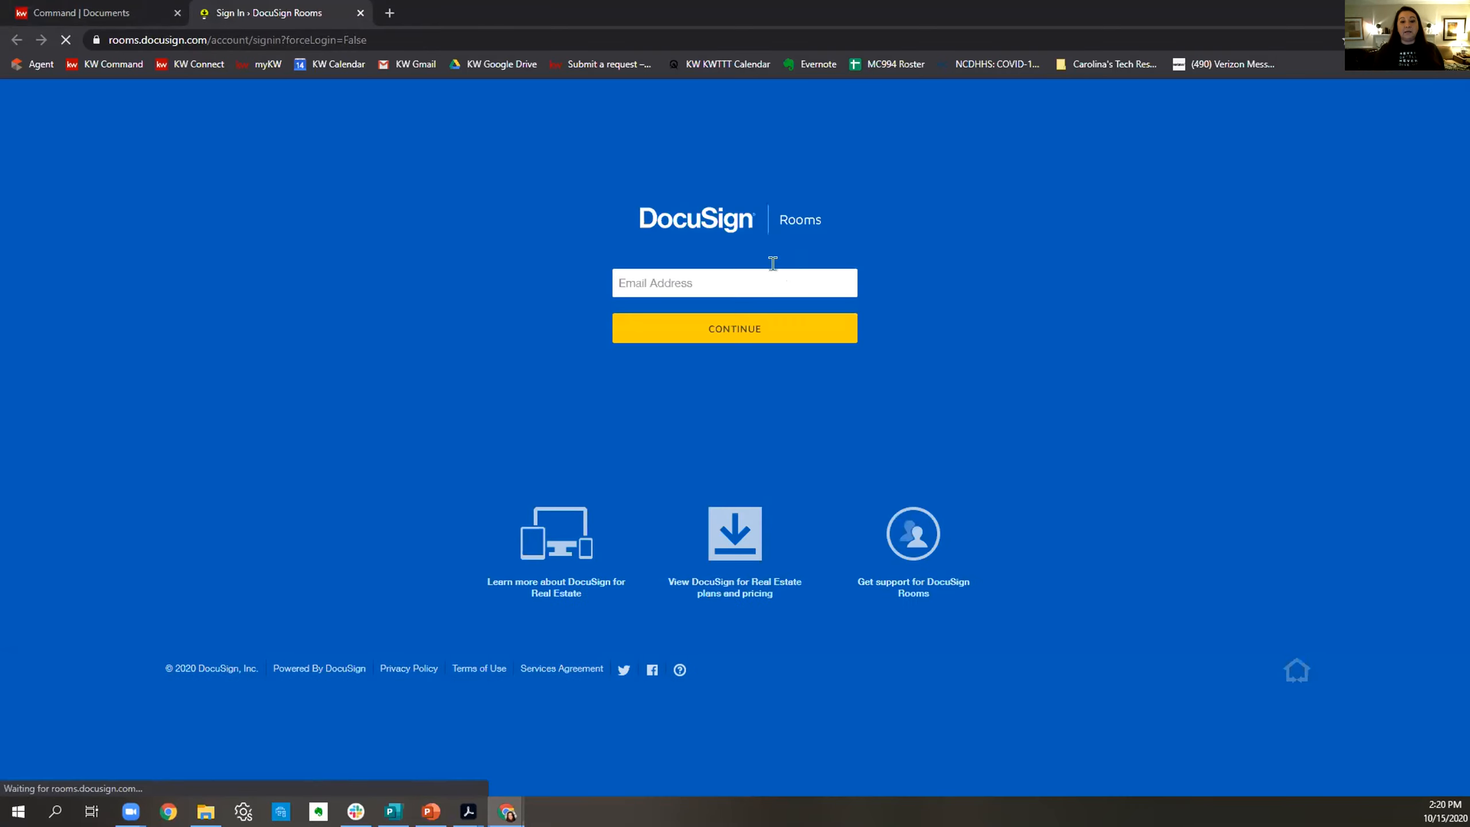
# Sign in to DocuSign Rooms with the saved account e-mail and password
pyautogui.click(661, 277)
pyautogui.click(694, 408)
pyautogui.click(686, 329)
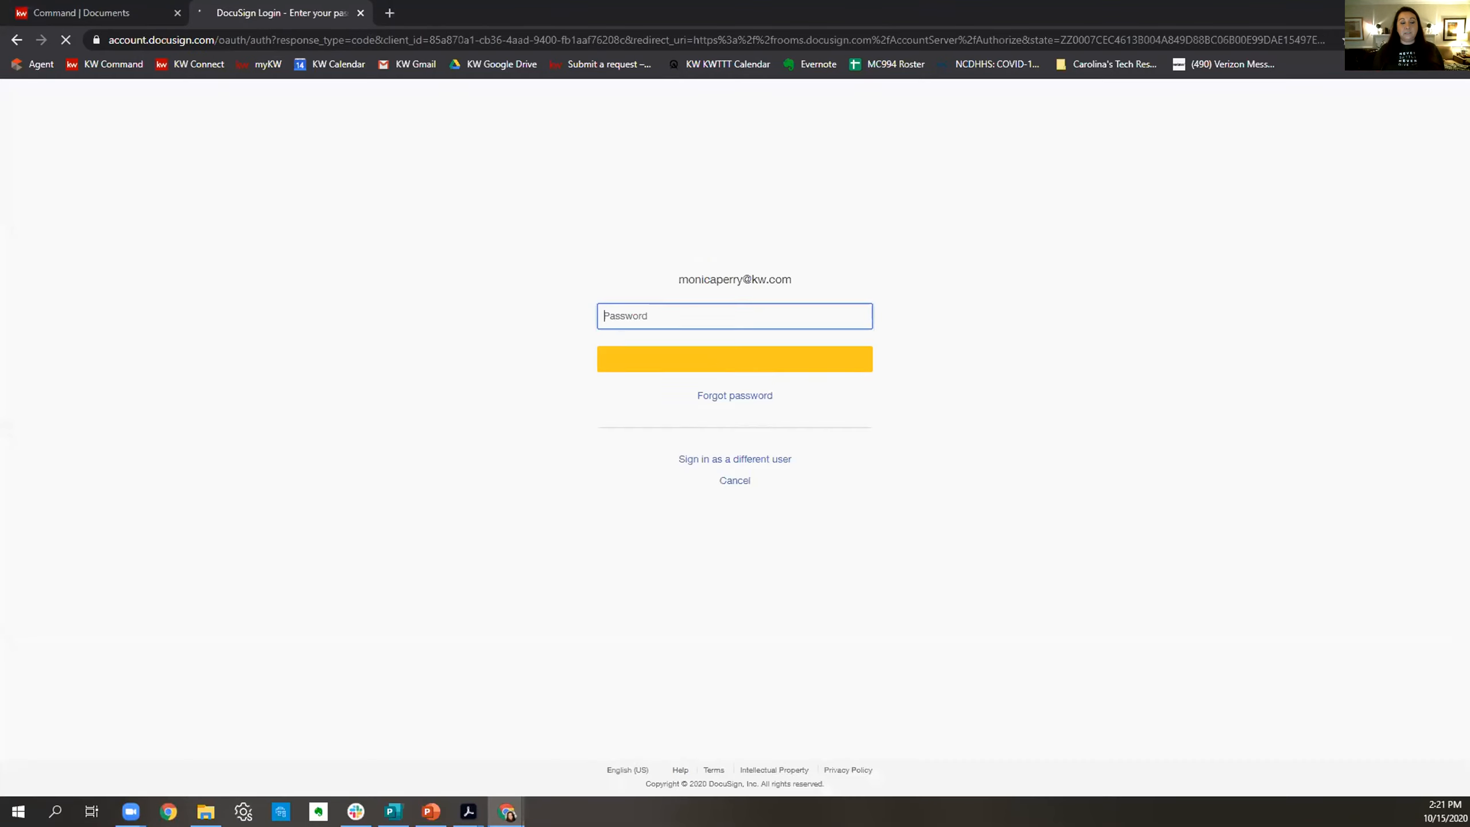
pyautogui.click(633, 337)
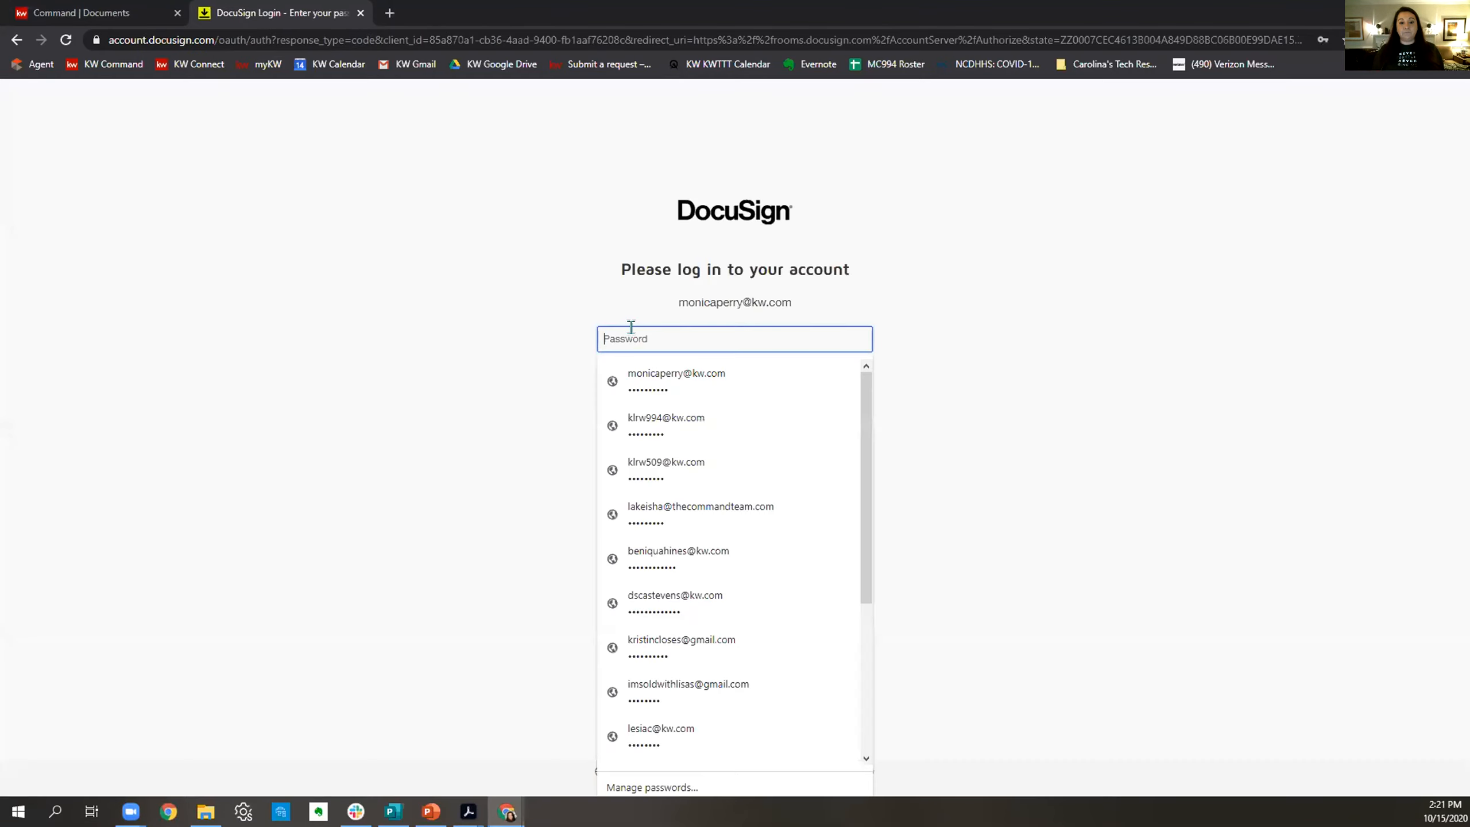
pyautogui.click(675, 423)
pyautogui.click(663, 383)
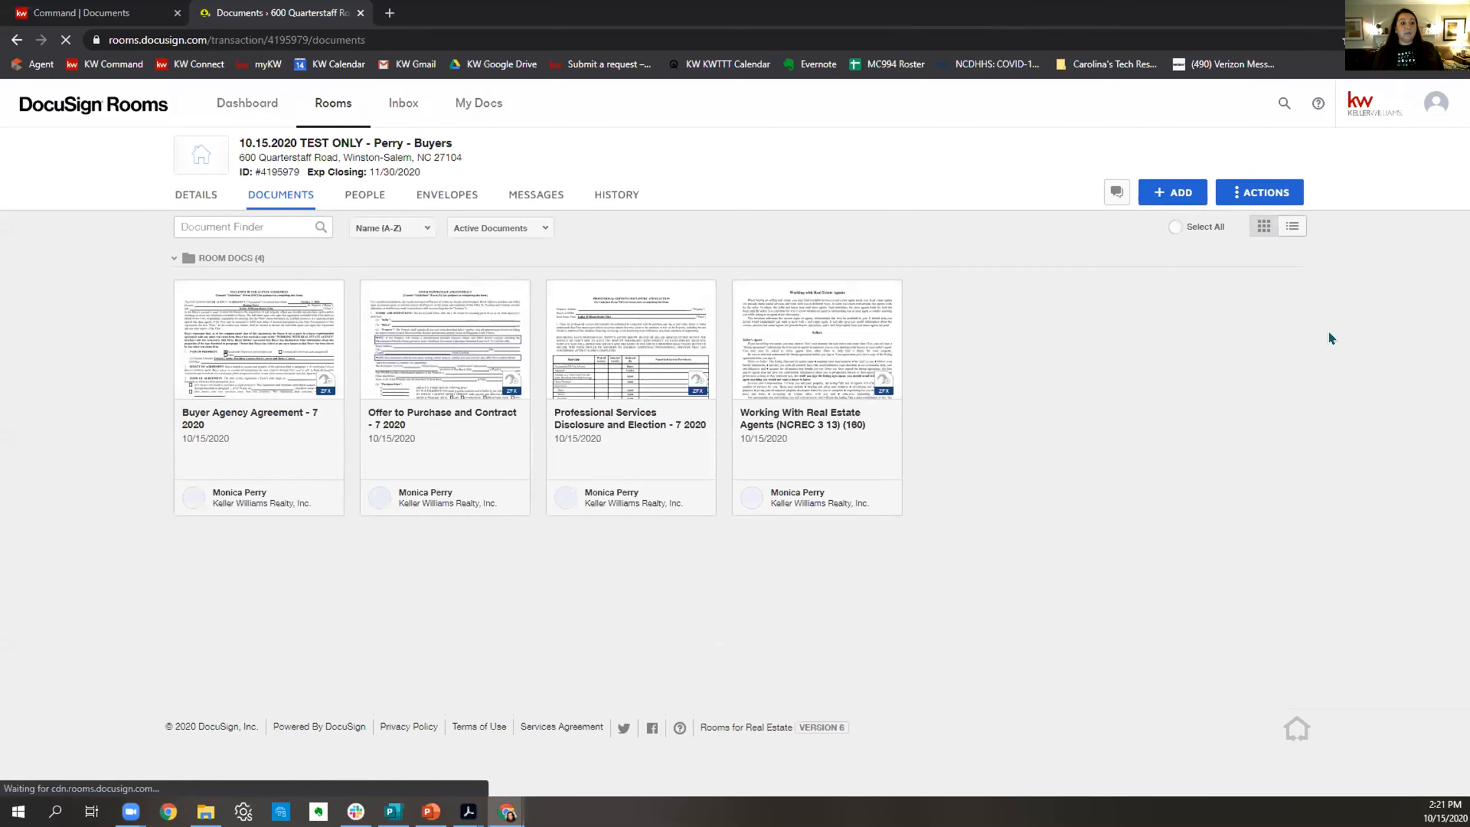
# Delete the Buyer Agency, Offer to Purchase, Services Disclosure and Working With Agents documents, then view the room's details
pyautogui.click(184, 291)
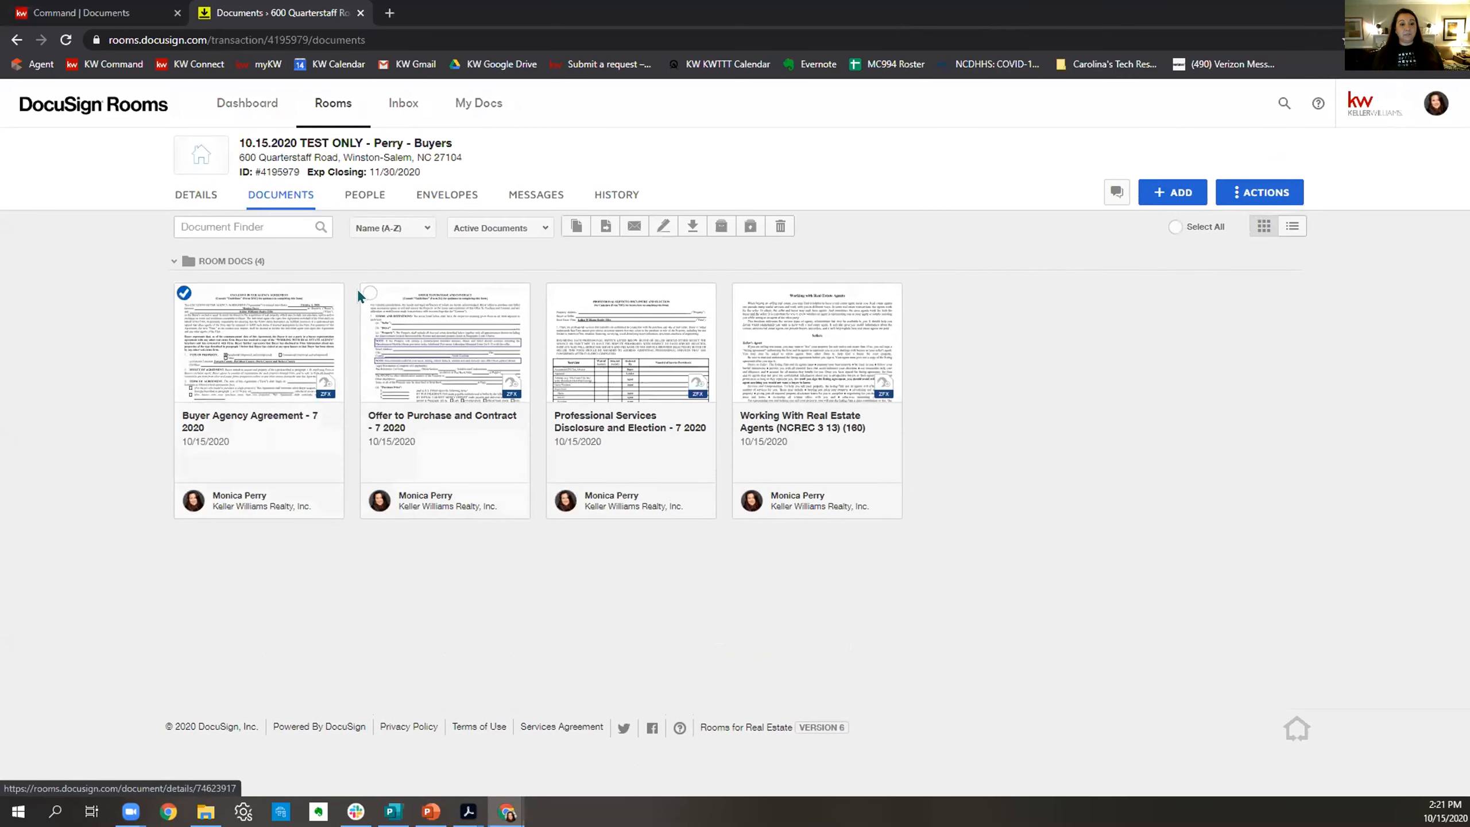
pyautogui.click(370, 293)
pyautogui.click(556, 292)
pyautogui.click(742, 293)
pyautogui.click(809, 228)
pyautogui.click(786, 373)
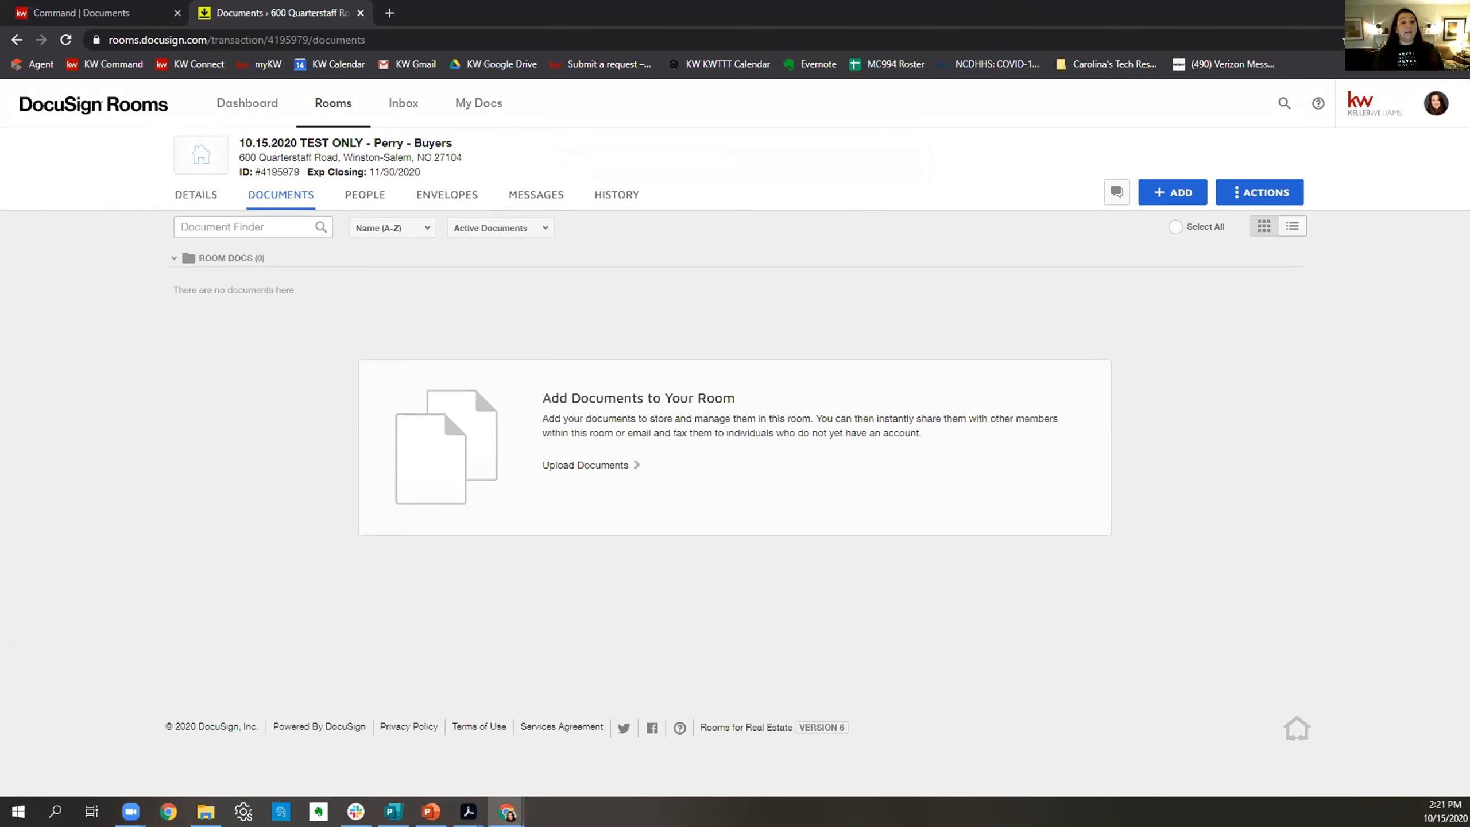
pyautogui.click(182, 196)
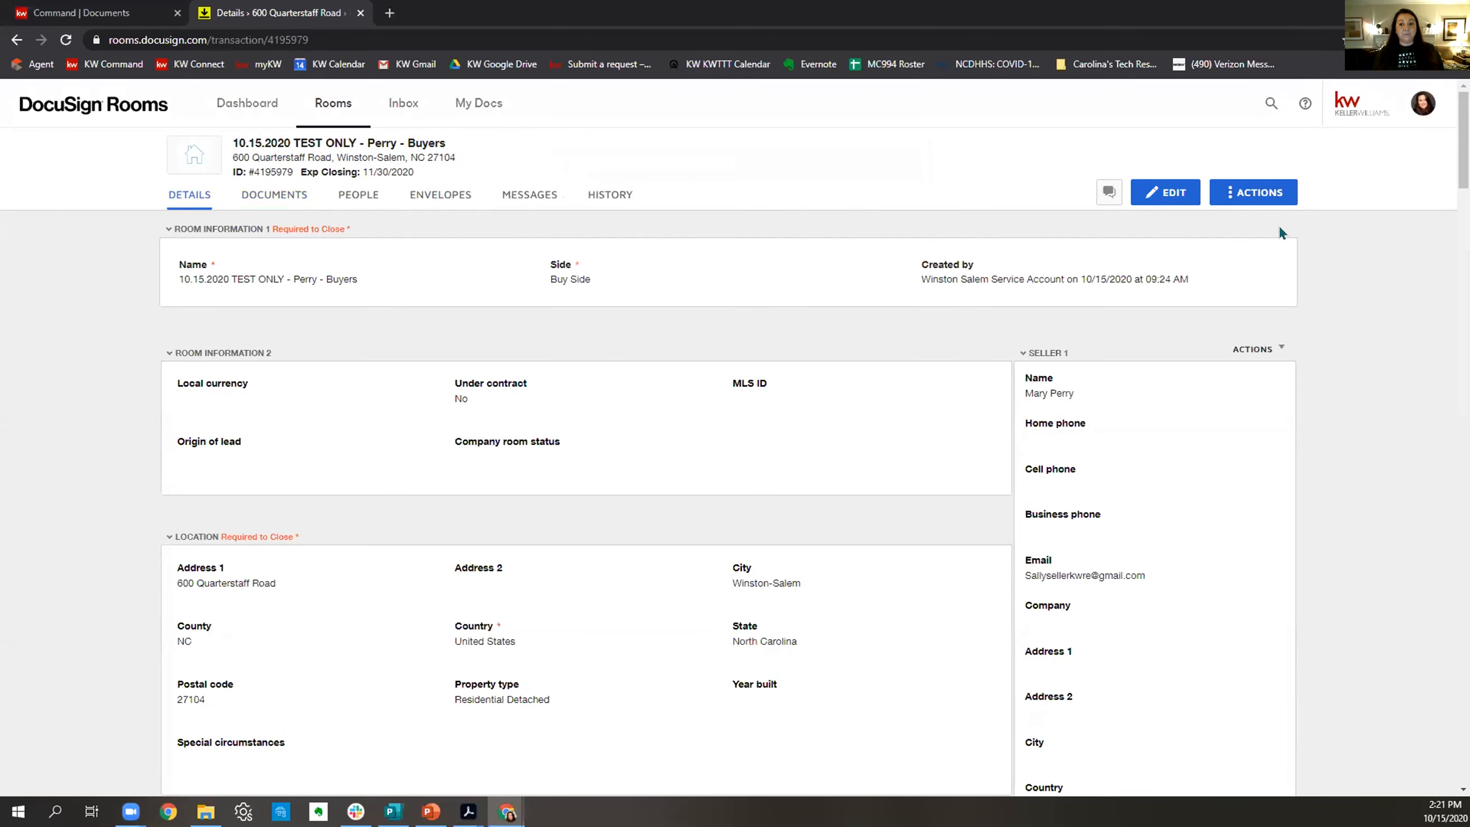
# Put the room details into edit mode and scroll down to the Listing Agent 1 fields
pyautogui.click(1166, 192)
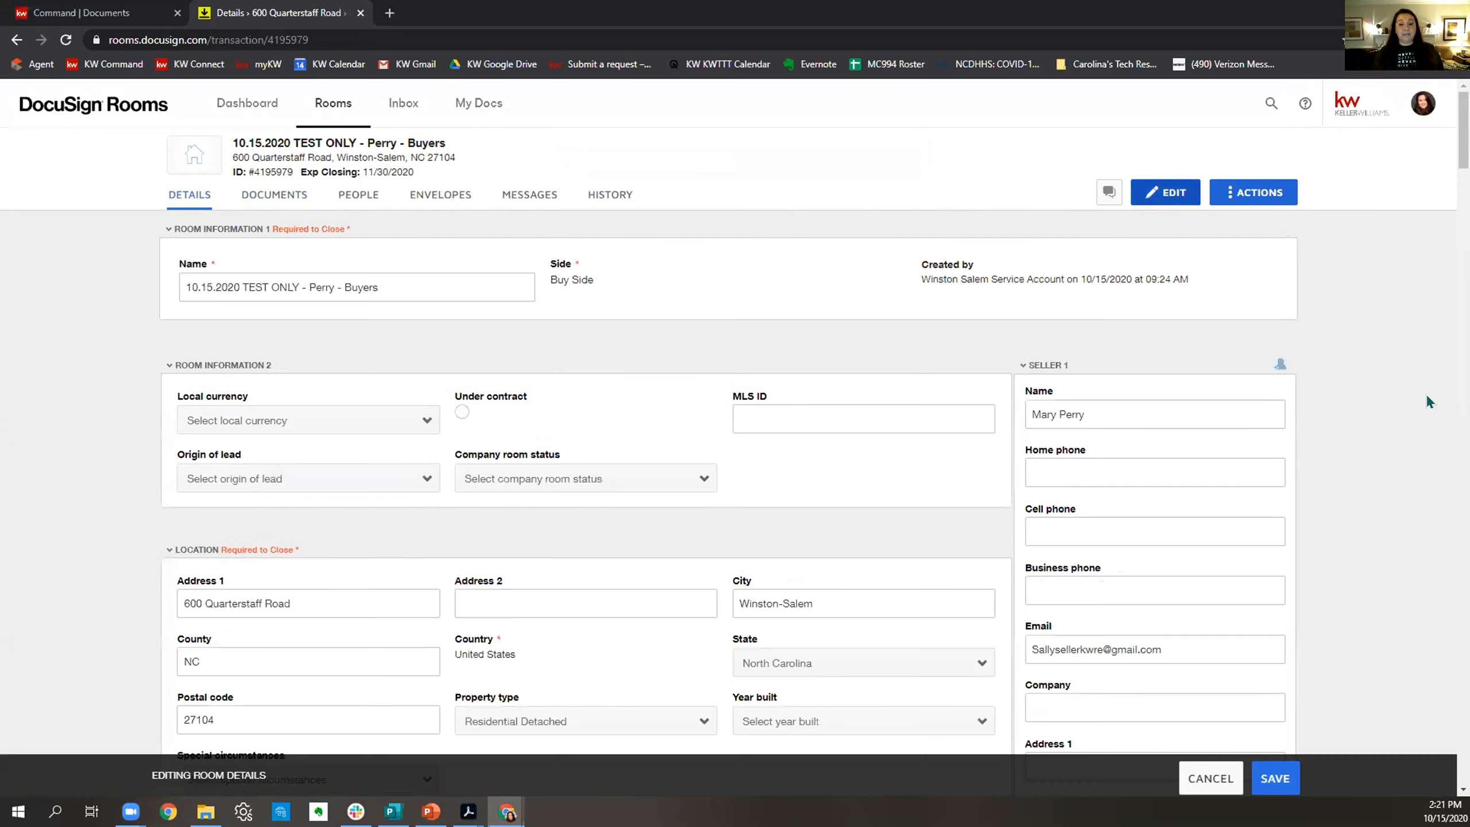
pyautogui.scroll(-4, 1107, 420)
pyautogui.scroll(-7, 1161, 371)
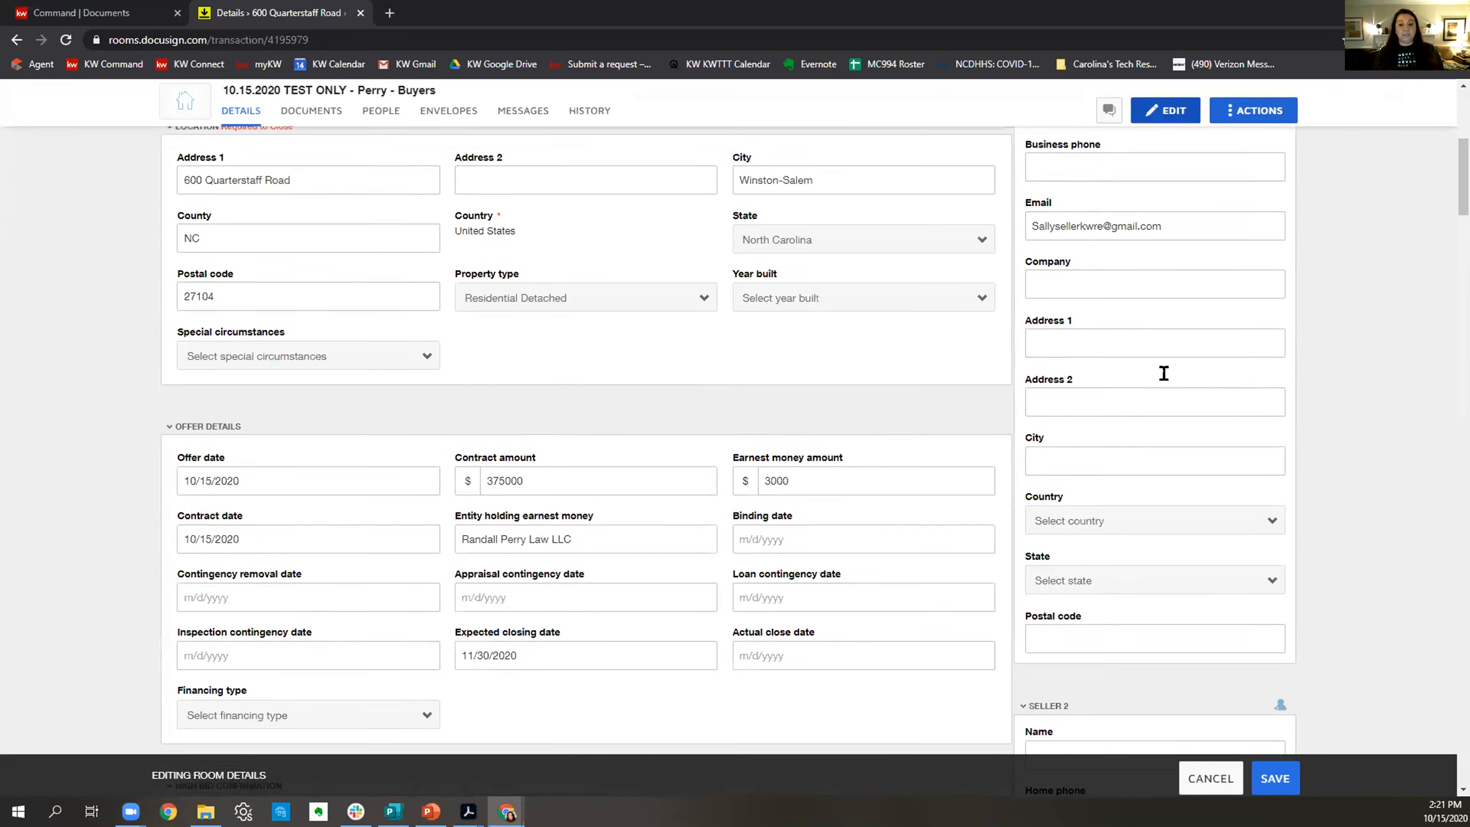
pyautogui.scroll(-3, 1166, 385)
pyautogui.scroll(-15, 1163, 373)
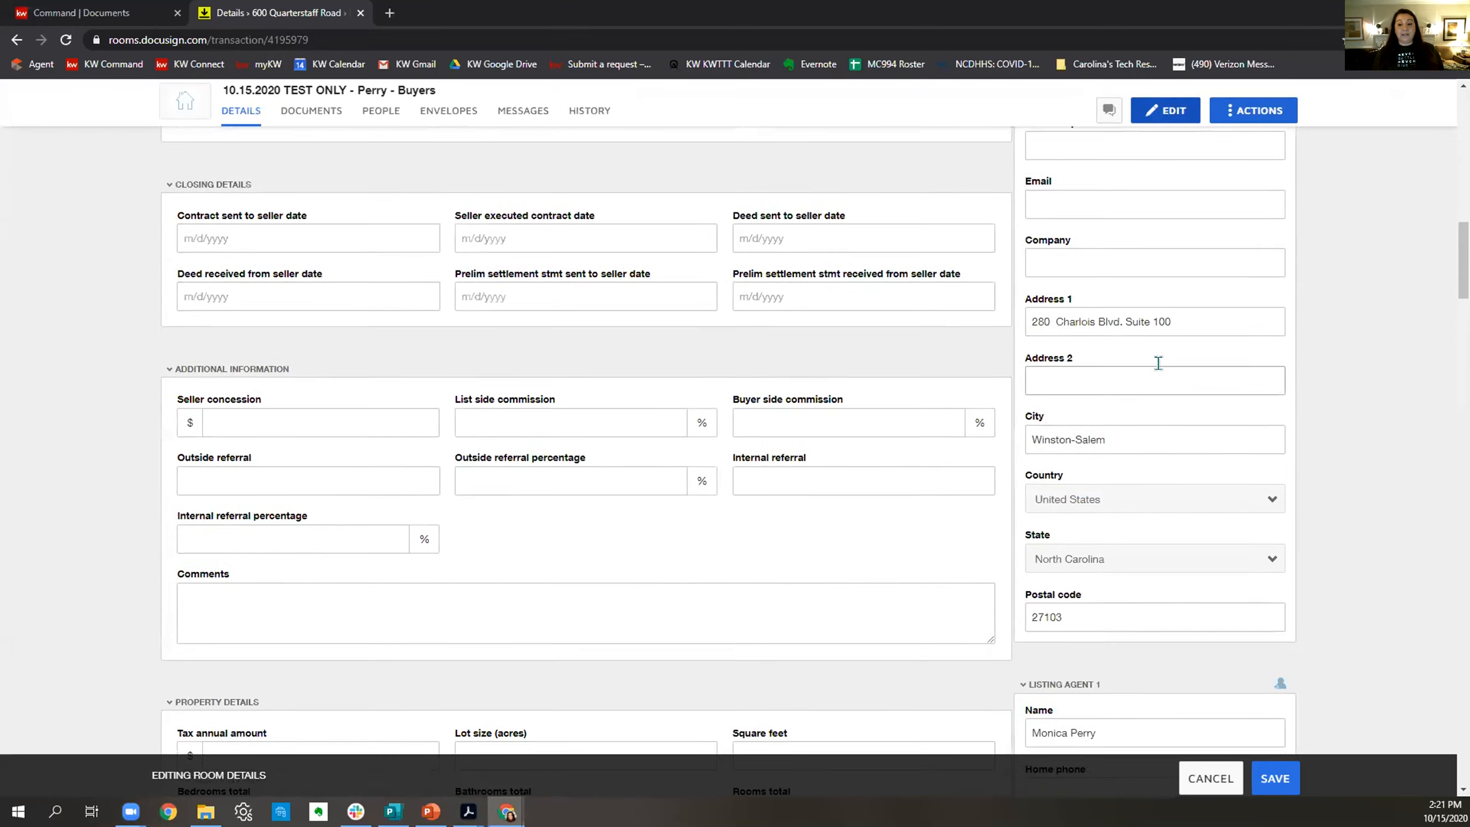
pyautogui.scroll(-3, 1164, 368)
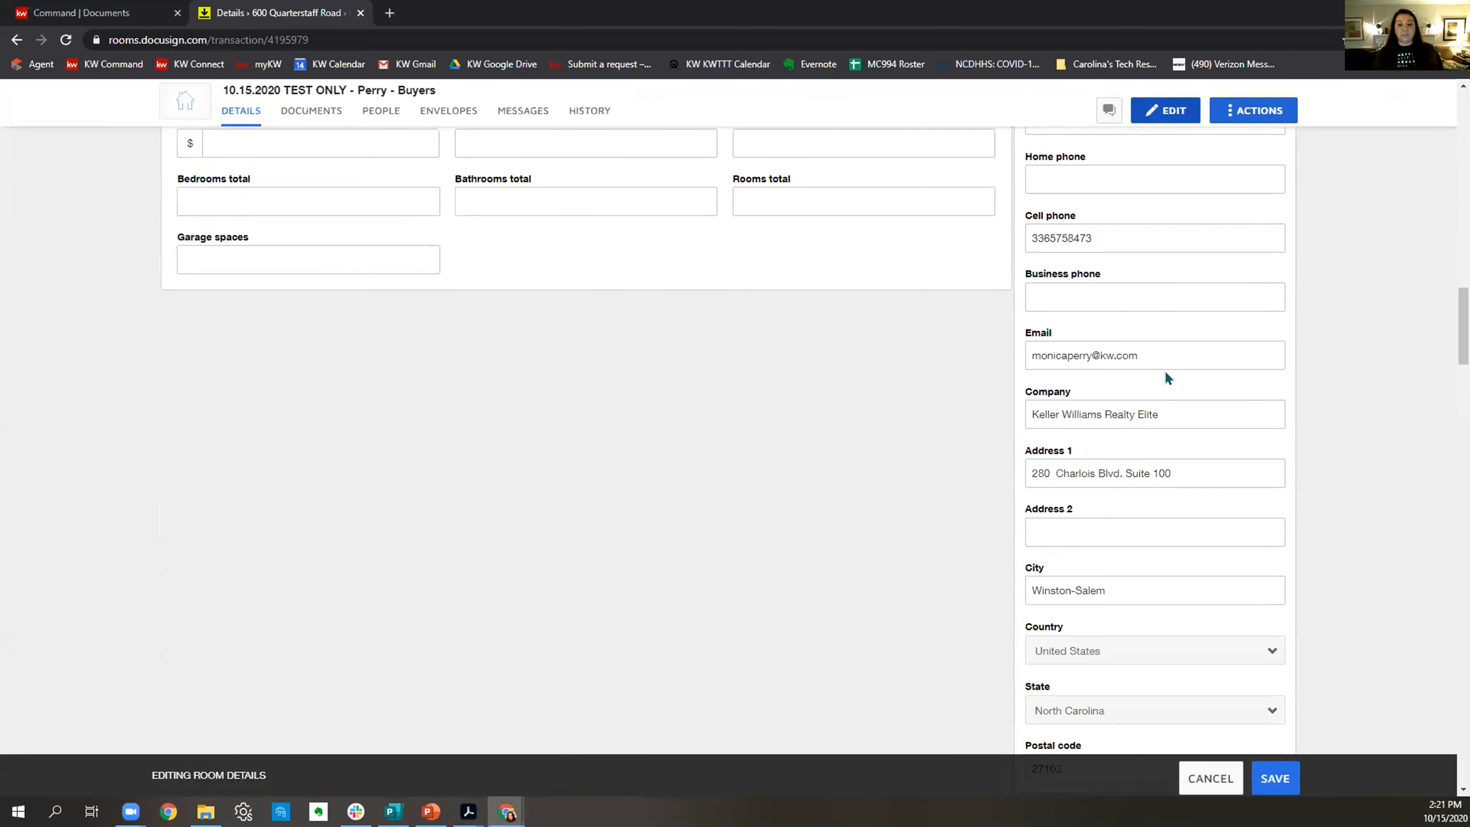
pyautogui.scroll(-2, 1163, 371)
pyautogui.scroll(-2, 1163, 370)
pyautogui.scroll(-6, 1163, 370)
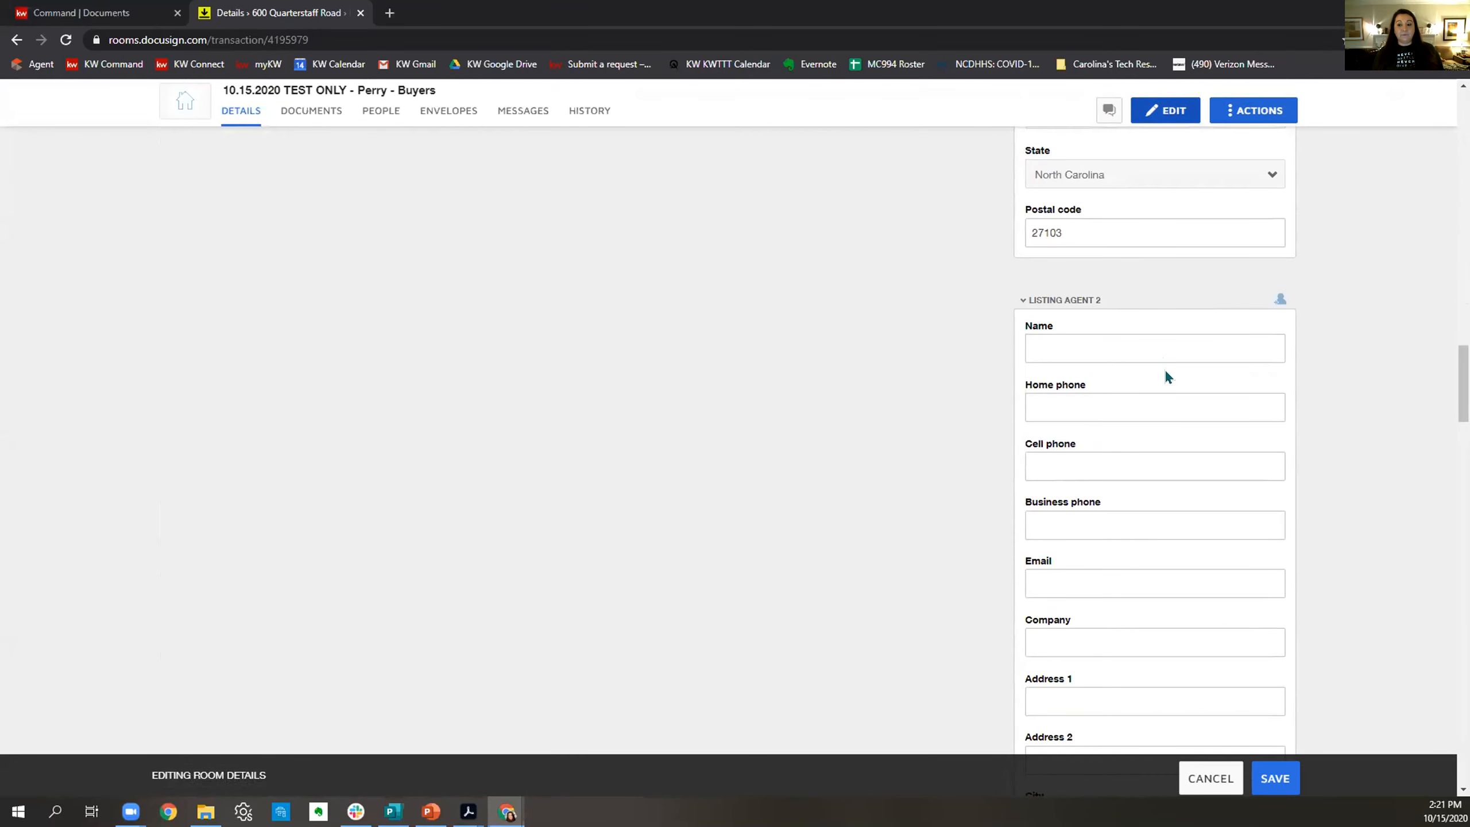
pyautogui.scroll(-11, 1163, 370)
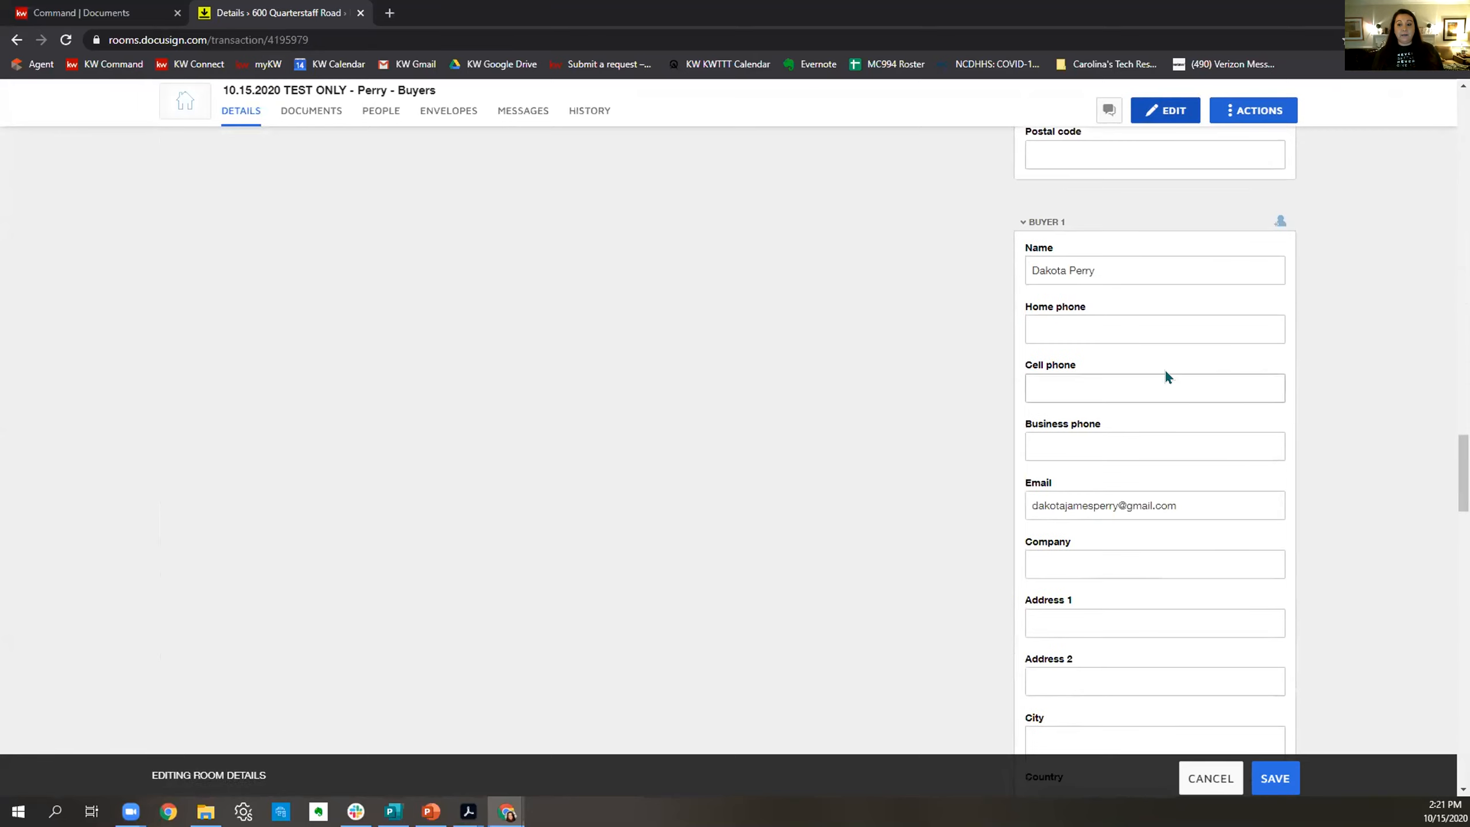
pyautogui.scroll(-10, 1227, 319)
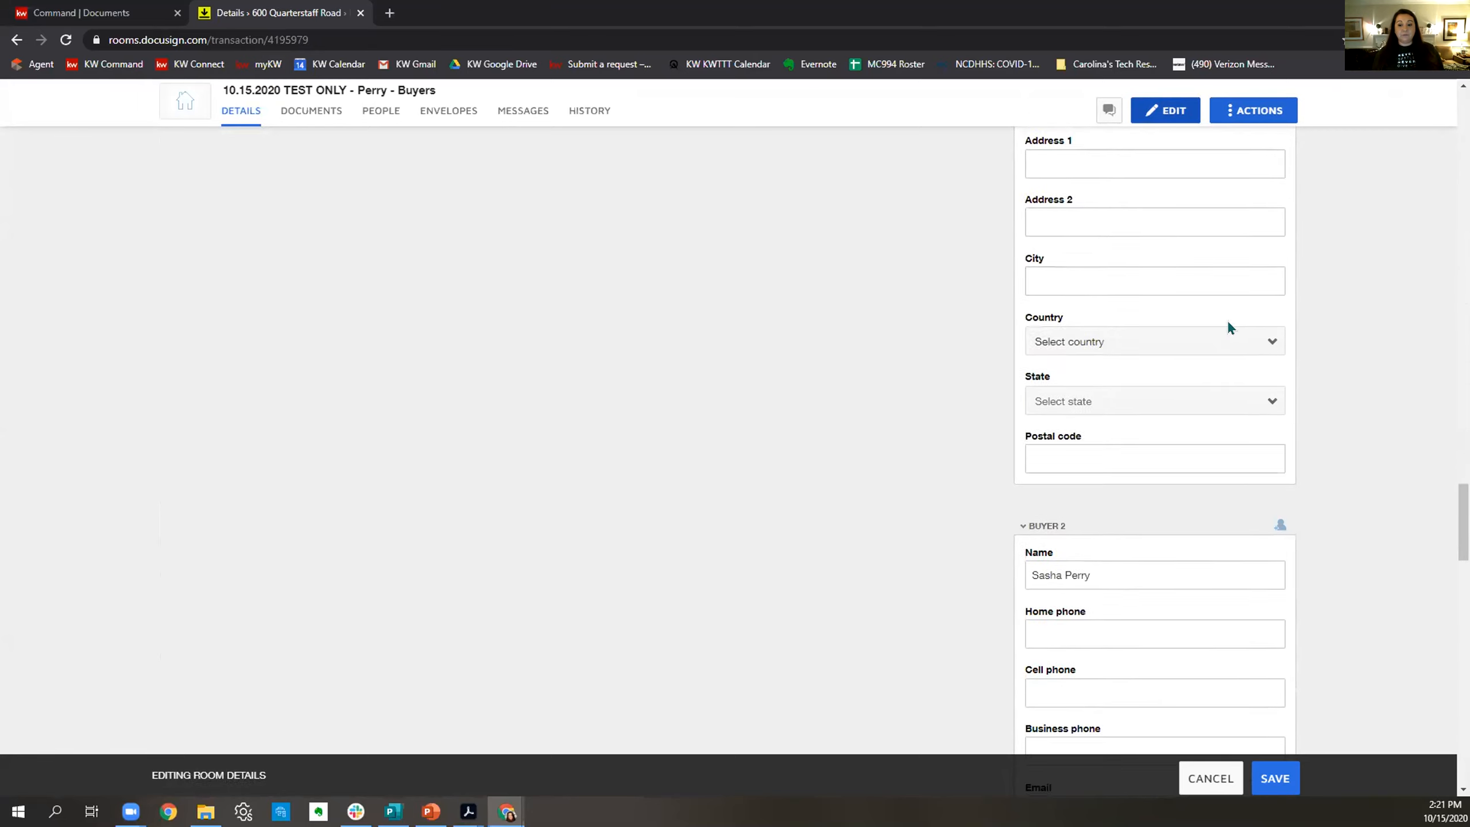
pyautogui.scroll(-10, 1215, 305)
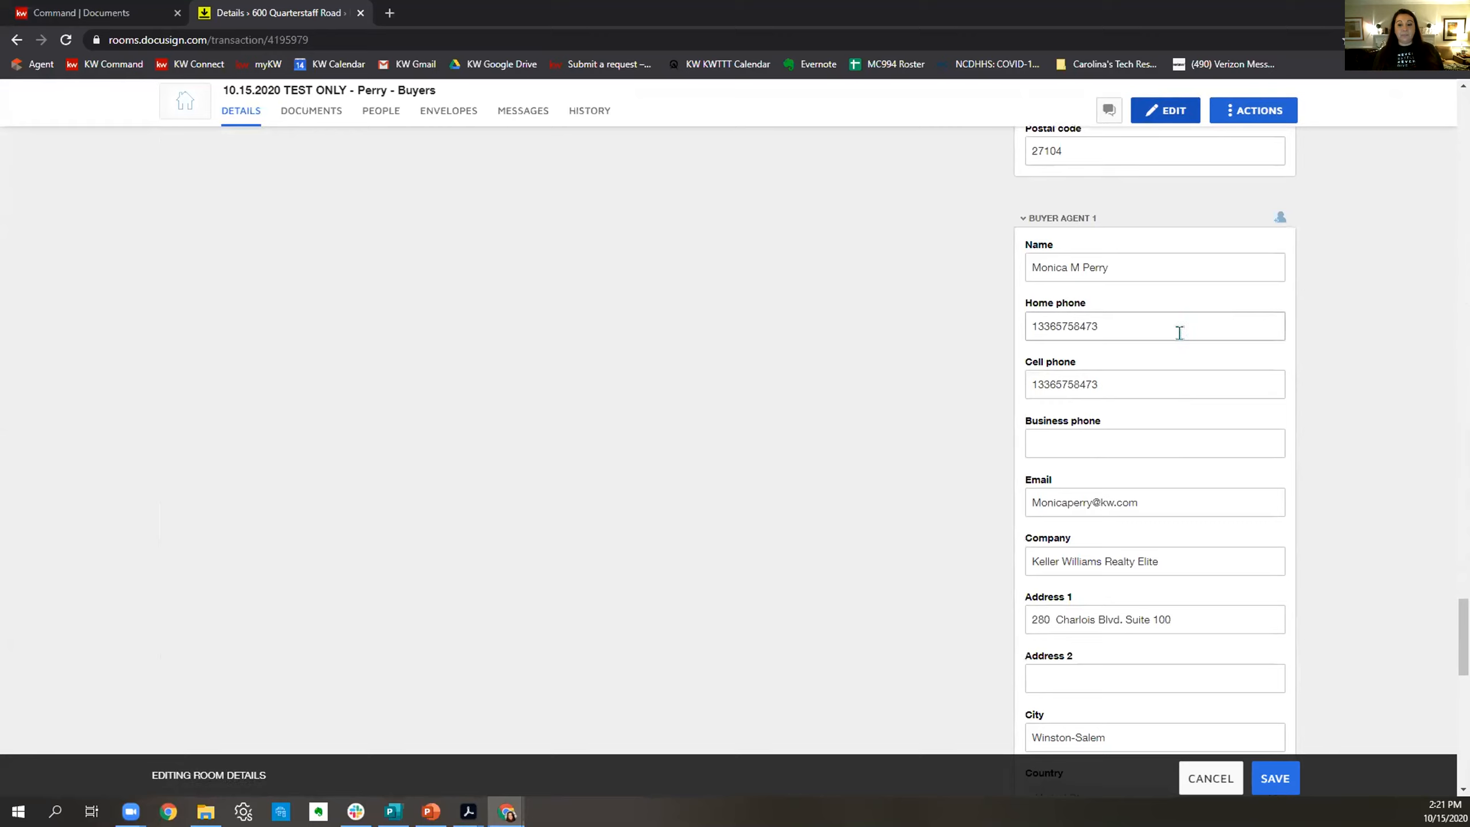
pyautogui.scroll(-4, 1192, 421)
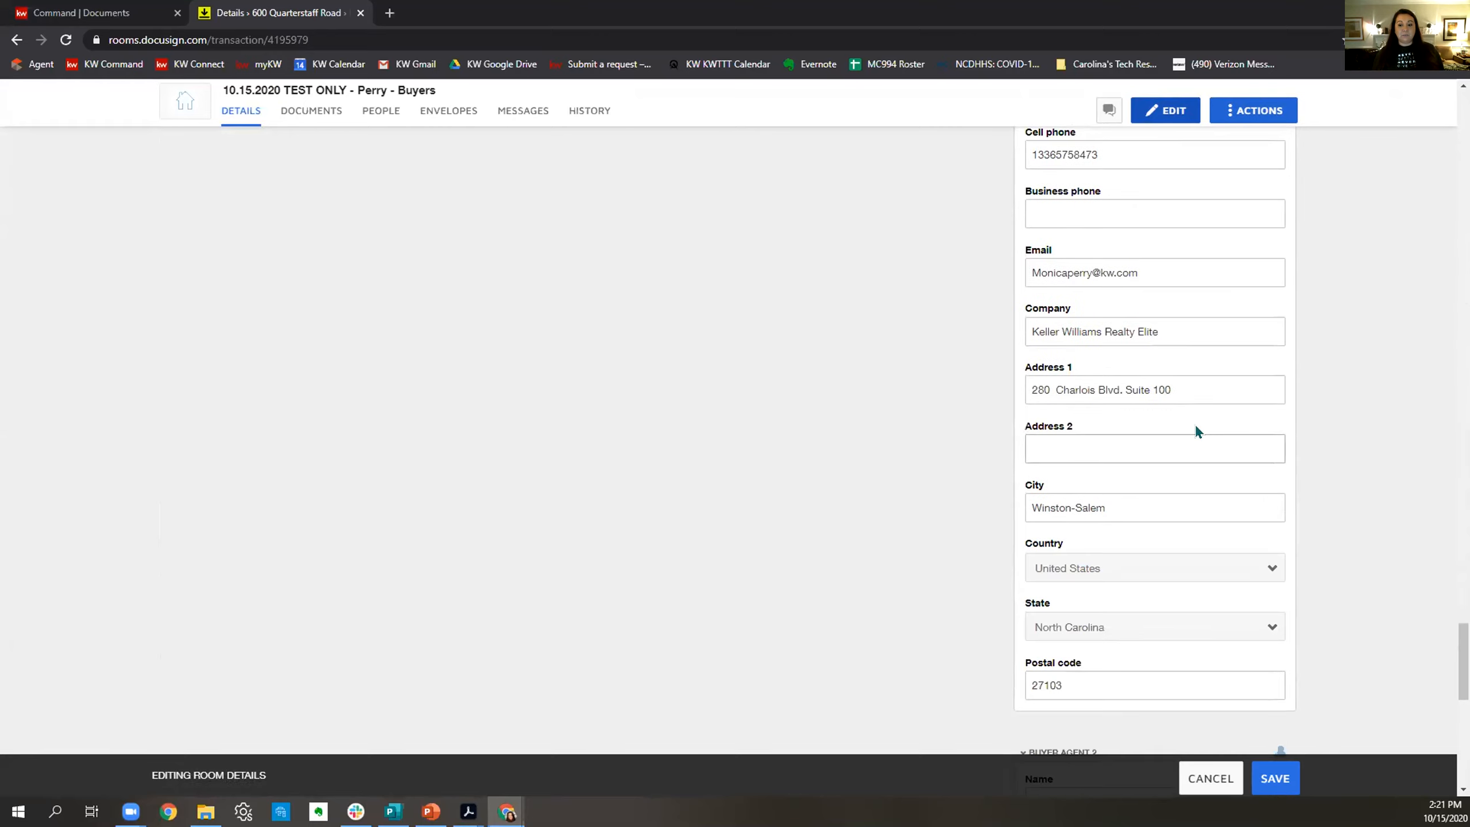
pyautogui.scroll(13, 1186, 406)
pyautogui.scroll(-20, 1182, 388)
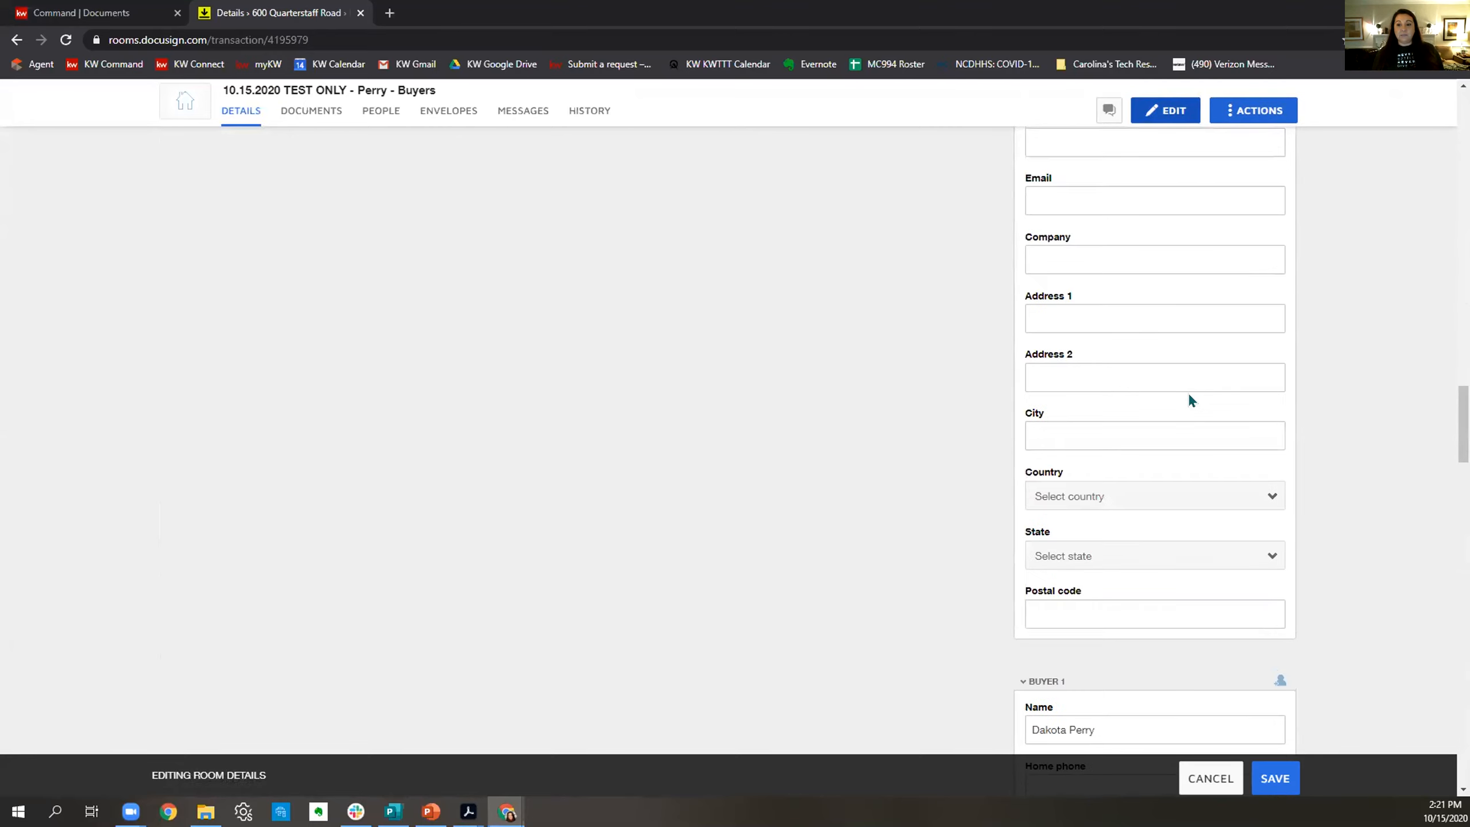
pyautogui.scroll(12, 1181, 387)
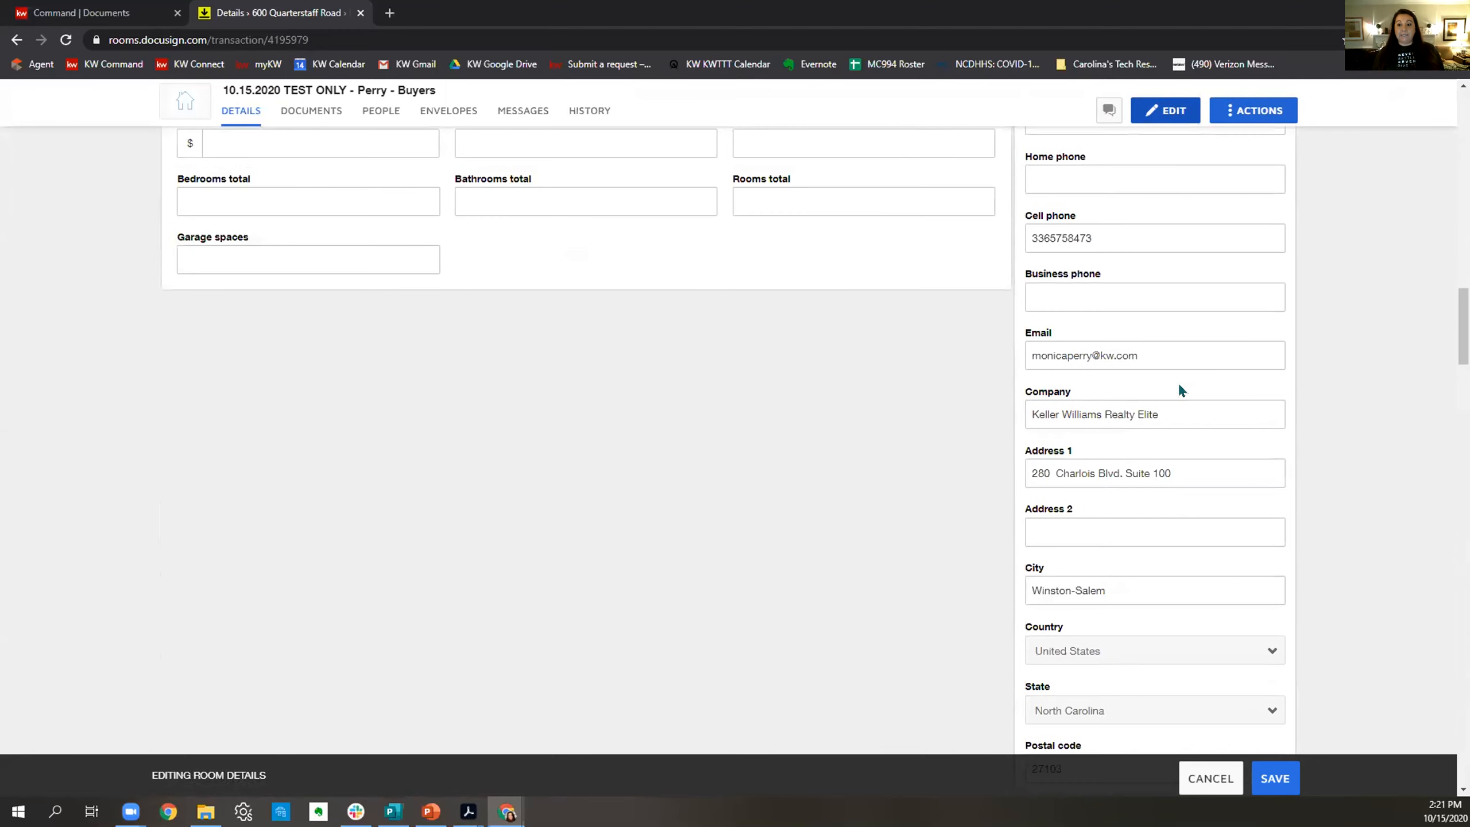
pyautogui.scroll(1, 1179, 376)
# Replace Listing Agent 1's name with the listing agent's full name and save the room details
pyautogui.click(1104, 421)
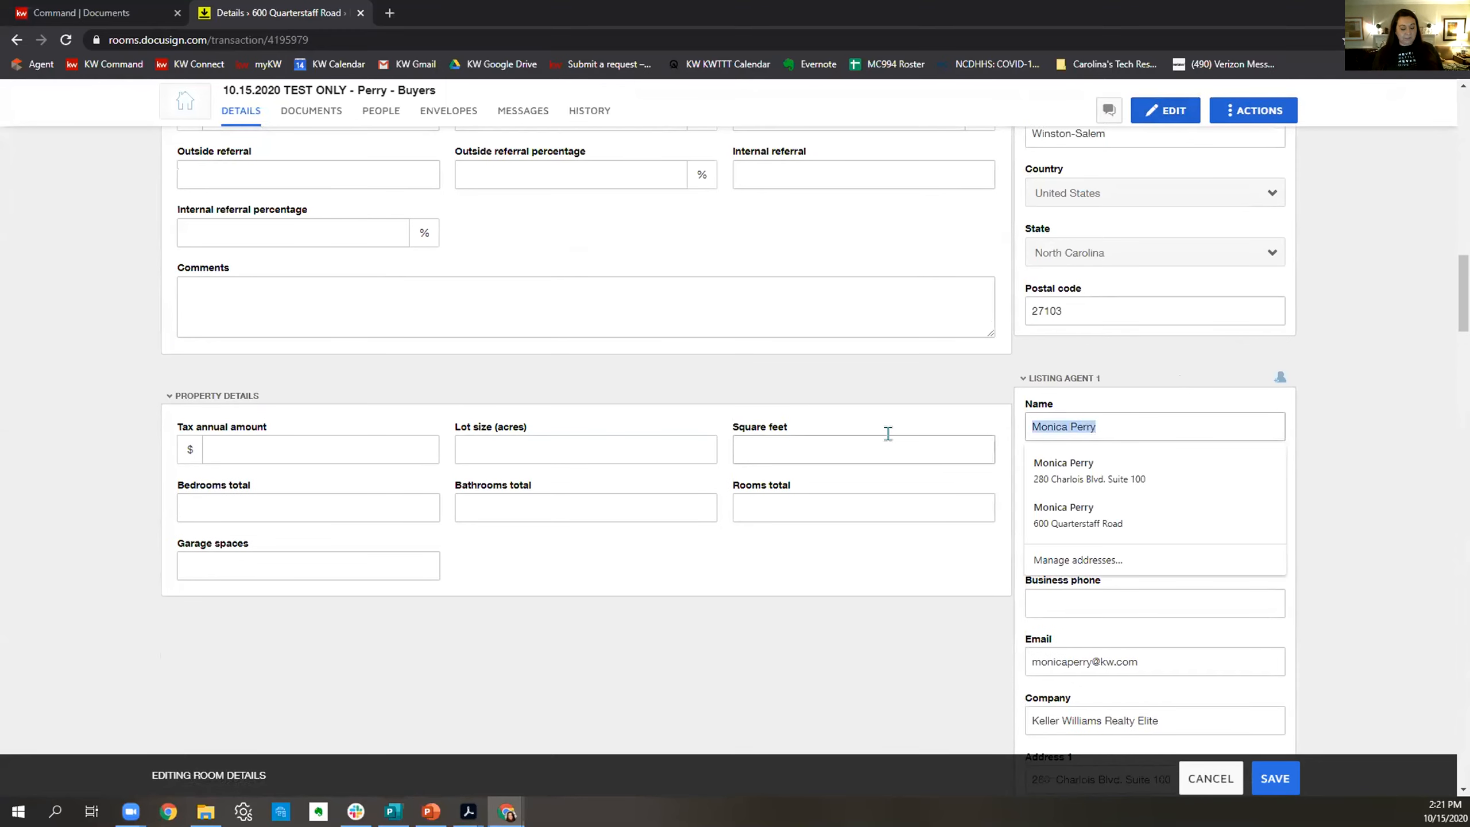
pyautogui.write('Kaye St')
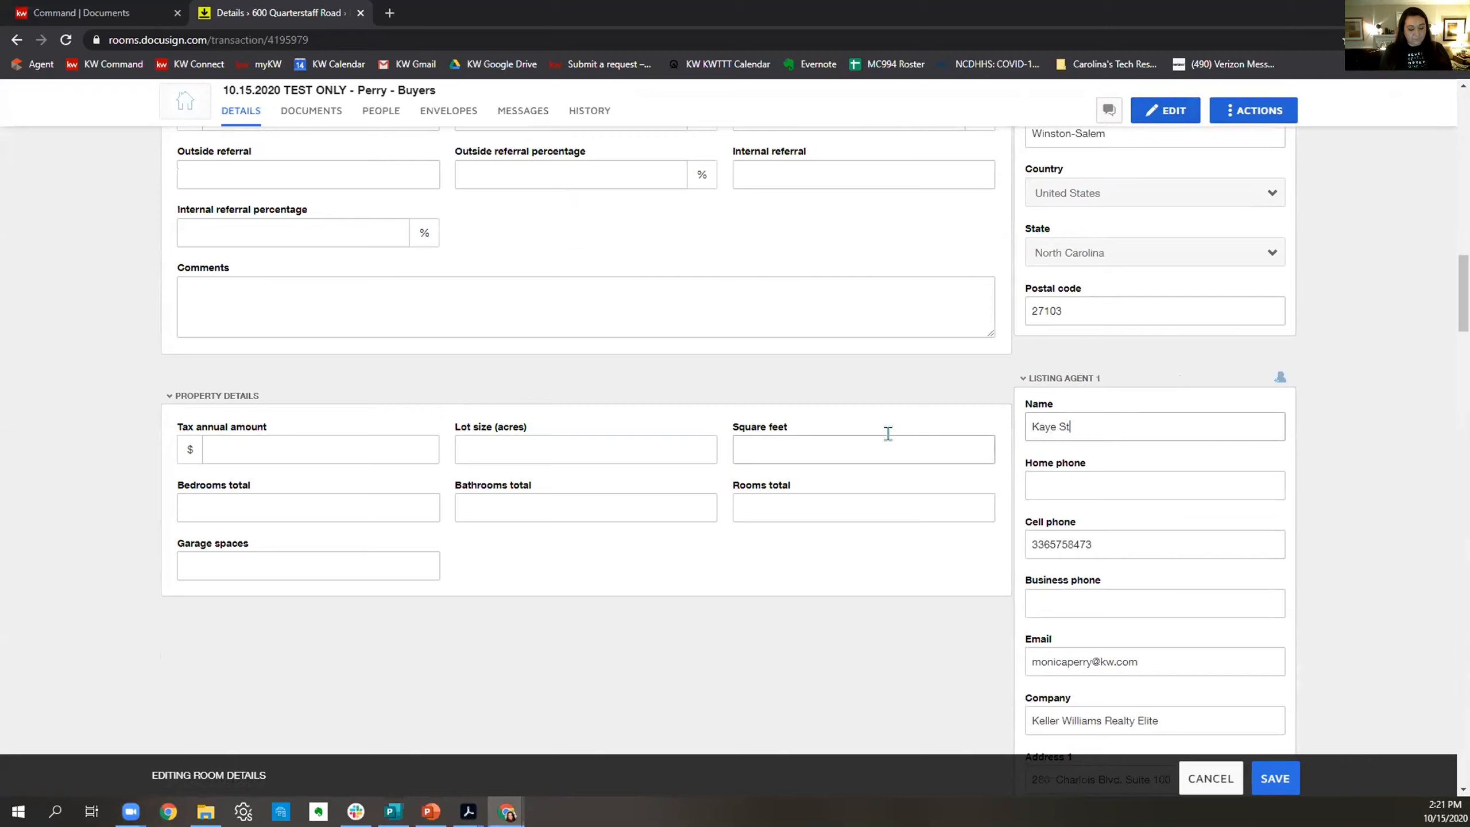
pyautogui.press('BackSpace')
pyautogui.press('BackSpace')
pyautogui.press('BackSpace')
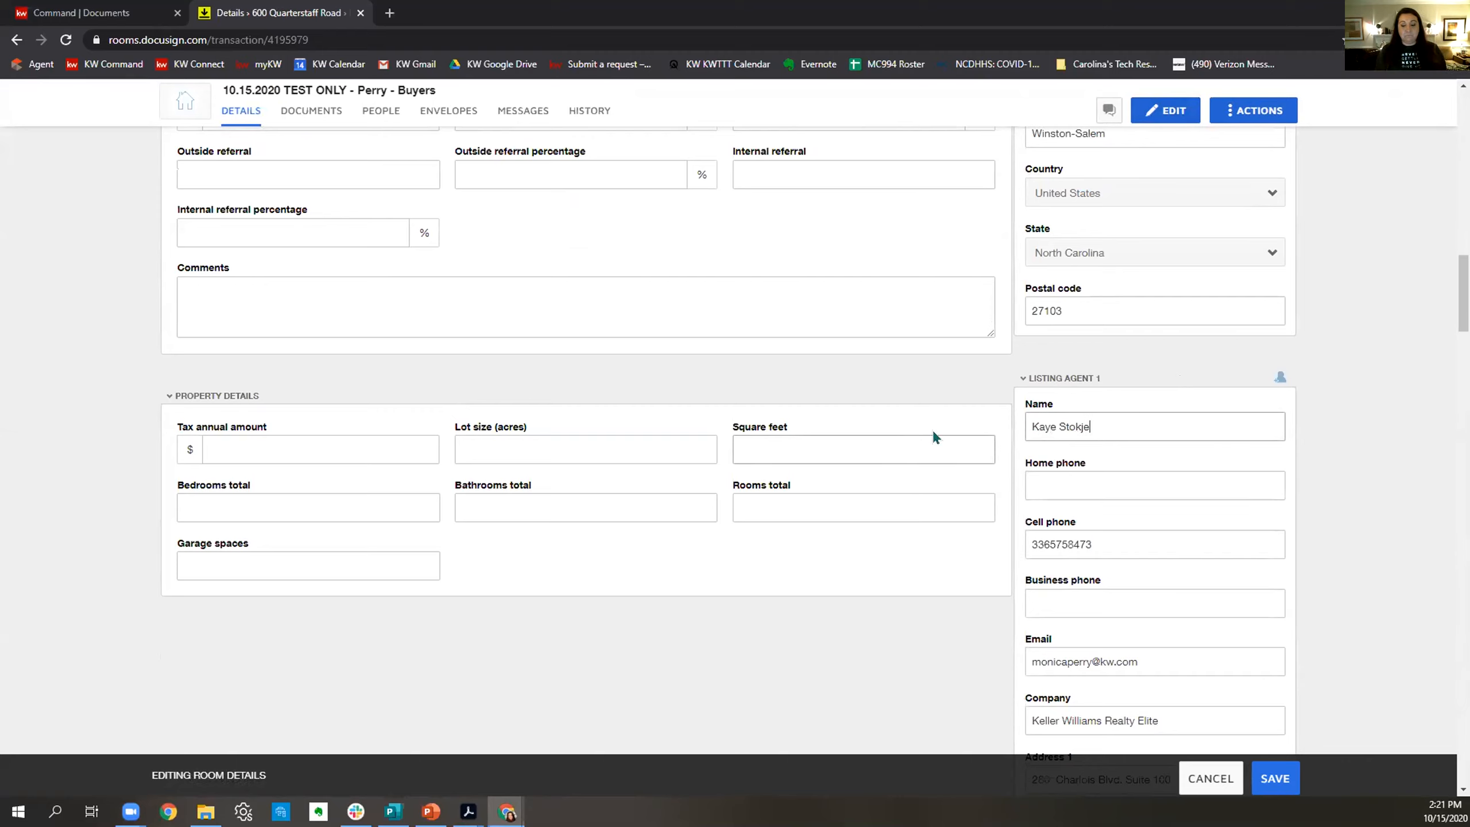
pyautogui.write('es')
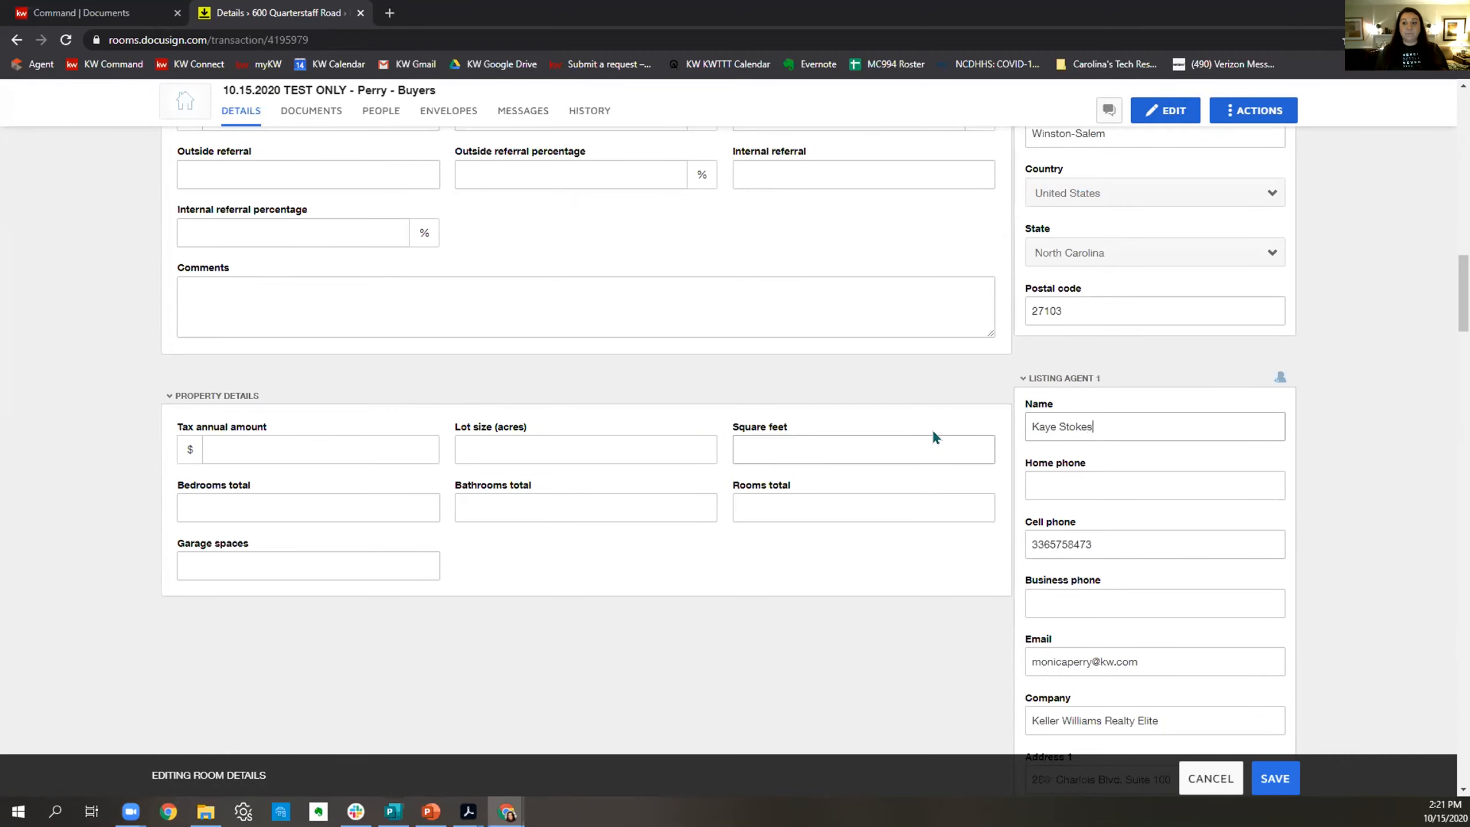
pyautogui.click(1268, 781)
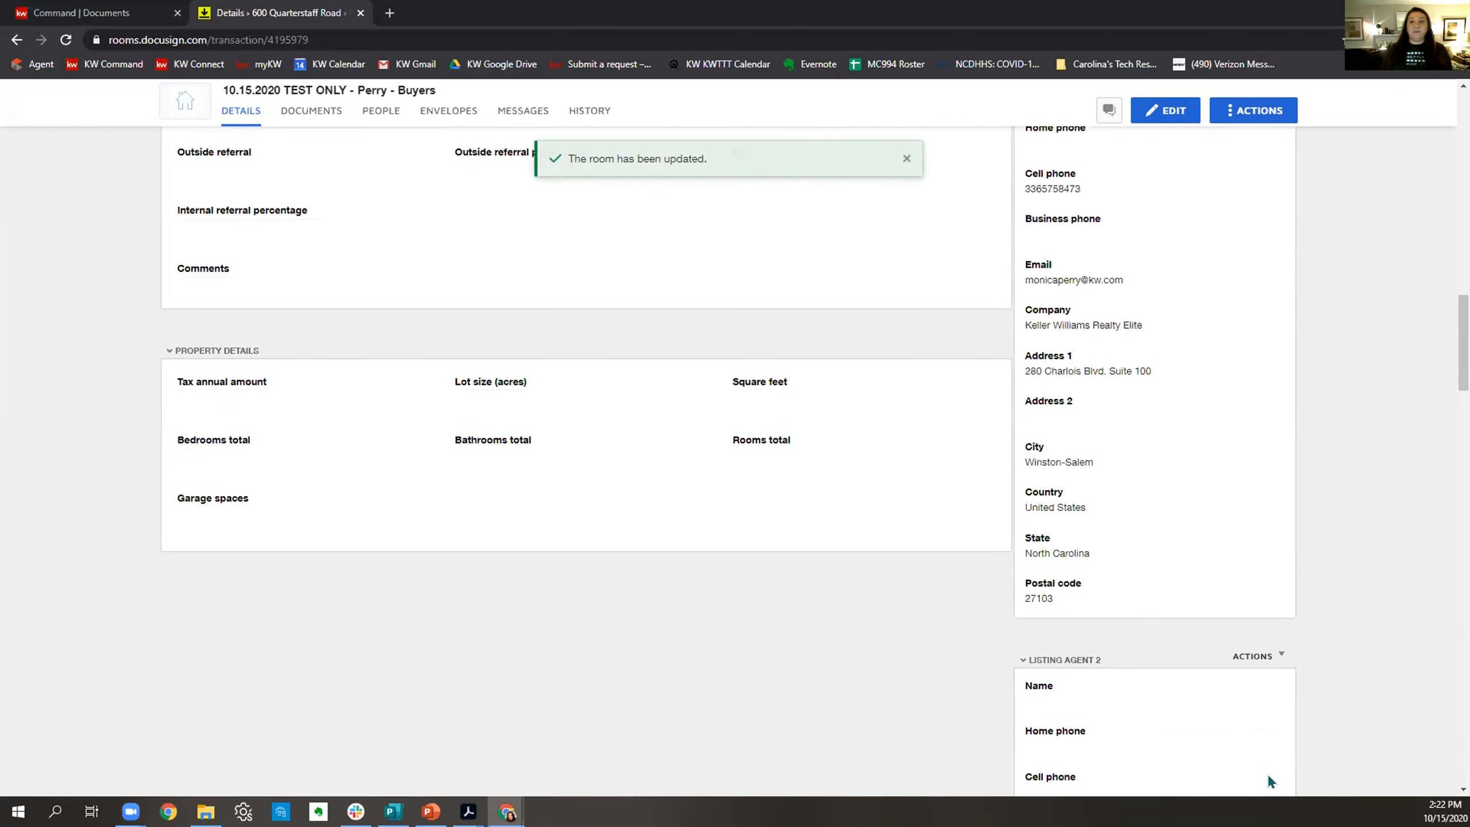
# Return to the top of the updated room and reopen its details in edit mode
pyautogui.scroll(15, 903, 285)
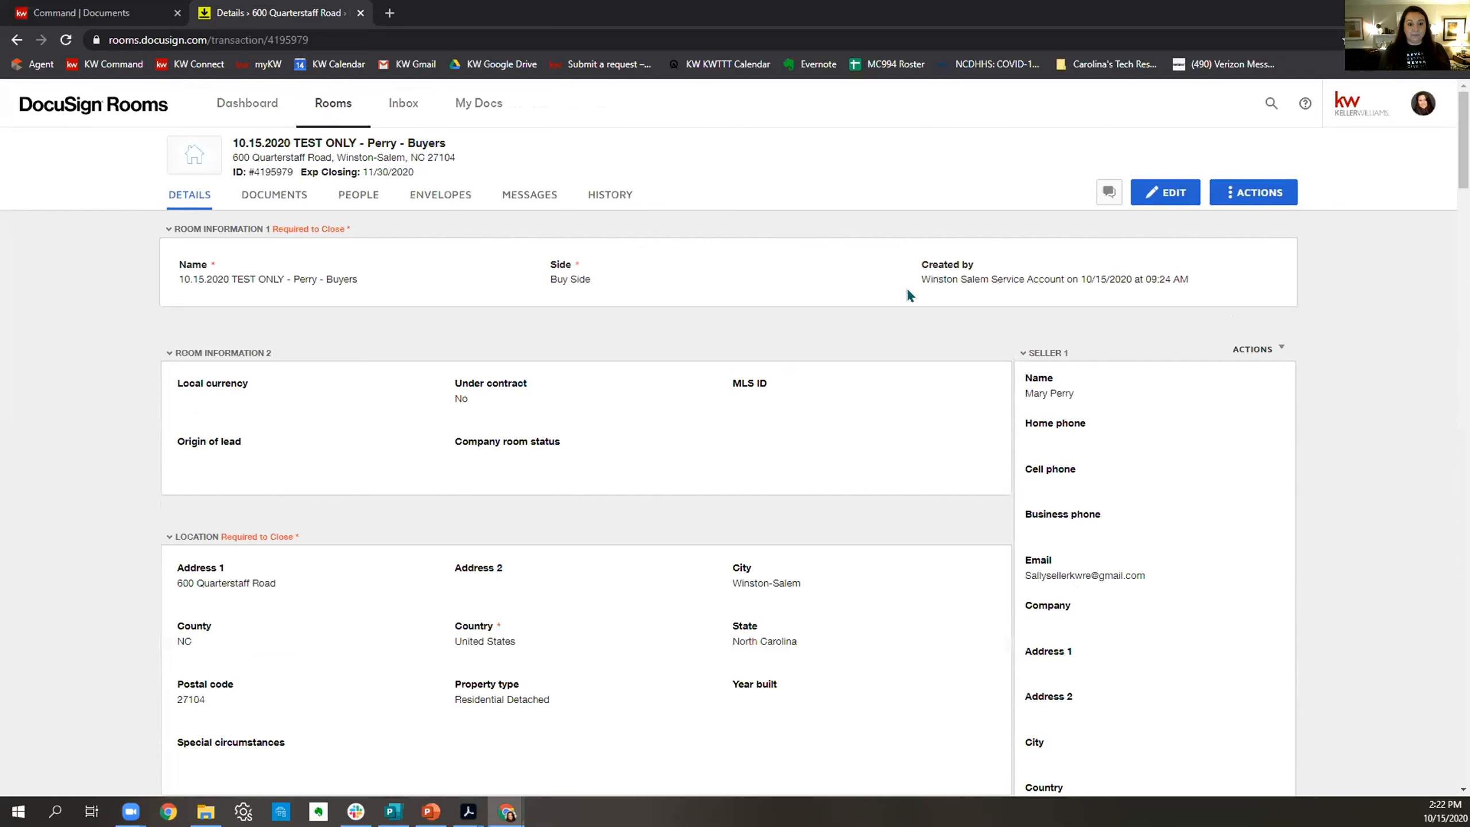
pyautogui.click(1152, 195)
pyautogui.scroll(-4, 541, 508)
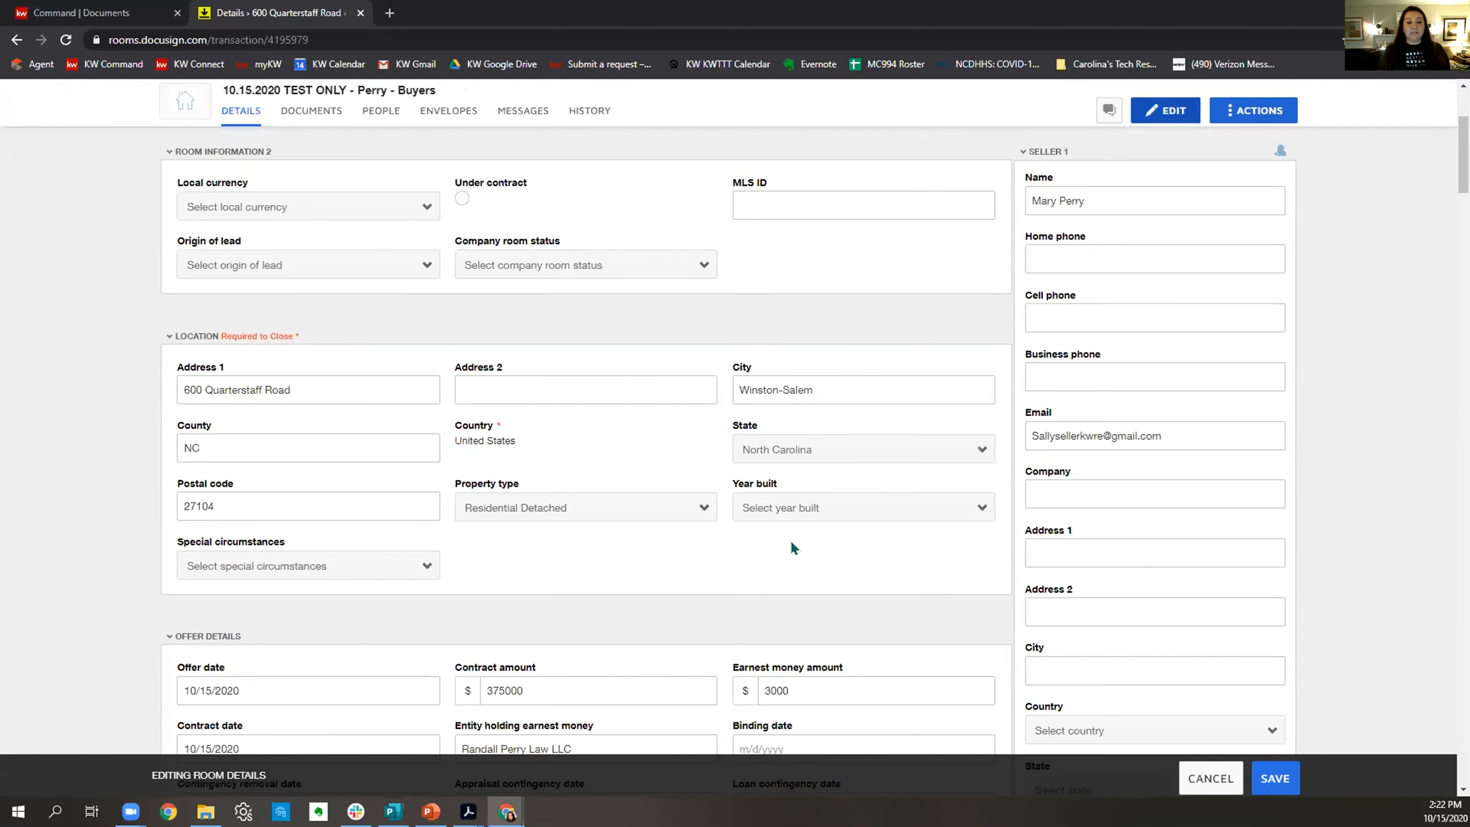
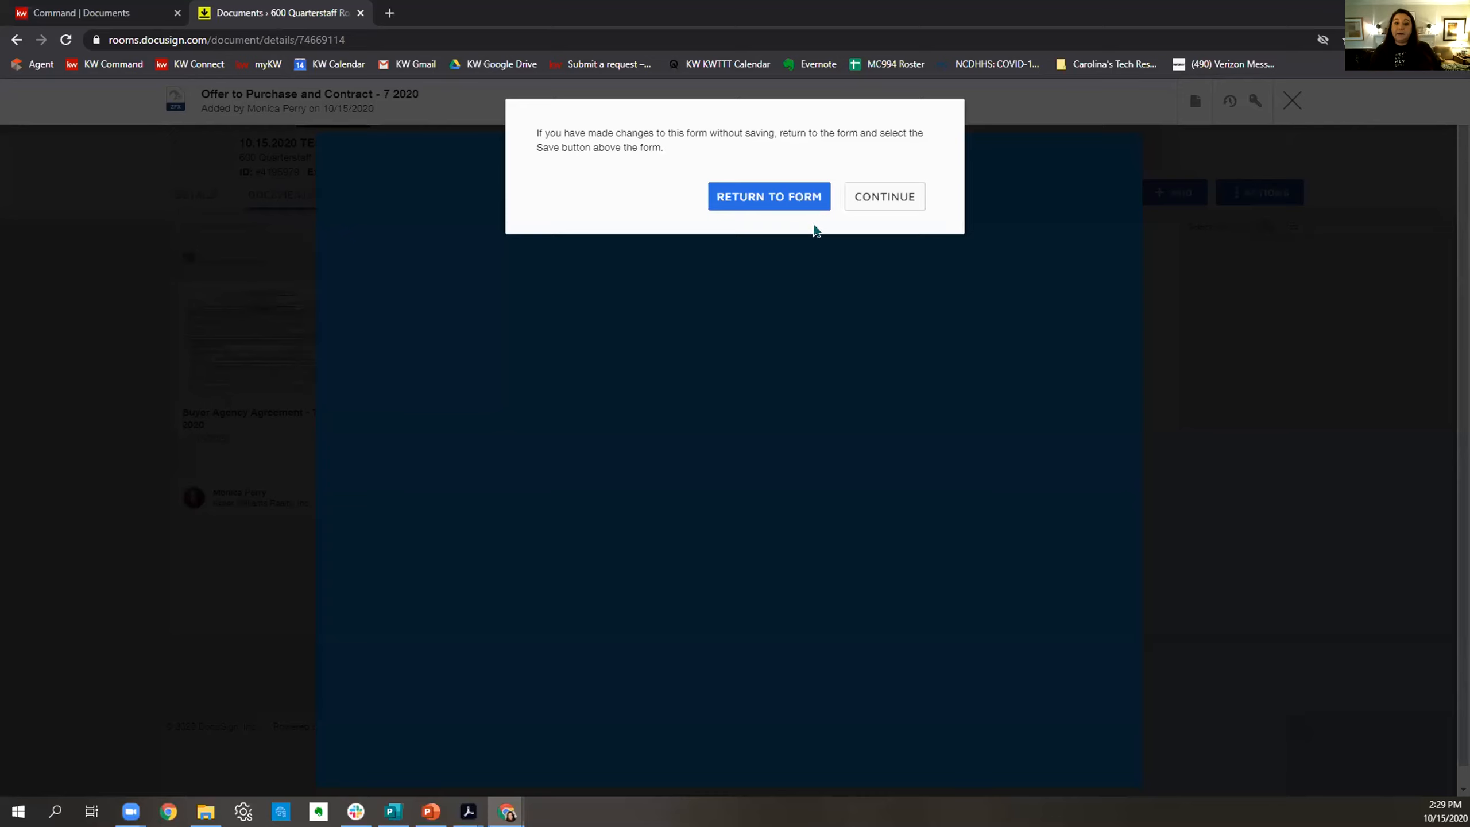
# Dismiss the unsaved-changes warning on the Offer to Purchase and Contract form
pyautogui.click(790, 200)
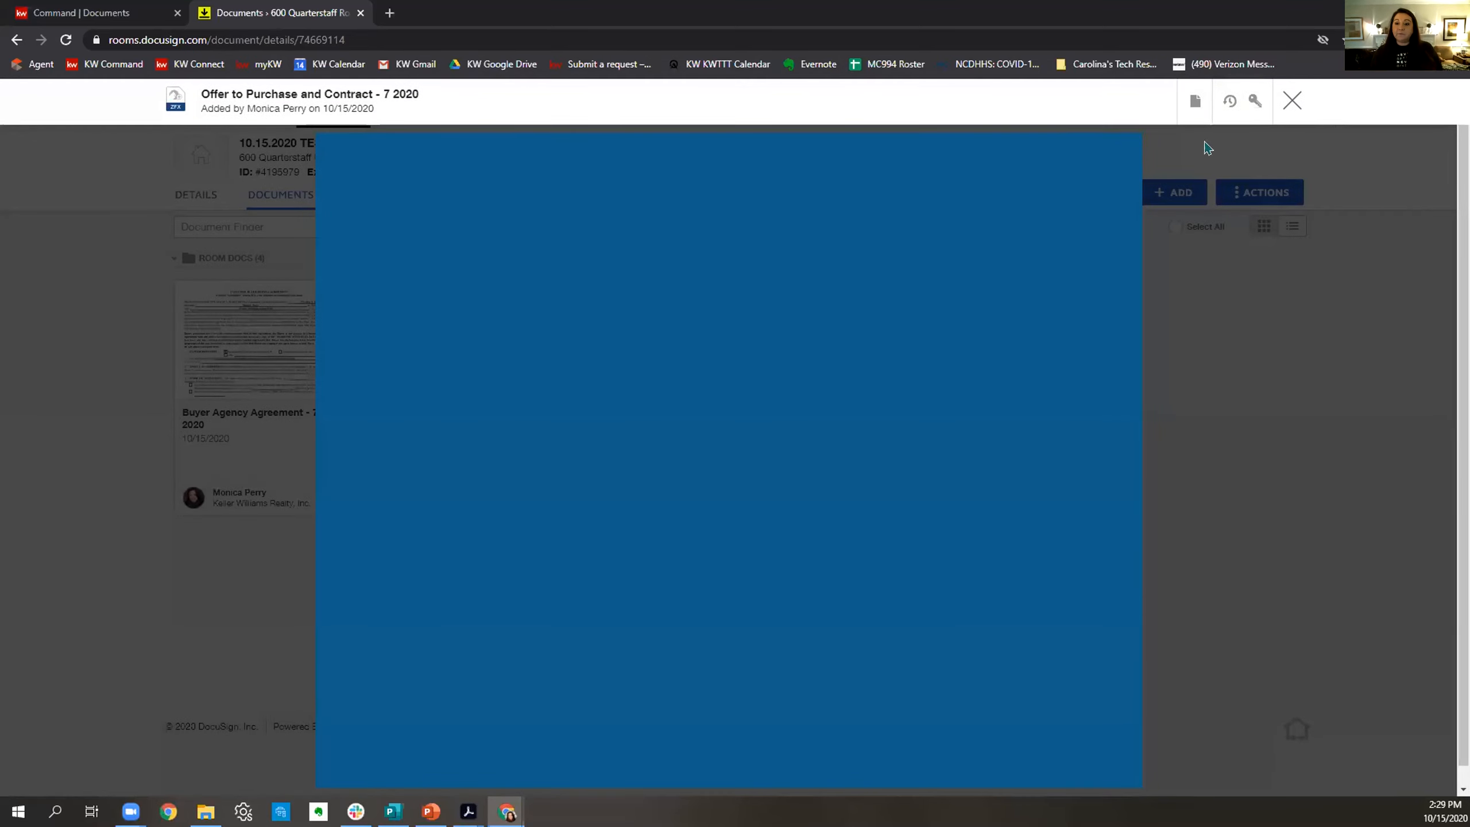
# Leave the Offer to Purchase form and open the Professional Services Disclosure and Election document
pyautogui.click(1282, 110)
pyautogui.click(870, 198)
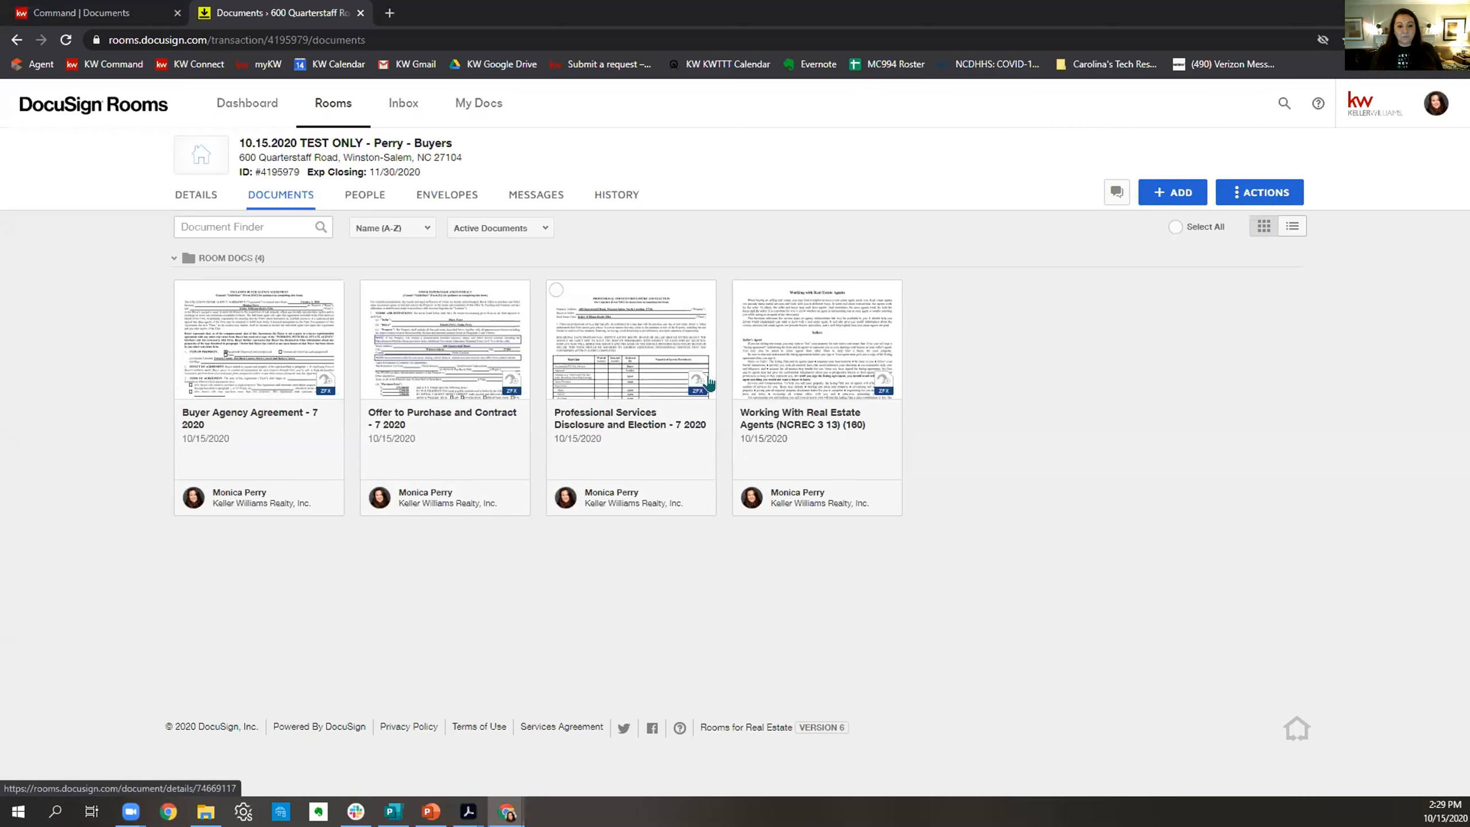
pyautogui.click(669, 353)
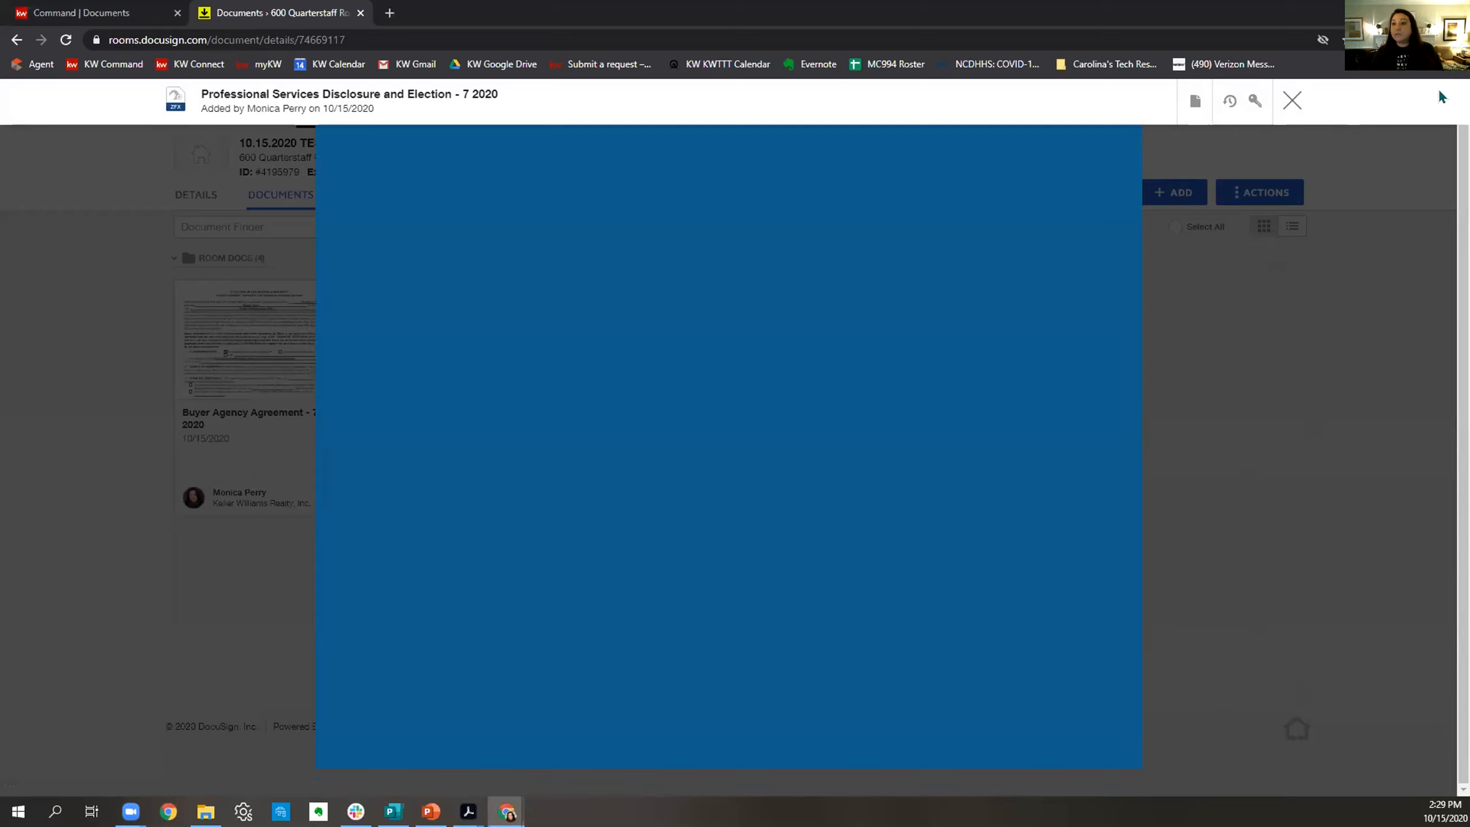
# Allow the site's blocked cookies and reload the disclosure document
pyautogui.click(1321, 41)
pyautogui.click(1120, 213)
pyautogui.click(1279, 207)
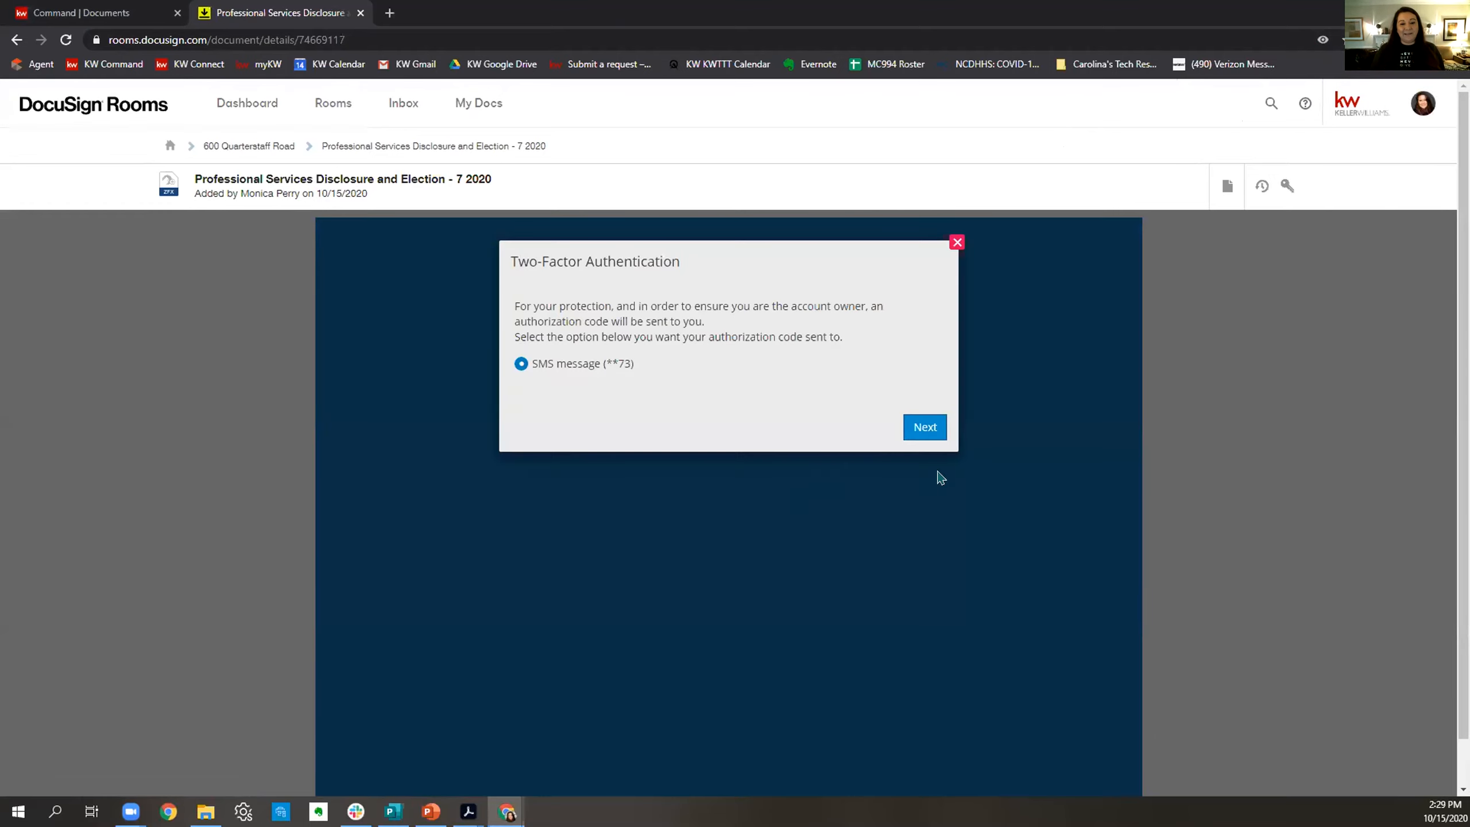
# Enter the texted verification code, remember this device for 30 days, and sign in
pyautogui.click(922, 429)
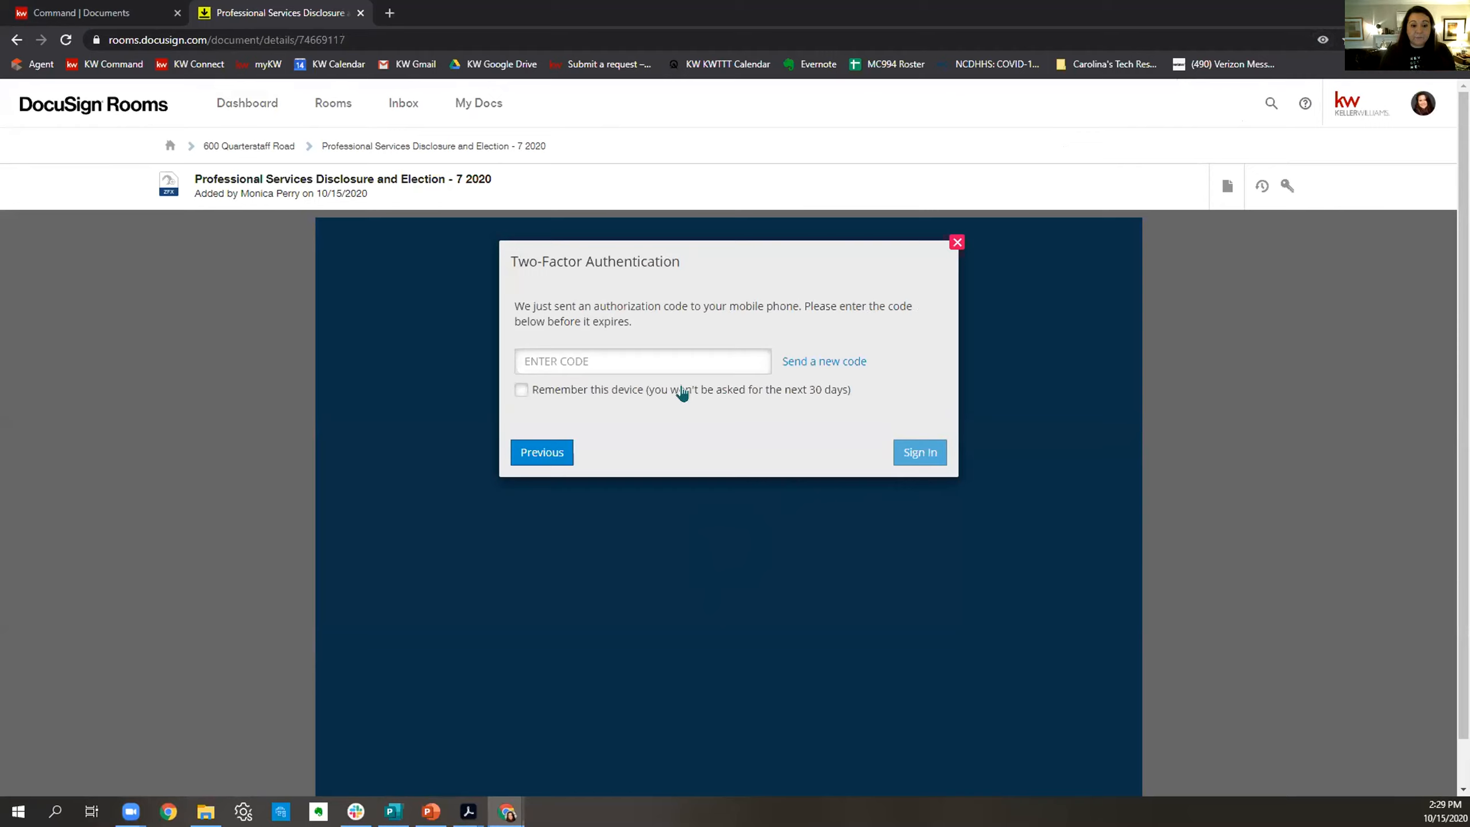
pyautogui.click(633, 359)
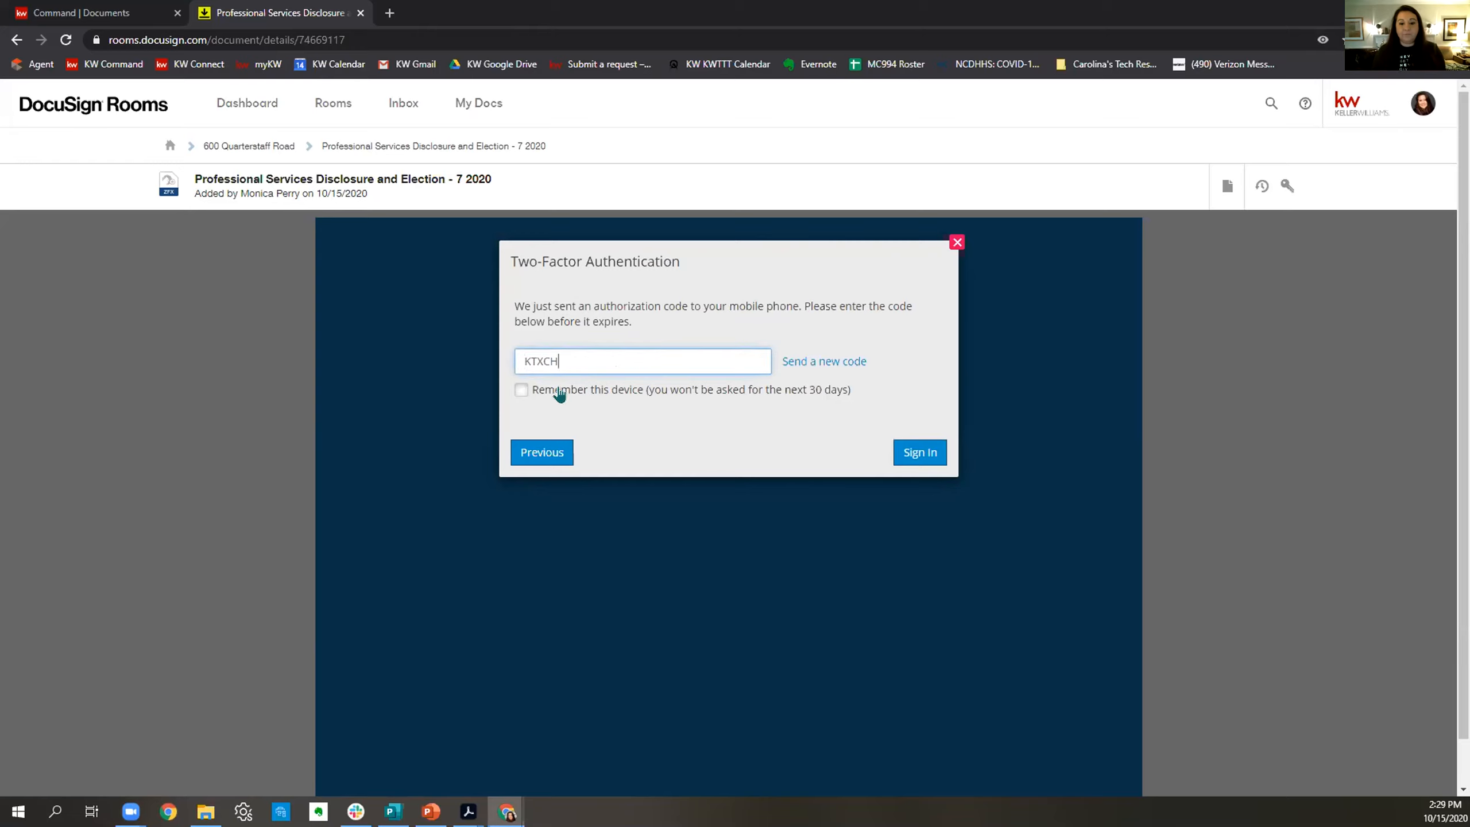
pyautogui.click(521, 391)
pyautogui.click(925, 453)
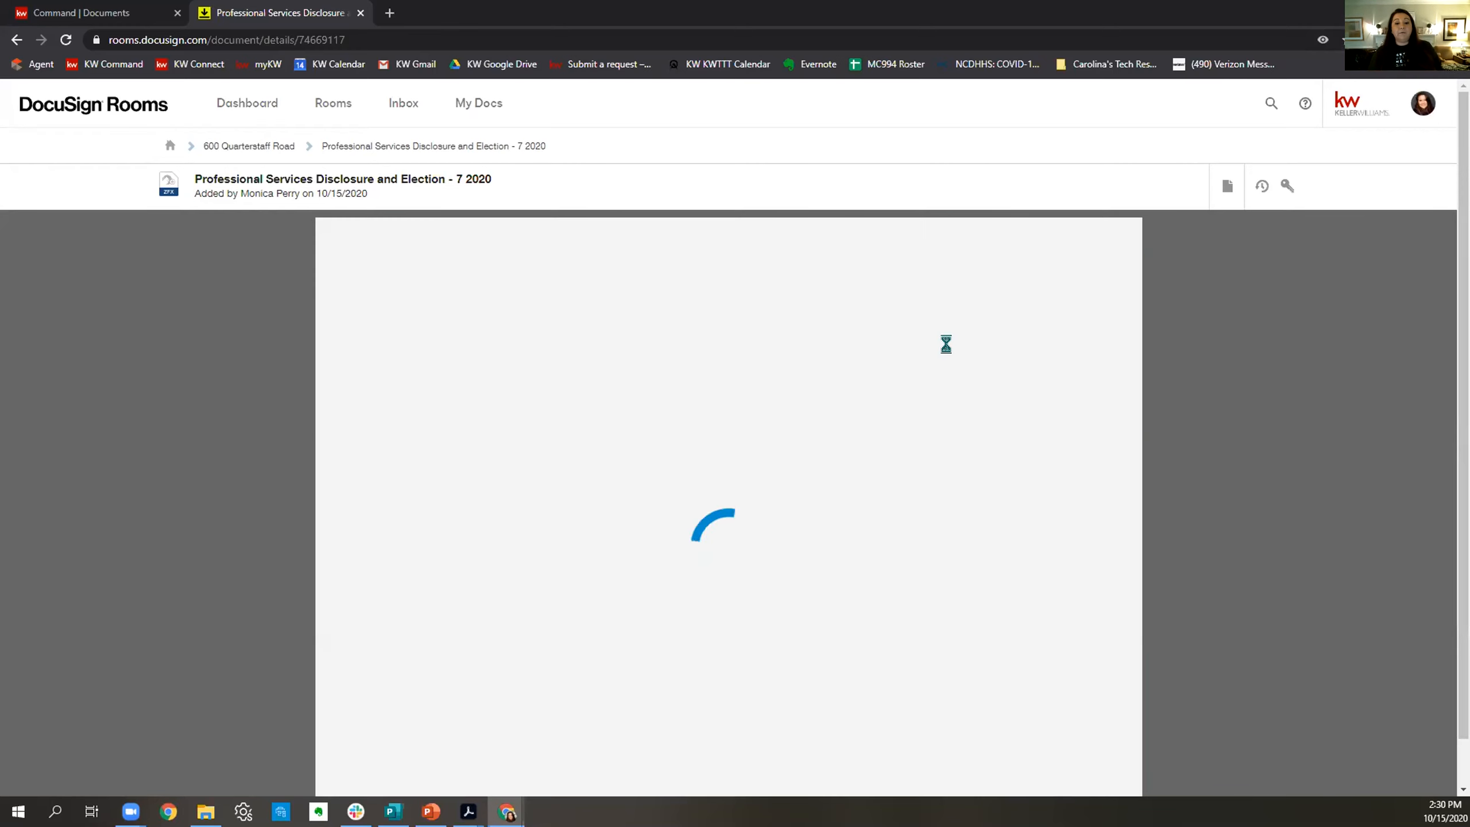
# Enter 'No per buyer' for Accountant, Home Team's inspector for Home inspection, and a Geico agent for Property insurance
pyautogui.scroll(-4, 863, 429)
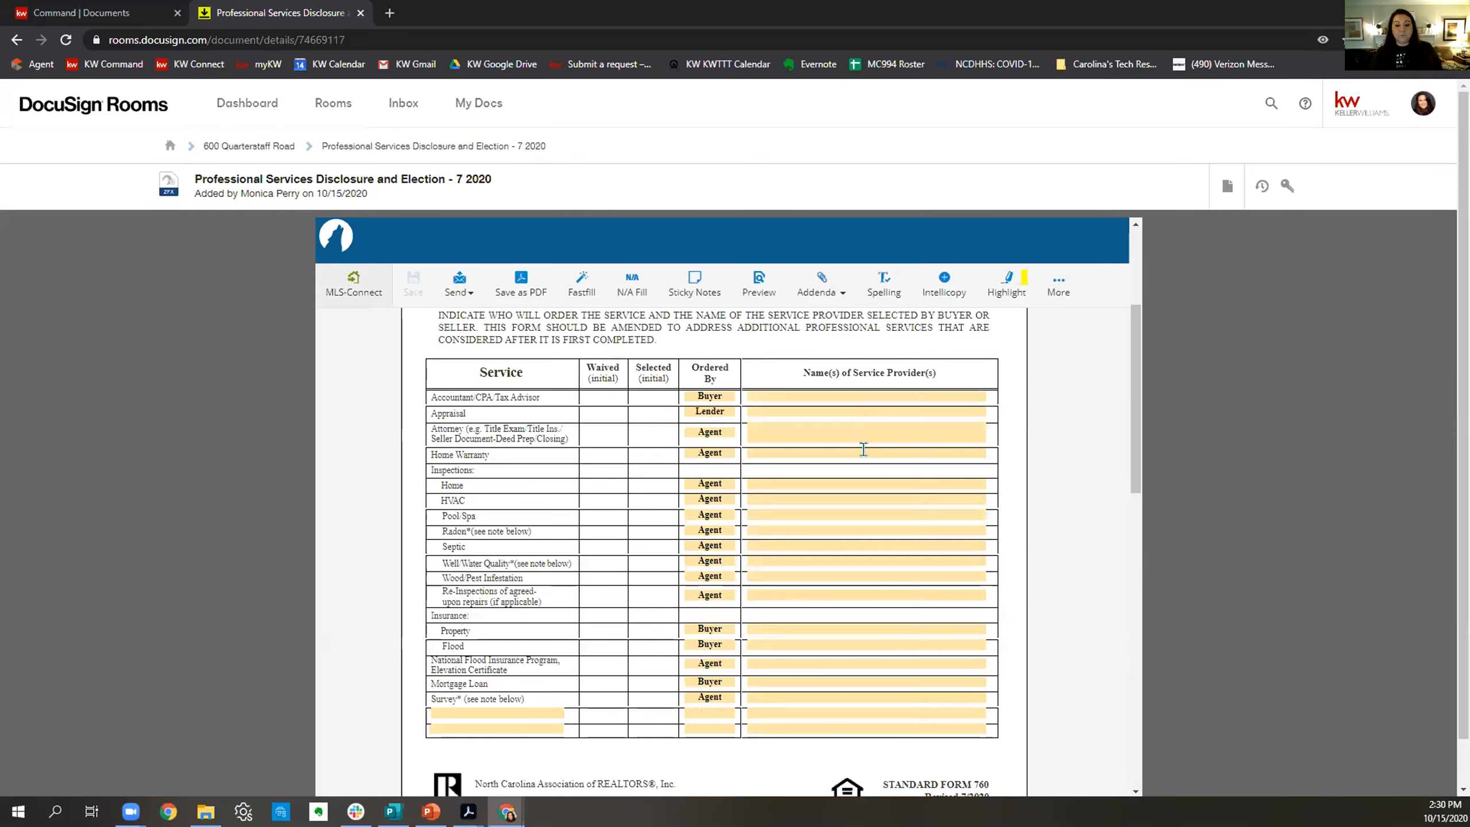
pyautogui.click(809, 396)
pyautogui.write('No per buyer')
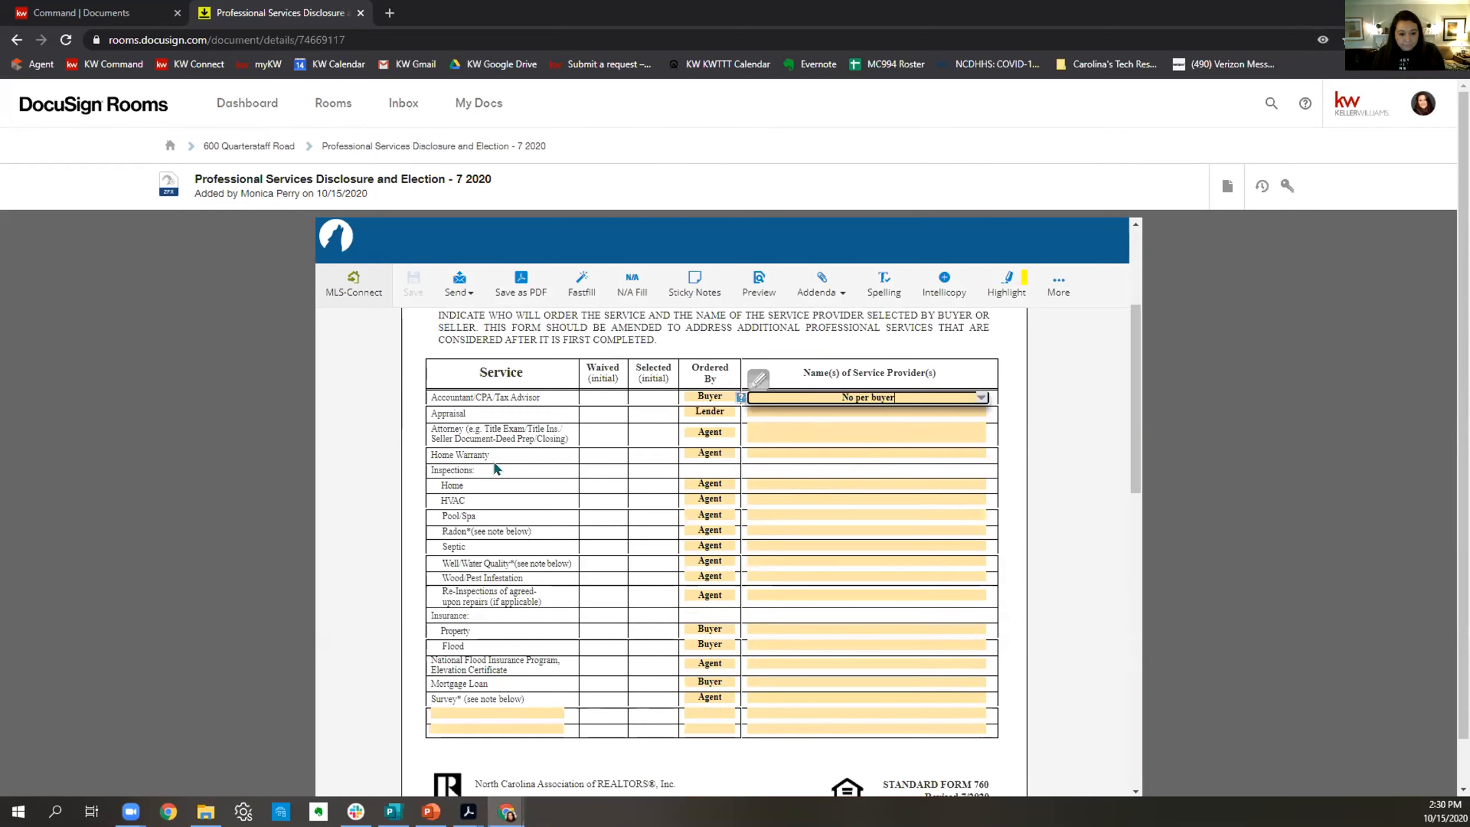
pyautogui.click(769, 482)
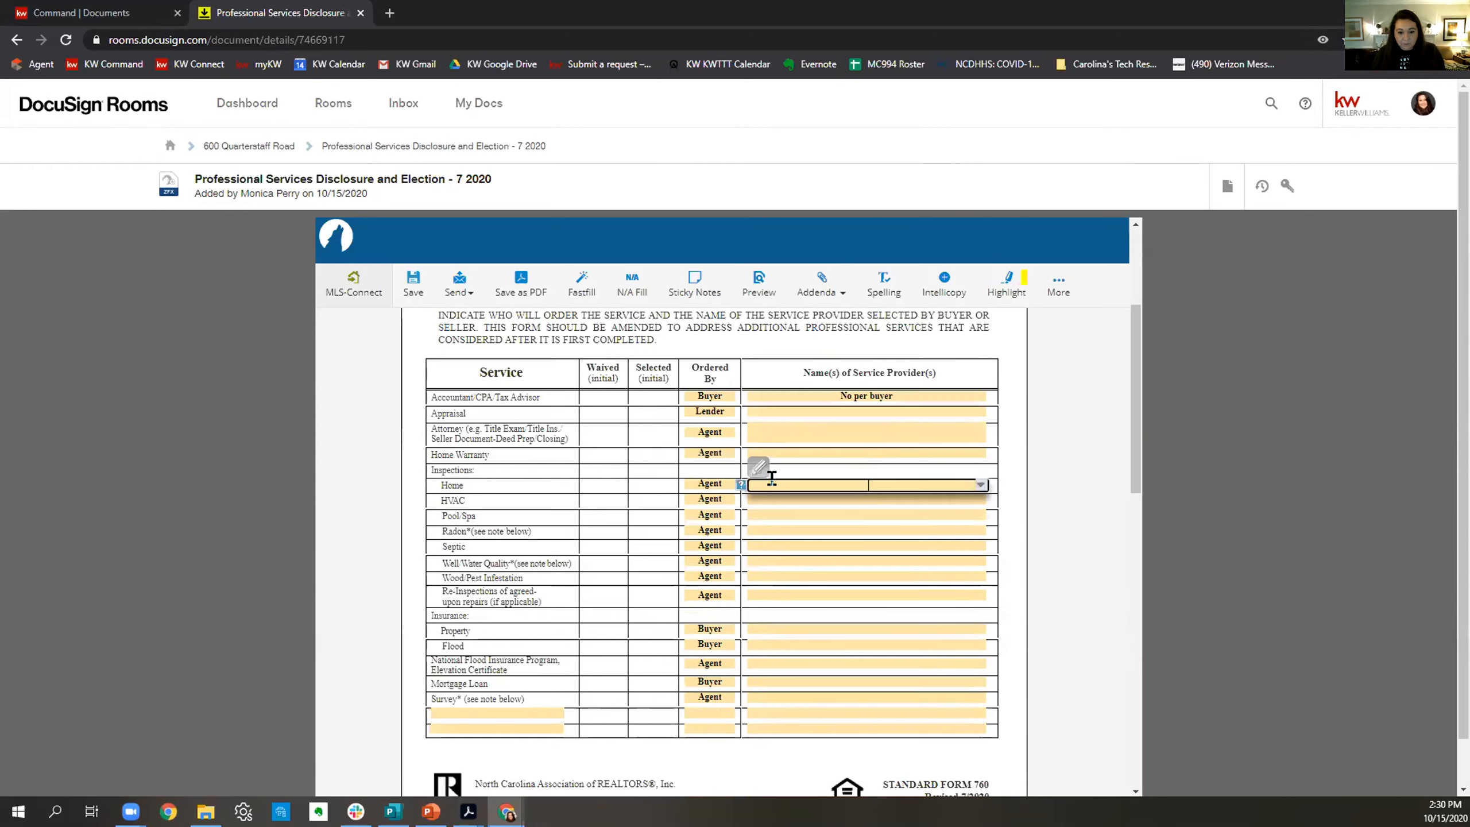
pyautogui.write('HO')
pyautogui.press('BackSpace')
pyautogui.press('BackSpace')
pyautogui.press('BackSpace')
pyautogui.press('BackSpace')
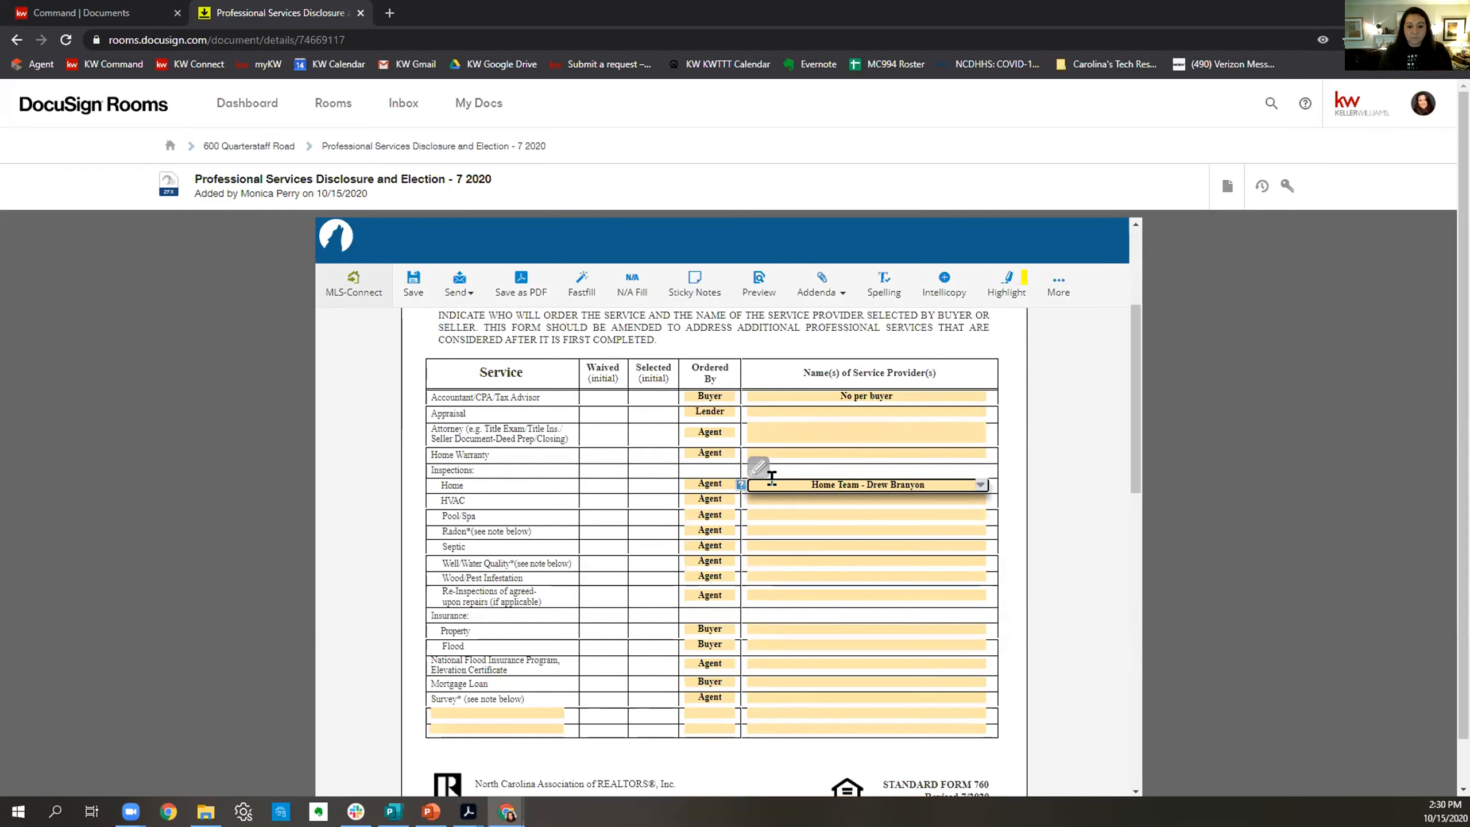
pyautogui.click(764, 626)
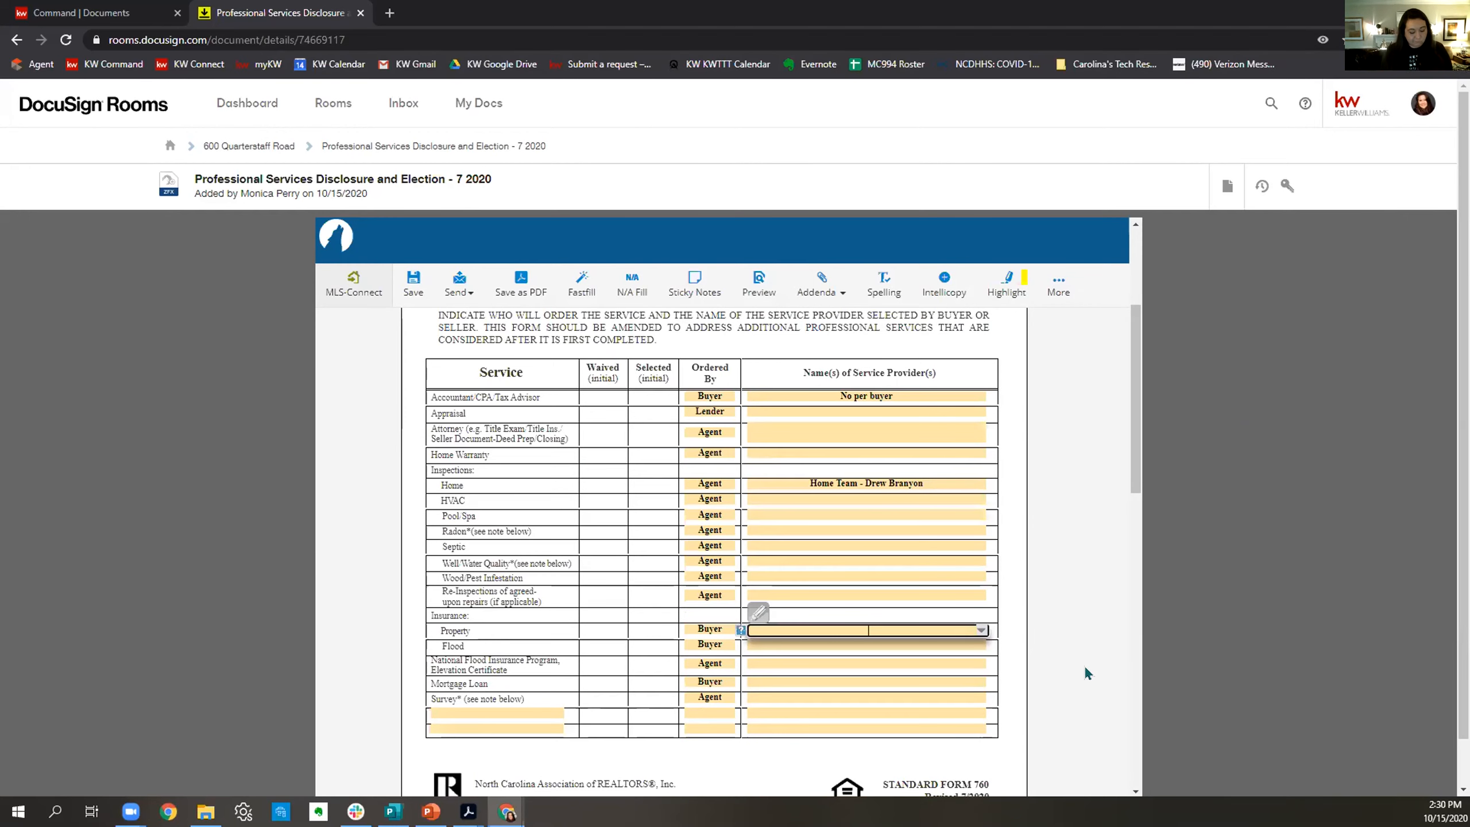
pyautogui.write('G')
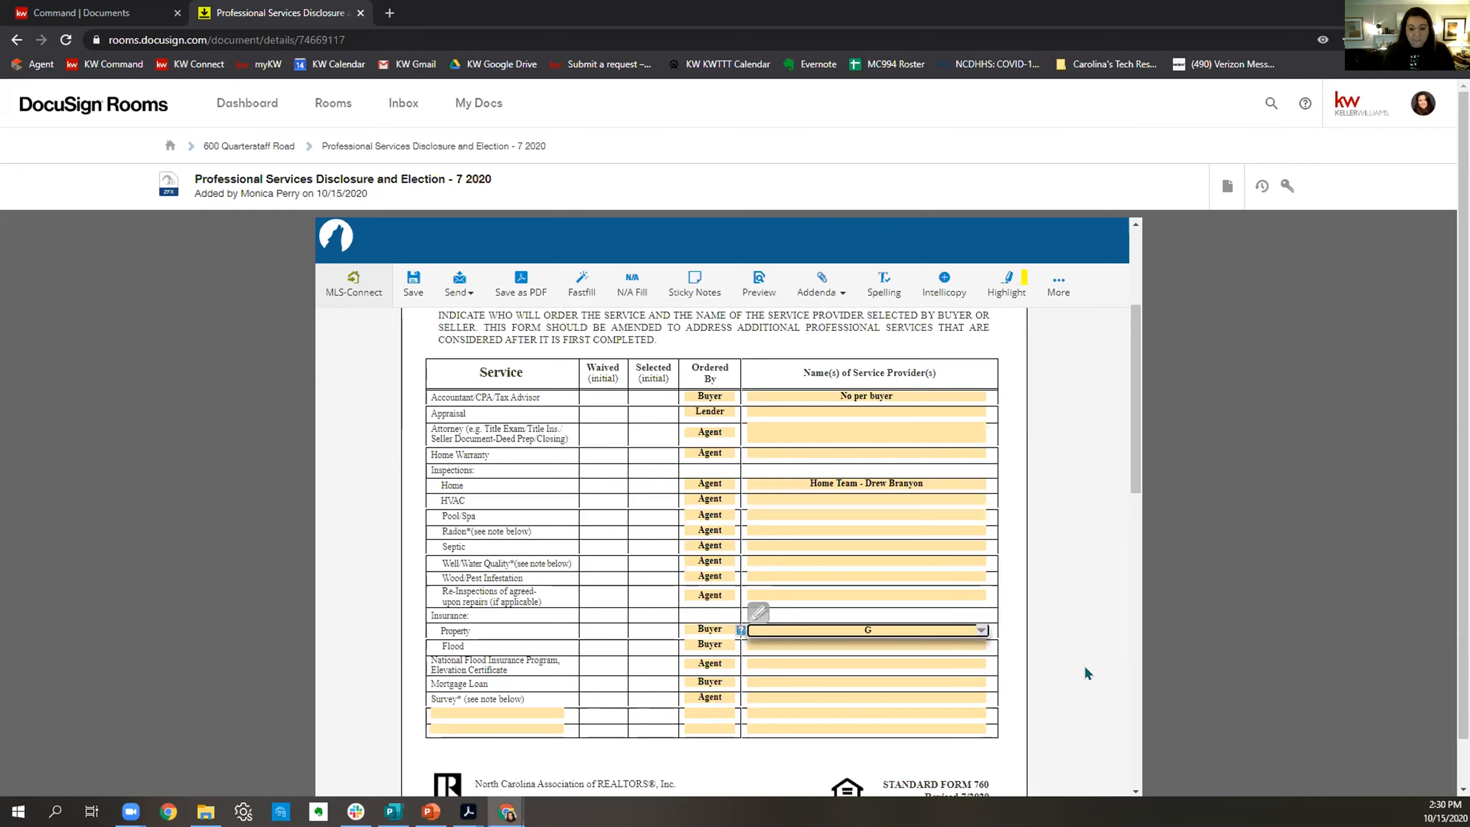
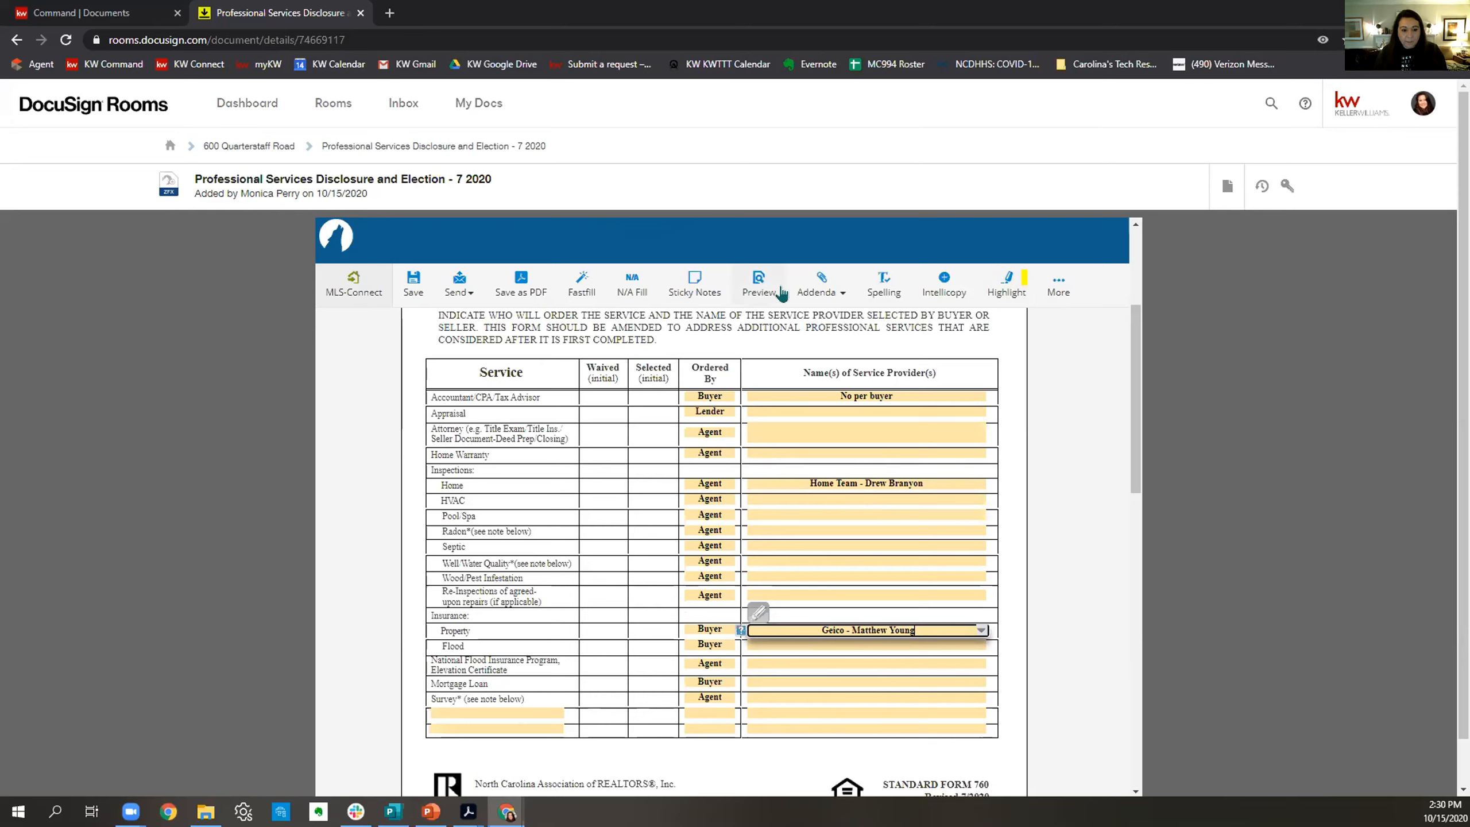
# Enter the attorney's law firm as the Attorney provider, correcting its misspelling
pyautogui.click(801, 432)
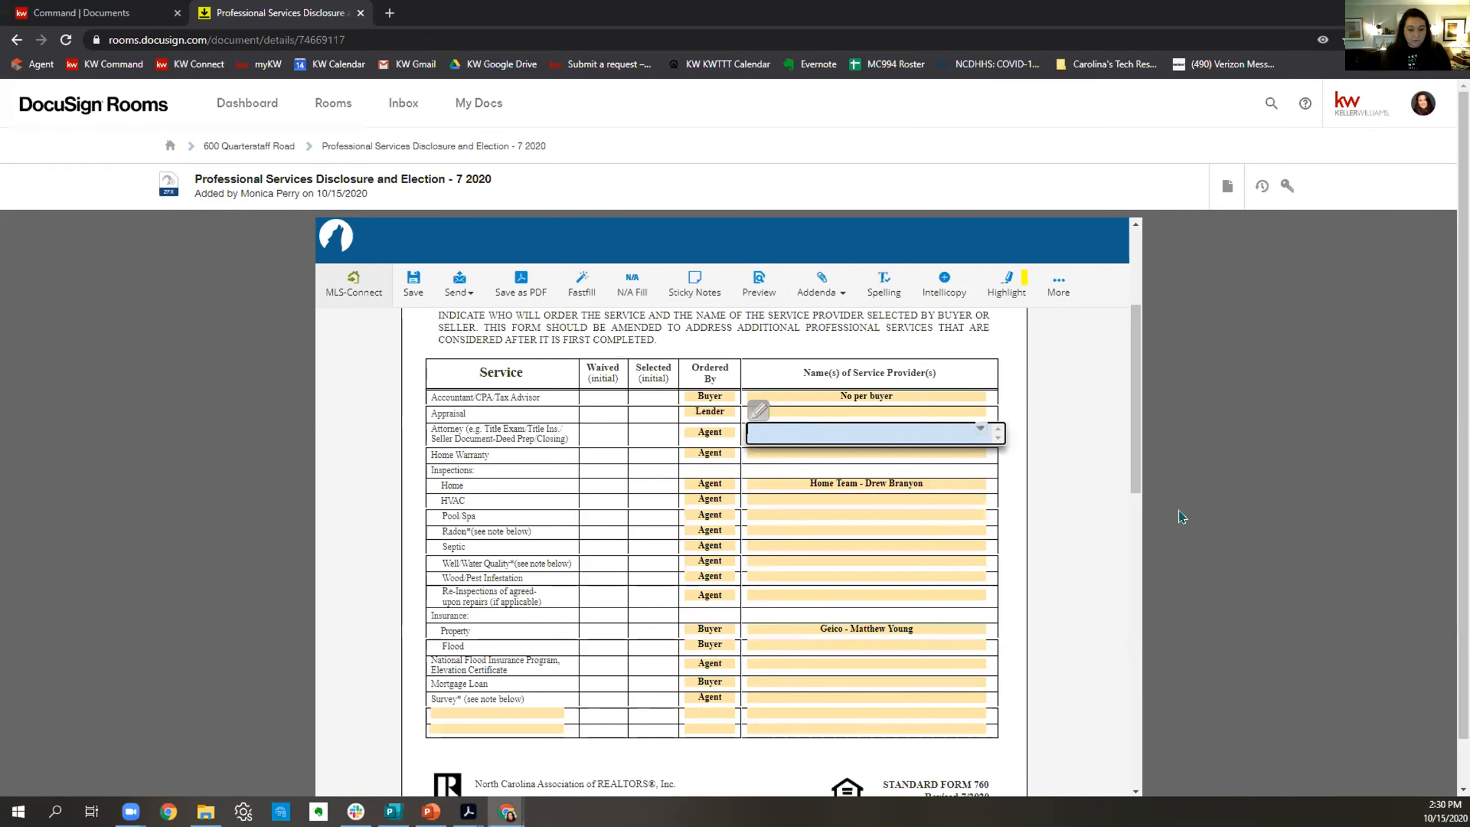
pyautogui.write('Rab')
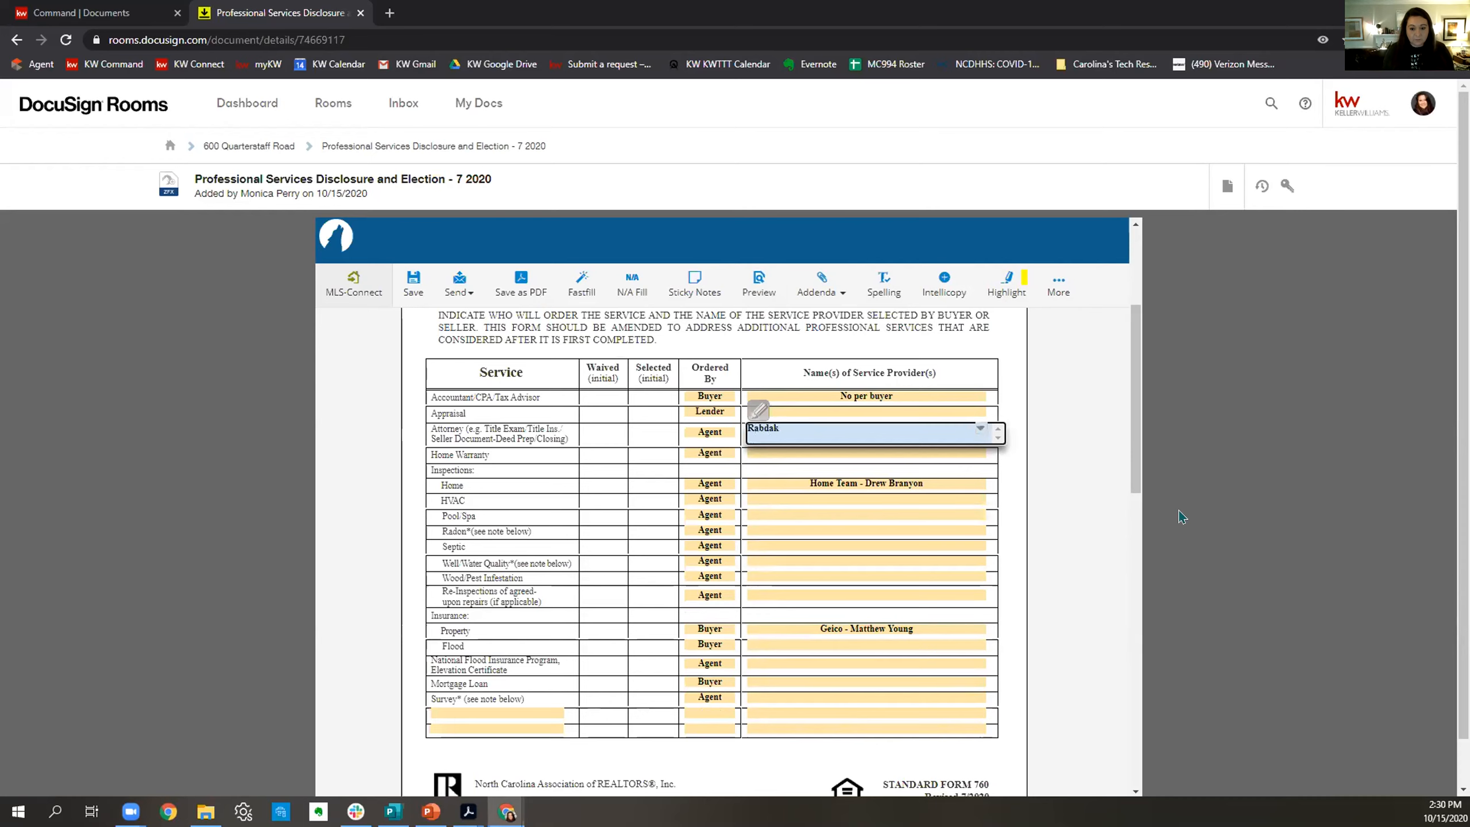
pyautogui.write('dall Perry')
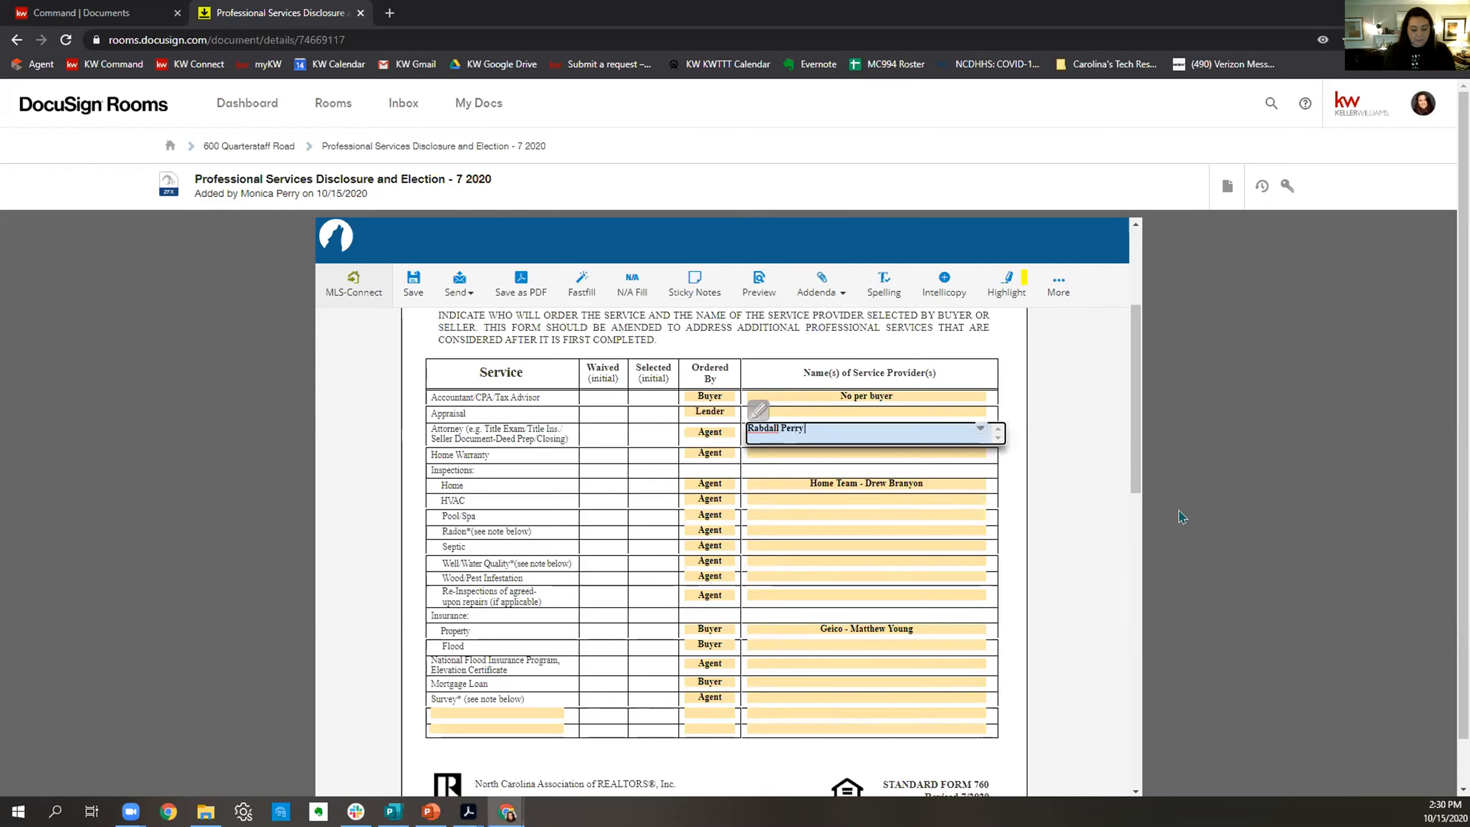
pyautogui.write(' Law LLC')
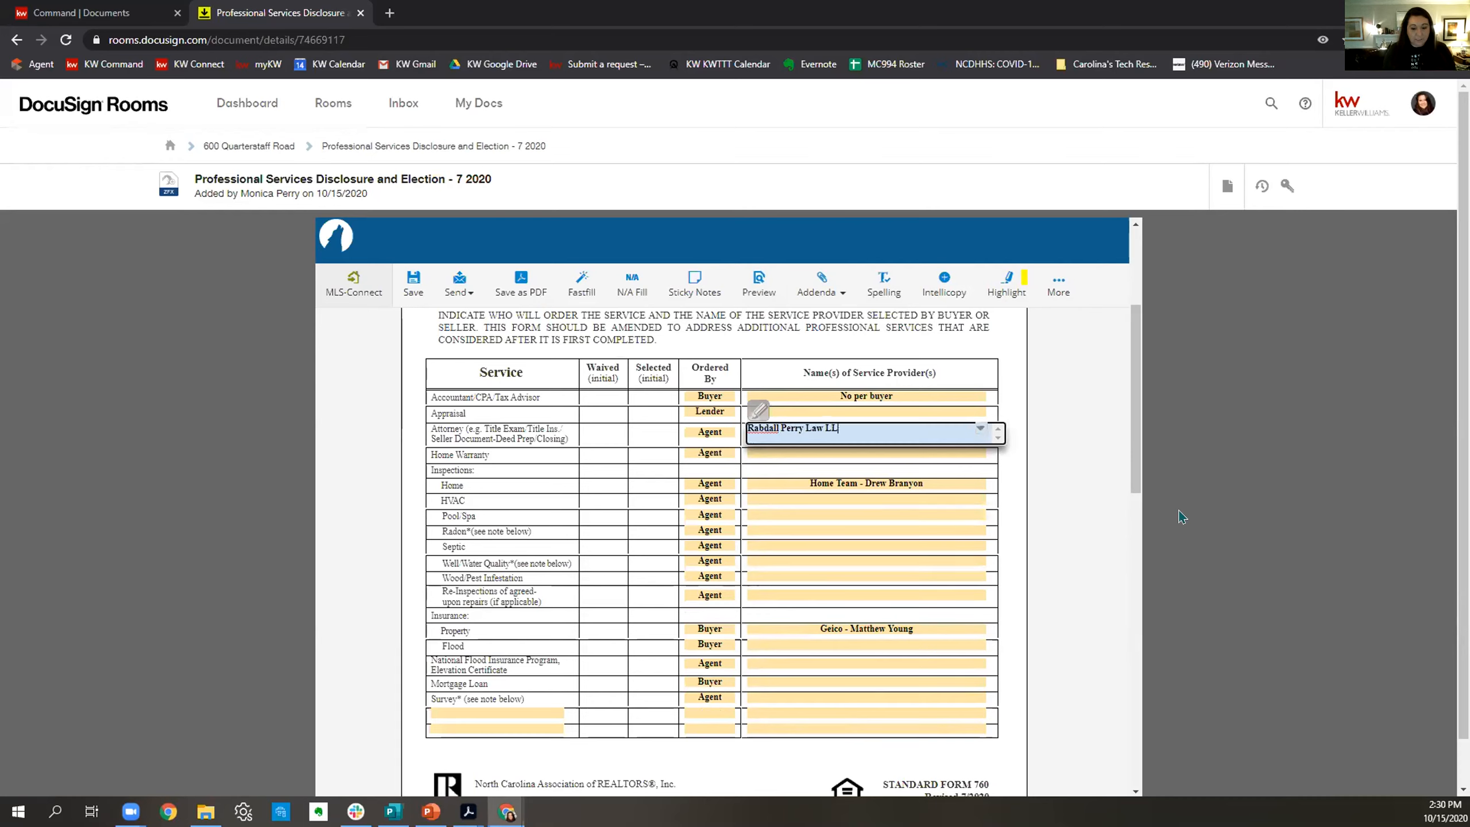
pyautogui.click(762, 428)
pyautogui.press('BackSpace')
pyautogui.write('n')
pyautogui.click(821, 546)
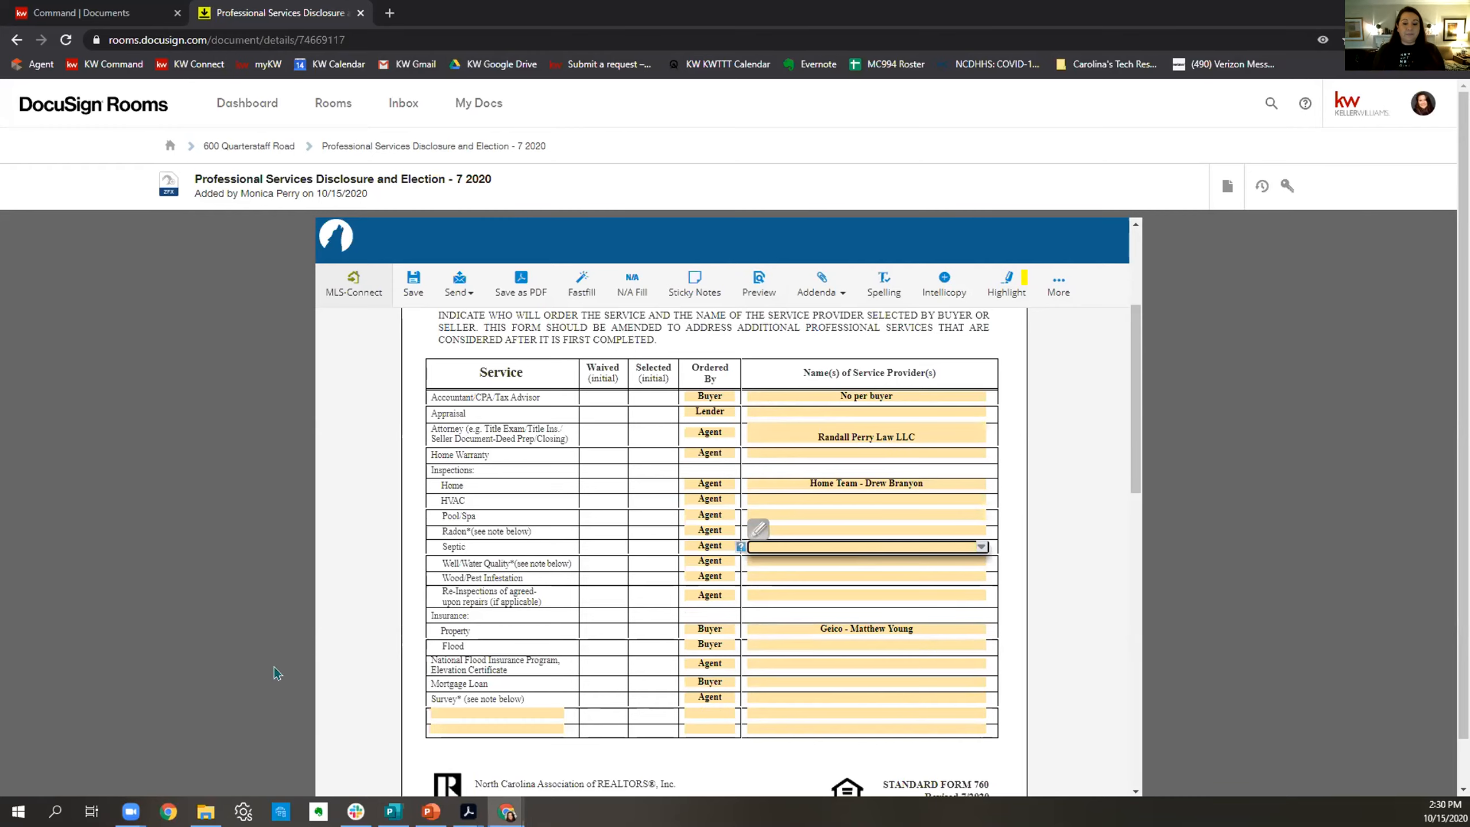
pyautogui.scroll(-5, 774, 545)
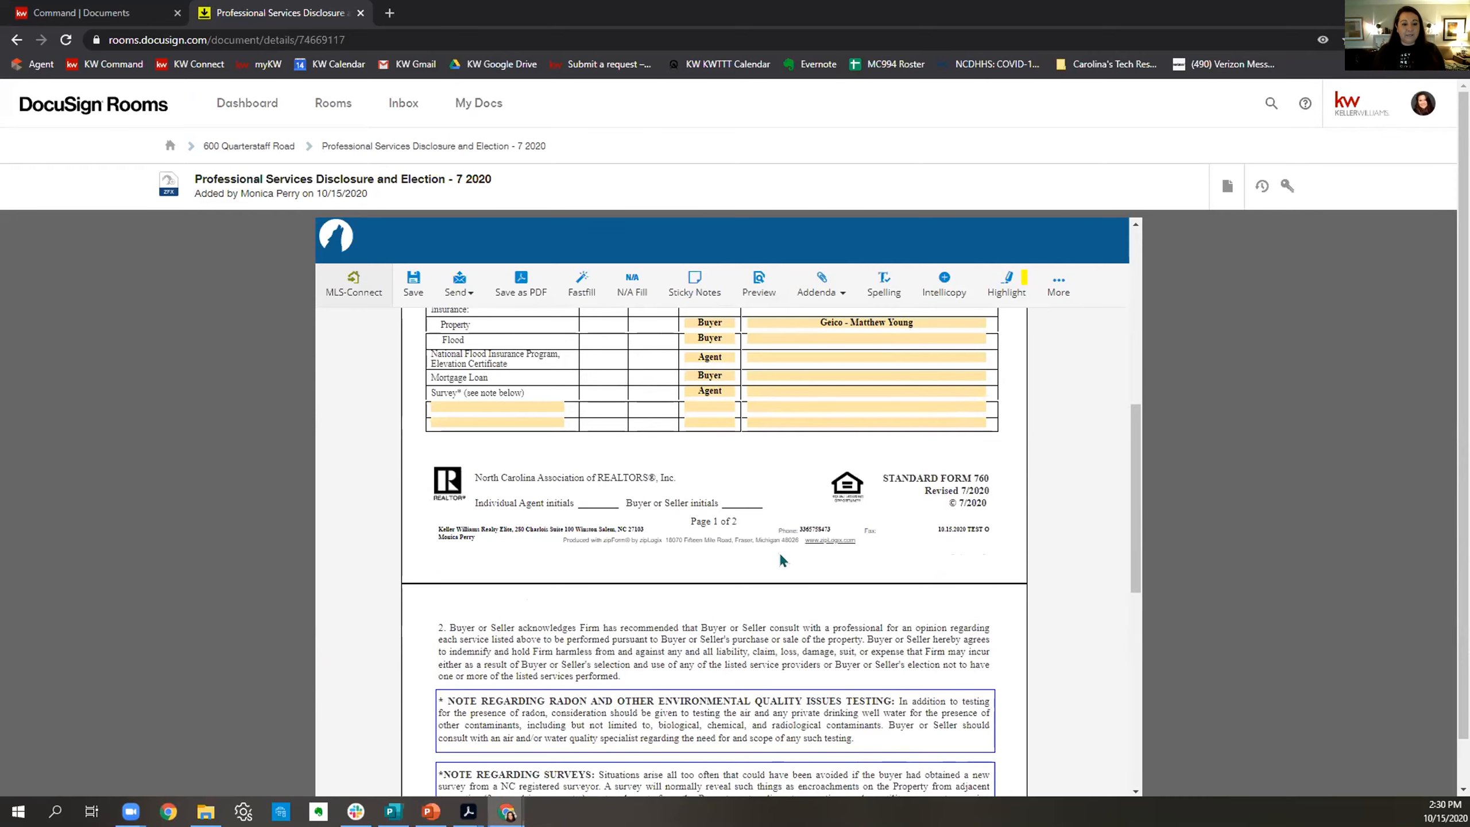
pyautogui.scroll(3, 779, 555)
pyautogui.scroll(5, 780, 554)
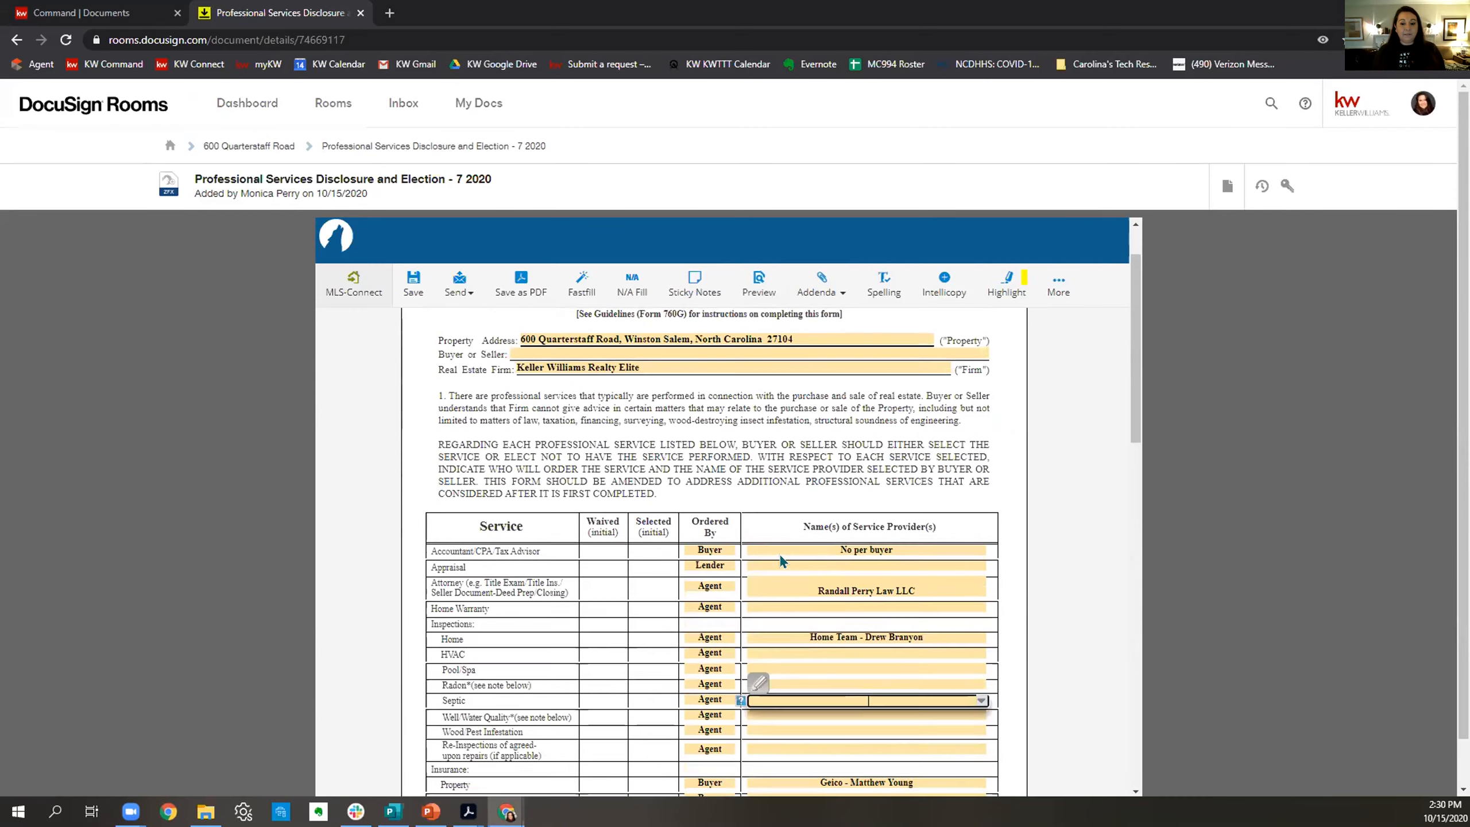
pyautogui.scroll(-1, 1320, 328)
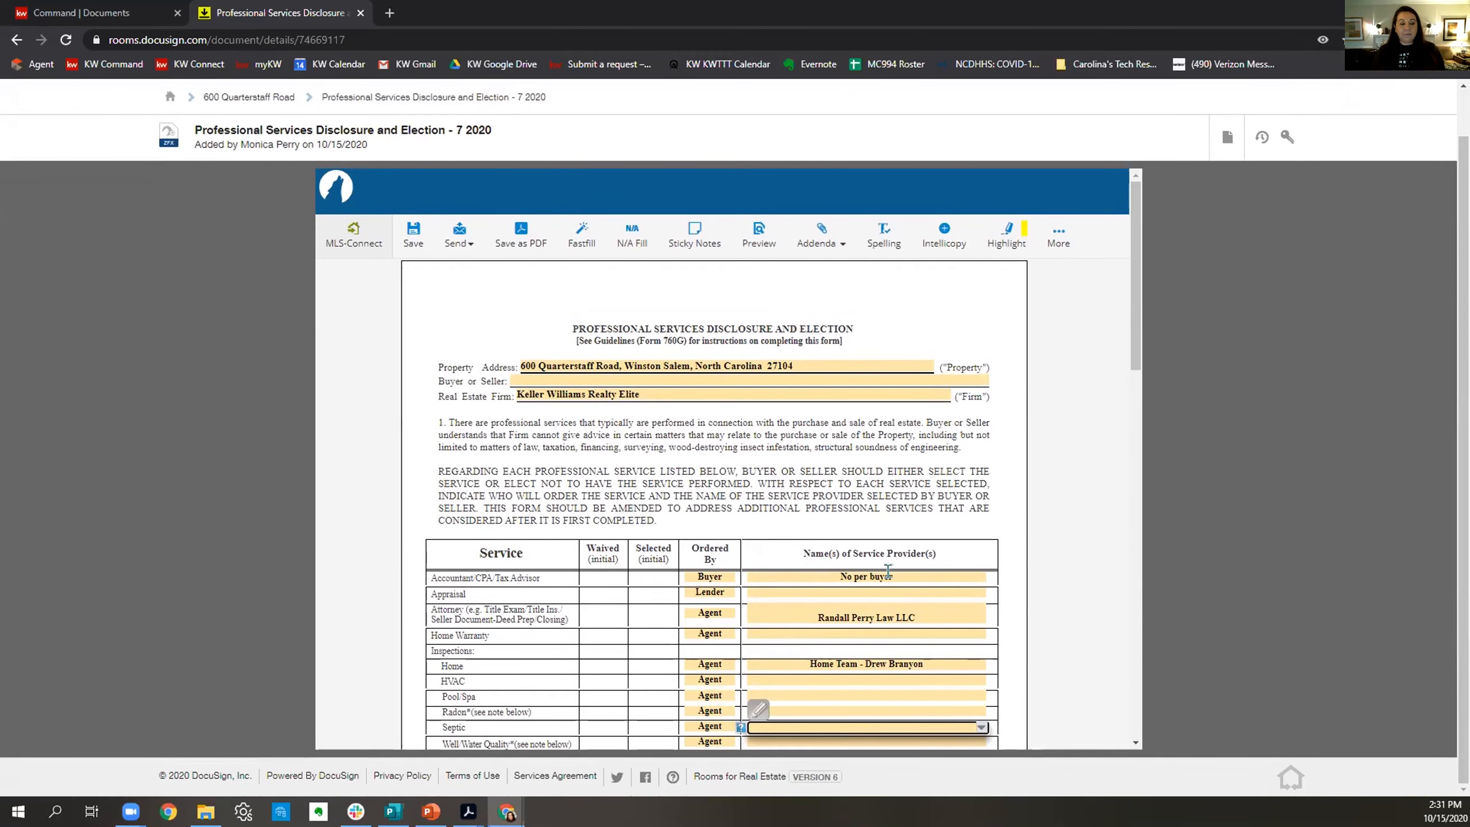
pyautogui.moveTo(1136, 270); pyautogui.dragTo(1164, 777)
pyautogui.moveTo(1463, 597)
pyautogui.mouseDown()
pyautogui.moveTo(1463, 547)
pyautogui.moveTo(1463, 597)
pyautogui.mouseUp()
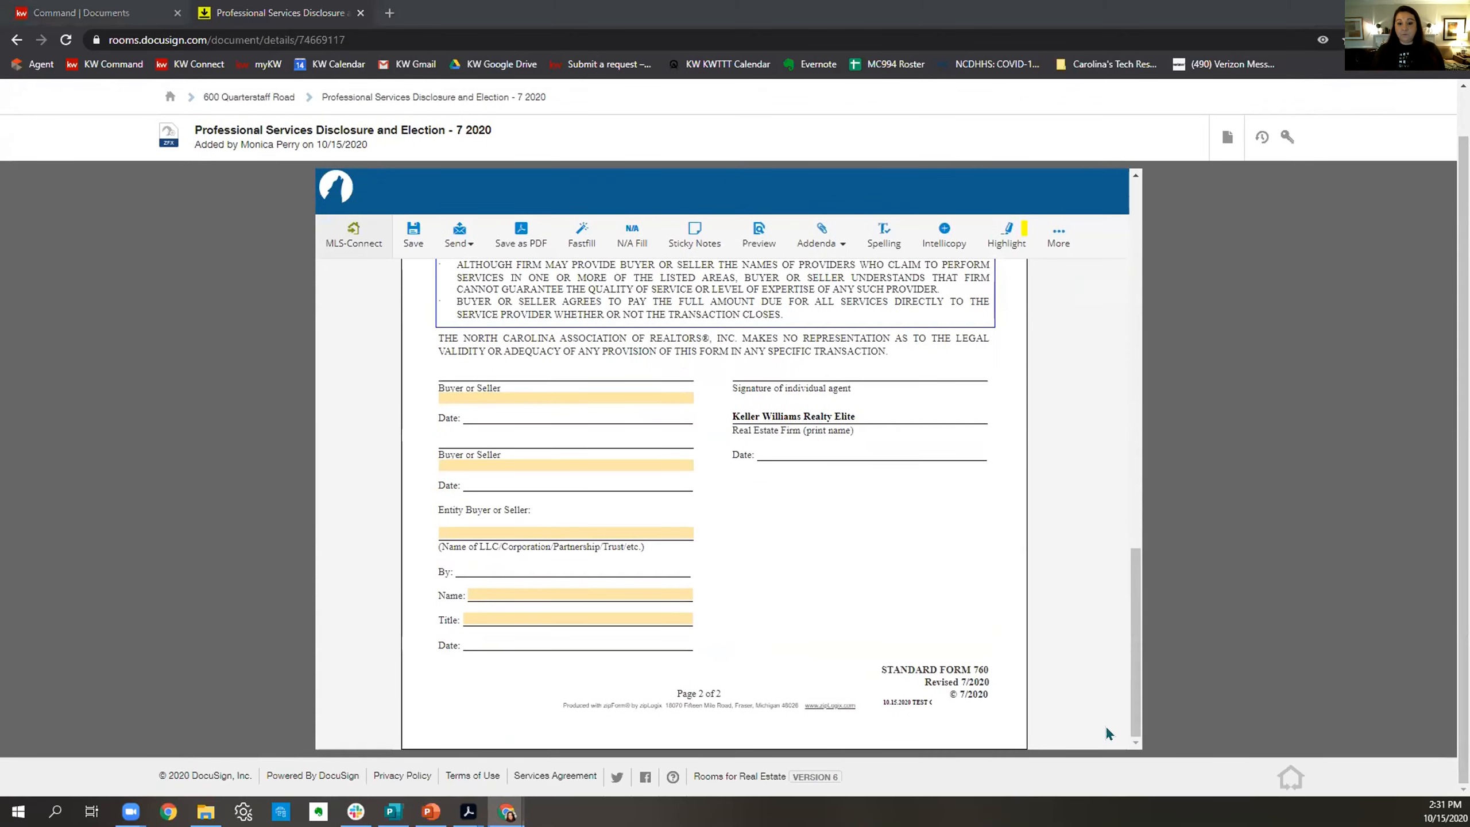
pyautogui.scroll(3, 1106, 626)
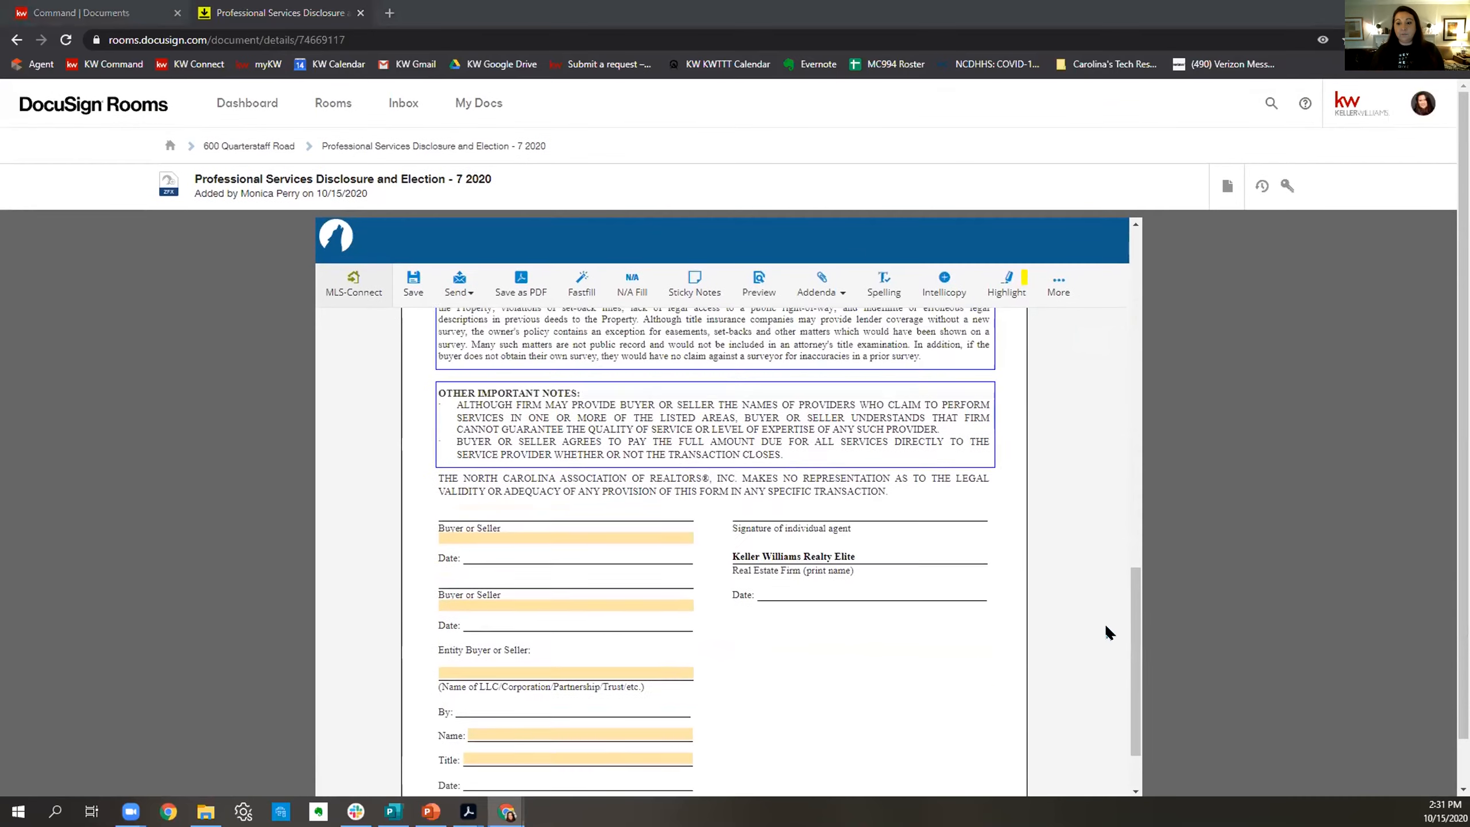
pyautogui.scroll(10, 1099, 613)
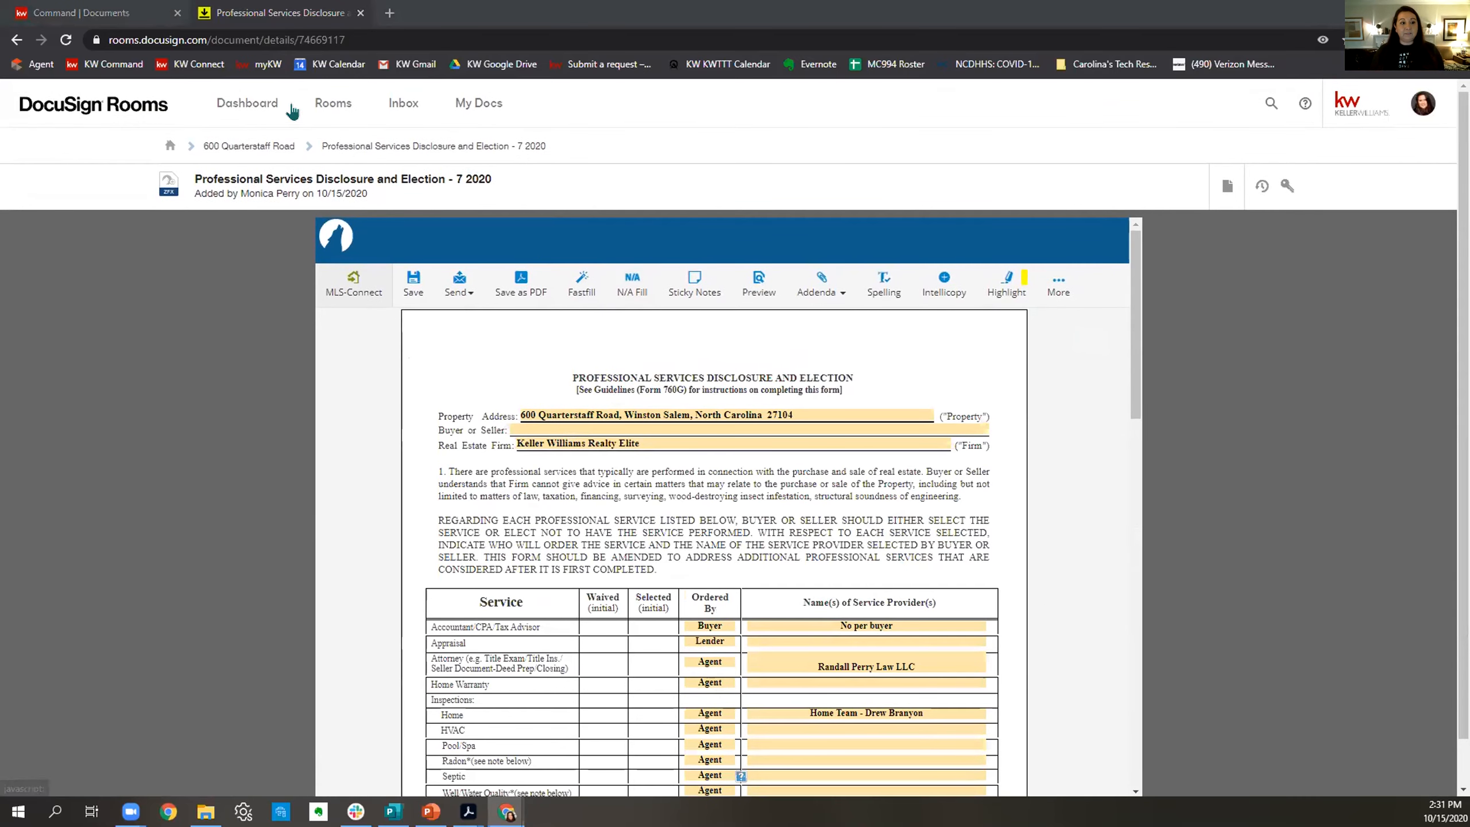
pyautogui.click(253, 147)
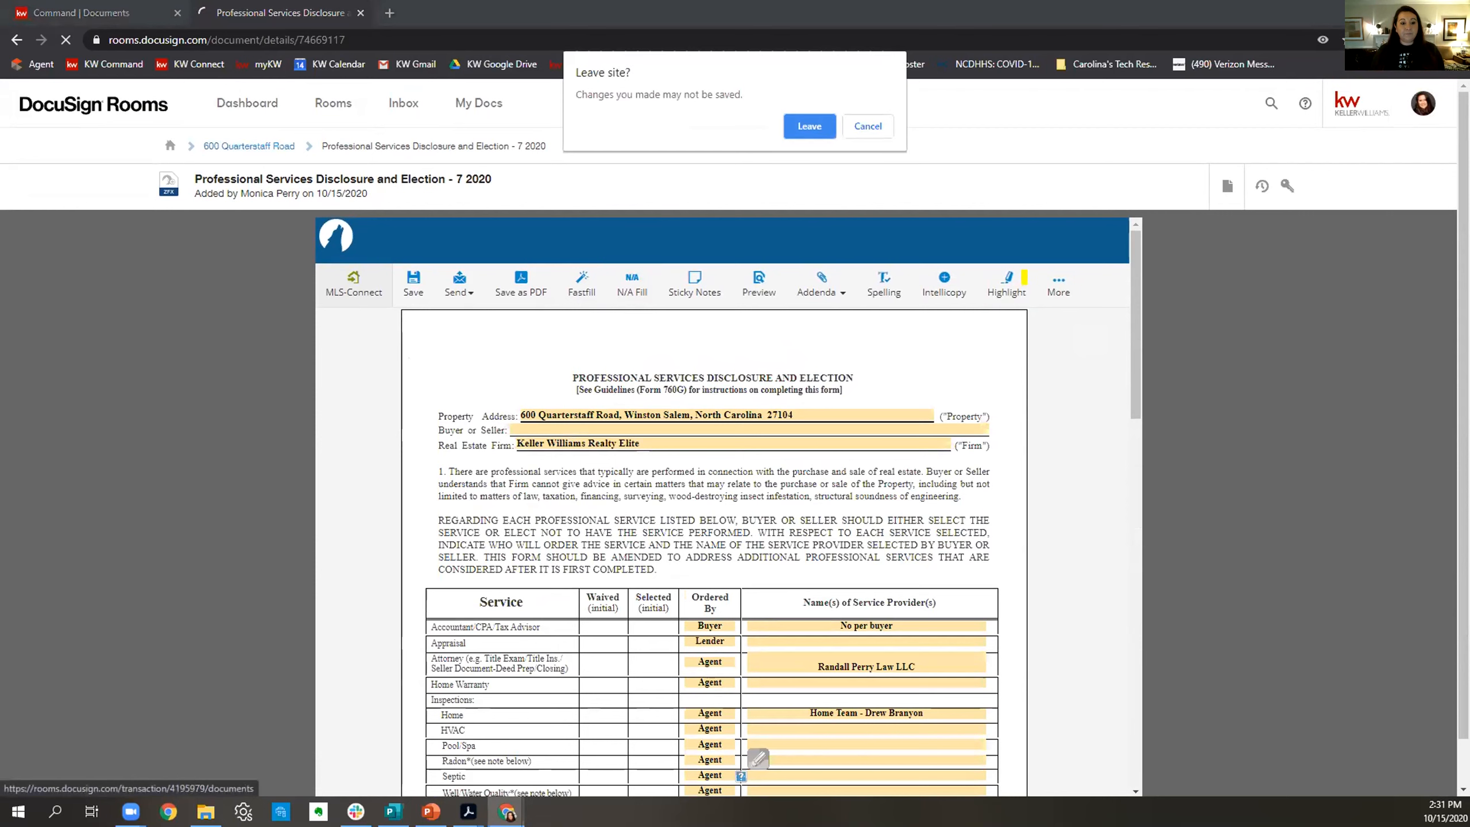
pyautogui.click(868, 127)
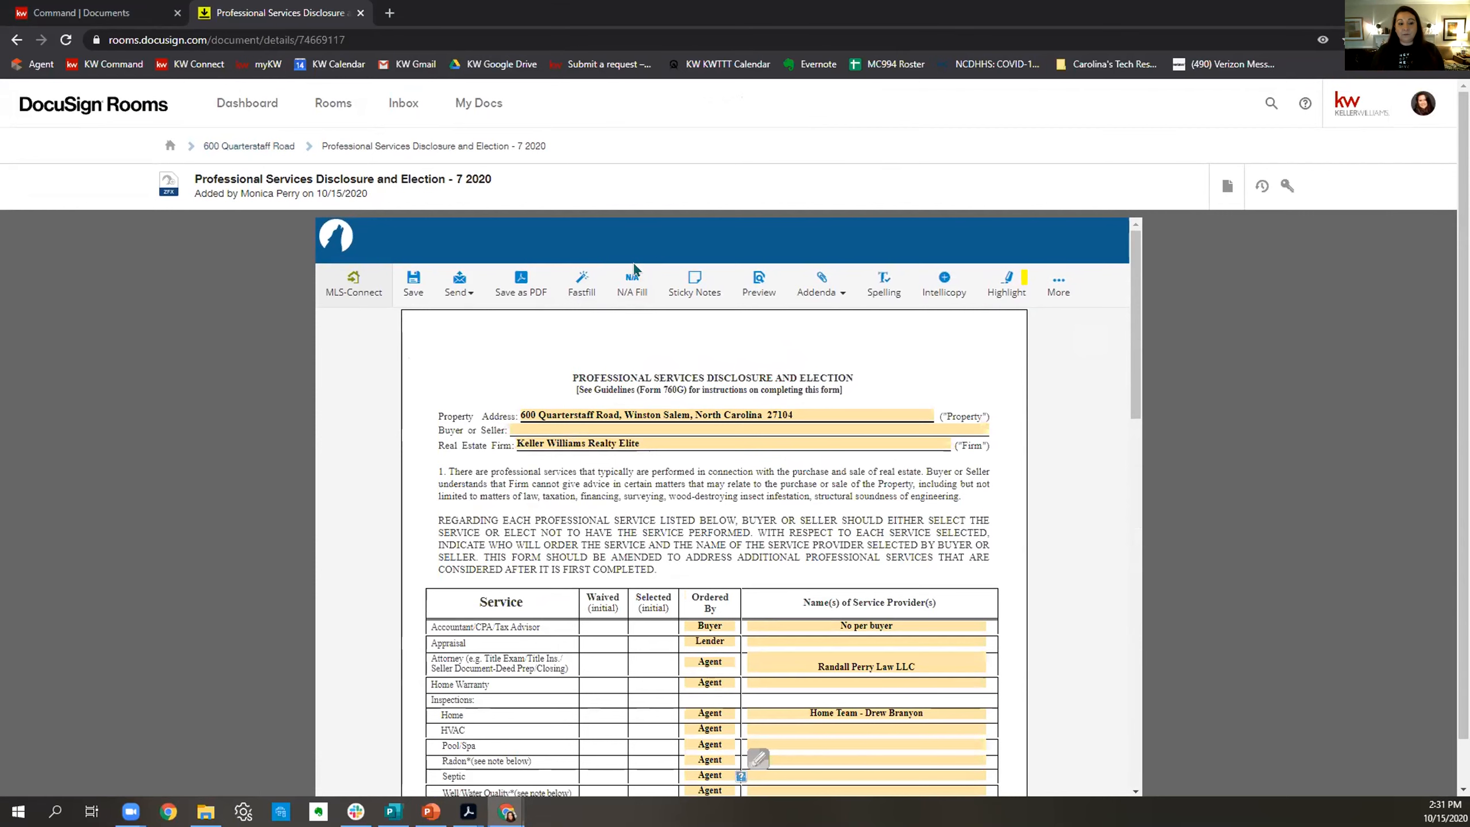
pyautogui.click(413, 280)
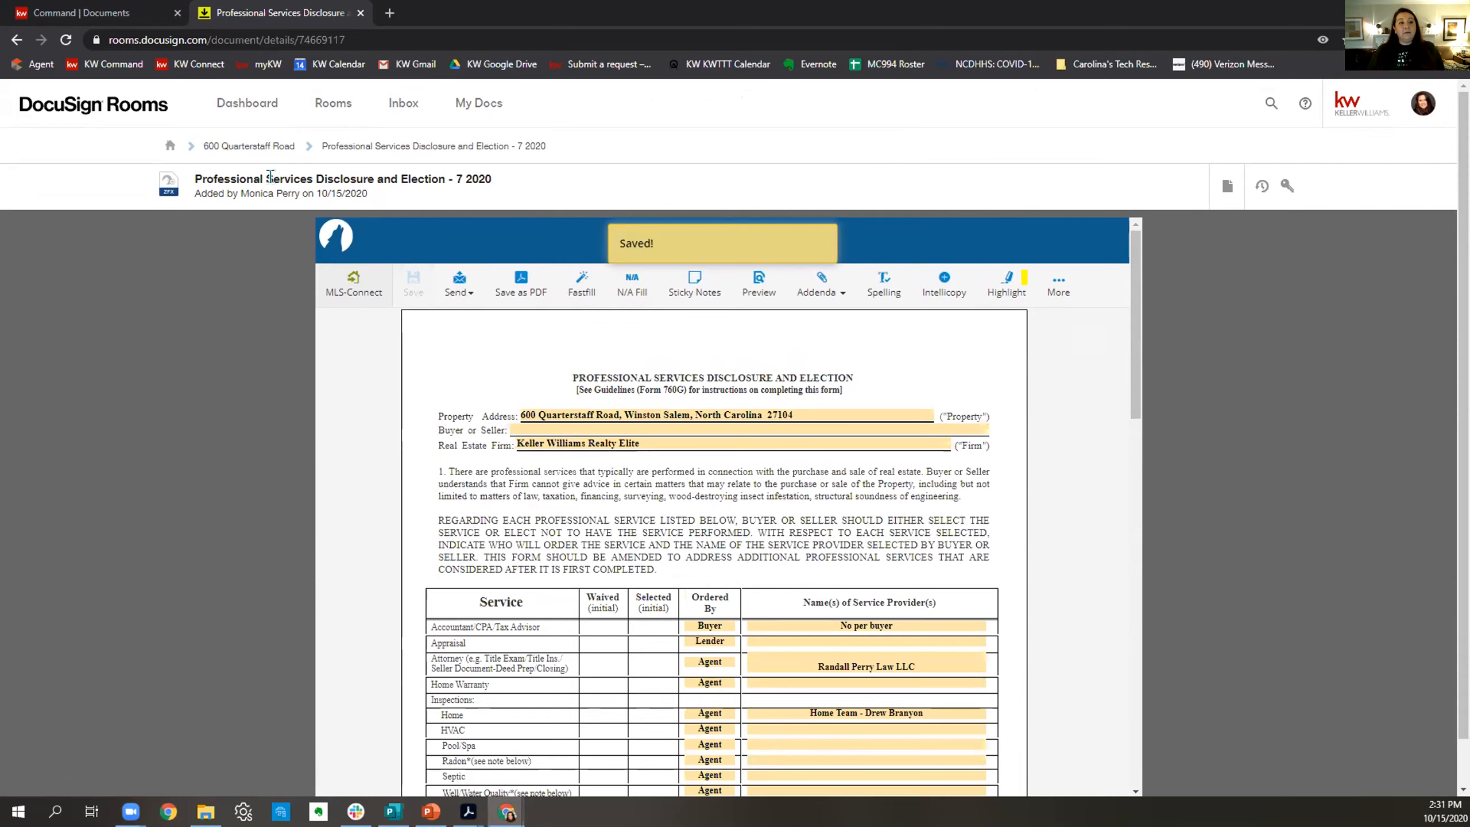
pyautogui.click(240, 145)
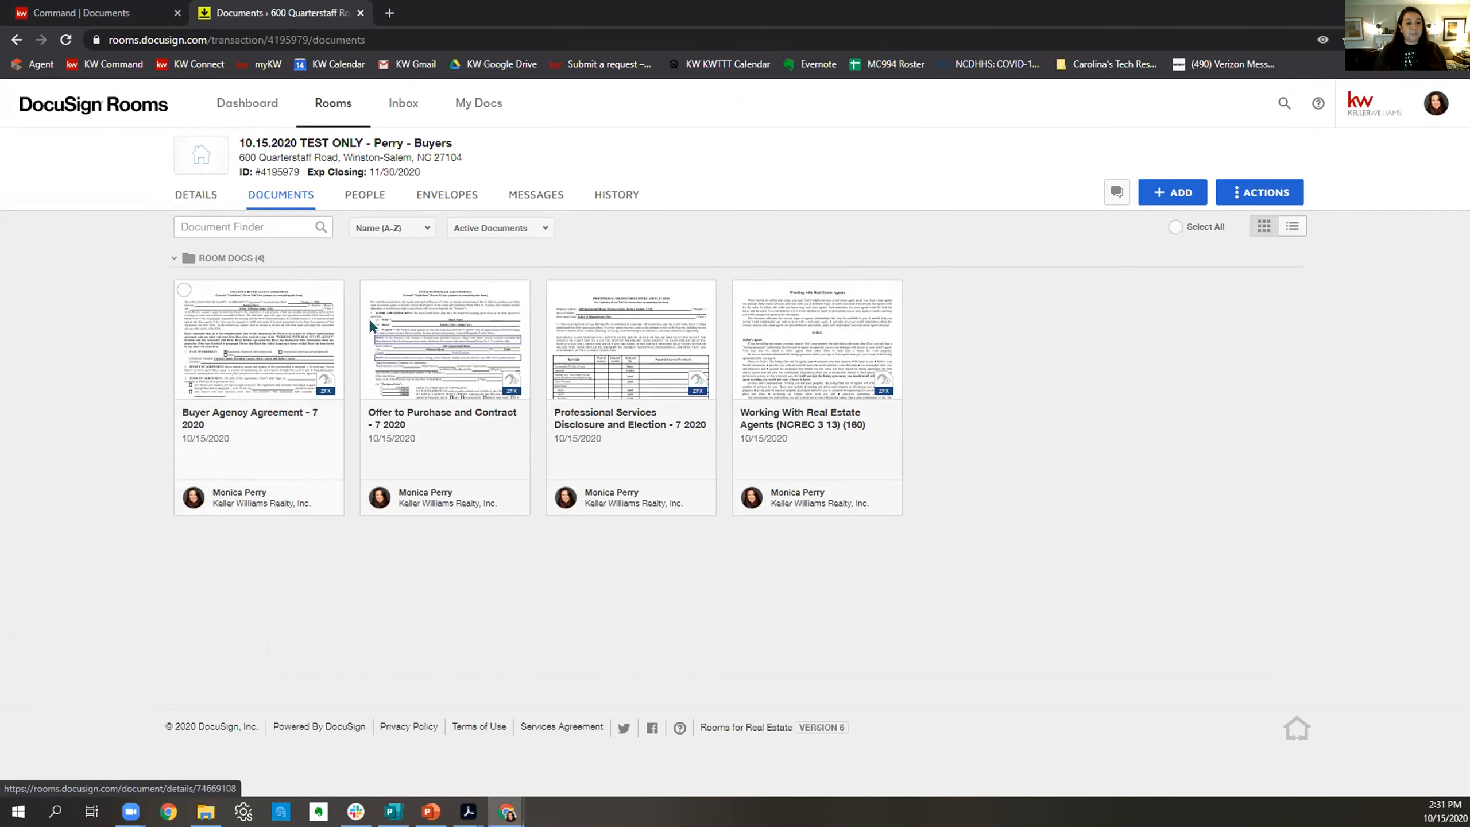
# Select all four room documents and create an envelope from them
pyautogui.click(741, 290)
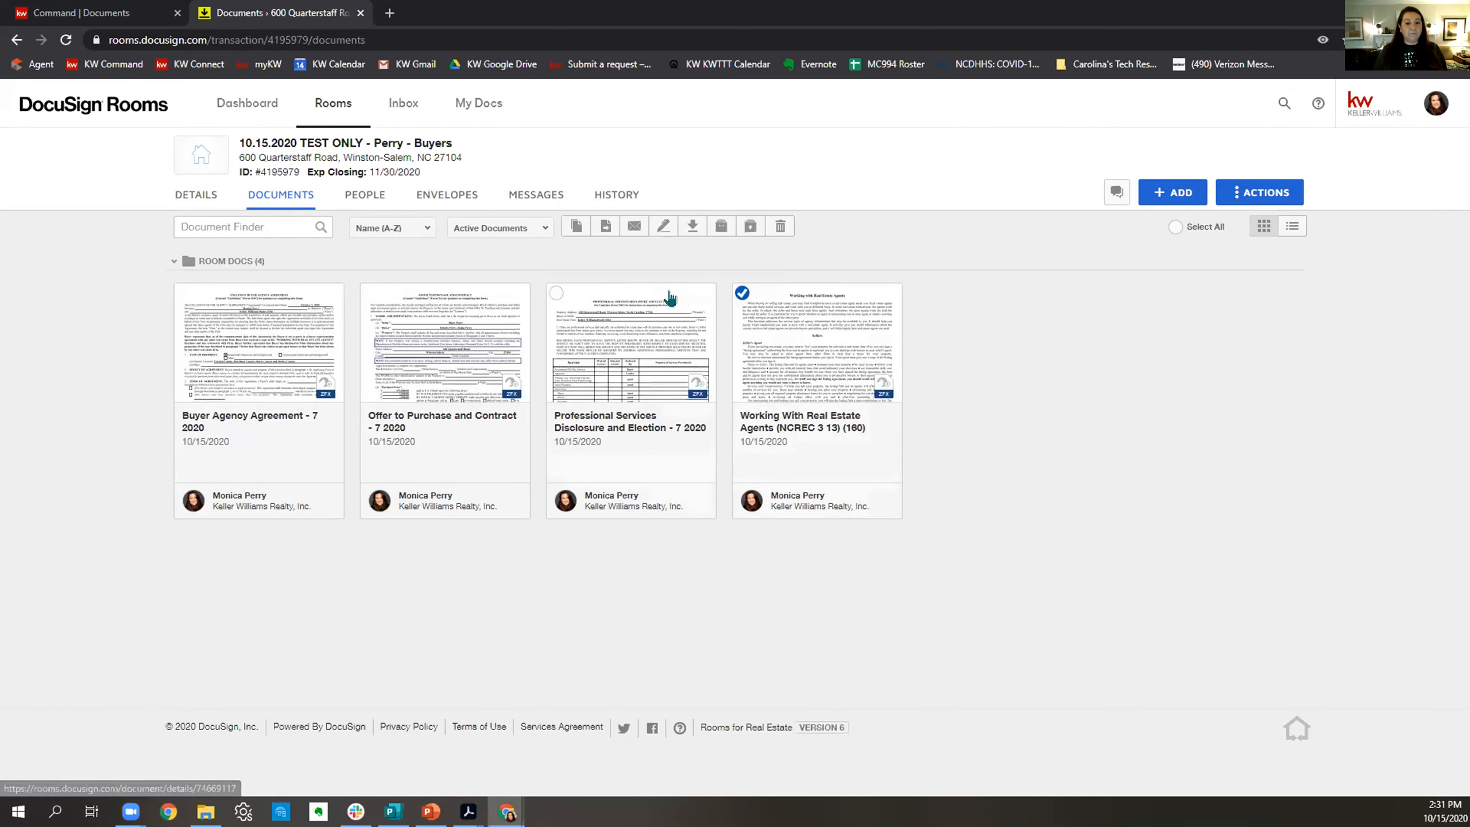
pyautogui.click(556, 292)
pyautogui.click(366, 293)
pyautogui.moveTo(203, 291)
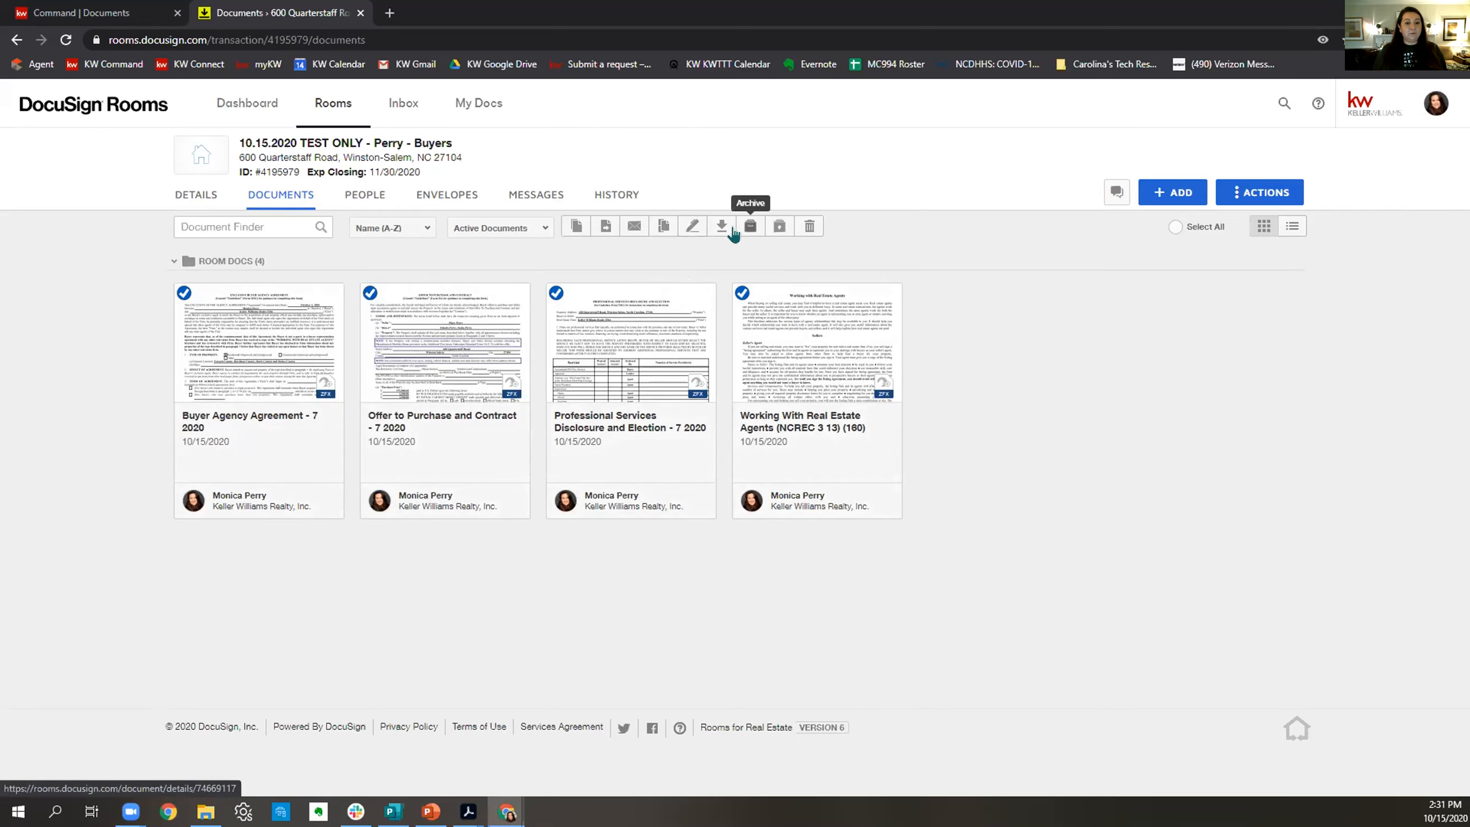
pyautogui.click(690, 227)
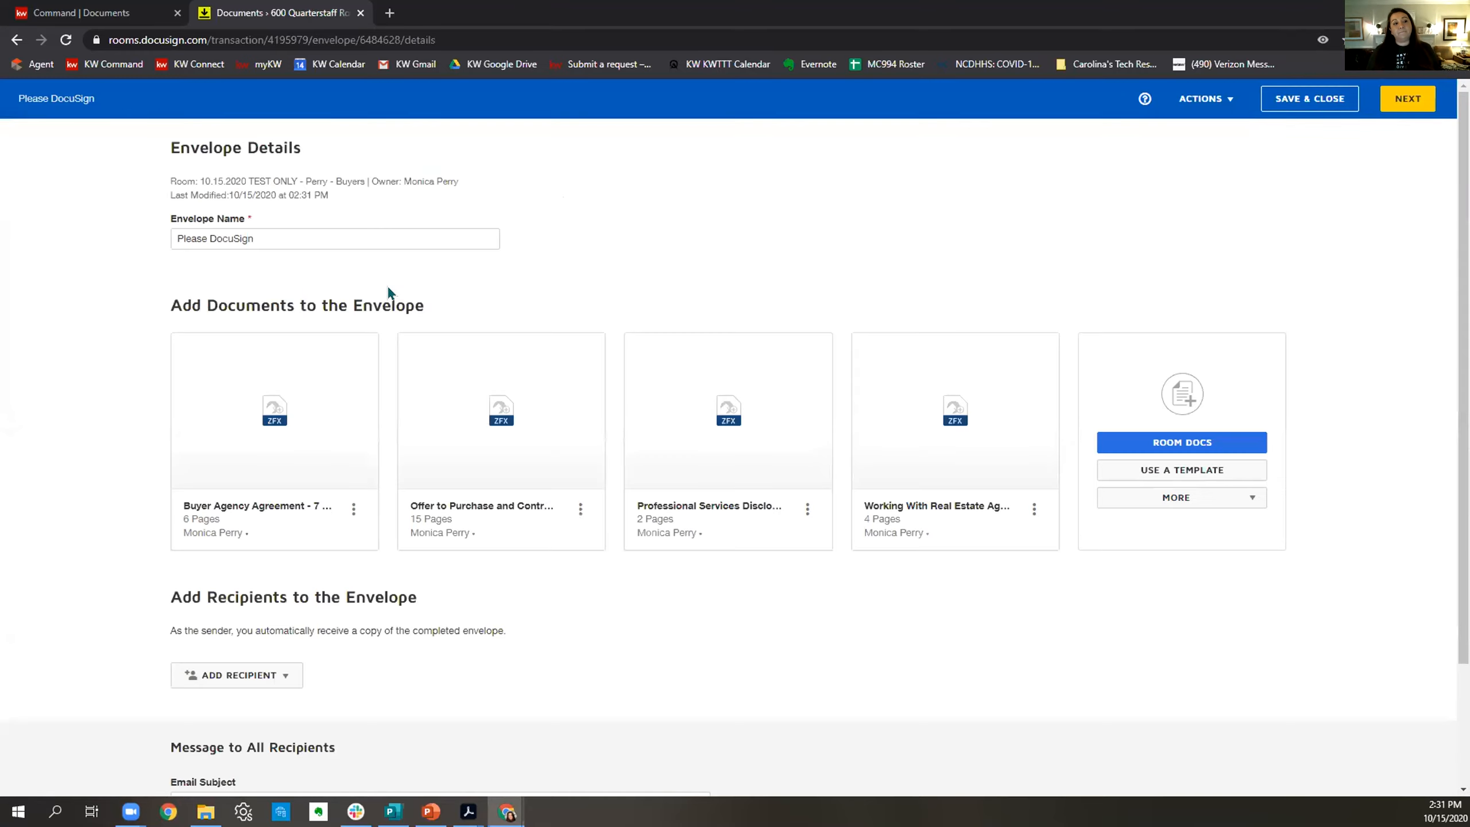
# Replace the envelope name 'Please DocuSign' with 'TEST 10.15.2020'
pyautogui.moveTo(307, 238); pyautogui.dragTo(27, 247)
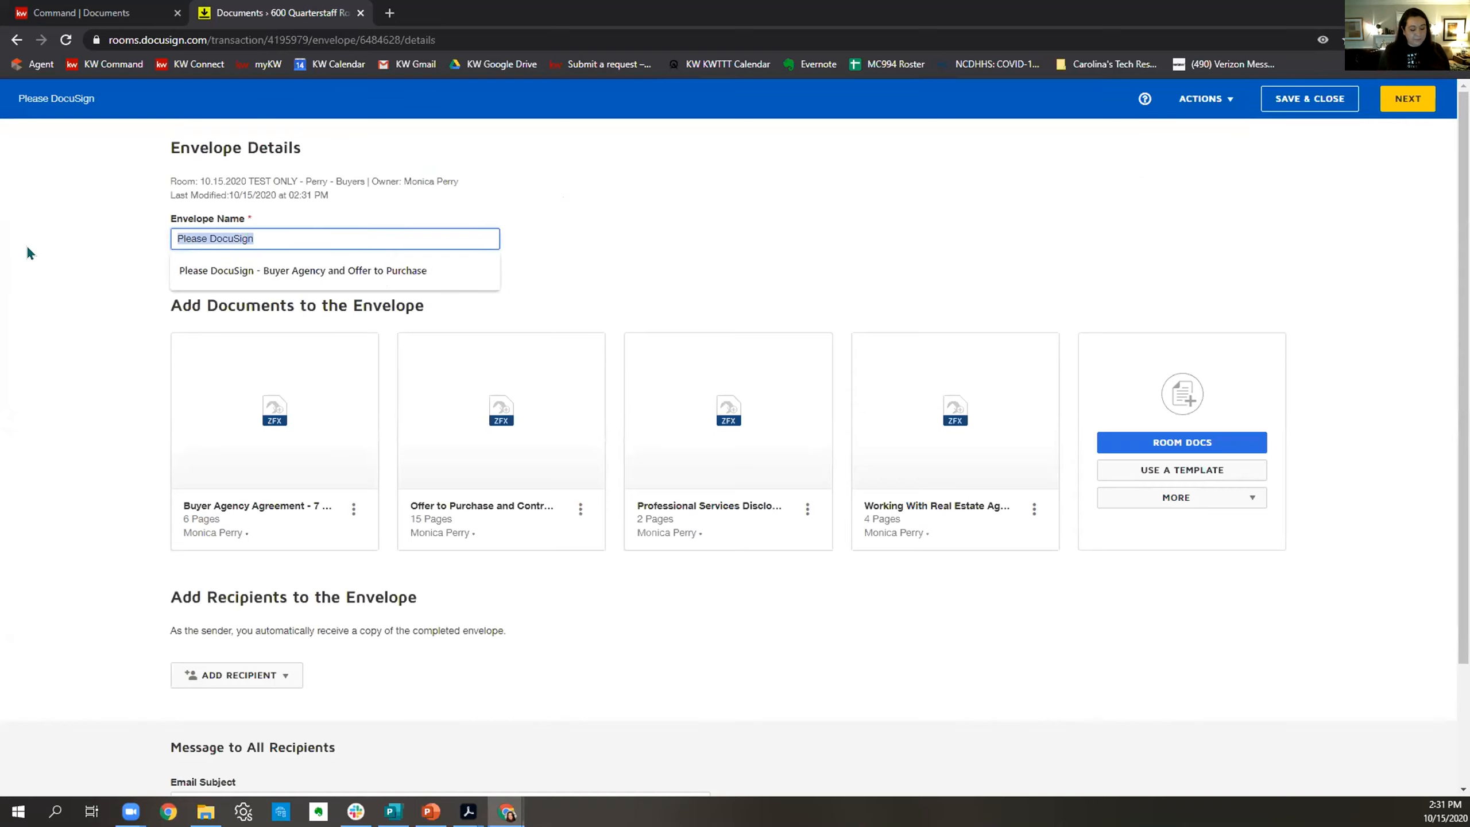
pyautogui.write('TE')
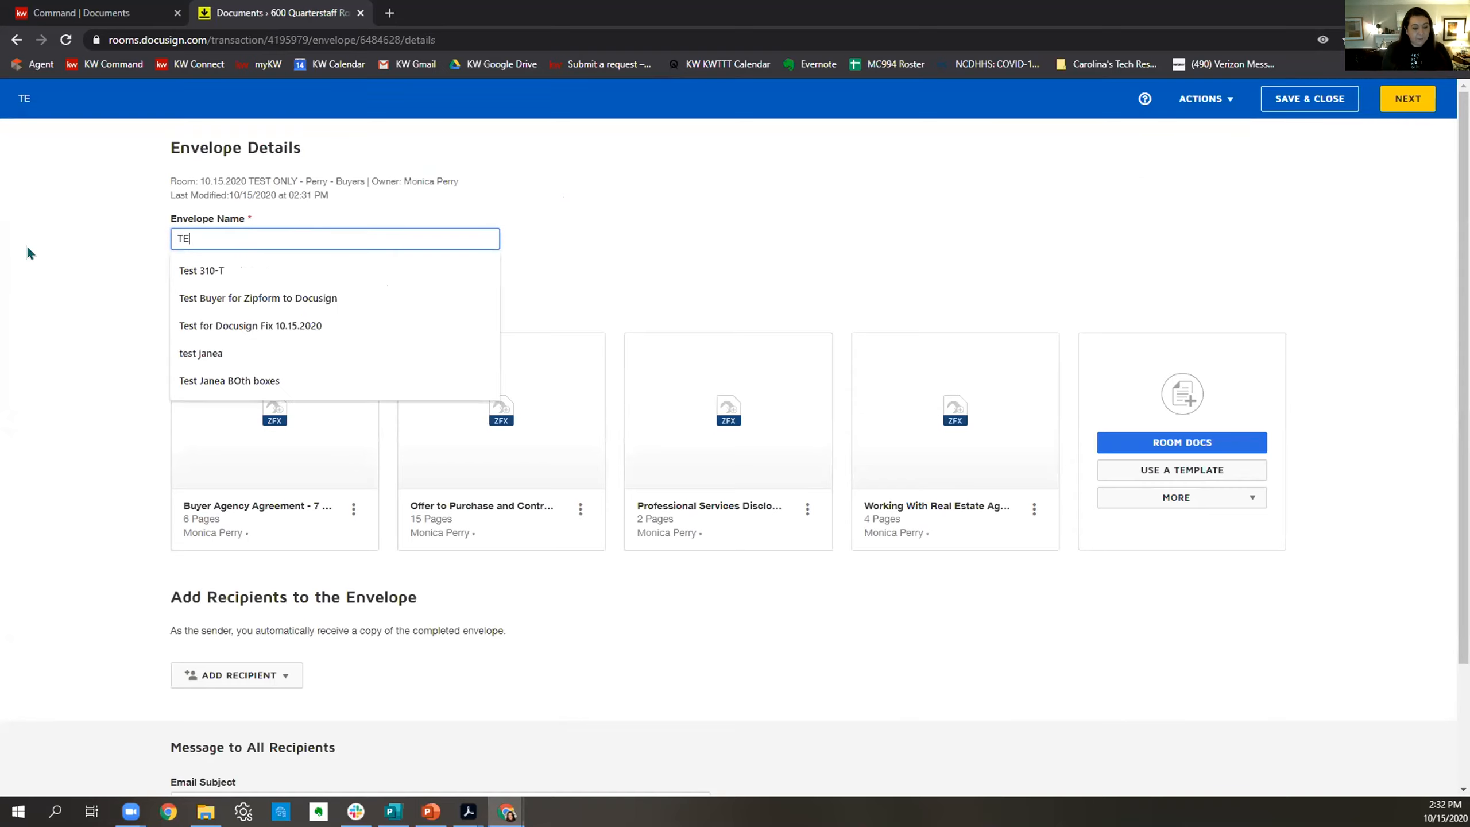
pyautogui.write('ST 10.1')
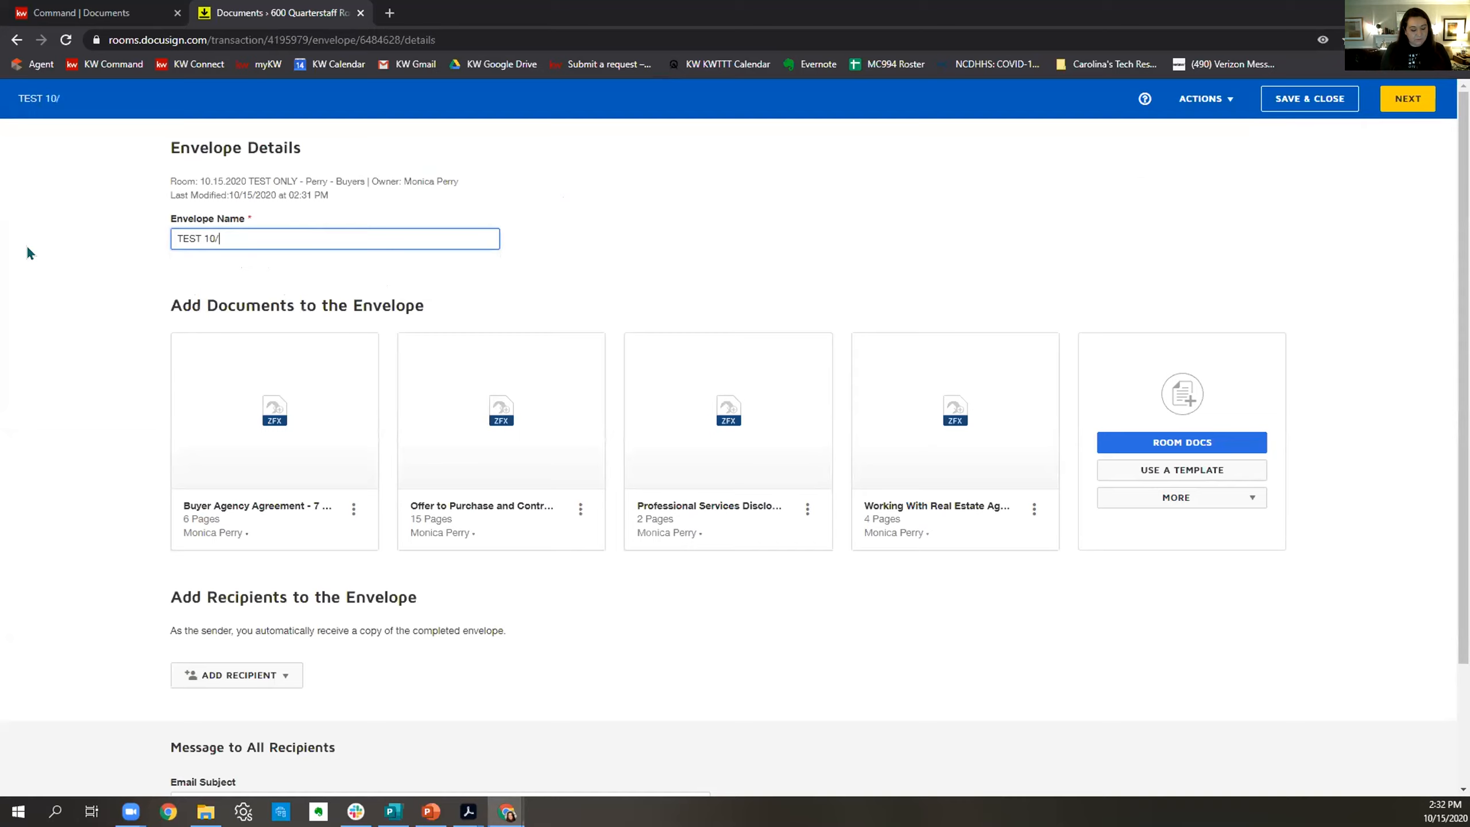
pyautogui.write('5.2020')
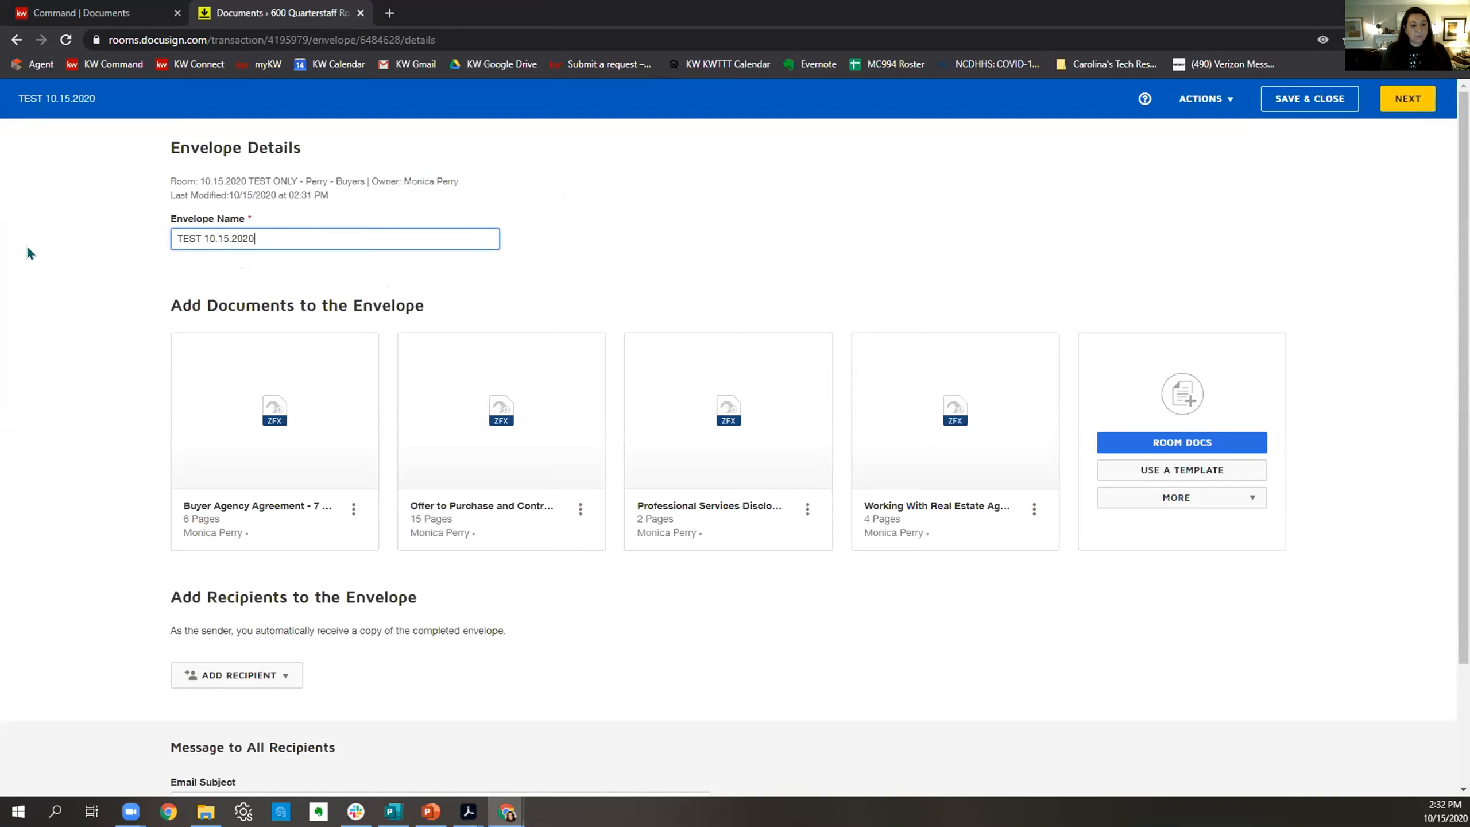
pyautogui.scroll(-3, 148, 446)
# From Pre-Tagged Roles, assign the two buyers' contacts to the buyer one and buyer two roles
pyautogui.click(220, 526)
pyautogui.click(283, 555)
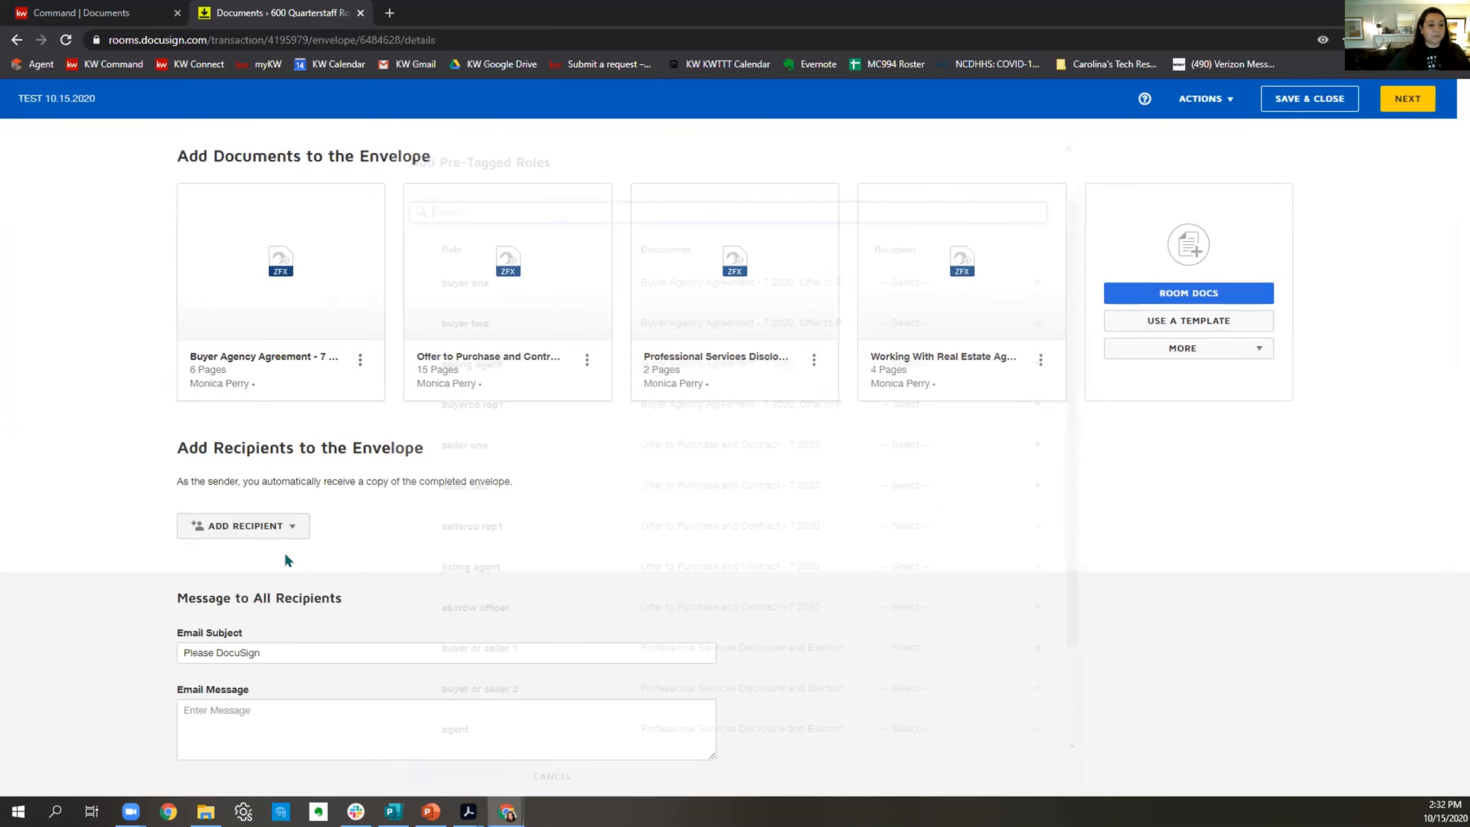
pyautogui.click(990, 251)
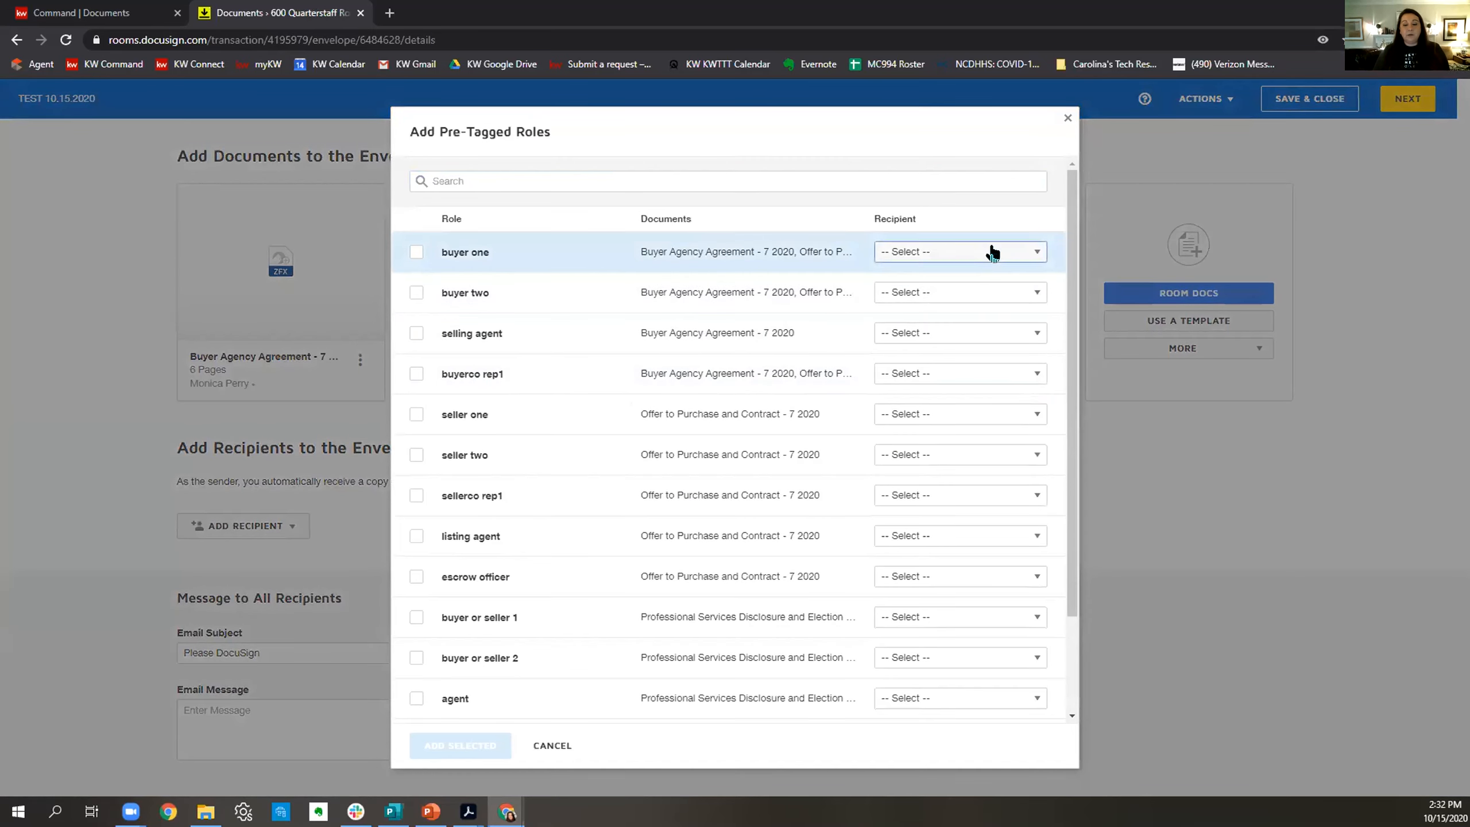
pyautogui.click(983, 526)
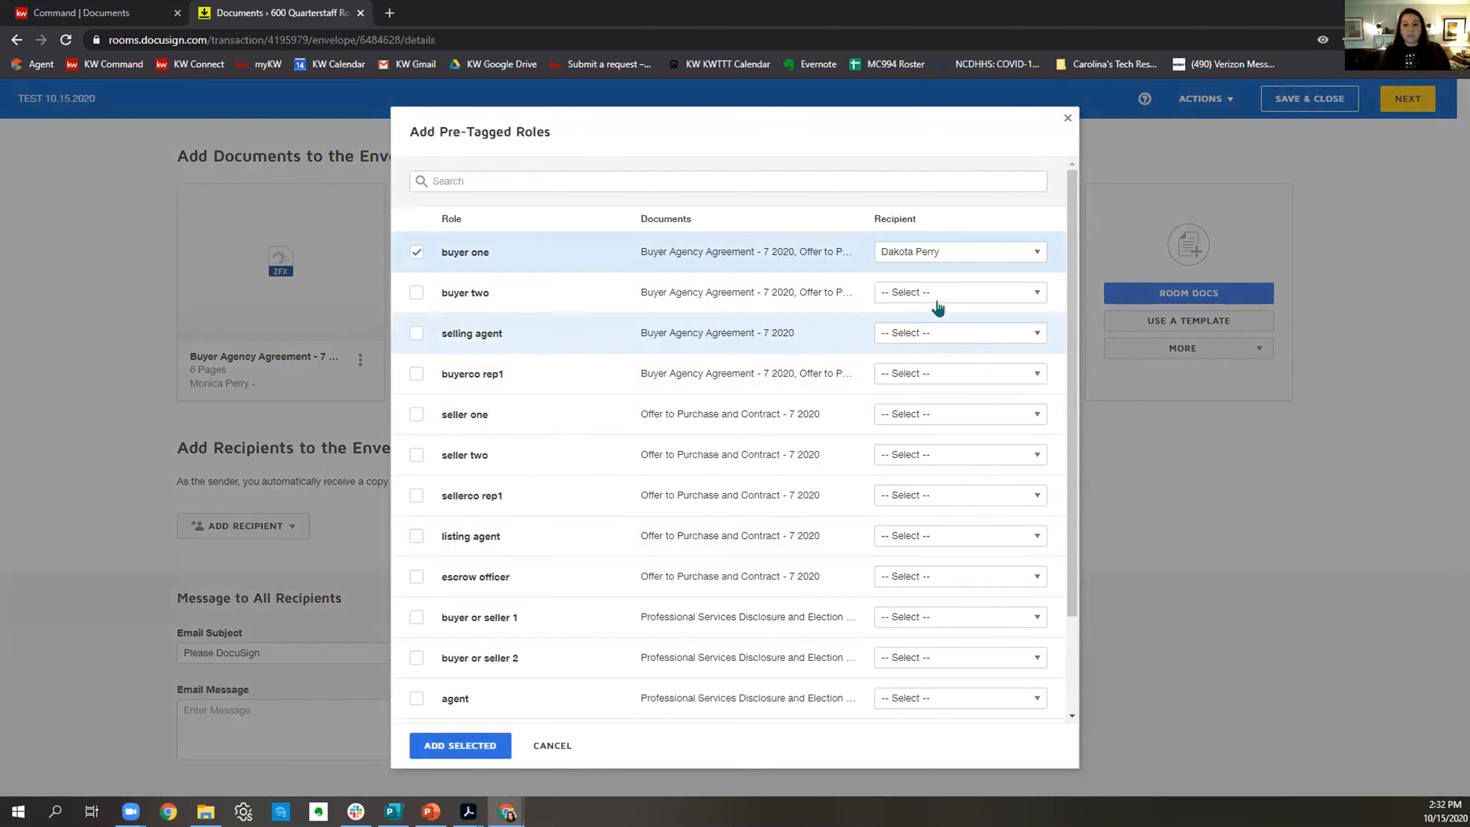
pyautogui.click(933, 295)
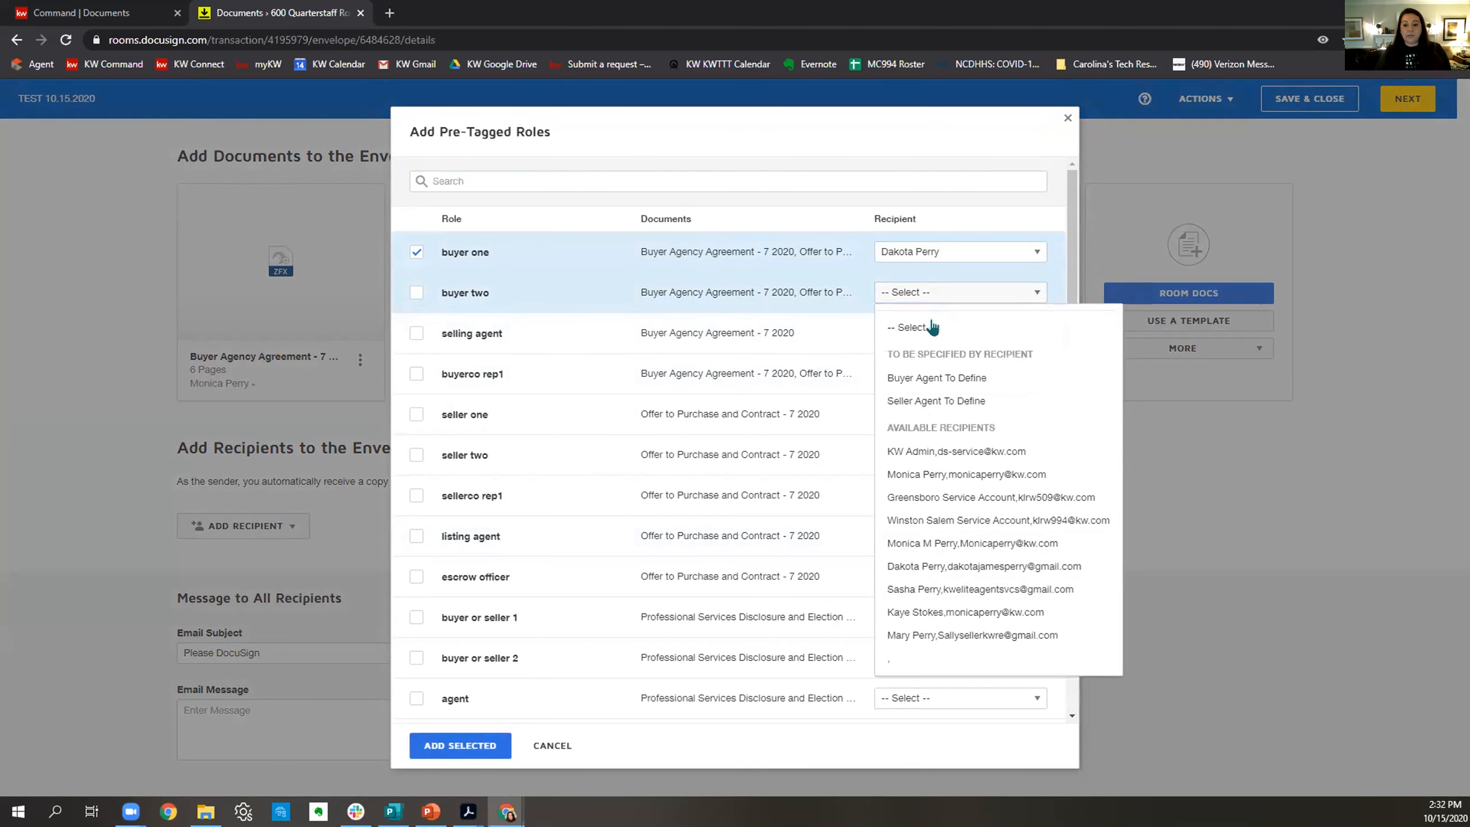
pyautogui.click(954, 592)
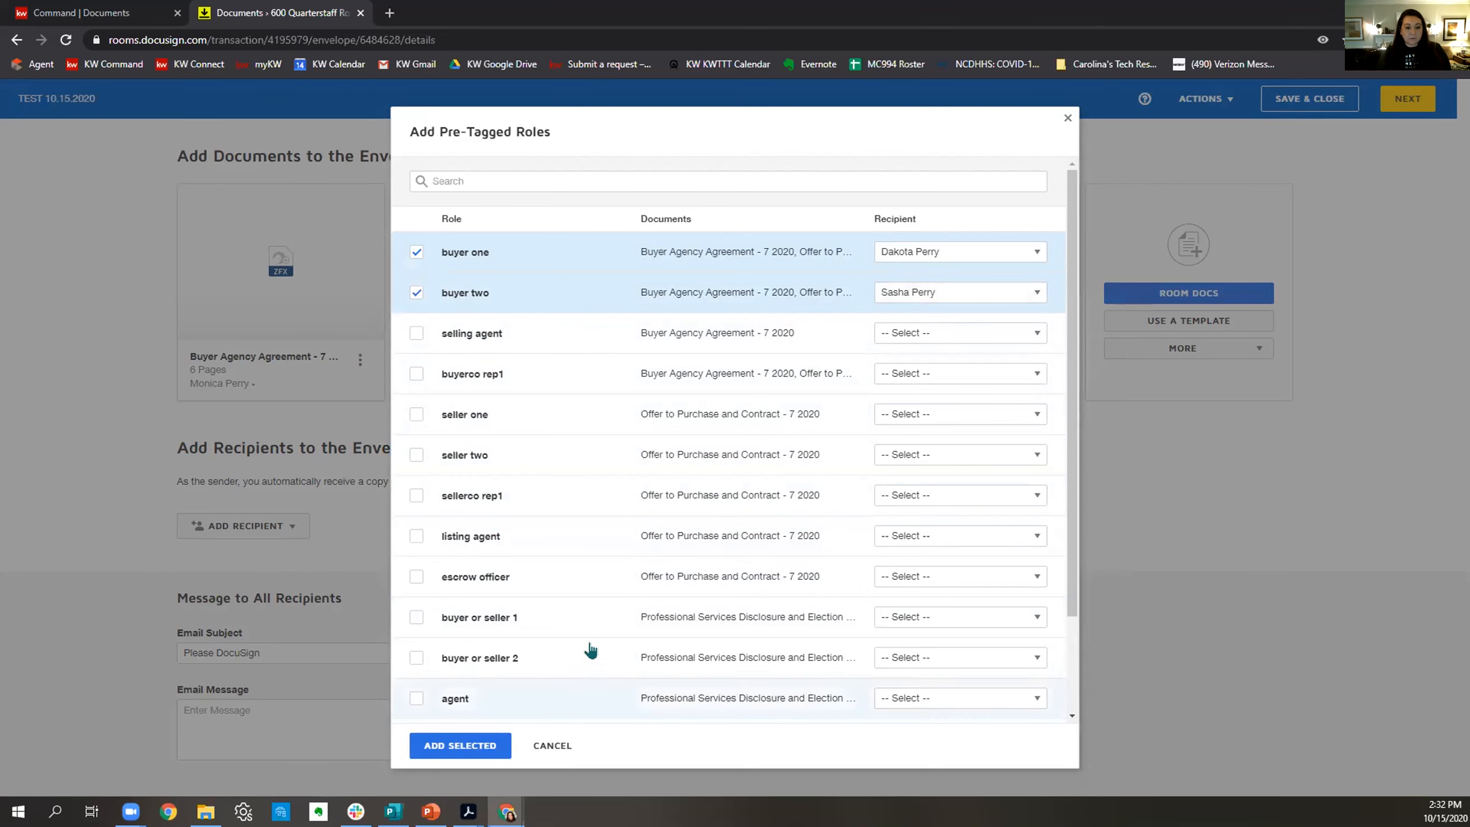
pyautogui.scroll(-1, 680, 573)
pyautogui.scroll(-2, 680, 573)
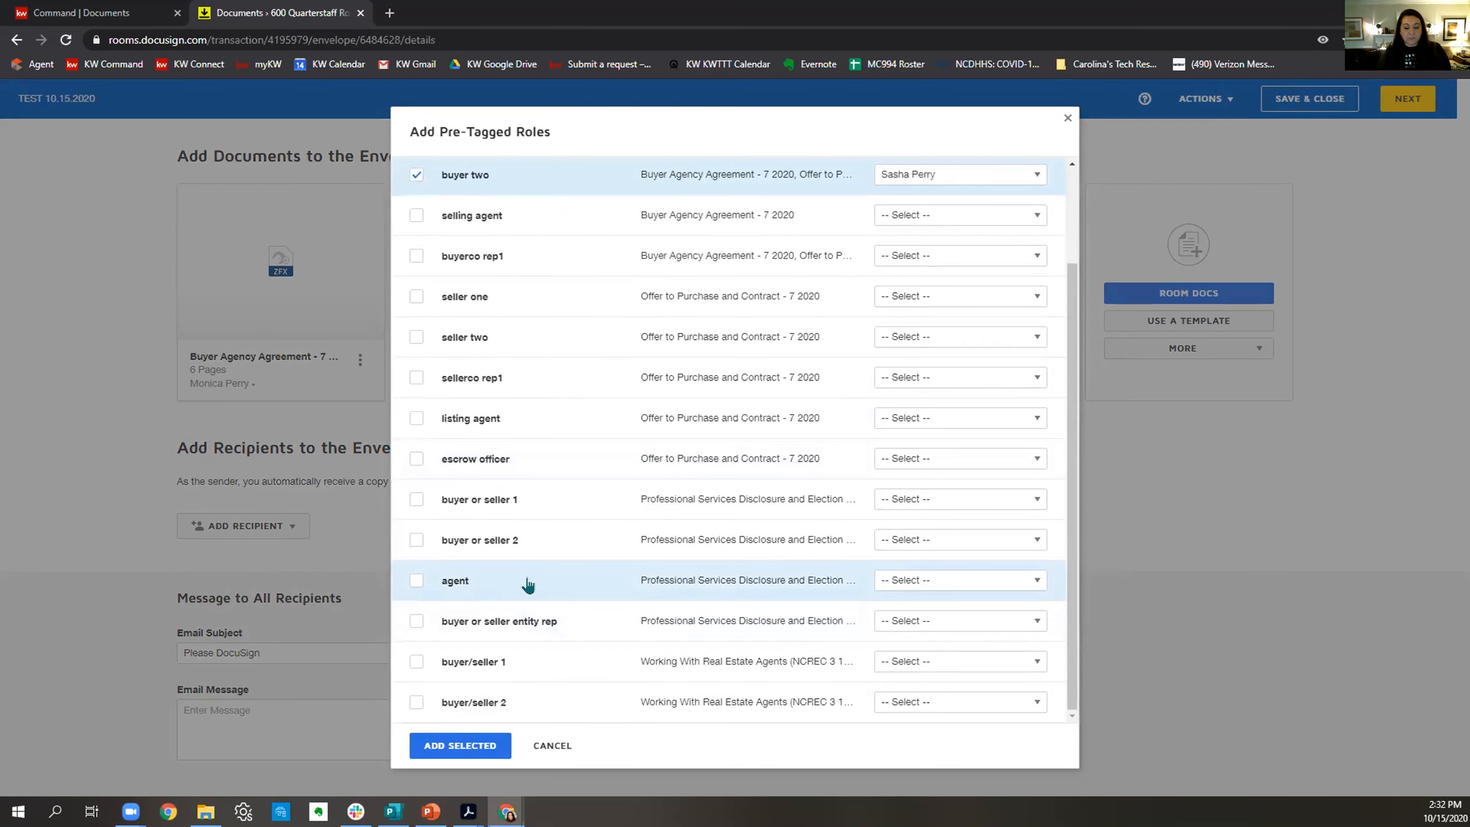
# Assign the agent's contact to the agent and selling agent roles and add the selected roles
pyautogui.click(938, 584)
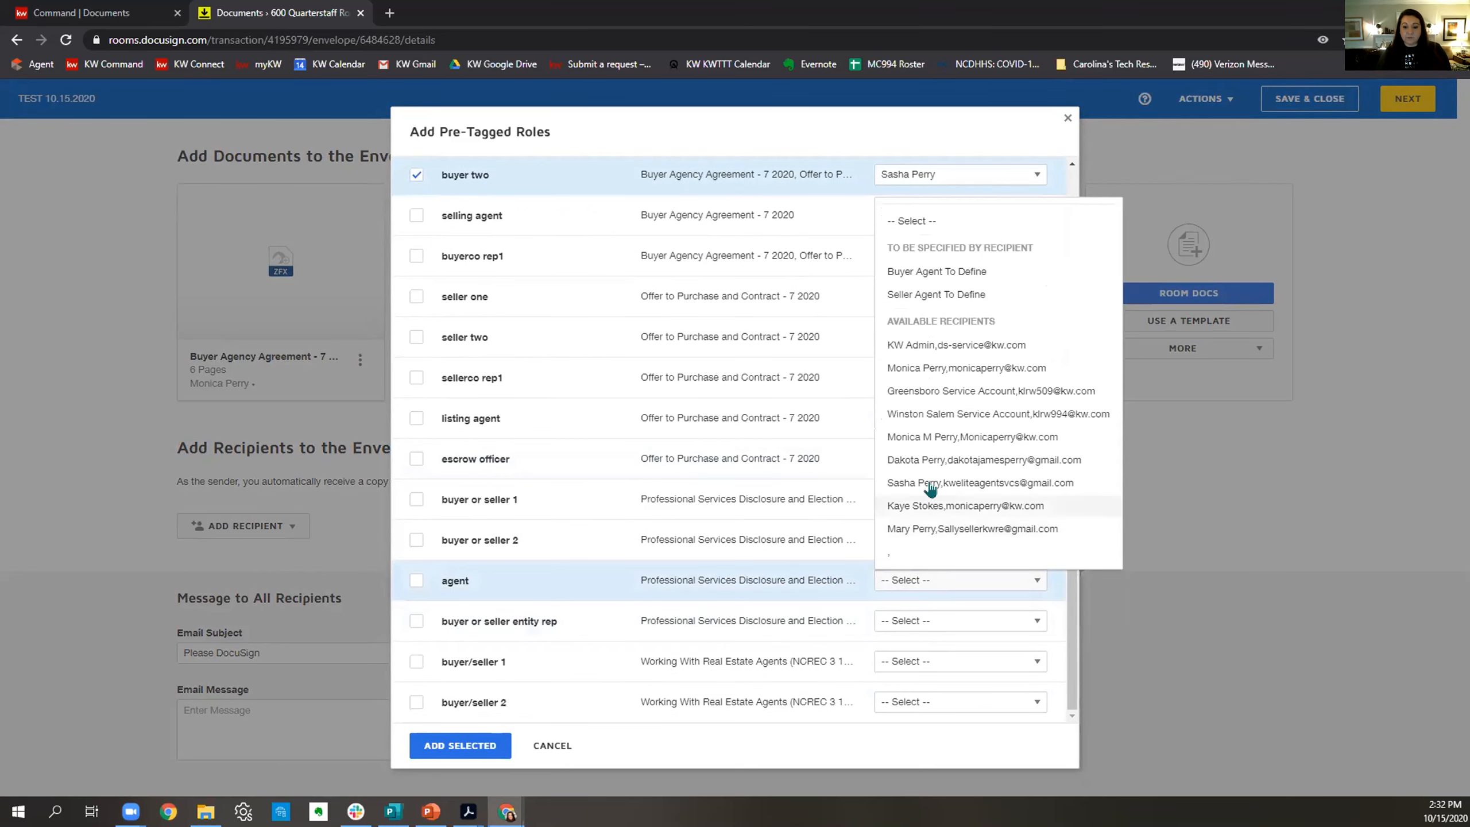
pyautogui.click(921, 437)
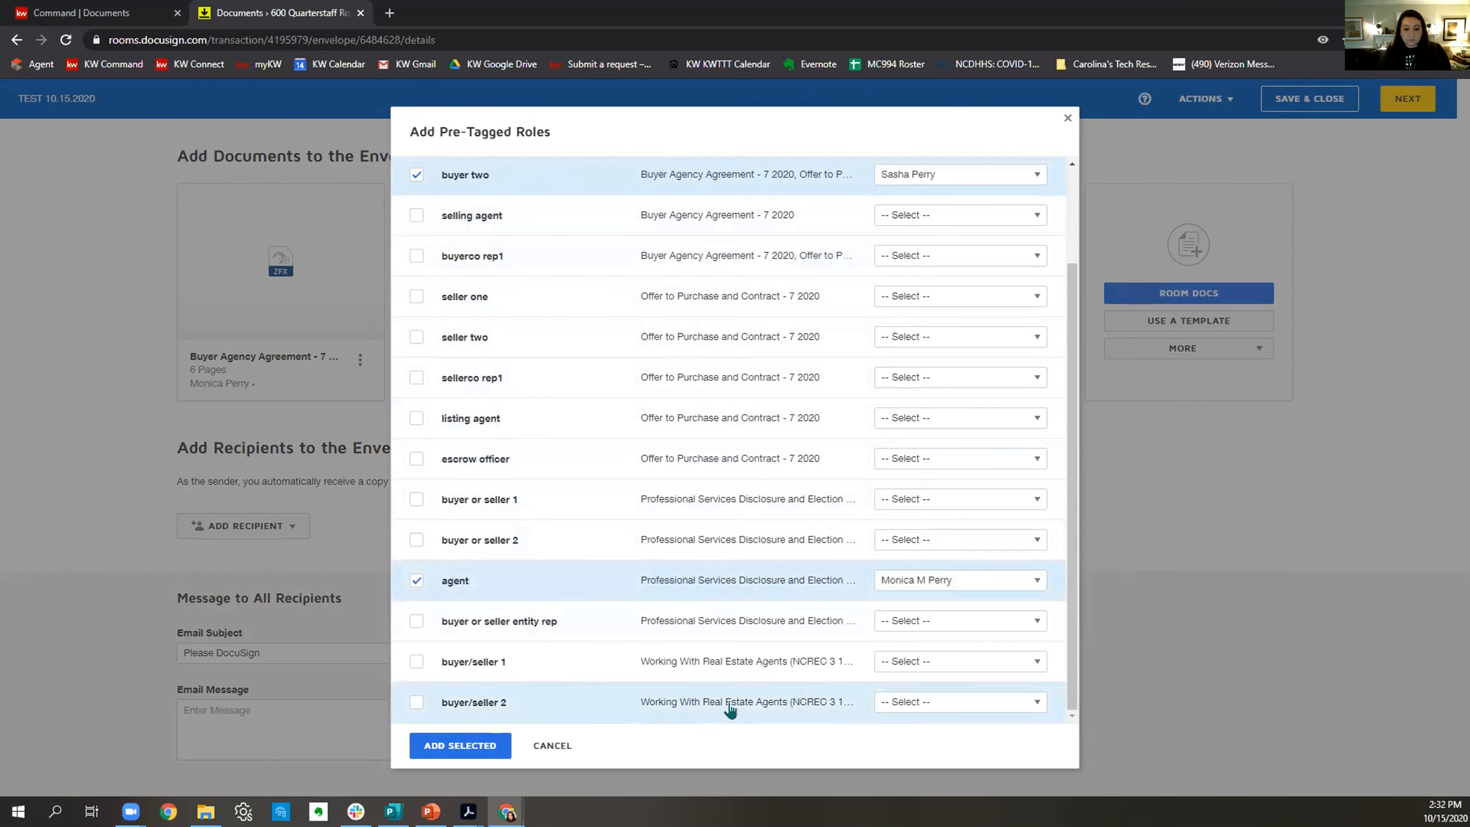
pyautogui.scroll(3, 722, 683)
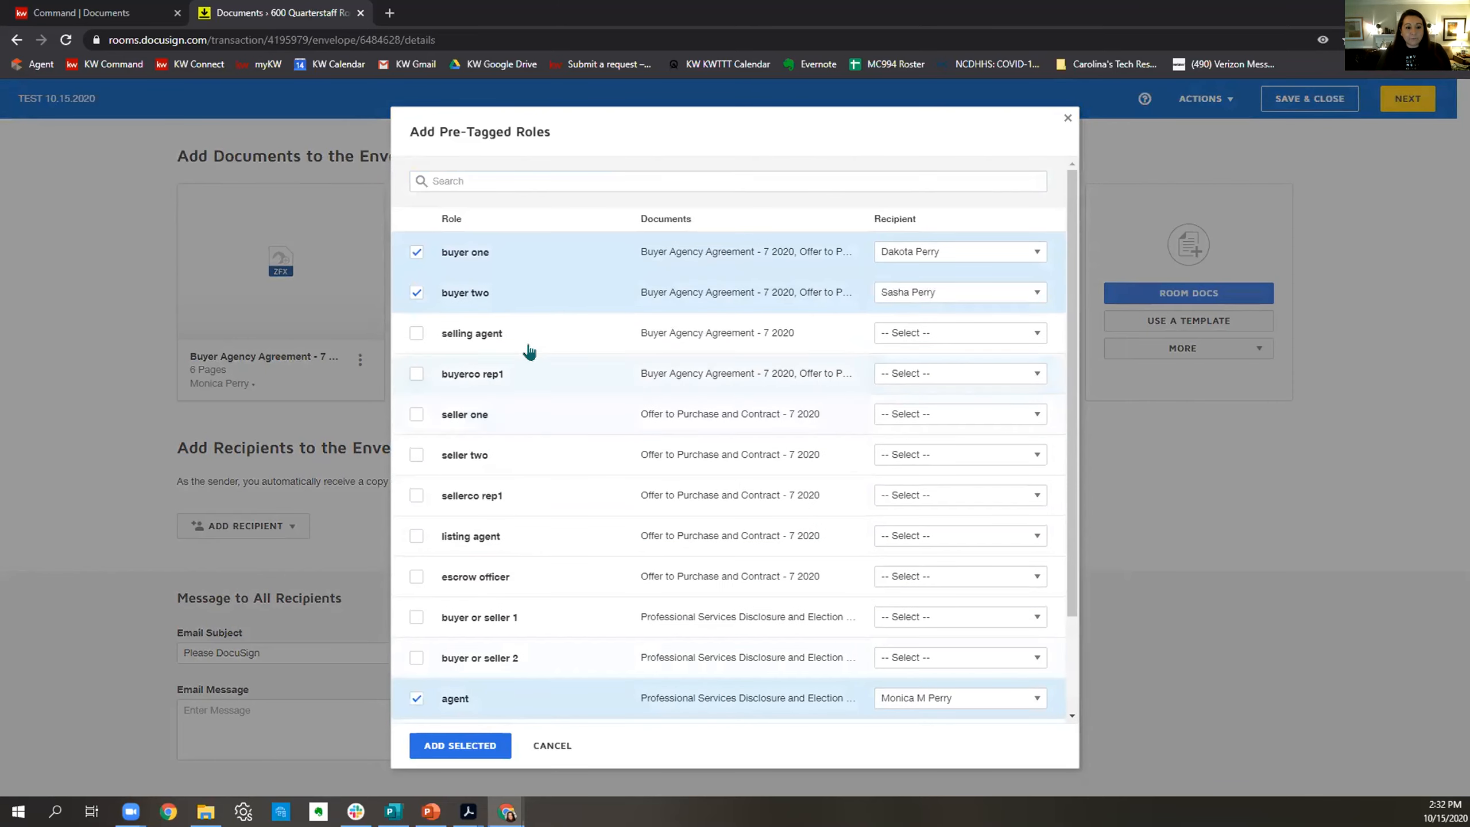
pyautogui.click(987, 333)
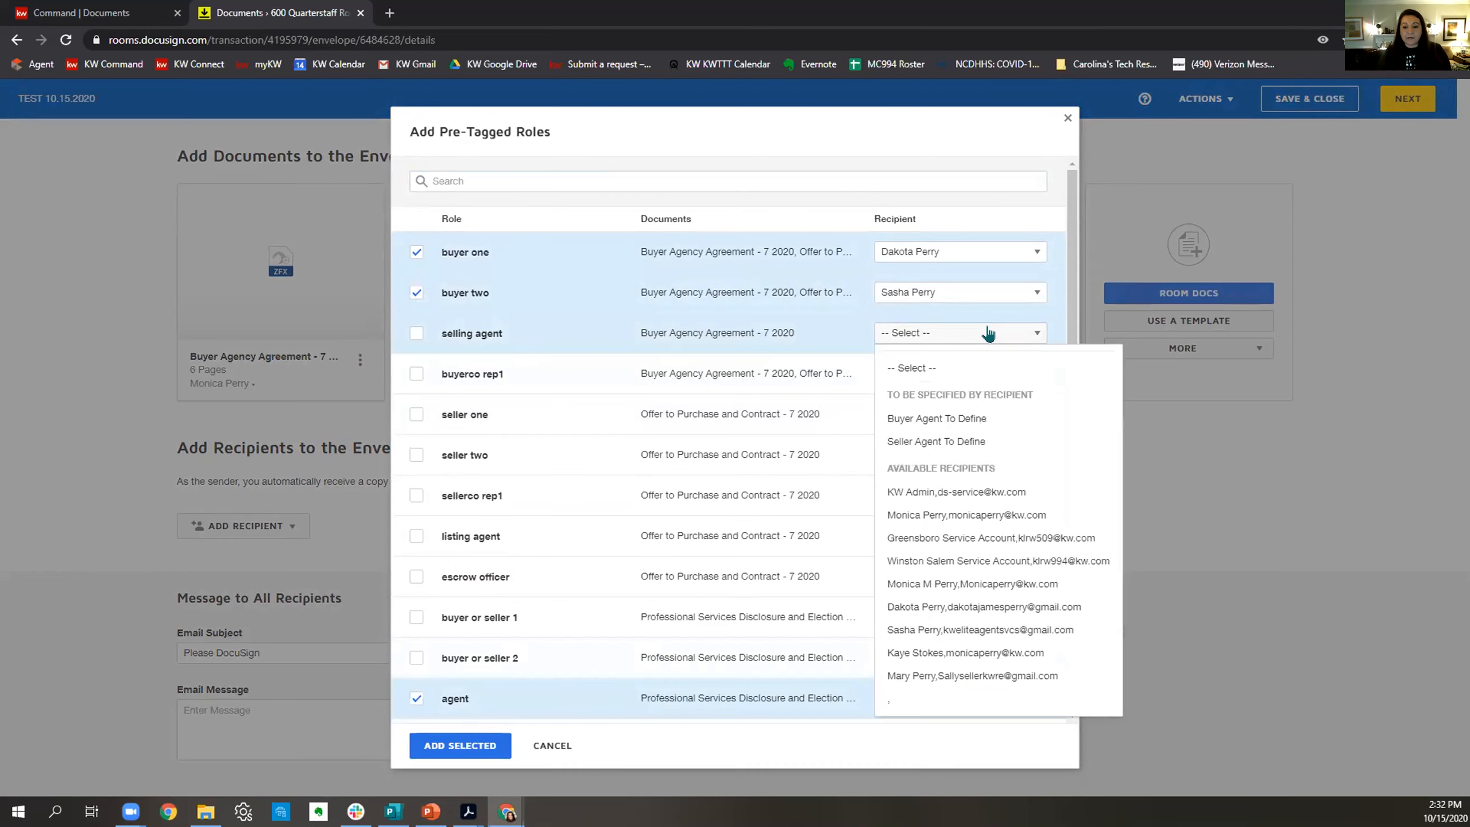
pyautogui.click(939, 585)
pyautogui.scroll(-2, 579, 579)
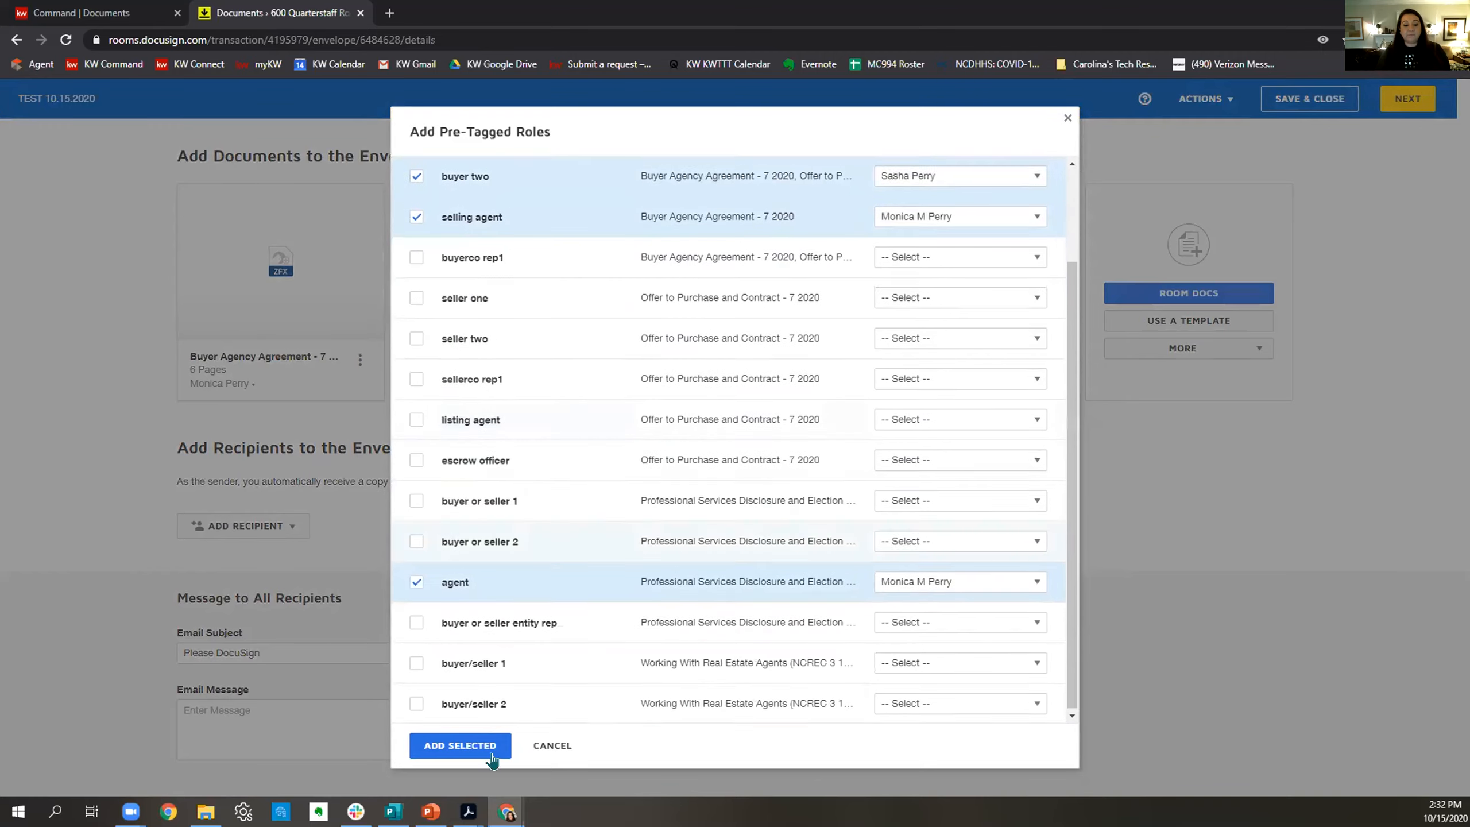
pyautogui.click(479, 749)
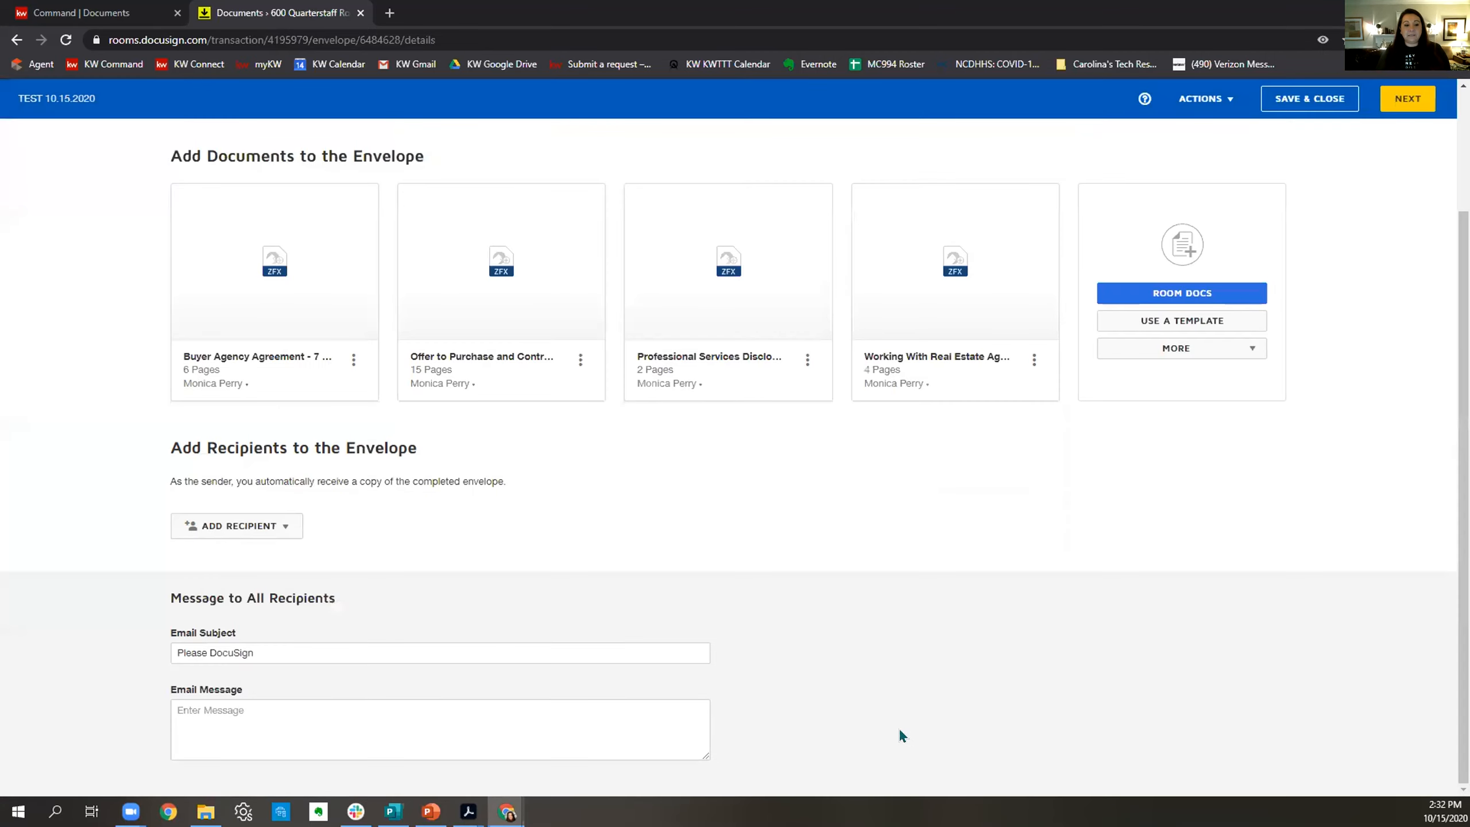
pyautogui.scroll(-1, 484, 643)
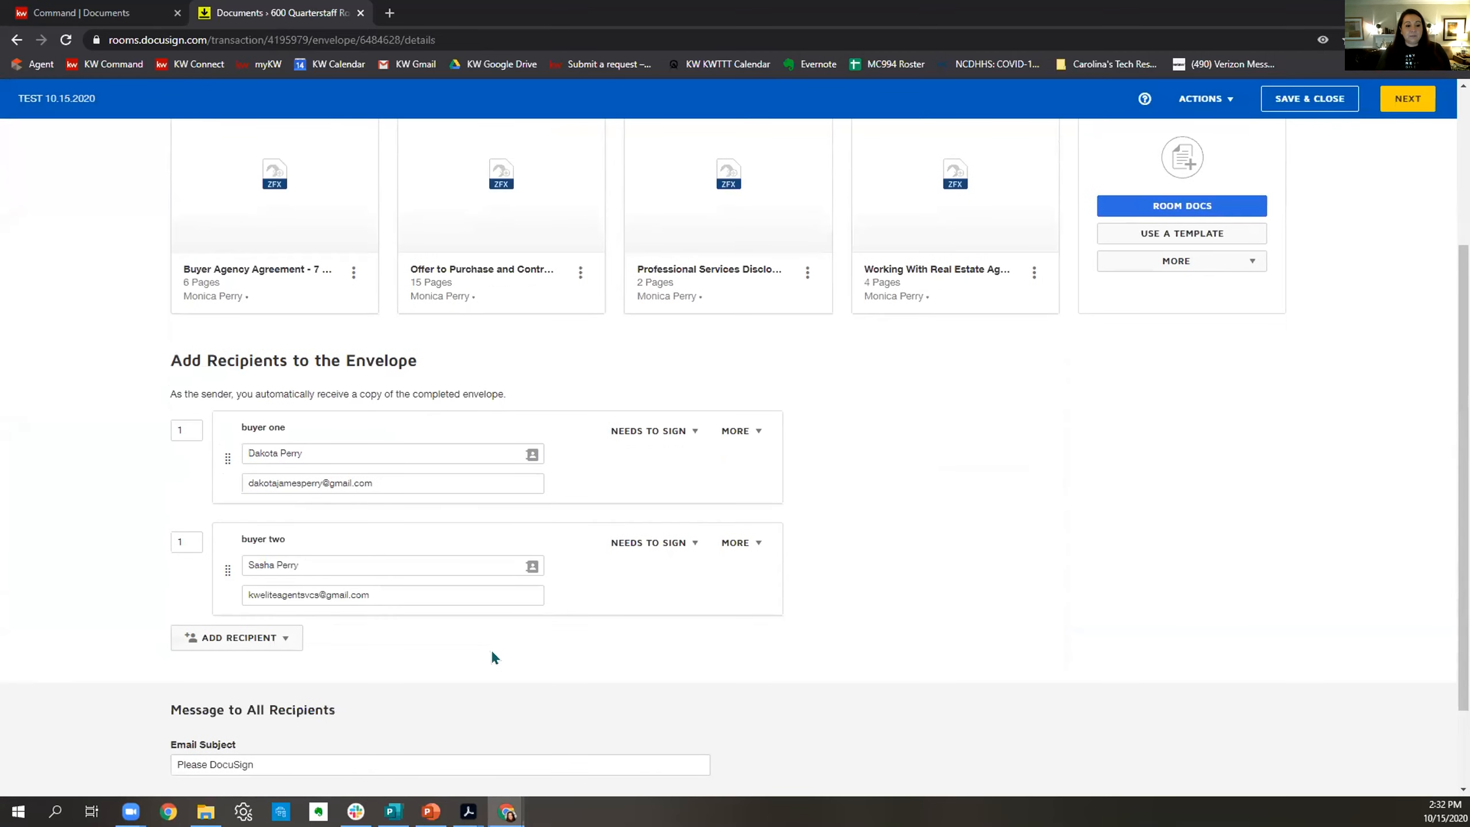
pyautogui.scroll(-2, 492, 649)
pyautogui.scroll(-2, 493, 653)
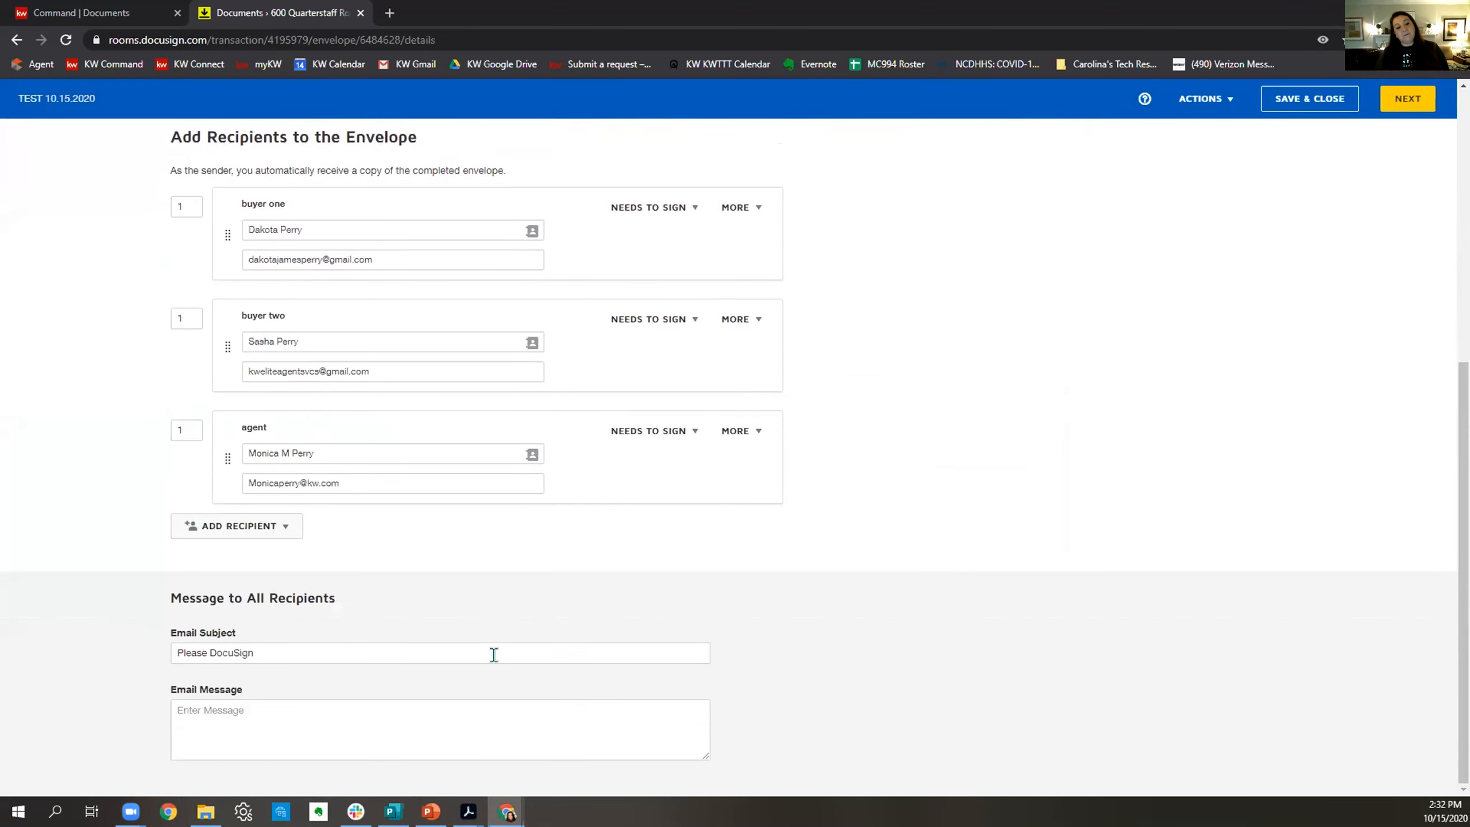
pyautogui.scroll(-1, 496, 661)
pyautogui.scroll(-1, 509, 653)
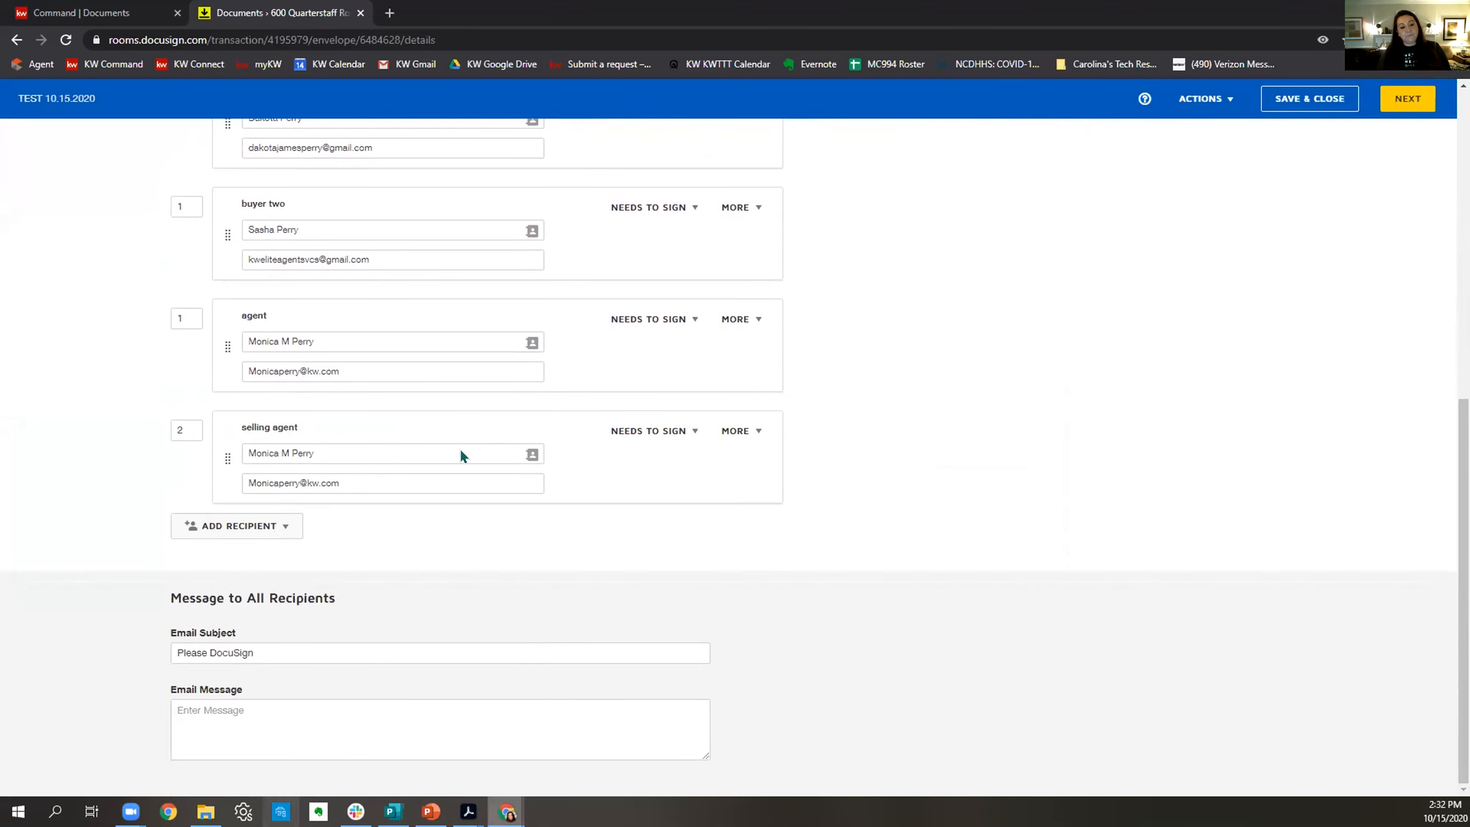
# Continue to field placement, review the Buyer Agency Agreement's initial fields, and expand the Offer to Purchase pages
pyautogui.click(1433, 100)
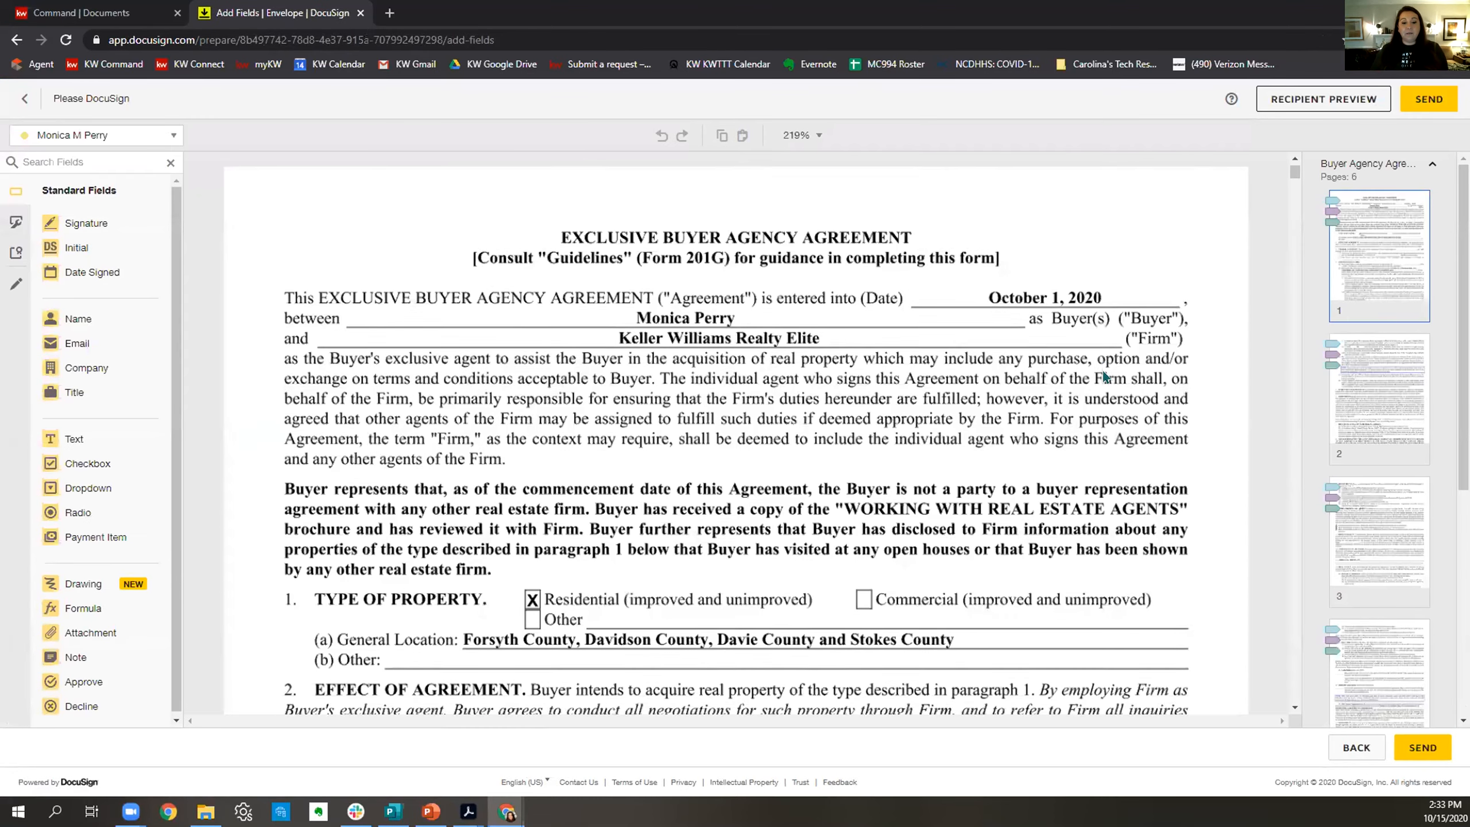
pyautogui.scroll(-5, 1104, 372)
pyautogui.scroll(-3, 1103, 372)
pyautogui.scroll(-20, 1103, 371)
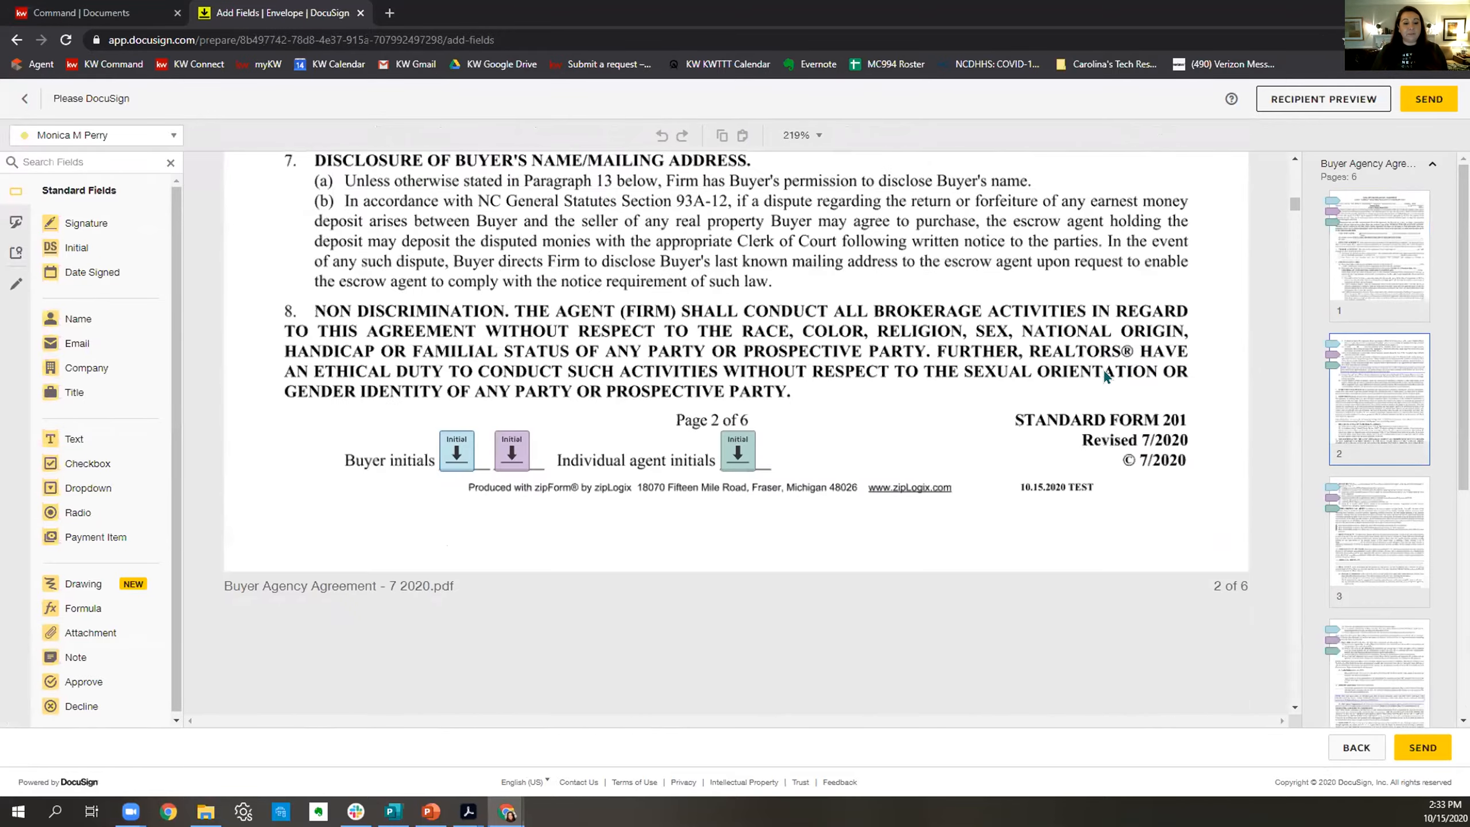
pyautogui.scroll(-5, 1104, 373)
pyautogui.scroll(-20, 672, 402)
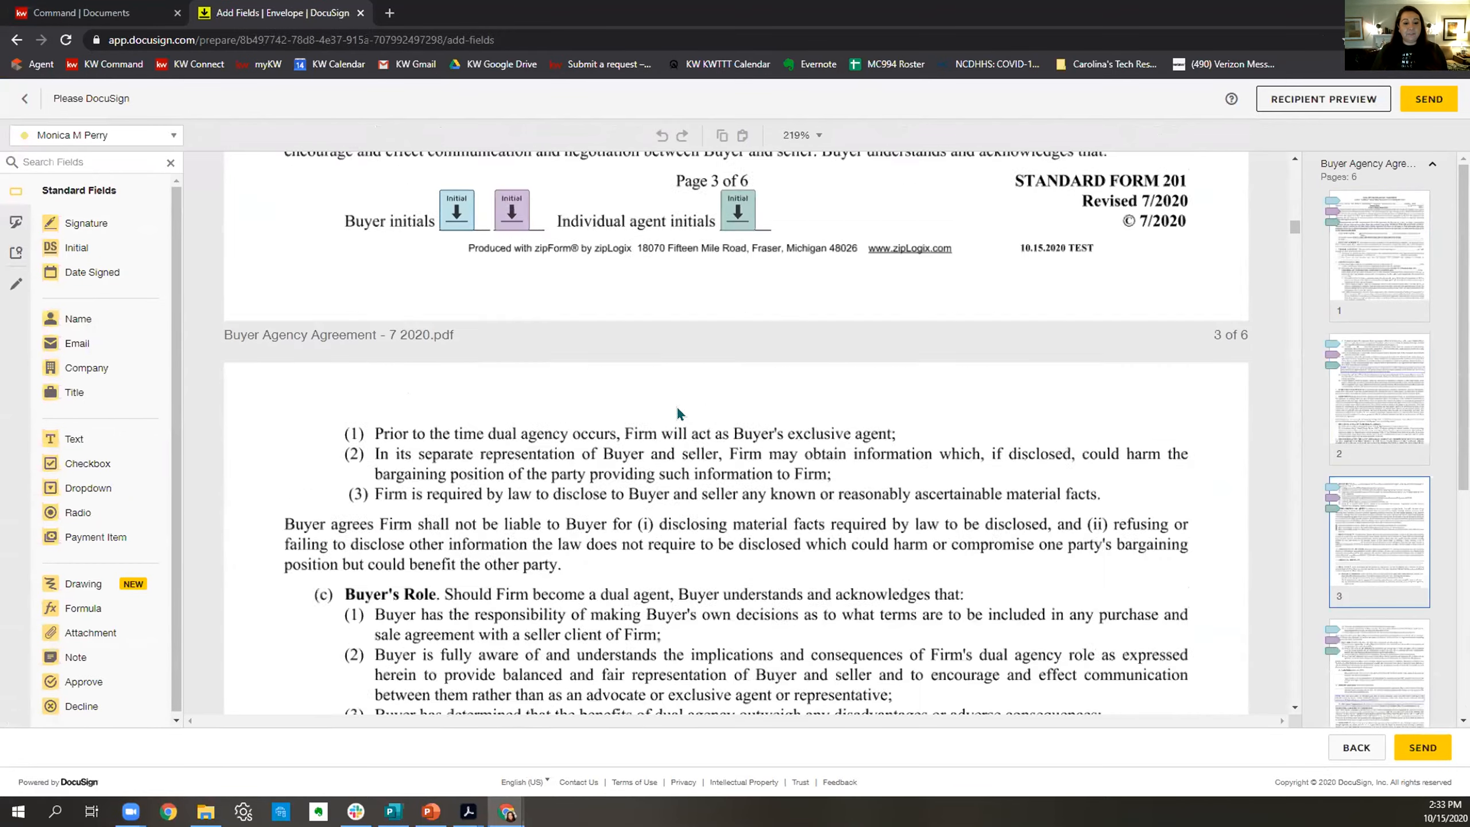
pyautogui.scroll(-20, 675, 405)
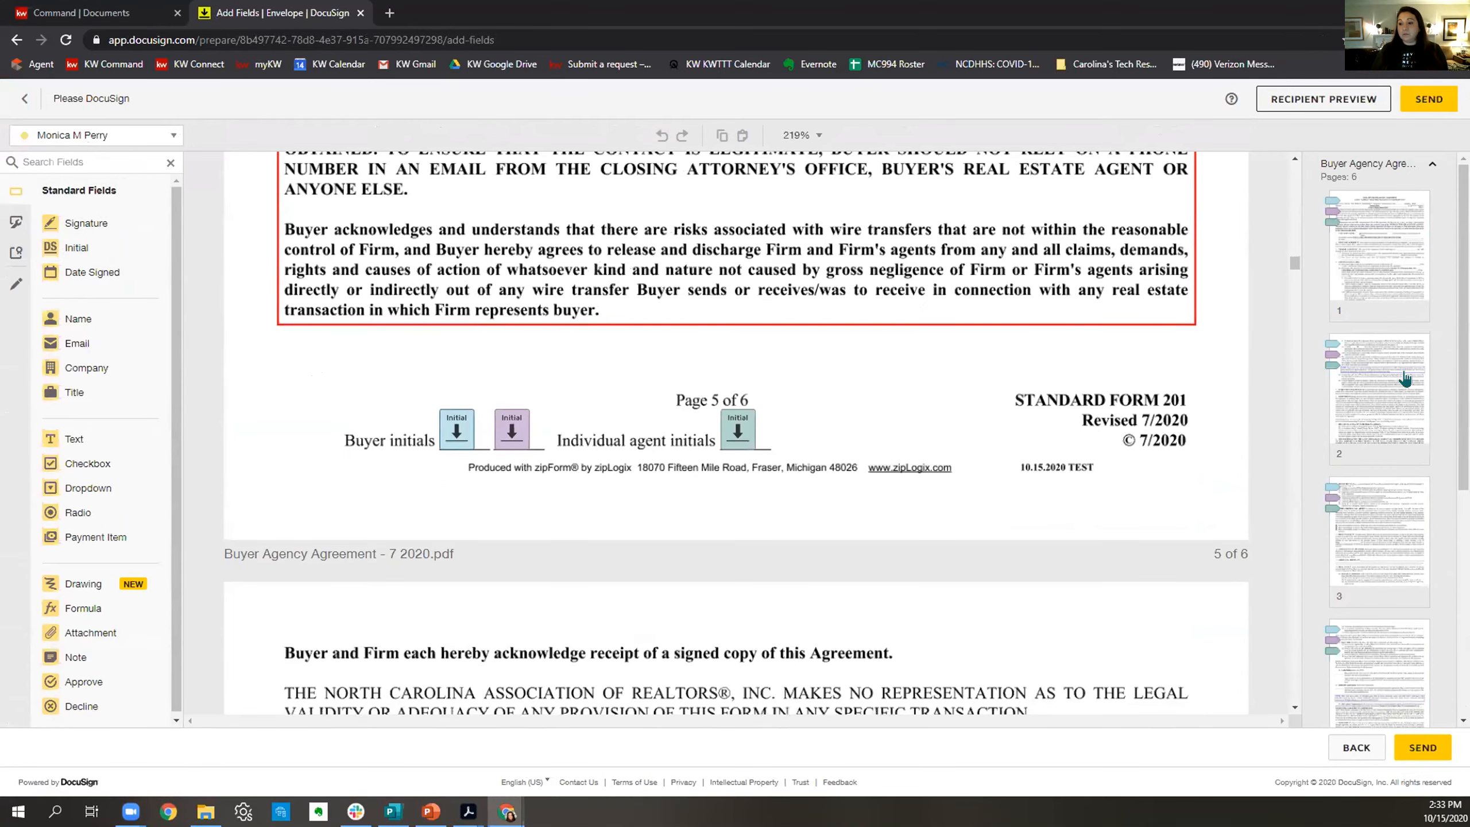
pyautogui.scroll(-6, 1405, 378)
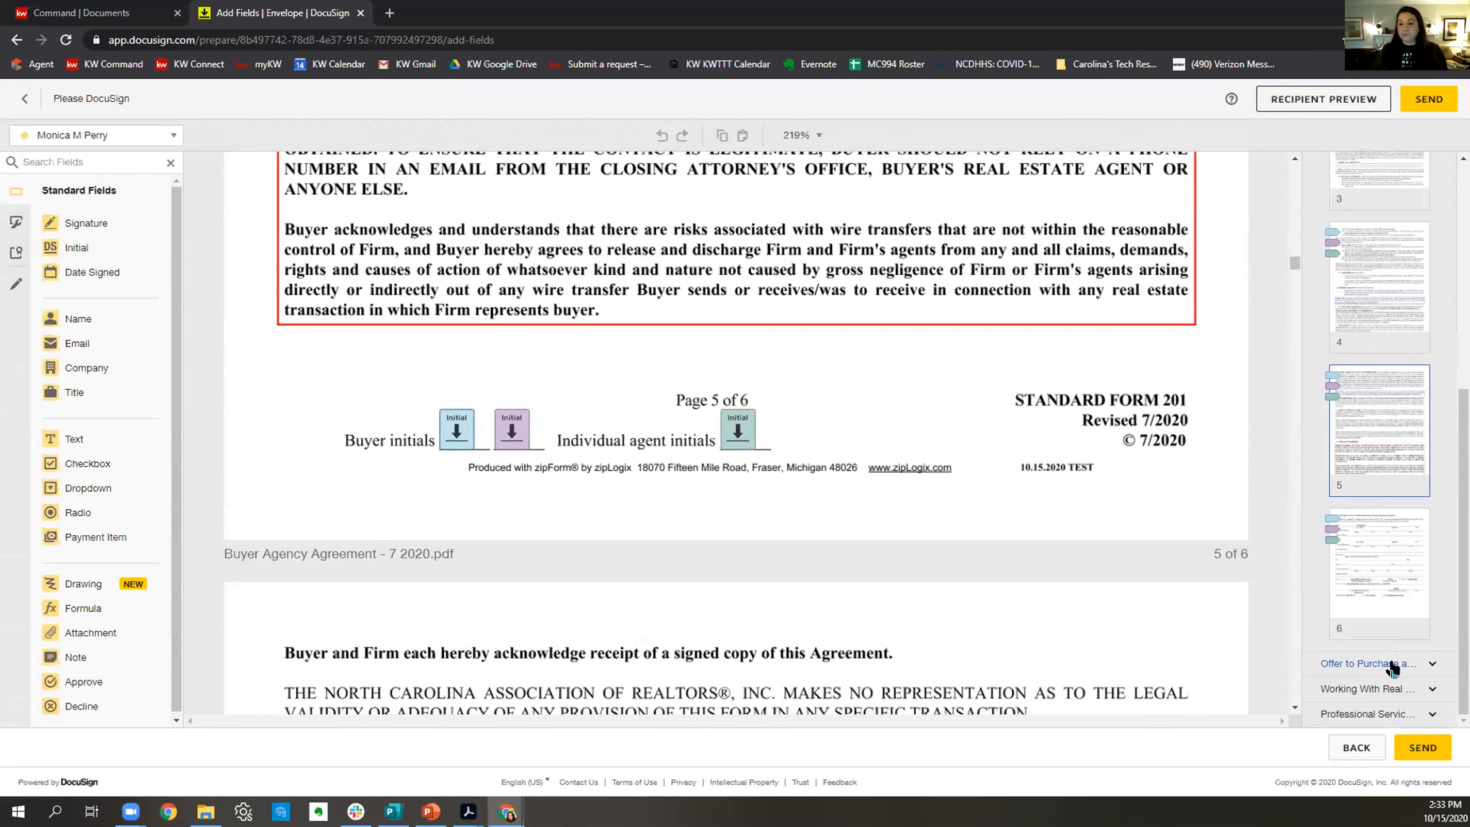
pyautogui.click(1392, 664)
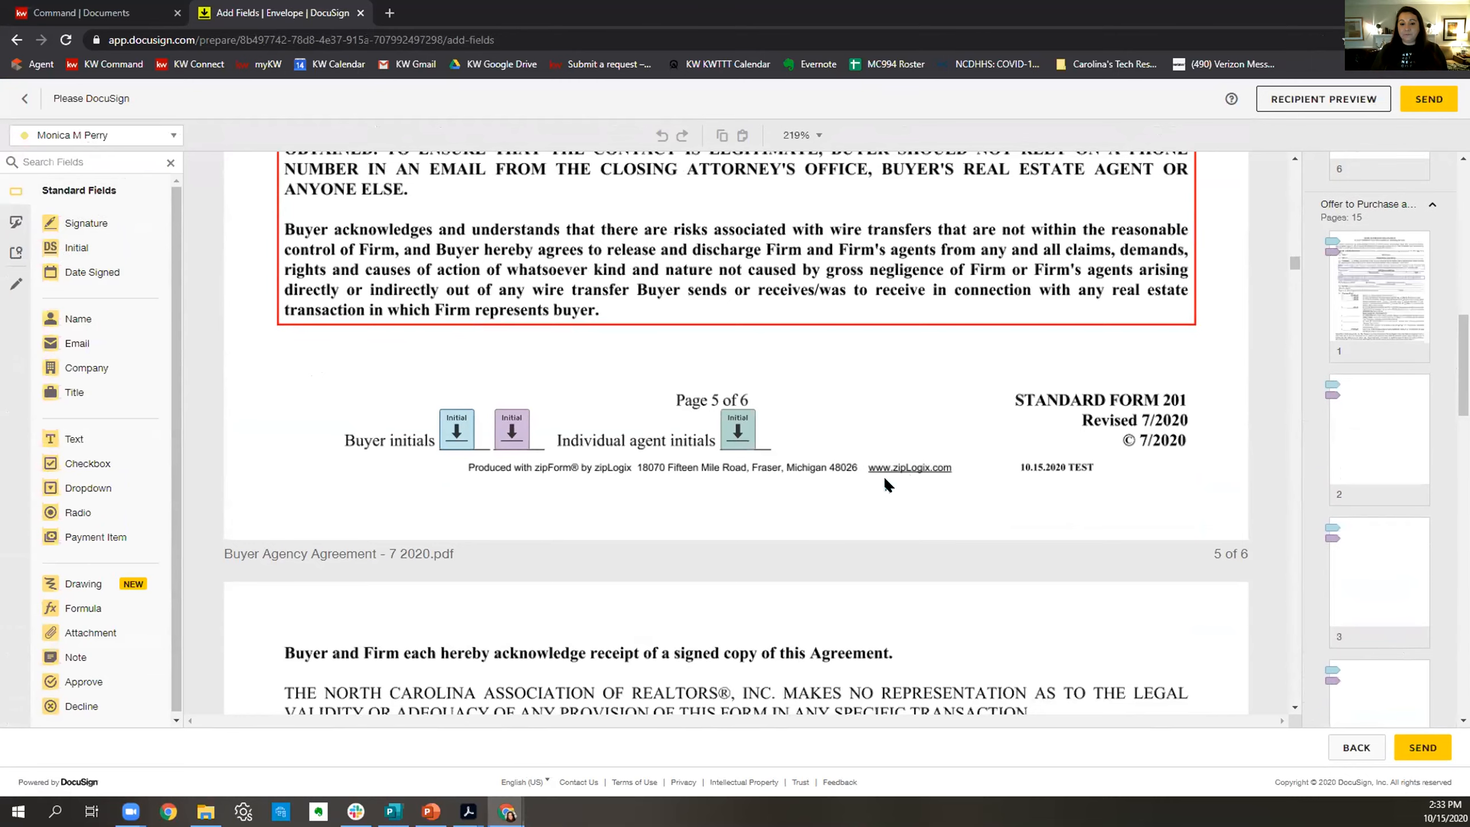
# Jump to Offer to Purchase page 1 and scroll through its pages checking the buyer initial fields
pyautogui.click(1380, 297)
pyautogui.scroll(-3, 776, 521)
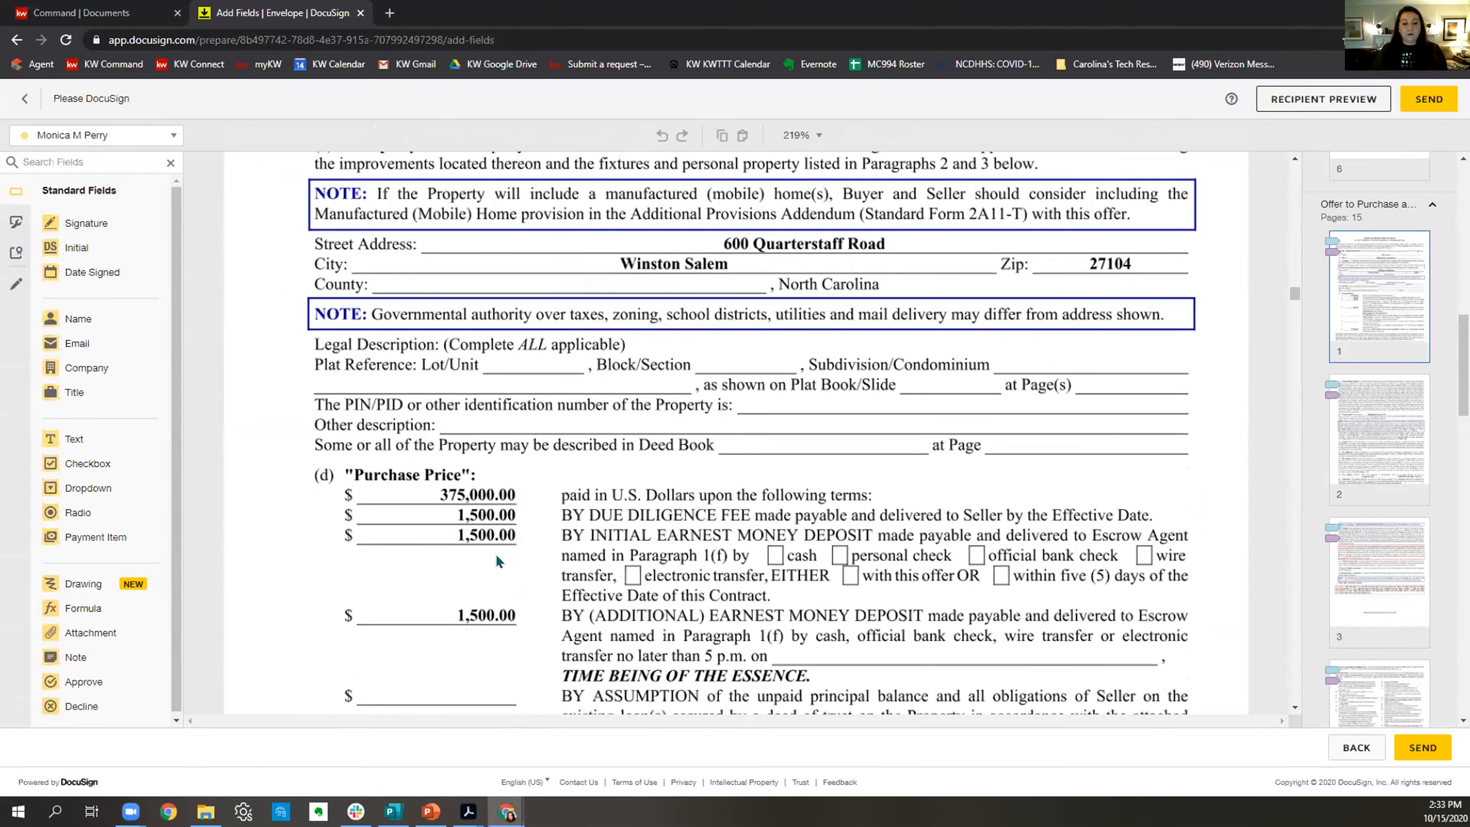
pyautogui.scroll(-5, 770, 574)
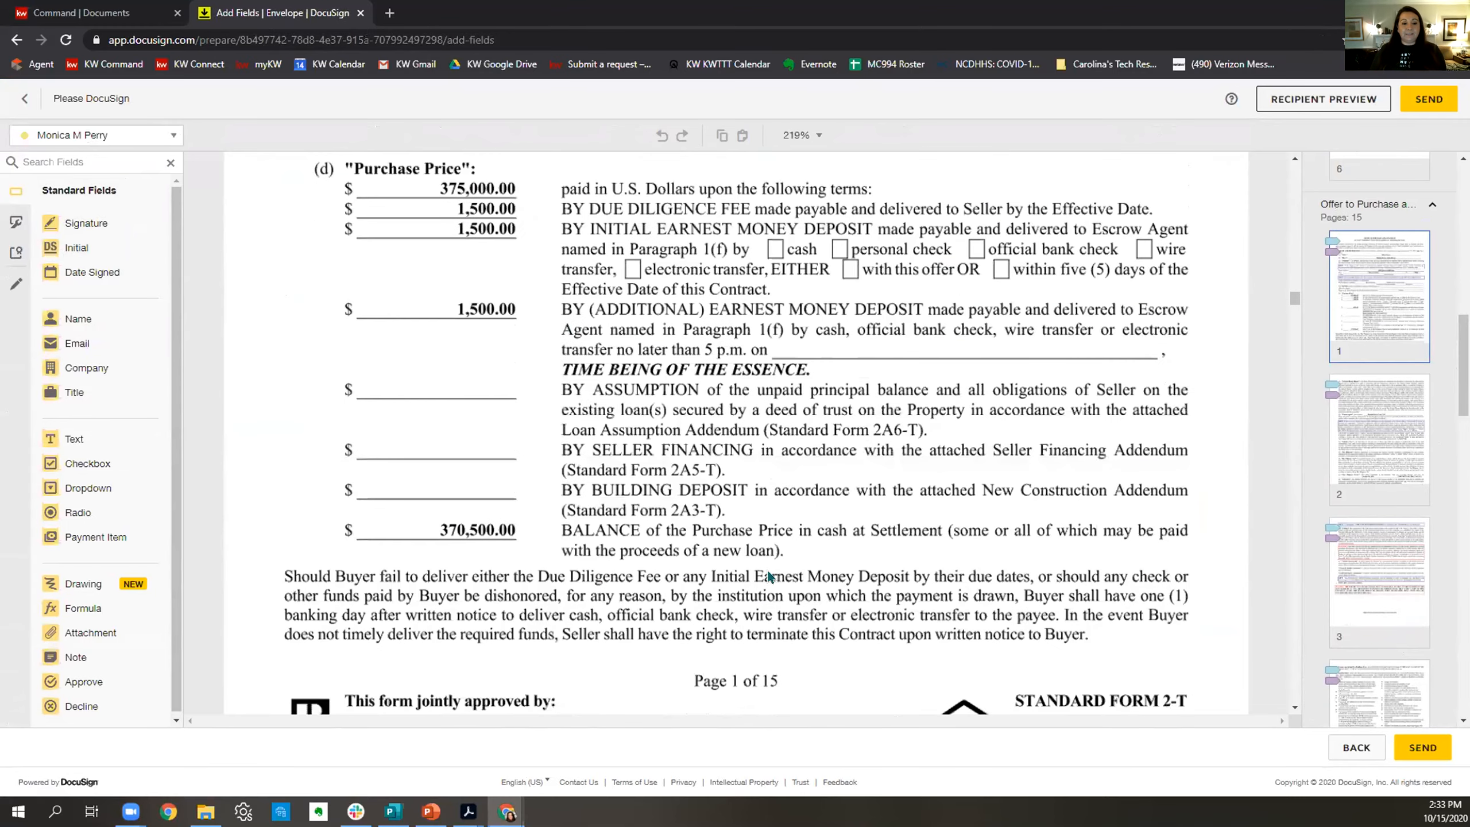
pyautogui.scroll(-4, 769, 575)
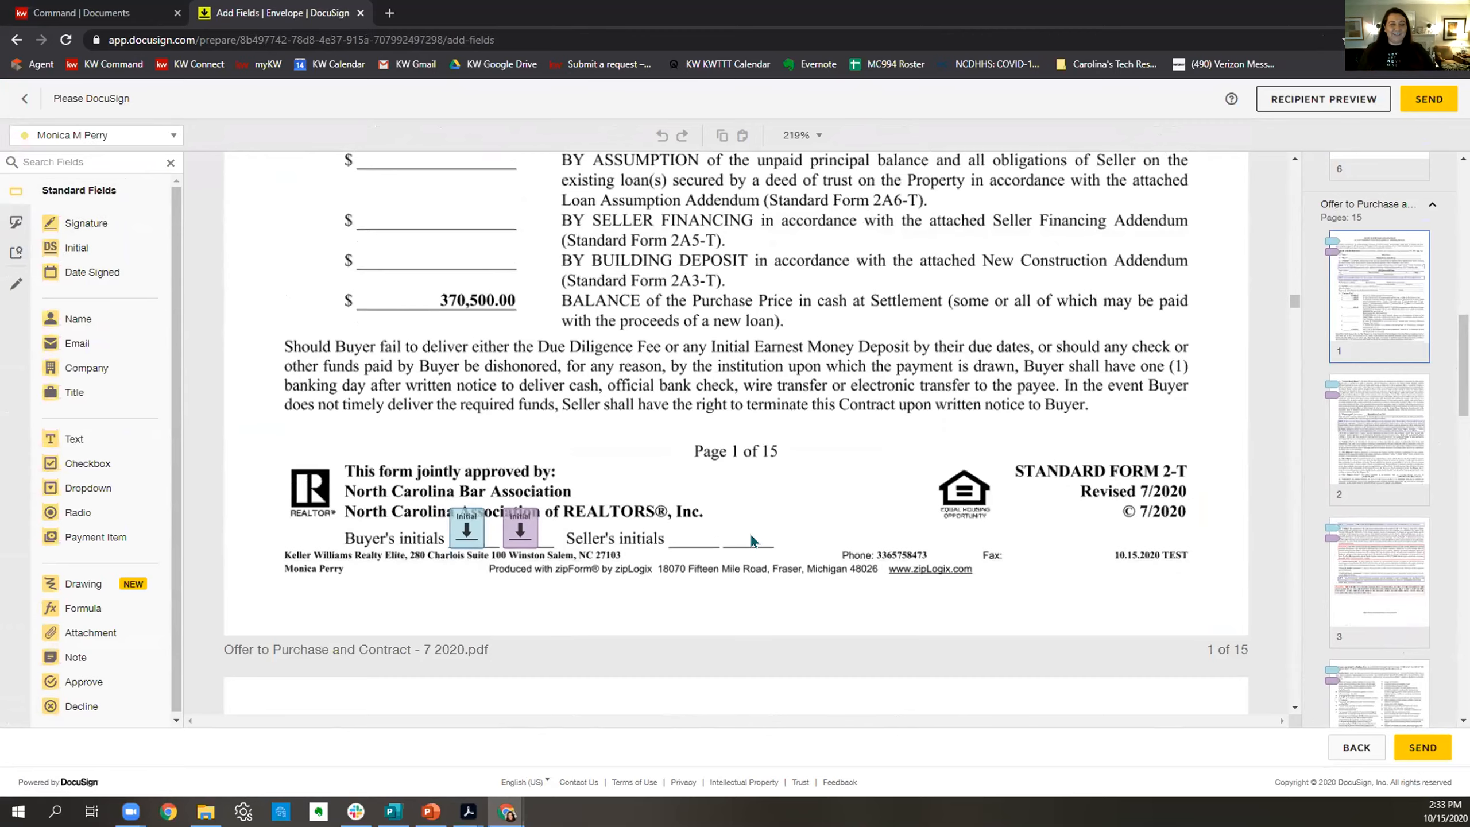
pyautogui.scroll(-14, 751, 541)
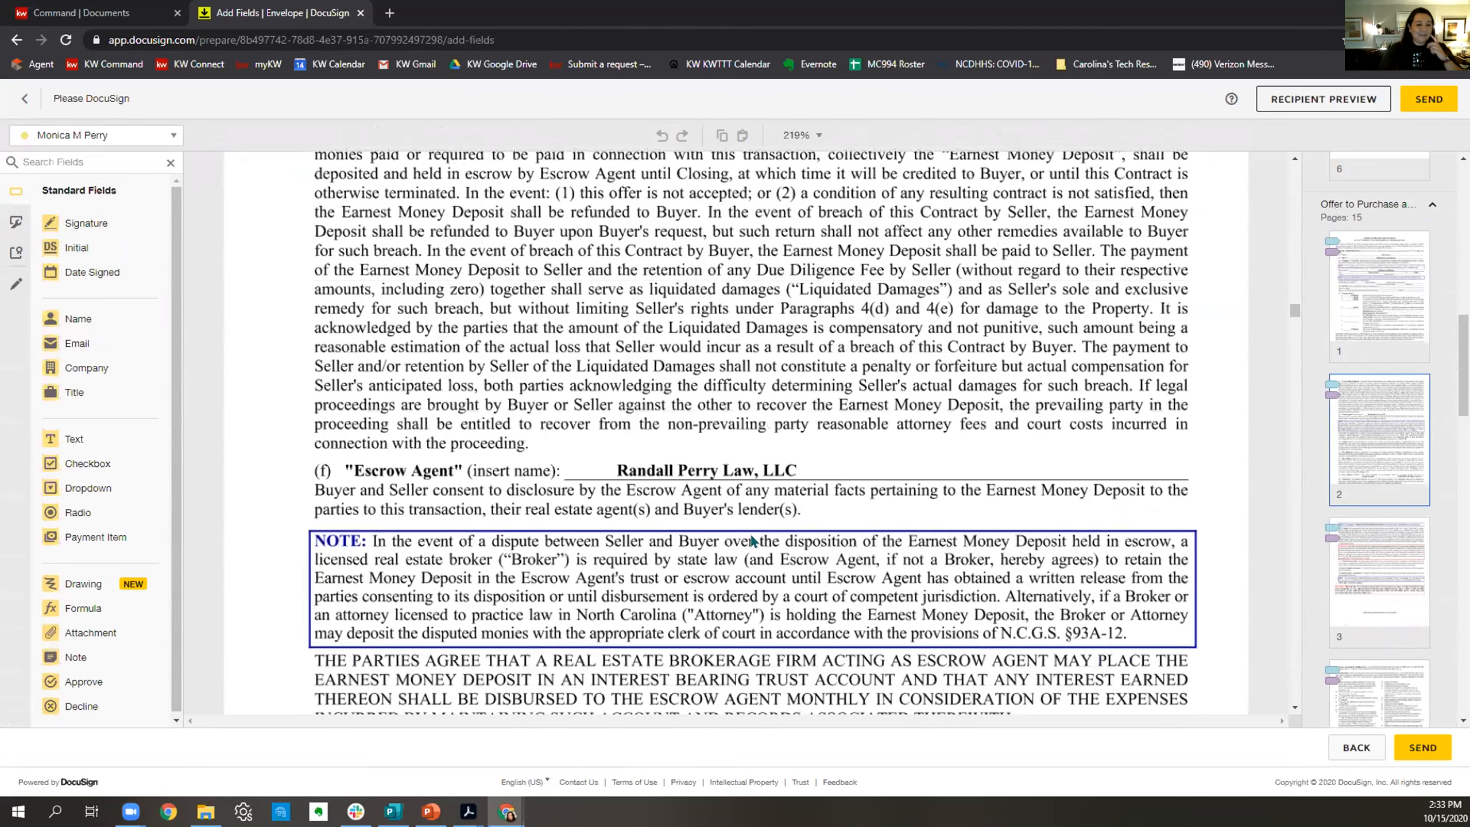
pyautogui.scroll(-20, 751, 541)
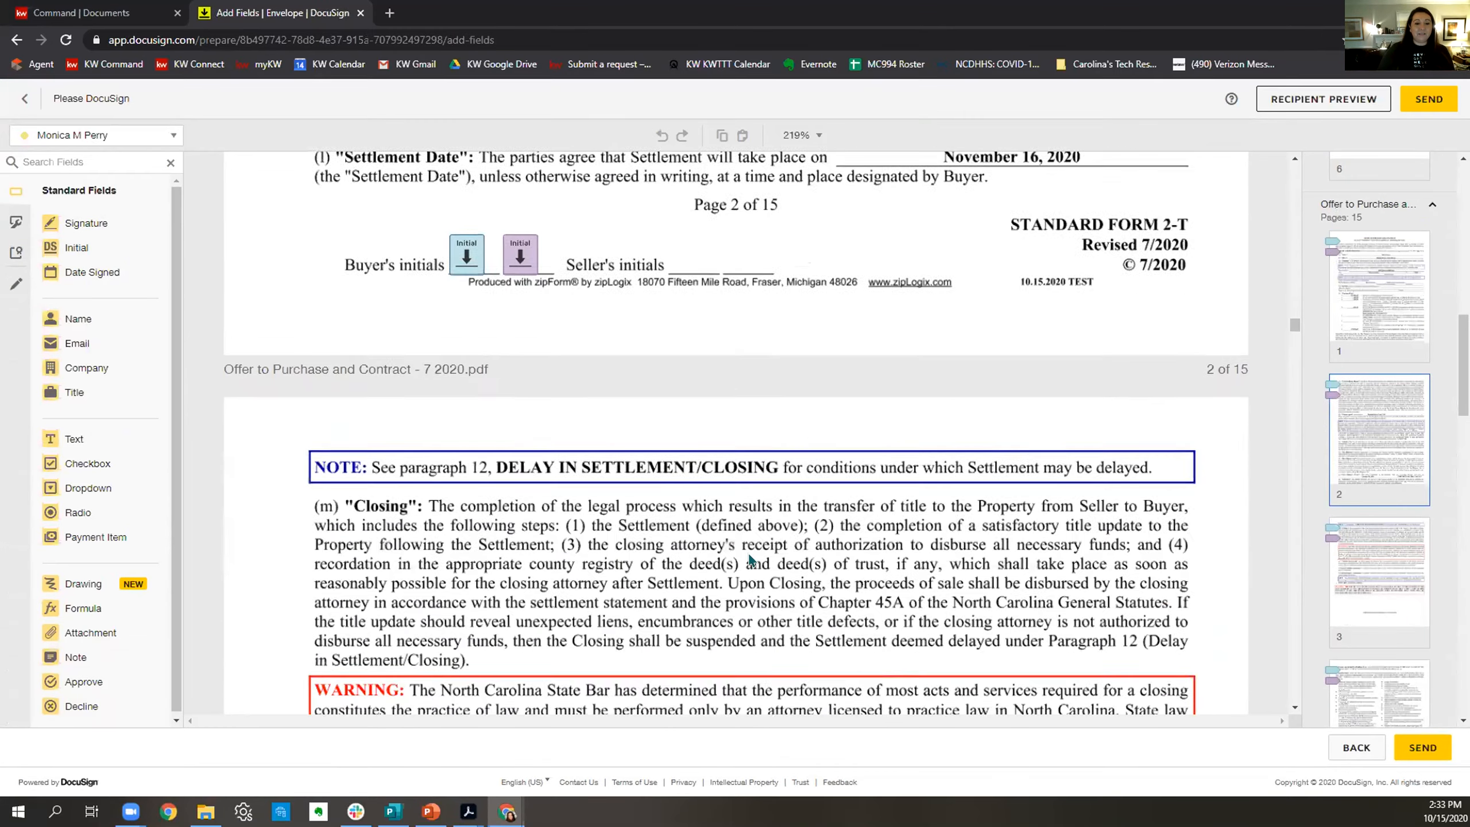
pyautogui.scroll(-12, 749, 557)
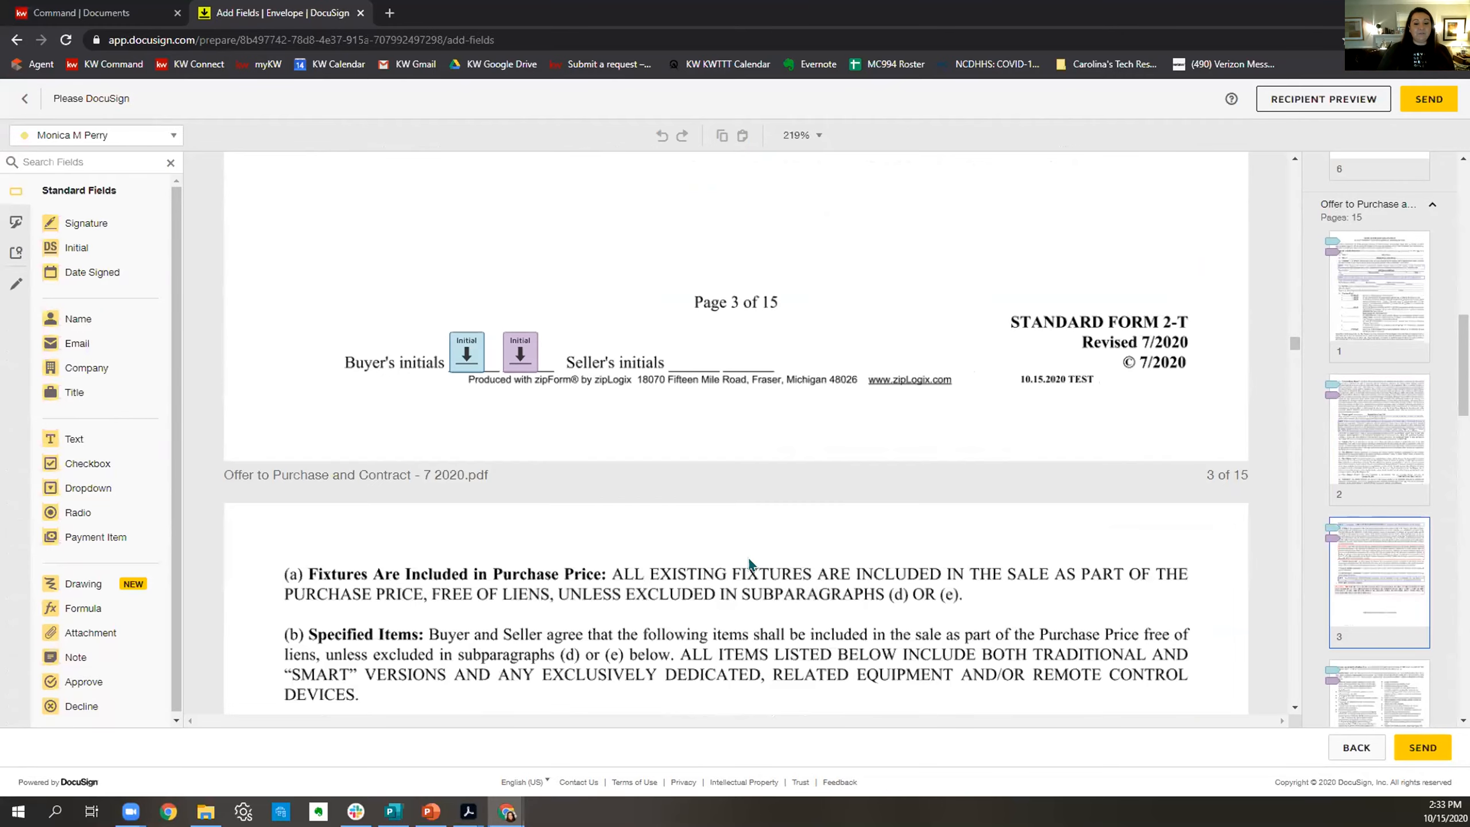
pyautogui.scroll(-9, 749, 564)
pyautogui.scroll(-5, 749, 564)
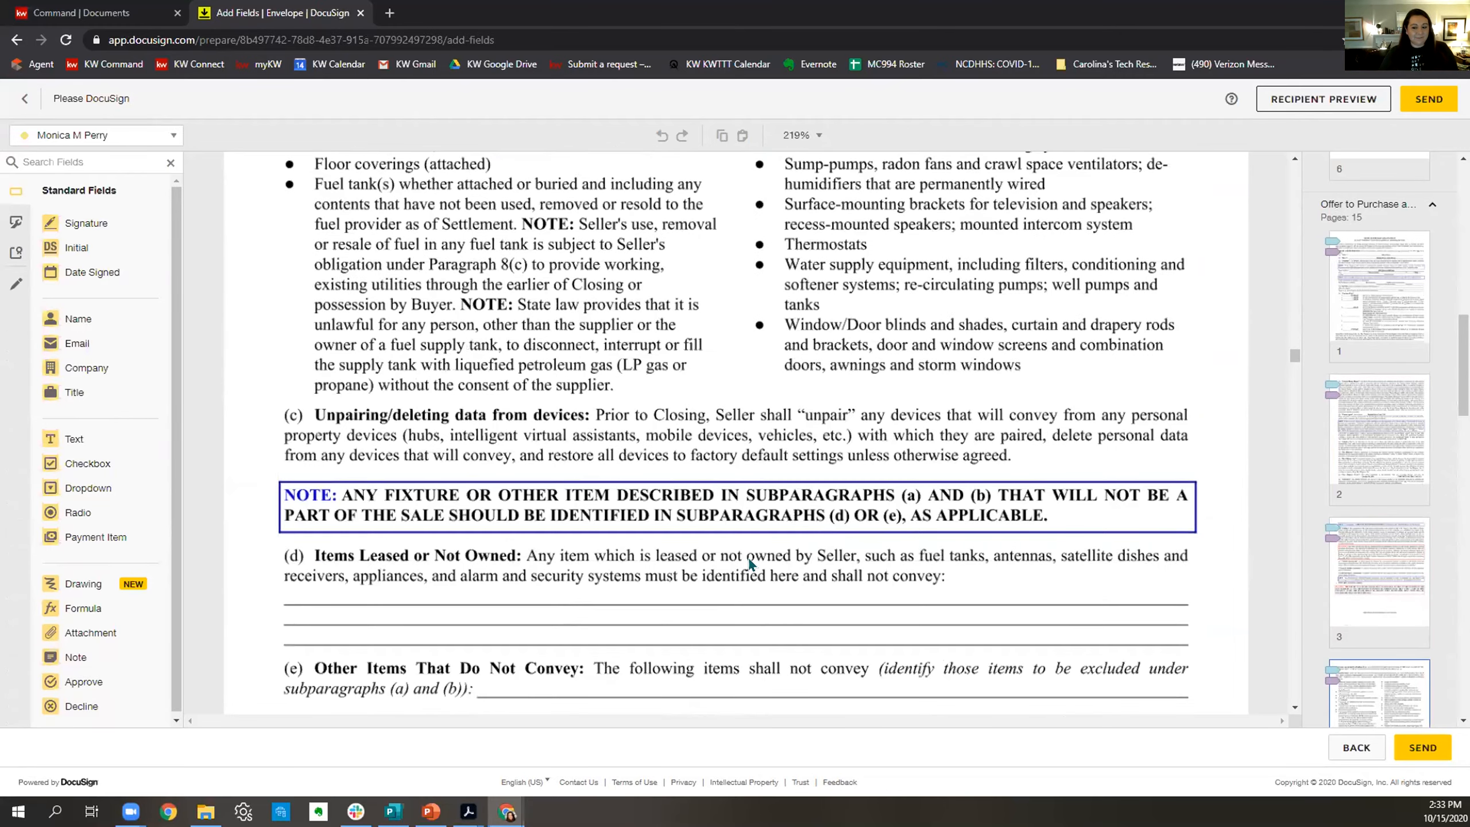
pyautogui.scroll(-20, 749, 563)
pyautogui.scroll(-2, 728, 564)
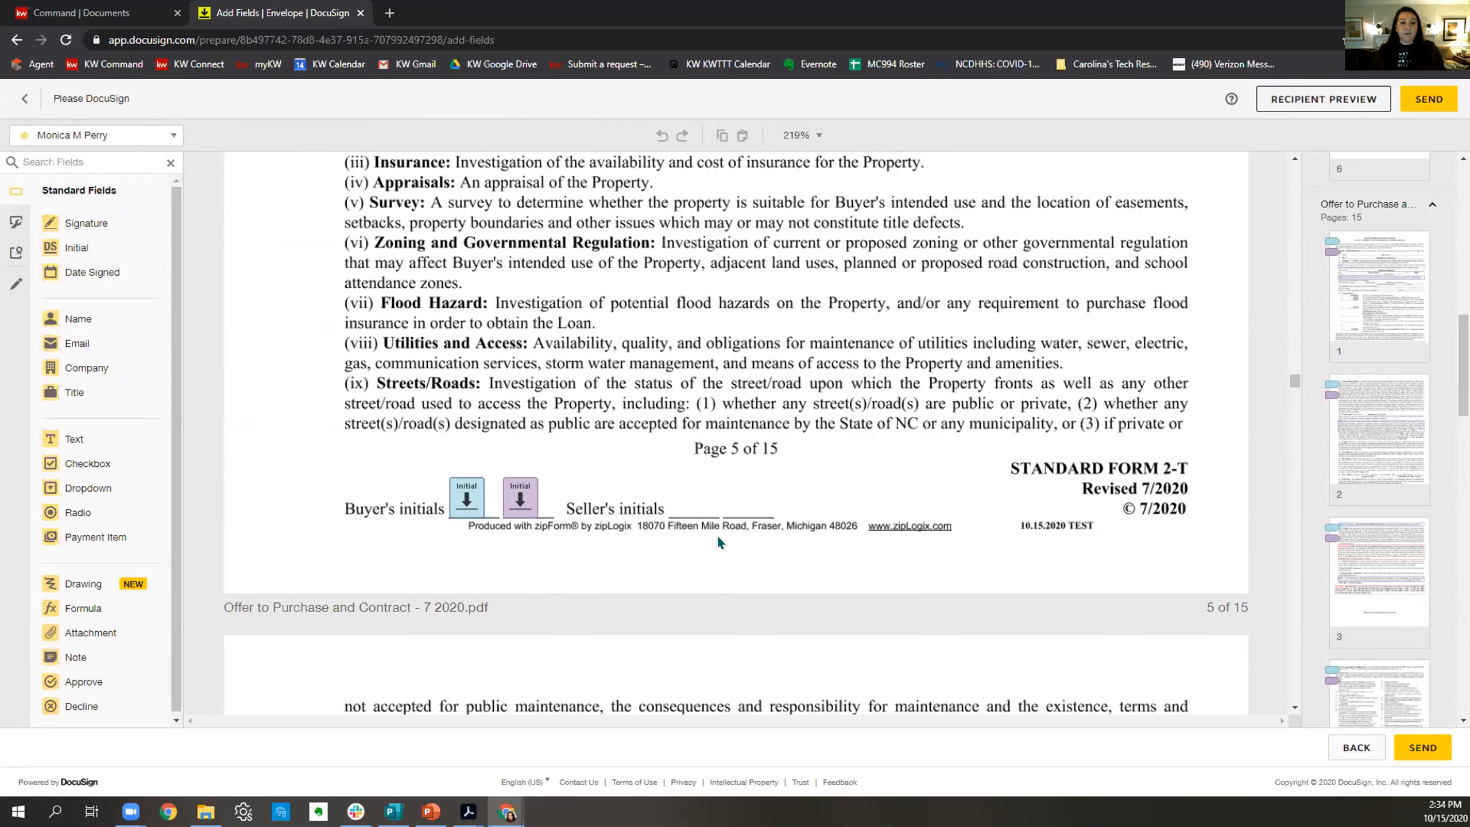
pyautogui.scroll(-20, 751, 553)
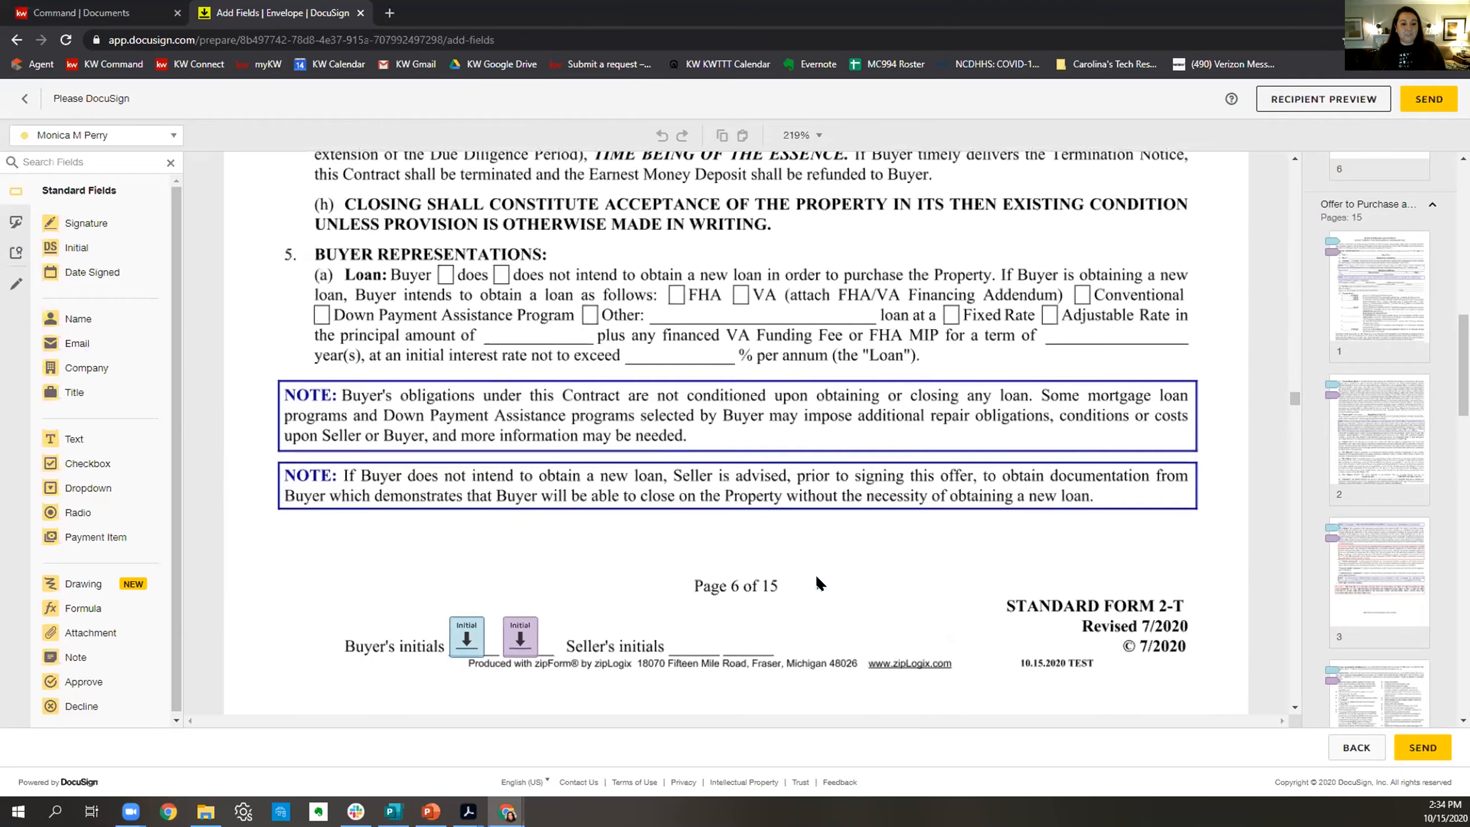
pyautogui.scroll(-20, 817, 578)
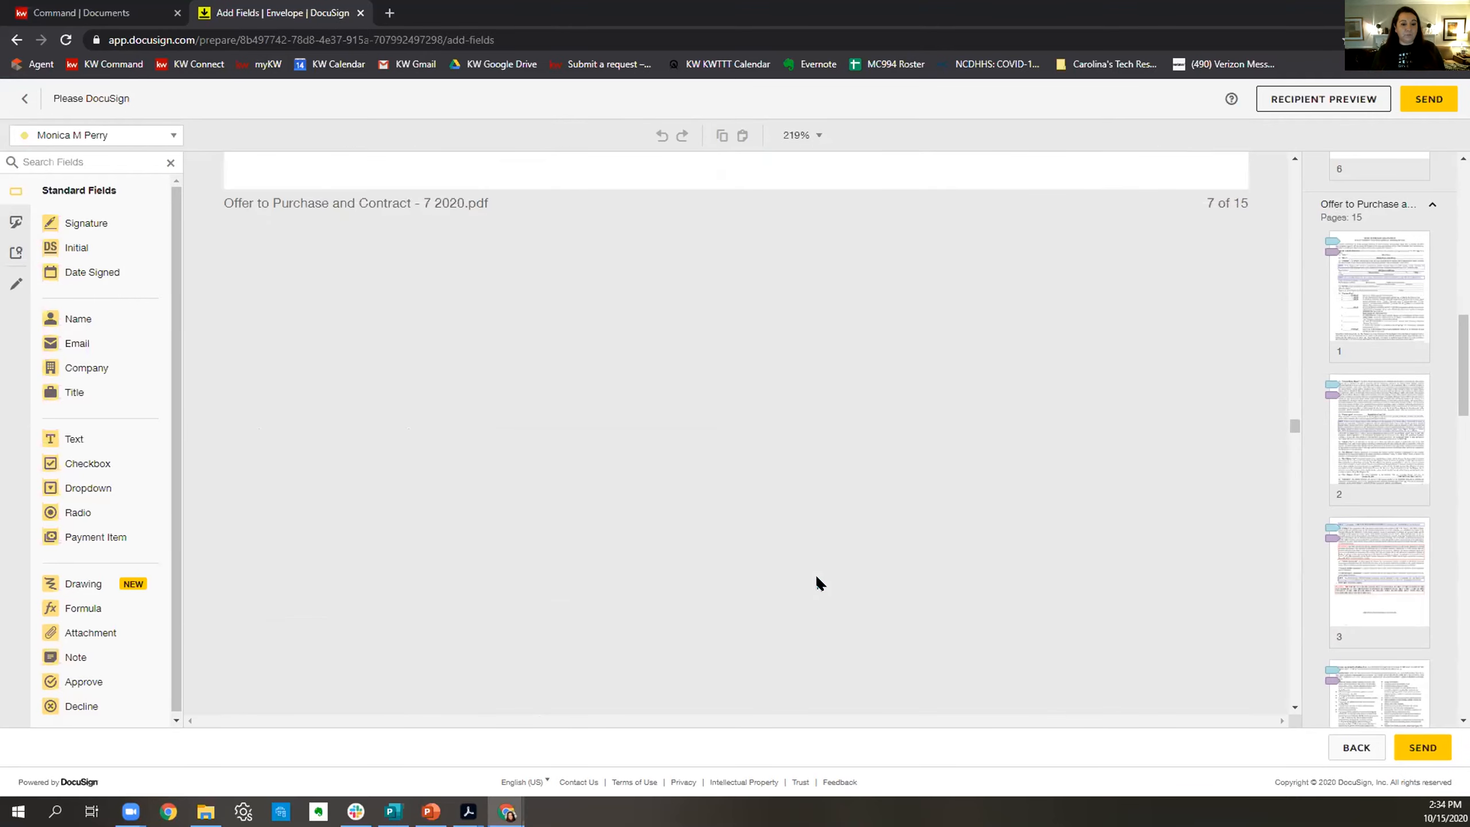
pyautogui.scroll(-15, 816, 578)
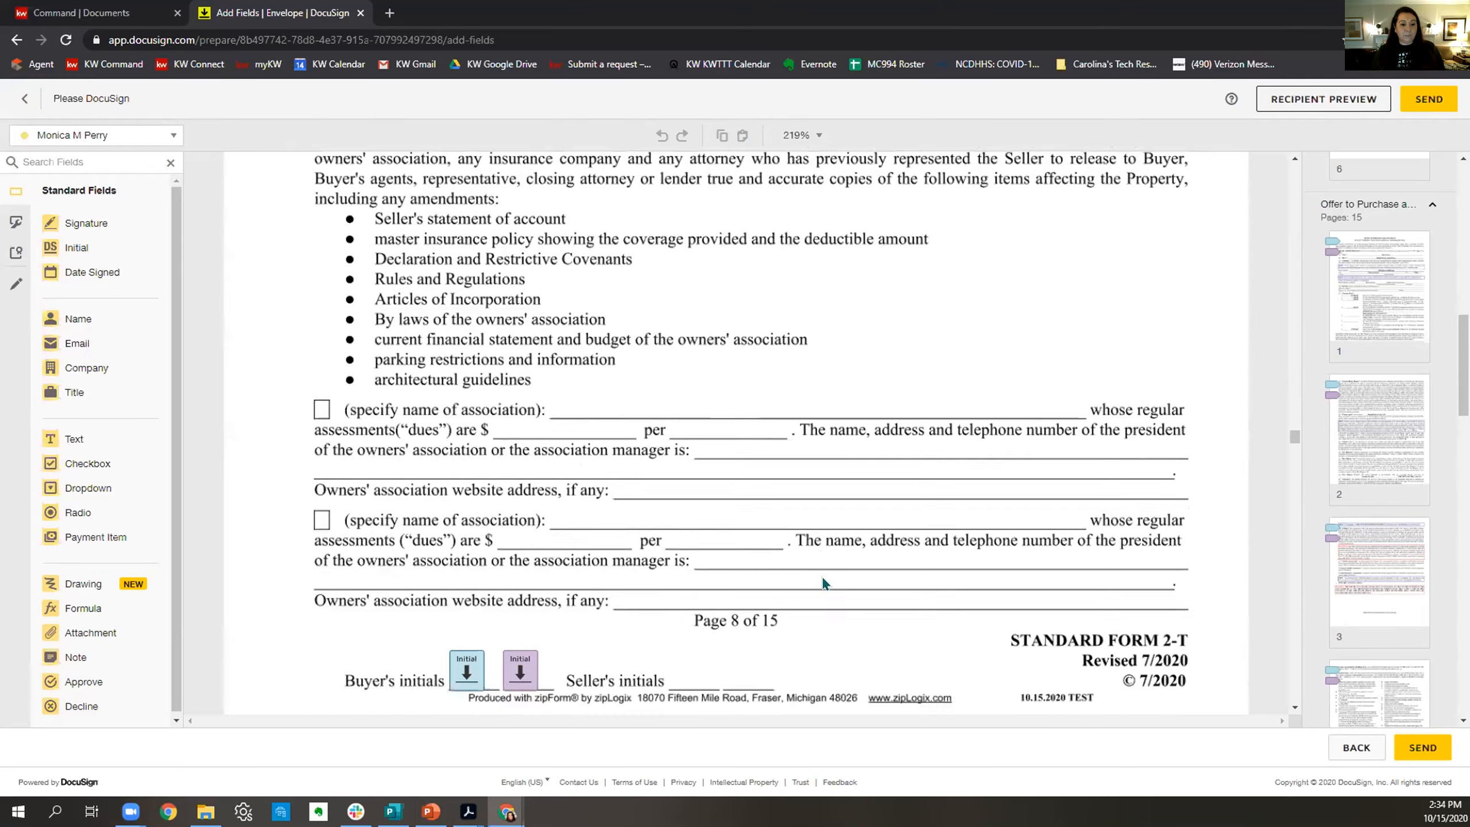
pyautogui.scroll(-15, 822, 577)
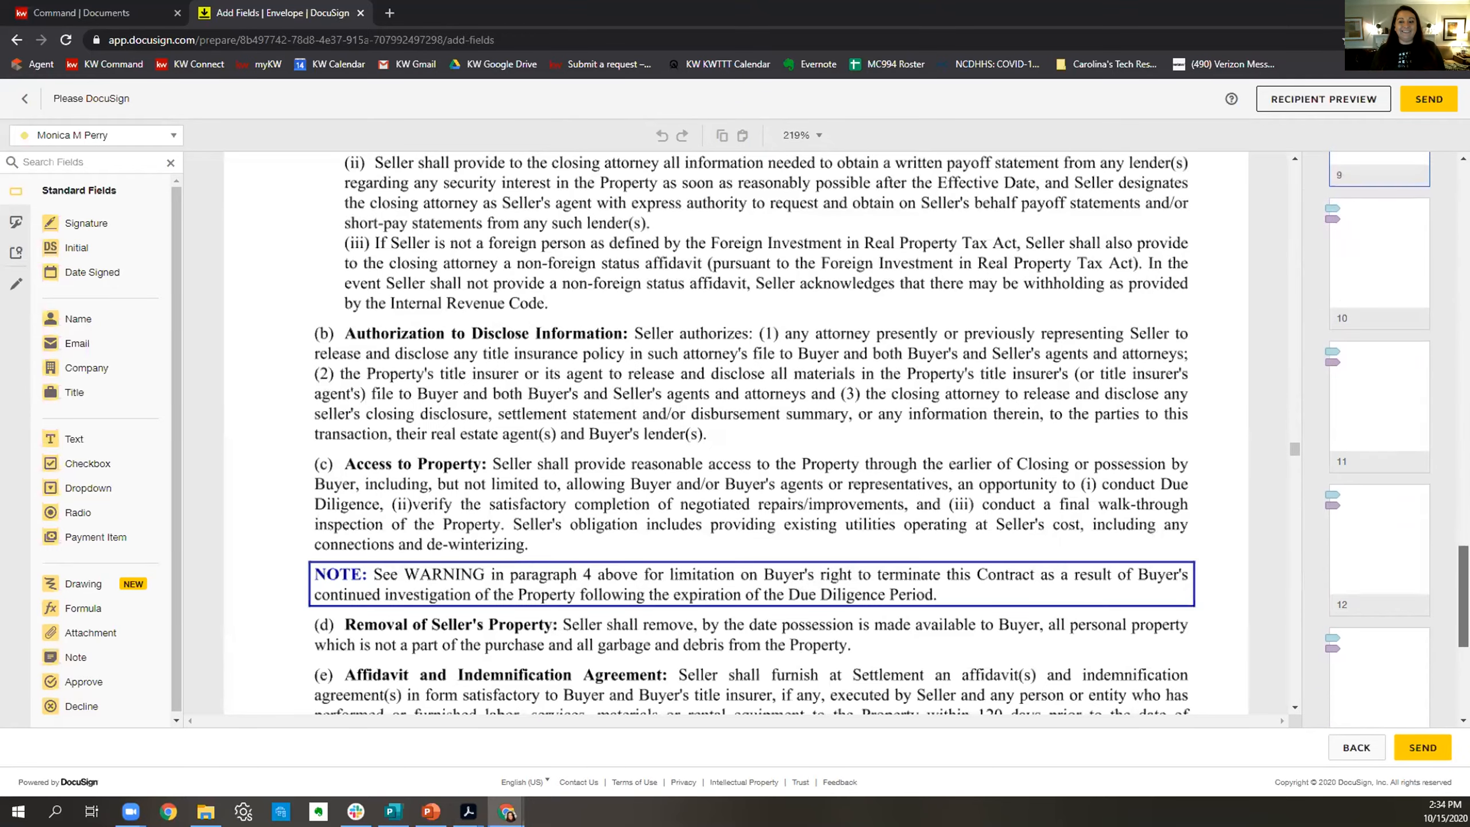
pyautogui.scroll(-5, 1384, 695)
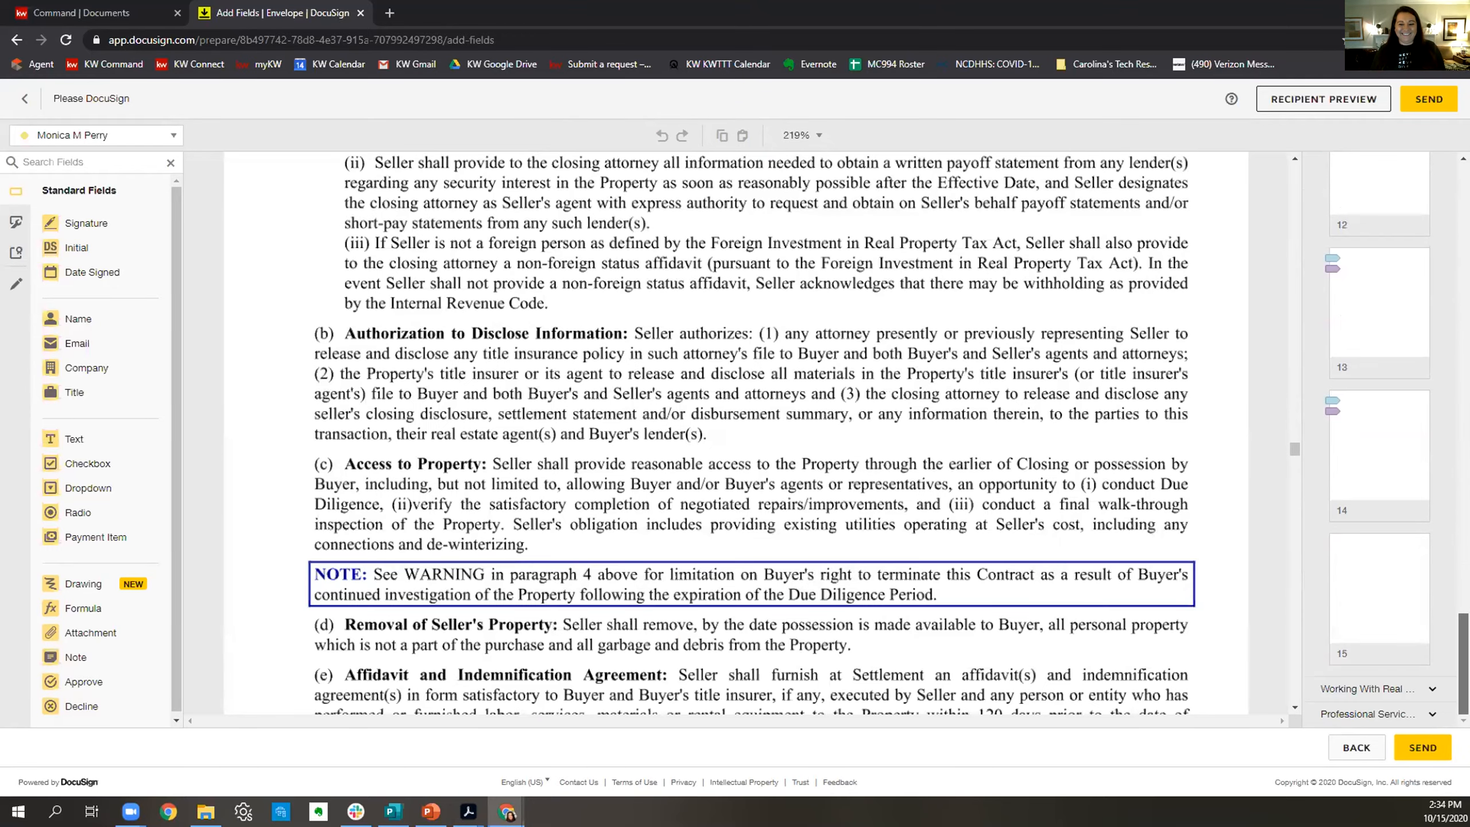
# On page 1 of Working With Real Estate Agents, place two recipients' initial fields at the top
pyautogui.click(1384, 690)
pyautogui.scroll(-5, 1397, 683)
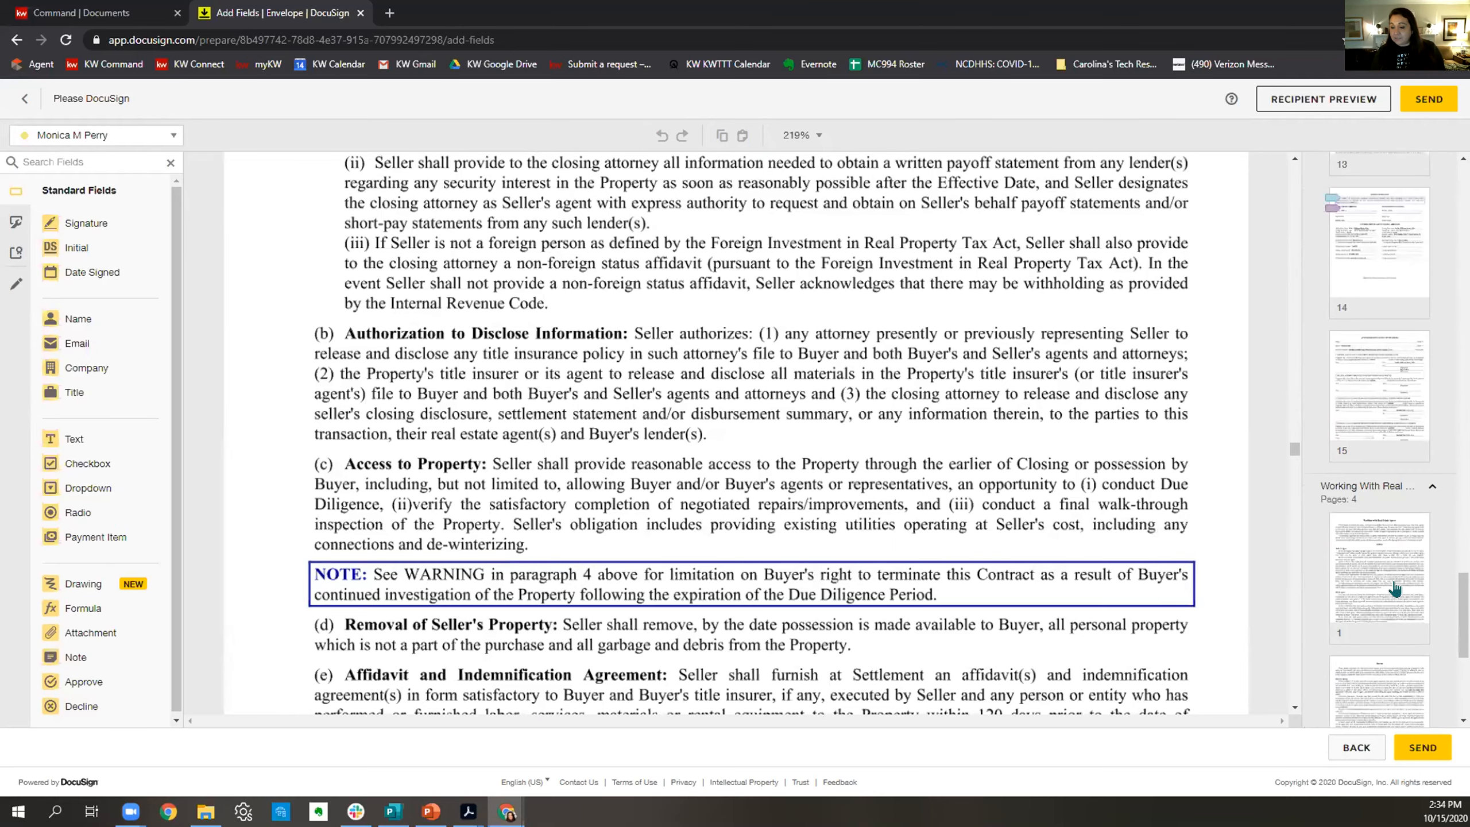
pyautogui.scroll(3, 1395, 587)
pyautogui.click(1391, 415)
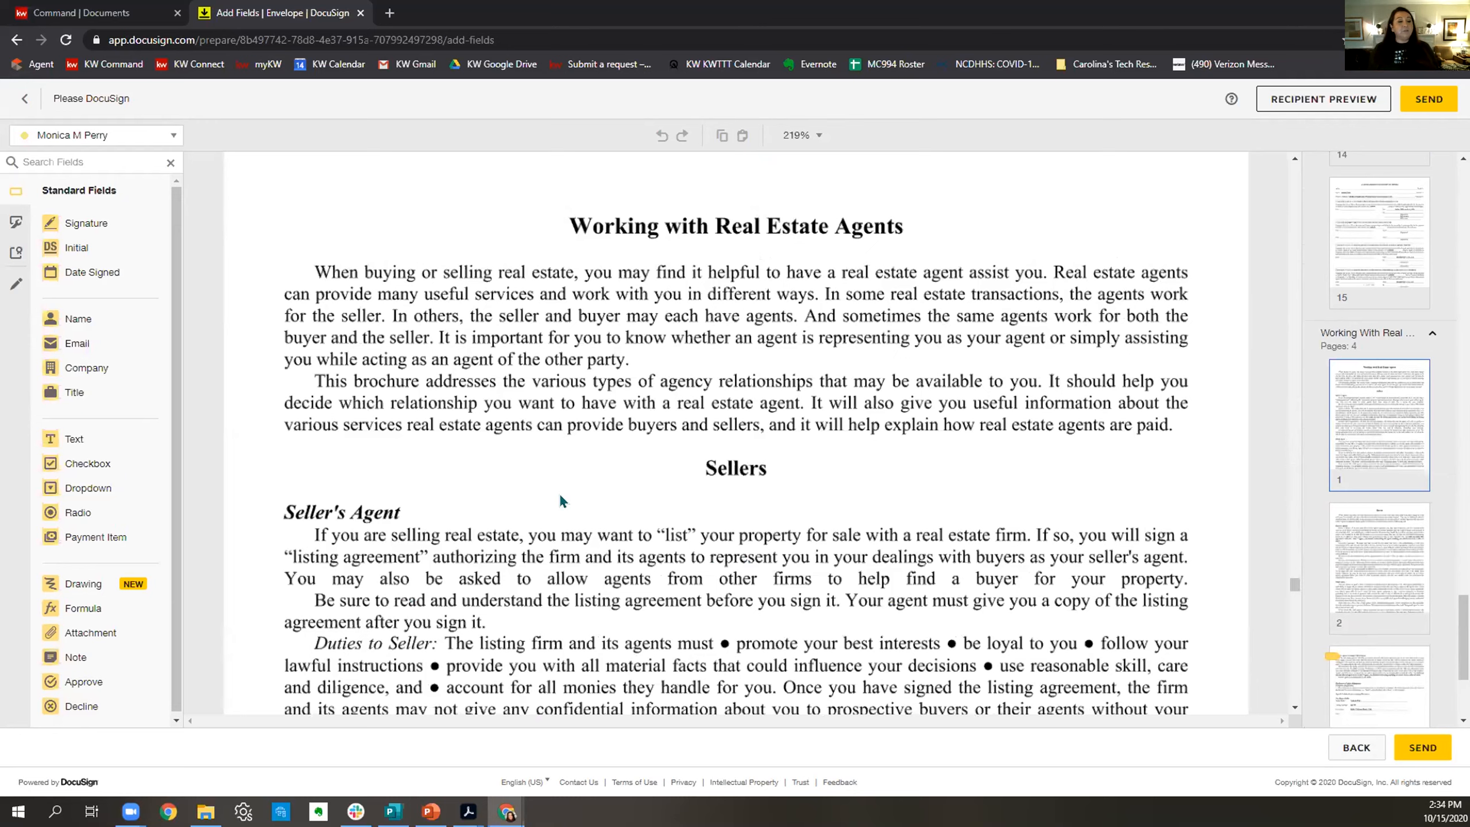
pyautogui.click(105, 134)
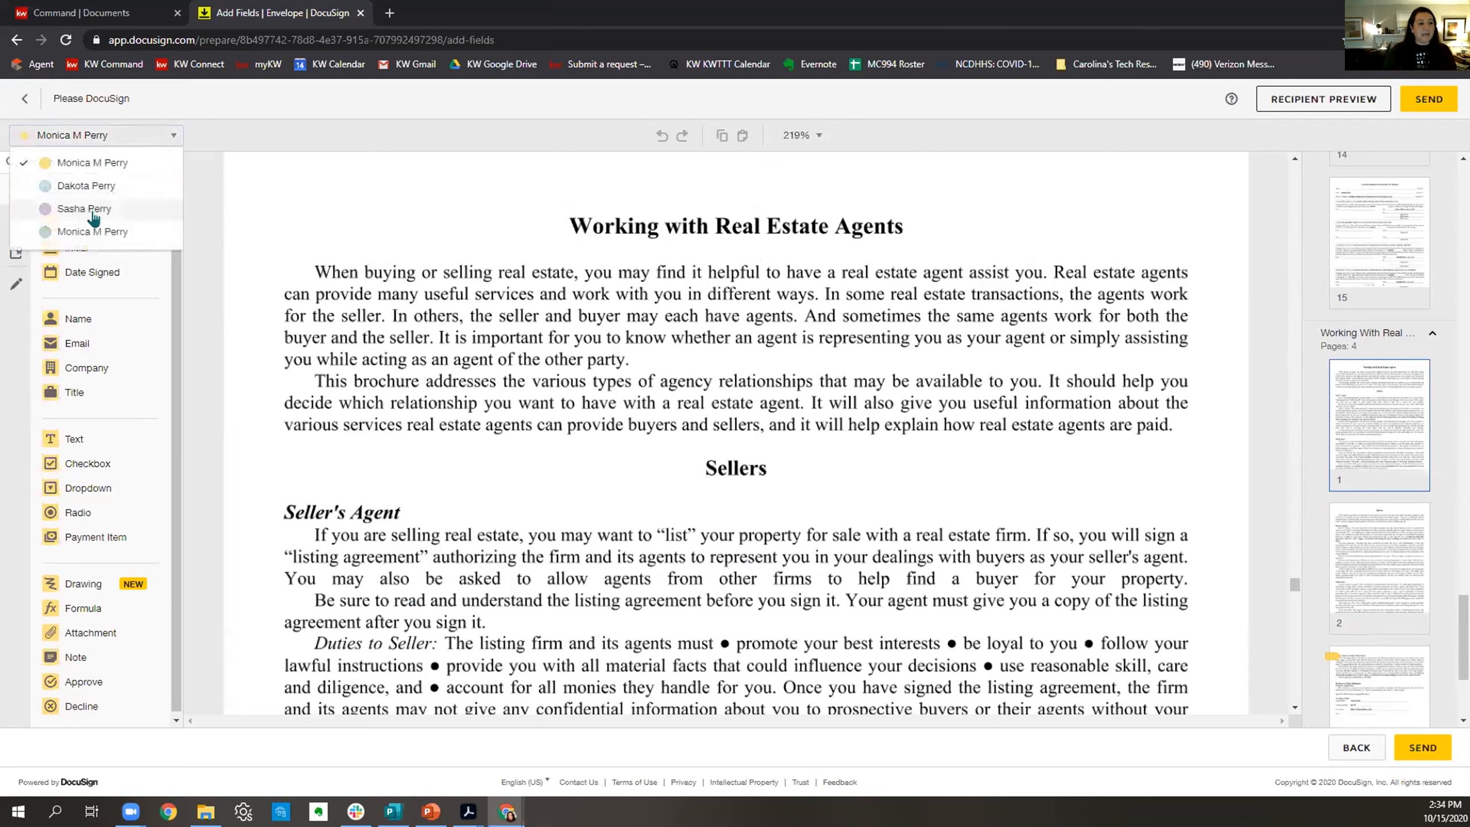
pyautogui.click(84, 187)
pyautogui.moveTo(61, 243); pyautogui.dragTo(287, 184)
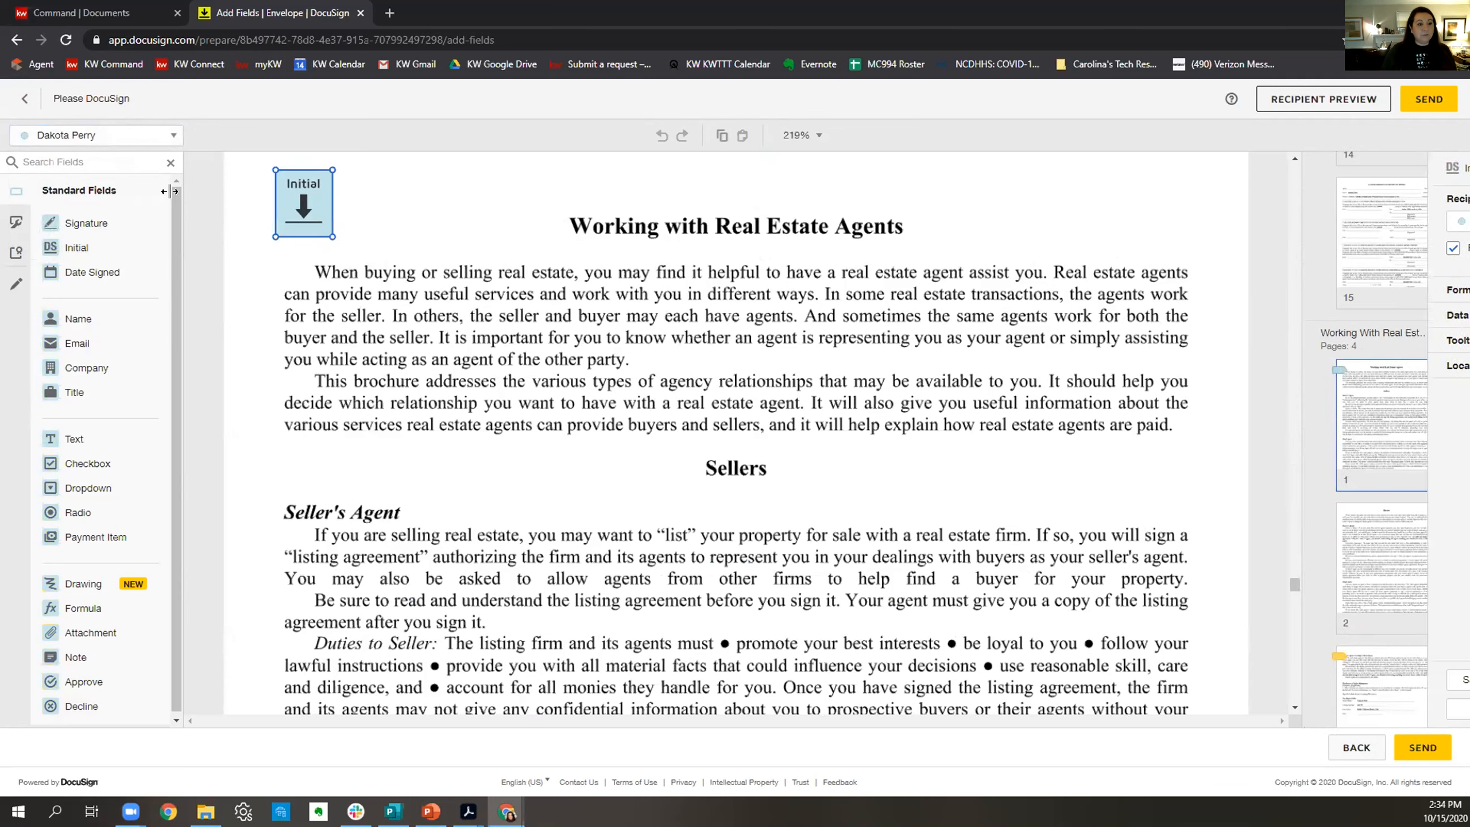
pyautogui.click(133, 136)
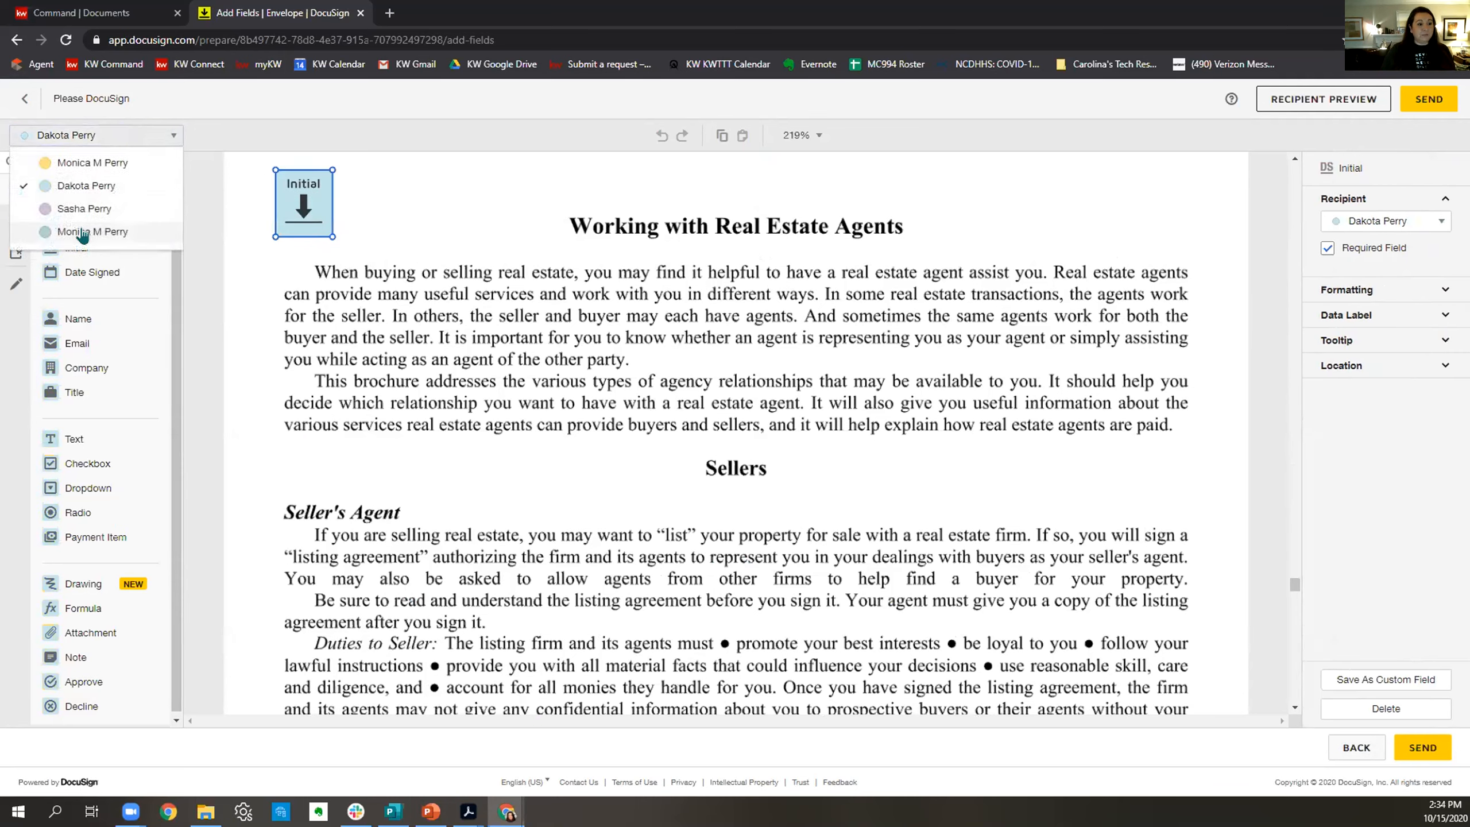
pyautogui.click(84, 209)
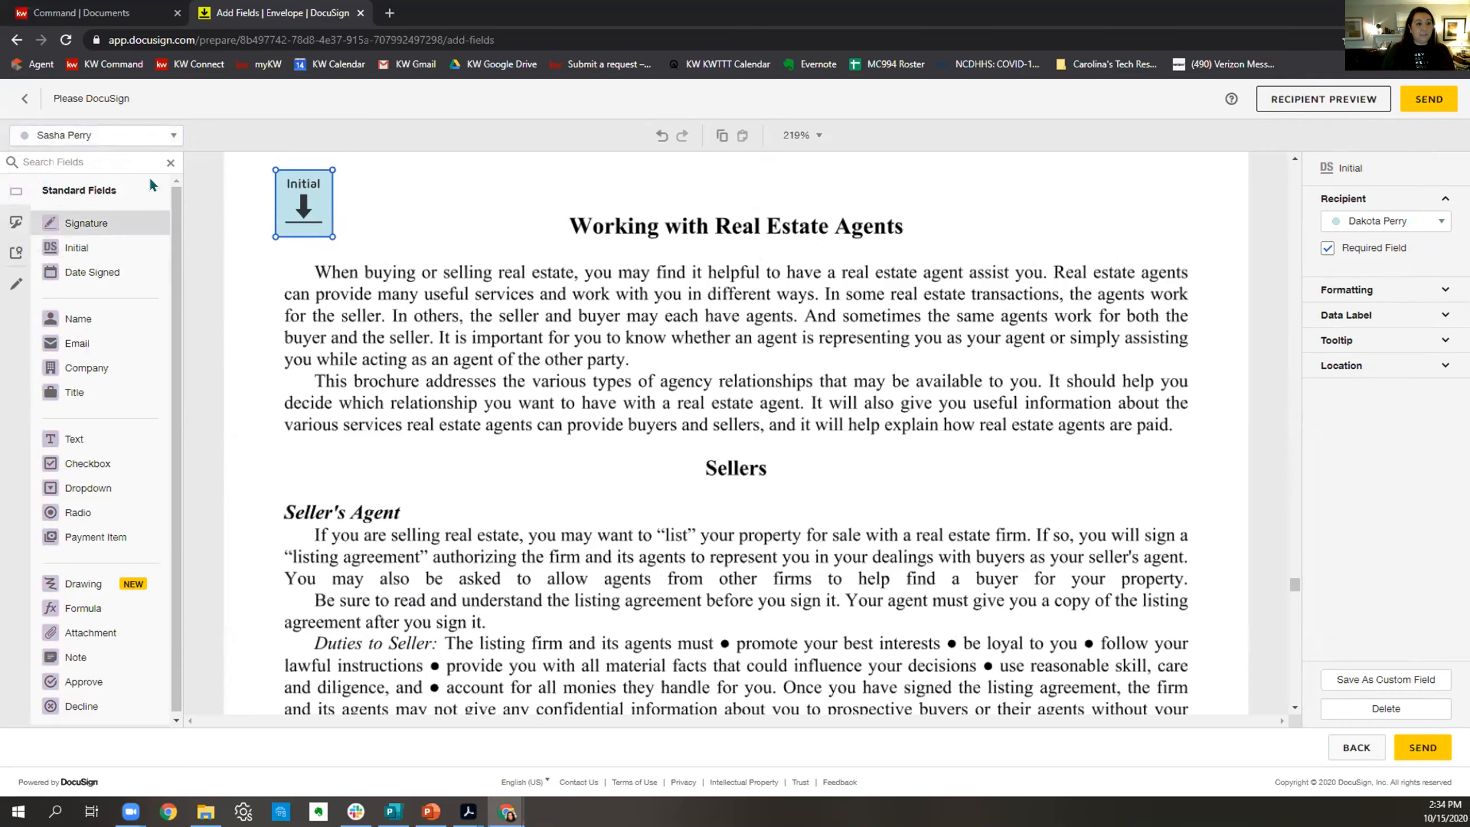
pyautogui.moveTo(83, 255); pyautogui.dragTo(346, 173)
# Add a matching pair of initial fields beside the Buyers heading
pyautogui.scroll(-15, 667, 491)
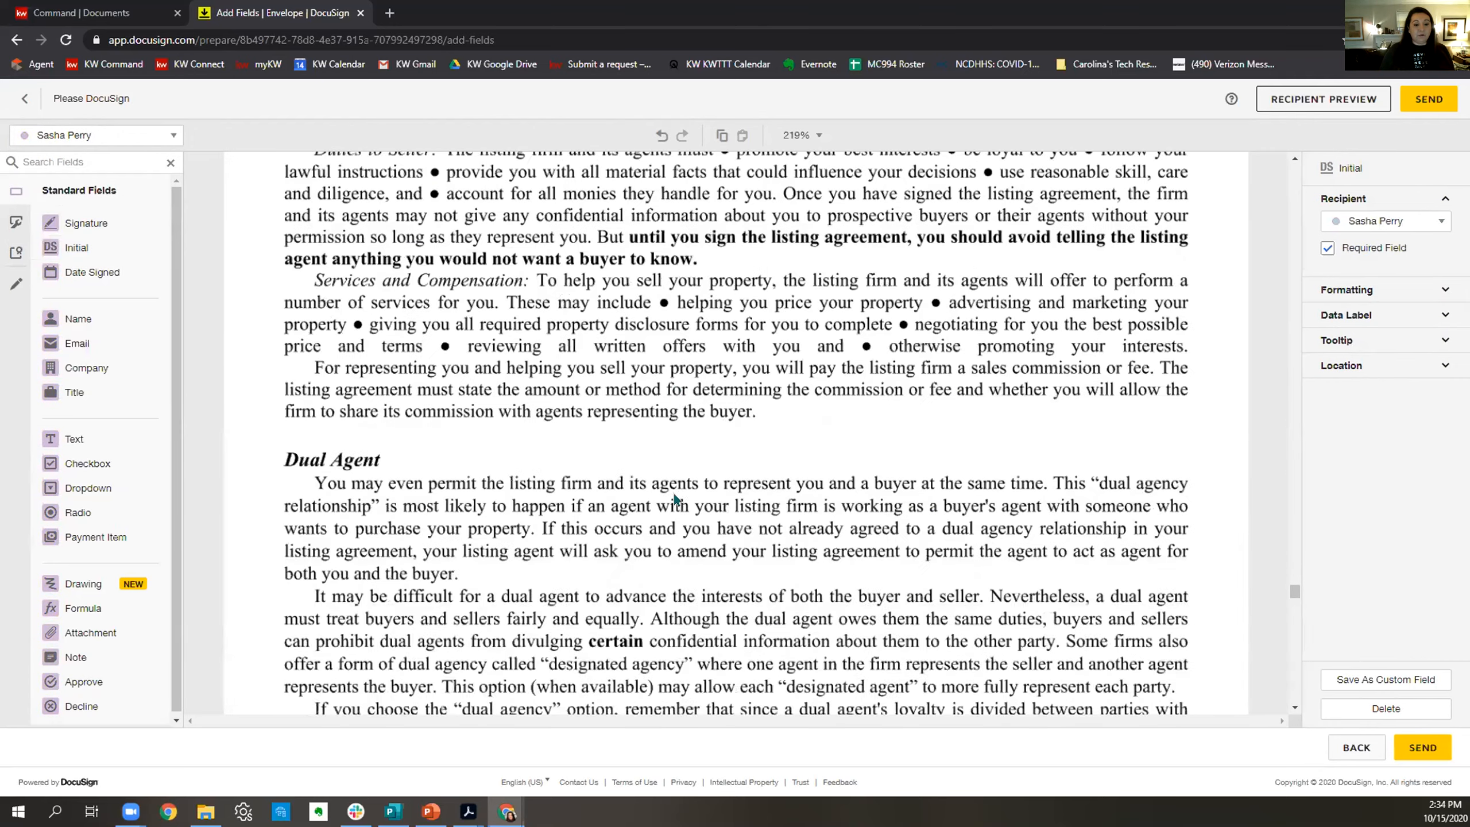
pyautogui.moveTo(94, 222)
pyautogui.mouseDown()
pyautogui.moveTo(423, 261)
pyautogui.moveTo(64, 265)
pyautogui.moveTo(492, 272)
pyautogui.moveTo(409, 275)
pyautogui.mouseUp()
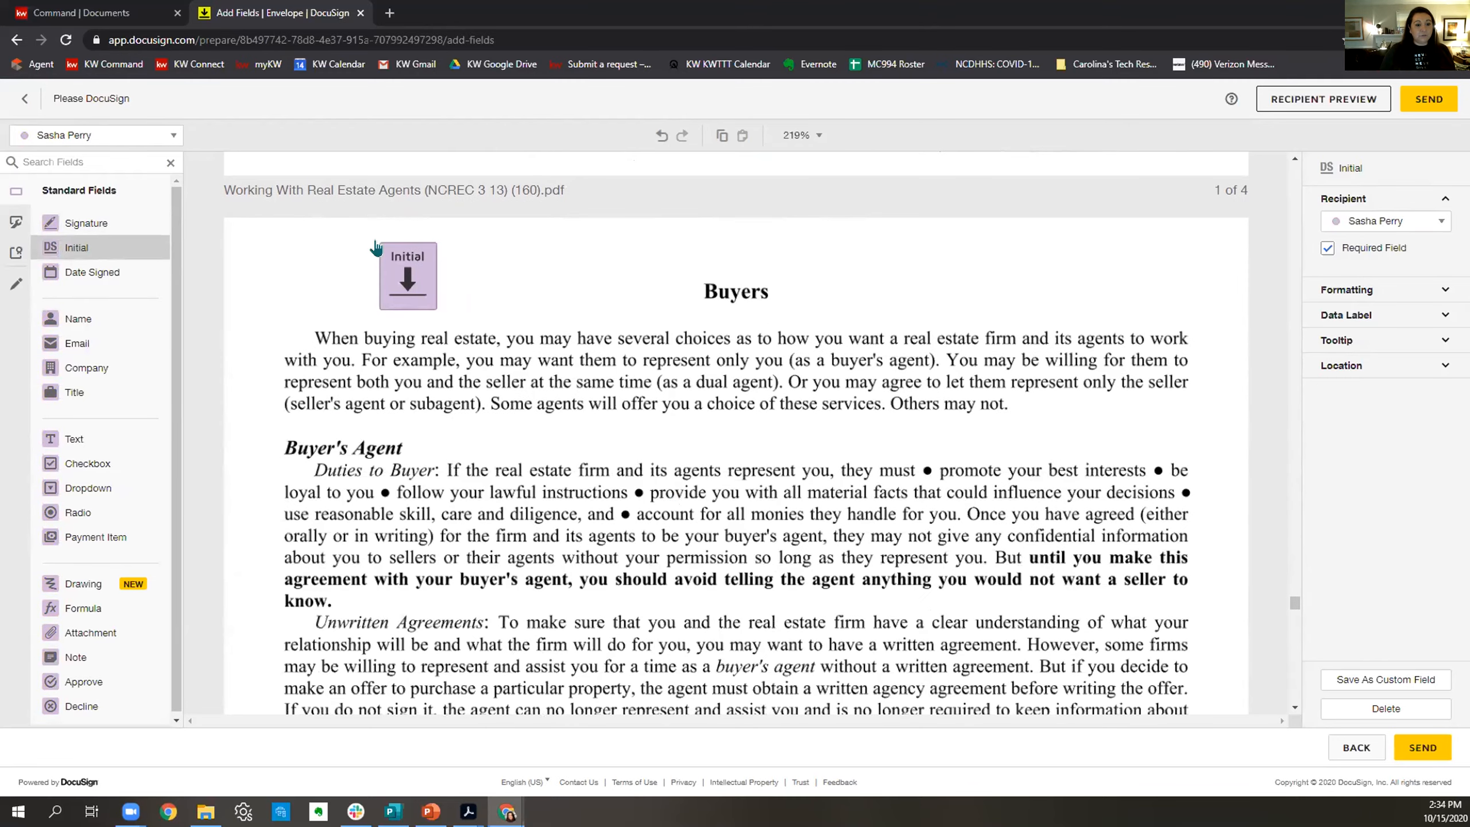
pyautogui.click(113, 142)
pyautogui.click(65, 197)
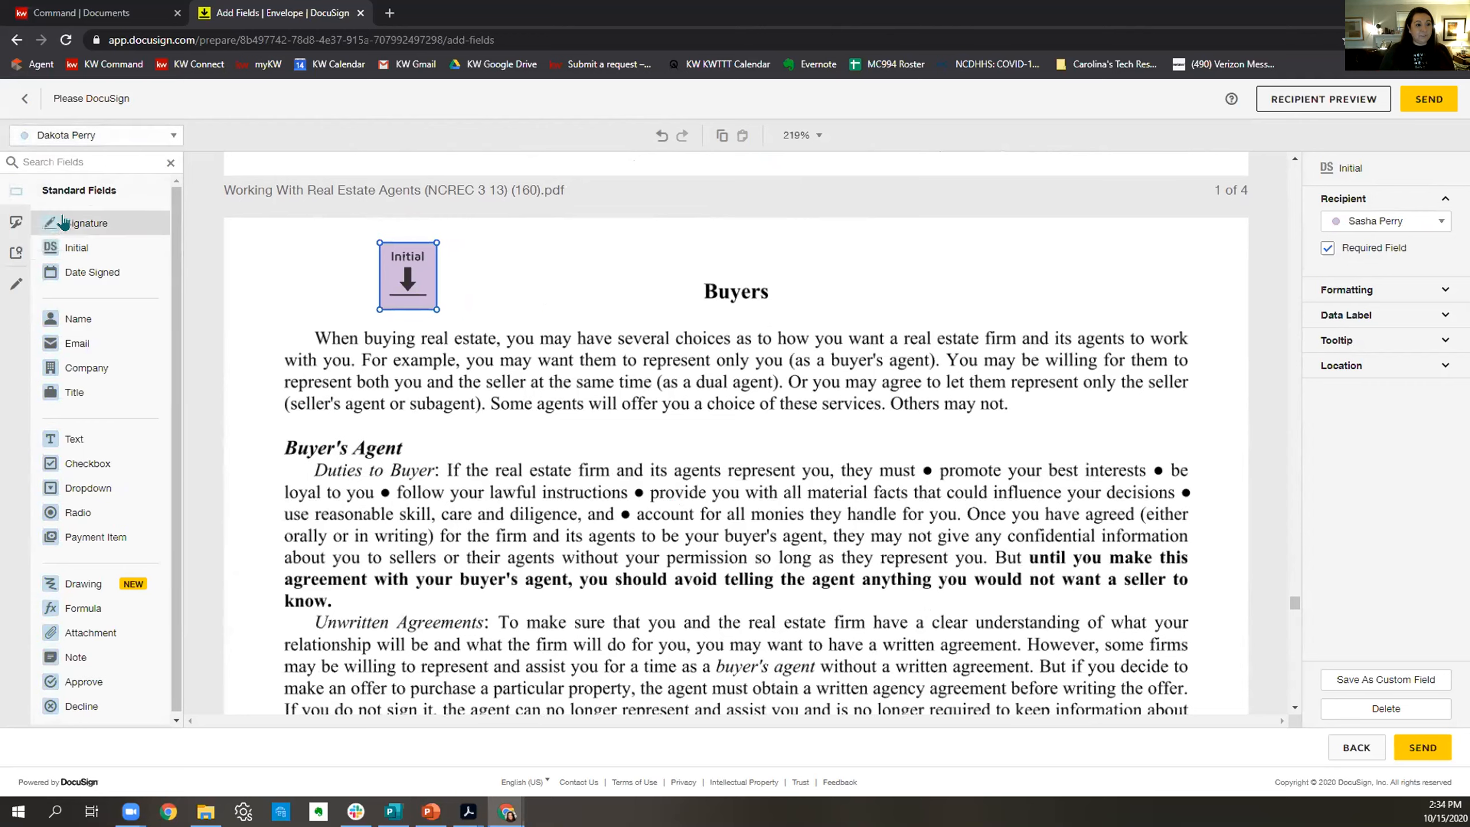
pyautogui.moveTo(78, 250); pyautogui.dragTo(307, 249)
# Place both recipients' initial fields above Seller's Agent Working With a Buyer
pyautogui.scroll(-15, 783, 370)
pyautogui.scroll(-10, 783, 370)
pyautogui.scroll(5, 783, 365)
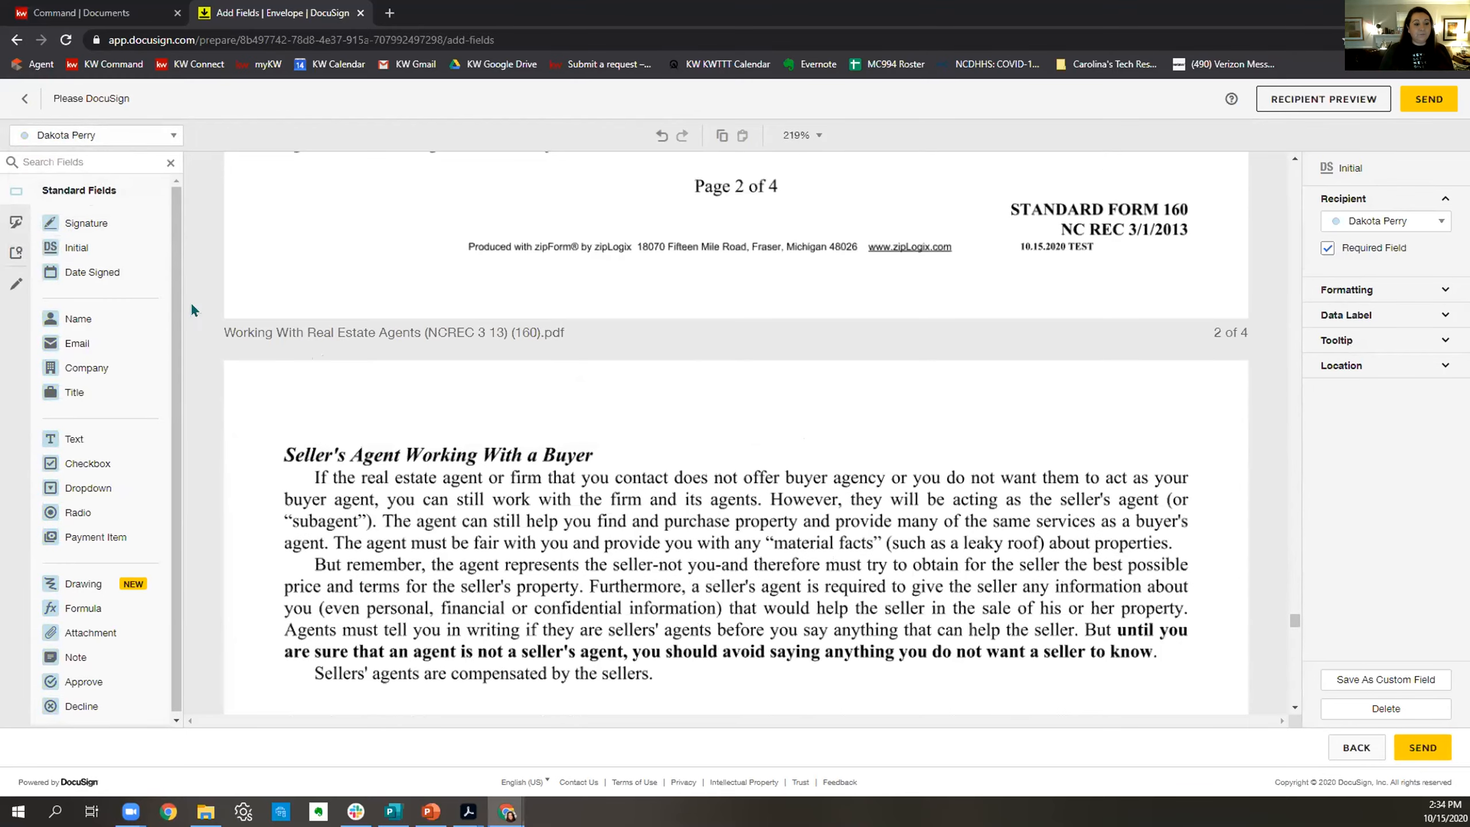
pyautogui.moveTo(75, 247); pyautogui.dragTo(300, 375)
pyautogui.click(141, 136)
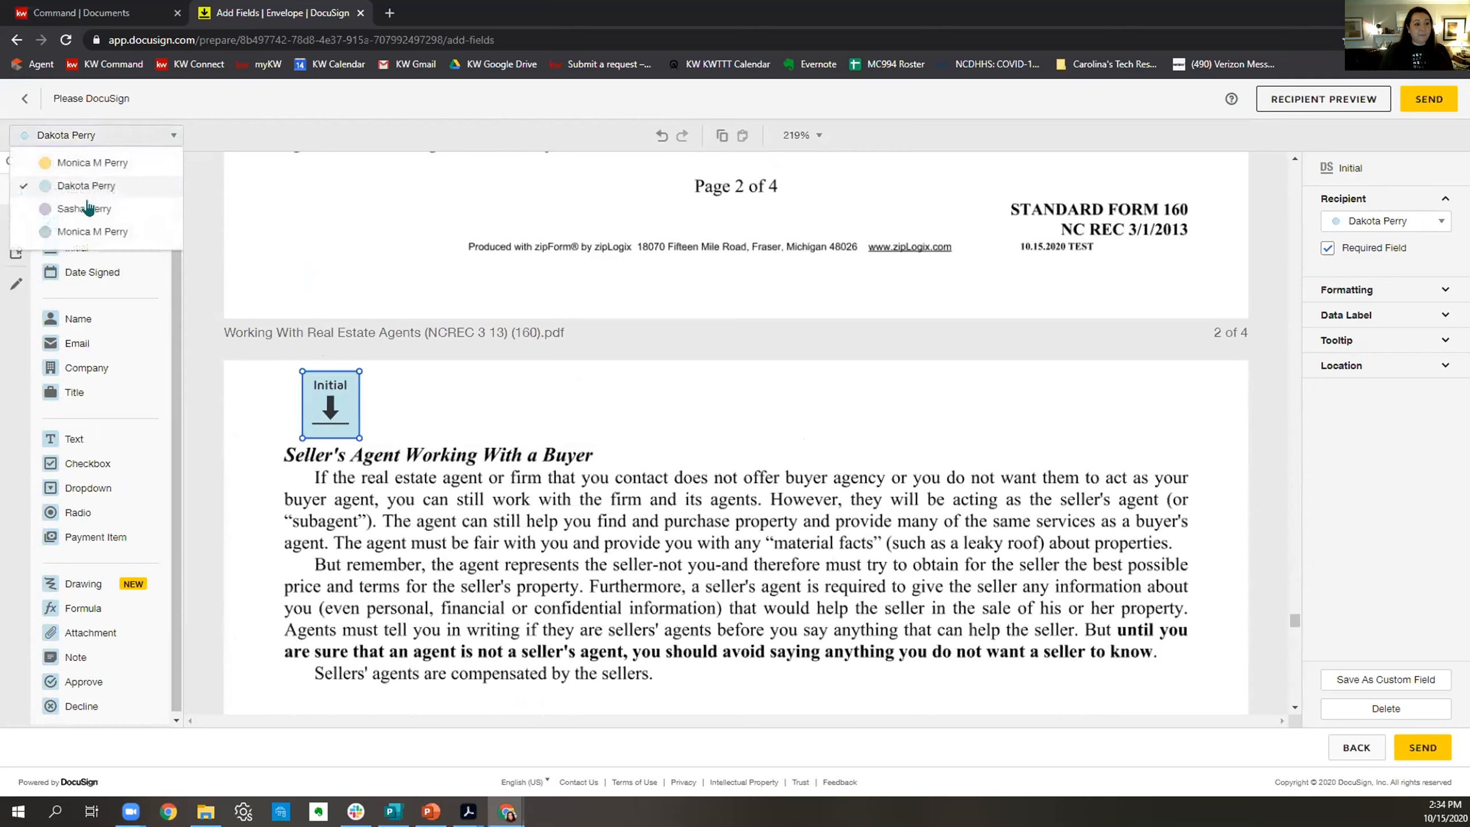
pyautogui.click(84, 209)
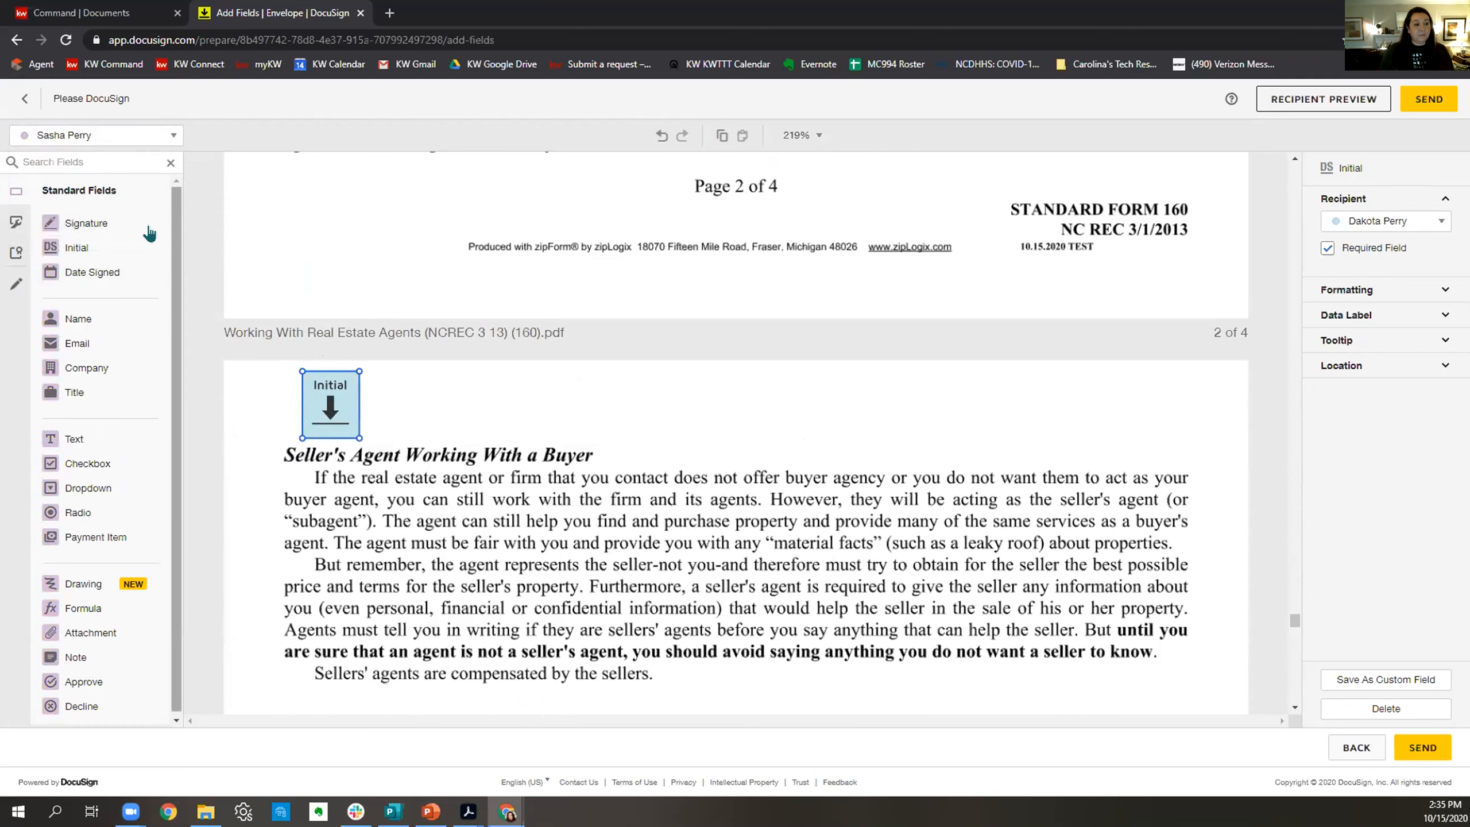
pyautogui.moveTo(81, 249); pyautogui.dragTo(367, 376)
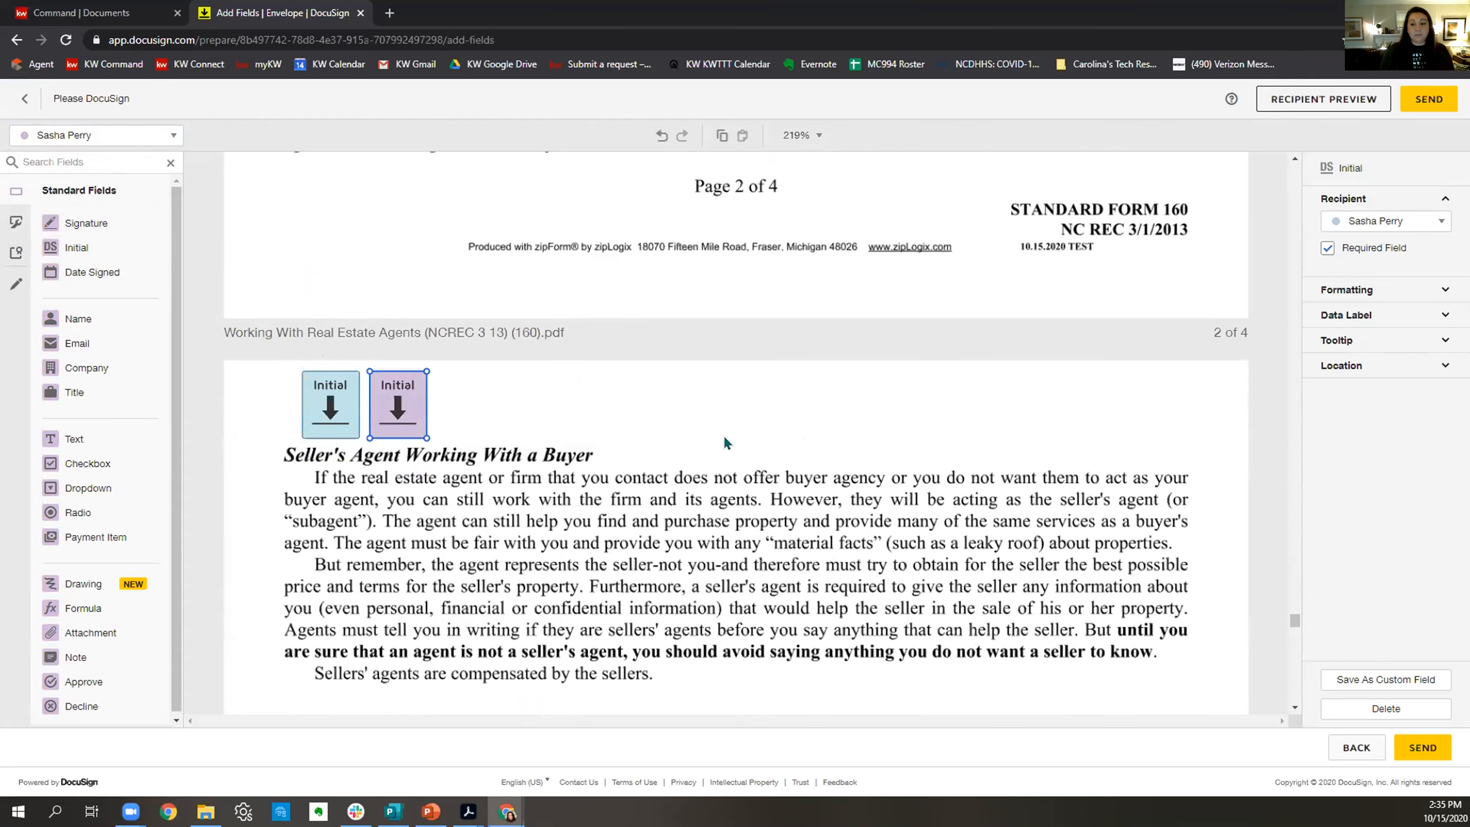
# Delete the blue and purple initial fields from the disclosure line, then scroll to the Professional Services Disclosure
pyautogui.scroll(-10, 723, 434)
pyautogui.scroll(-15, 722, 436)
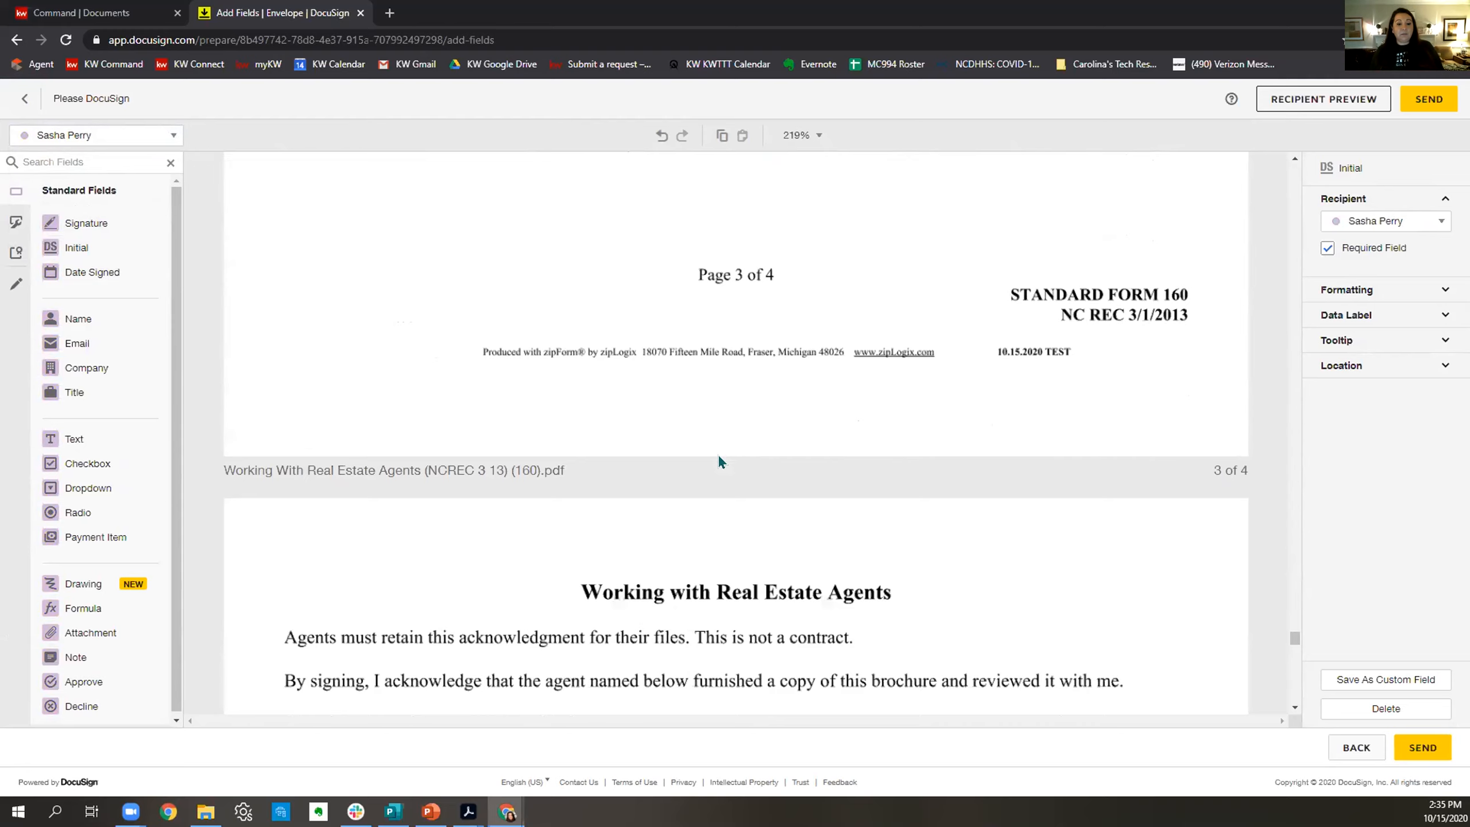
pyautogui.scroll(5, 720, 460)
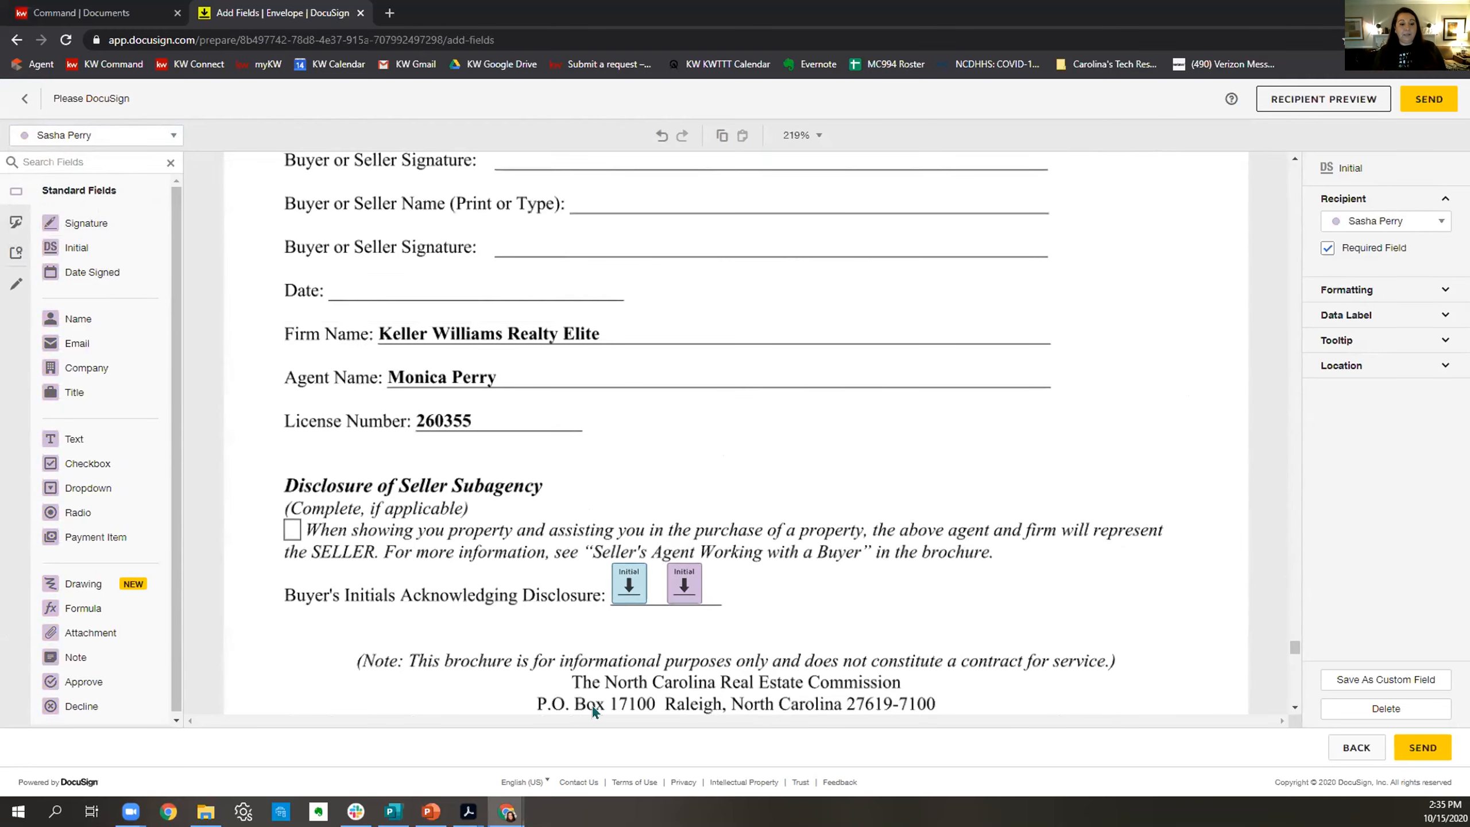
pyautogui.click(632, 599)
pyautogui.press('Delete')
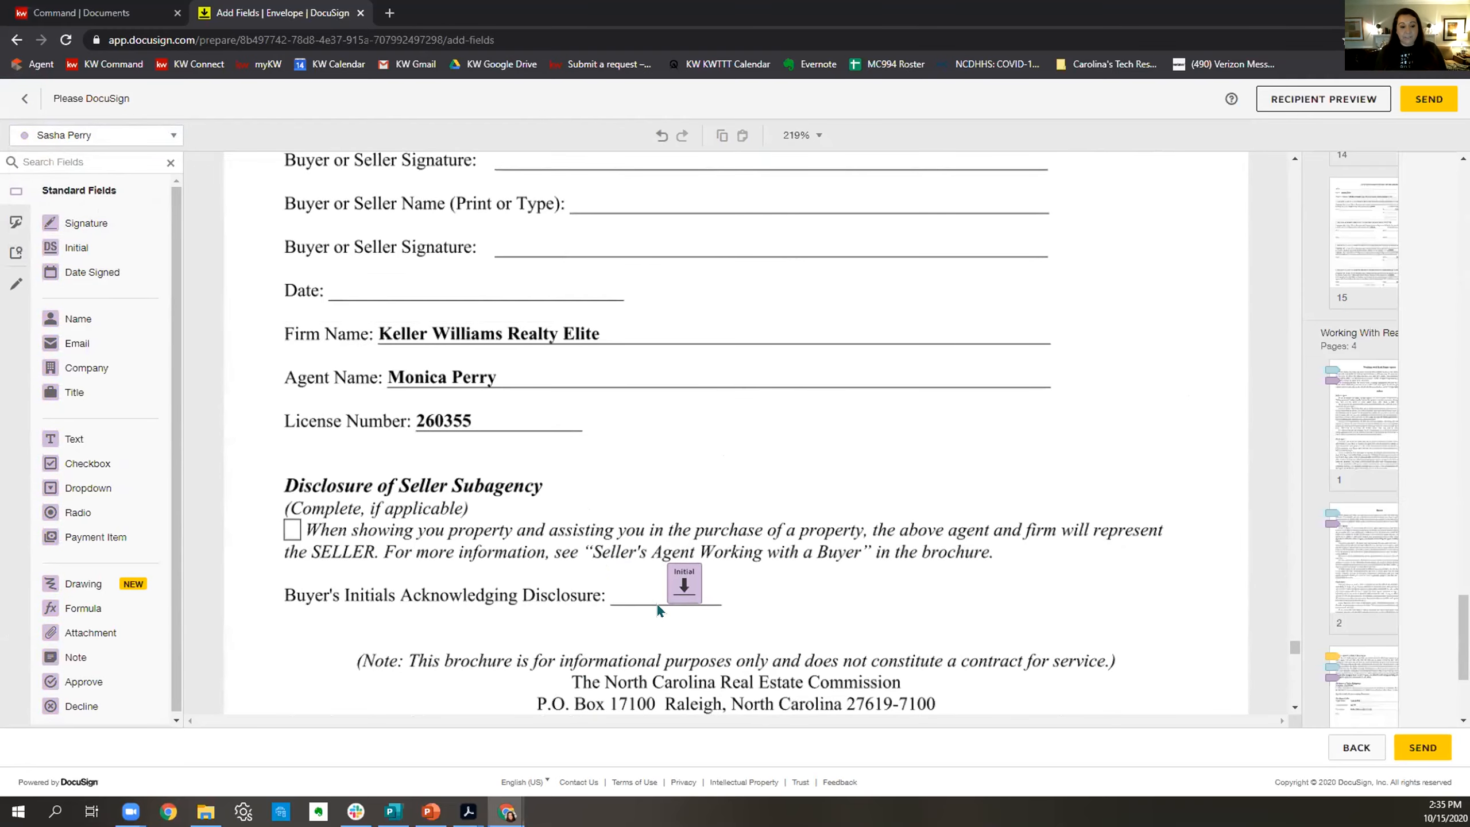
pyautogui.click(677, 588)
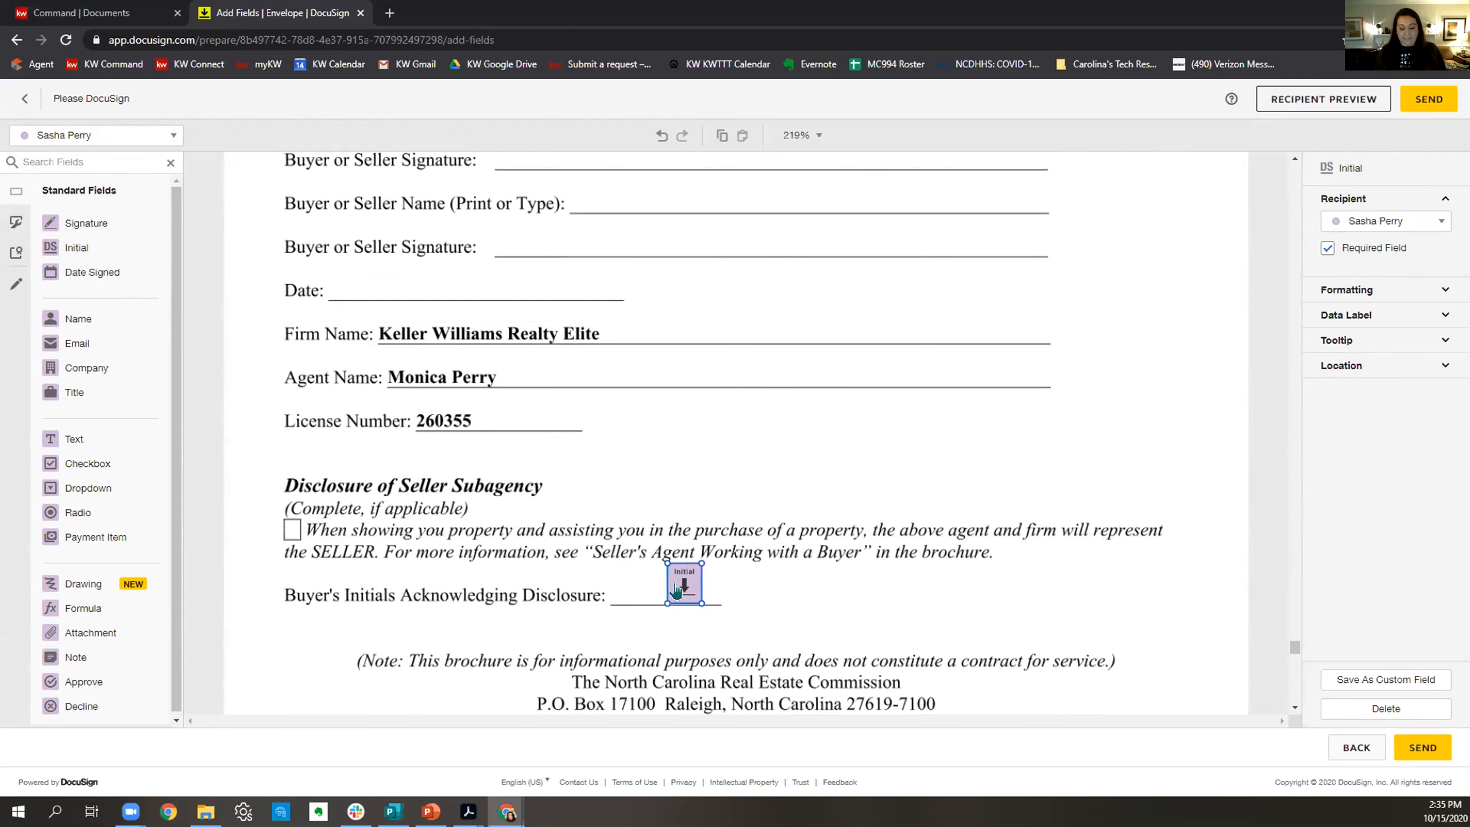
pyautogui.press('Delete')
pyautogui.scroll(-8, 832, 588)
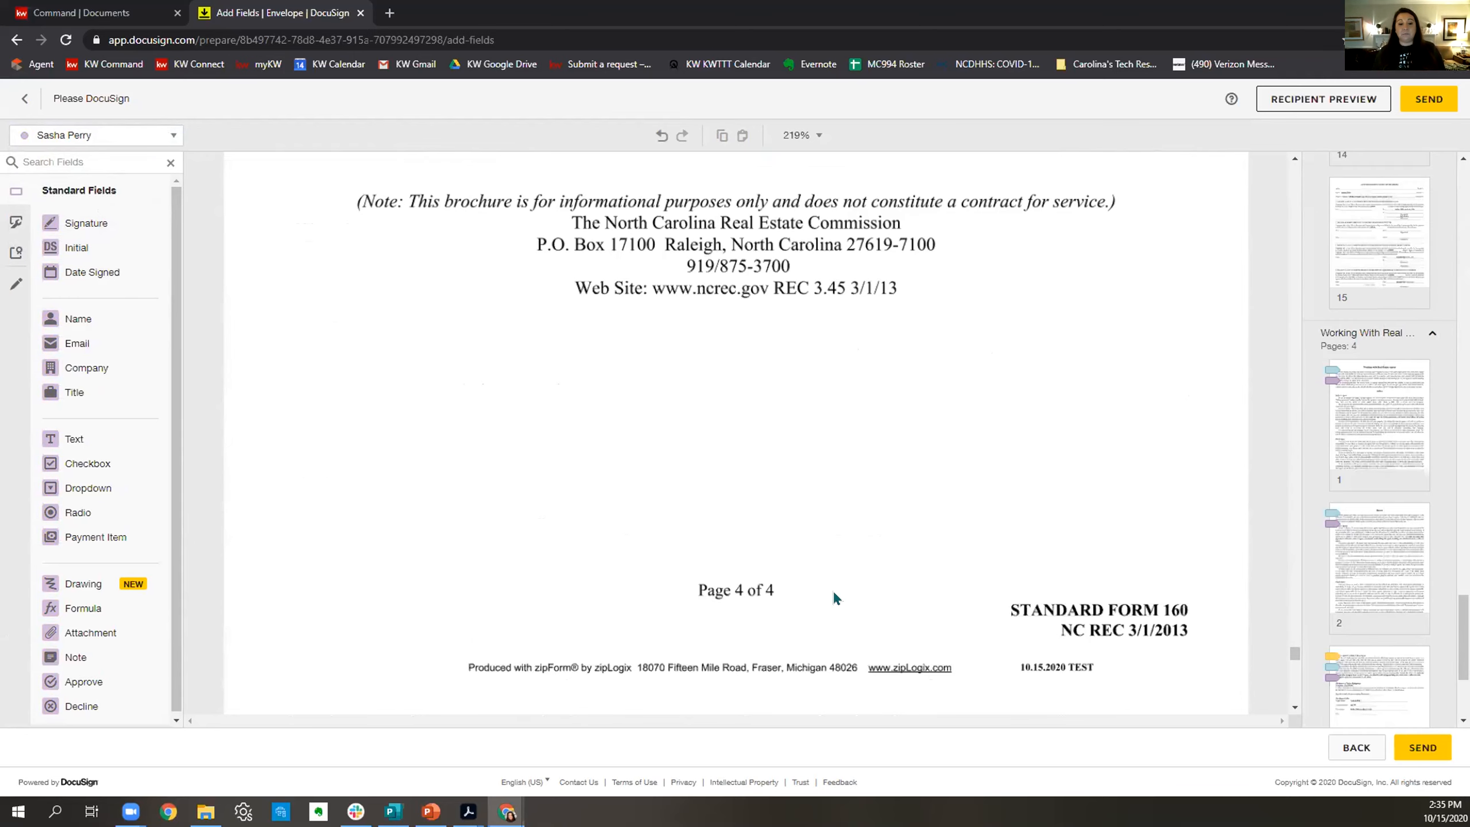
pyautogui.scroll(-5, 833, 597)
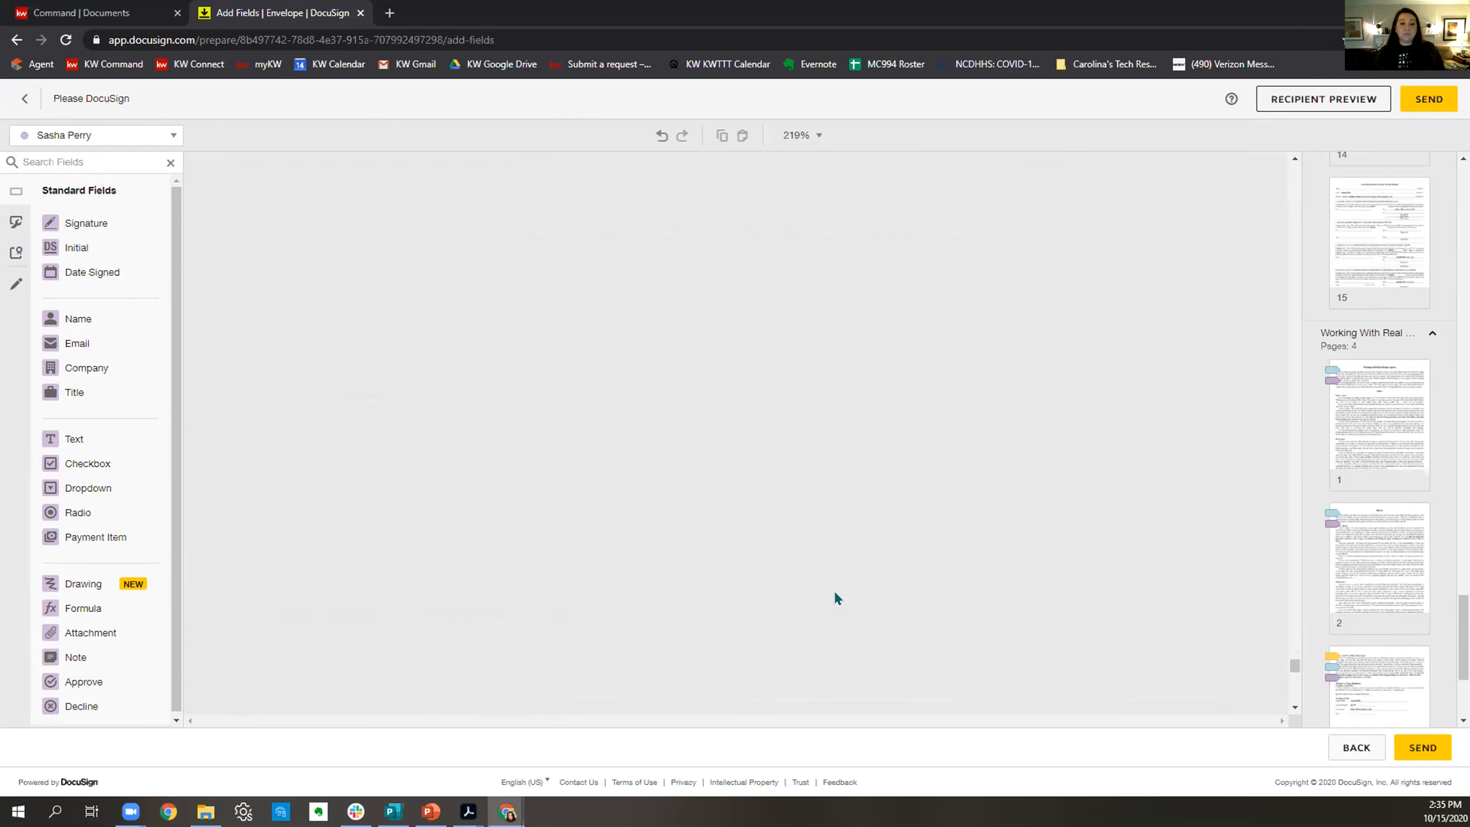
pyautogui.scroll(-4, 834, 596)
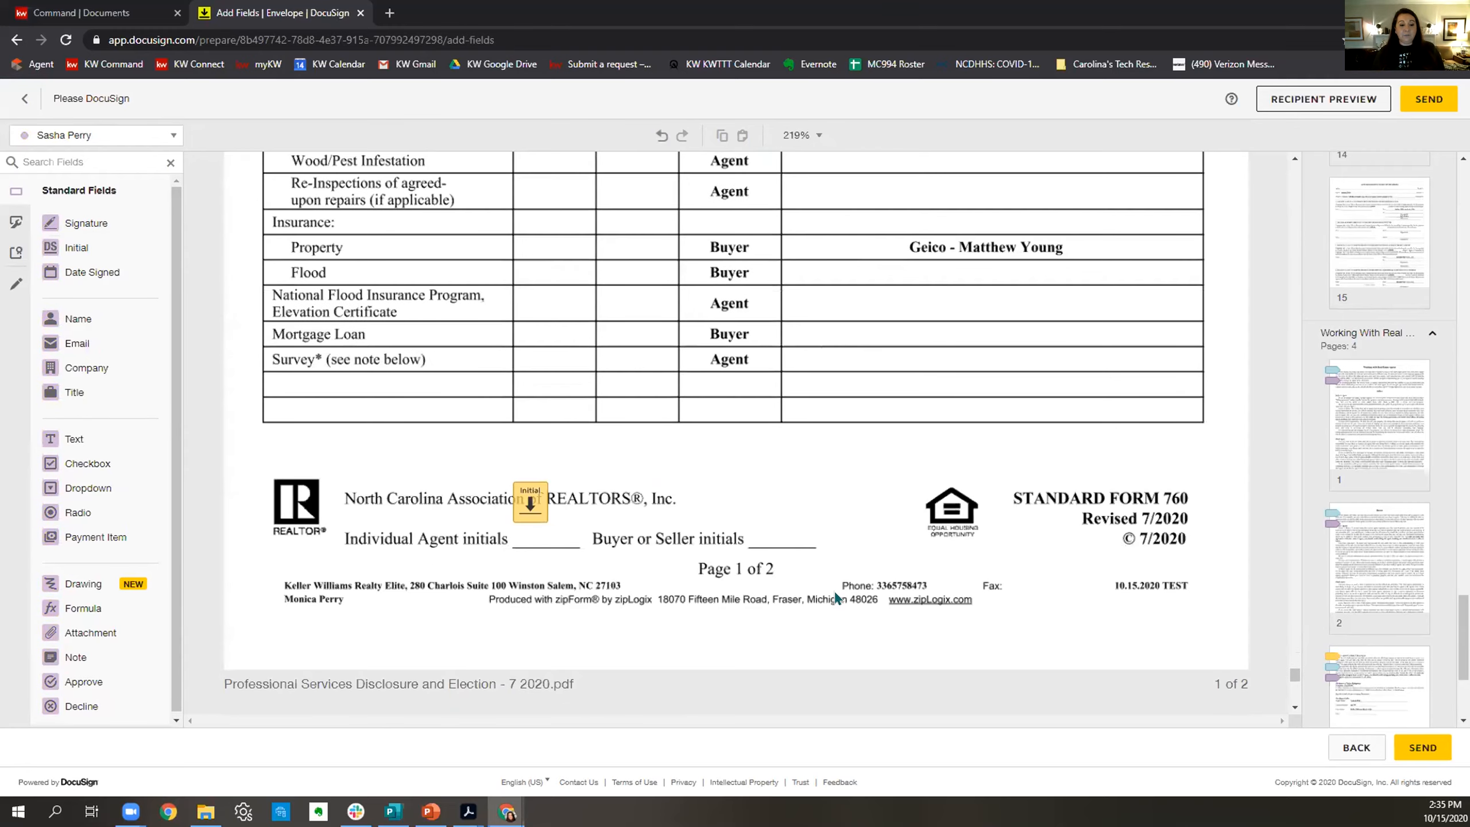
# Move the agent initial onto the Individual Agent line and add both buyers' initials beside Buyer or Seller initials
pyautogui.moveTo(537, 498); pyautogui.dragTo(539, 519)
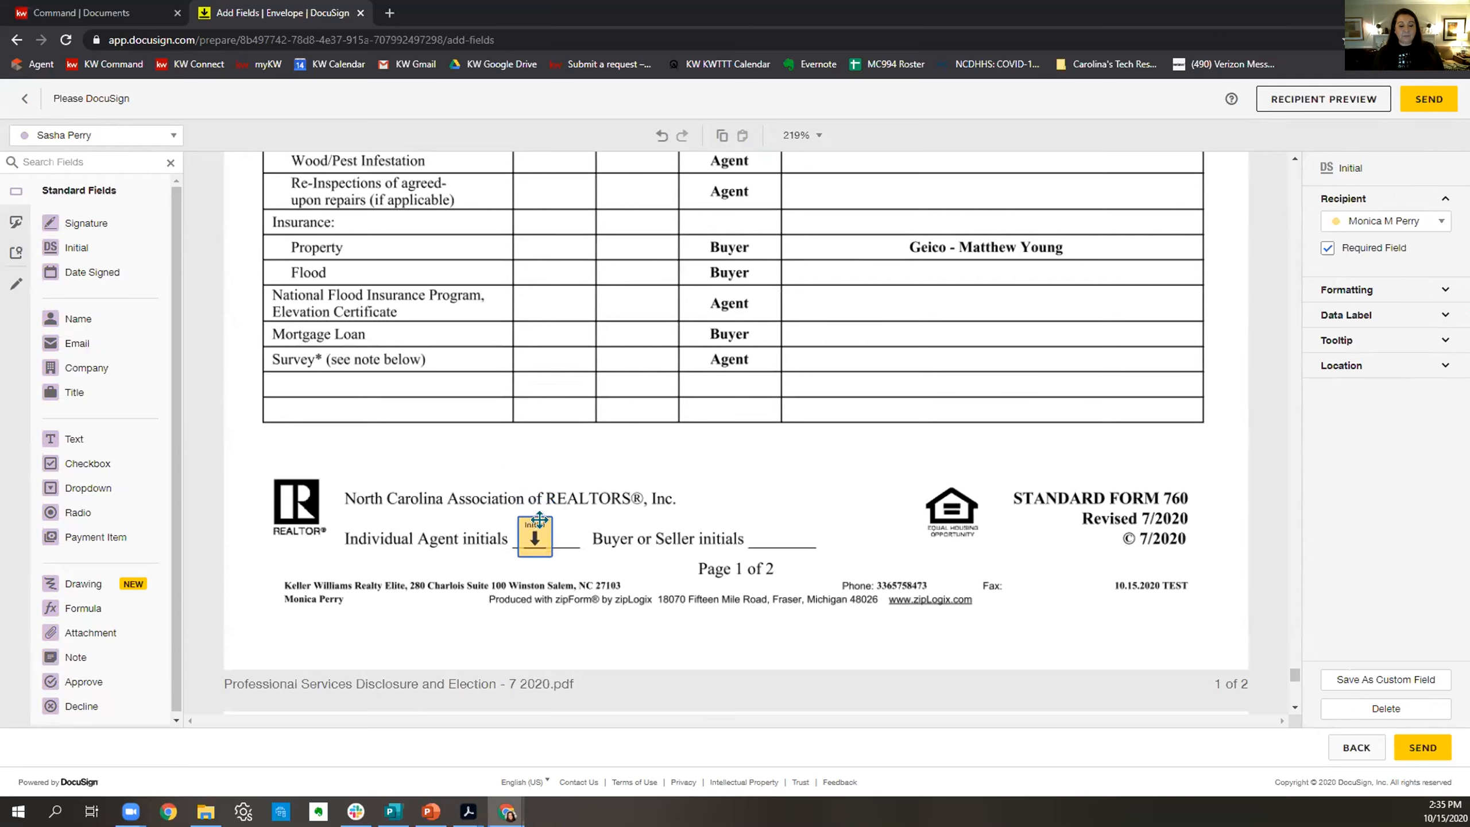
pyautogui.moveTo(93, 251); pyautogui.dragTo(806, 531)
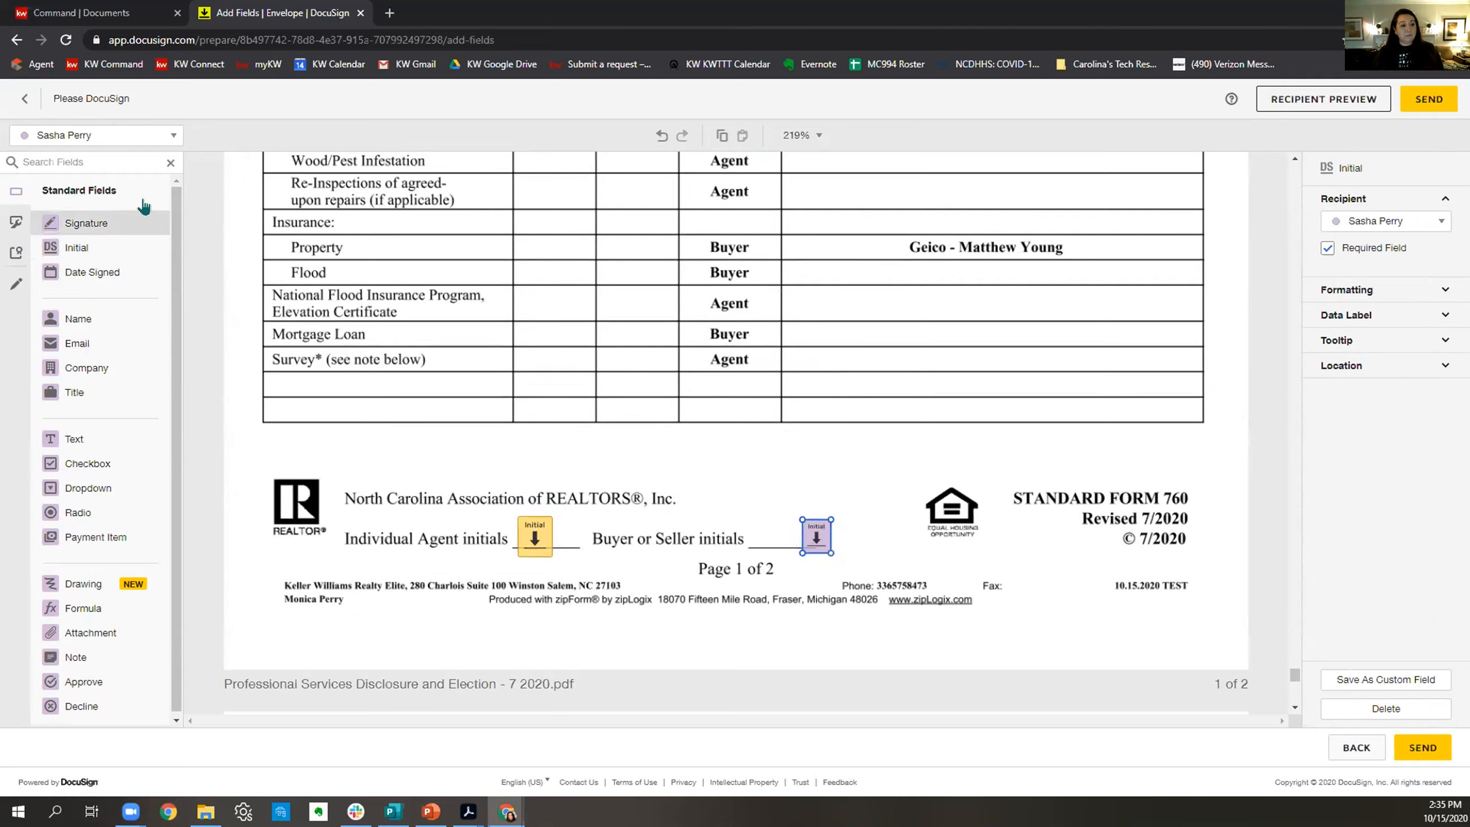
pyautogui.click(104, 145)
pyautogui.click(69, 185)
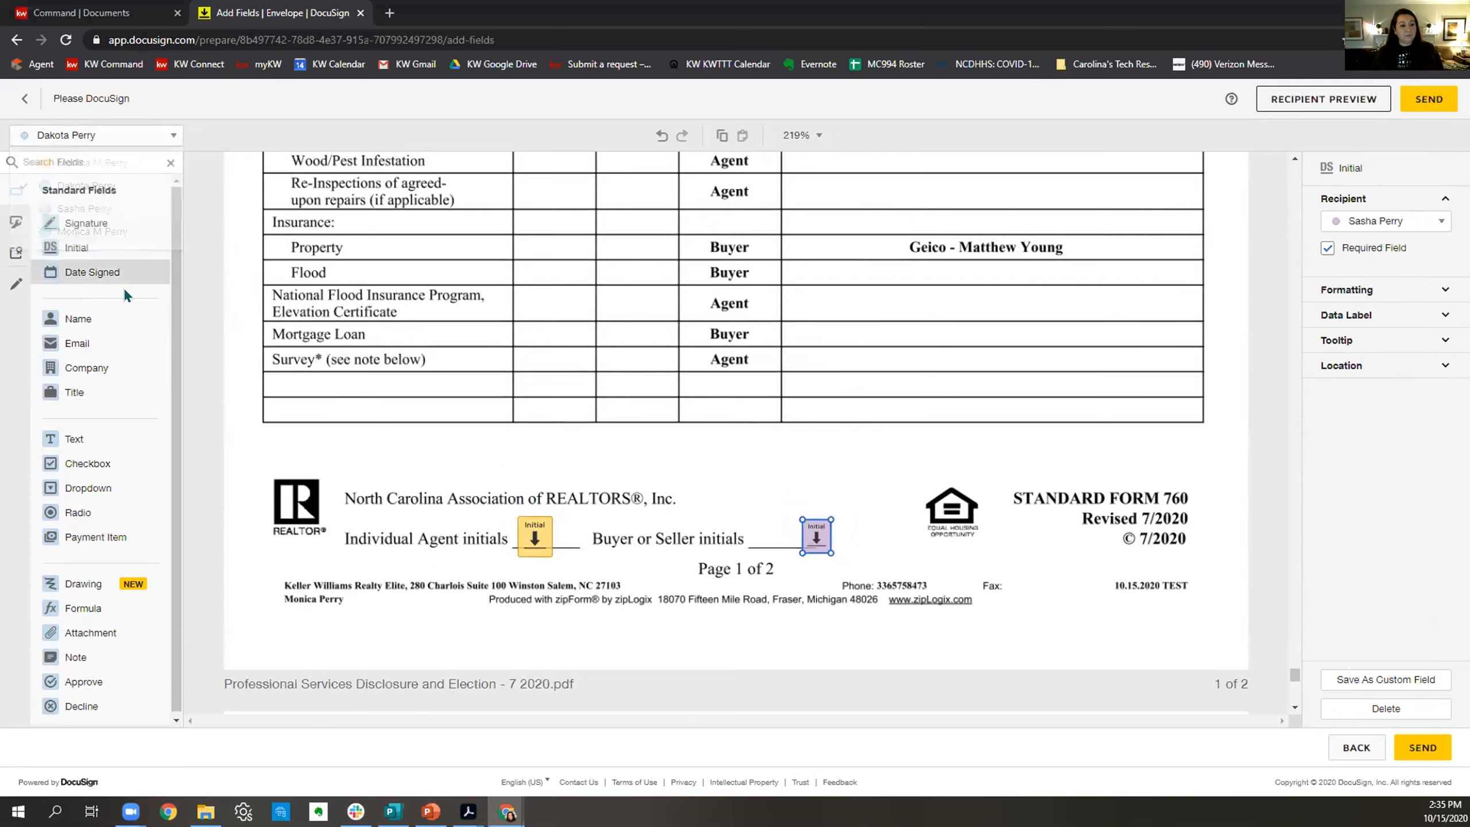
pyautogui.moveTo(76, 248); pyautogui.dragTo(738, 514)
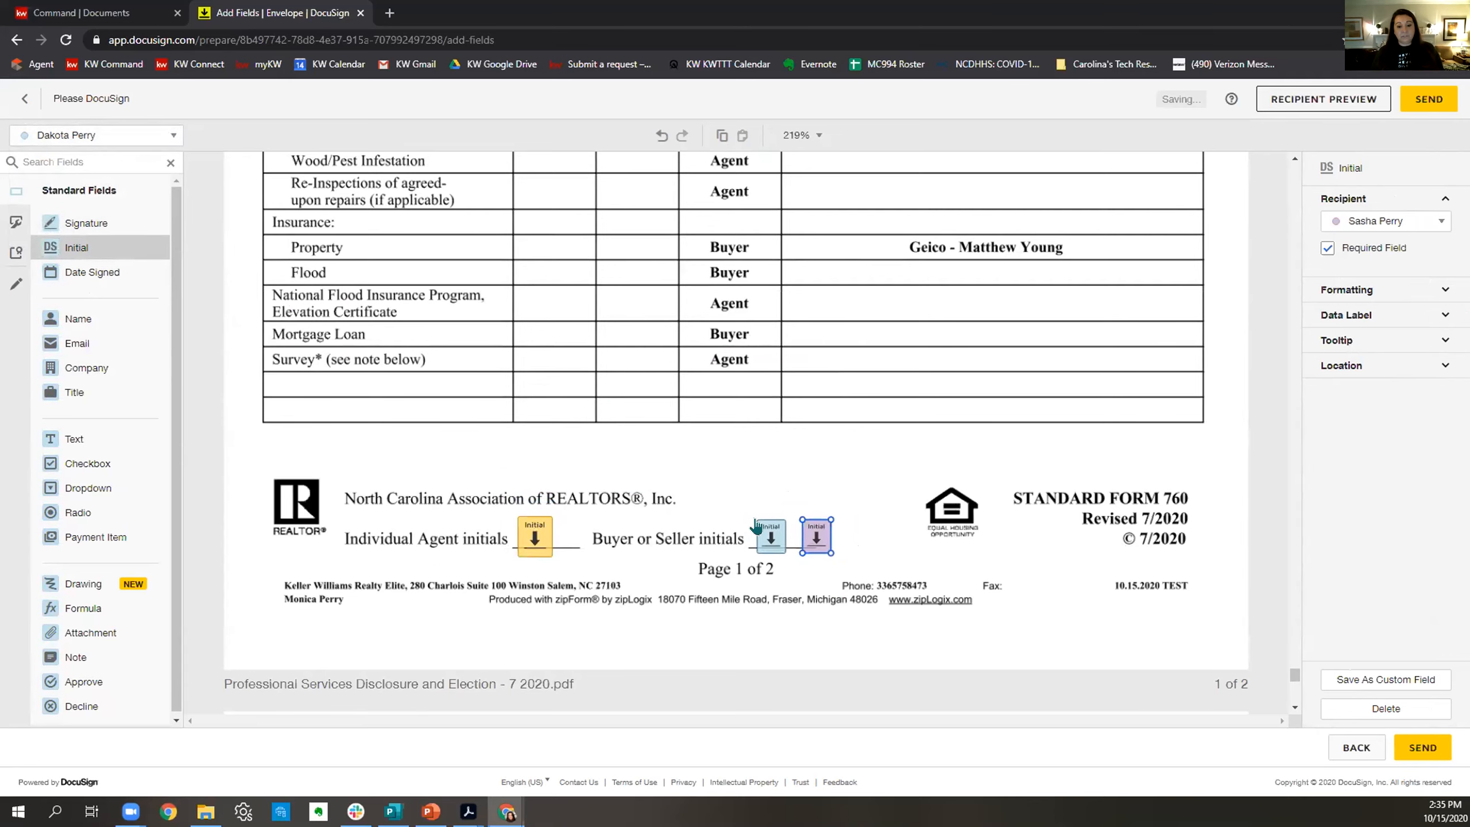
# Move the agent signature onto the individual agent line on page 2
pyautogui.scroll(-15, 737, 514)
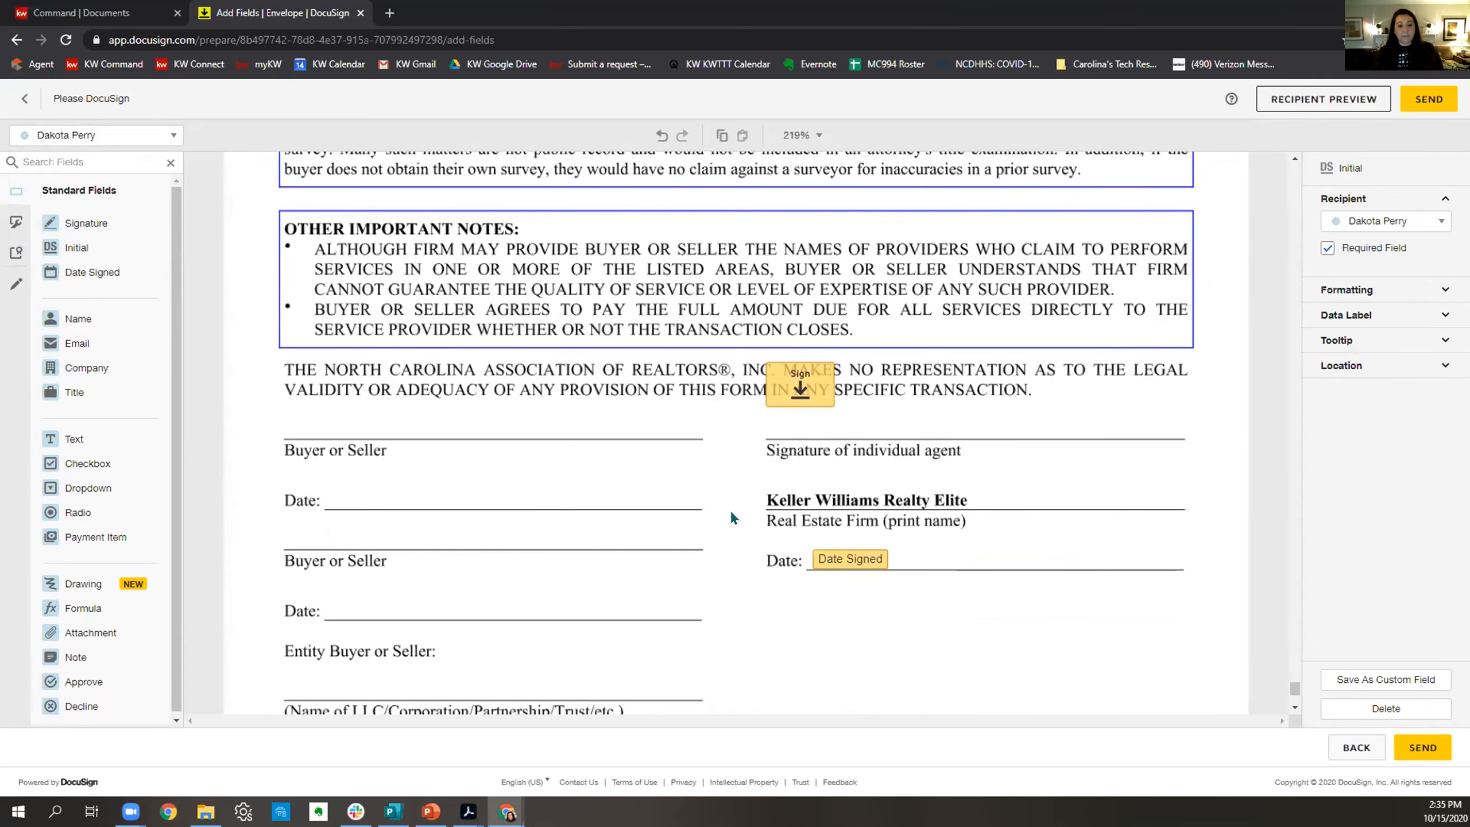
pyautogui.moveTo(822, 384); pyautogui.dragTo(829, 423)
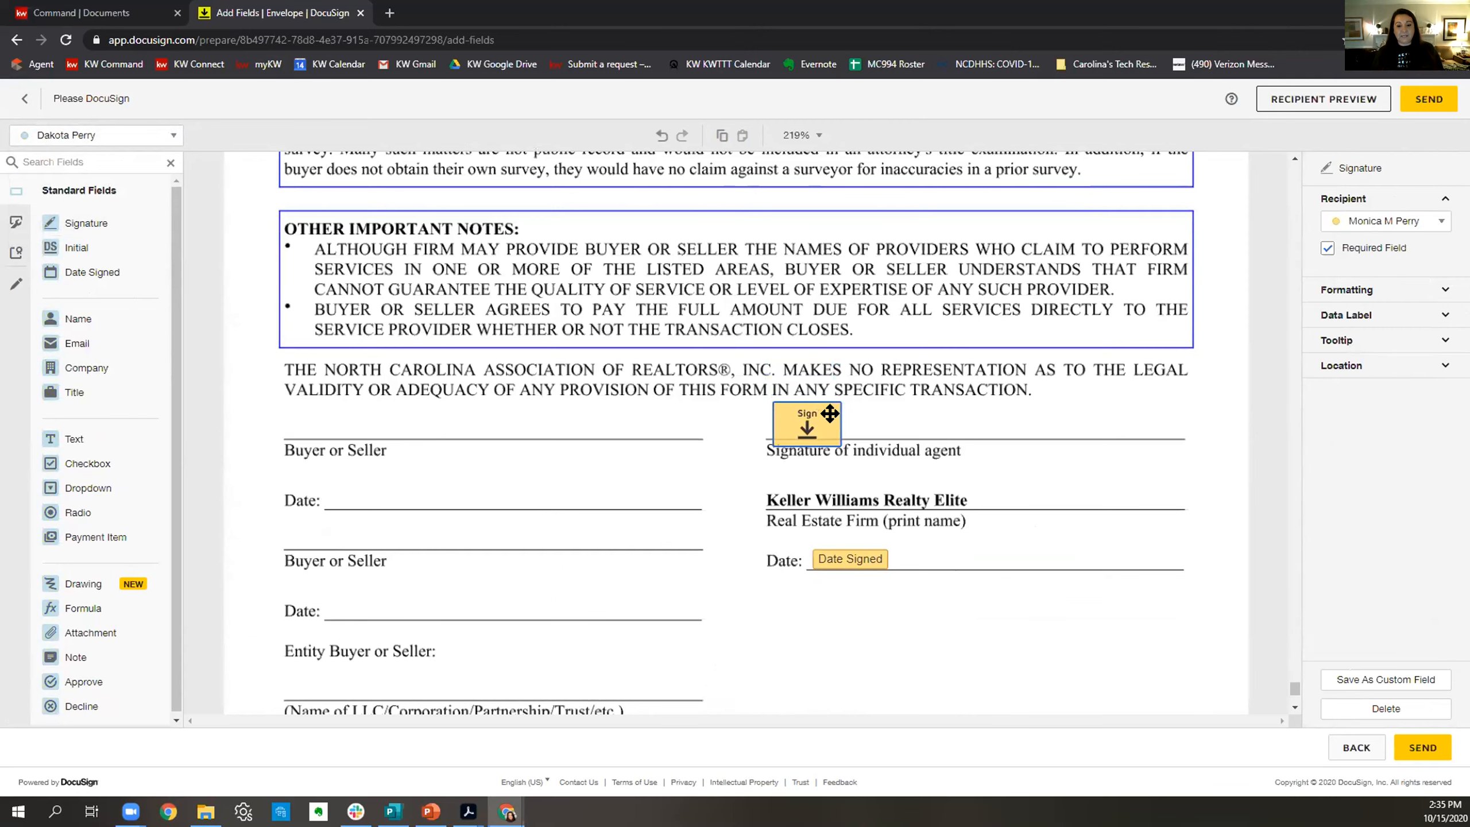
pyautogui.scroll(-5, 1154, 487)
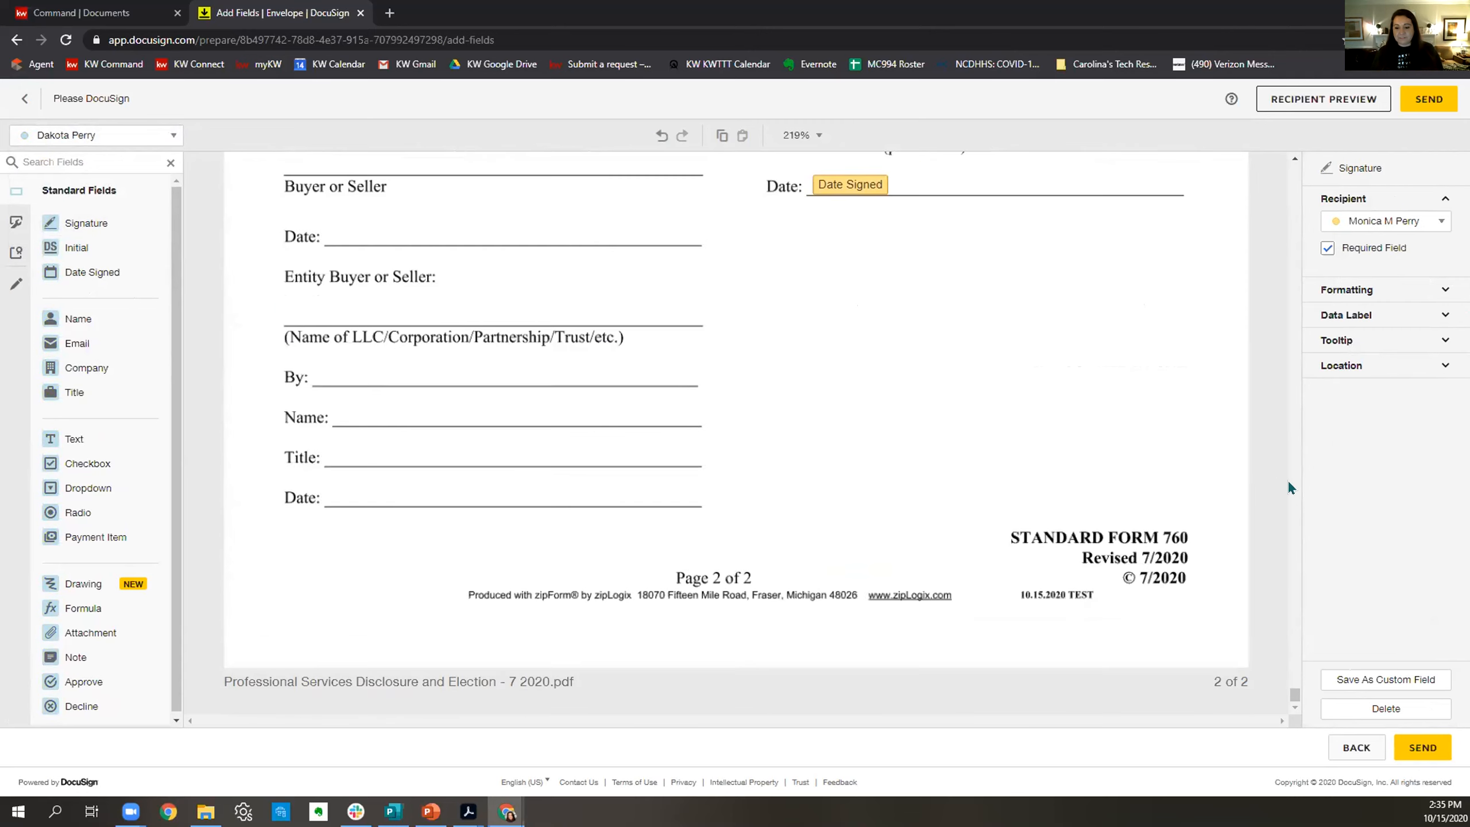
pyautogui.scroll(15, 891, 434)
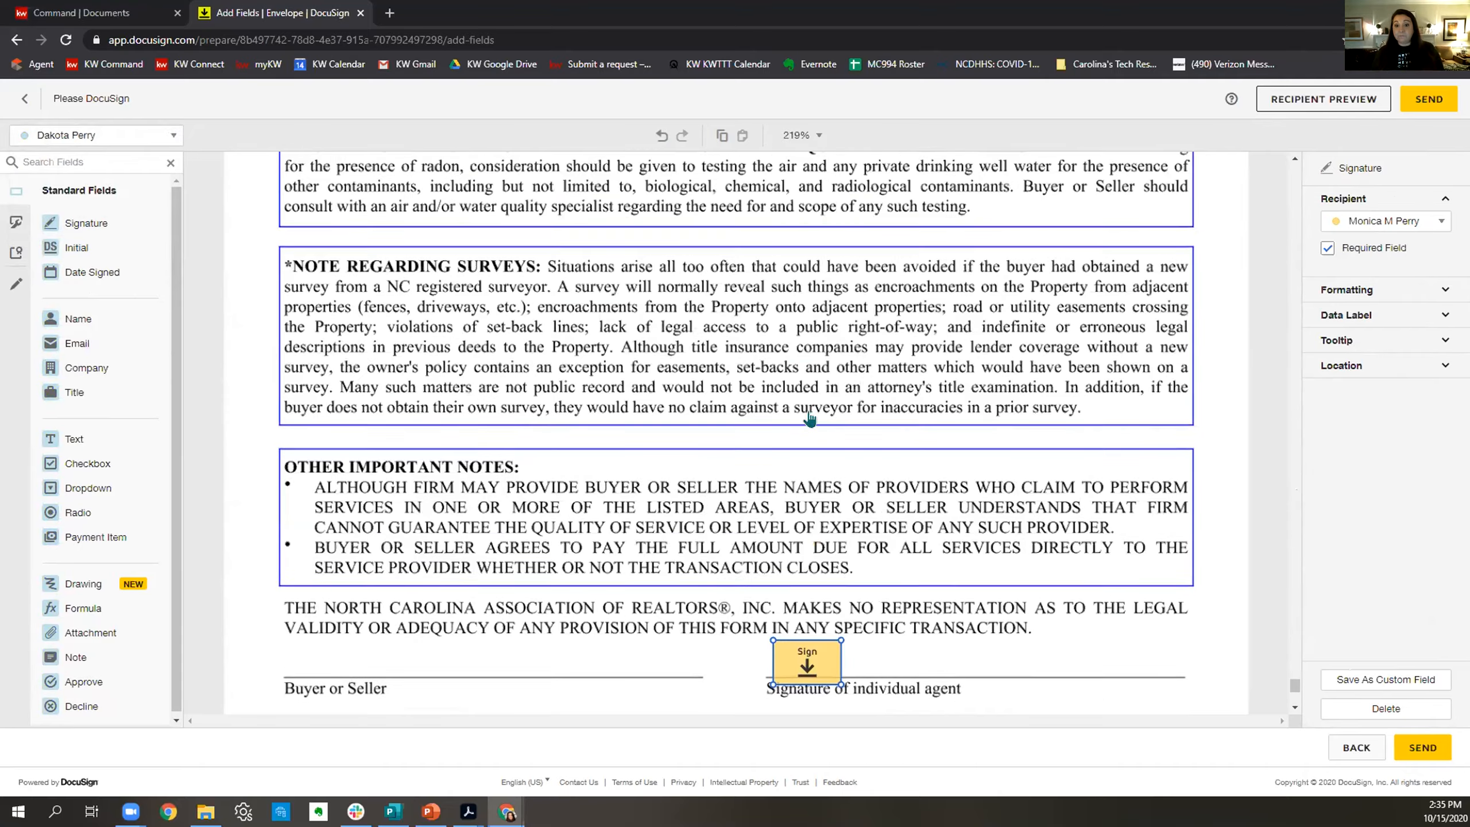
pyautogui.scroll(-10, 1021, 487)
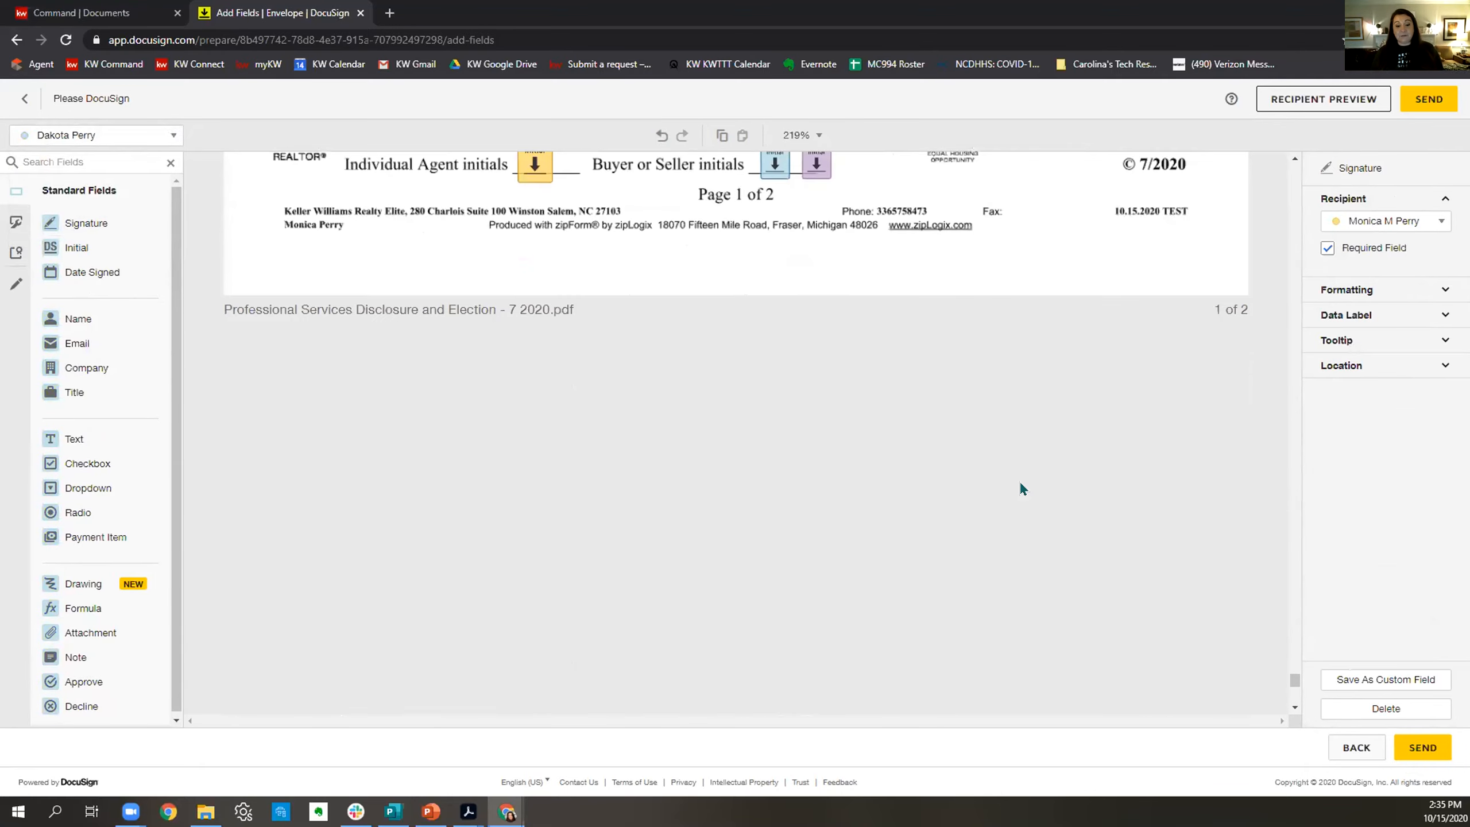
# Add a buyer signature on the first Buyer or Seller line and a Date Signed field on its Date line
pyautogui.moveTo(82, 222)
pyautogui.mouseDown()
pyautogui.moveTo(379, 332)
pyautogui.moveTo(283, 329)
pyautogui.mouseUp()
pyautogui.moveTo(282, 329); pyautogui.dragTo(282, 328)
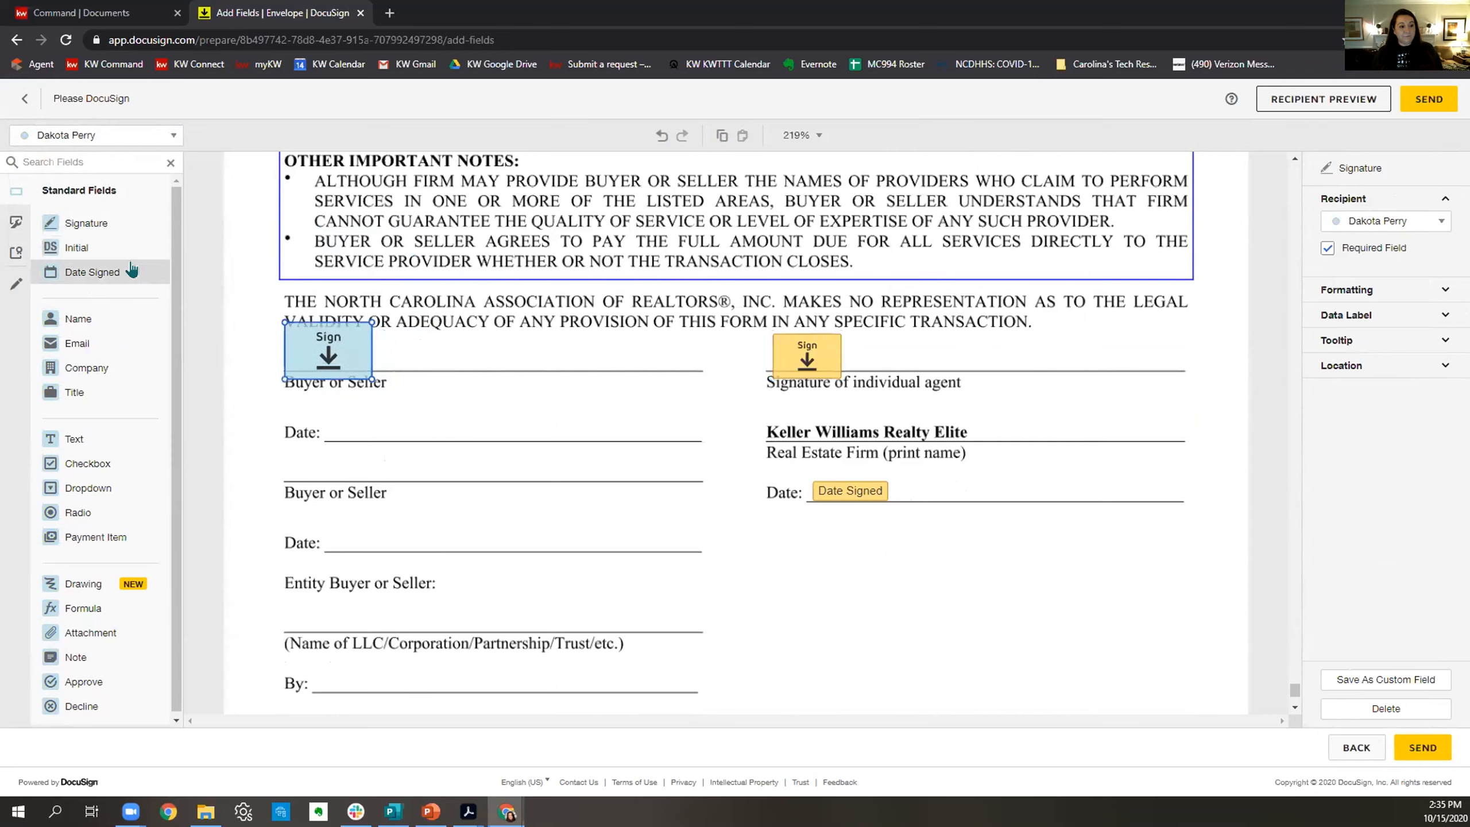
pyautogui.moveTo(112, 272); pyautogui.dragTo(319, 428)
pyautogui.scroll(-10, 738, 647)
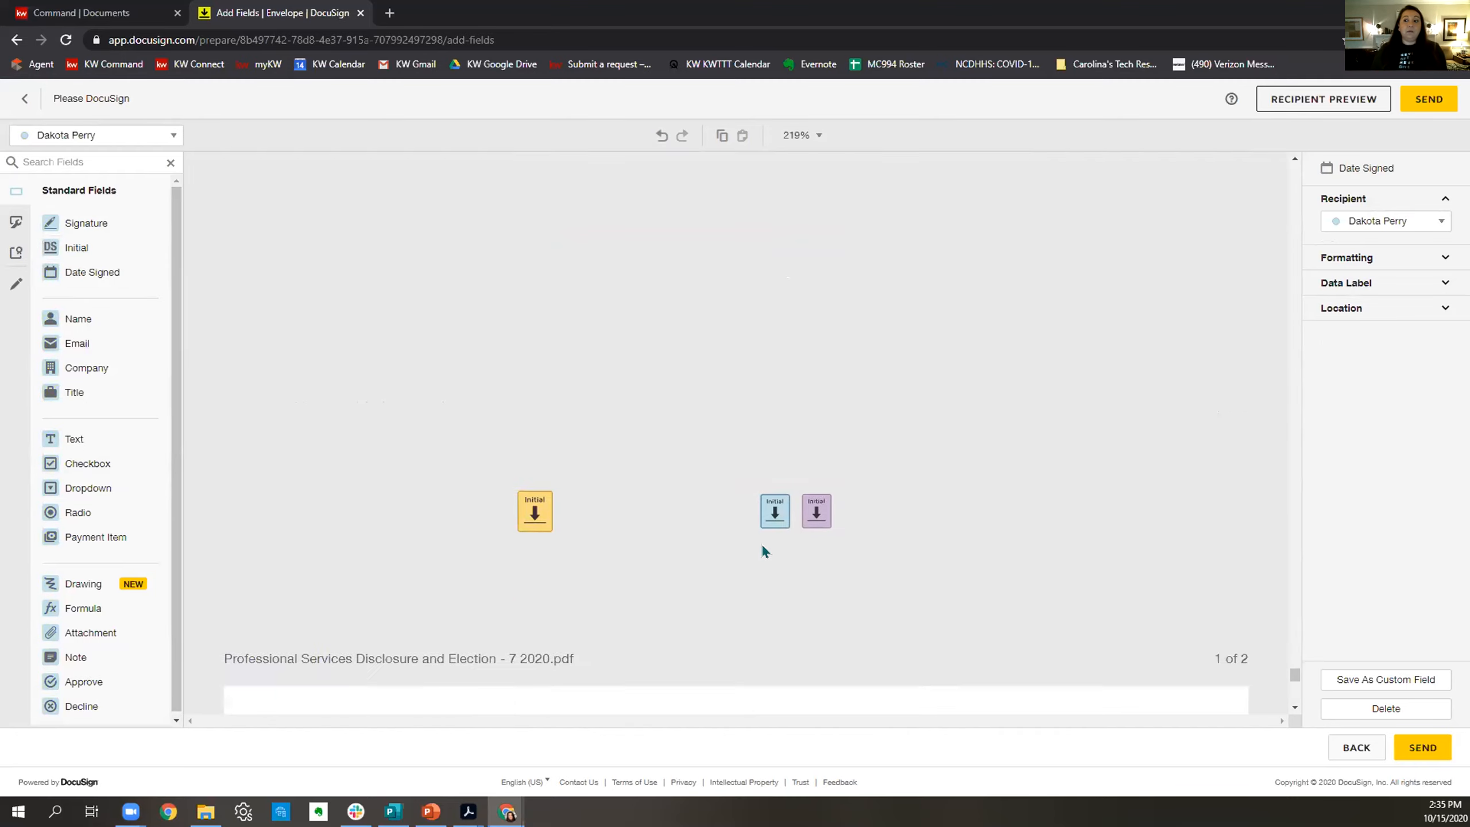
pyautogui.scroll(-20, 762, 546)
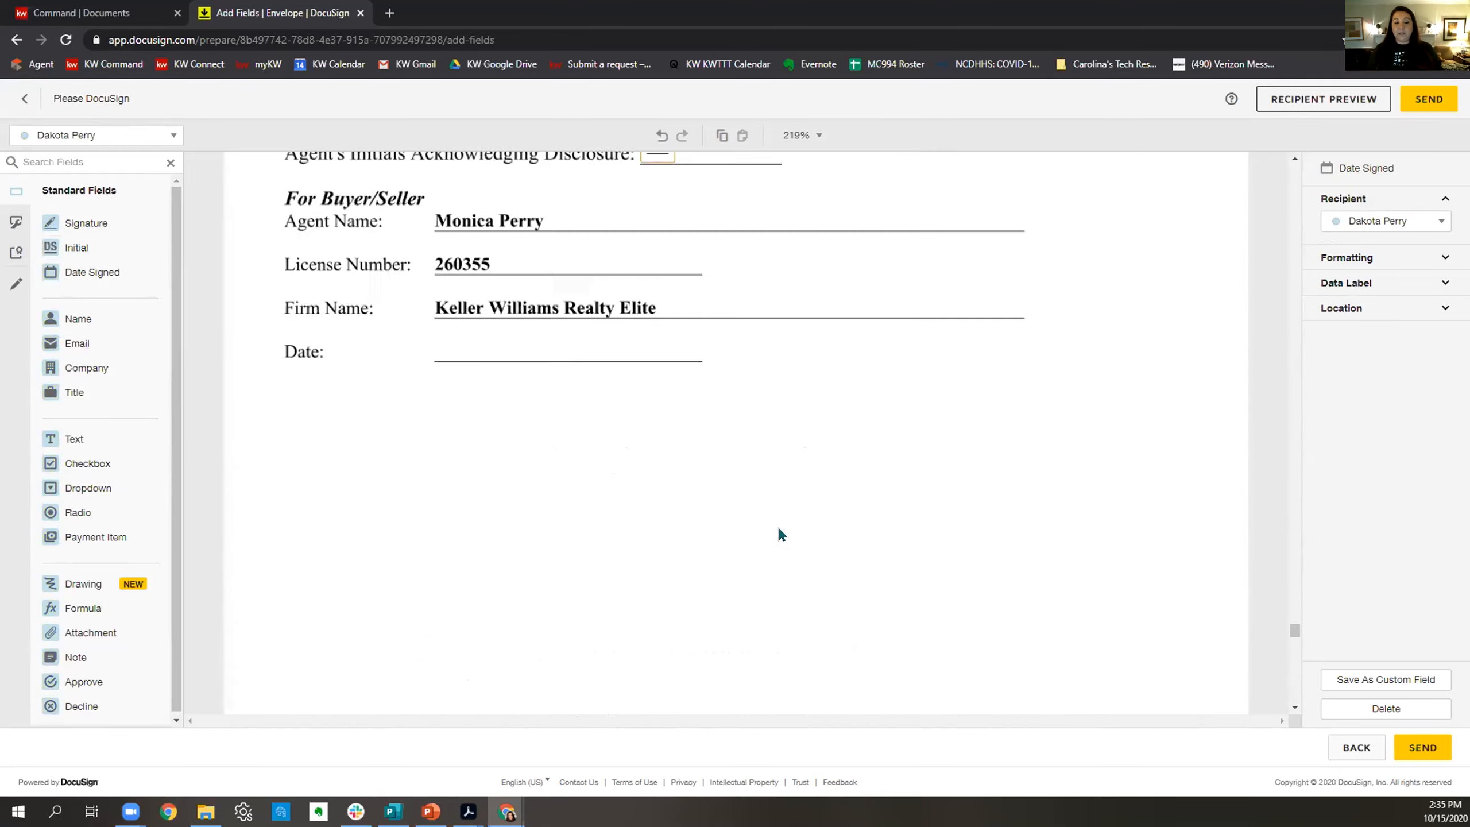
pyautogui.scroll(-20, 779, 530)
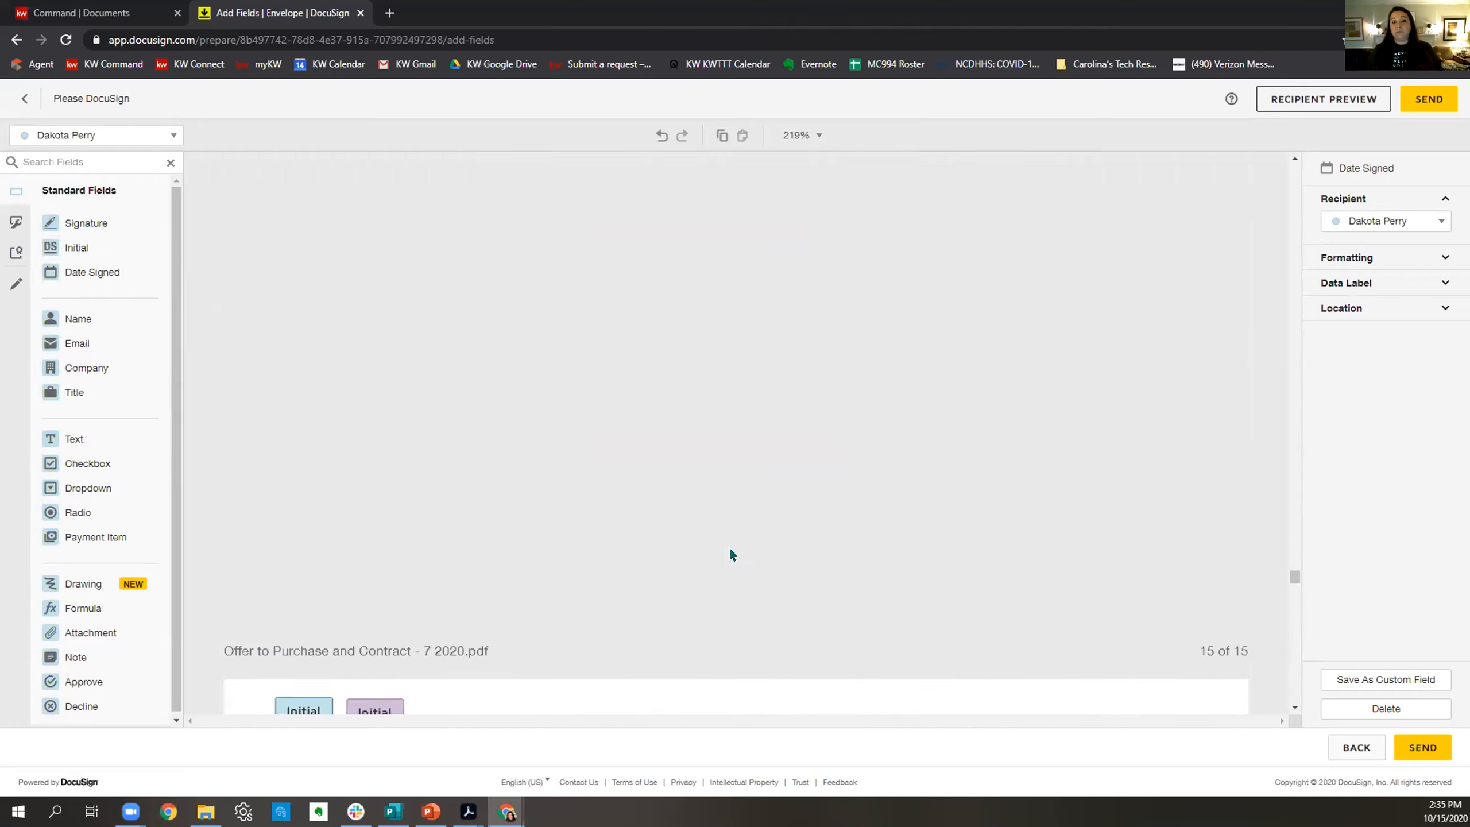
pyautogui.scroll(20, 731, 551)
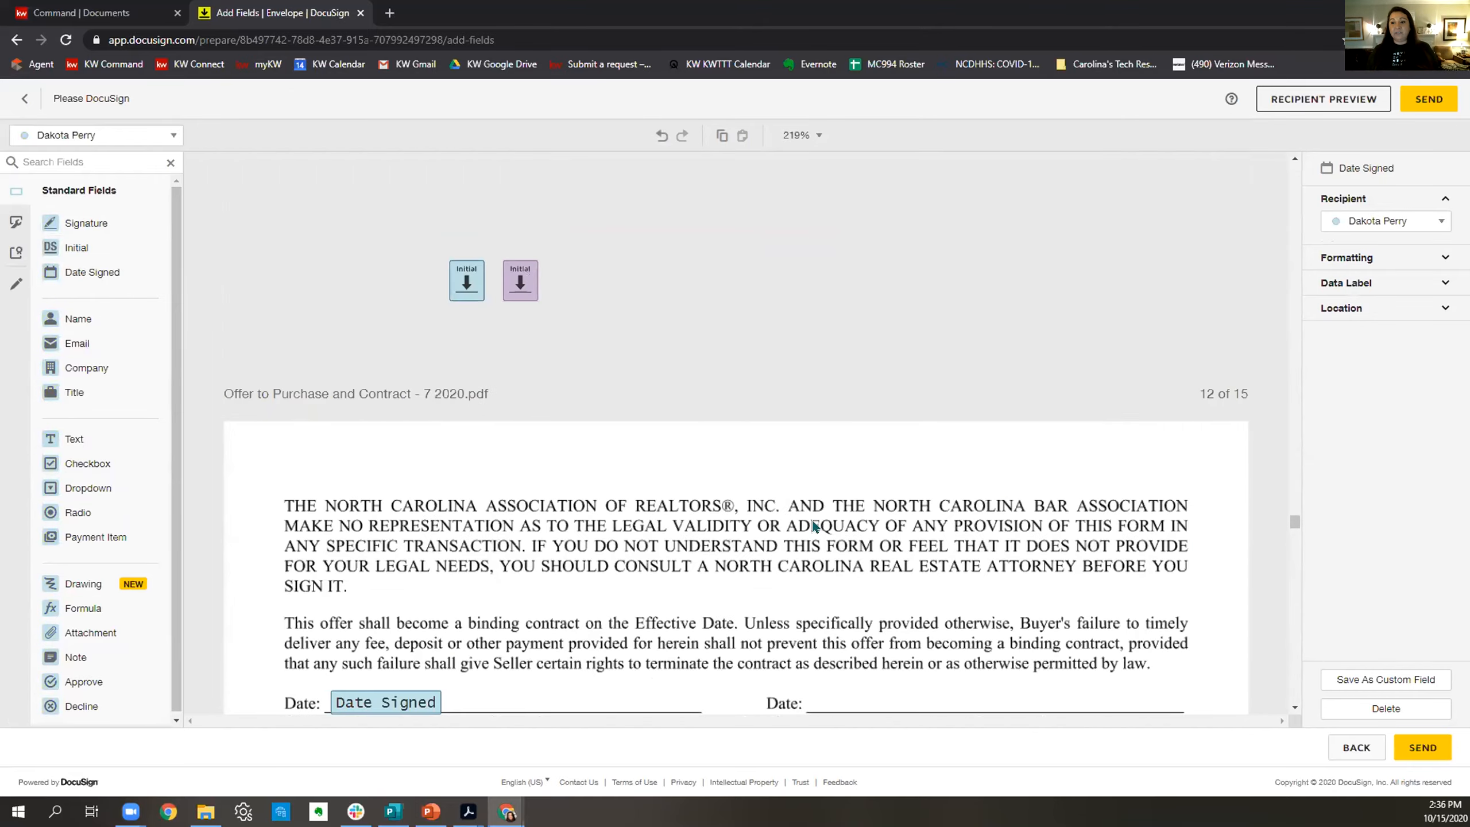
pyautogui.scroll(20, 813, 525)
pyautogui.moveTo(1294, 488); pyautogui.dragTo(1312, 161)
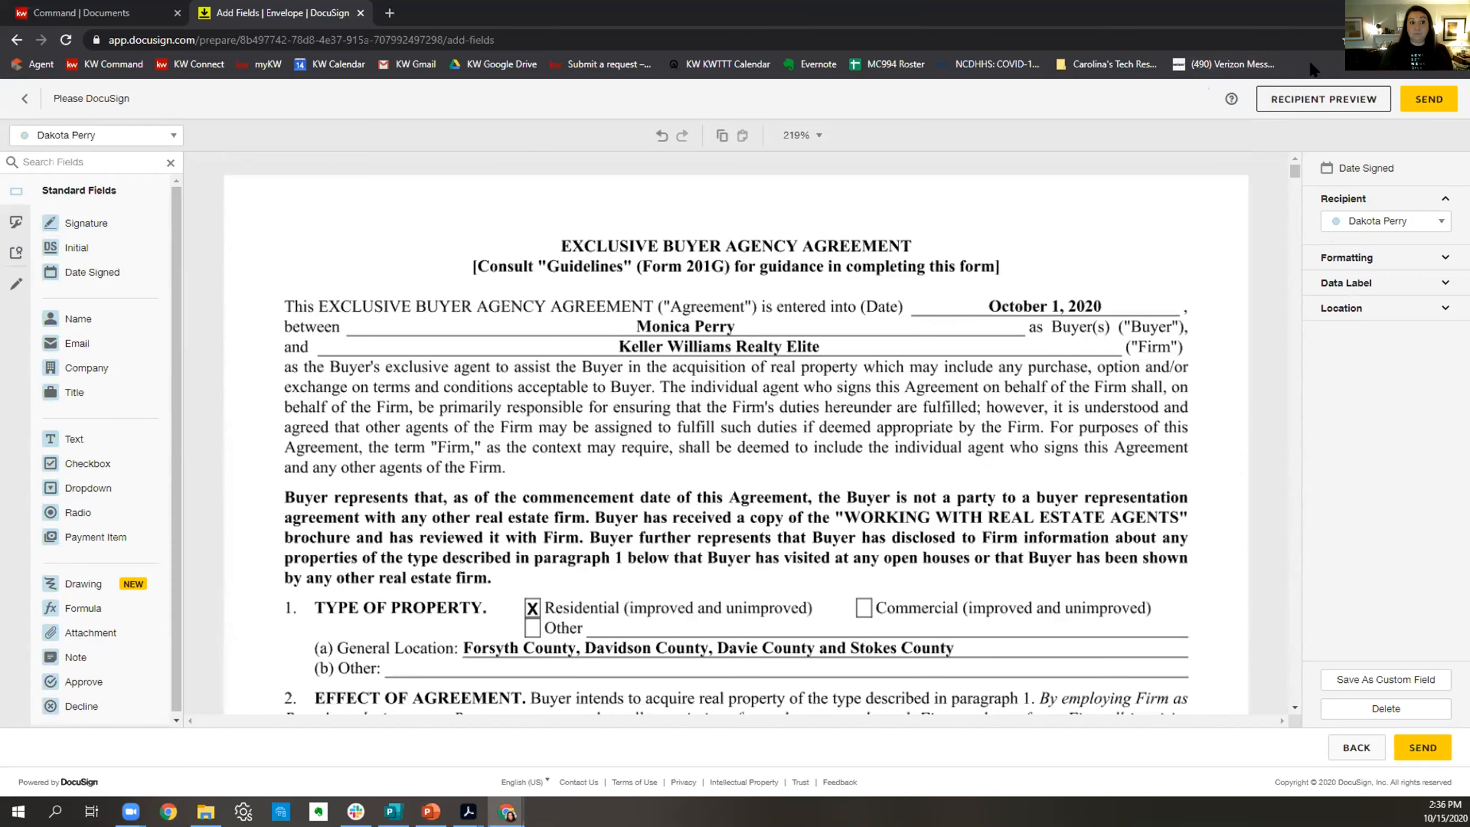
# Close the DocuSign and Command windows, open the Test 2020 Listing Package template, then go back
pyautogui.hotkey('ctrl', 'w')
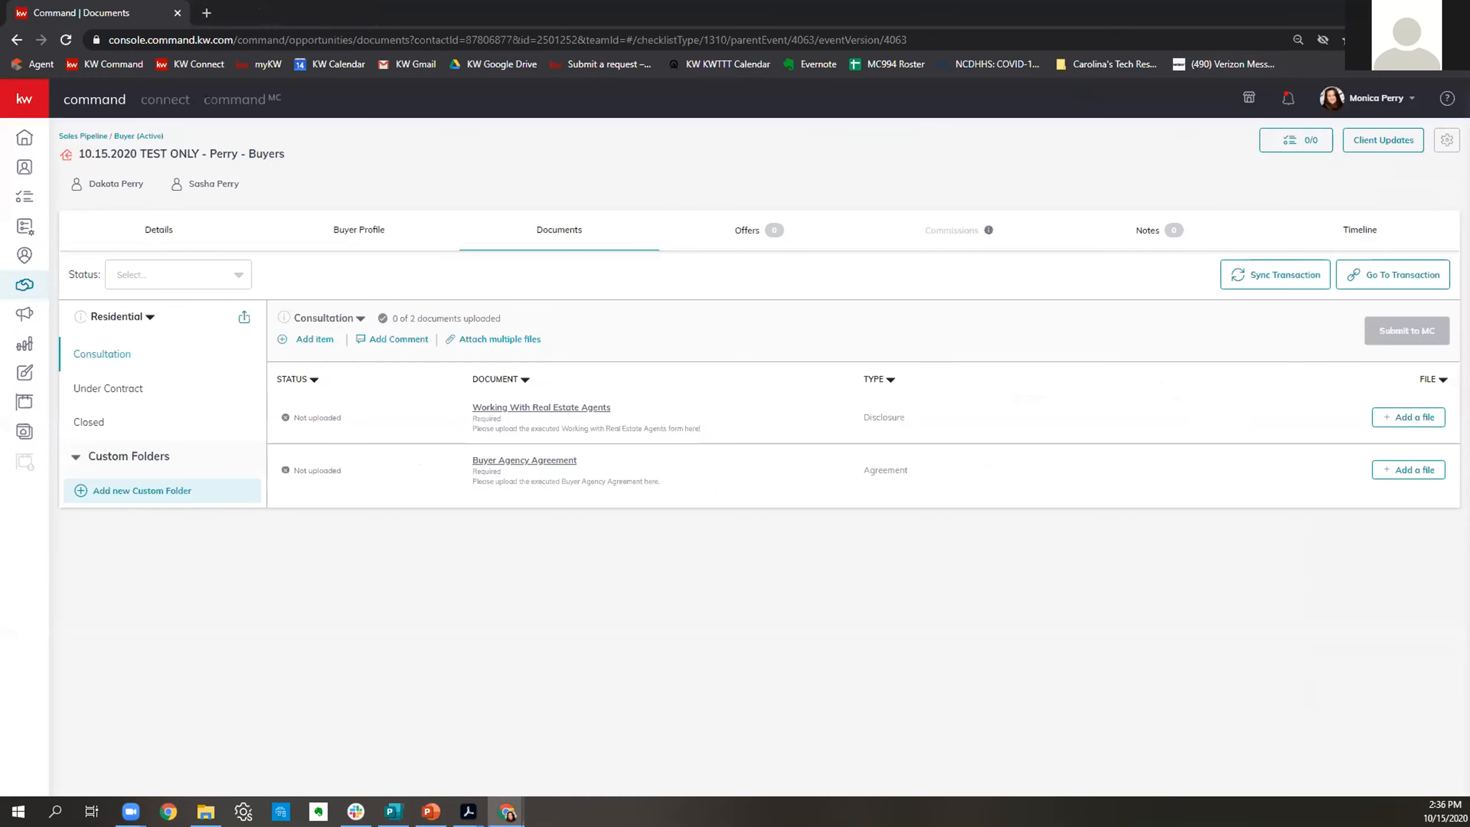
pyautogui.hotkey('ctrl', 'w')
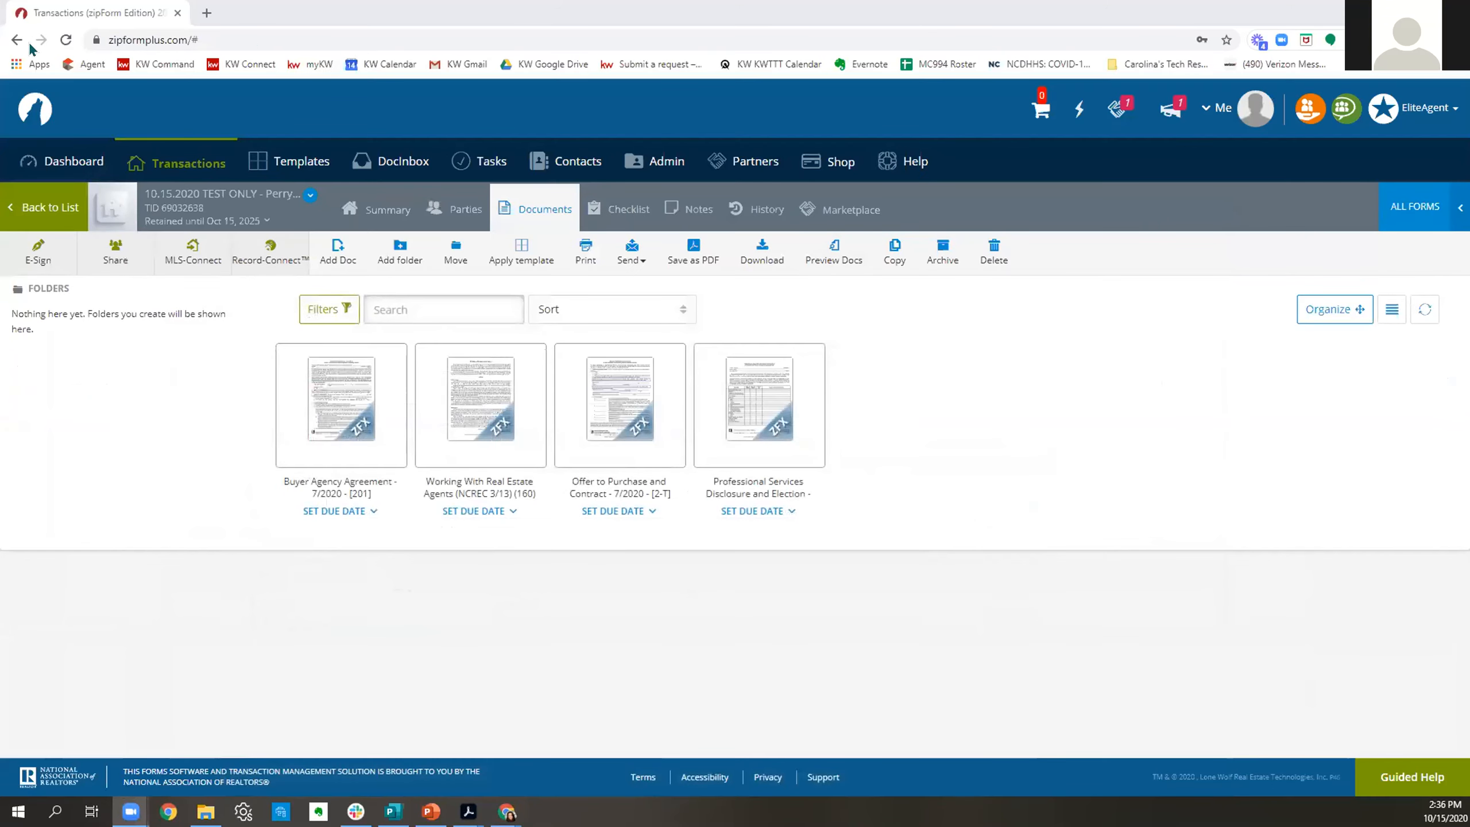
pyautogui.click(298, 162)
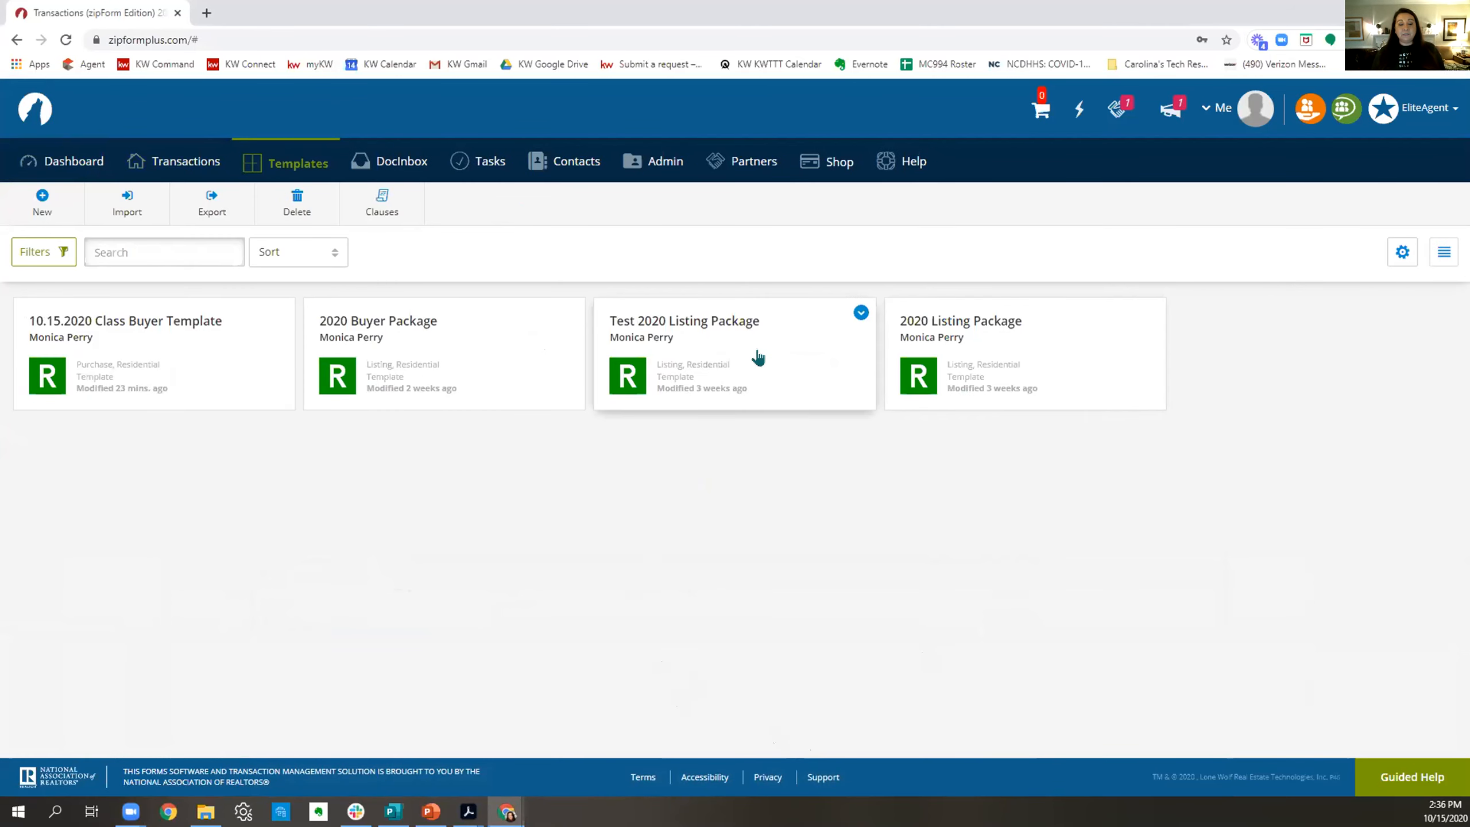
pyautogui.click(695, 353)
pyautogui.click(24, 45)
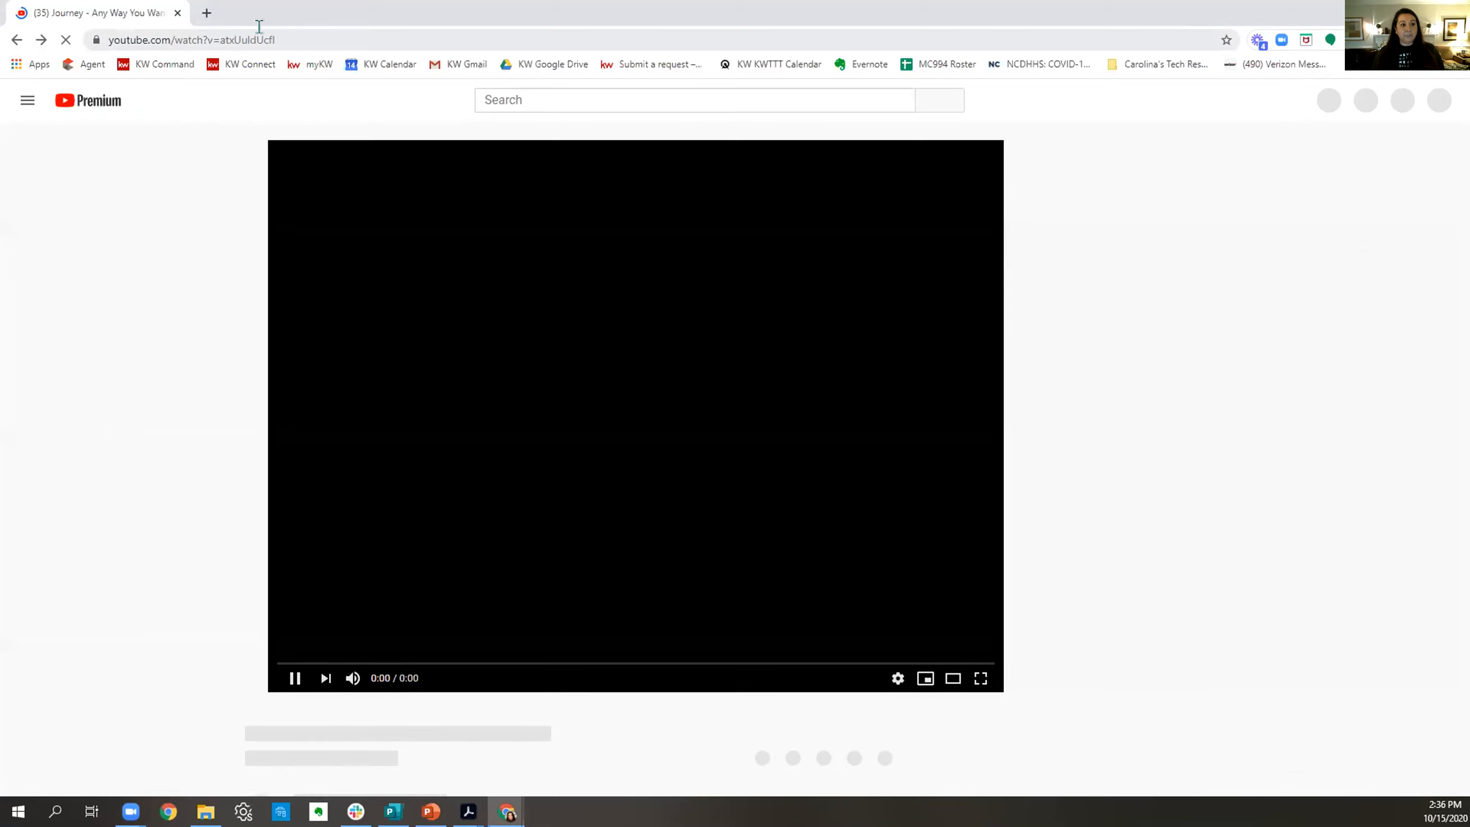
# Return the tab to zipformplus.com by entering 'zipf' in the address bar
pyautogui.click(283, 26)
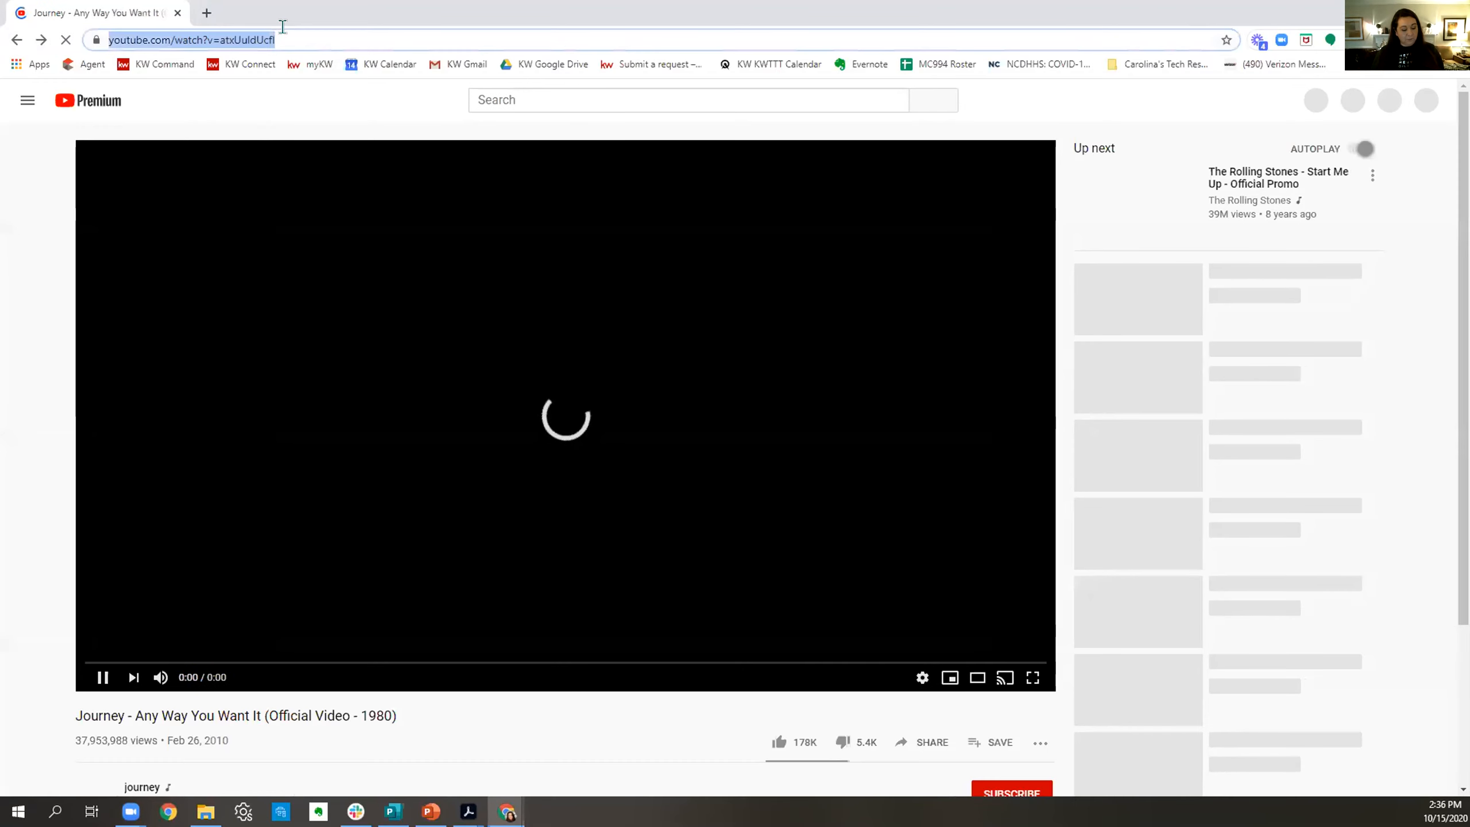
pyautogui.write('zipformplus.com')
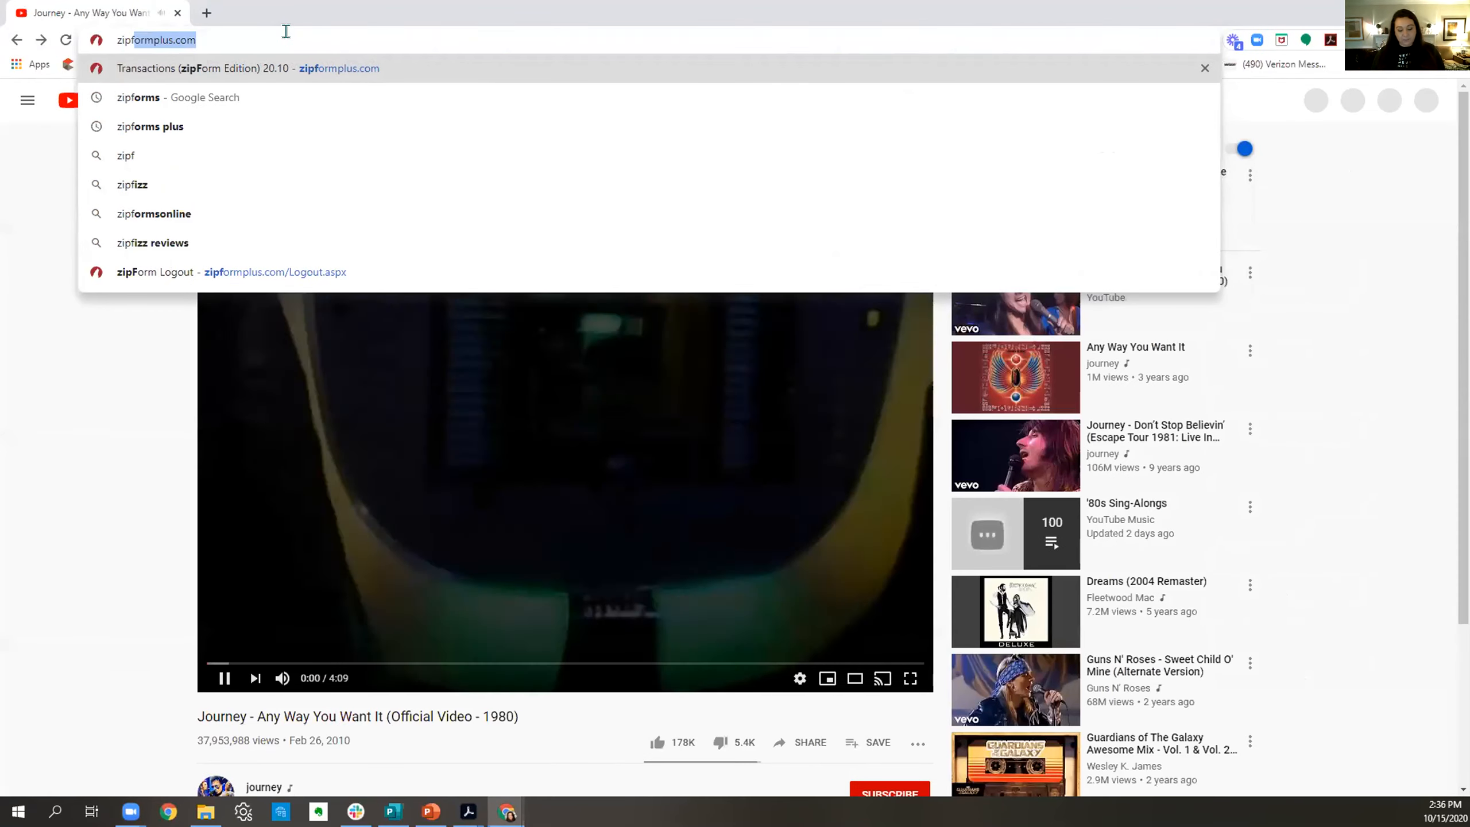
pyautogui.press('Return')
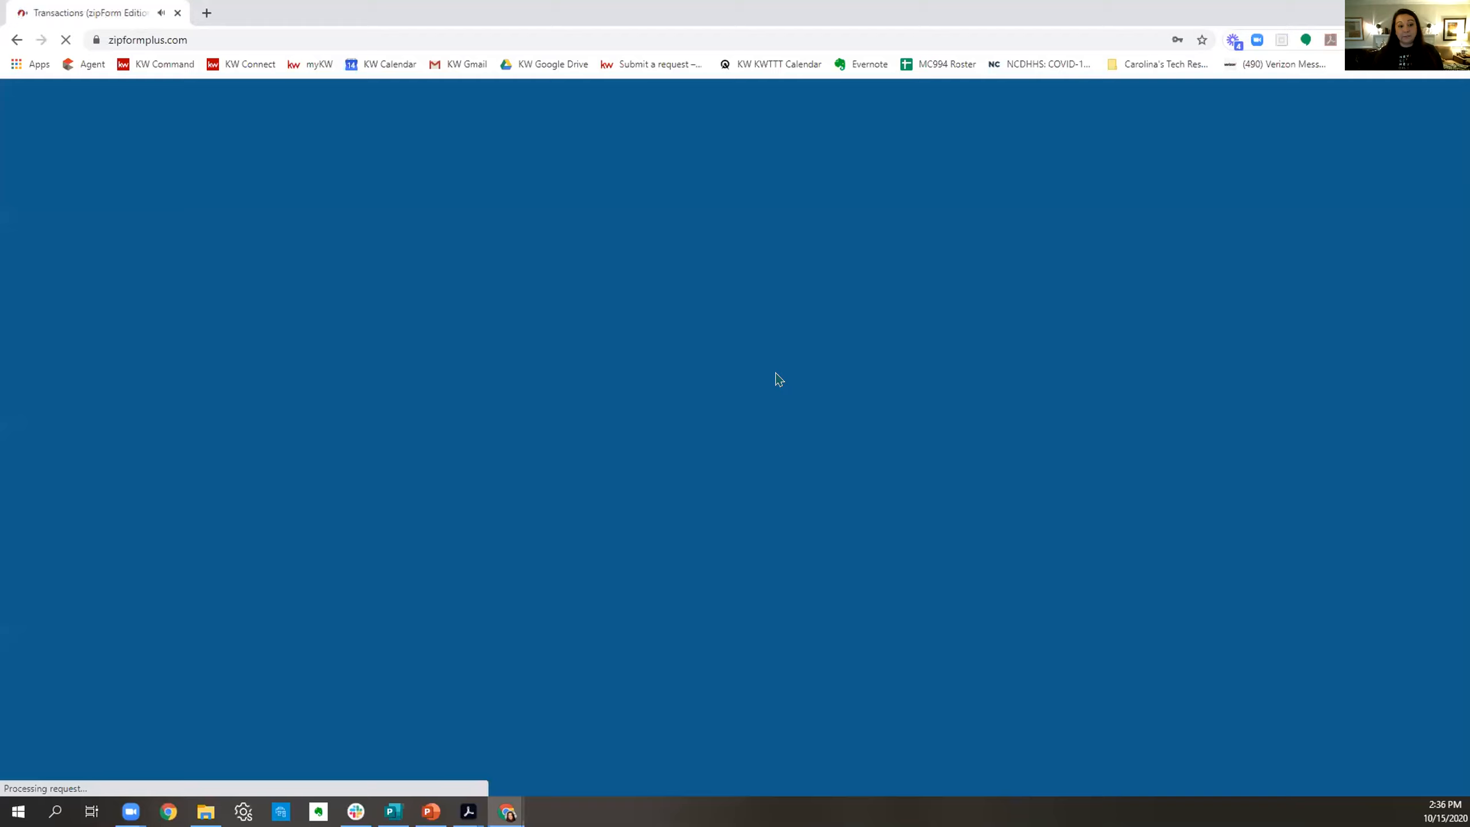
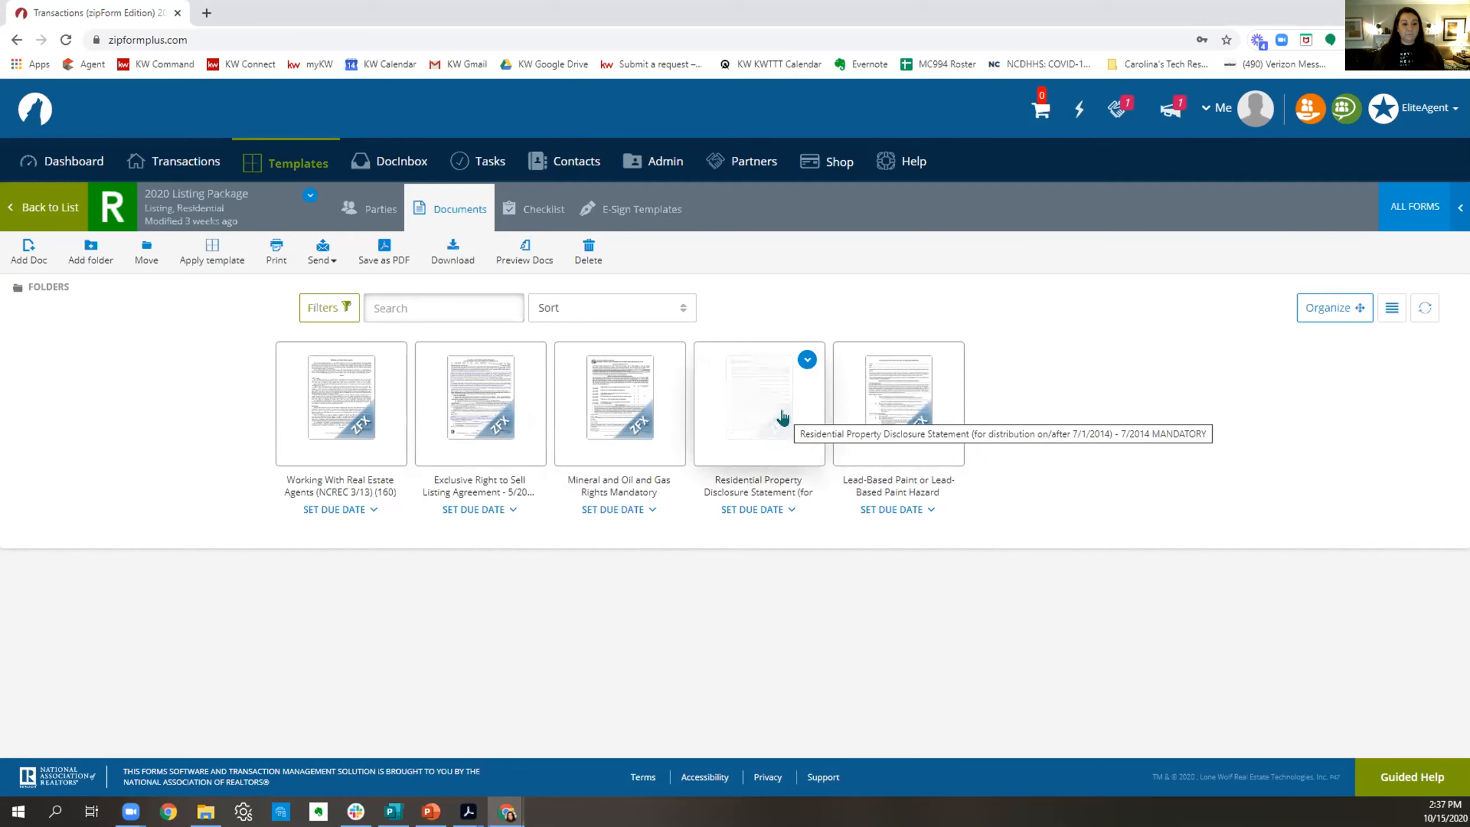
pyautogui.click(471, 399)
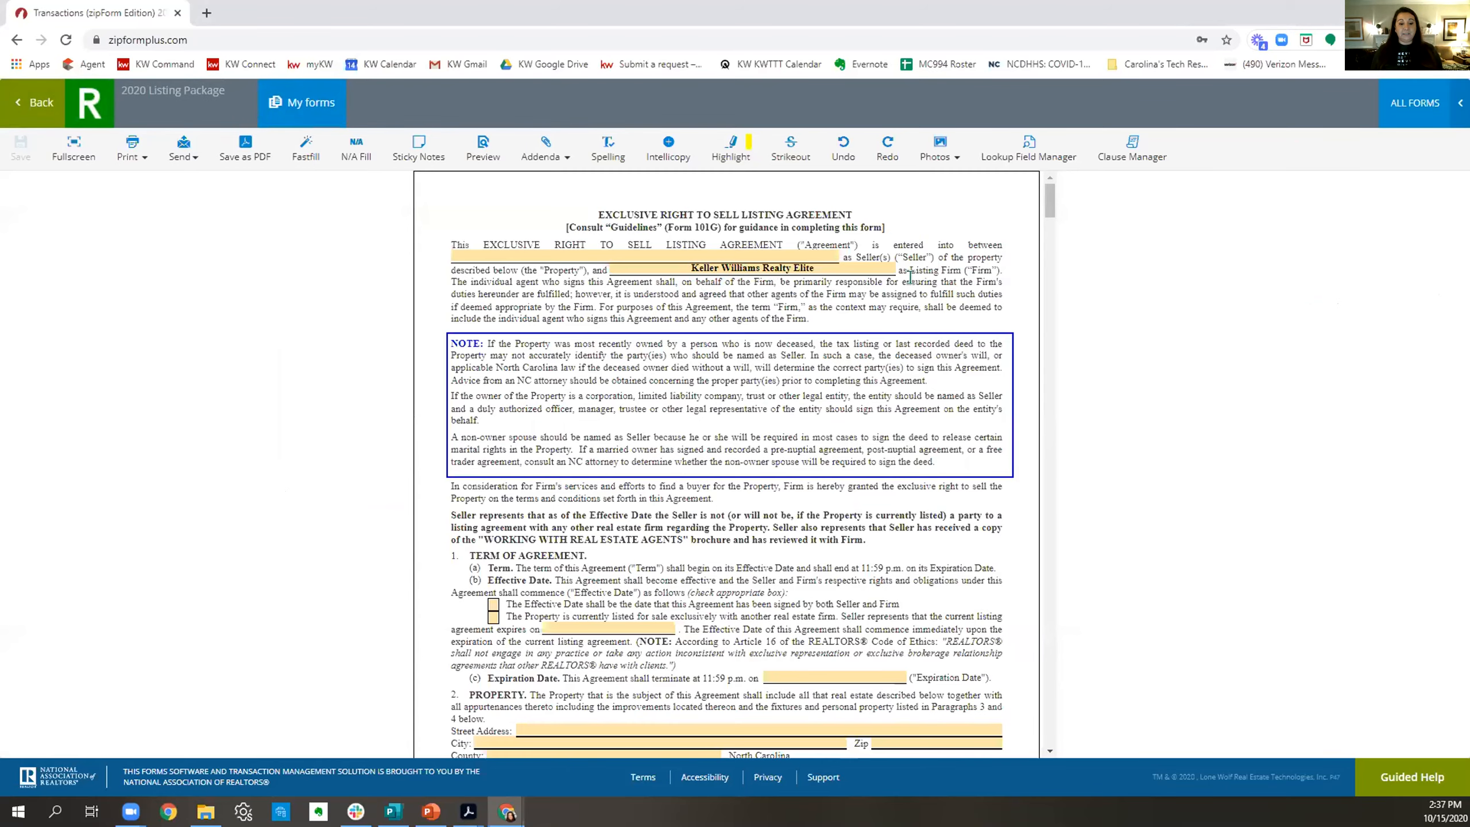
pyautogui.scroll(-20, 1000, 332)
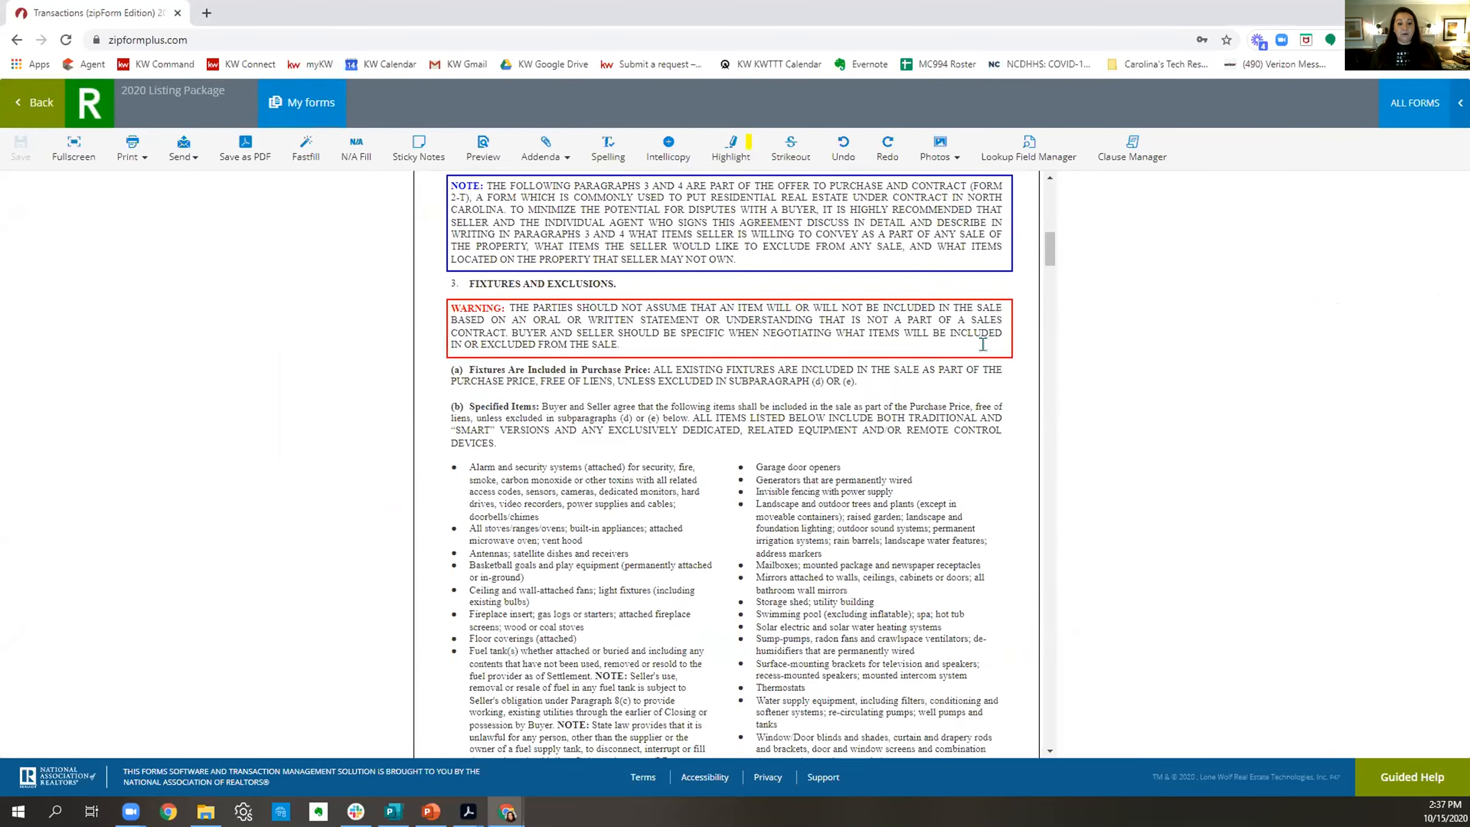
pyautogui.scroll(-20, 982, 344)
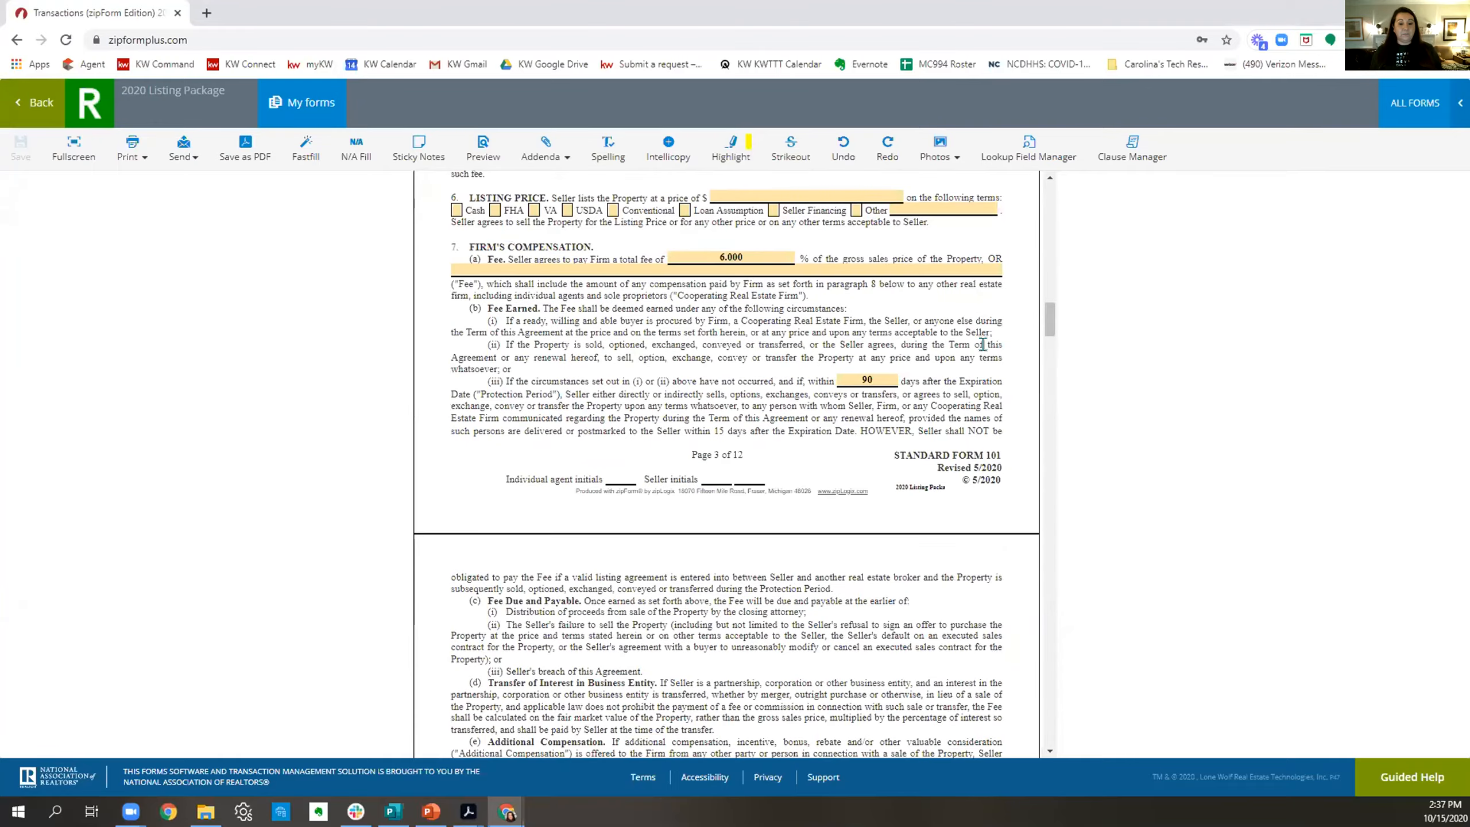
pyautogui.scroll(-20, 982, 344)
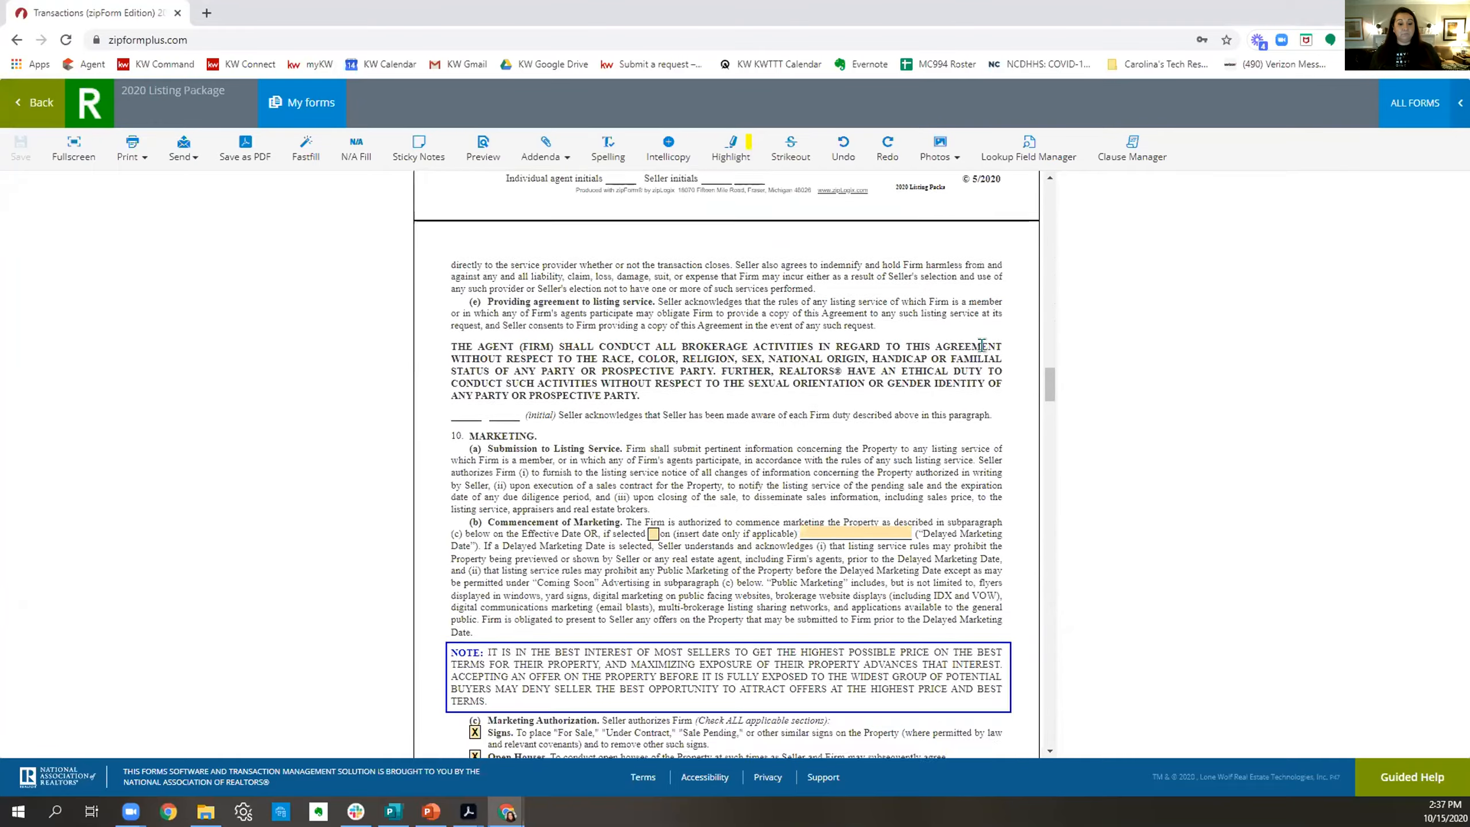
pyautogui.scroll(-20, 986, 356)
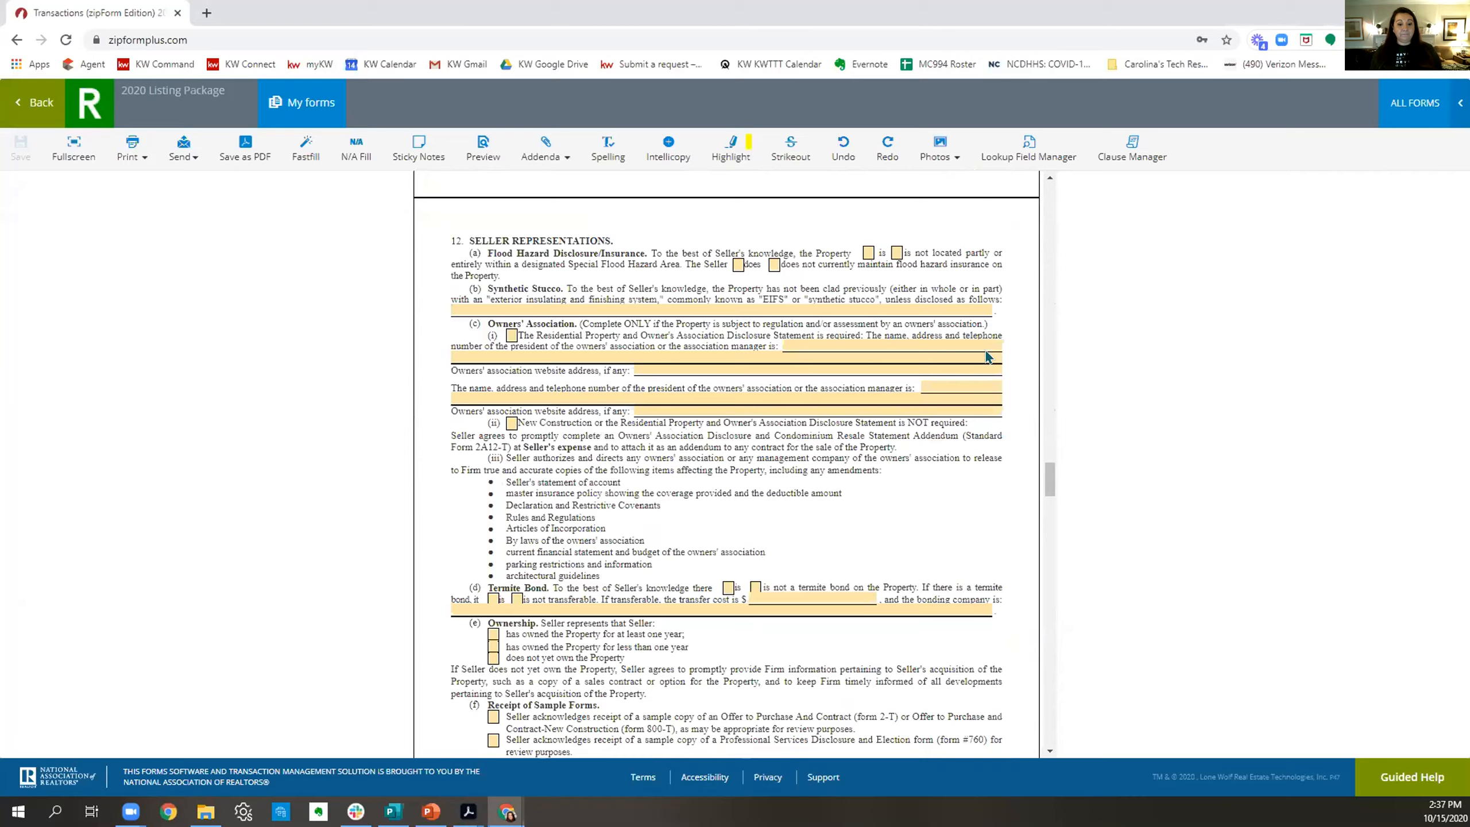
pyautogui.scroll(-20, 987, 356)
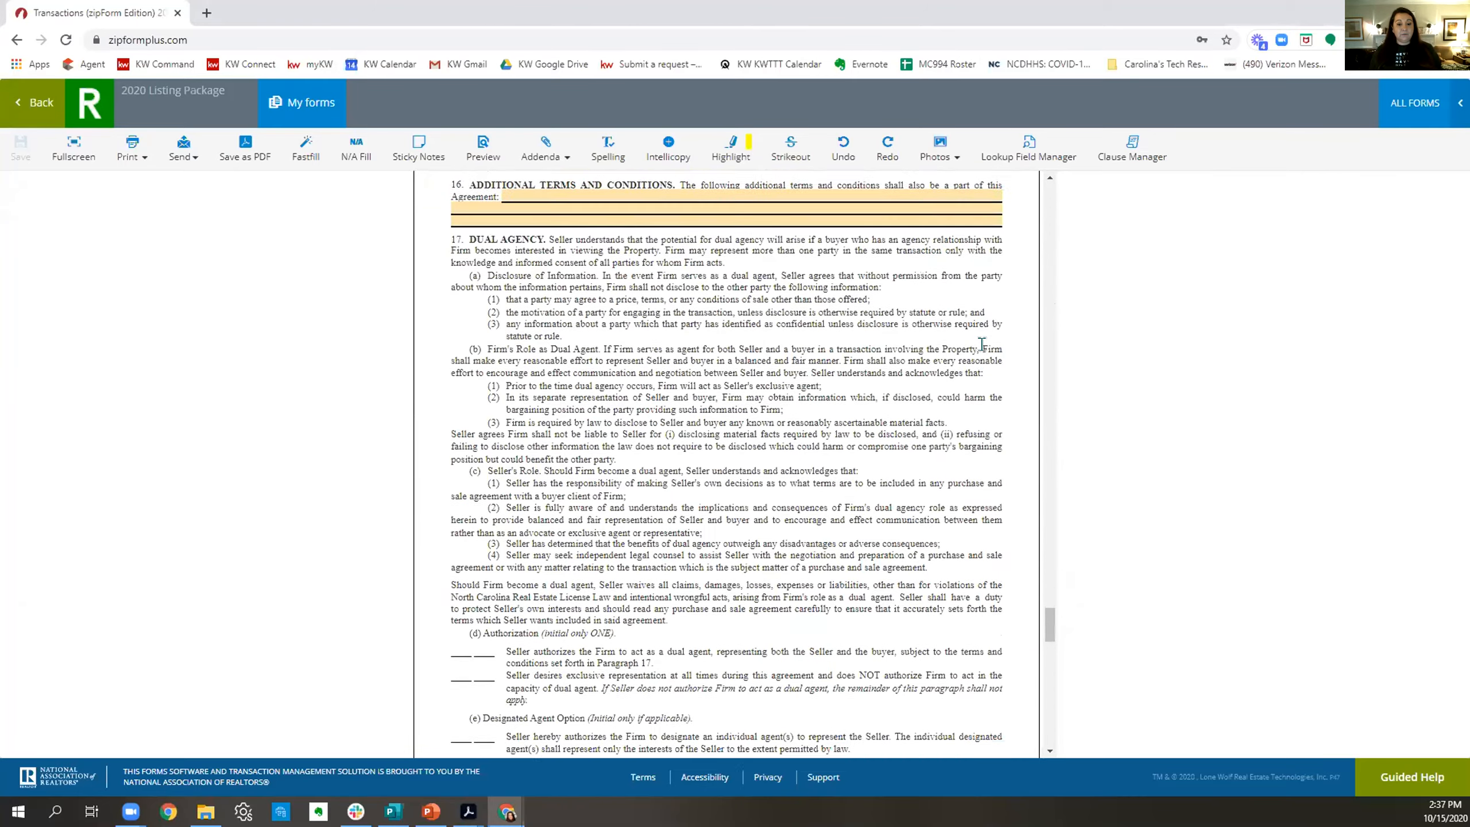
pyautogui.scroll(-2, 982, 344)
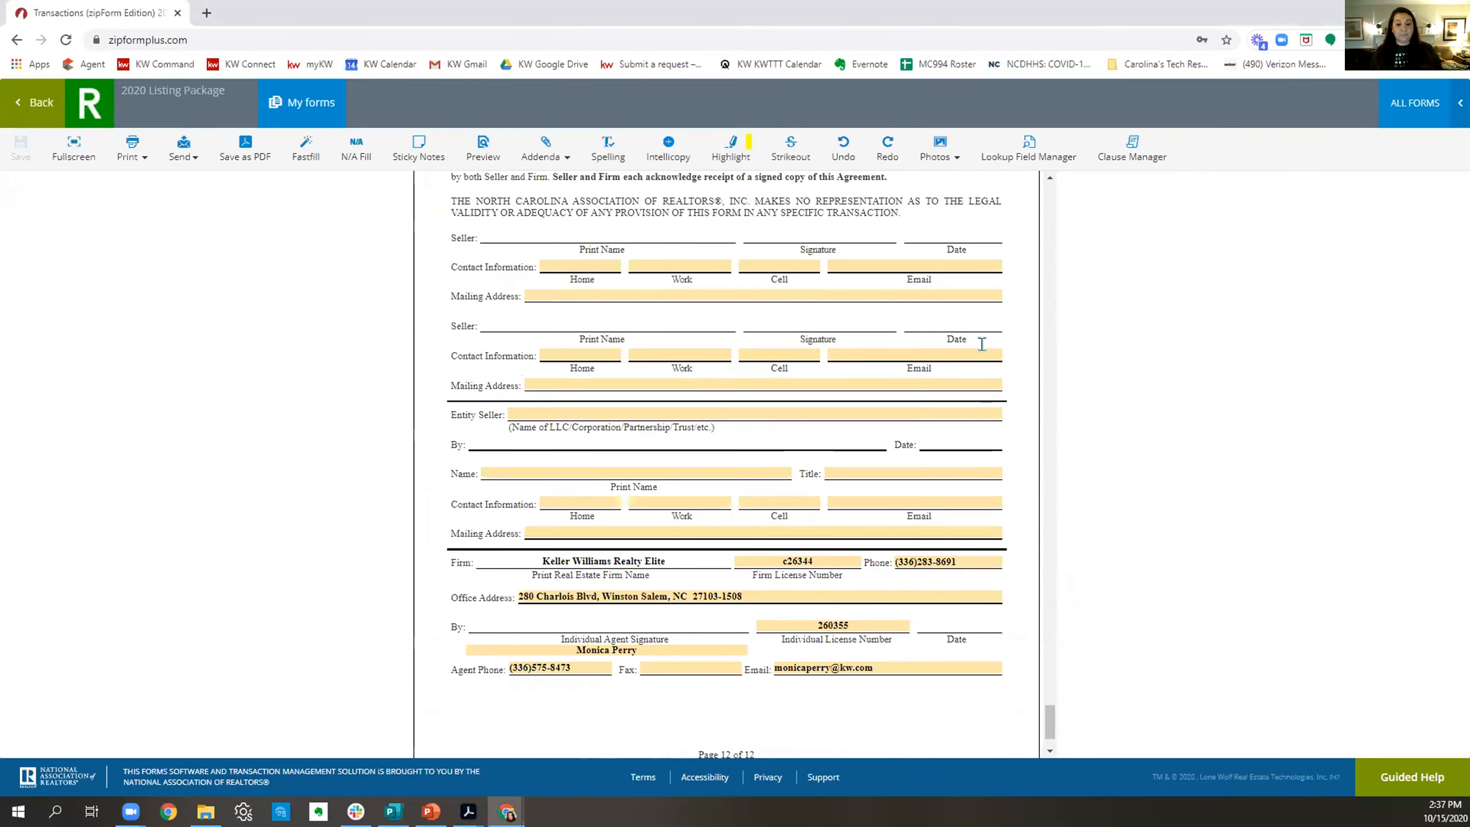
pyautogui.scroll(-2, 982, 344)
pyautogui.scroll(20, 971, 342)
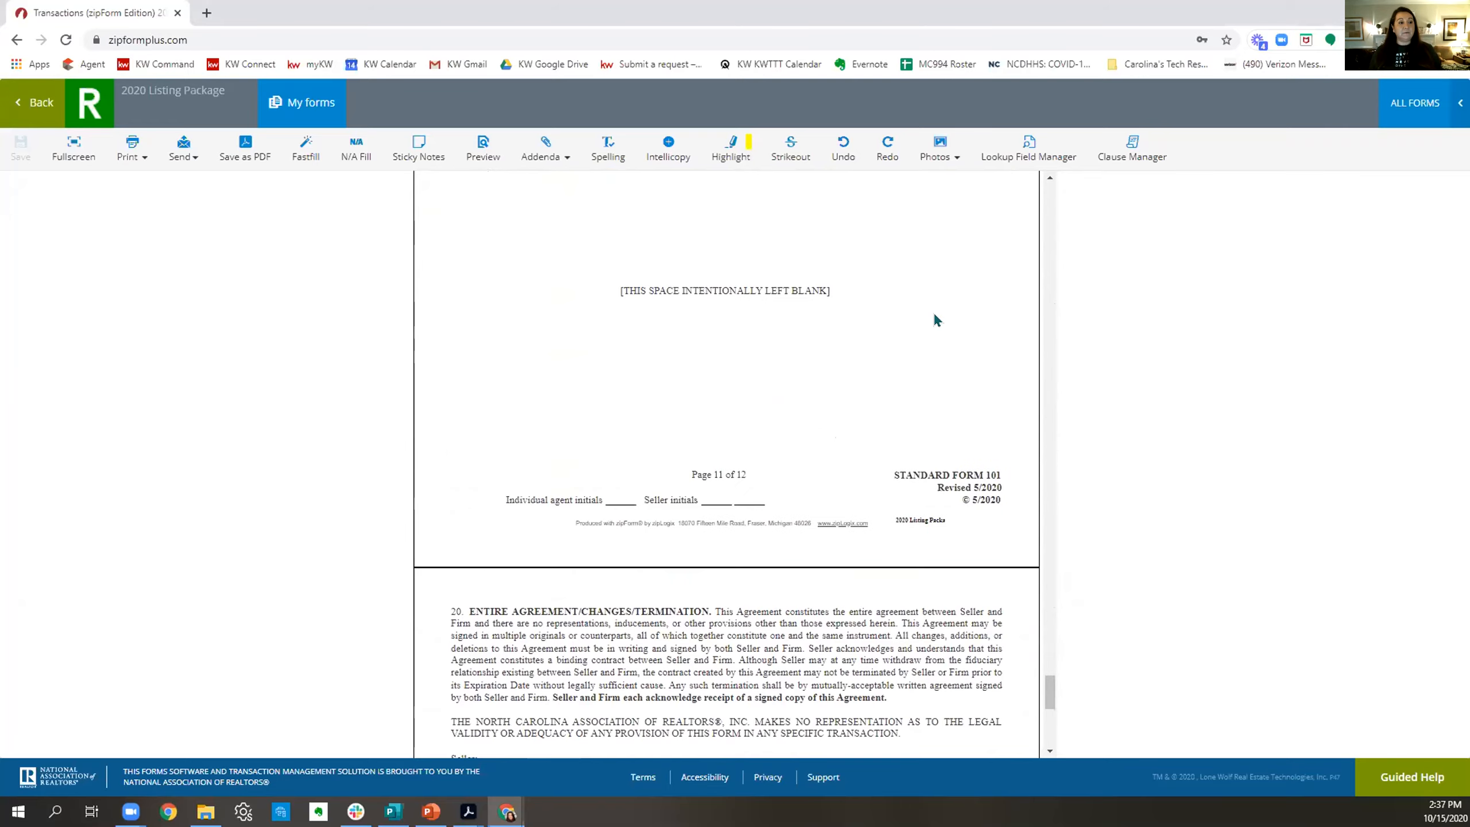
pyautogui.click(34, 102)
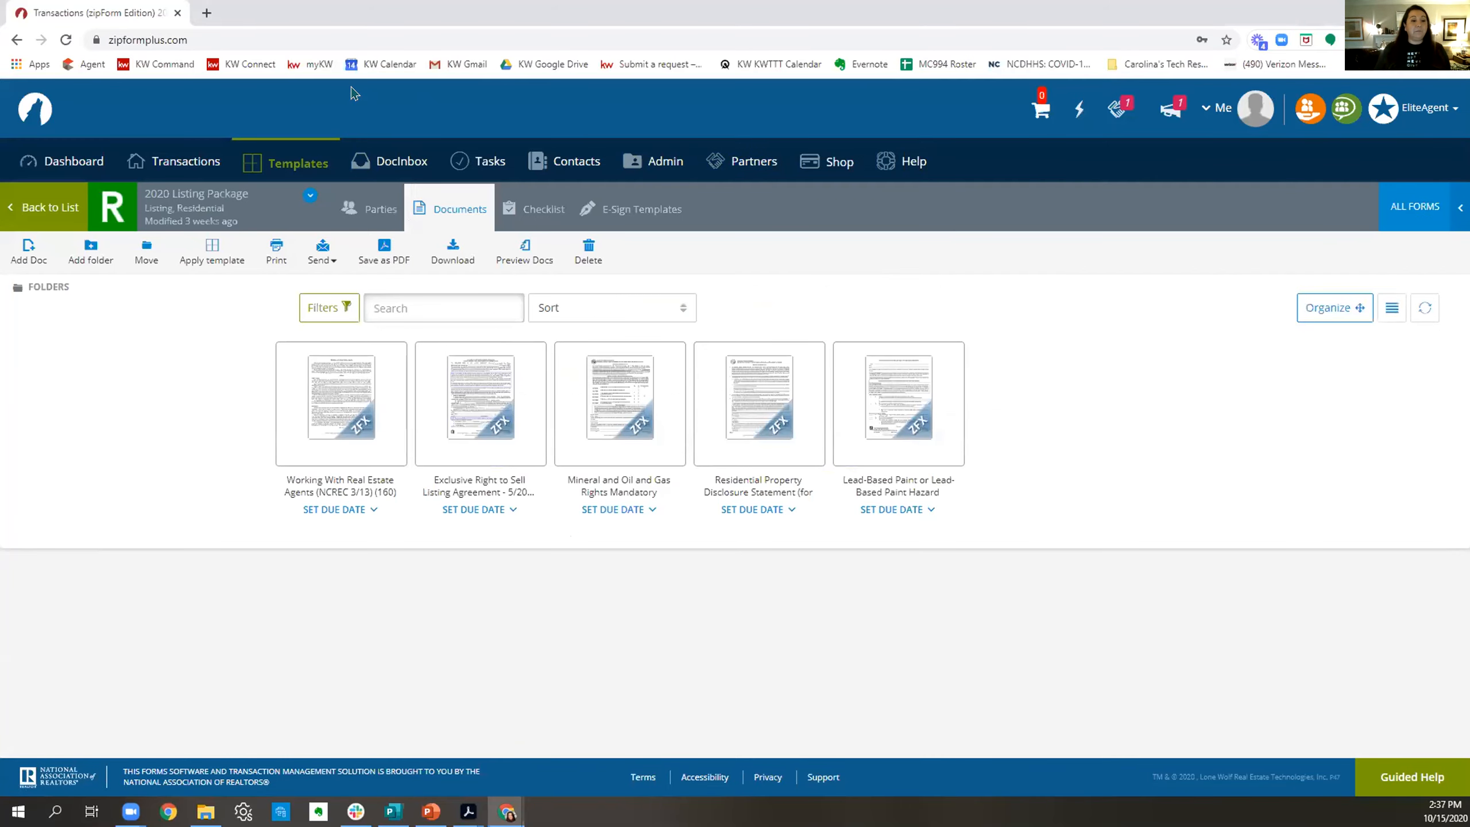
# Start a new listing transaction named after the property address chosen from the suggestions
pyautogui.click(168, 164)
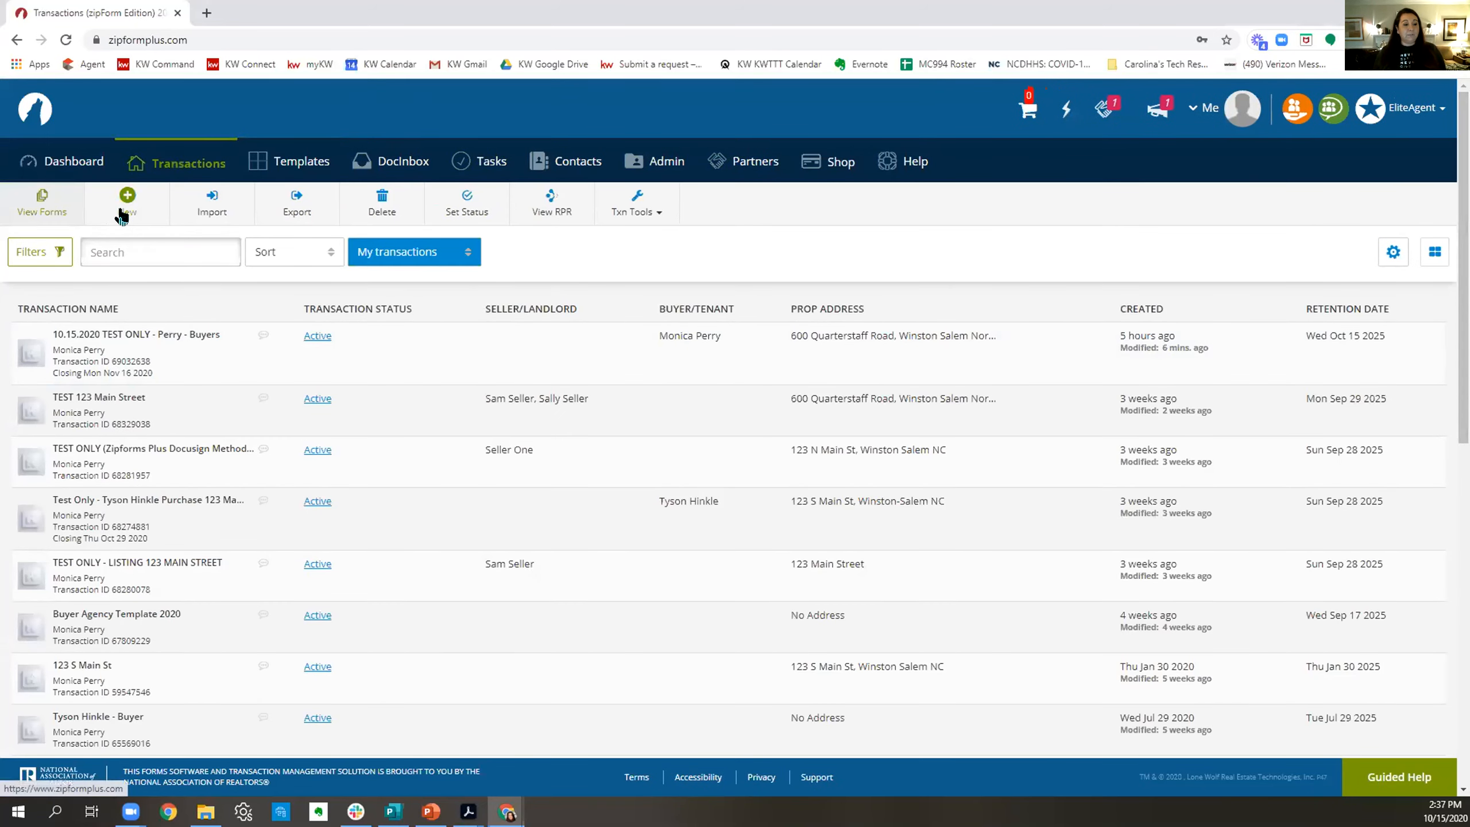
pyautogui.click(127, 204)
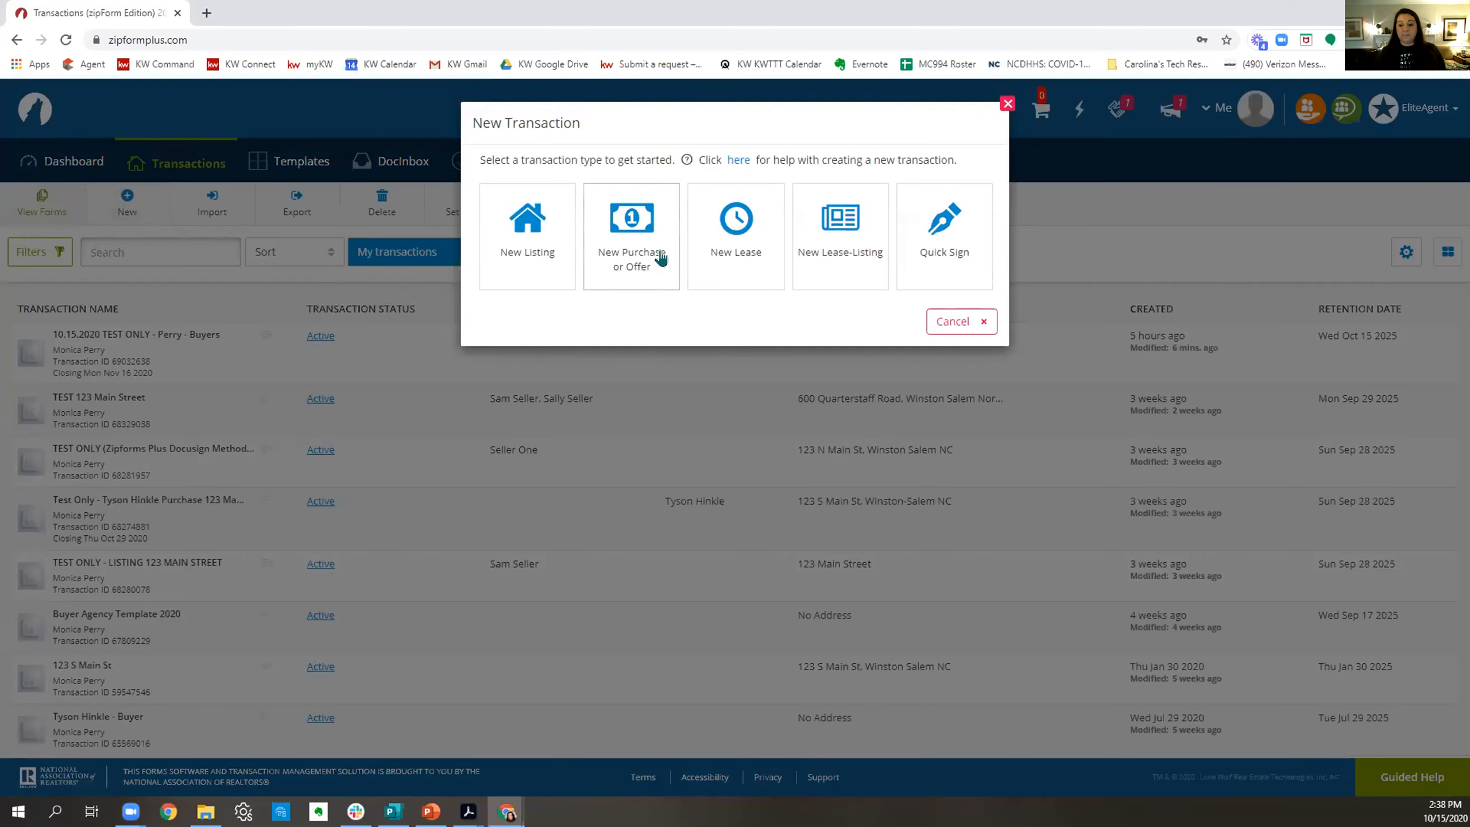
pyautogui.click(523, 243)
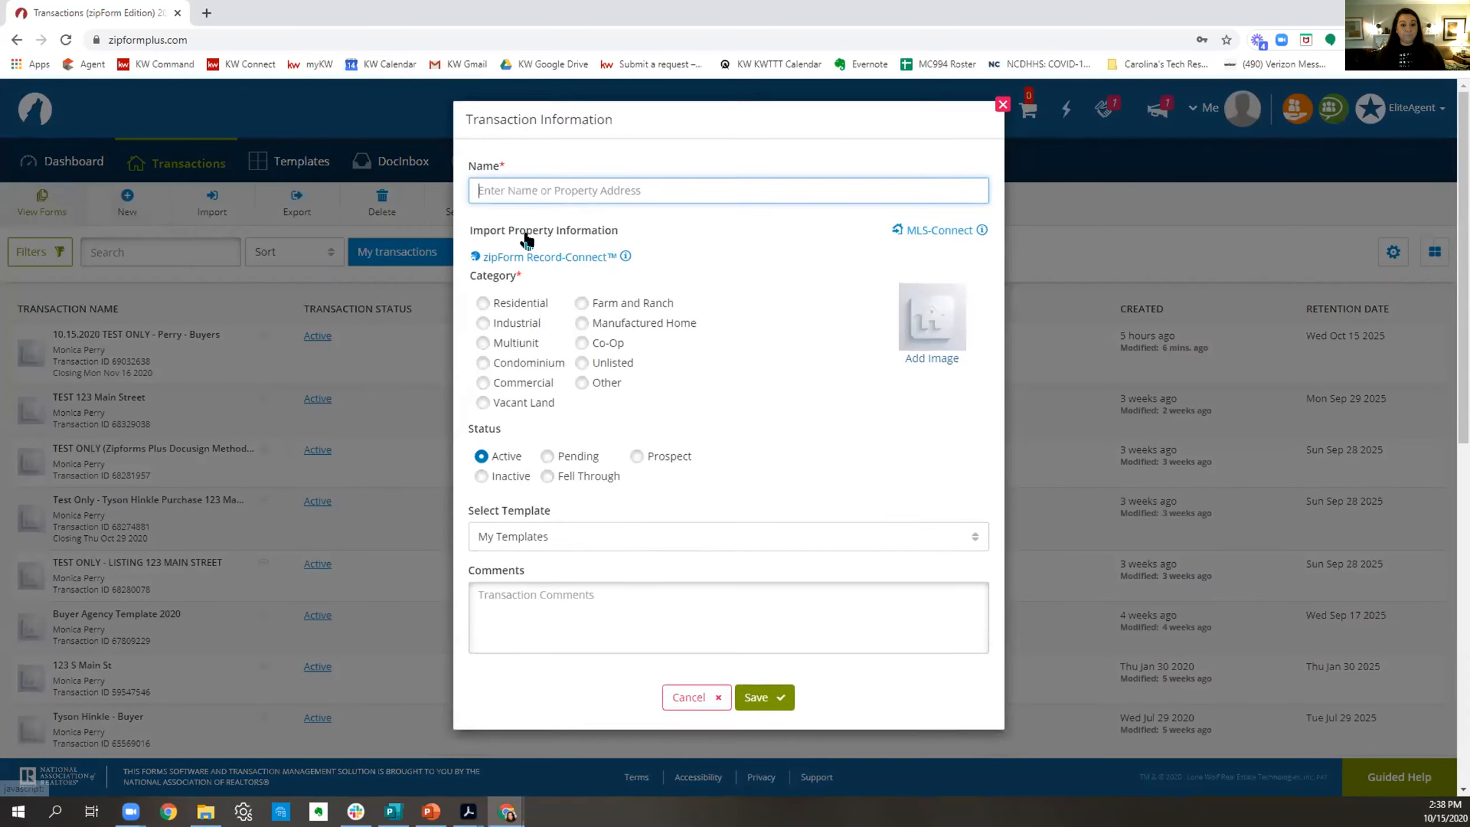
pyautogui.click(527, 186)
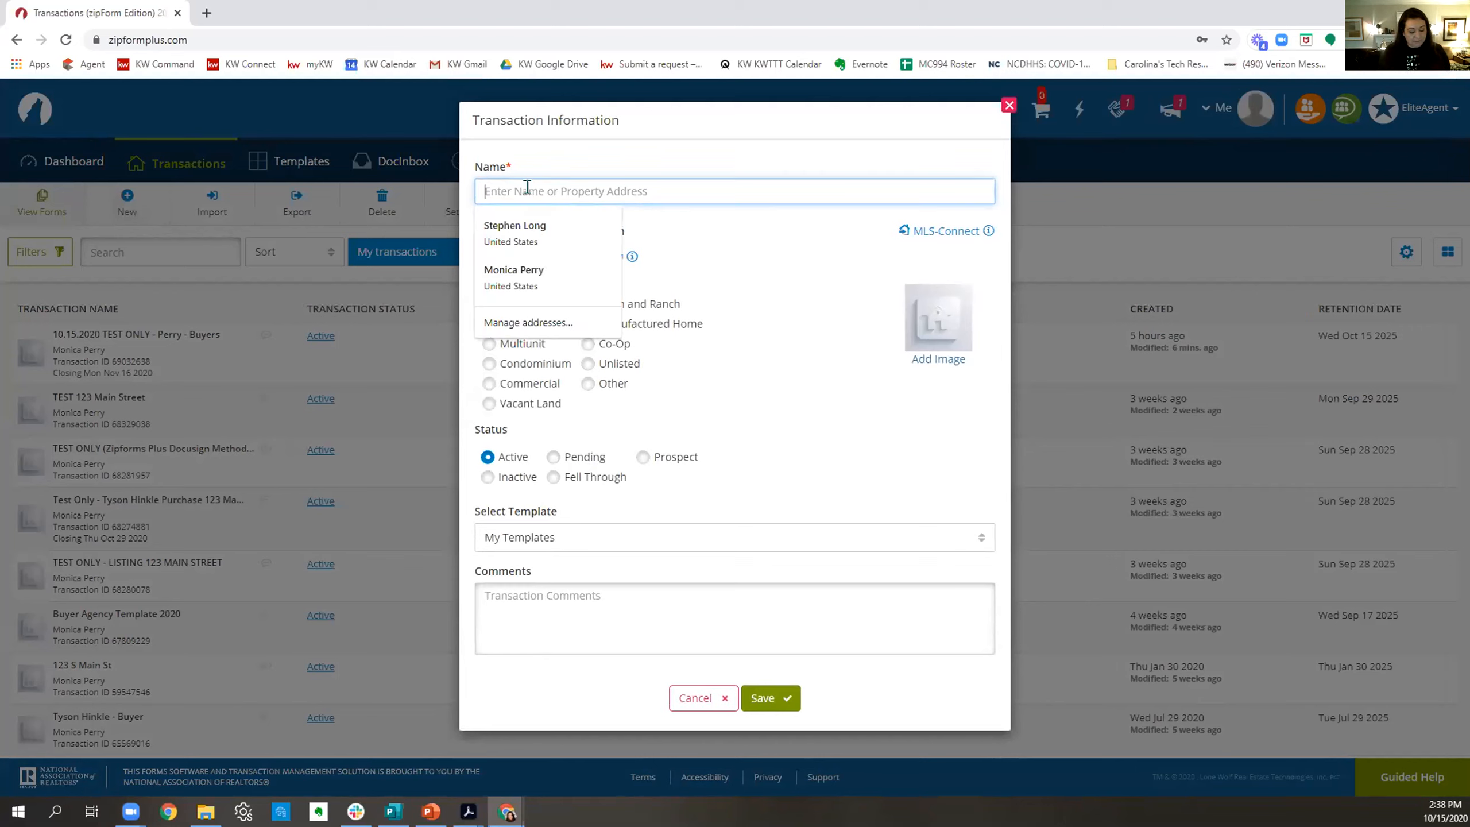
pyautogui.write('Pe')
pyautogui.press('BackSpace')
pyautogui.press('BackSpace')
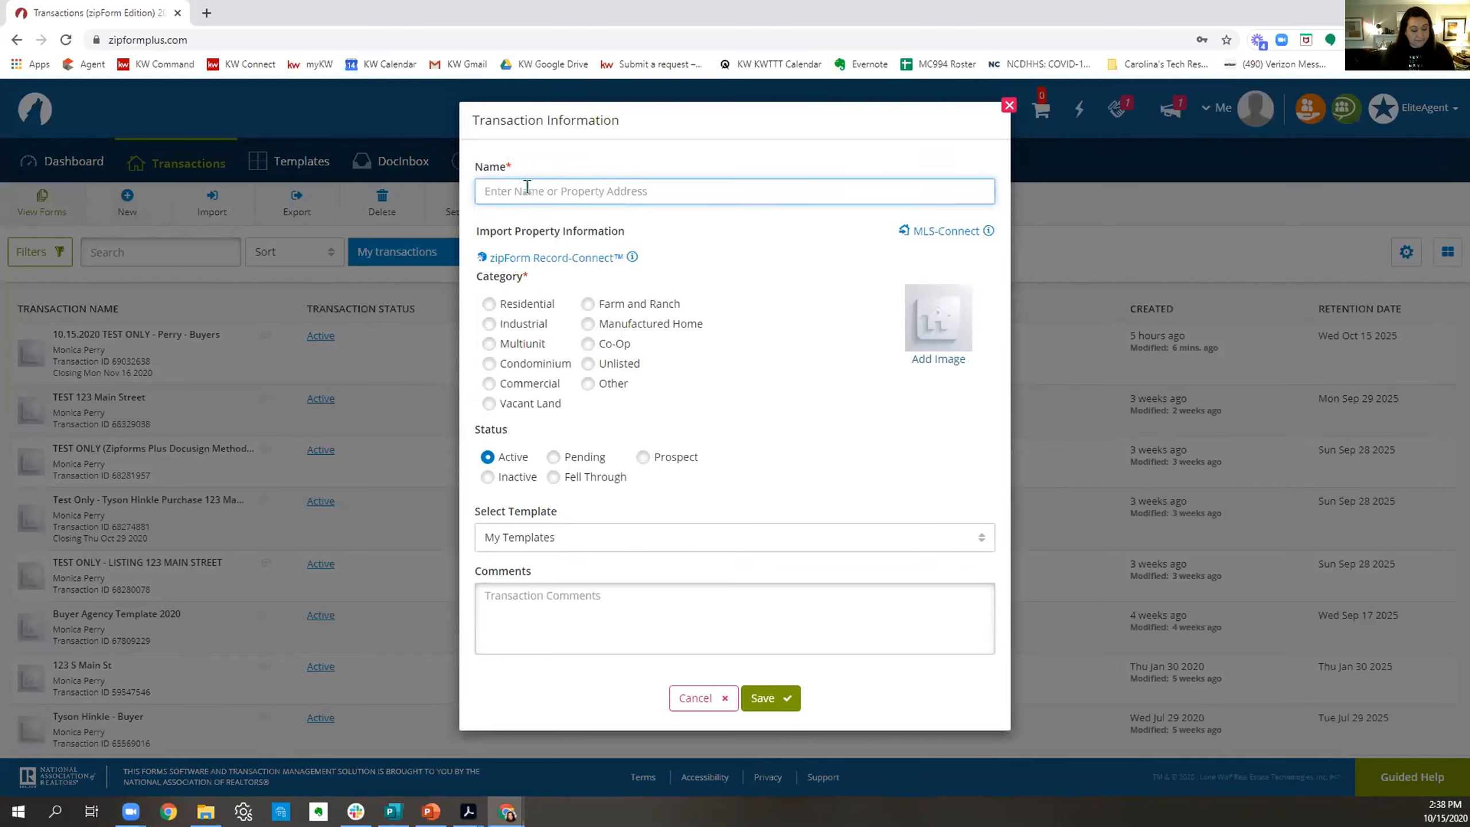
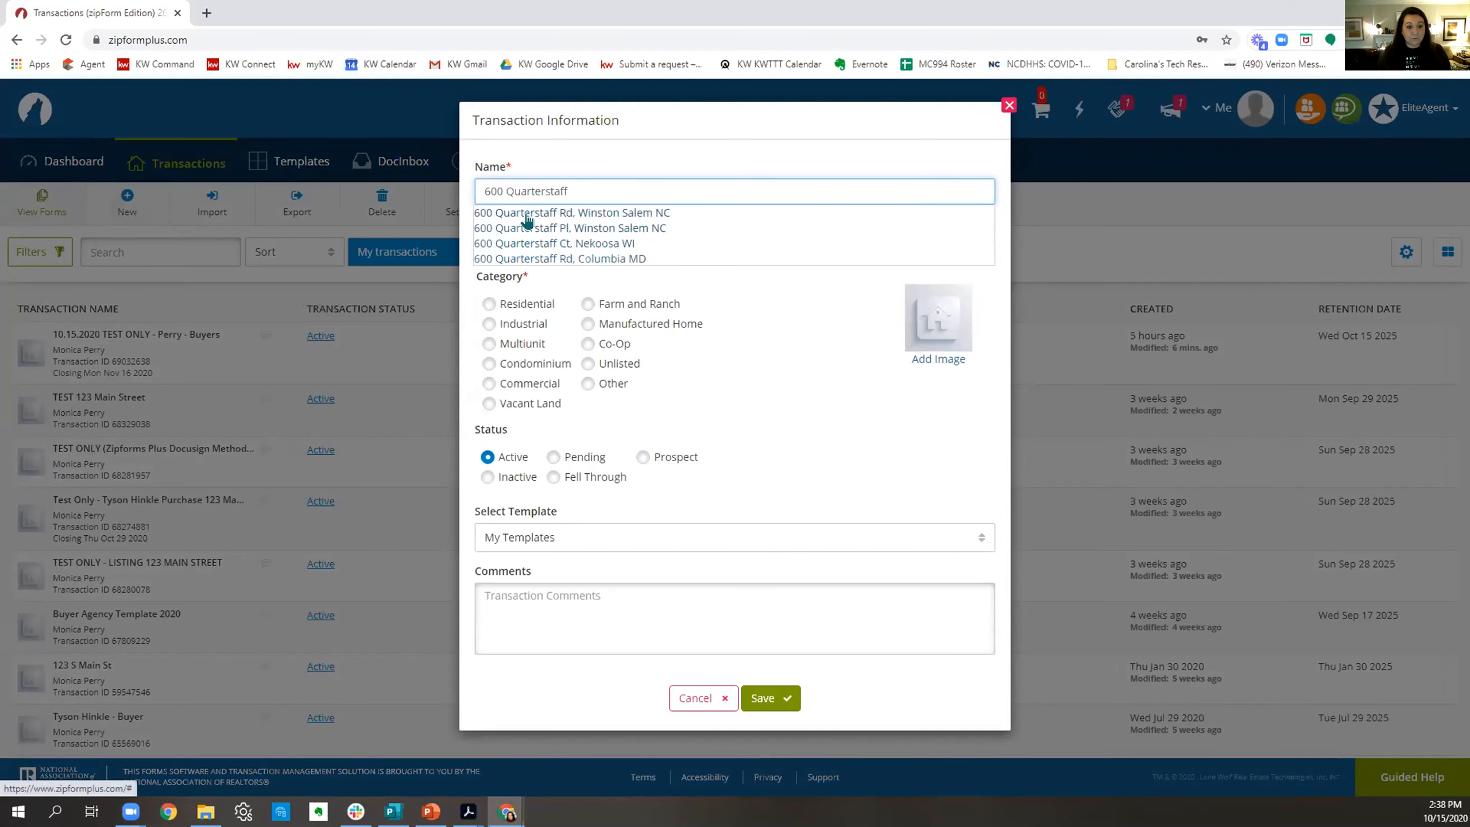
pyautogui.click(521, 213)
# Prefix the transaction name with '10.15.2020' and 'TEST ONLY -'
pyautogui.click(471, 188)
pyautogui.write('TETS')
pyautogui.press('BackSpace')
pyautogui.press('BackSpace')
pyautogui.press('BackSpace')
pyautogui.write('ST ONLY -')
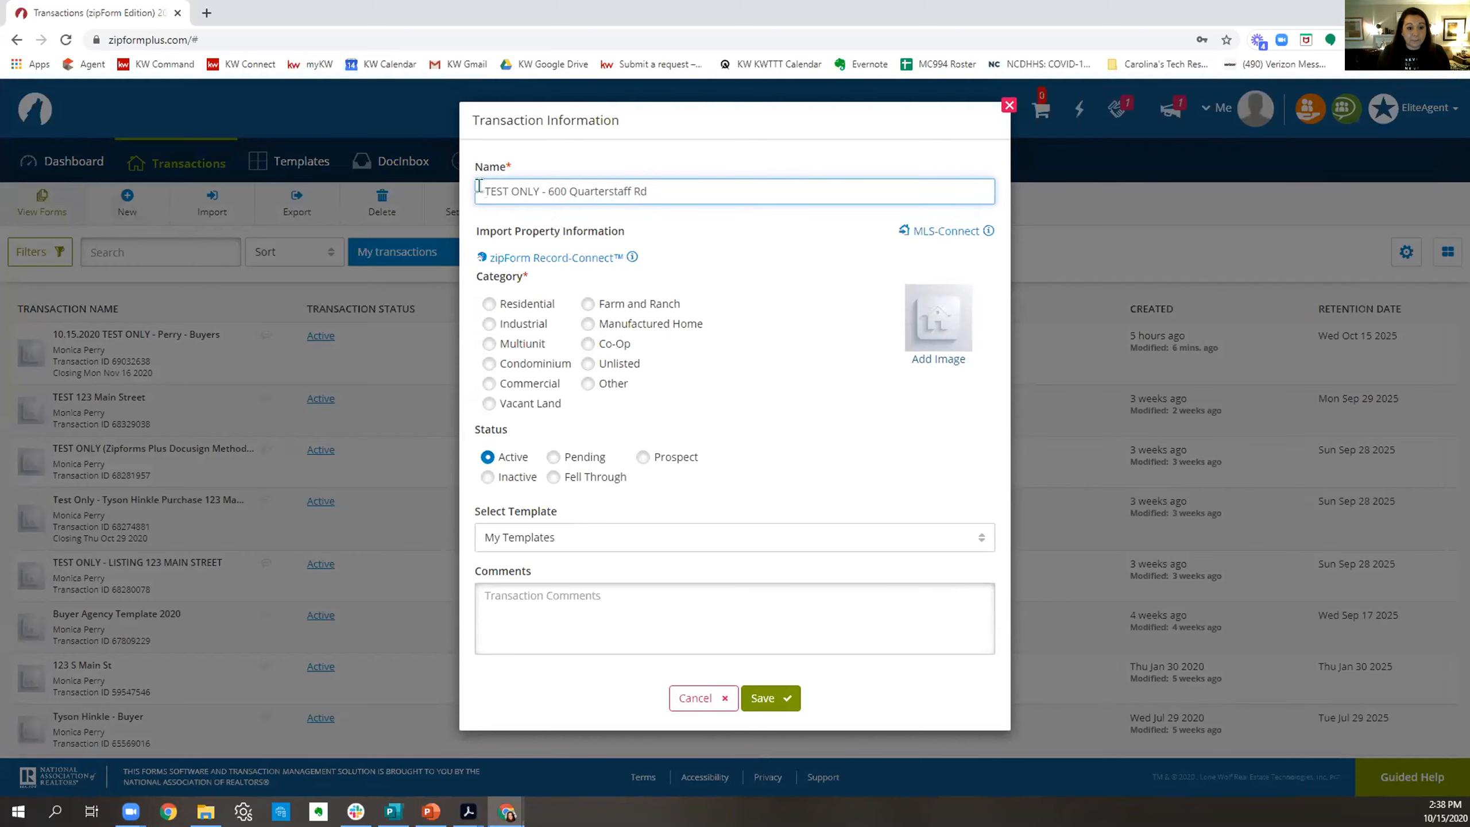
pyautogui.press('Home')
pyautogui.write('10.15.2')
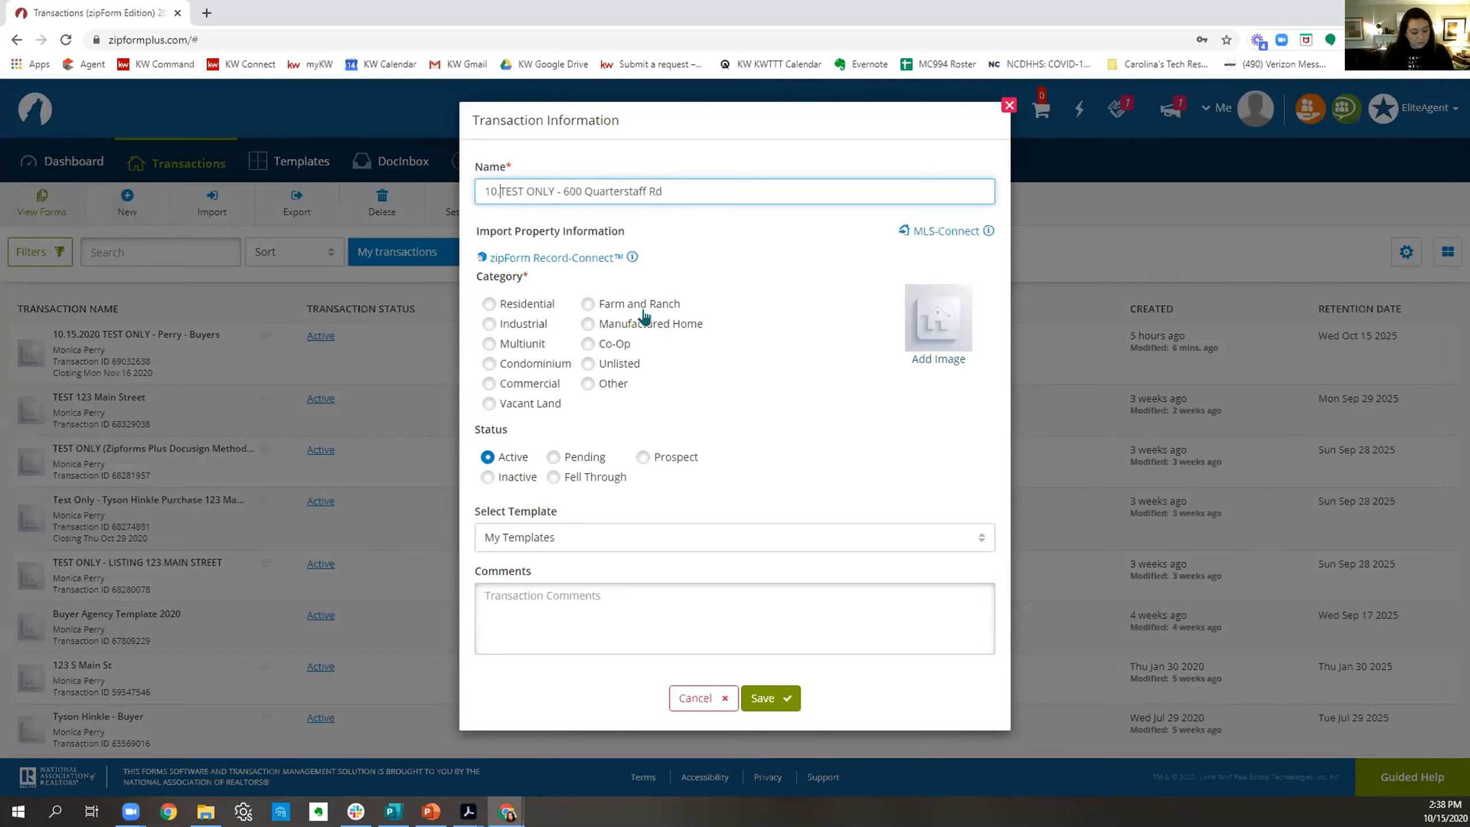
pyautogui.write('020')
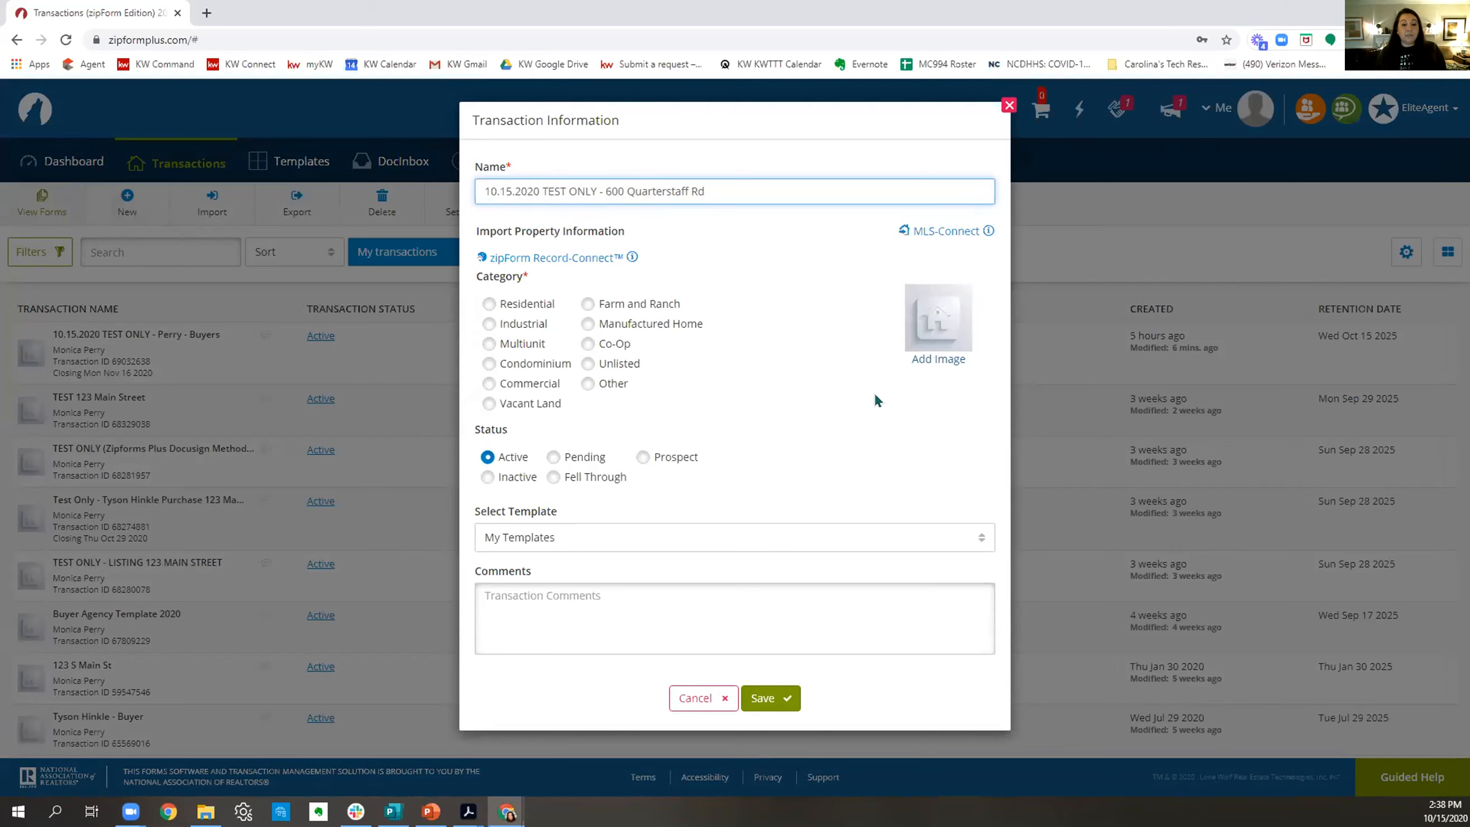
pyautogui.click(750, 187)
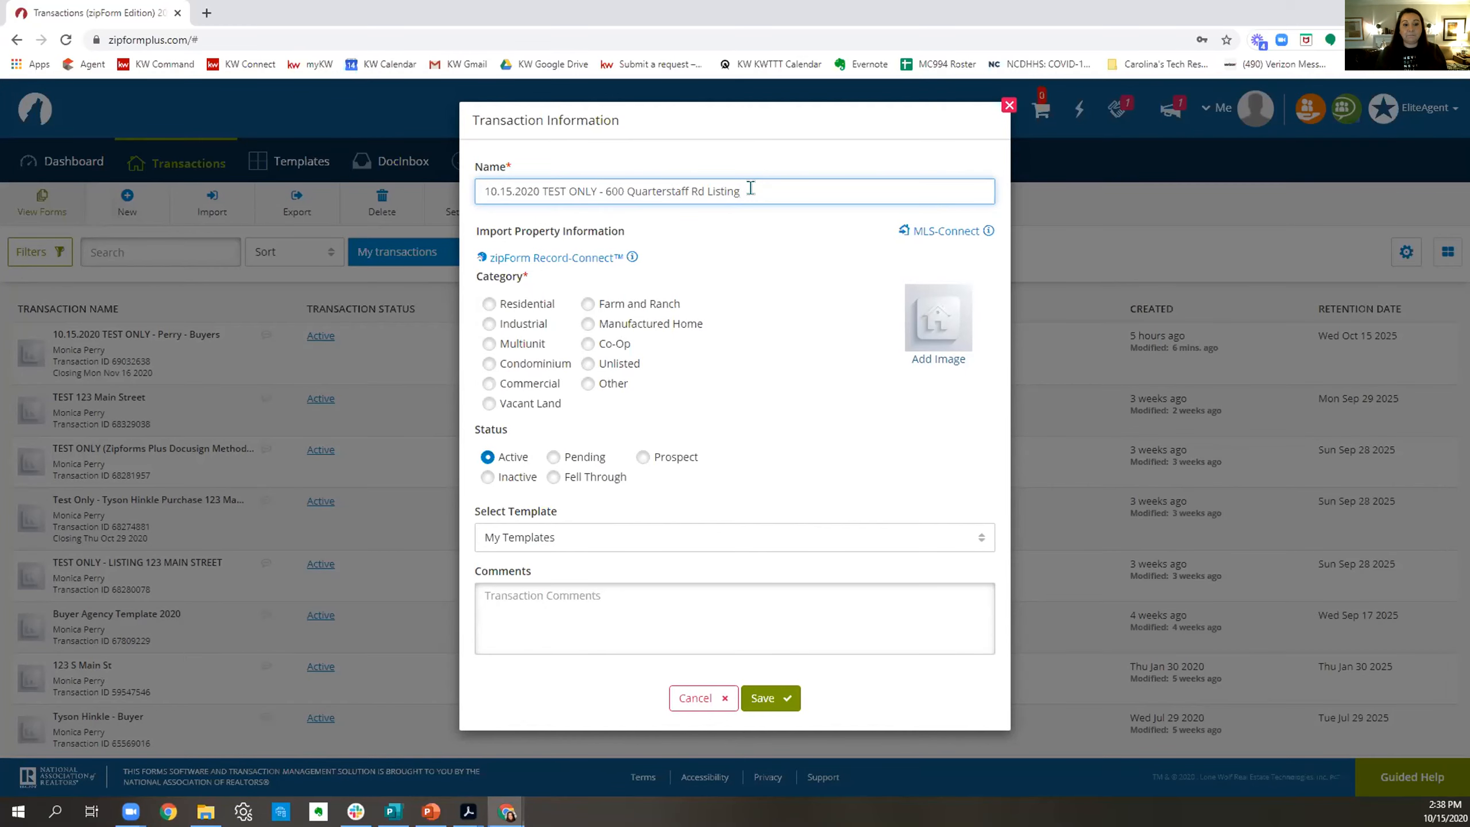
# Set the category to Residential, apply the Personal - 2020 Listing Package template, and save
pyautogui.click(488, 303)
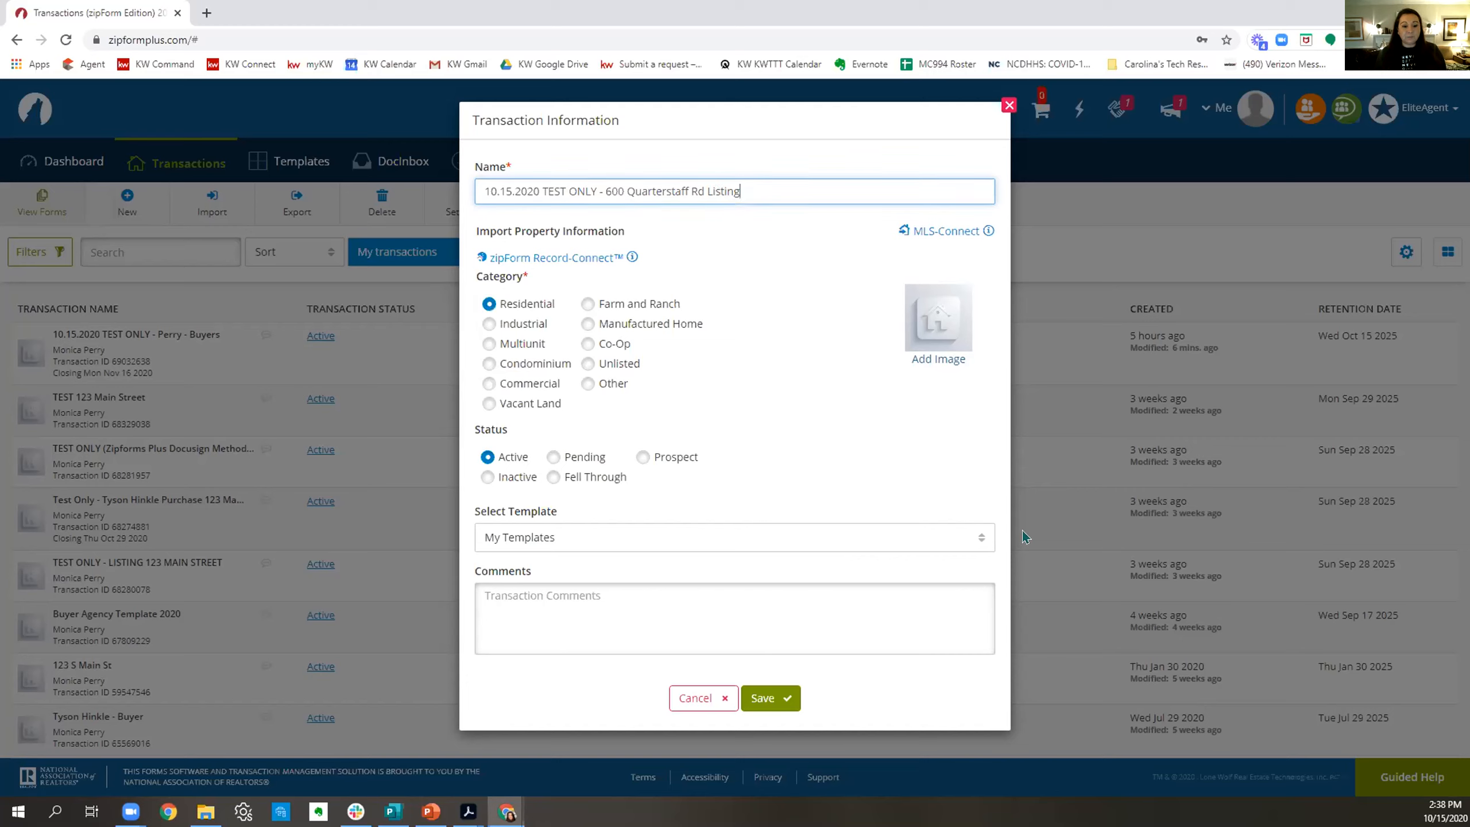
pyautogui.click(577, 544)
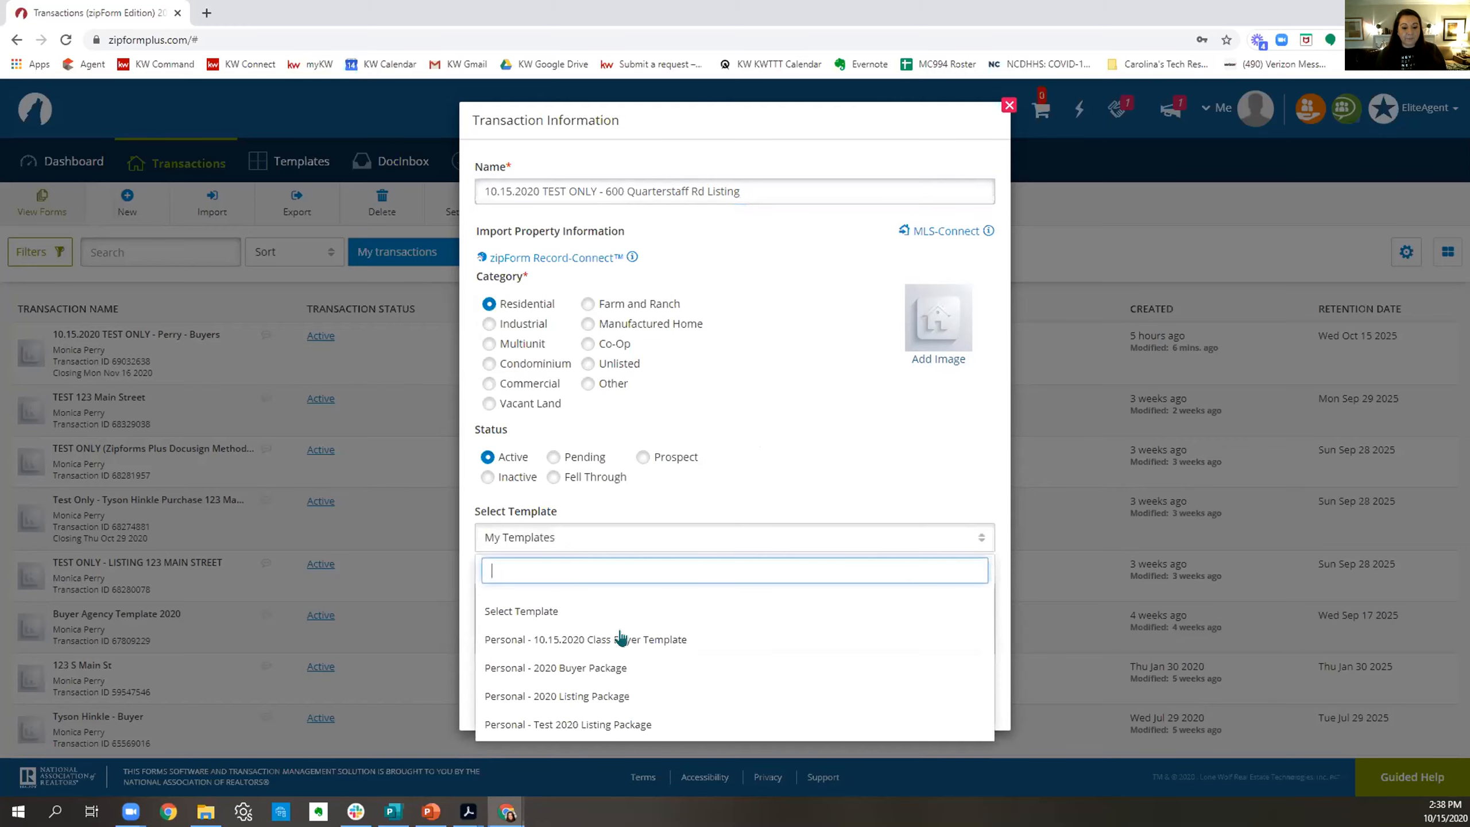
pyautogui.click(573, 696)
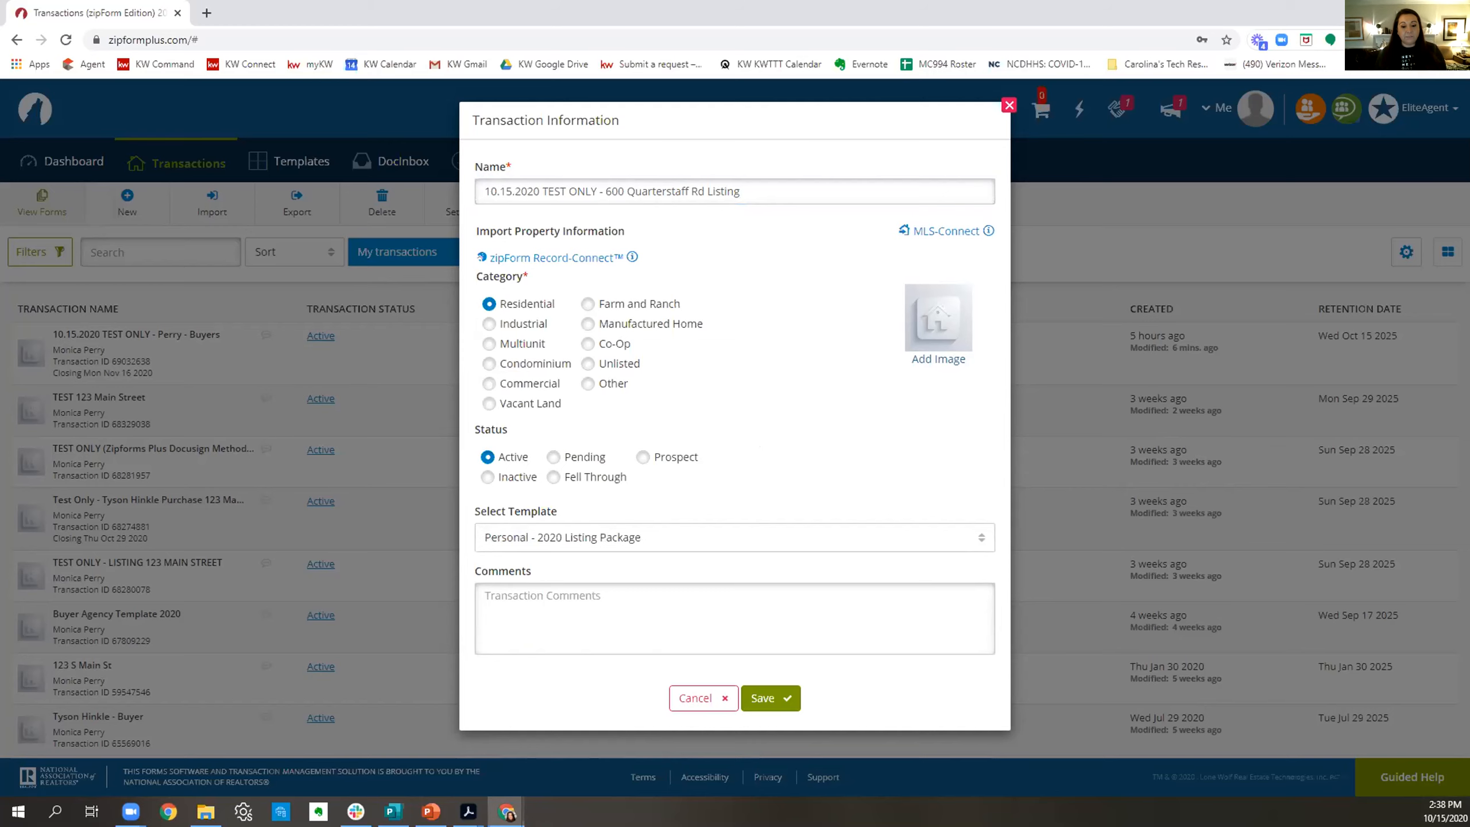
pyautogui.click(768, 697)
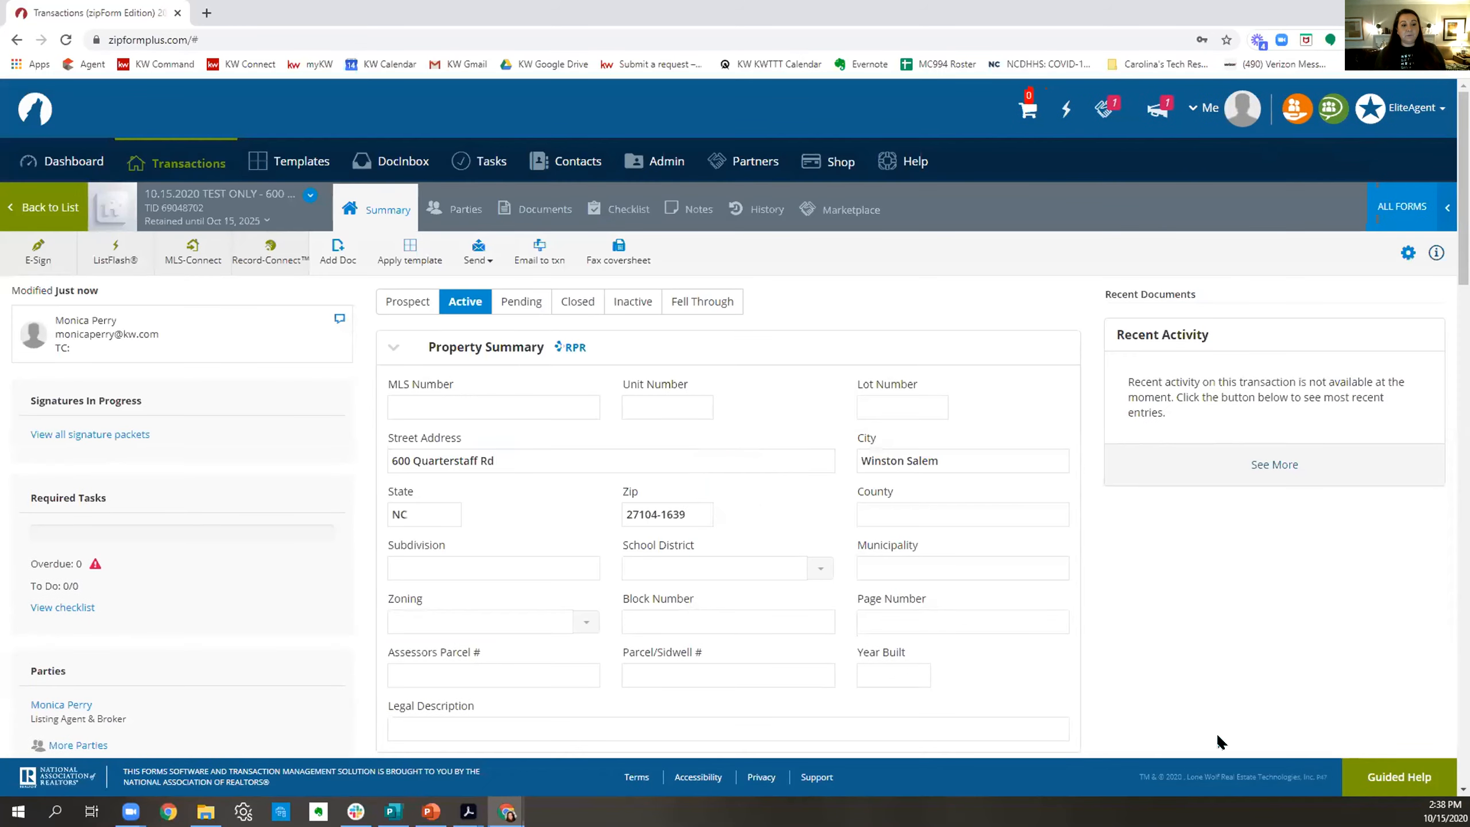
# Open the Working with Real Estate Agents form from the transaction's Documents tab
pyautogui.scroll(-6, 763, 478)
pyautogui.scroll(6, 795, 482)
pyautogui.click(532, 209)
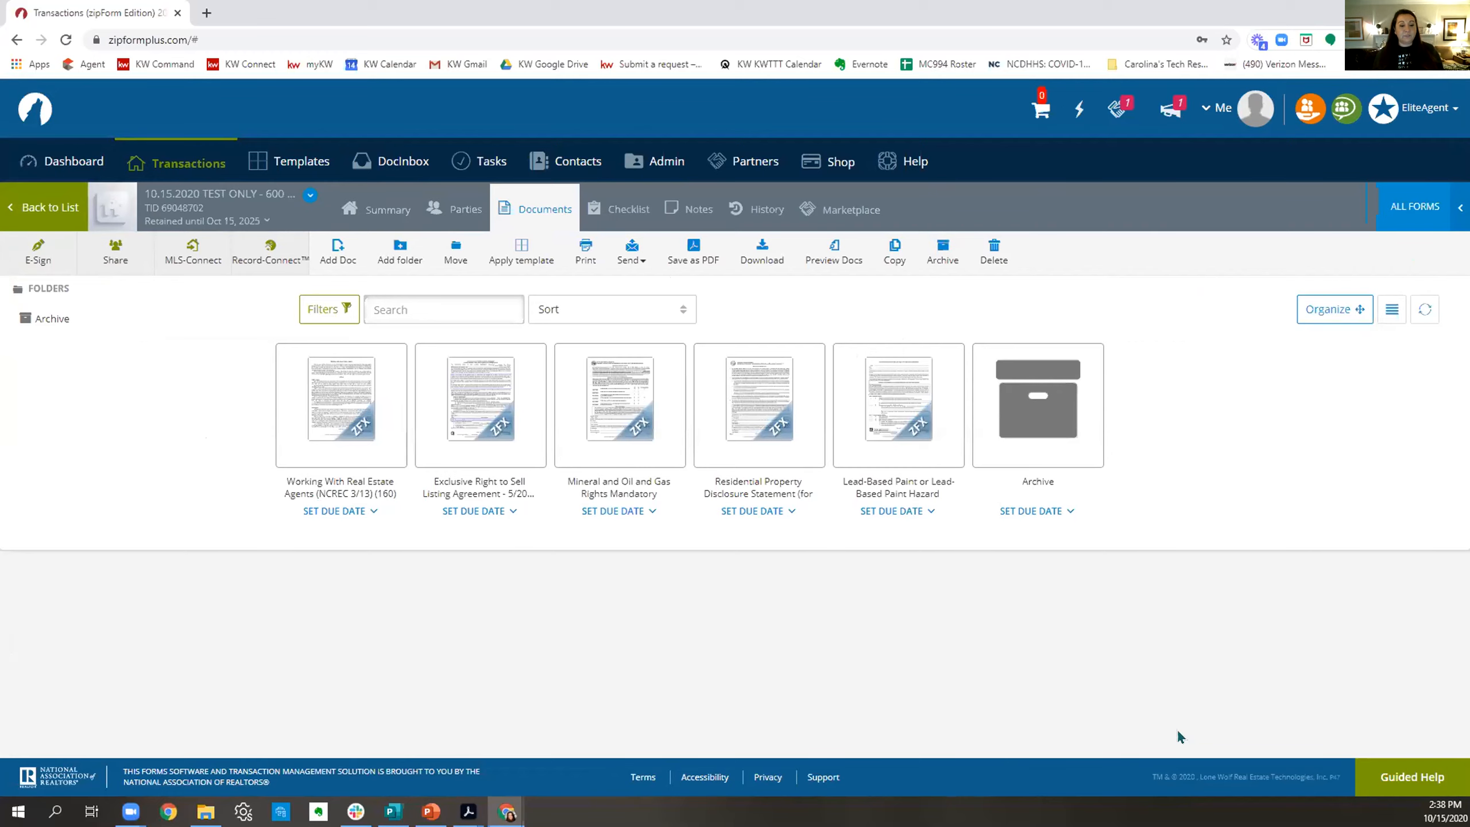
pyautogui.click(327, 389)
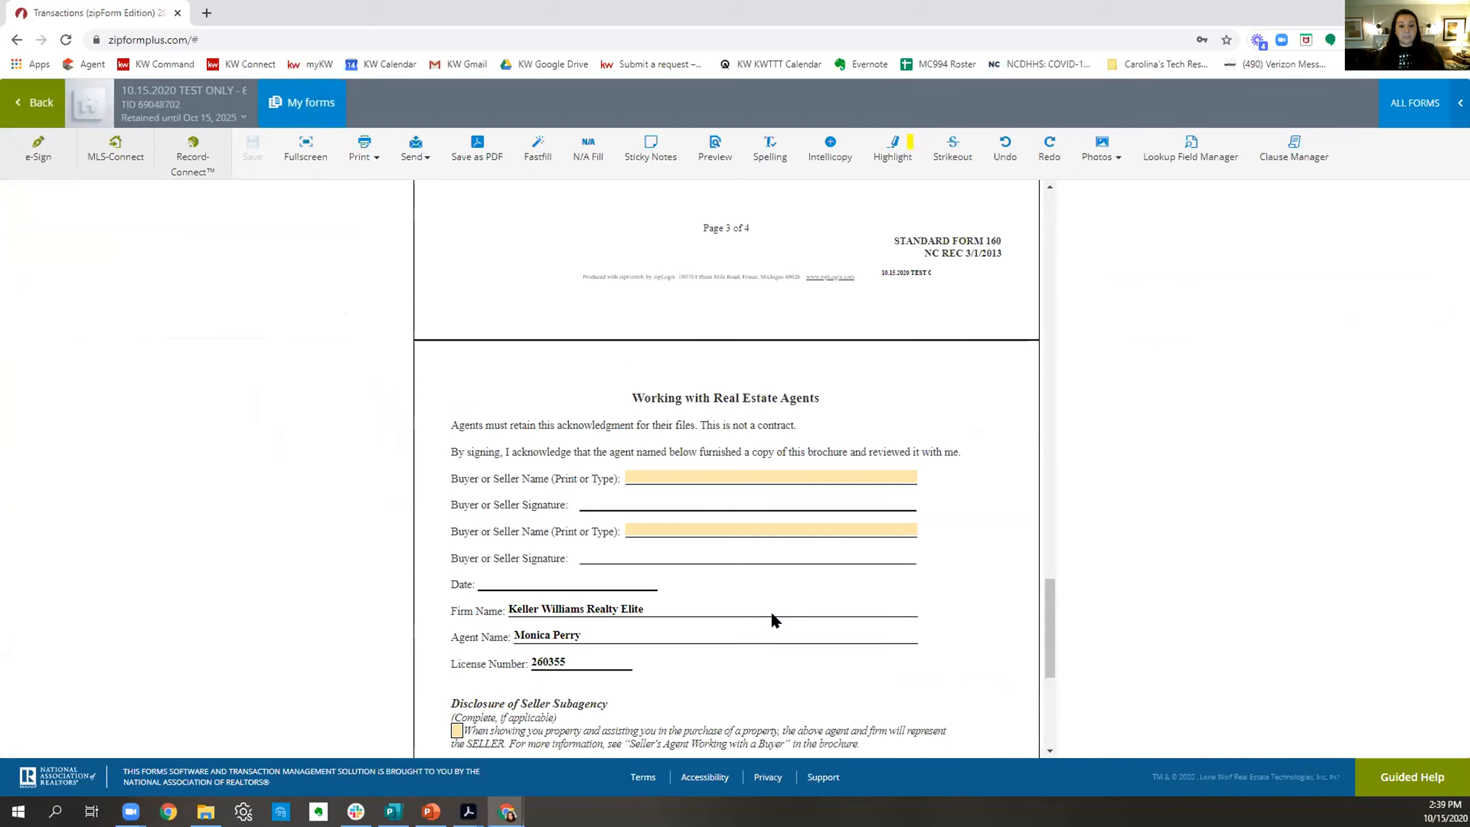
# Set the agent's date on the form to October 15, 2020
pyautogui.scroll(-8, 764, 518)
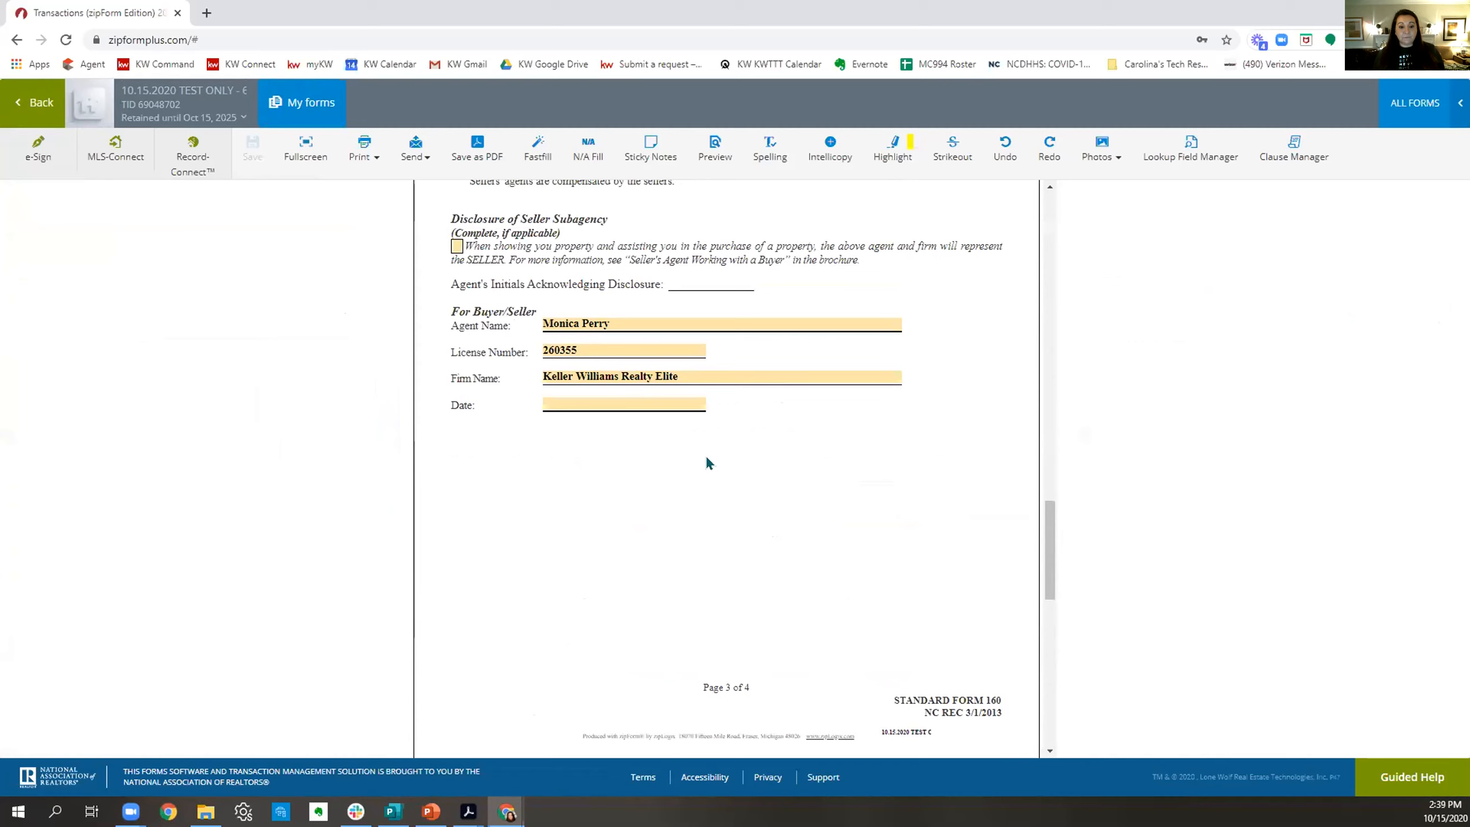
pyautogui.click(656, 396)
pyautogui.click(657, 302)
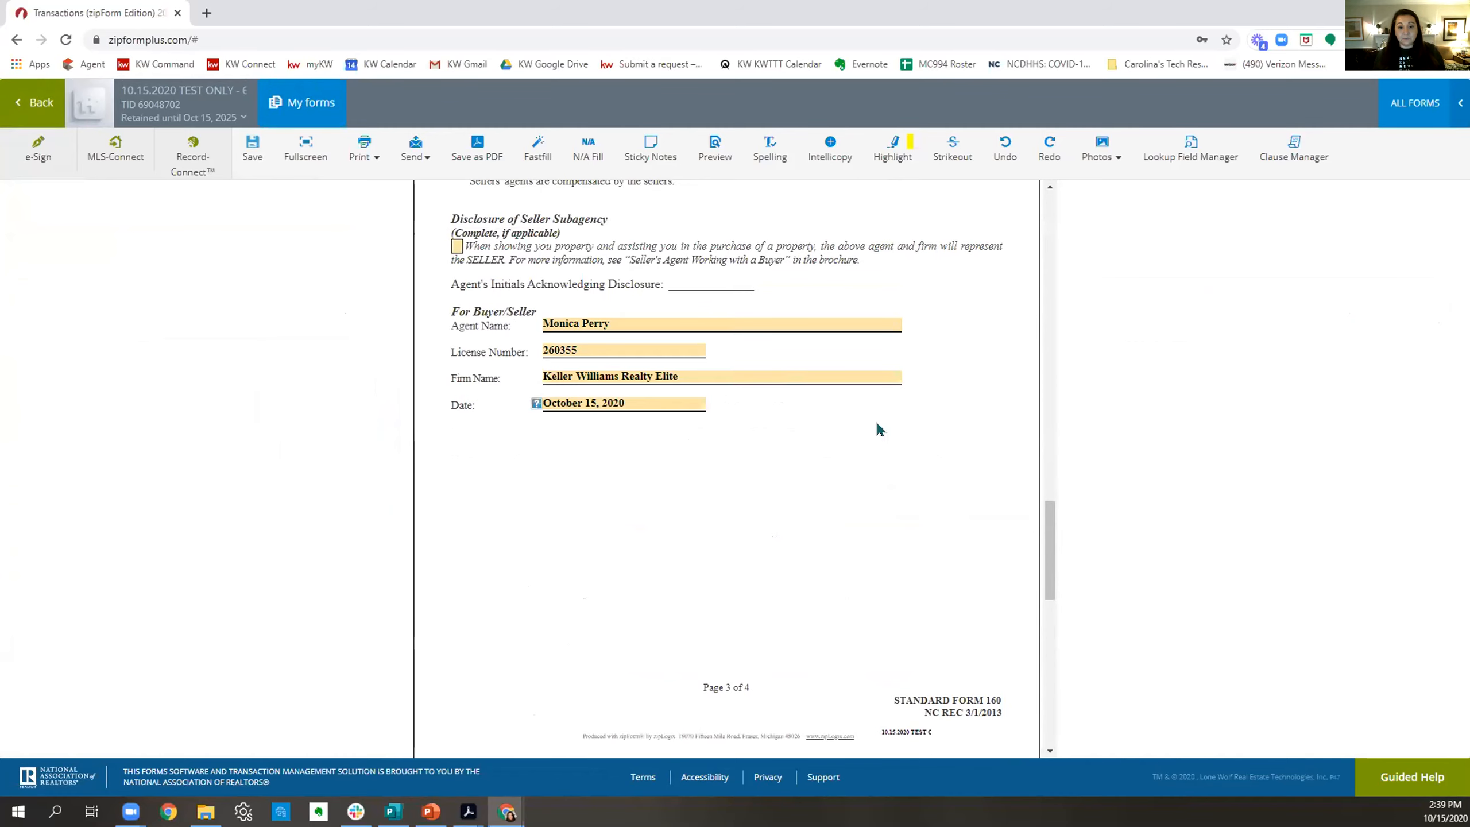
pyautogui.scroll(-8, 846, 457)
# Fill in both seller names, then save the form and return to the document list
pyautogui.click(848, 479)
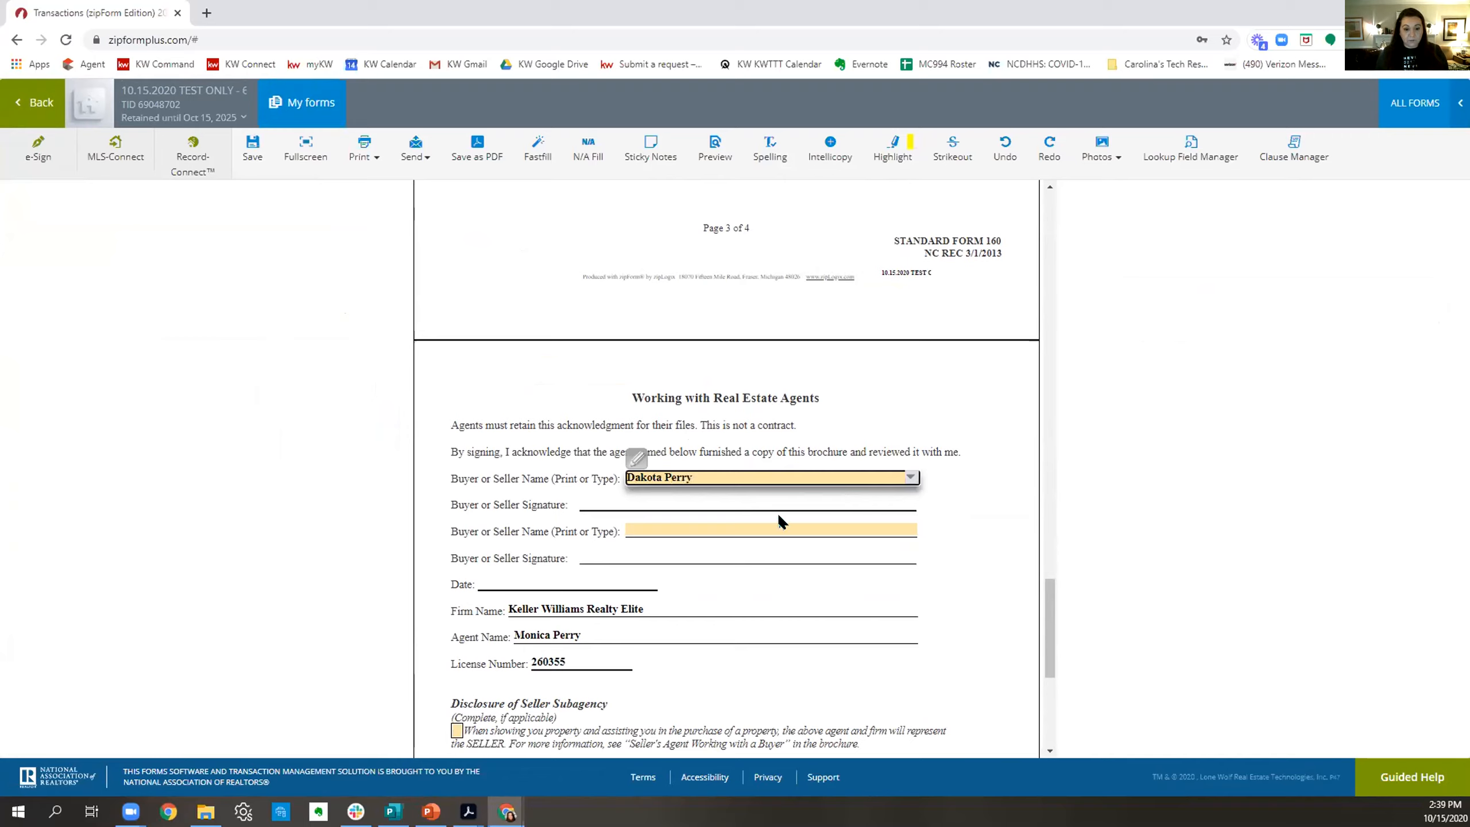
pyautogui.press('Tab')
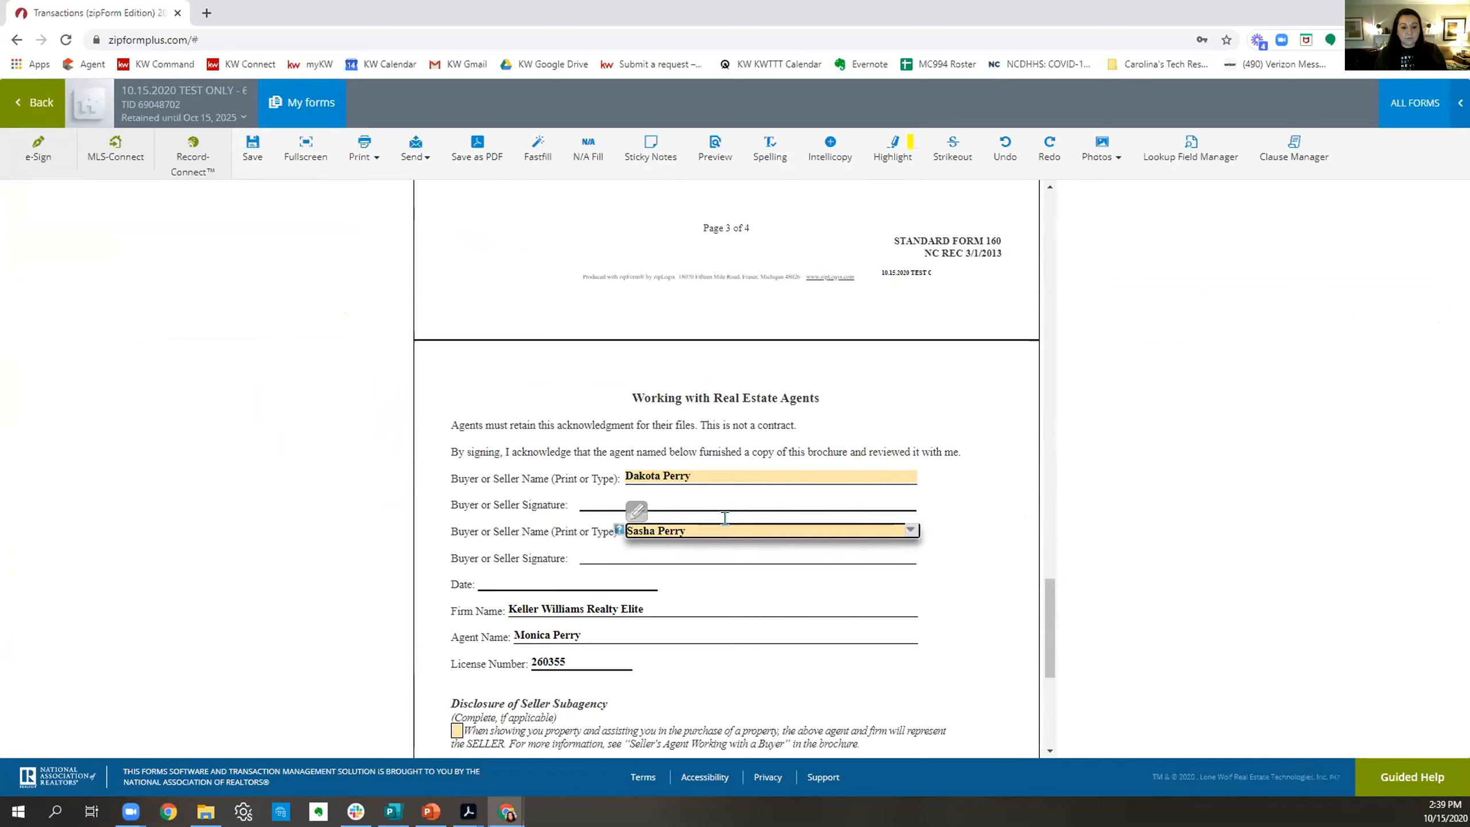
pyautogui.scroll(-5, 724, 518)
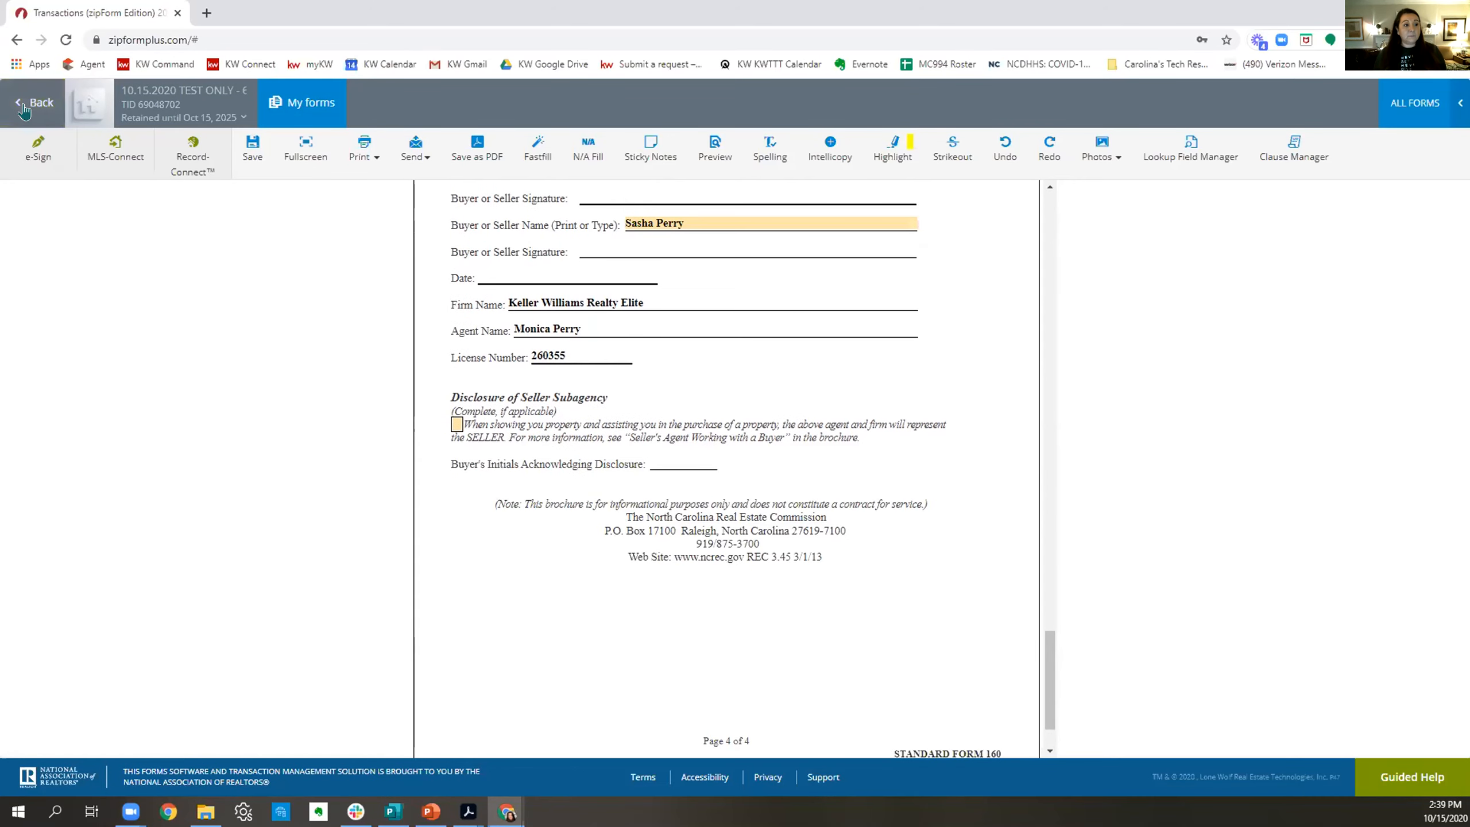
pyautogui.click(23, 111)
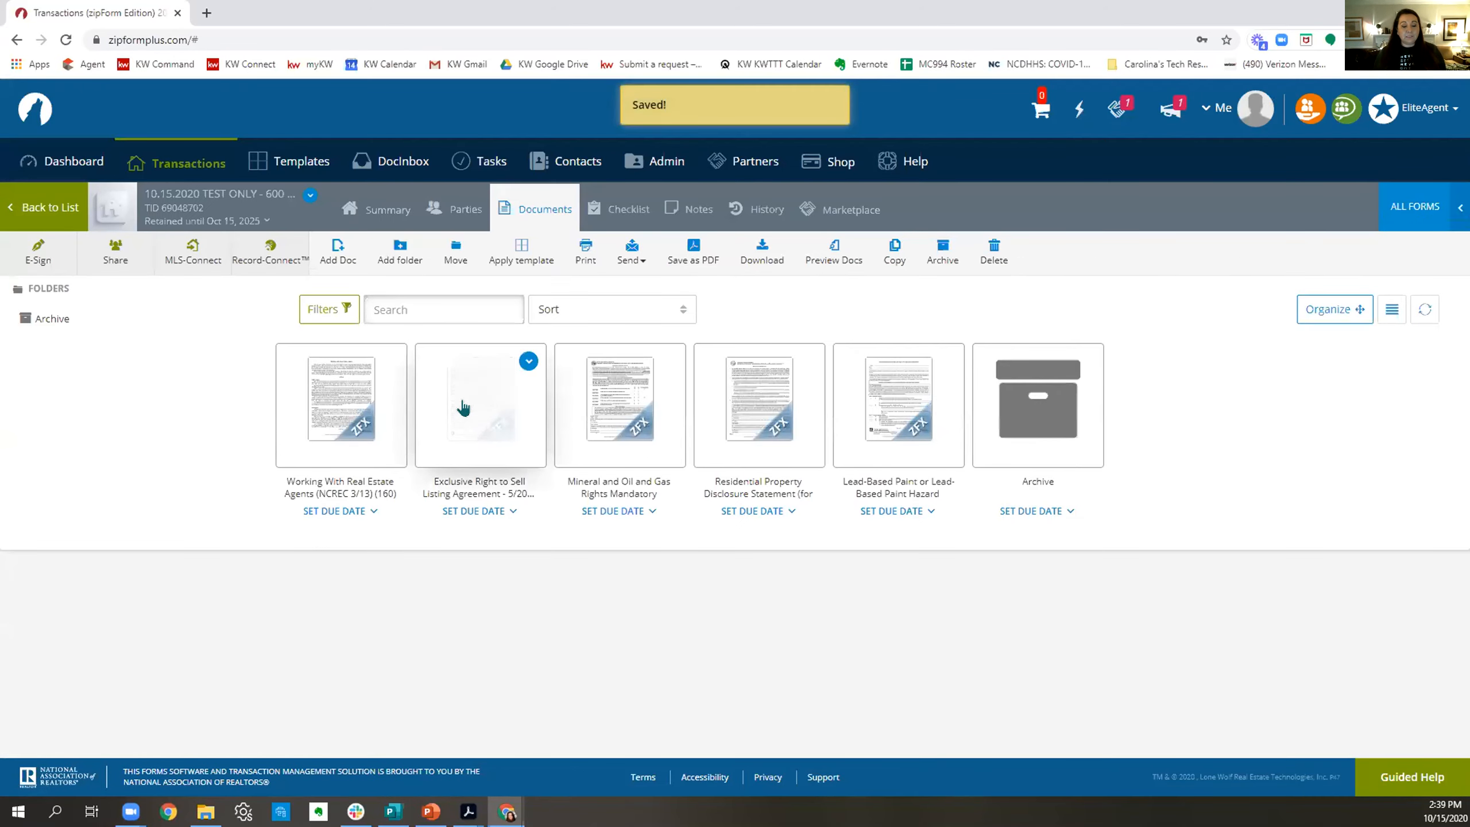
# Enter the first and second sellers' full names in the listing agreement's Seller(s) line
pyautogui.click(462, 407)
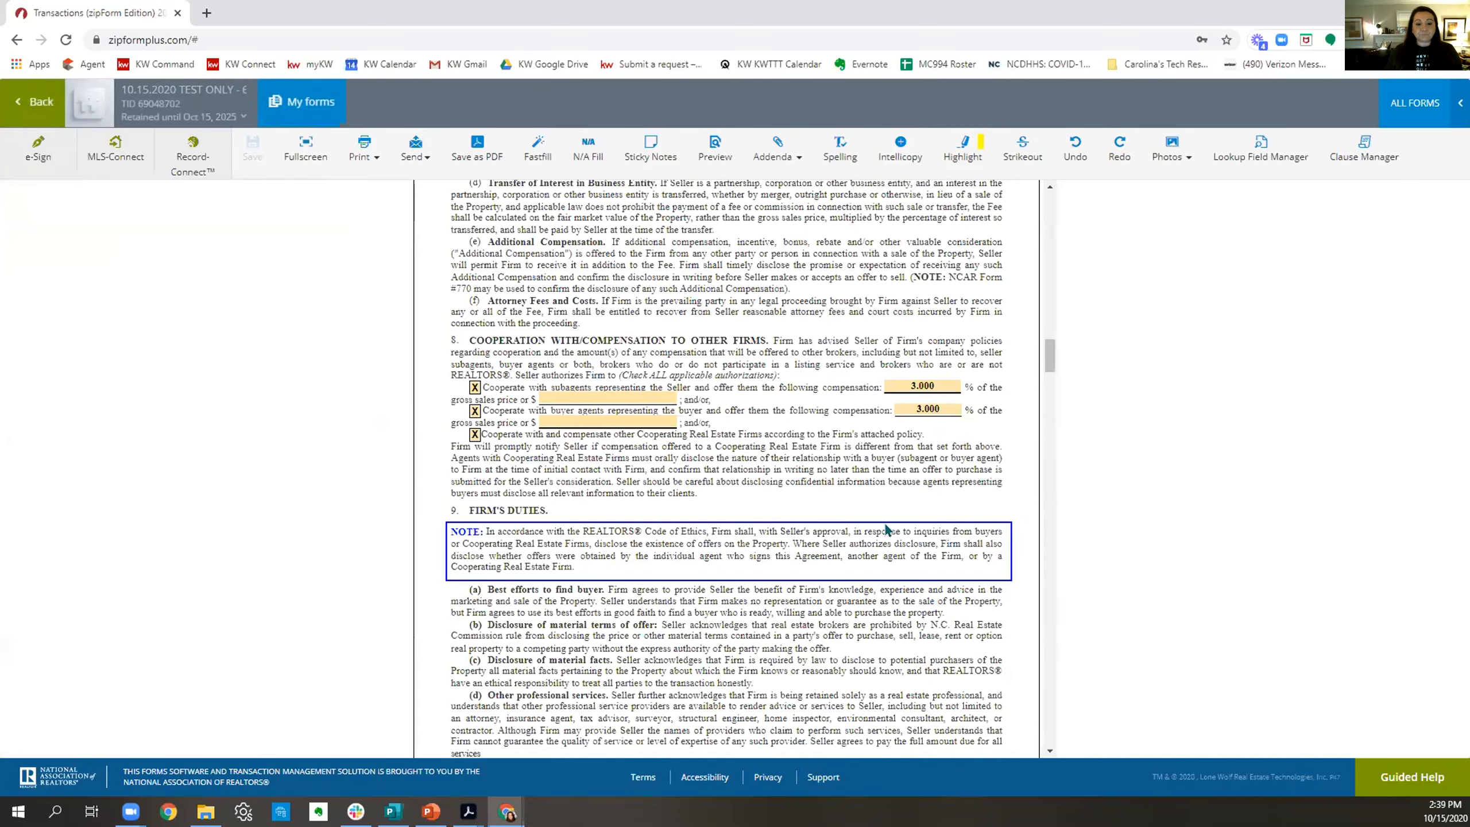
pyautogui.scroll(20, 886, 529)
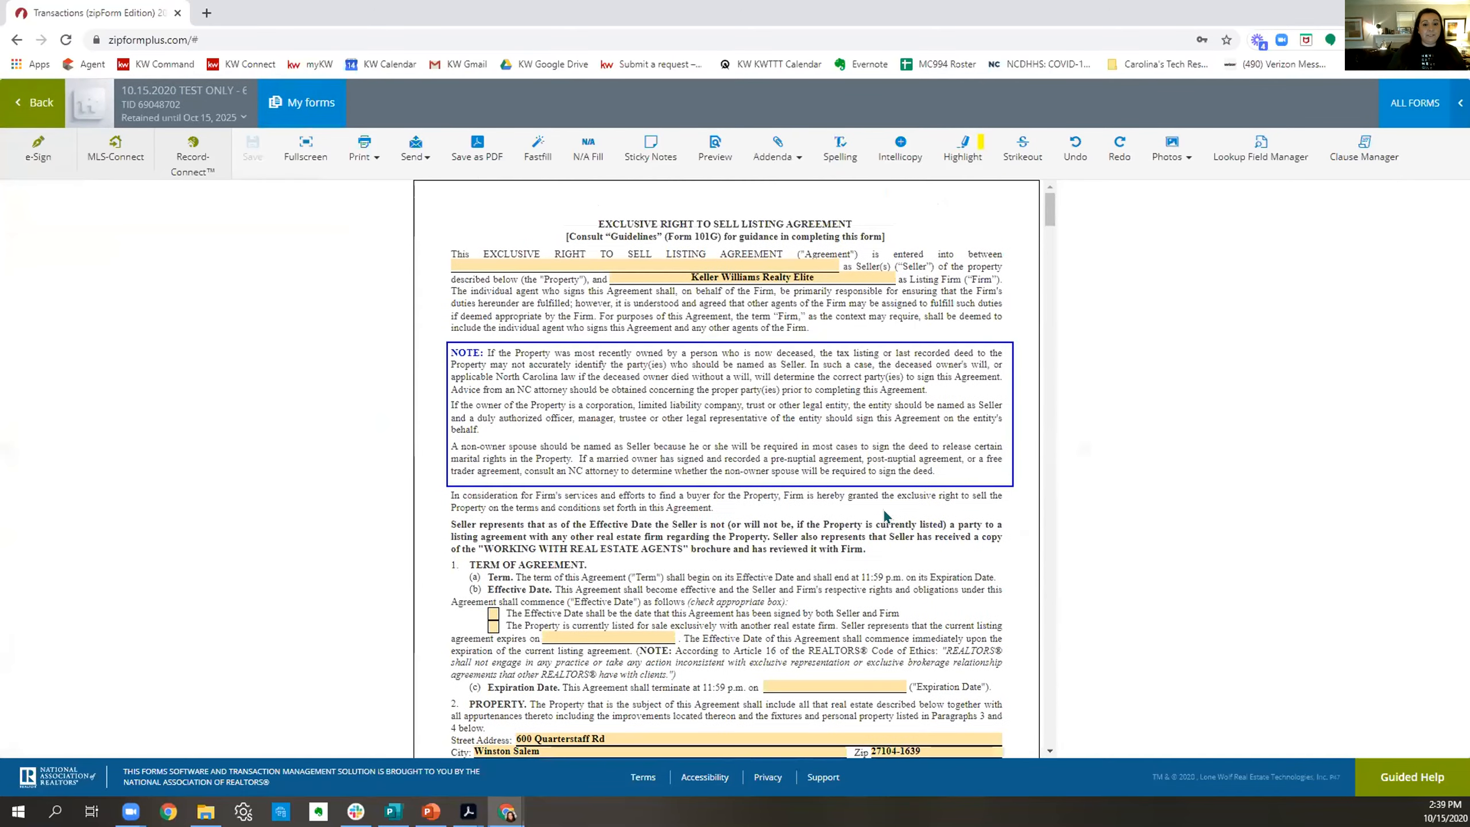
pyautogui.click(666, 266)
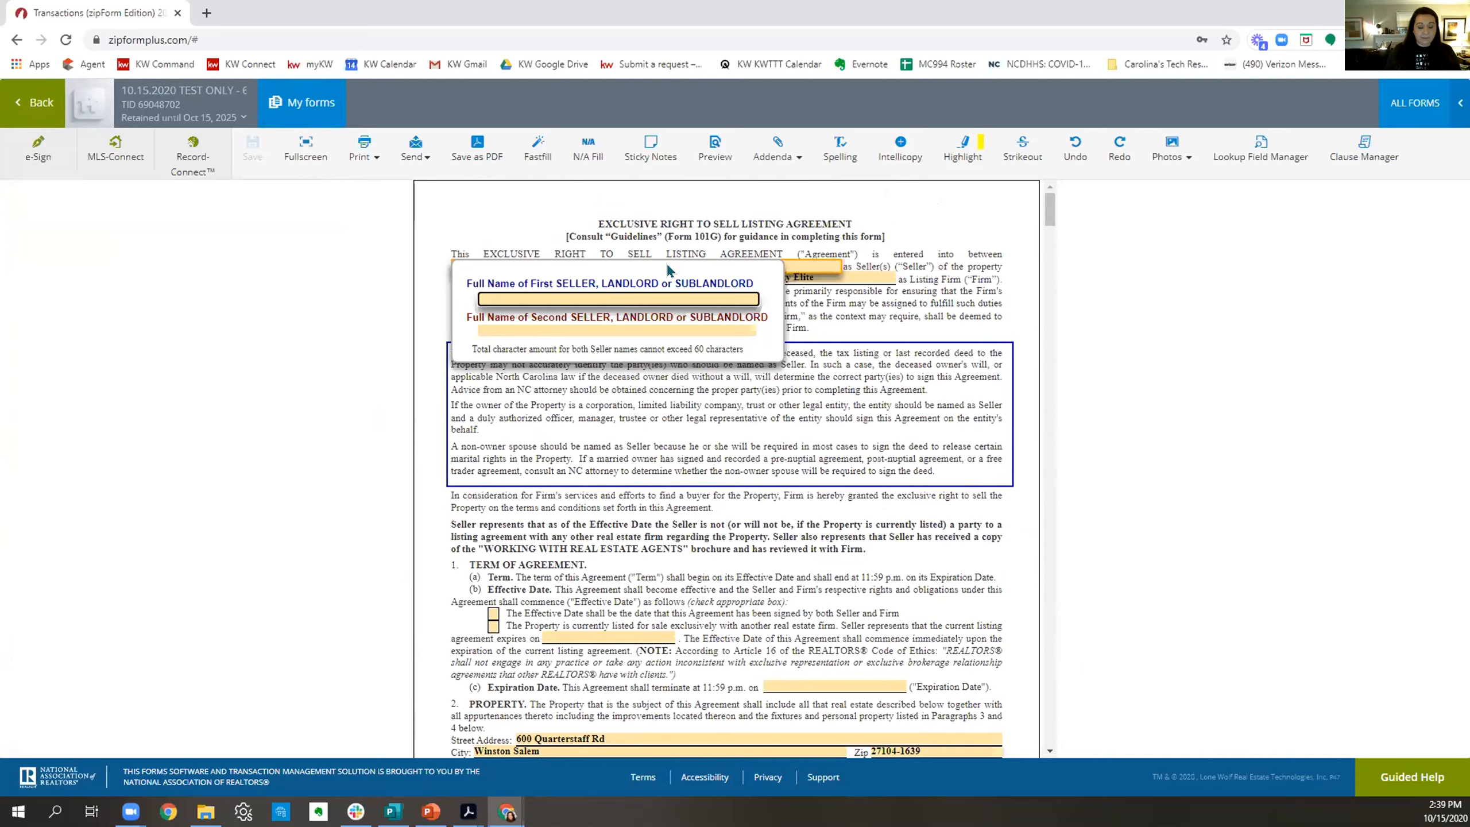
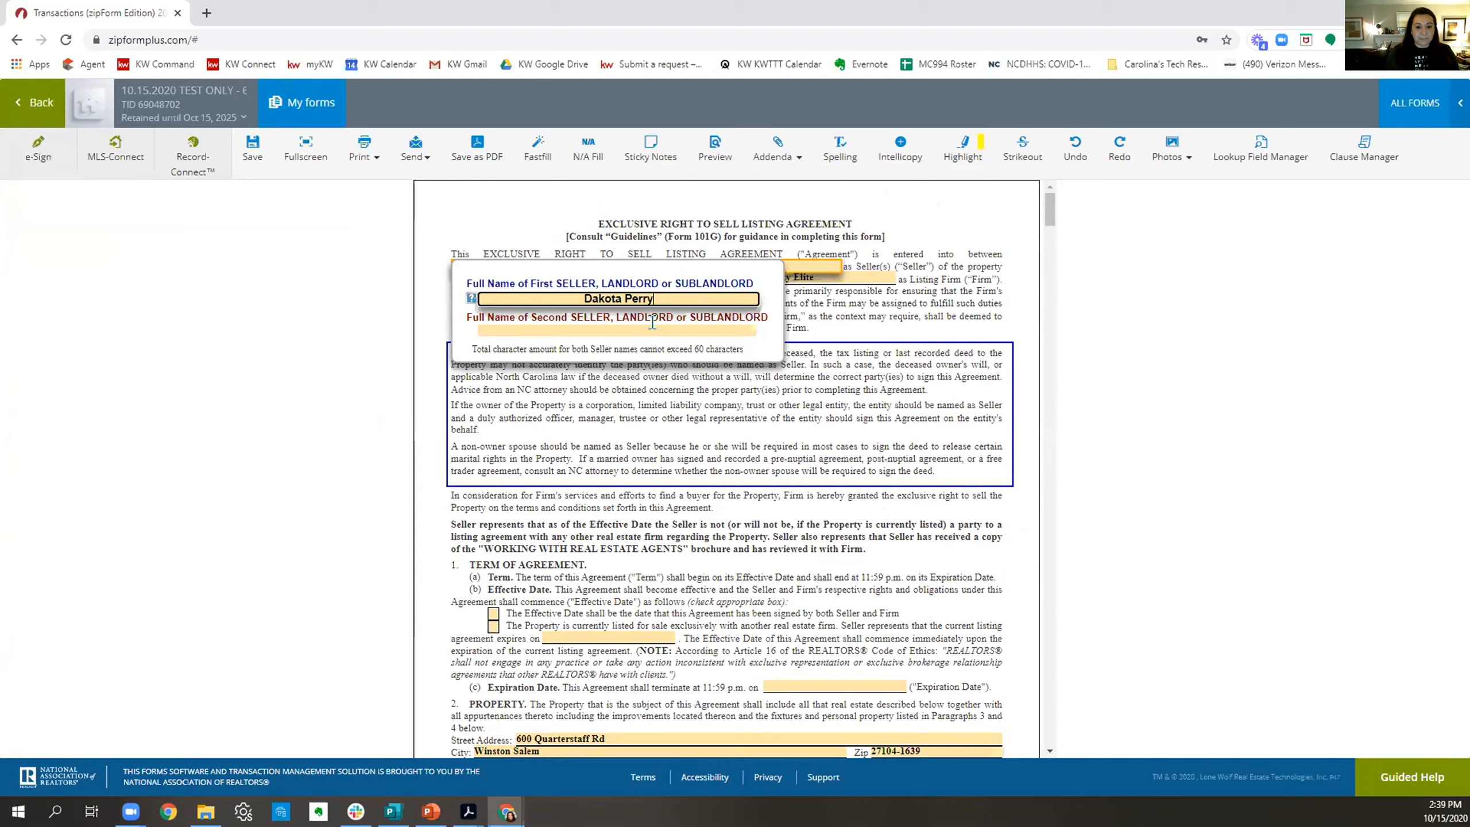
pyautogui.press('Tab')
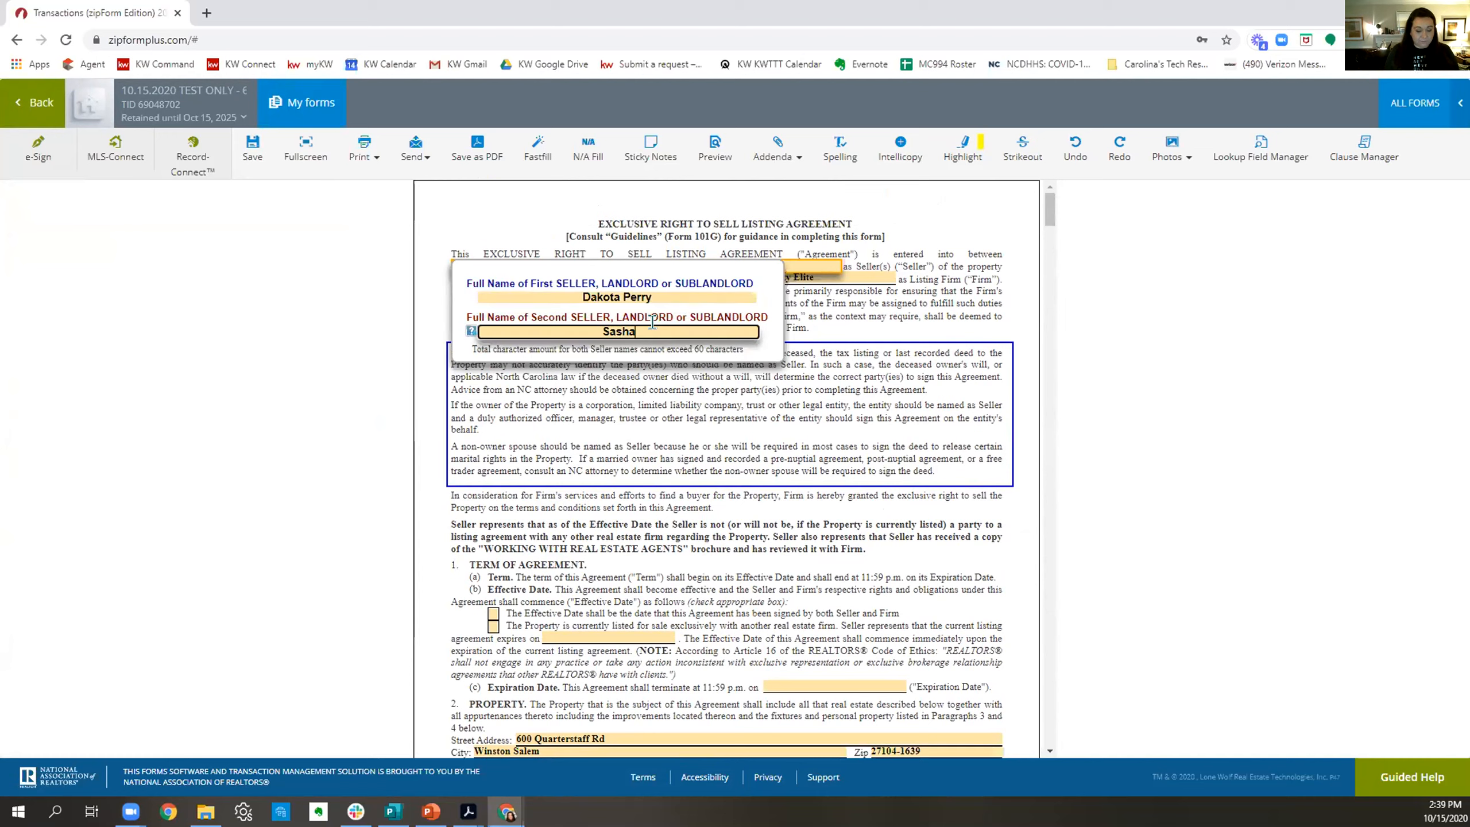
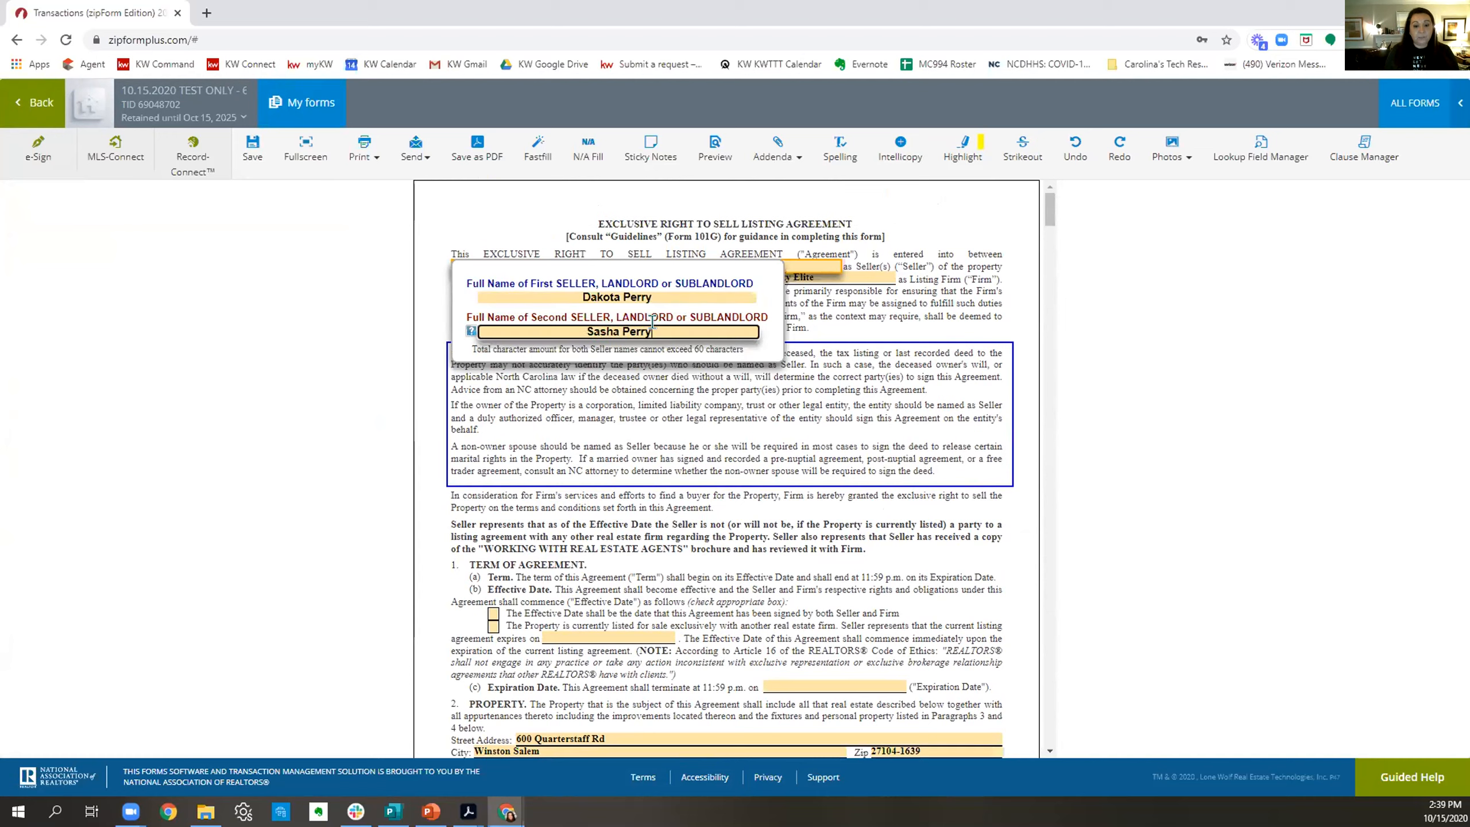
pyautogui.click(706, 389)
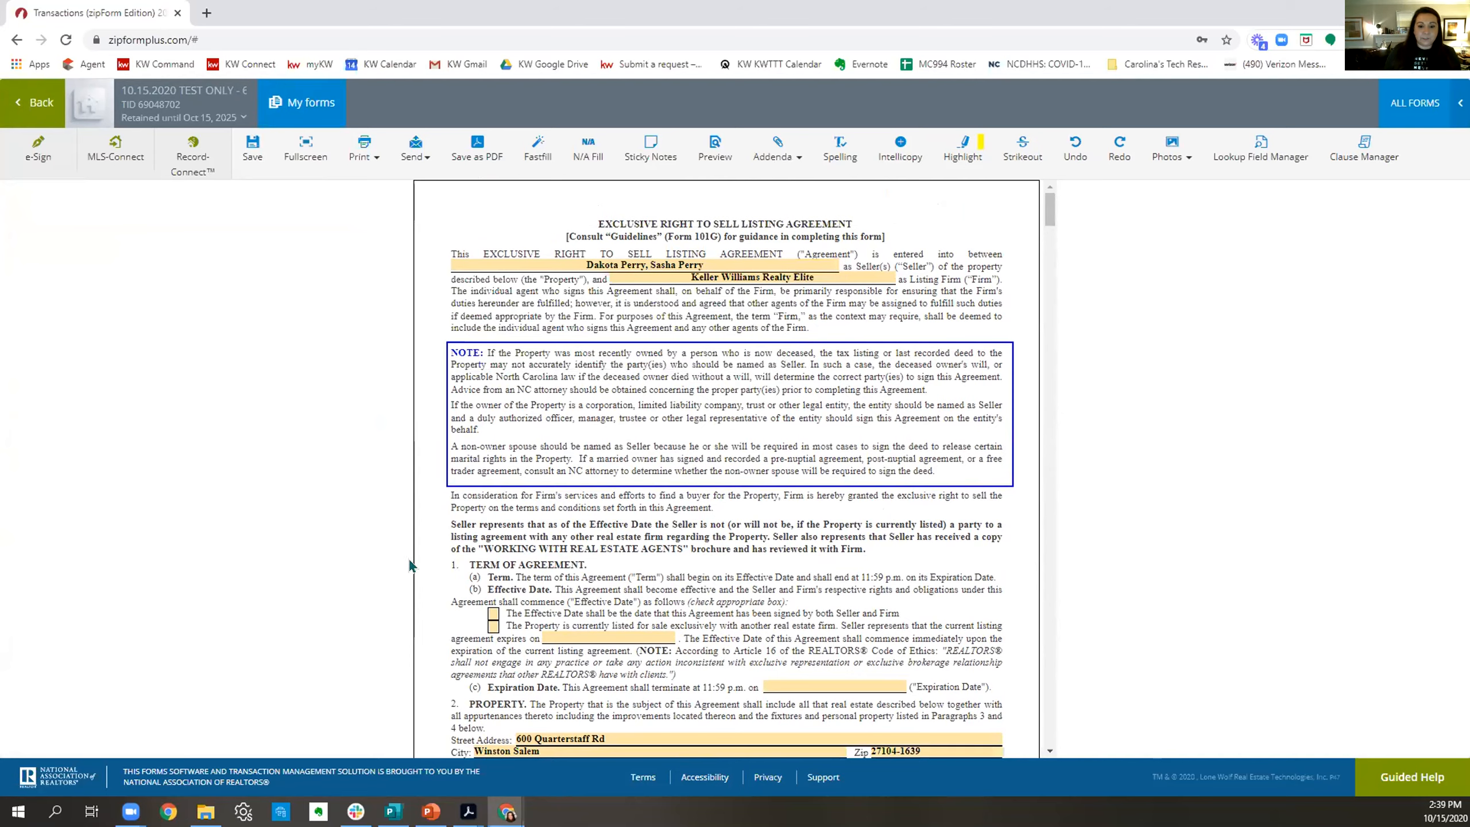
# Check the 'signed by both Seller and Firm' effective date box, choose Forsyth county, and save the agreement
pyautogui.scroll(-4, 907, 517)
pyautogui.click(493, 385)
pyautogui.scroll(-4, 908, 457)
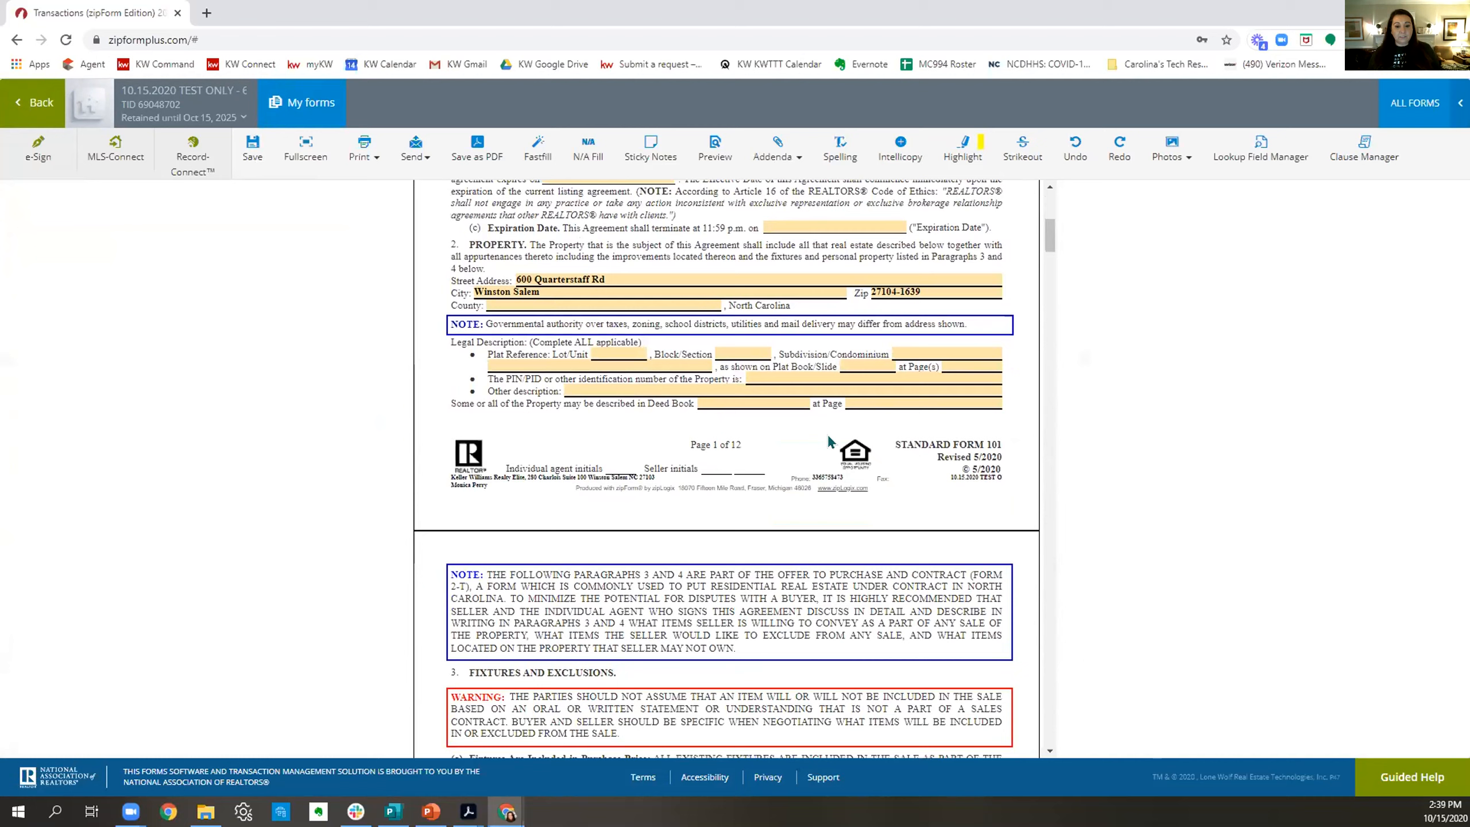
pyautogui.click(614, 351)
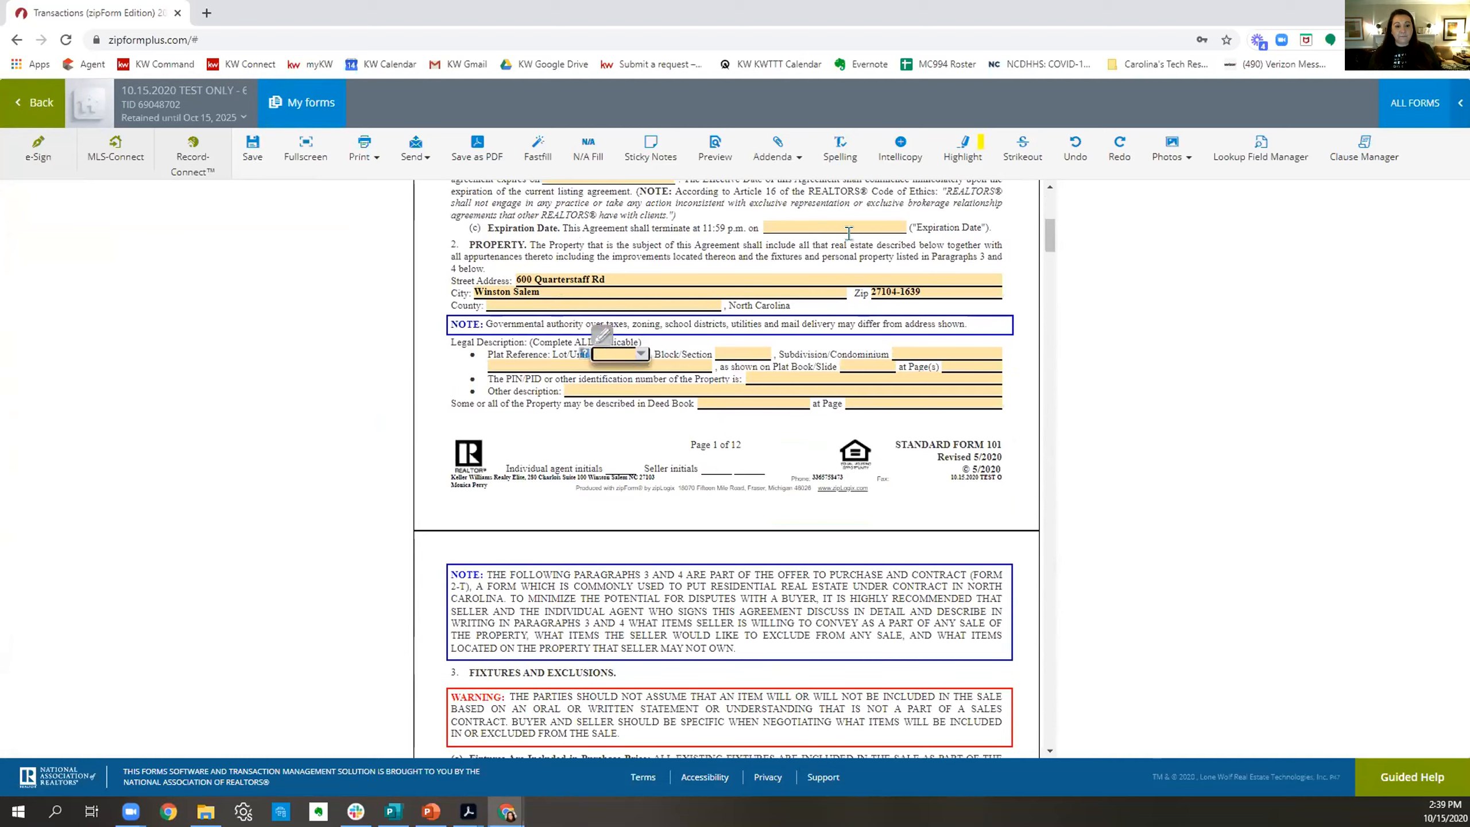
pyautogui.click(619, 295)
pyautogui.write('Forsyth')
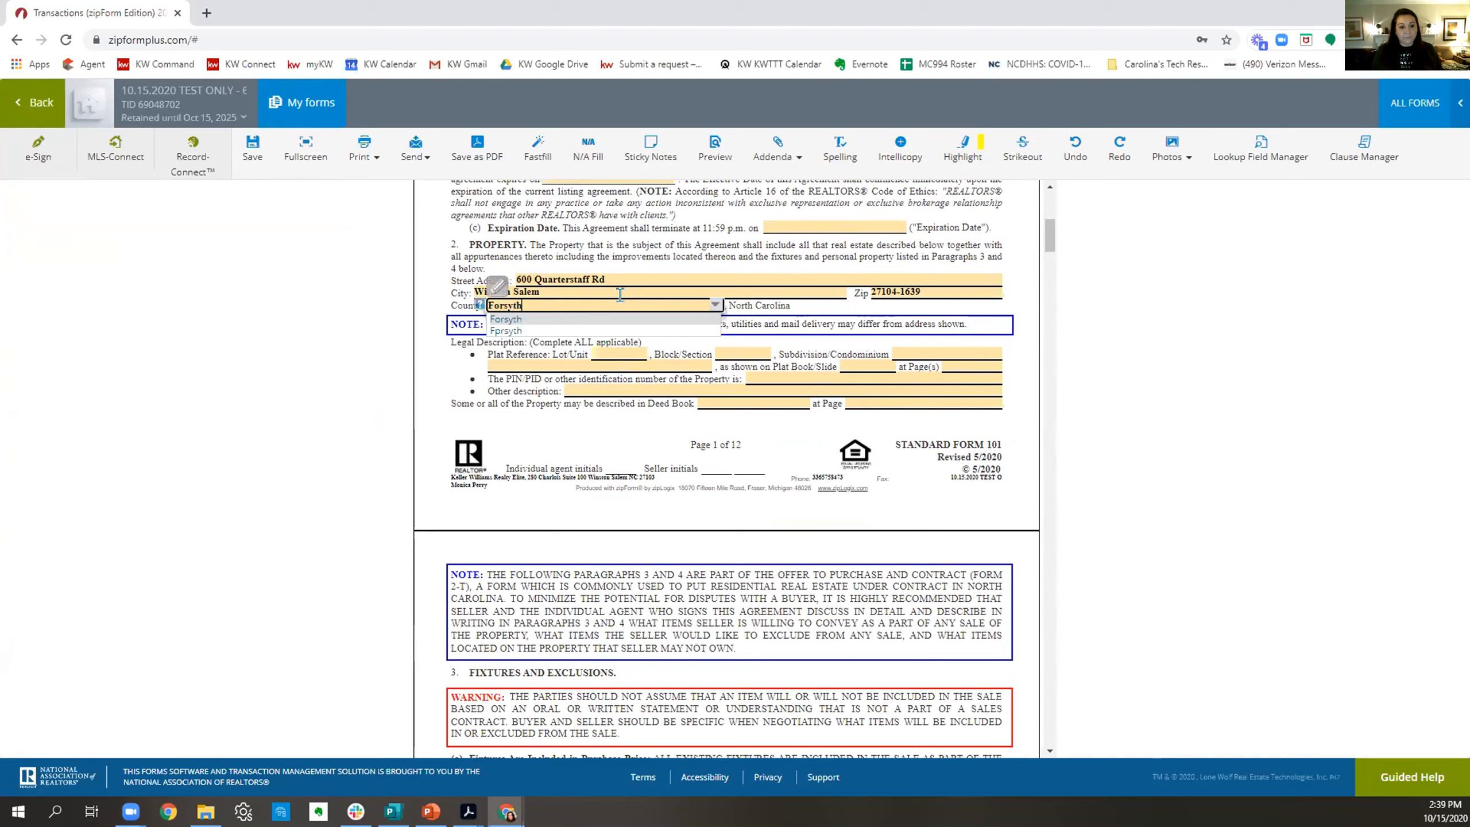
pyautogui.click(515, 320)
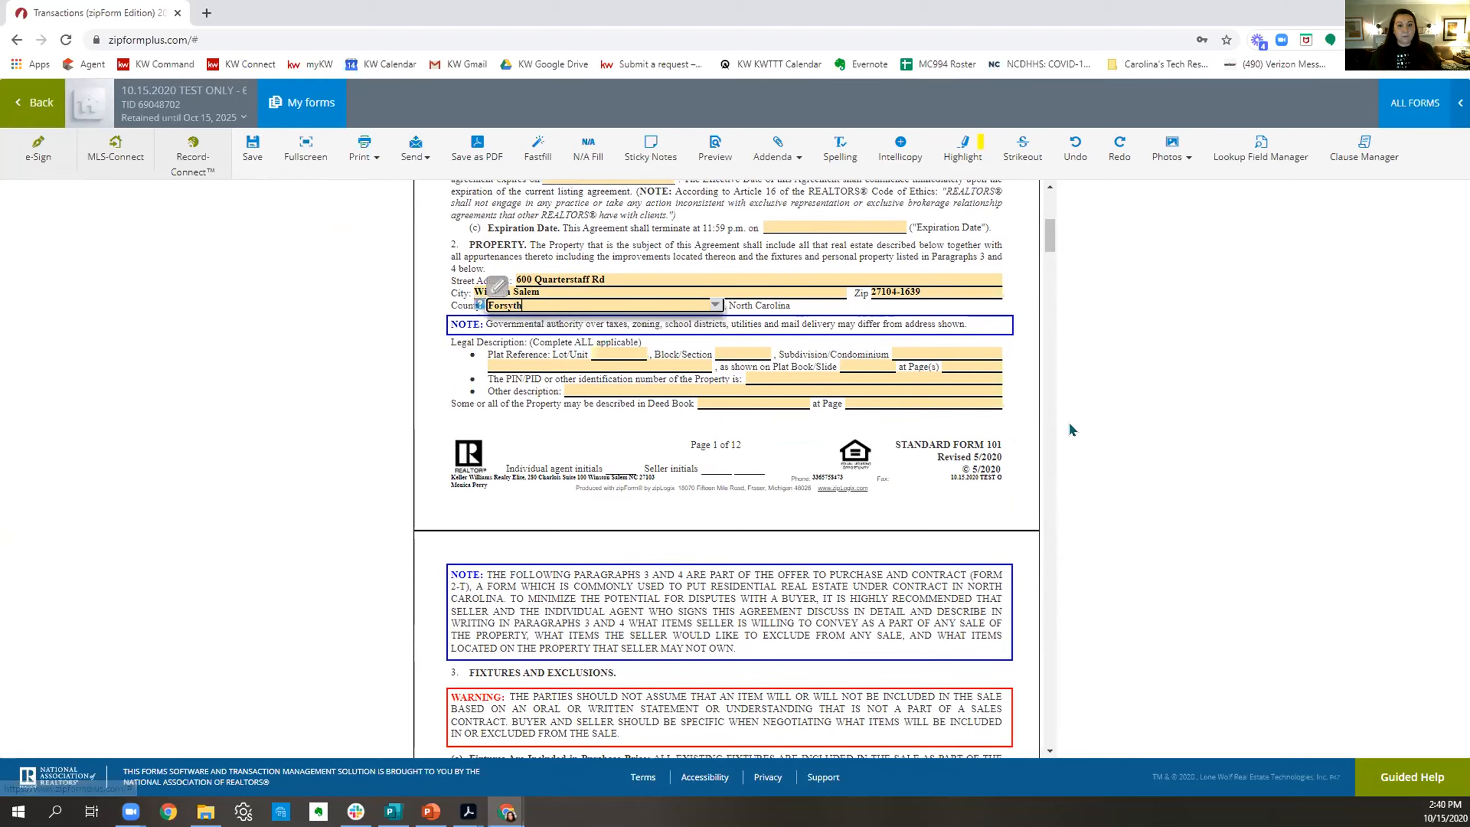
pyautogui.click(35, 102)
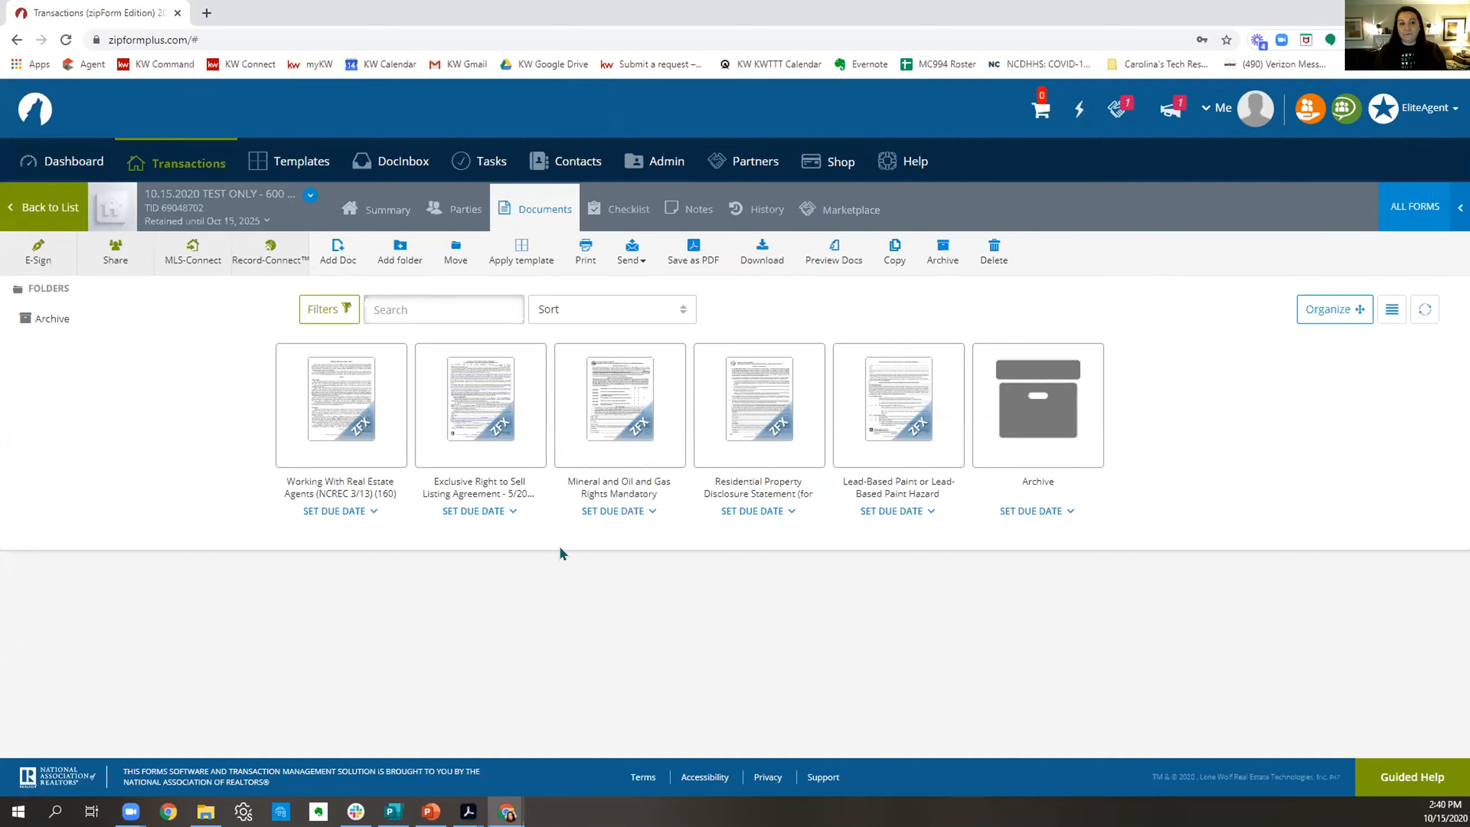
# Switch from zipForm to the KW Command browser window and open Opportunities
pyautogui.click(1382, 10)
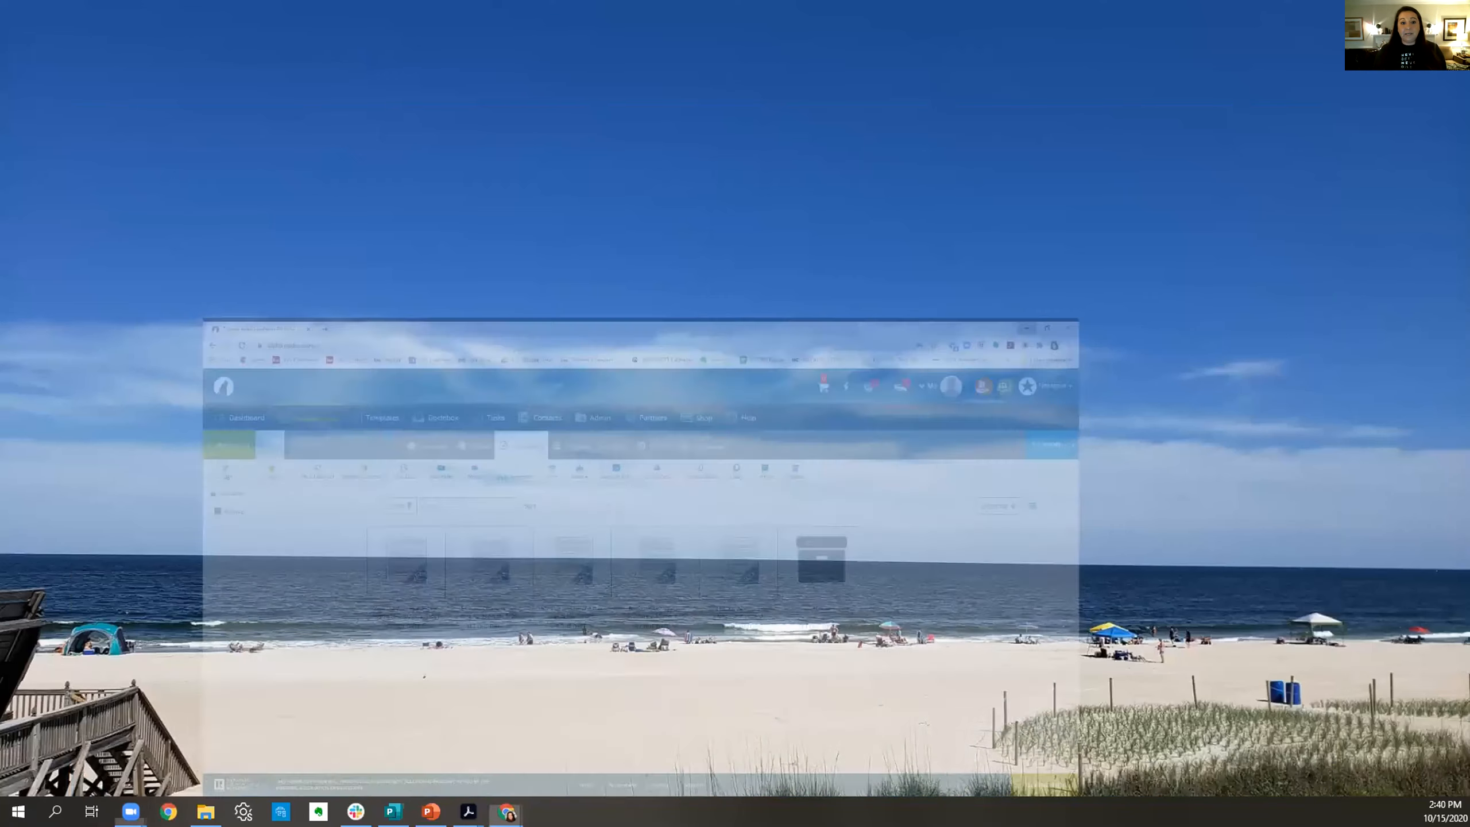
pyautogui.moveTo(506, 812)
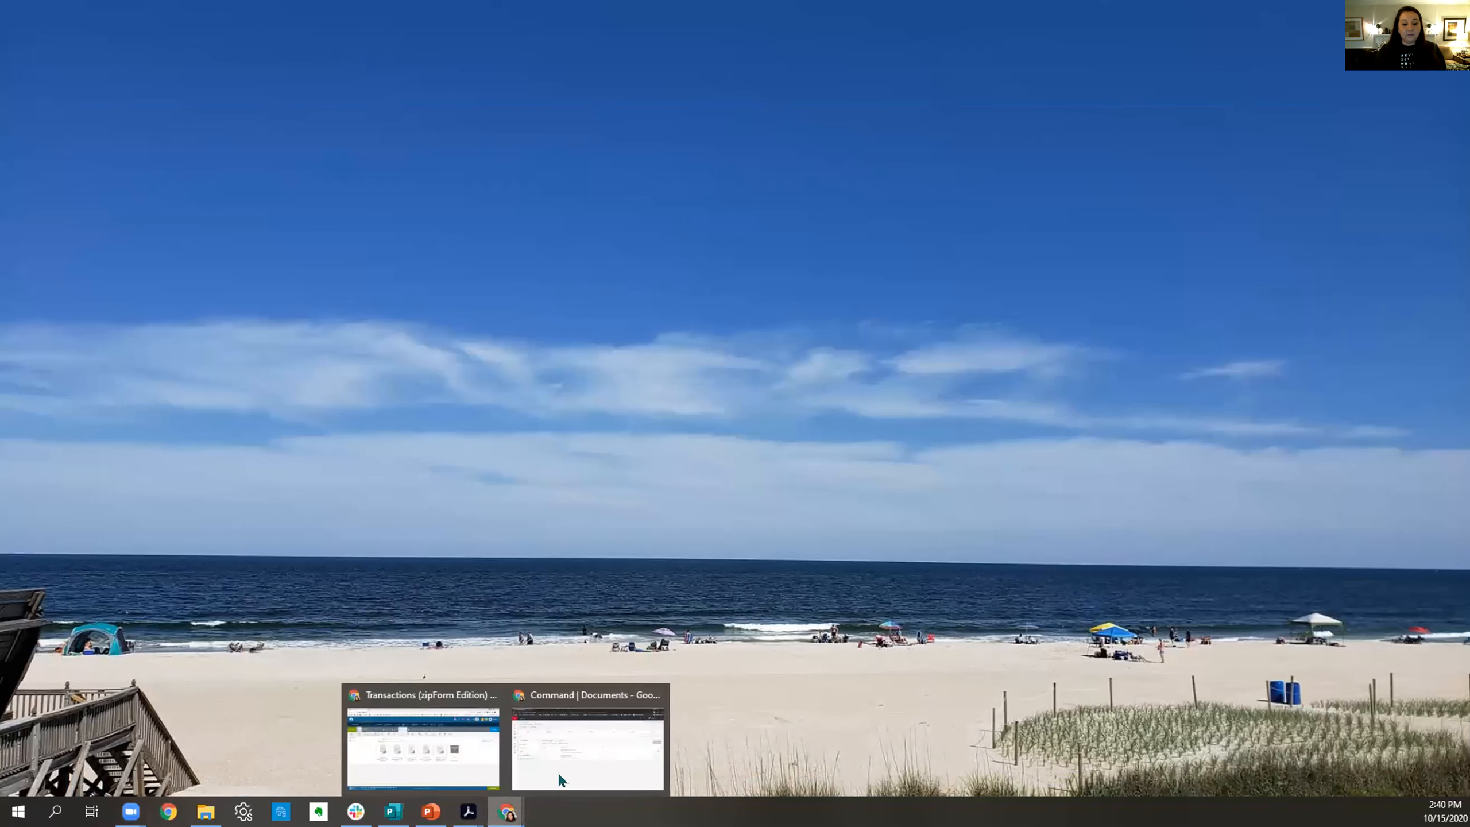
pyautogui.click(561, 753)
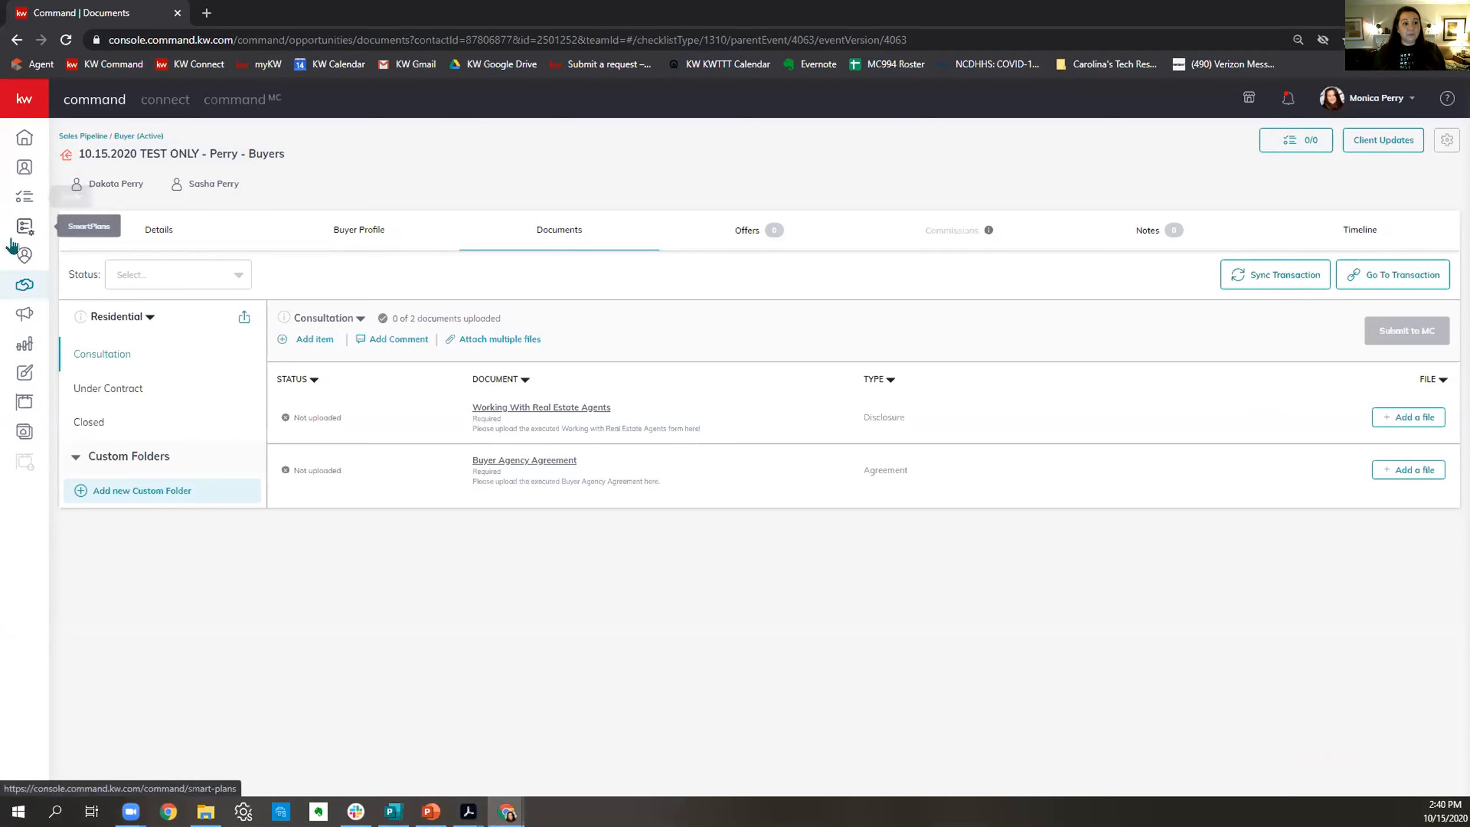
pyautogui.click(25, 284)
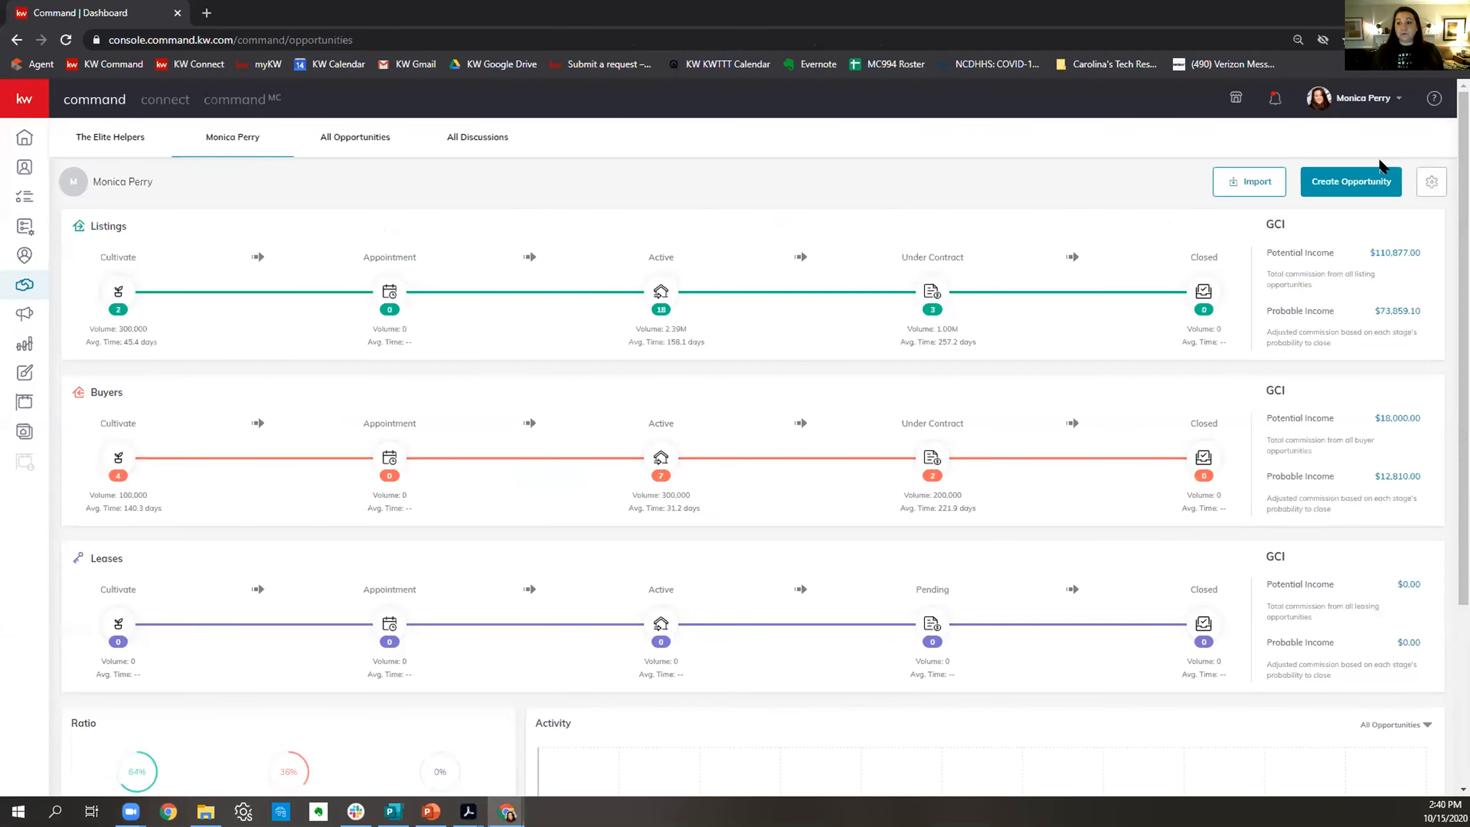
# Start a new opportunity with market center Winston Salem and type Listing
pyautogui.click(1350, 181)
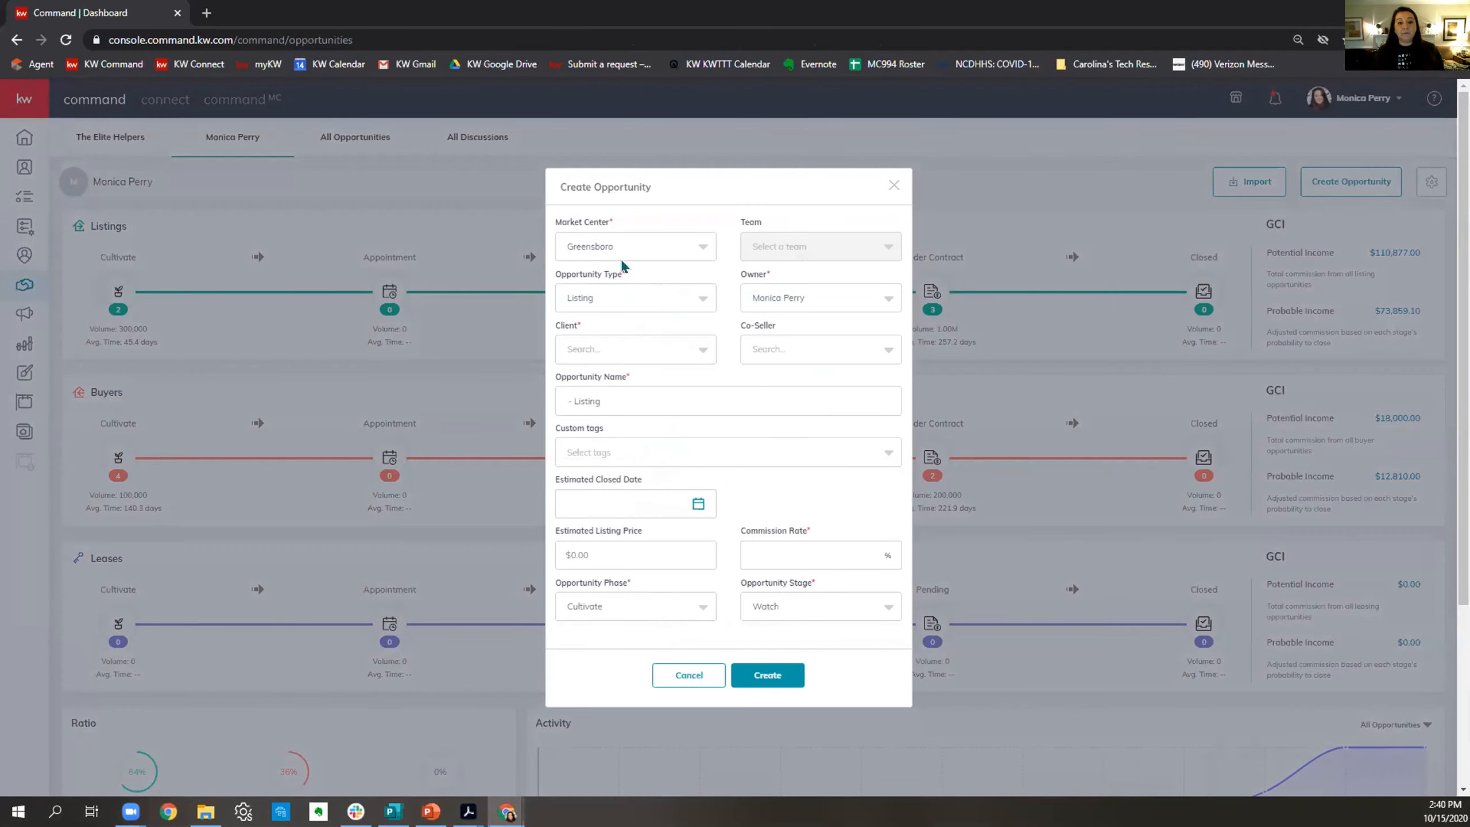
pyautogui.click(623, 250)
pyautogui.click(596, 300)
pyautogui.click(600, 296)
pyautogui.click(602, 296)
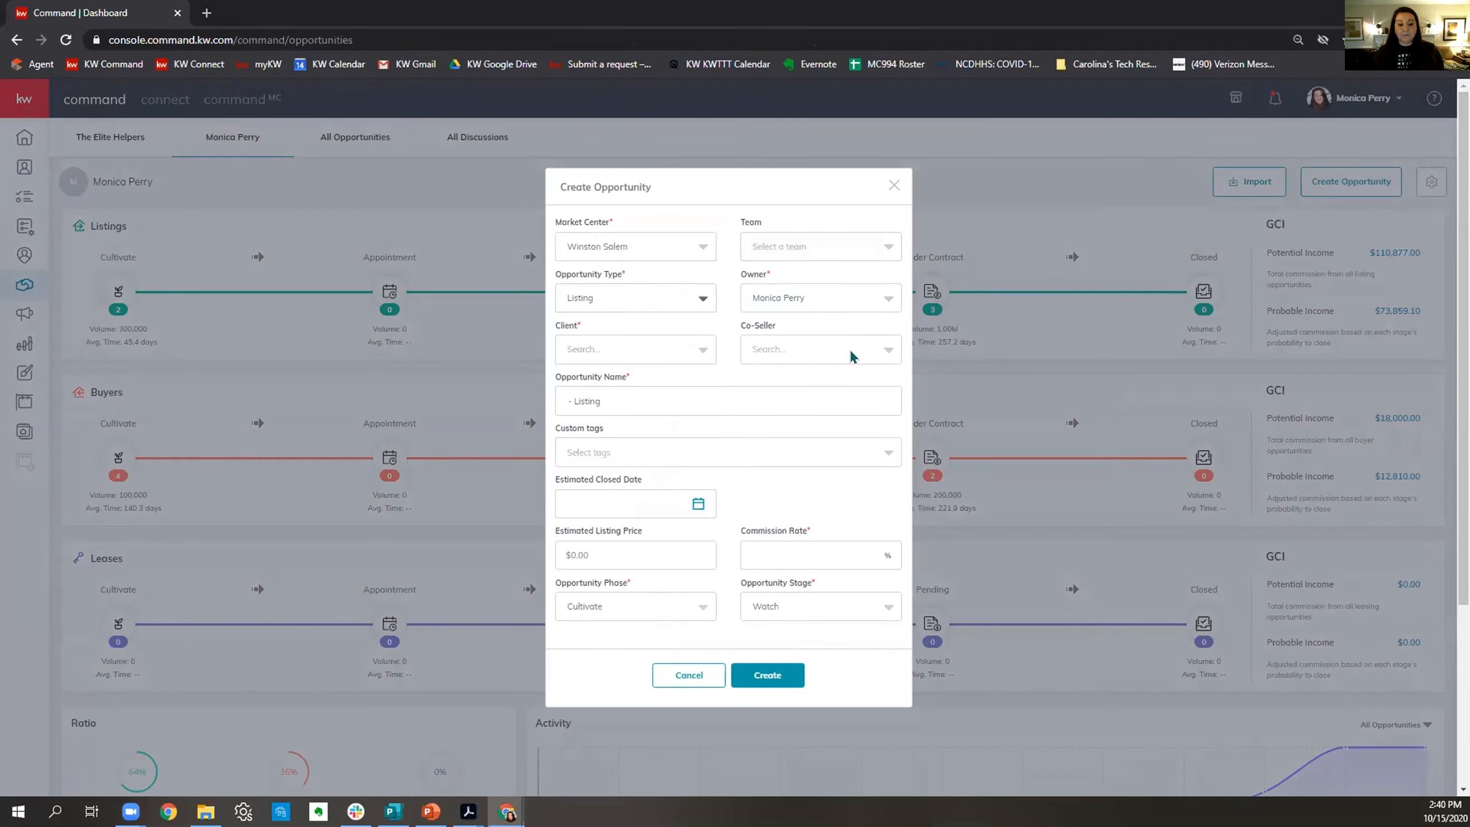
# Set the first seller as client and the second seller as co-seller
pyautogui.click(627, 350)
pyautogui.write('Dakota')
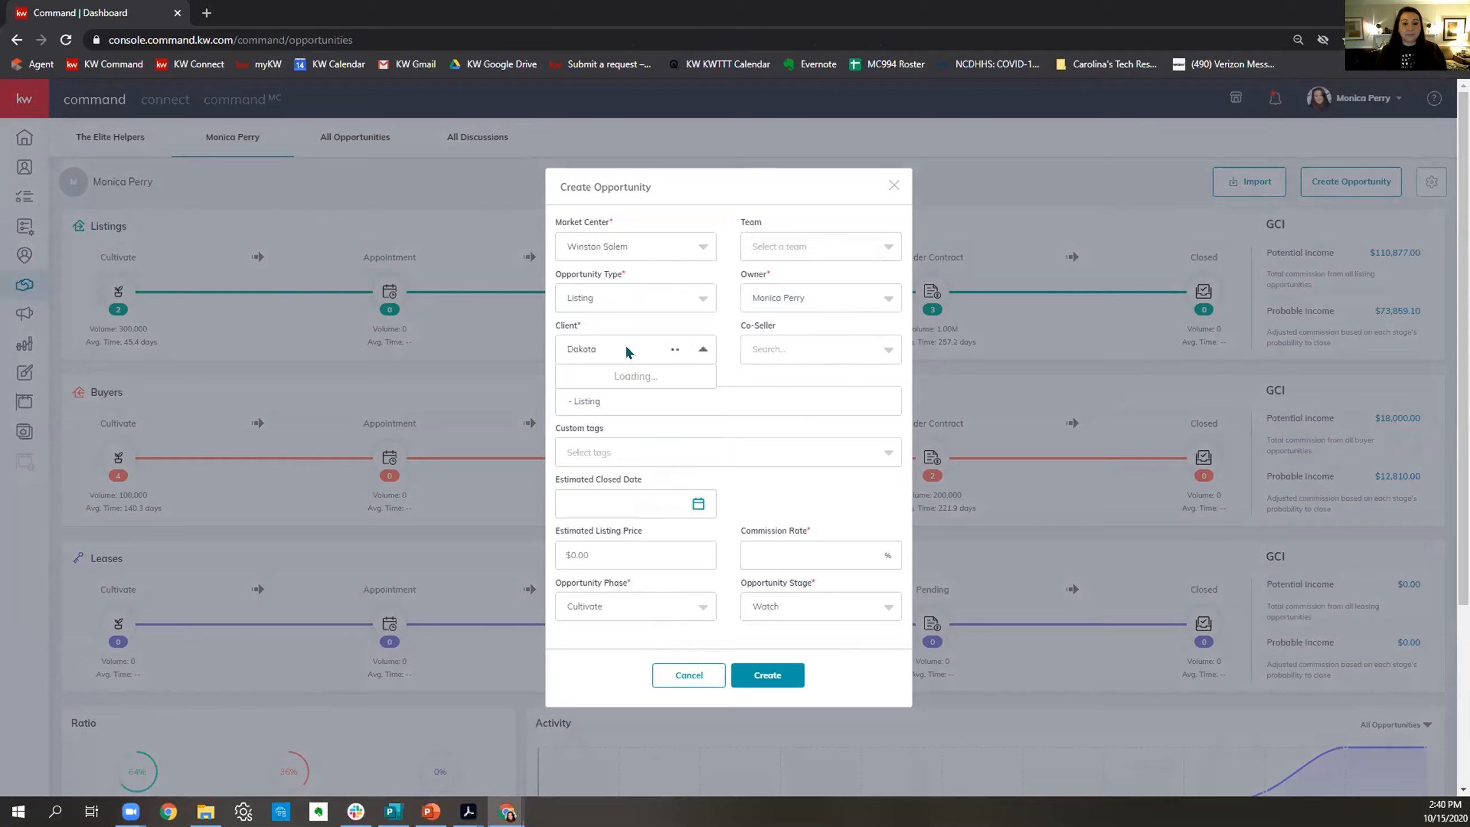
pyautogui.click(599, 403)
pyautogui.click(863, 351)
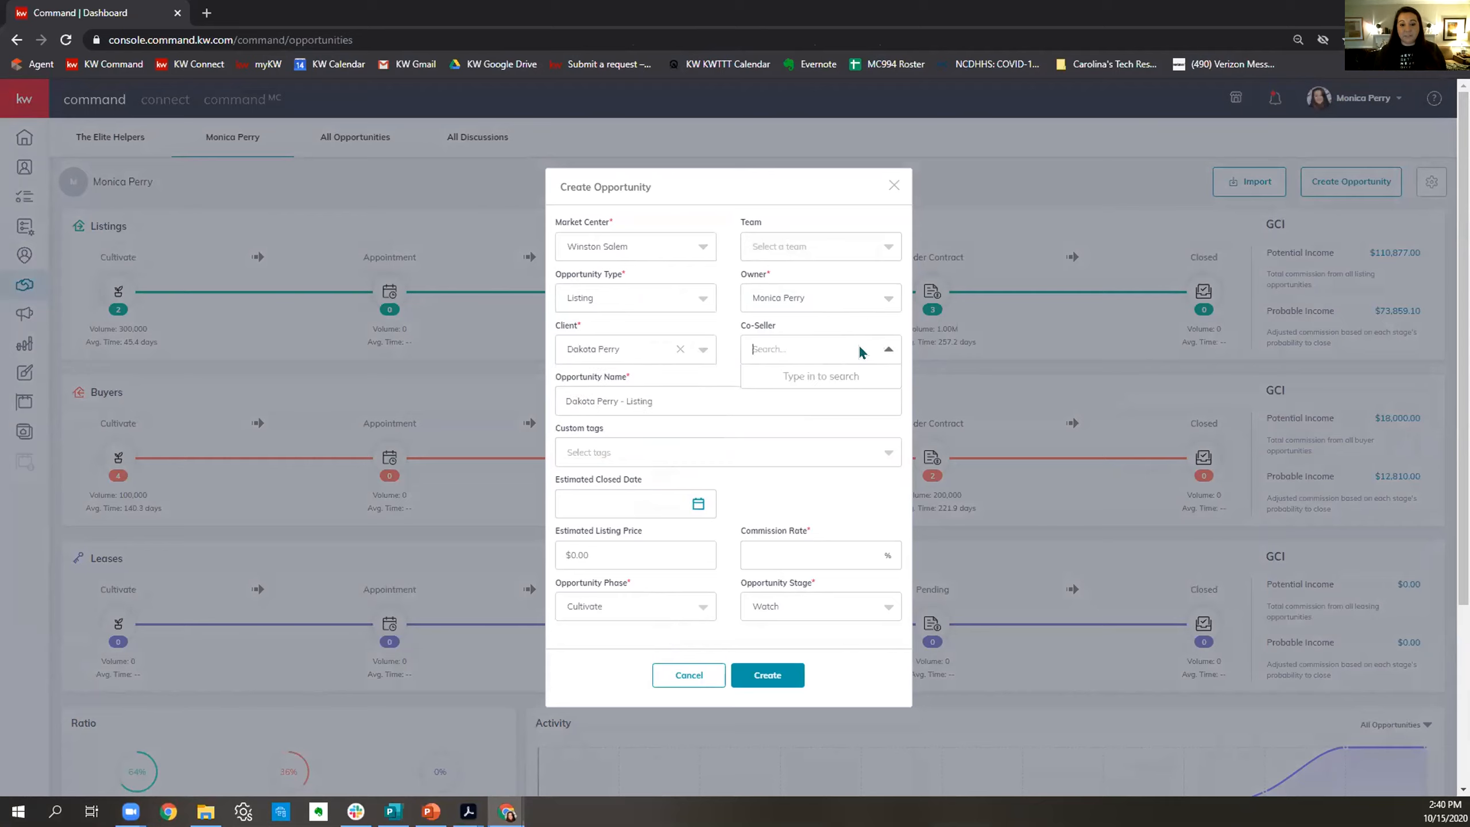
pyautogui.write('Sasha')
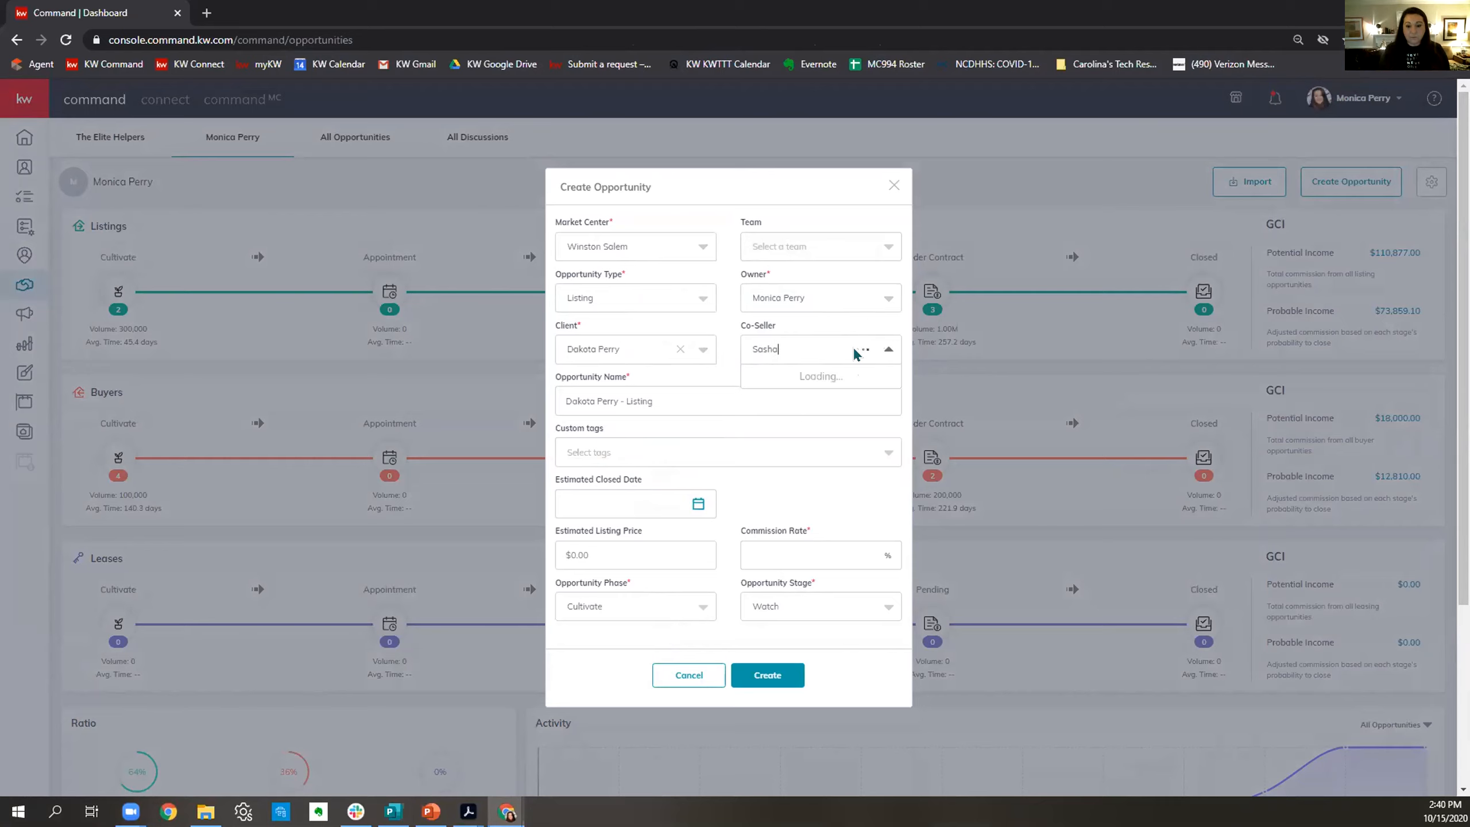
pyautogui.click(805, 381)
pyautogui.click(813, 357)
pyautogui.click(864, 349)
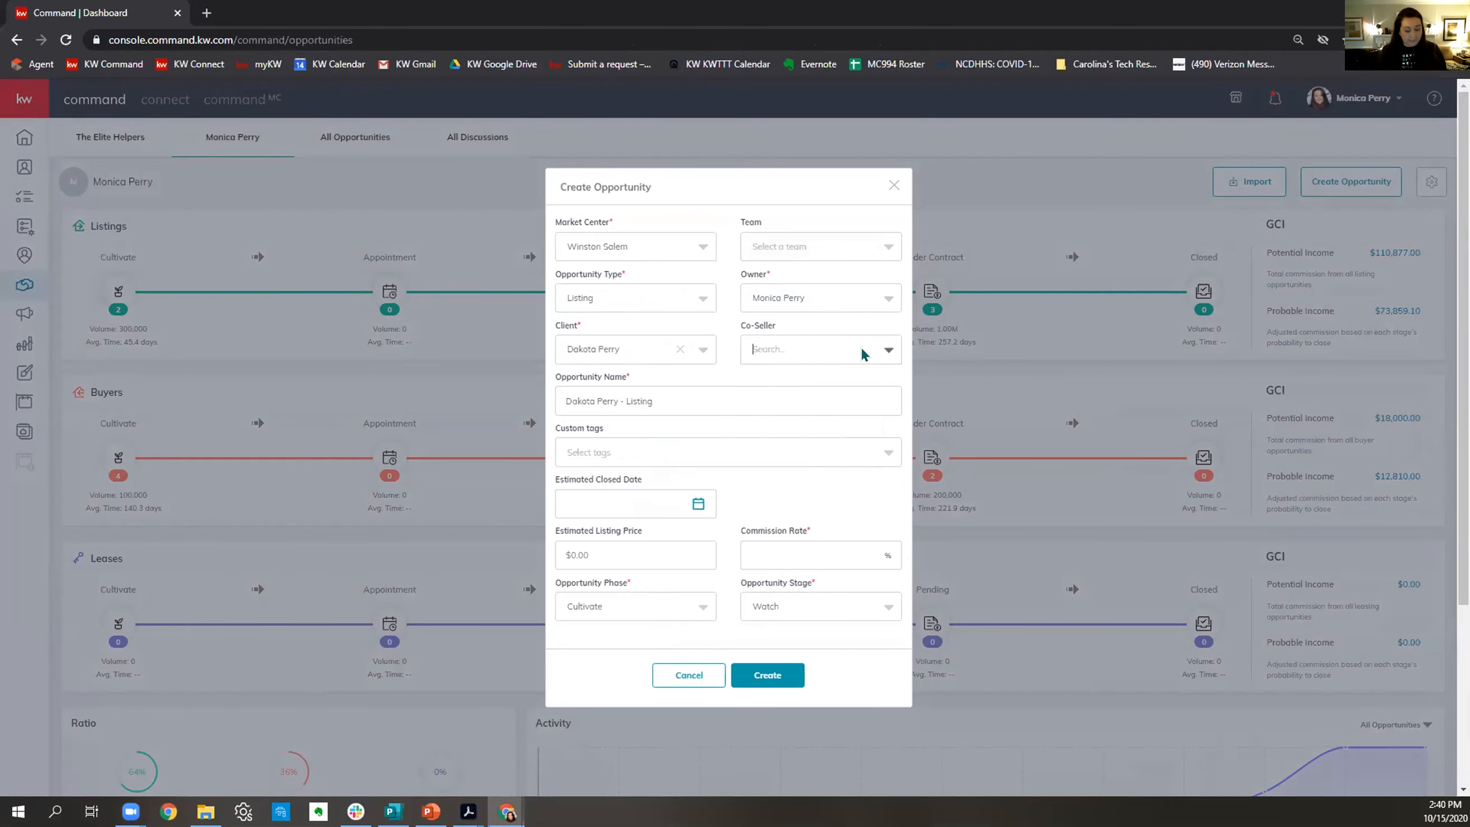
pyautogui.write('Sasha')
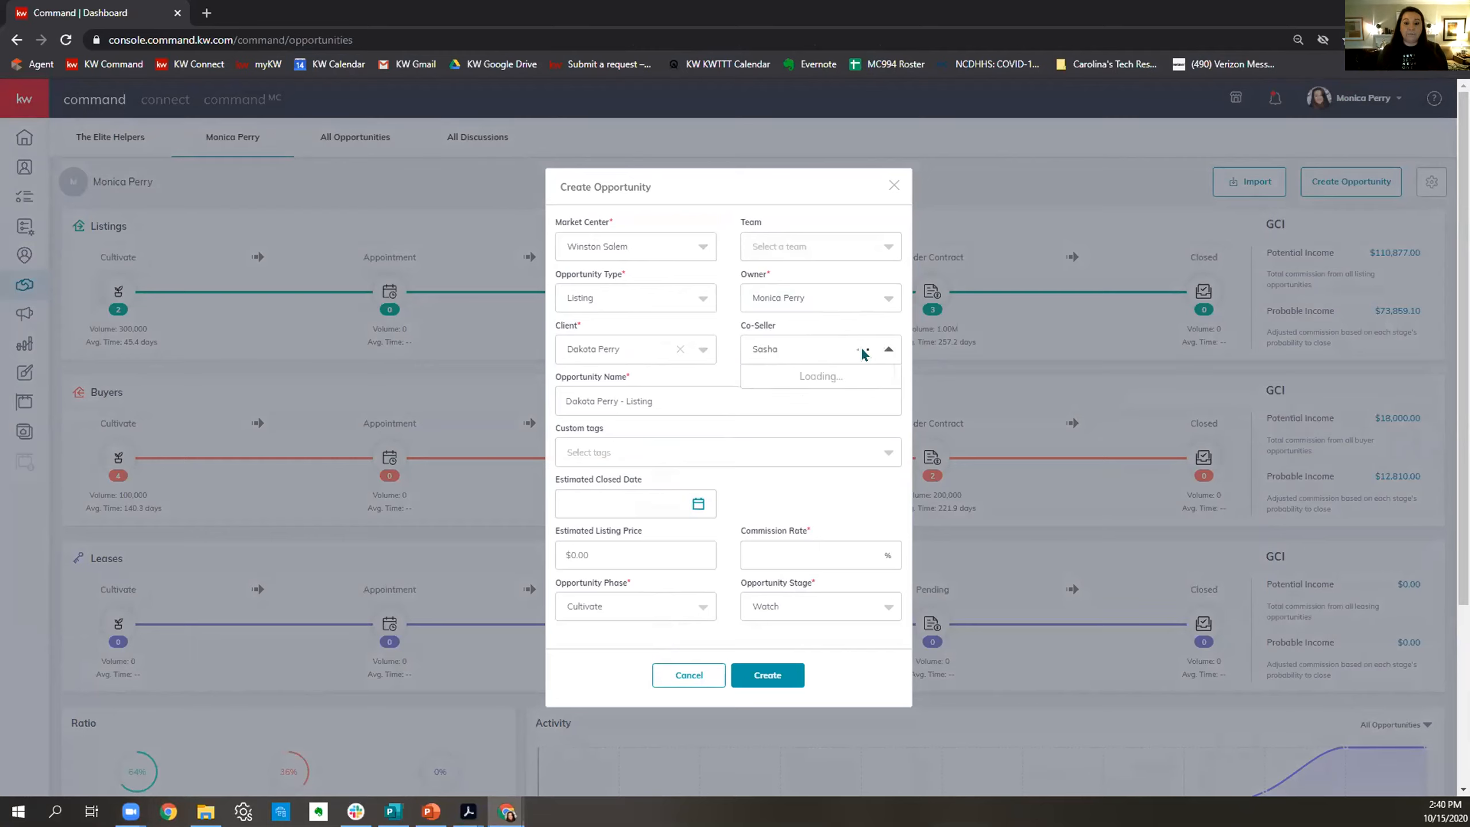
pyautogui.click(783, 378)
# Replace the opportunity name with 'TEST ONLY 10.15'
pyautogui.click(669, 404)
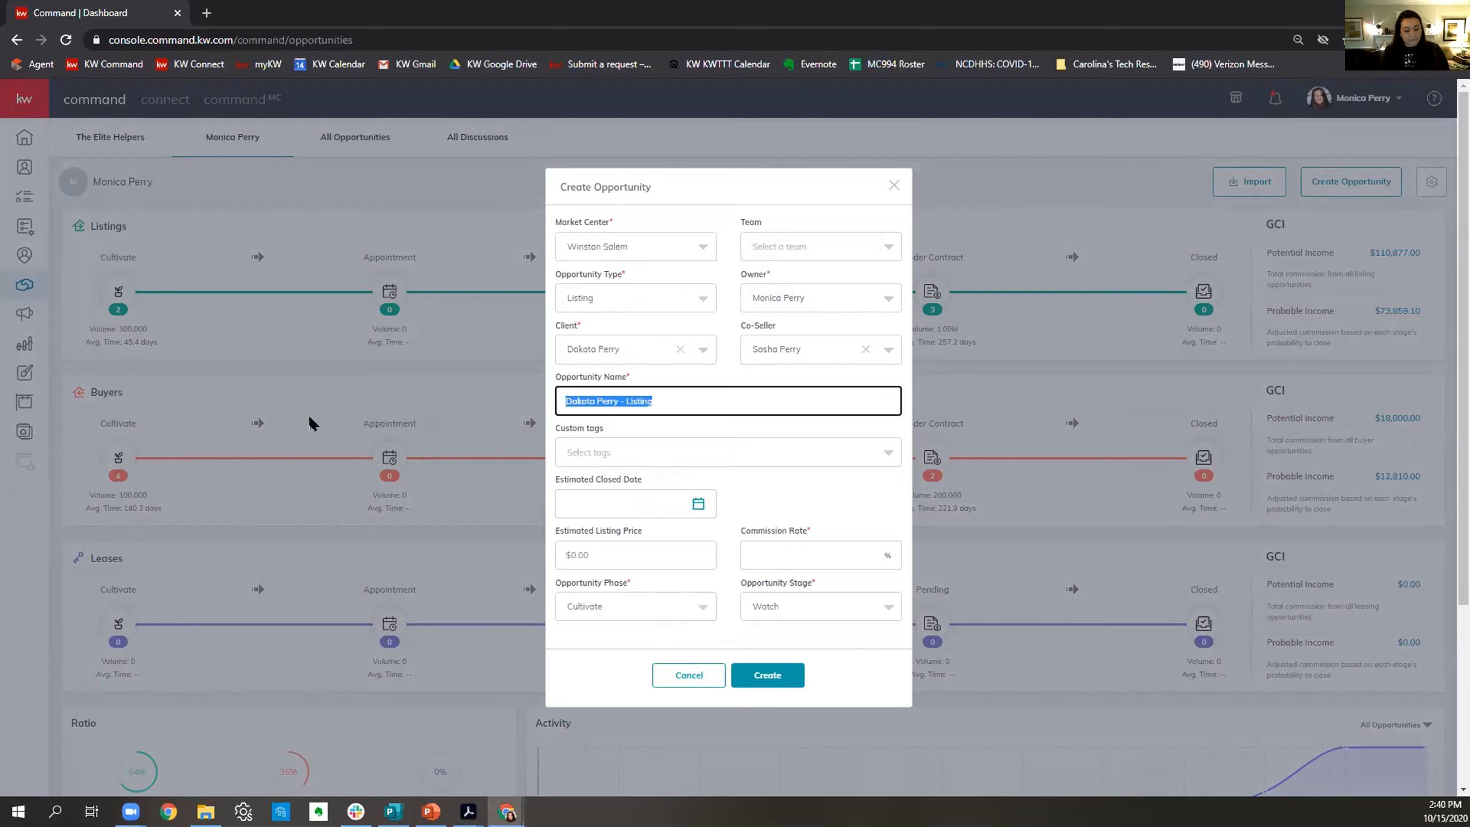
pyautogui.write('TEST ')
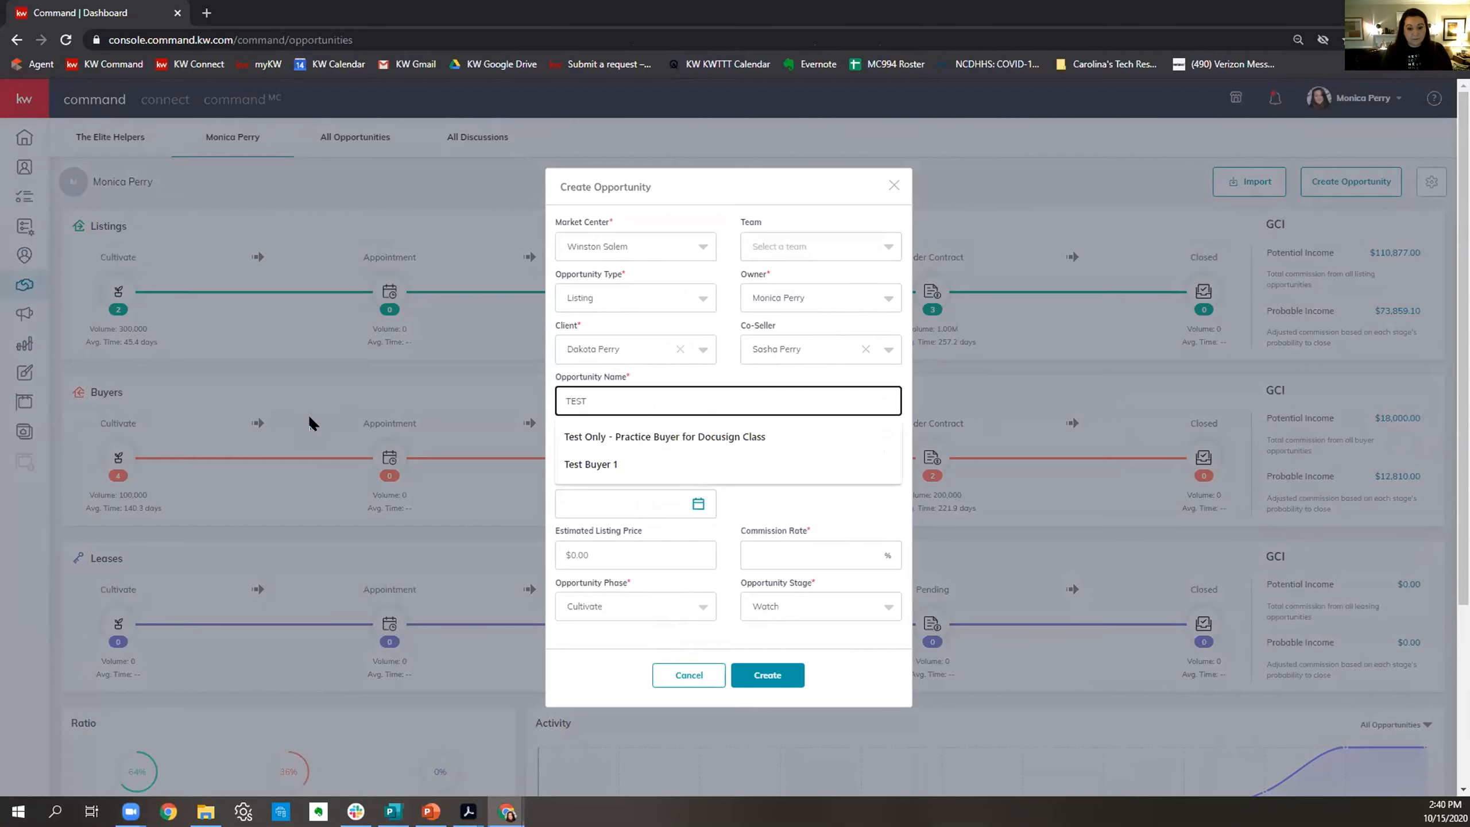
pyautogui.write('ONLYT')
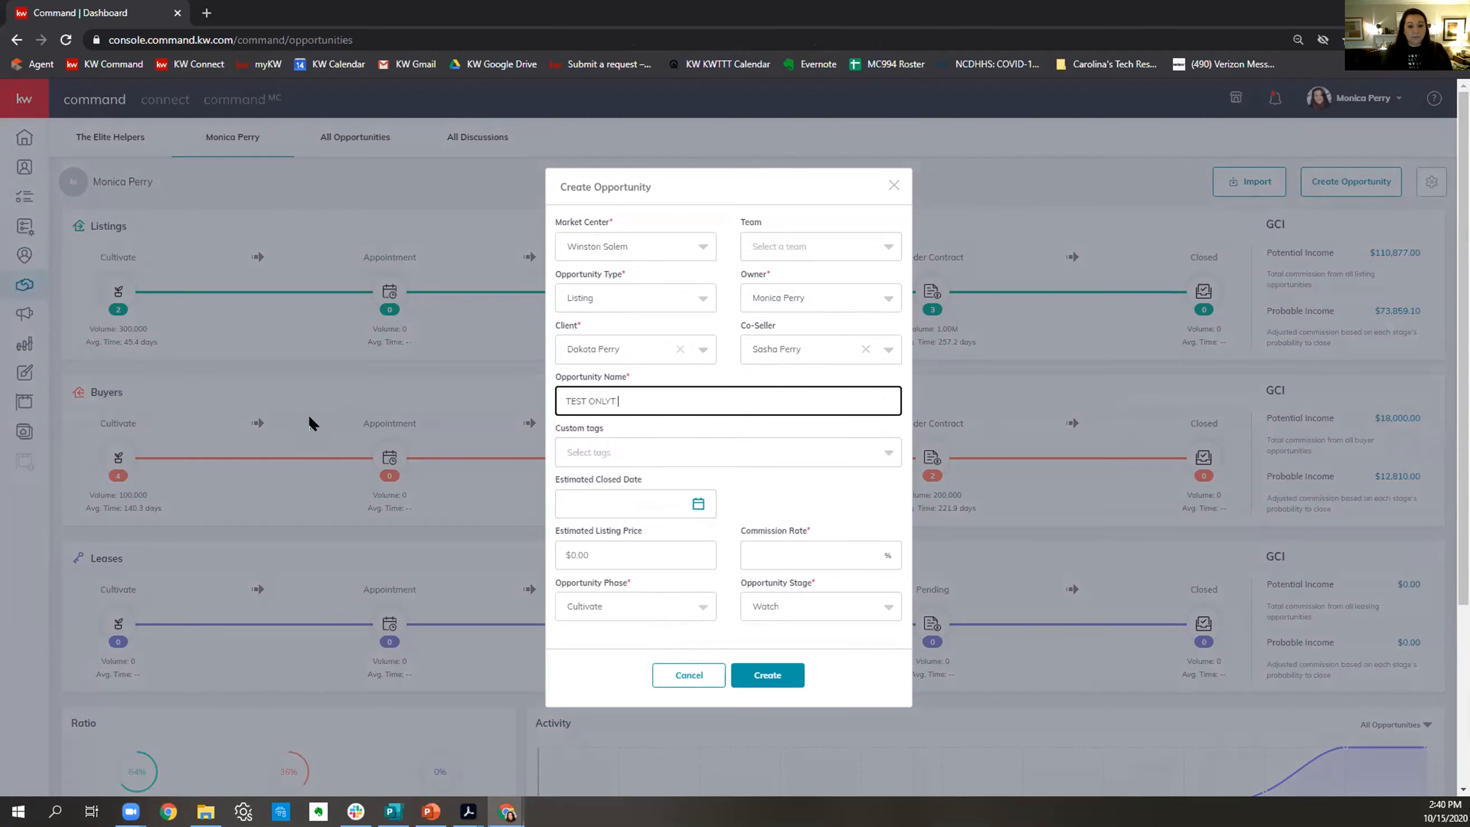
pyautogui.press('BackSpace')
pyautogui.write('10')
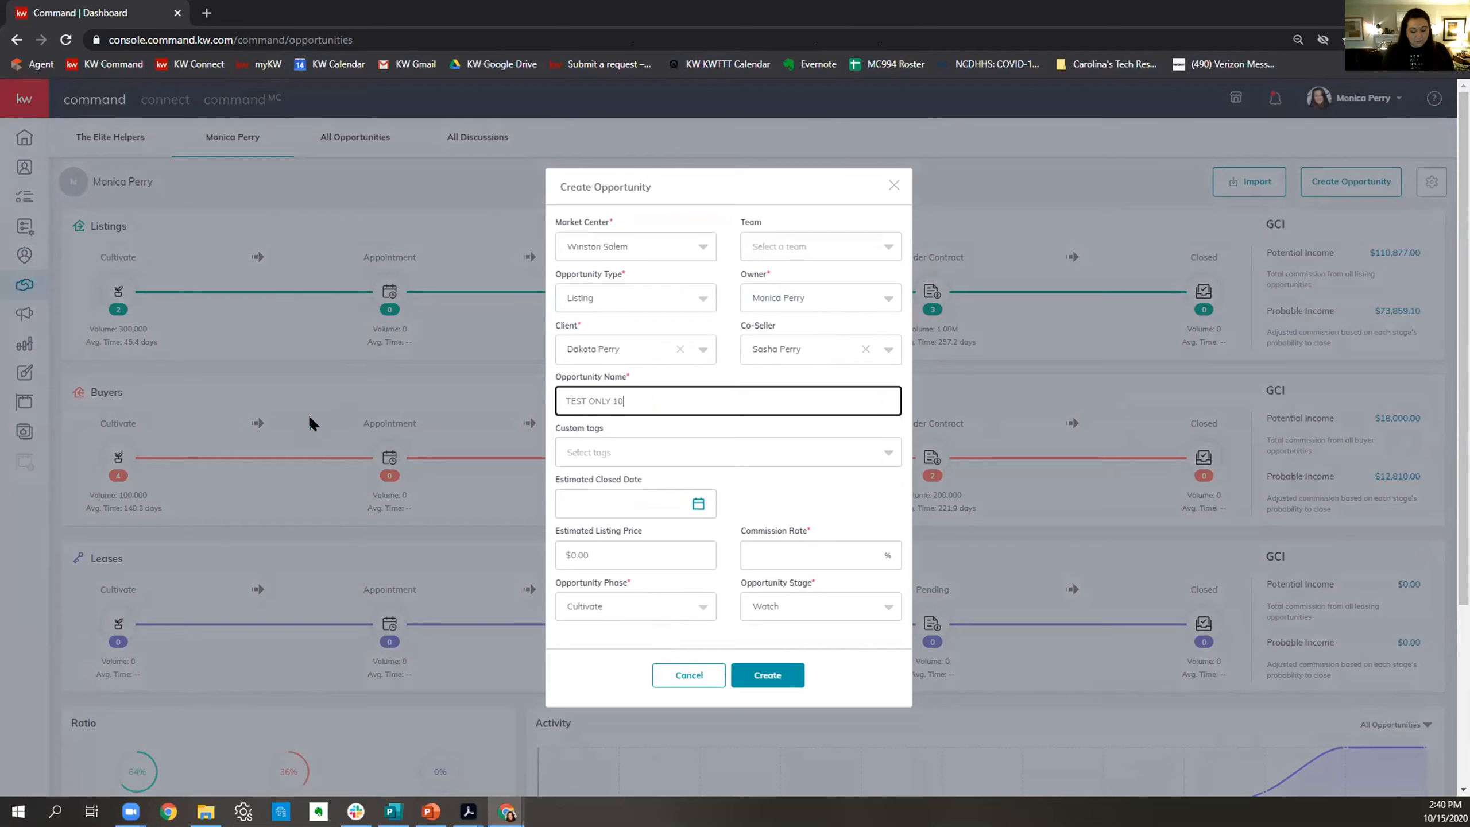
pyautogui.write('.15')
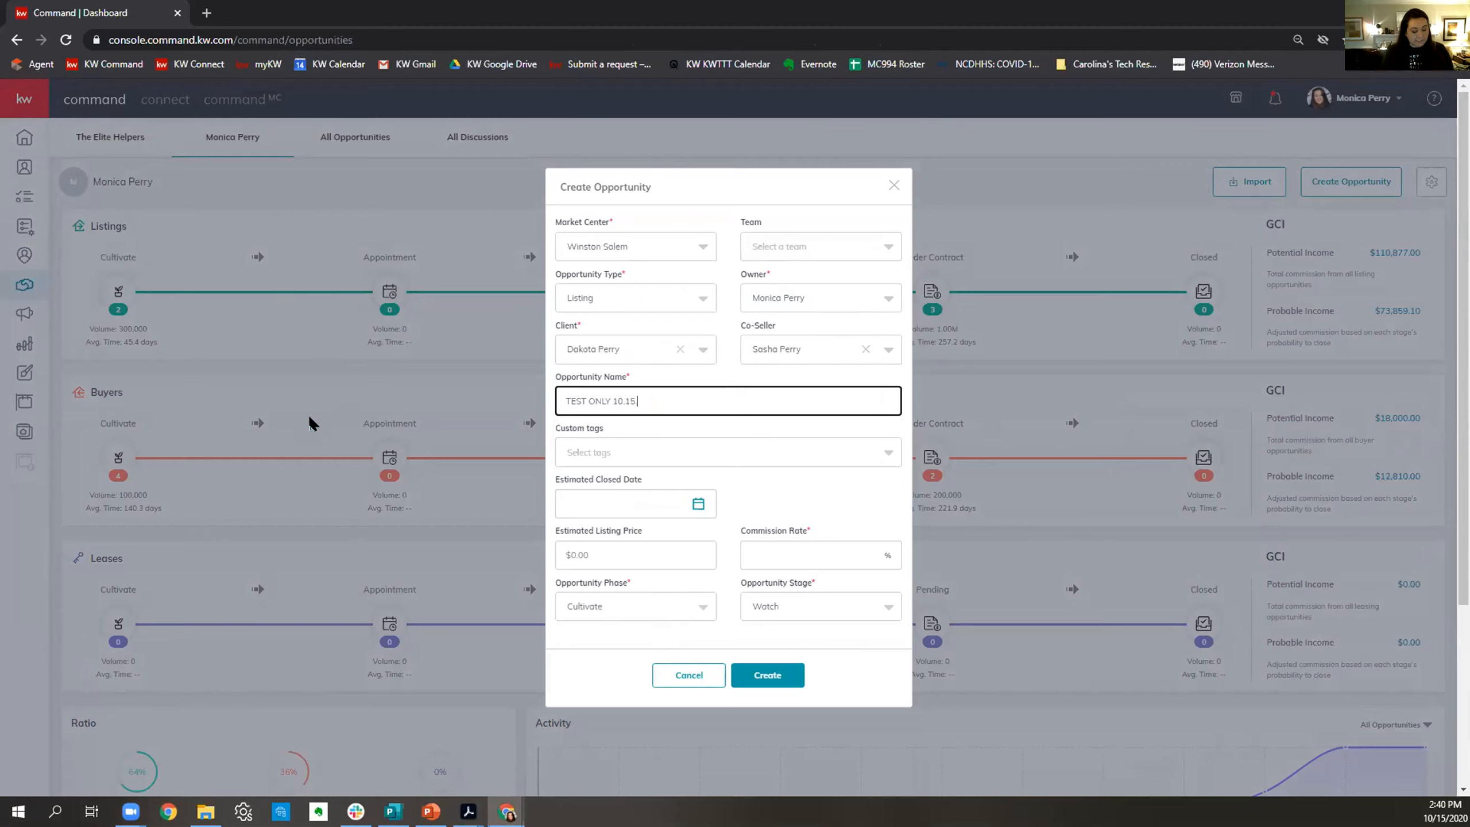
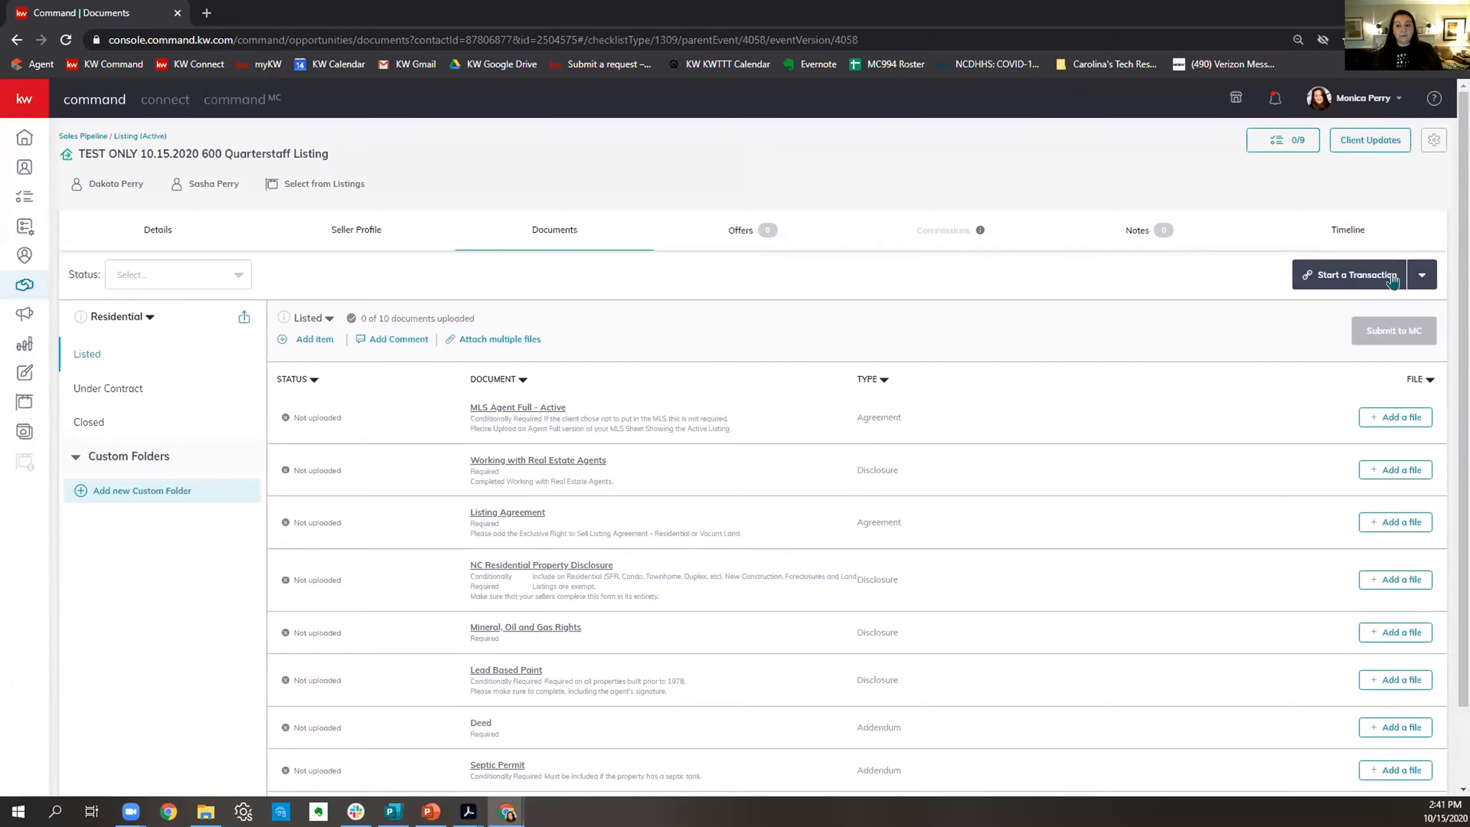
pyautogui.click(1381, 281)
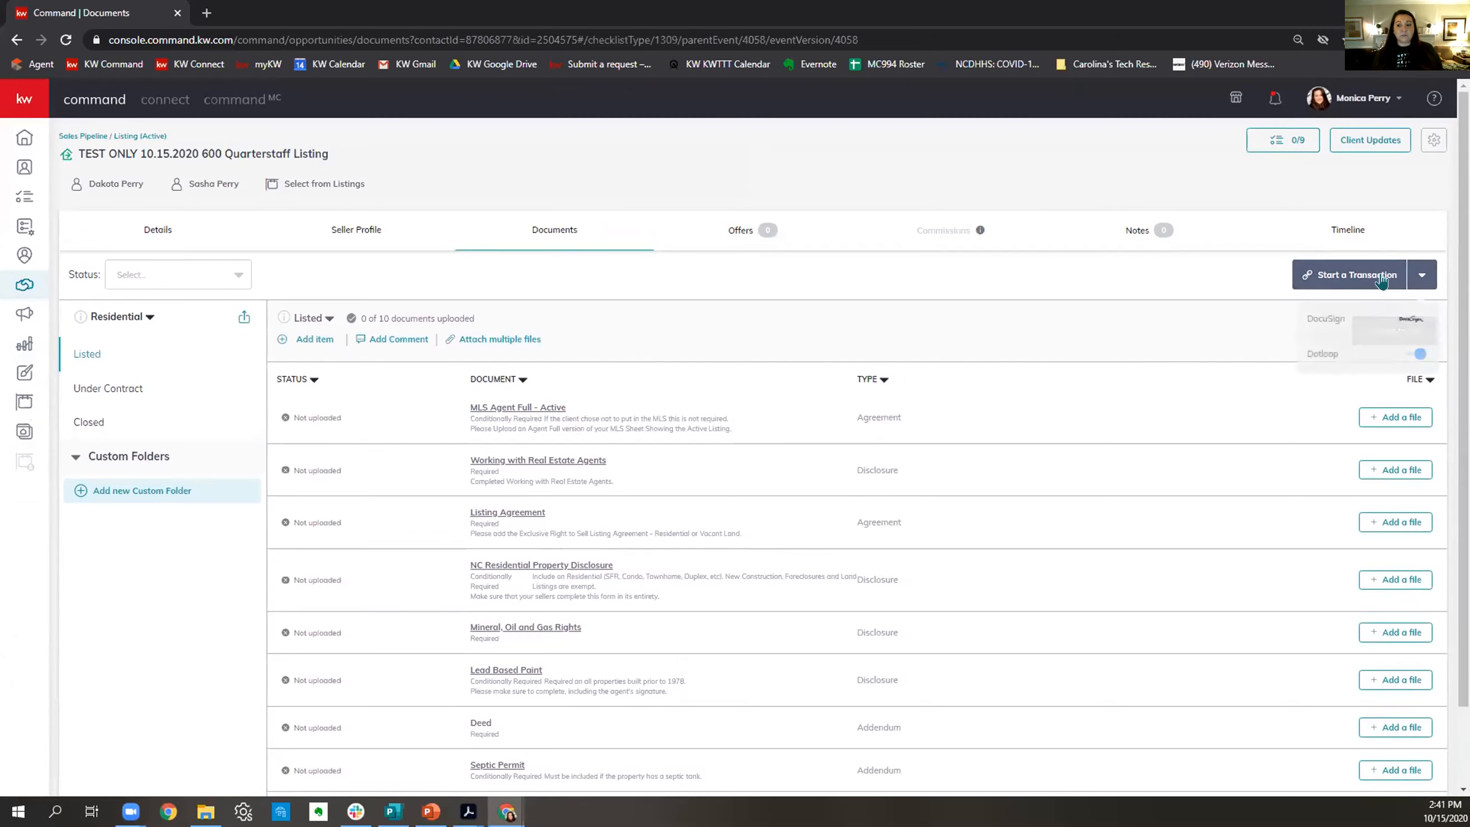
pyautogui.click(1340, 320)
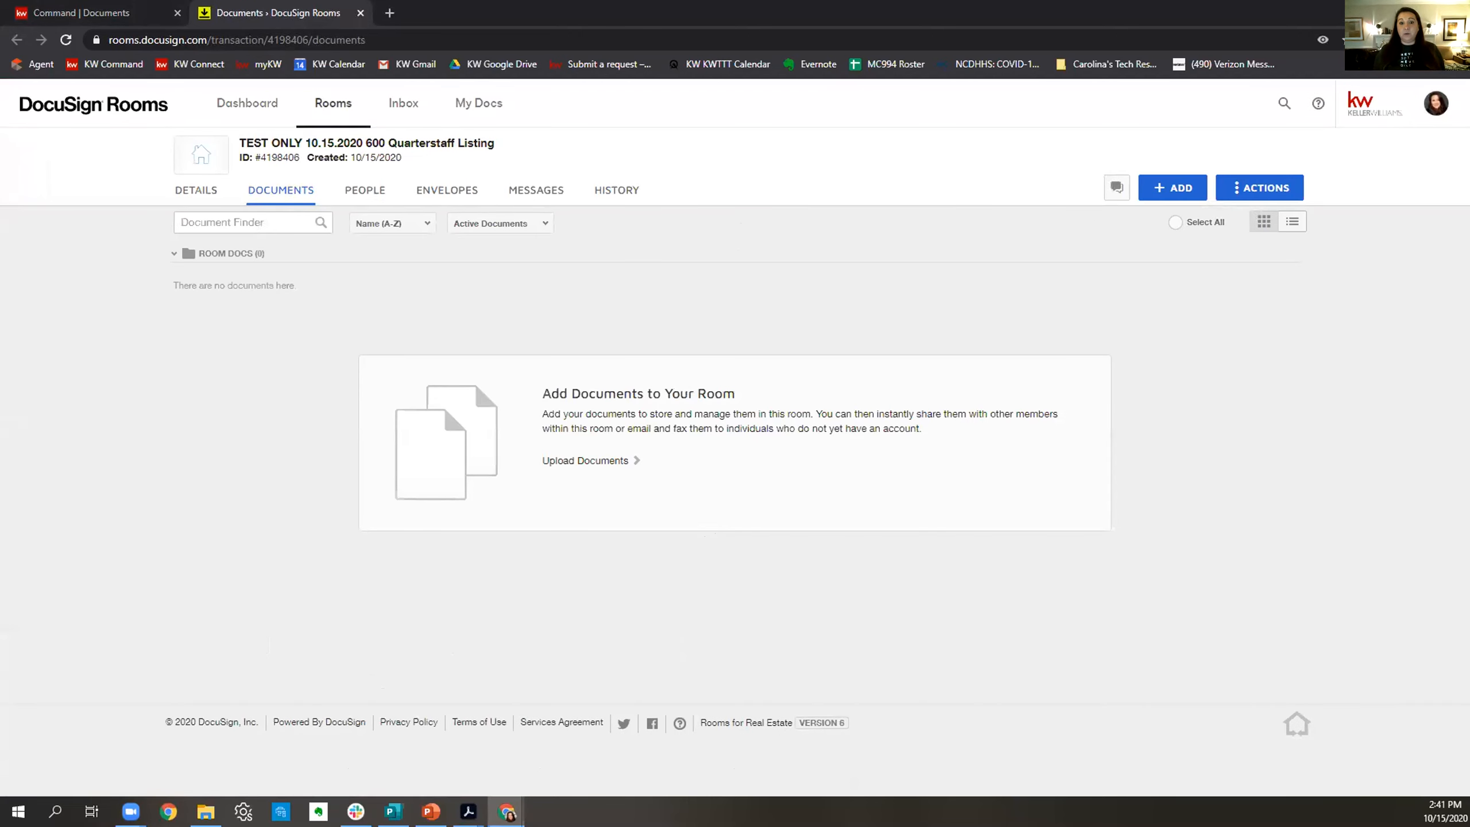
pyautogui.click(214, 191)
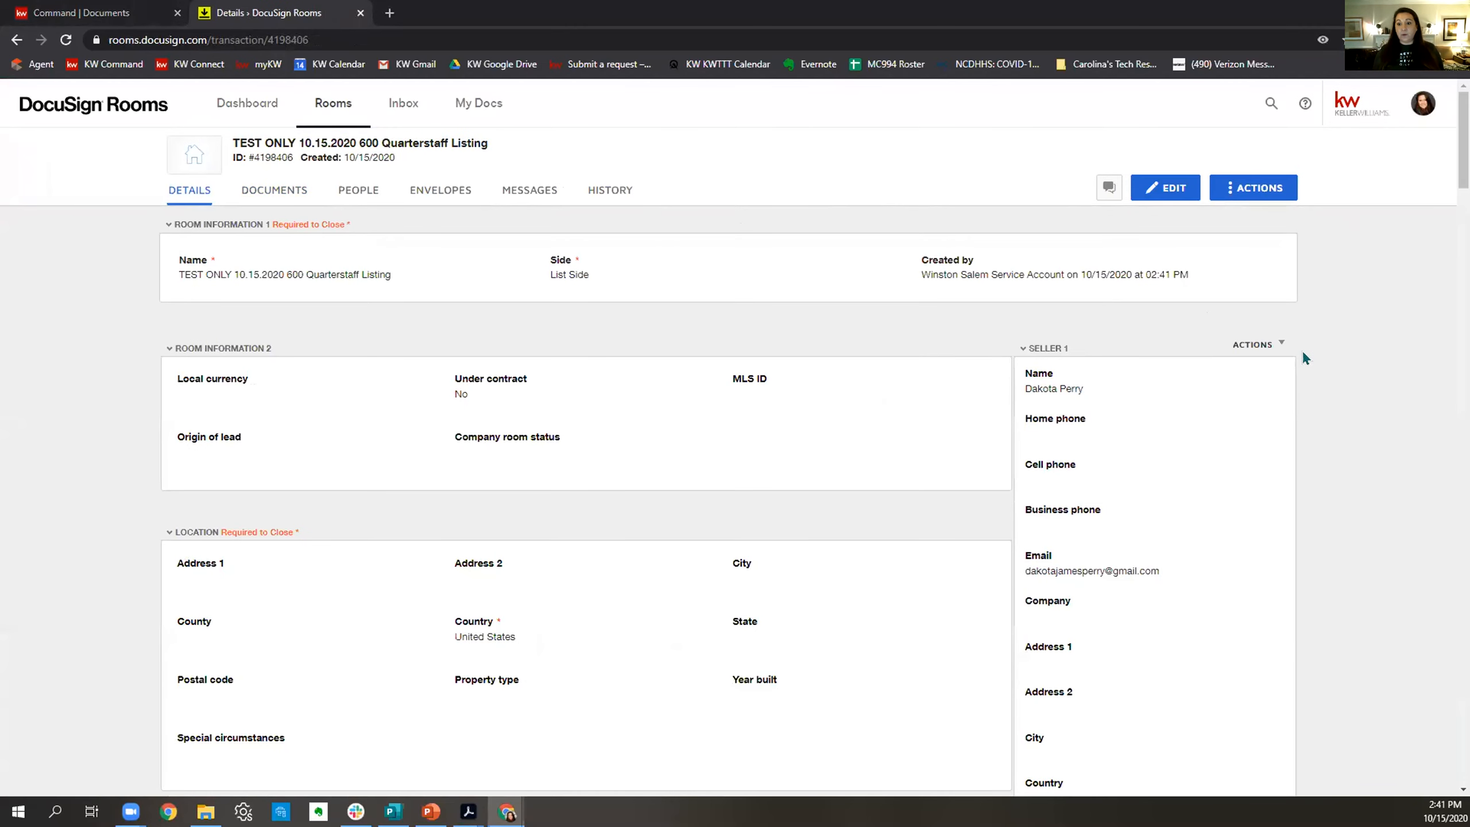
pyautogui.scroll(-1, 1303, 353)
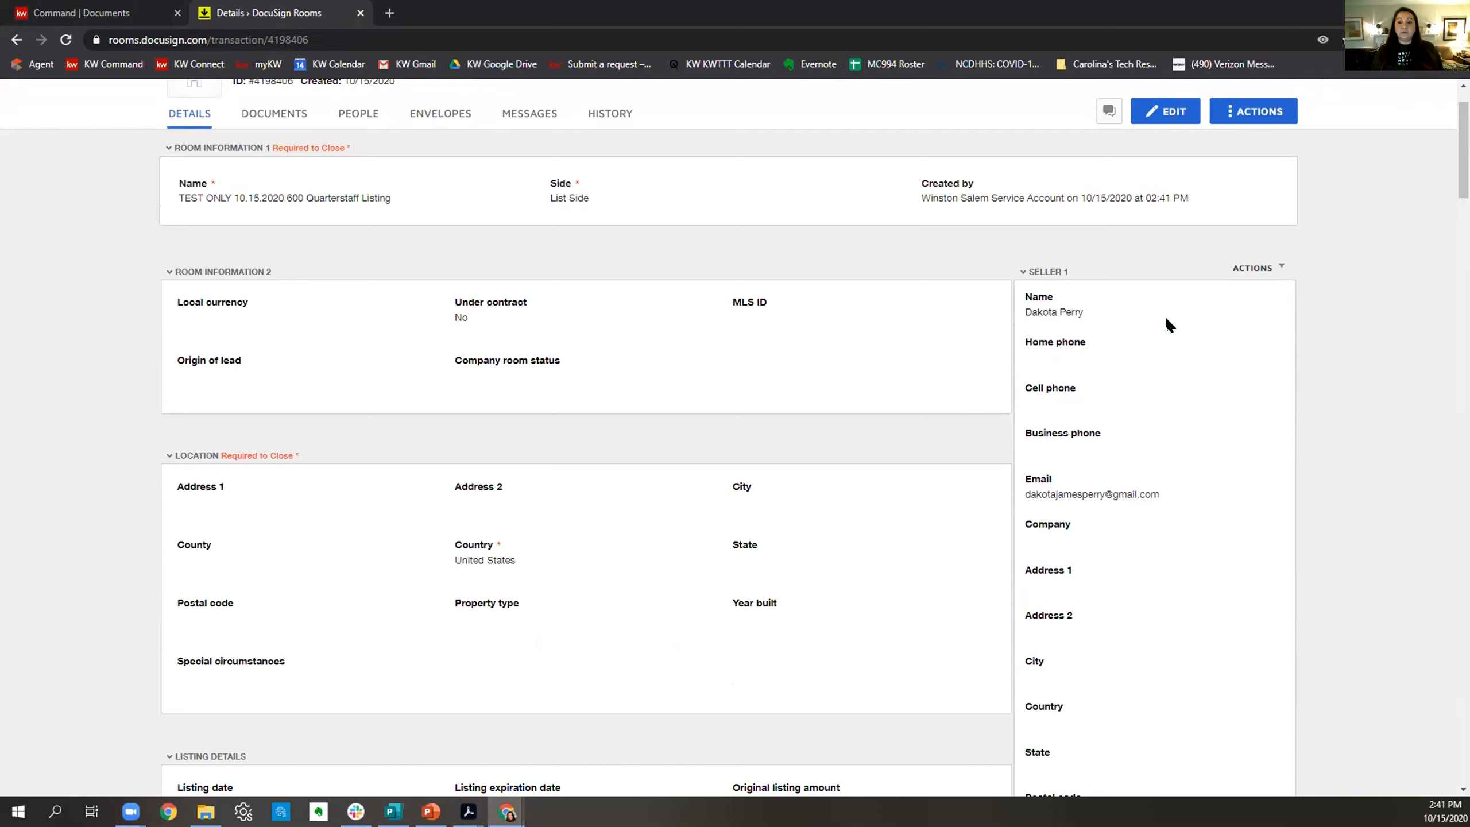
pyautogui.scroll(-6, 1266, 455)
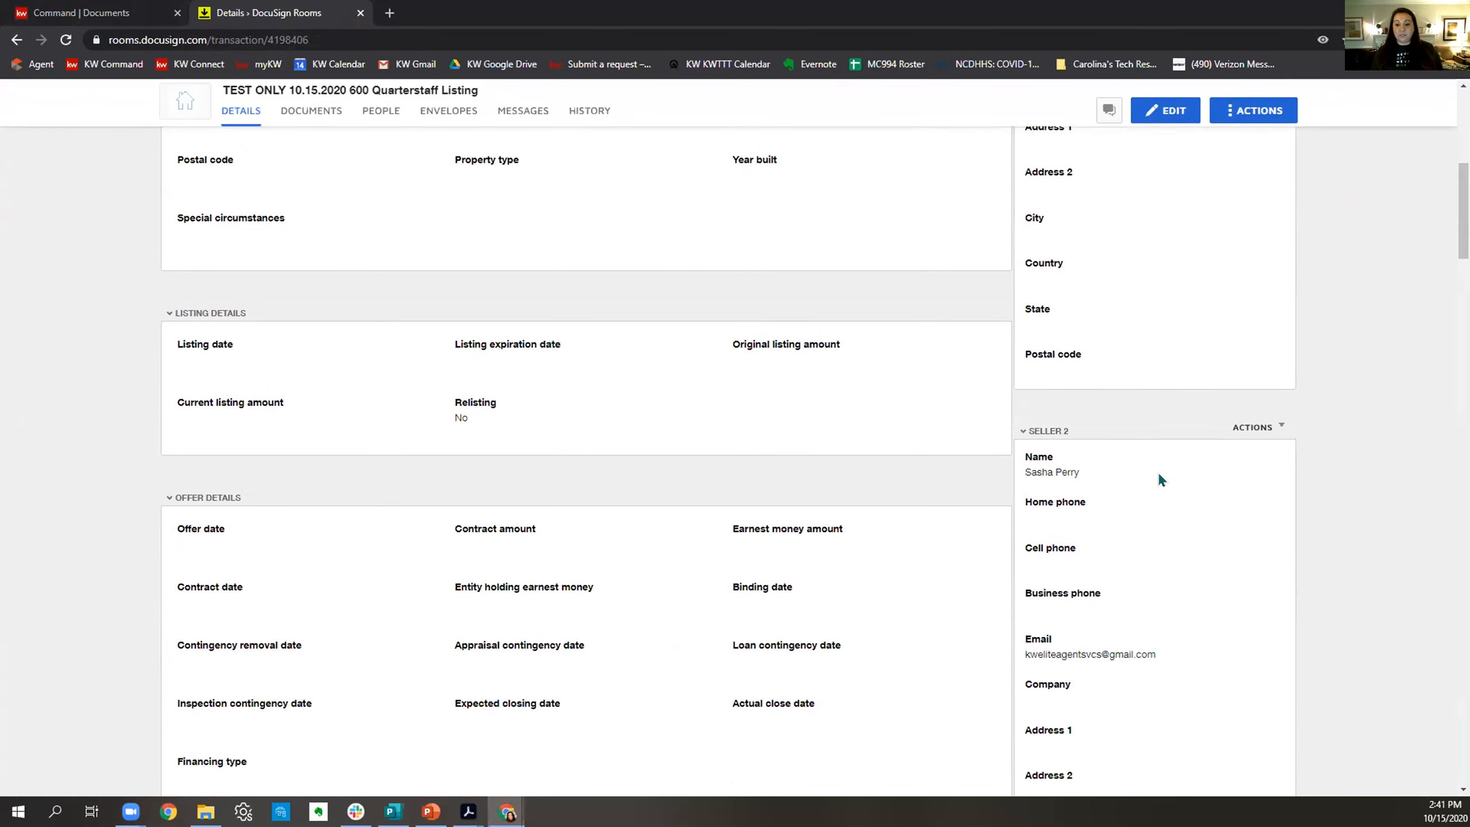
pyautogui.scroll(-10, 1160, 475)
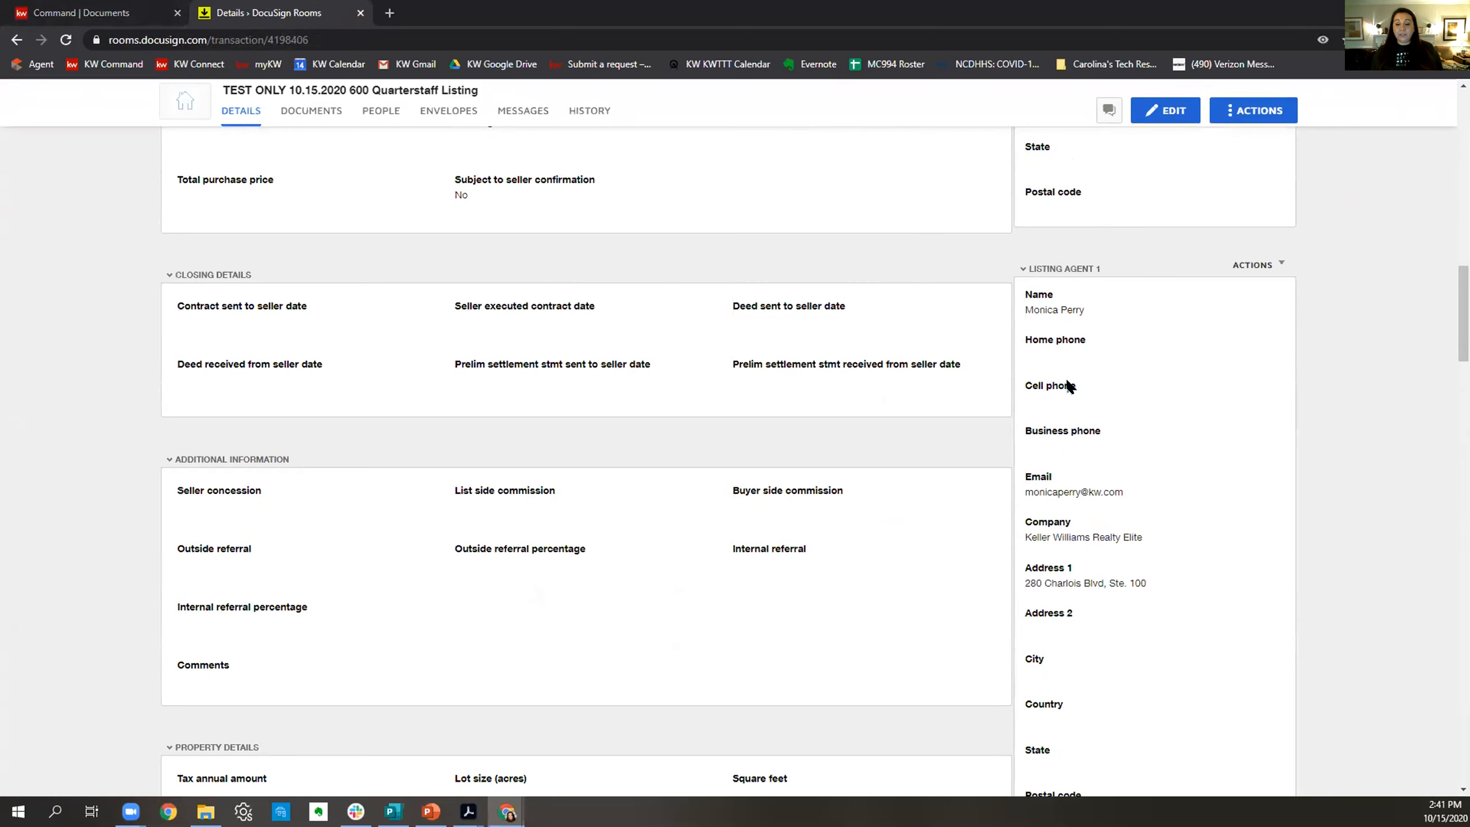
pyautogui.scroll(-2, 1194, 461)
pyautogui.scroll(3, 1201, 460)
pyautogui.scroll(-1, 1196, 434)
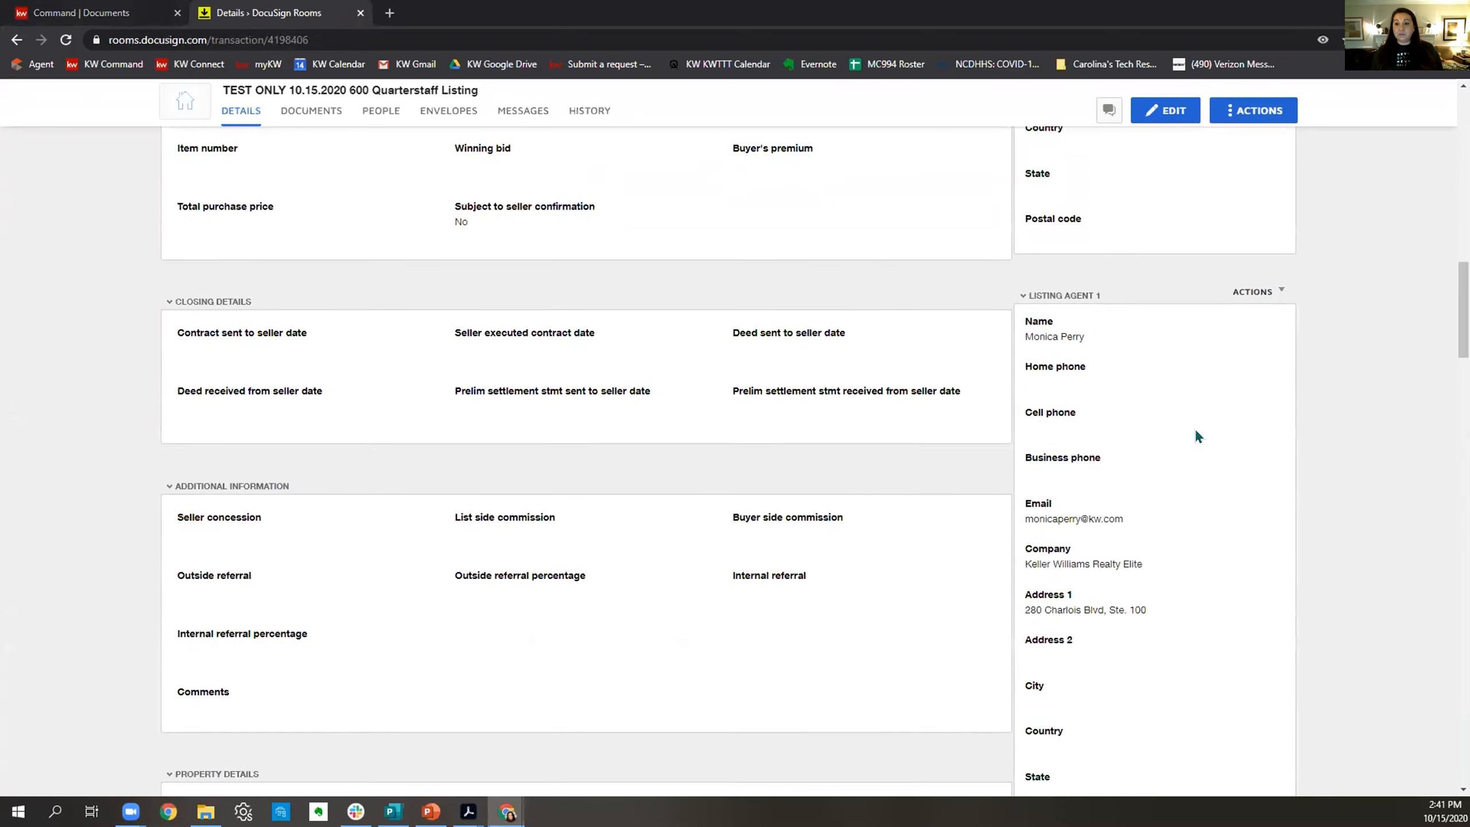
# Edit the listing agent's address: city Winston-Salem, United States, North Carolina, postal code 27103
pyautogui.click(1160, 114)
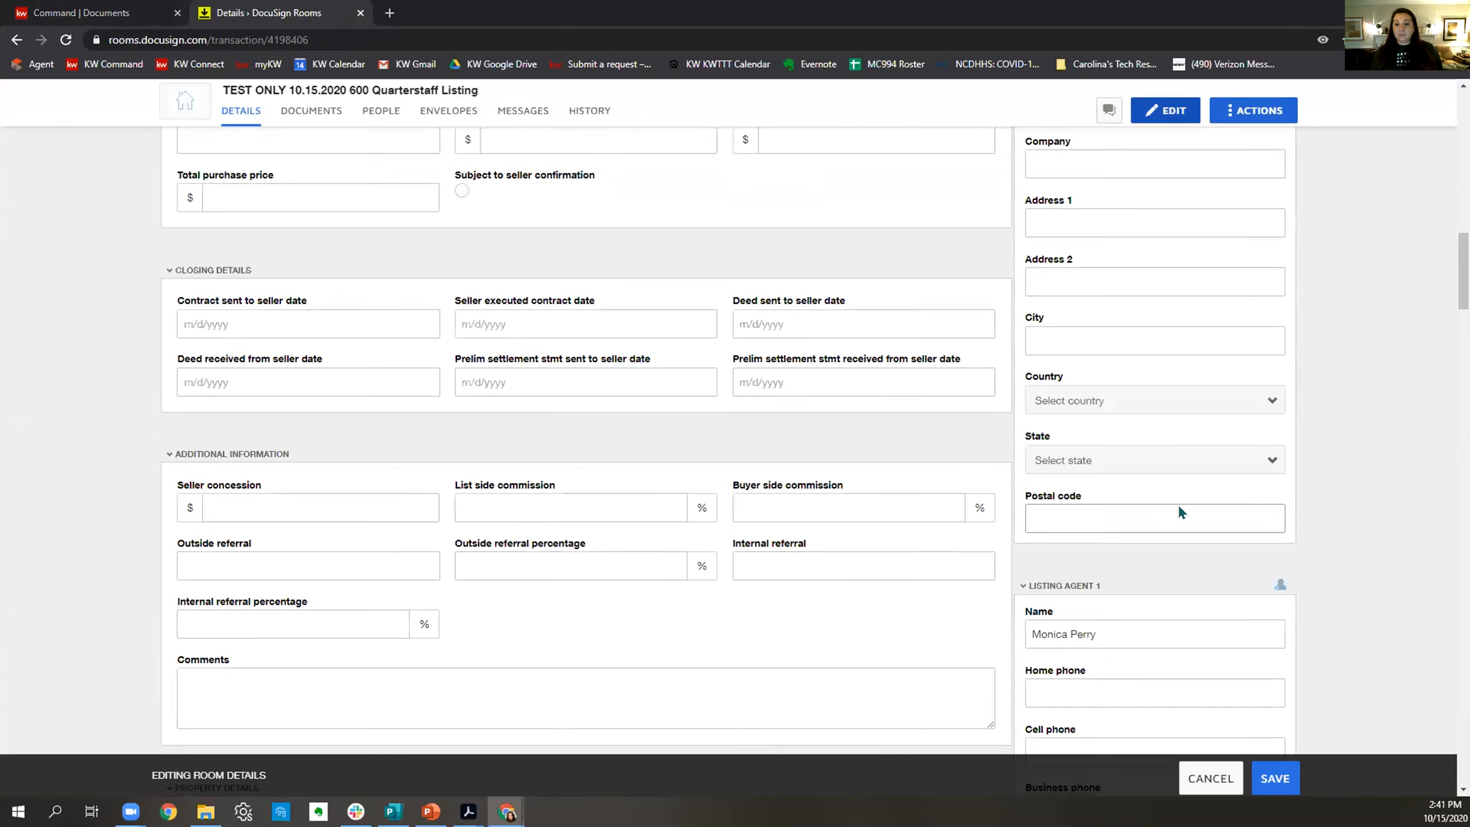
pyautogui.scroll(-1, 1176, 501)
pyautogui.scroll(-7, 1237, 527)
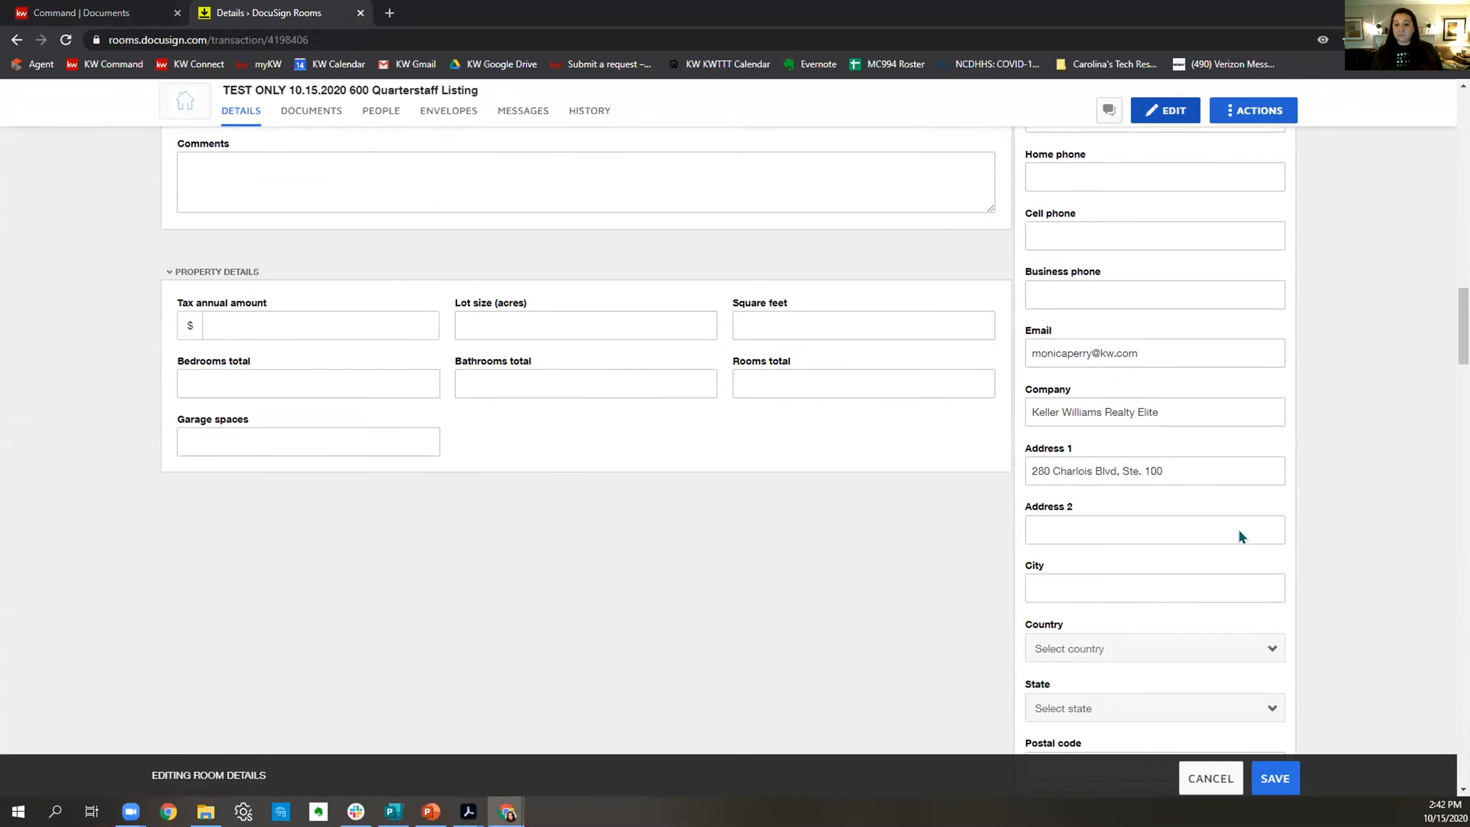
pyautogui.click(1096, 481)
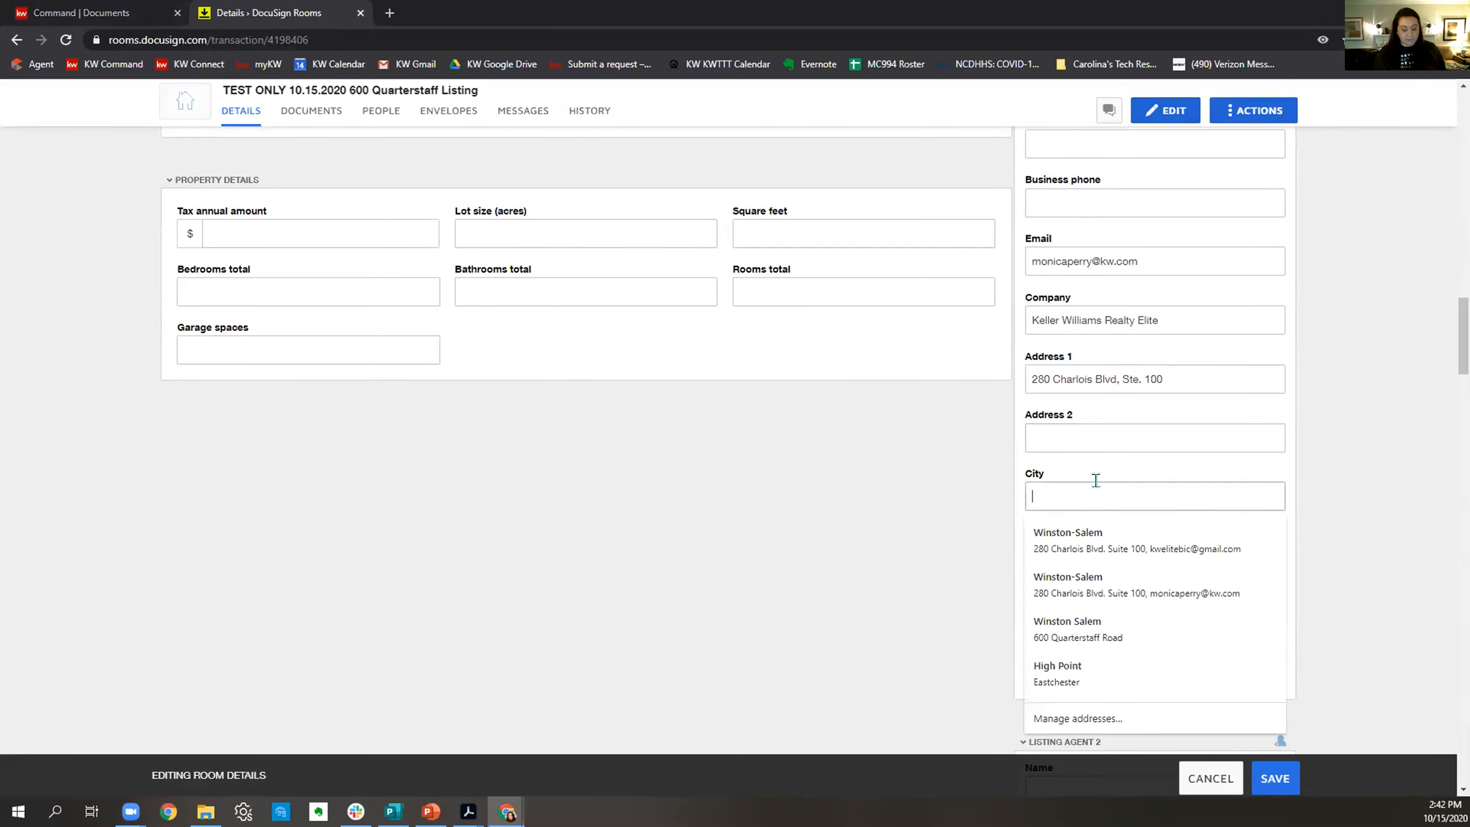
pyautogui.write('Winston-Salem')
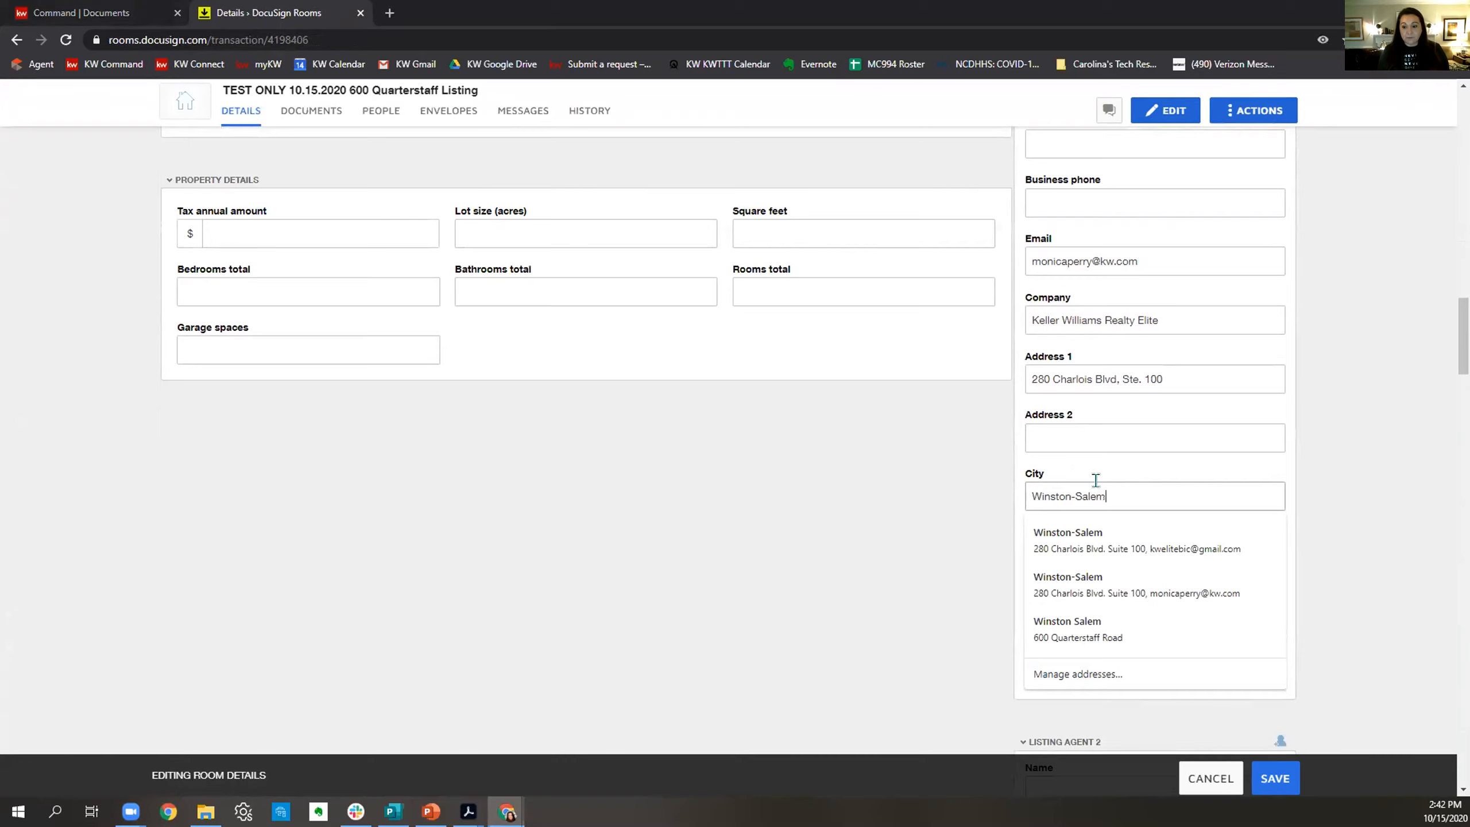
pyautogui.click(1361, 459)
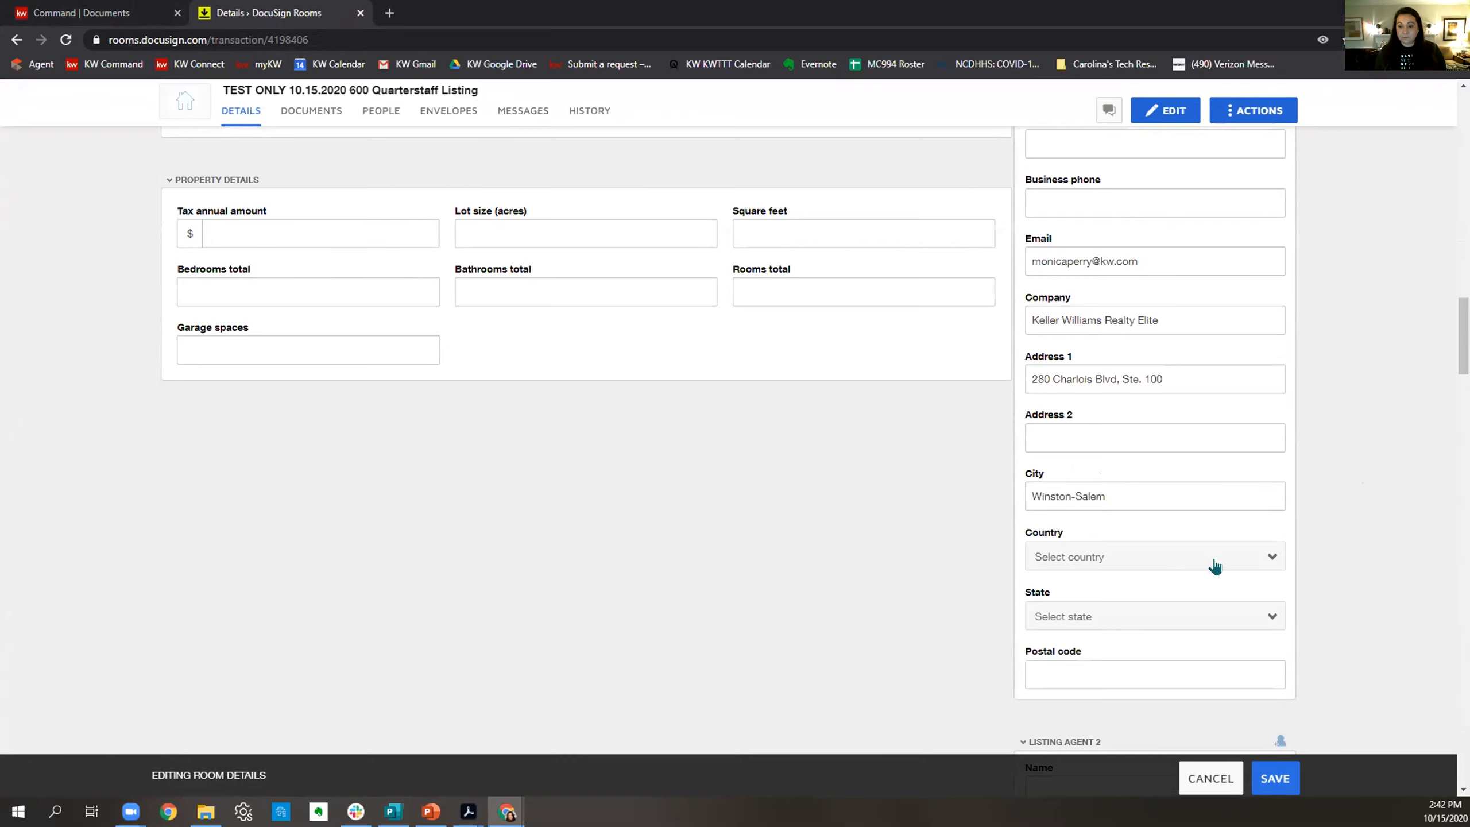
pyautogui.click(1096, 566)
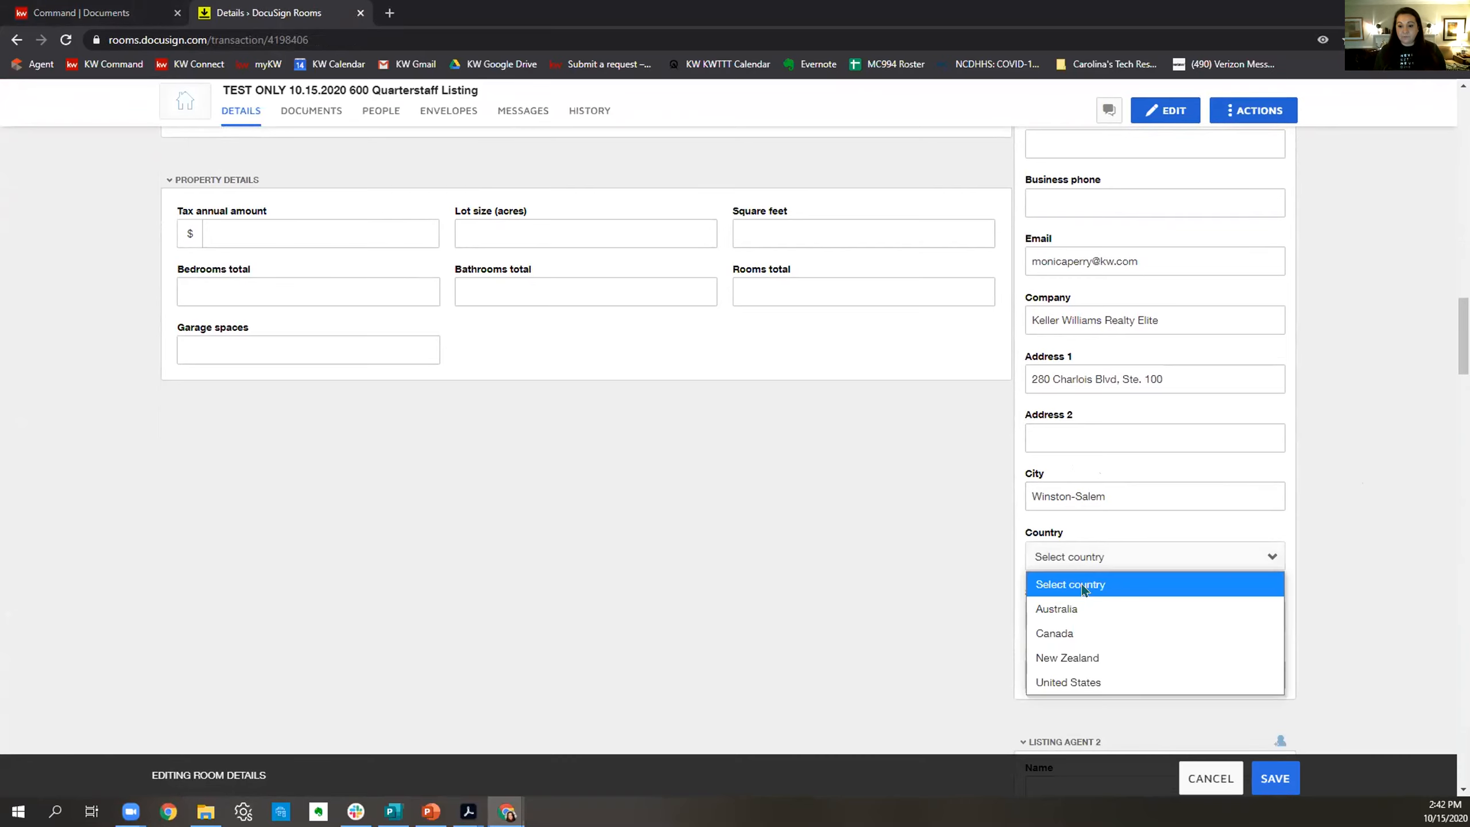
pyautogui.click(1053, 680)
pyautogui.click(1064, 626)
pyautogui.scroll(-10, 1087, 558)
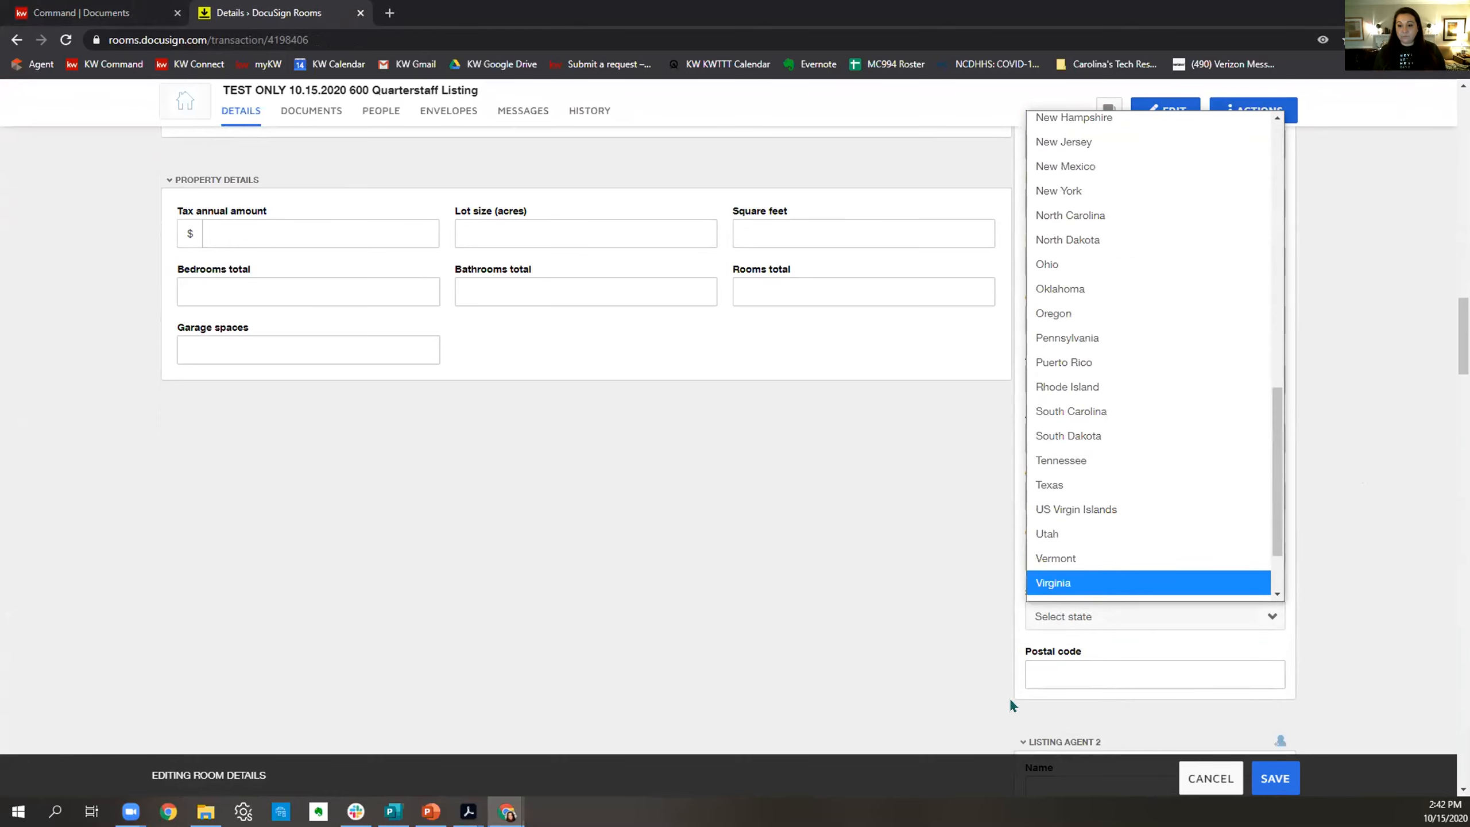
pyautogui.click(1070, 214)
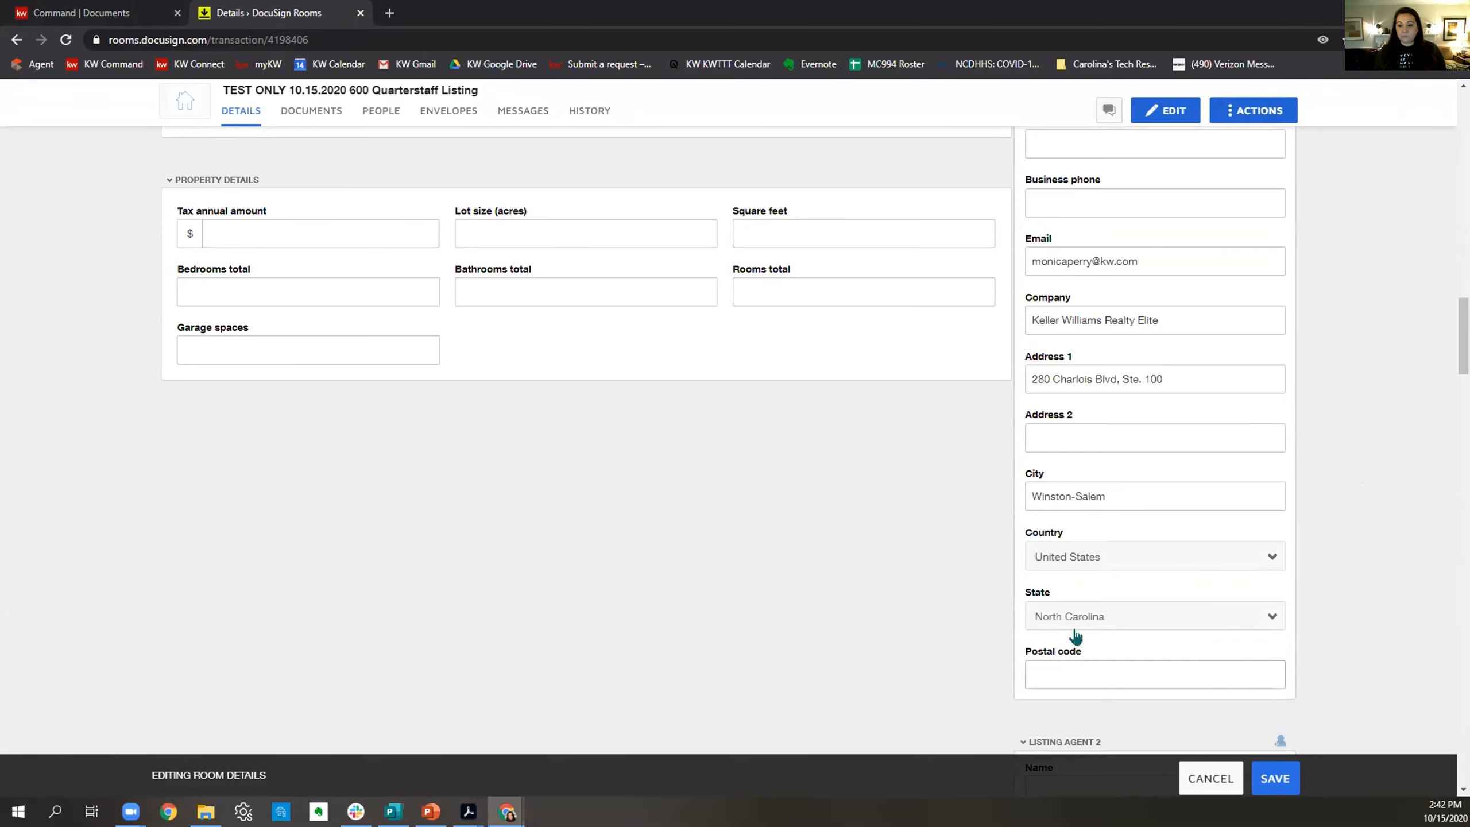
pyautogui.click(1071, 663)
pyautogui.write('27103')
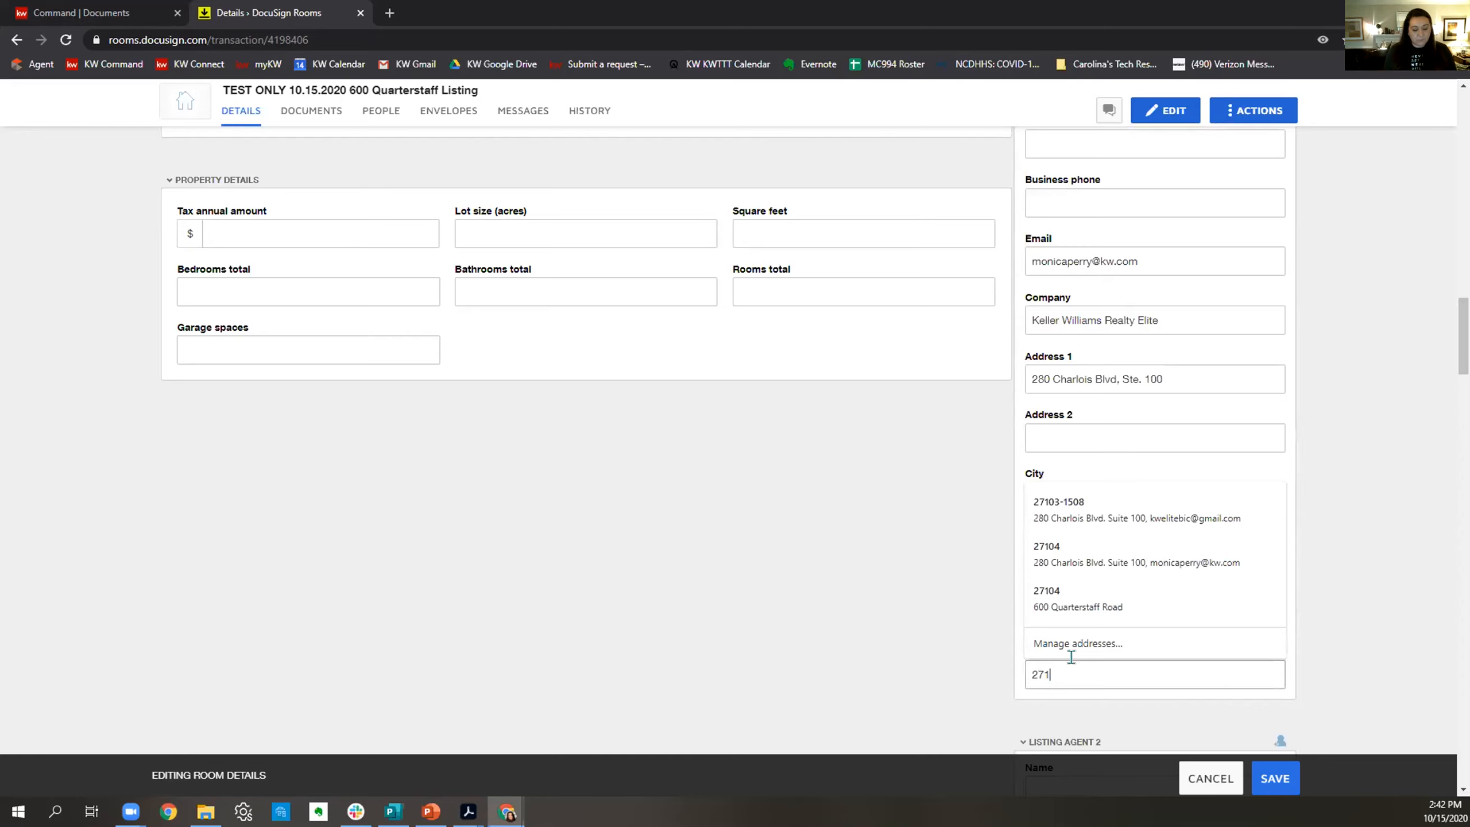
pyautogui.click(909, 631)
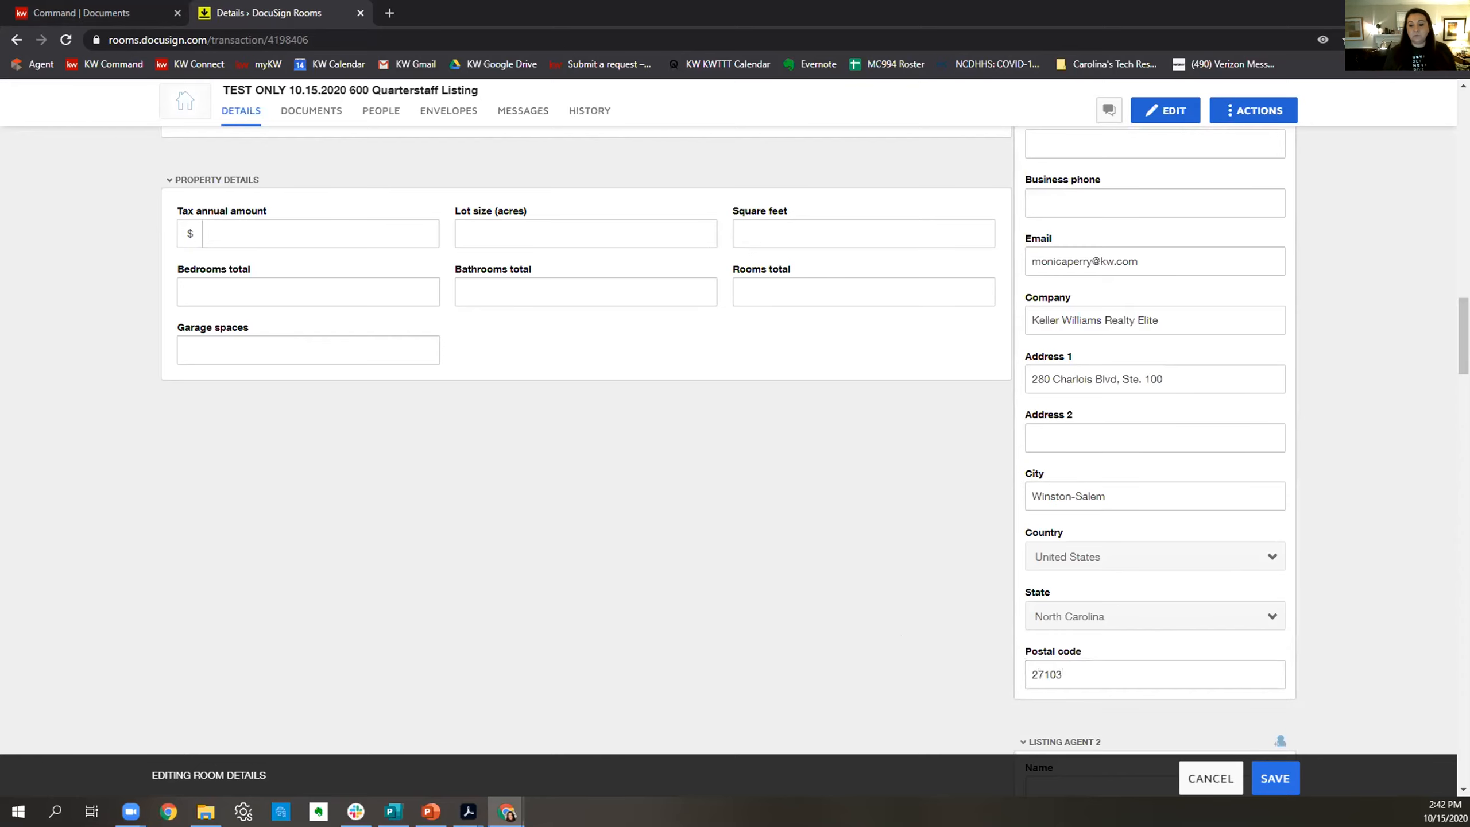
pyautogui.scroll(10, 538, 562)
pyautogui.scroll(10, 534, 558)
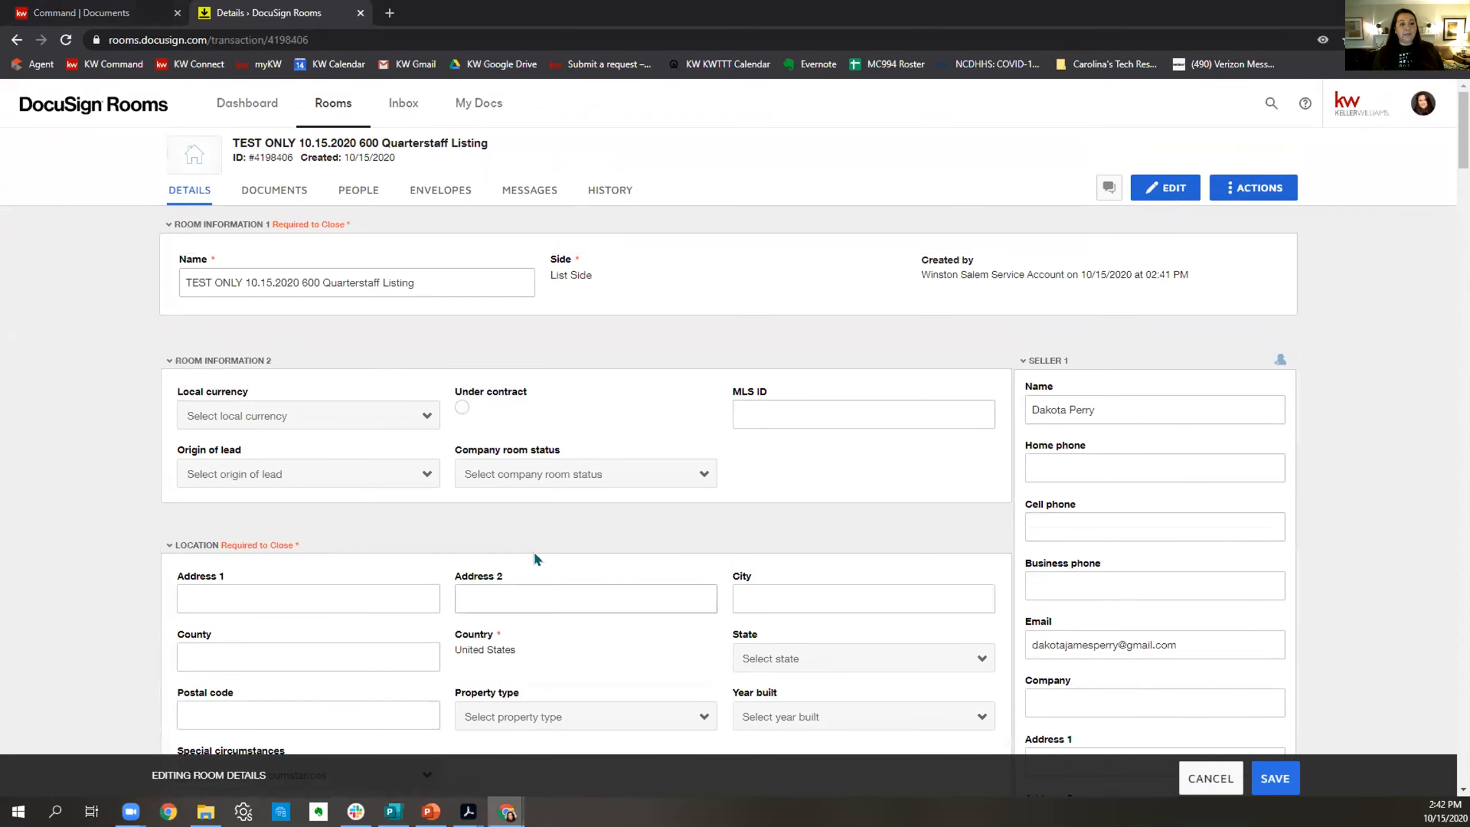
pyautogui.scroll(-5, 533, 559)
pyautogui.click(295, 308)
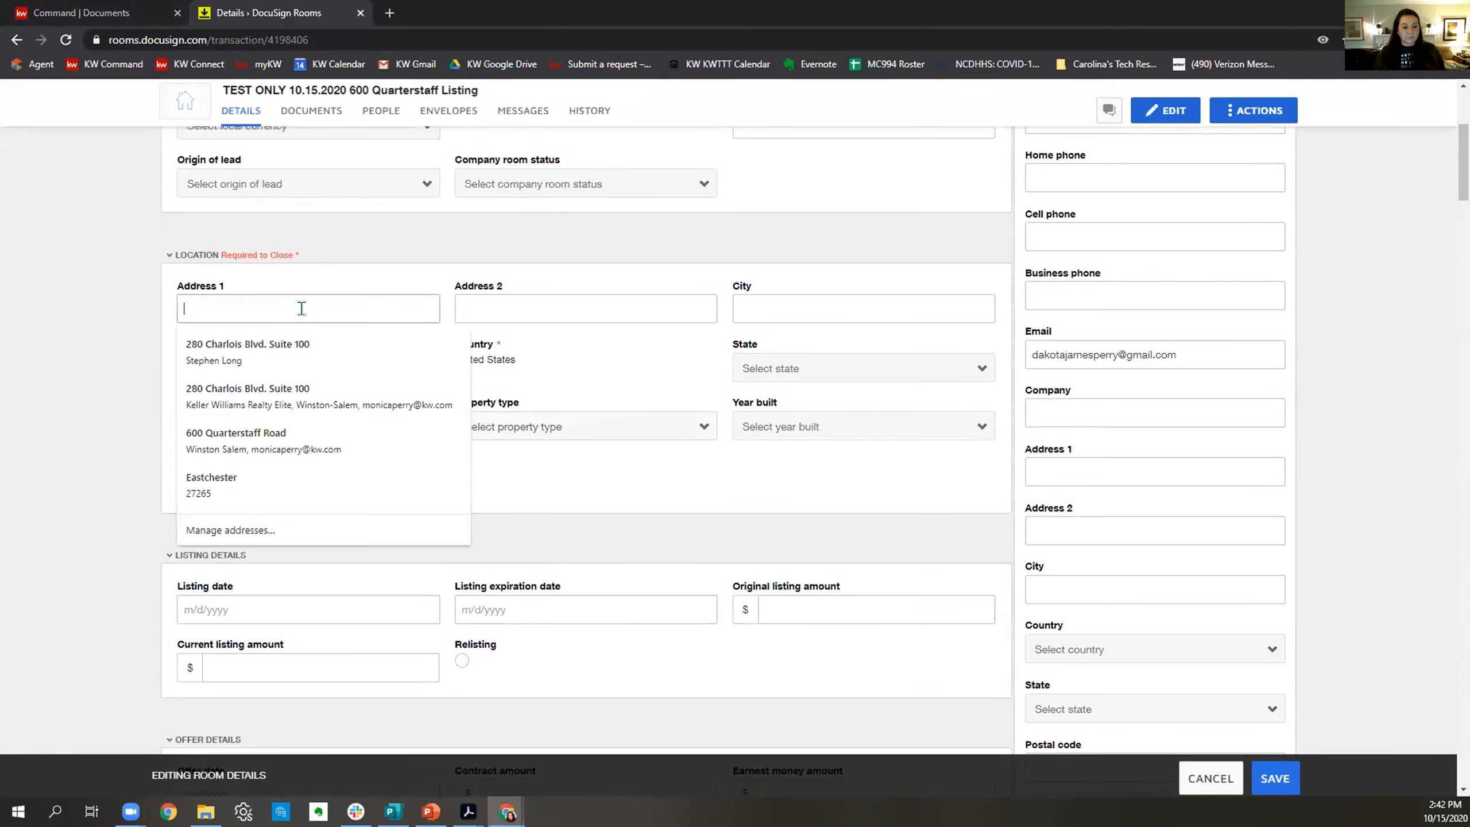
pyautogui.click(264, 431)
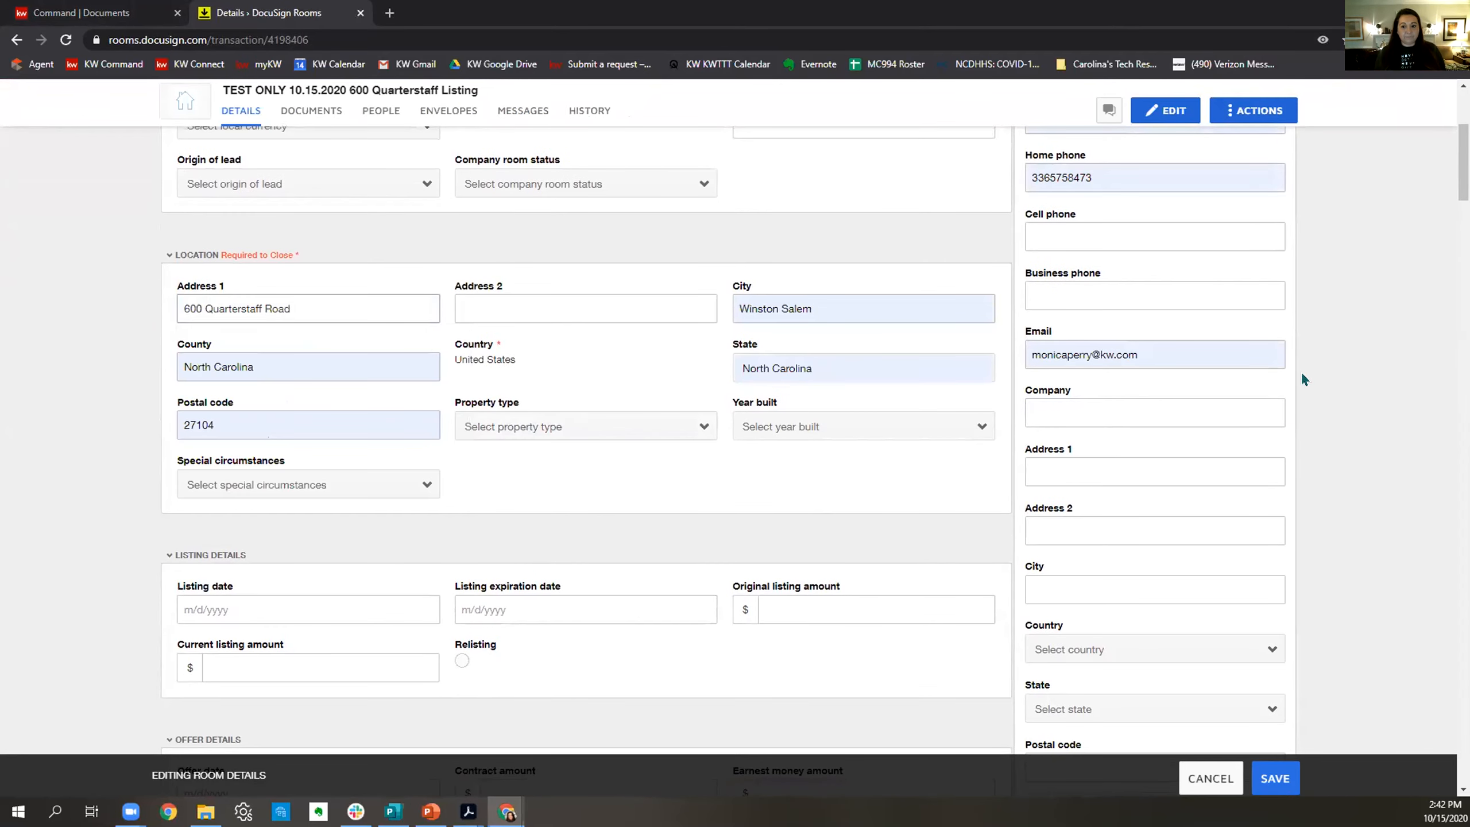
# Replace the first seller's name and save the room details
pyautogui.scroll(5, 1185, 417)
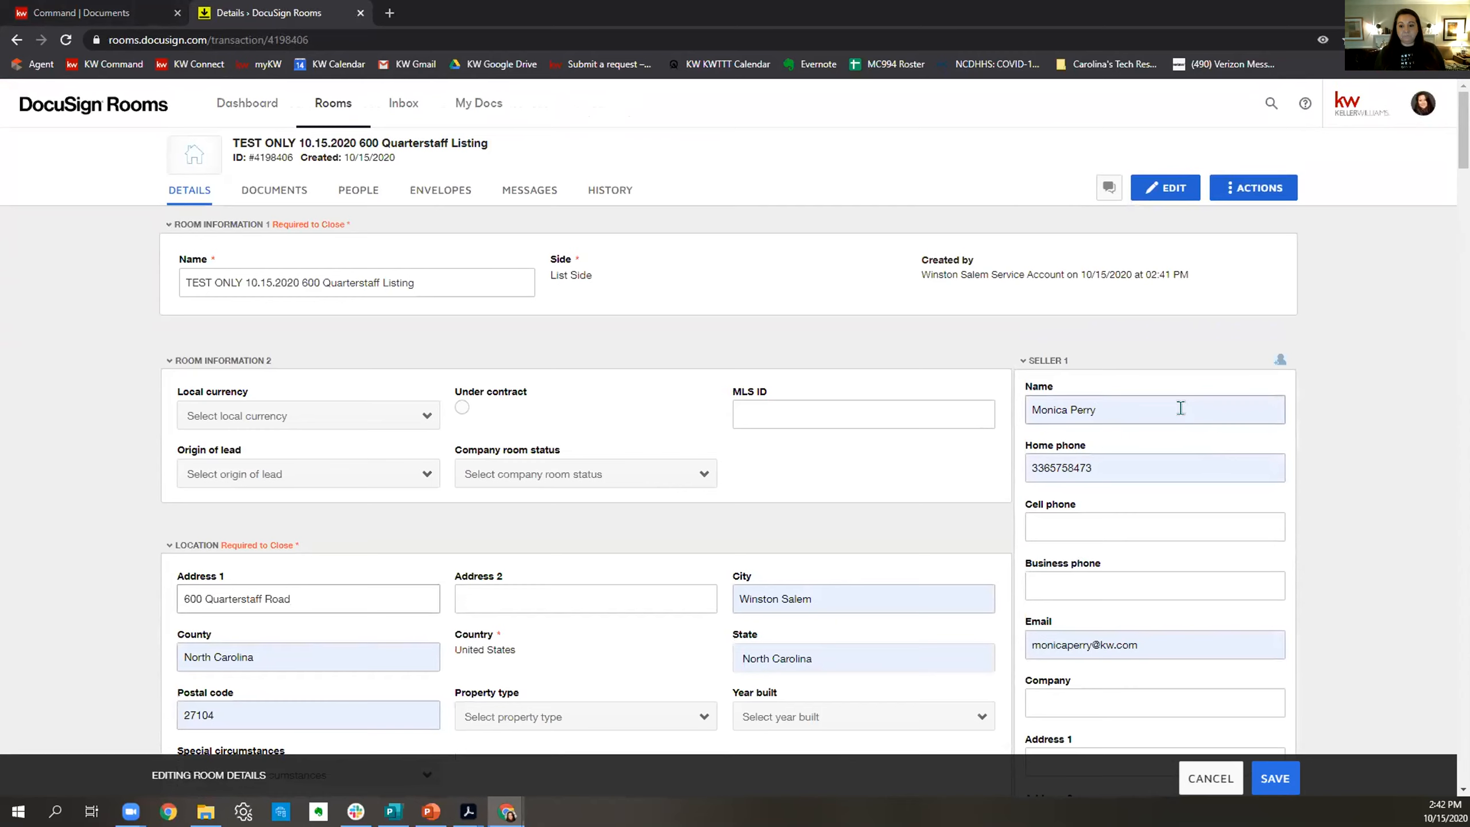
pyautogui.click(1089, 409)
pyautogui.write('Dakot')
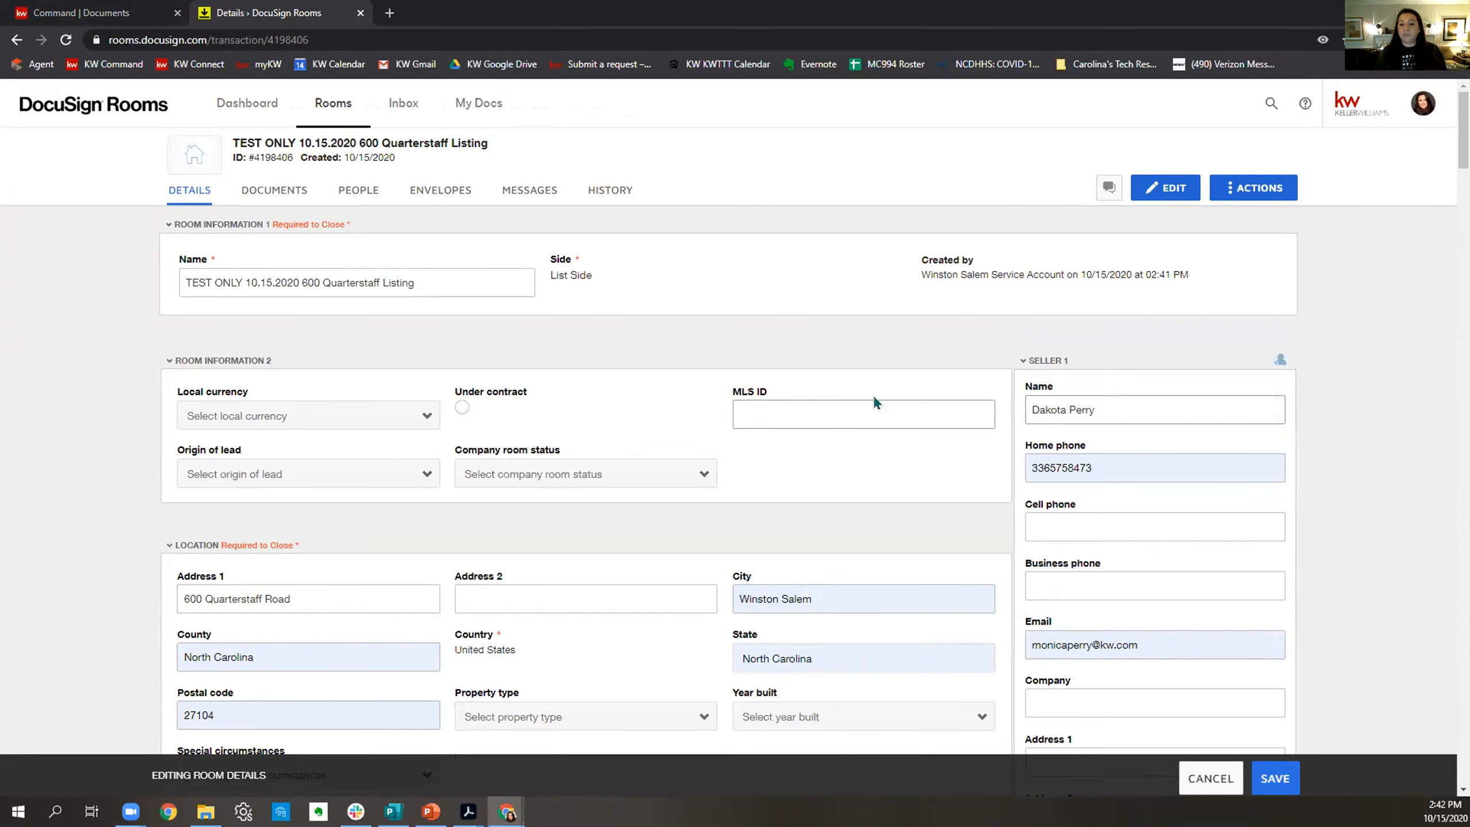
pyautogui.click(1274, 777)
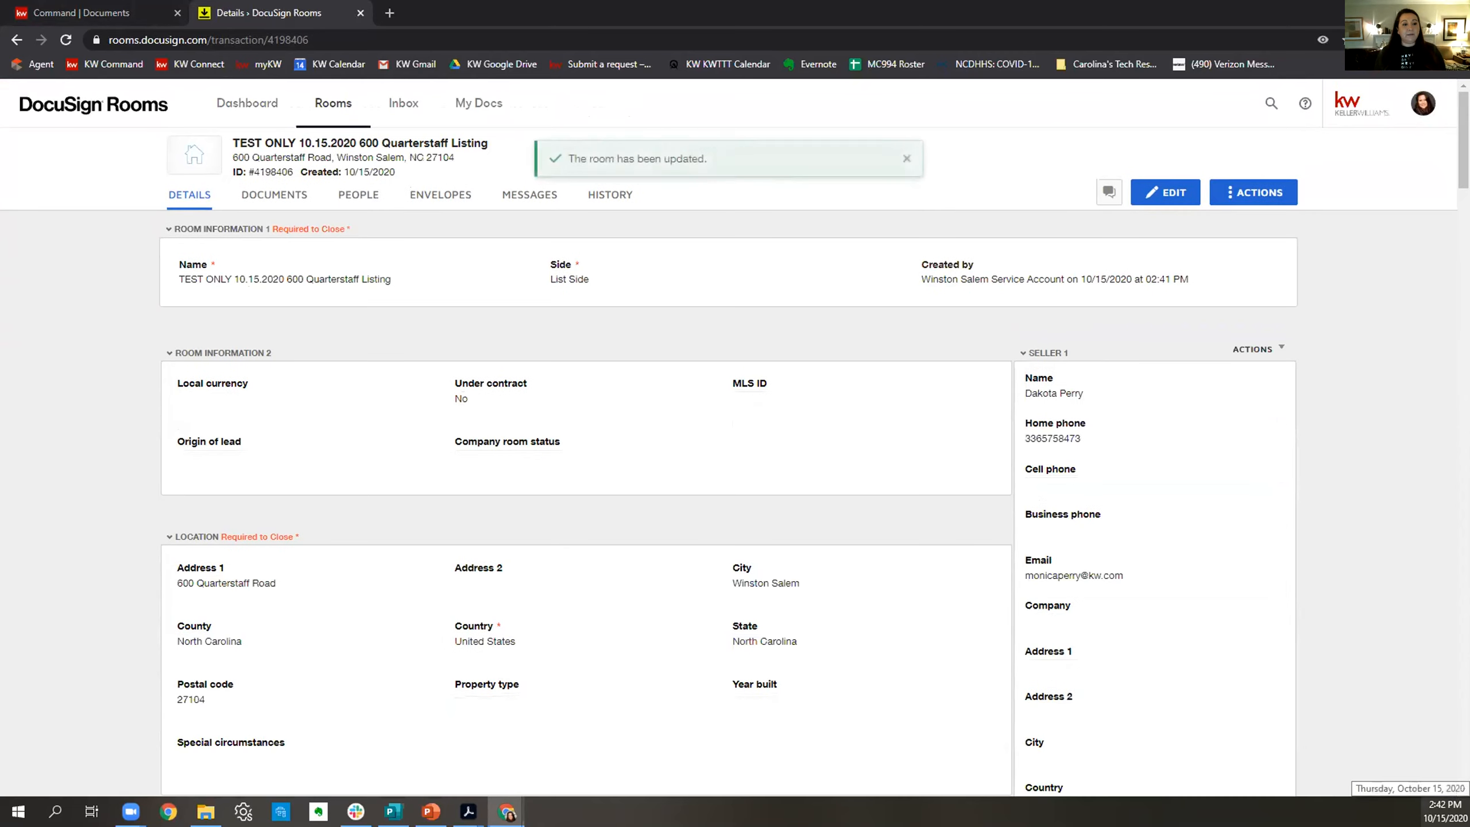
pyautogui.click(268, 195)
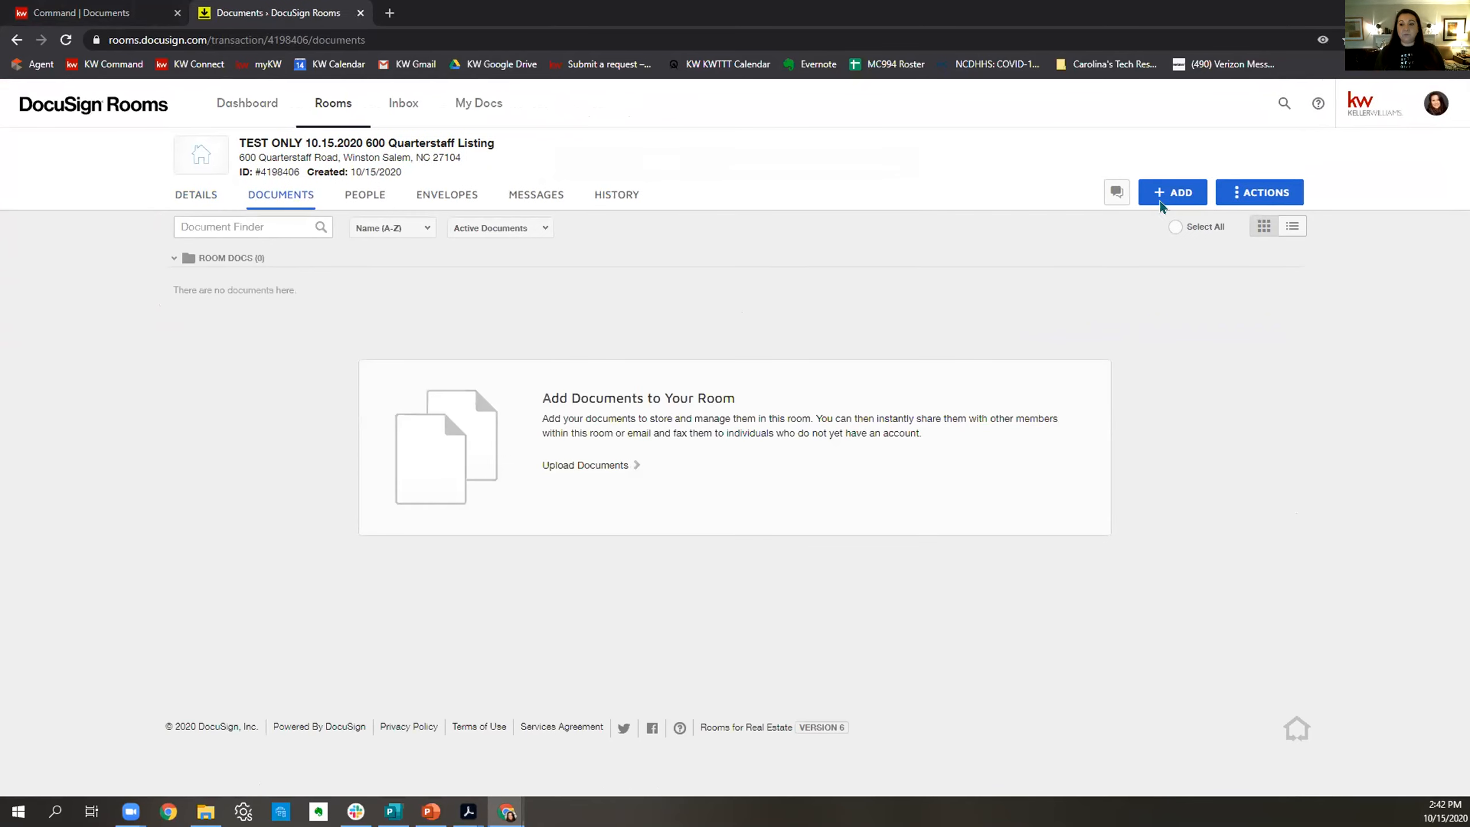
pyautogui.click(1160, 204)
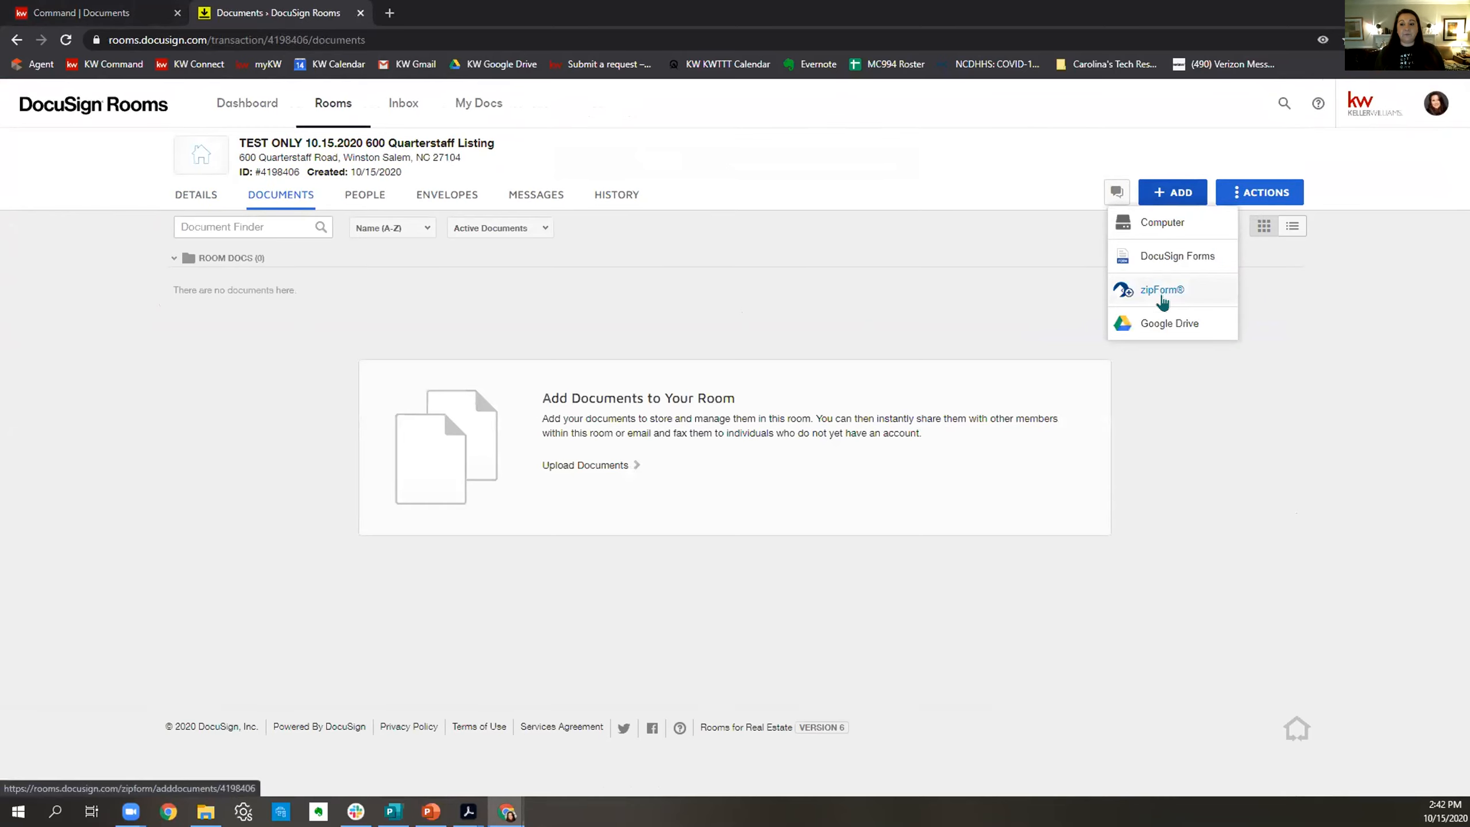
pyautogui.click(1162, 291)
pyautogui.click(665, 431)
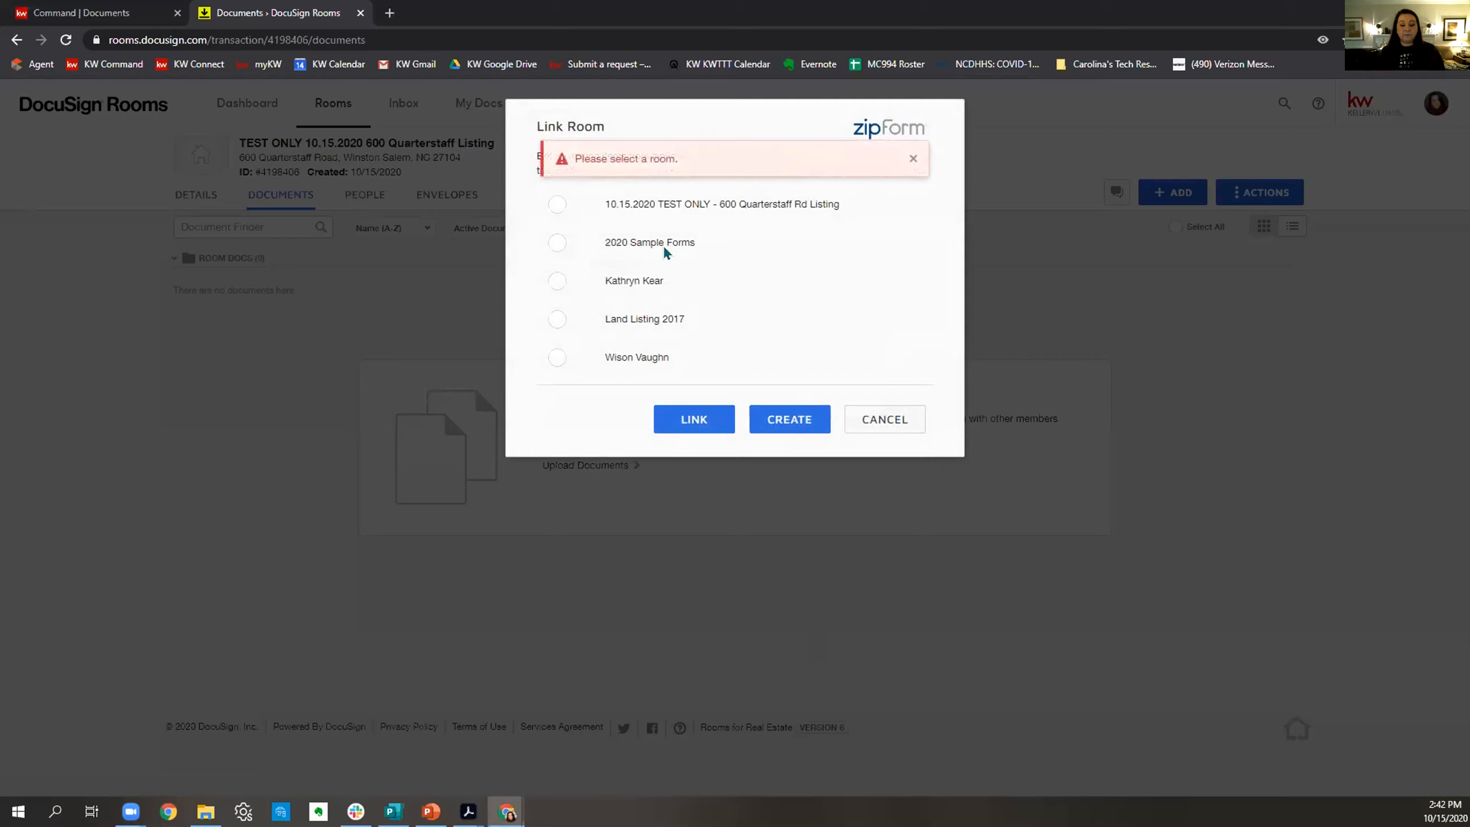
pyautogui.click(913, 157)
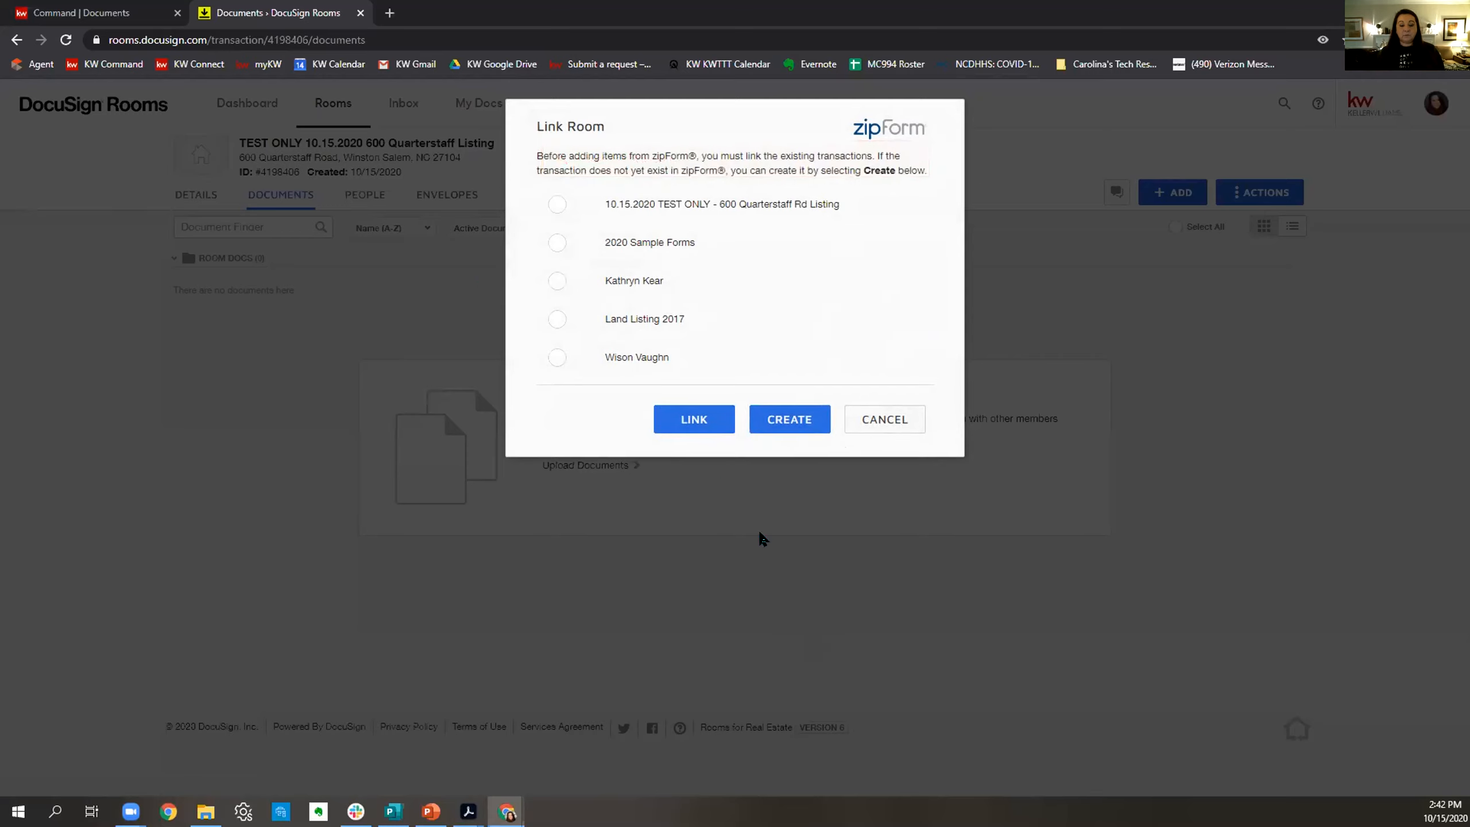
pyautogui.click(555, 202)
pyautogui.click(709, 418)
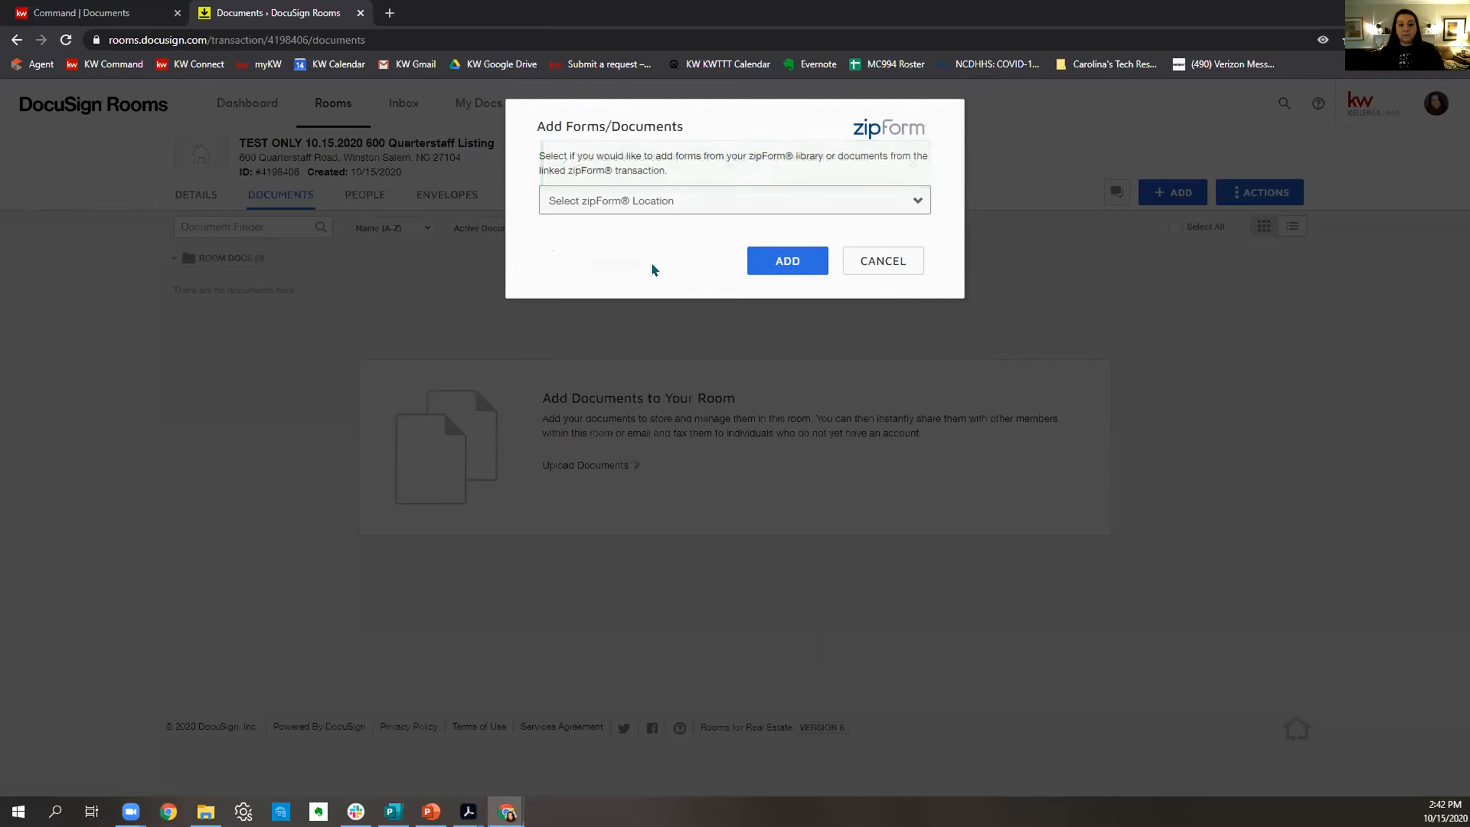
# Add the Exclusive Right to Sell Listing Agreement and Working With Real Estate Agents forms, then open the agreement
pyautogui.click(574, 201)
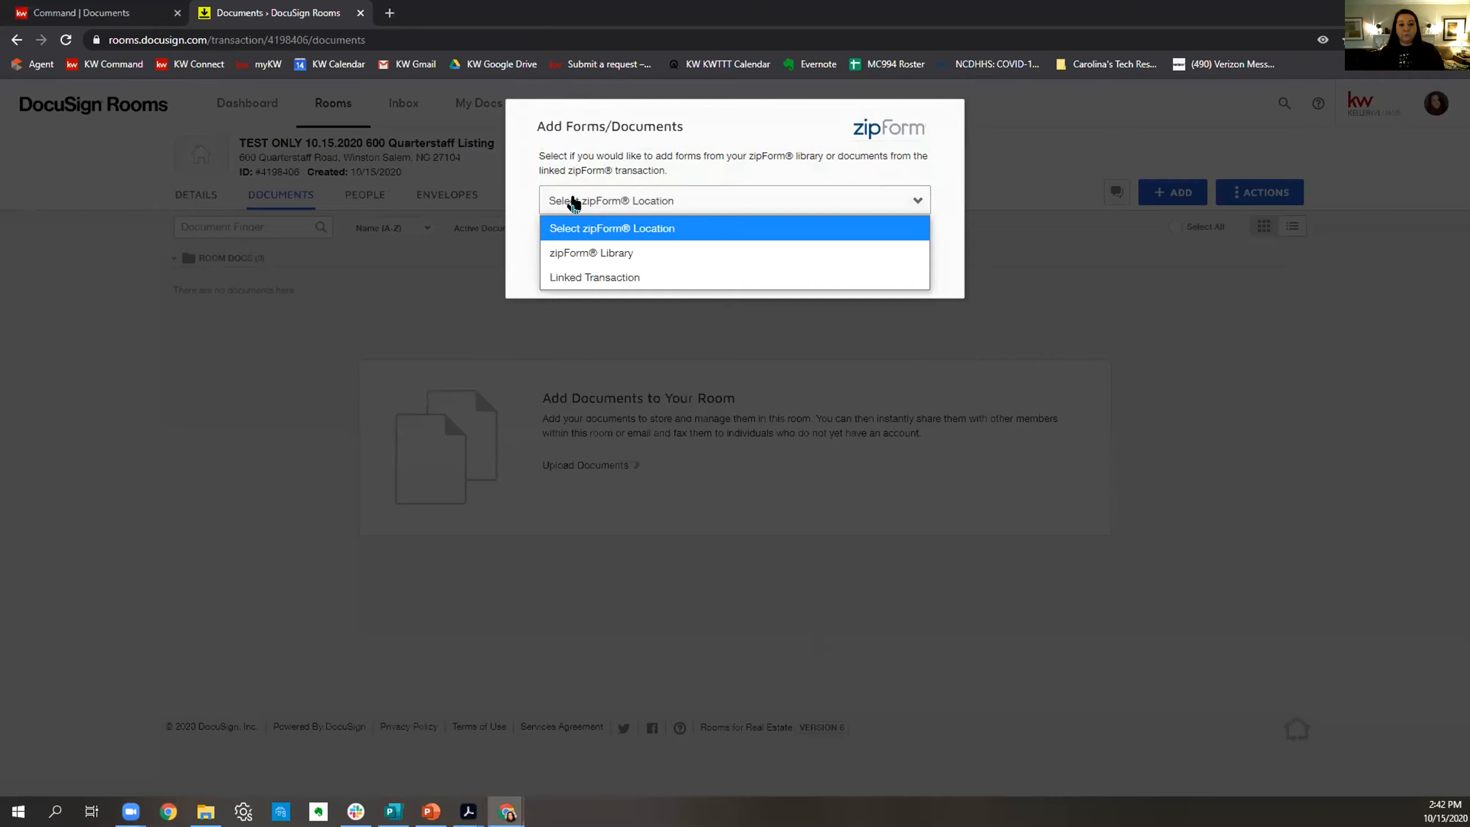
pyautogui.click(593, 277)
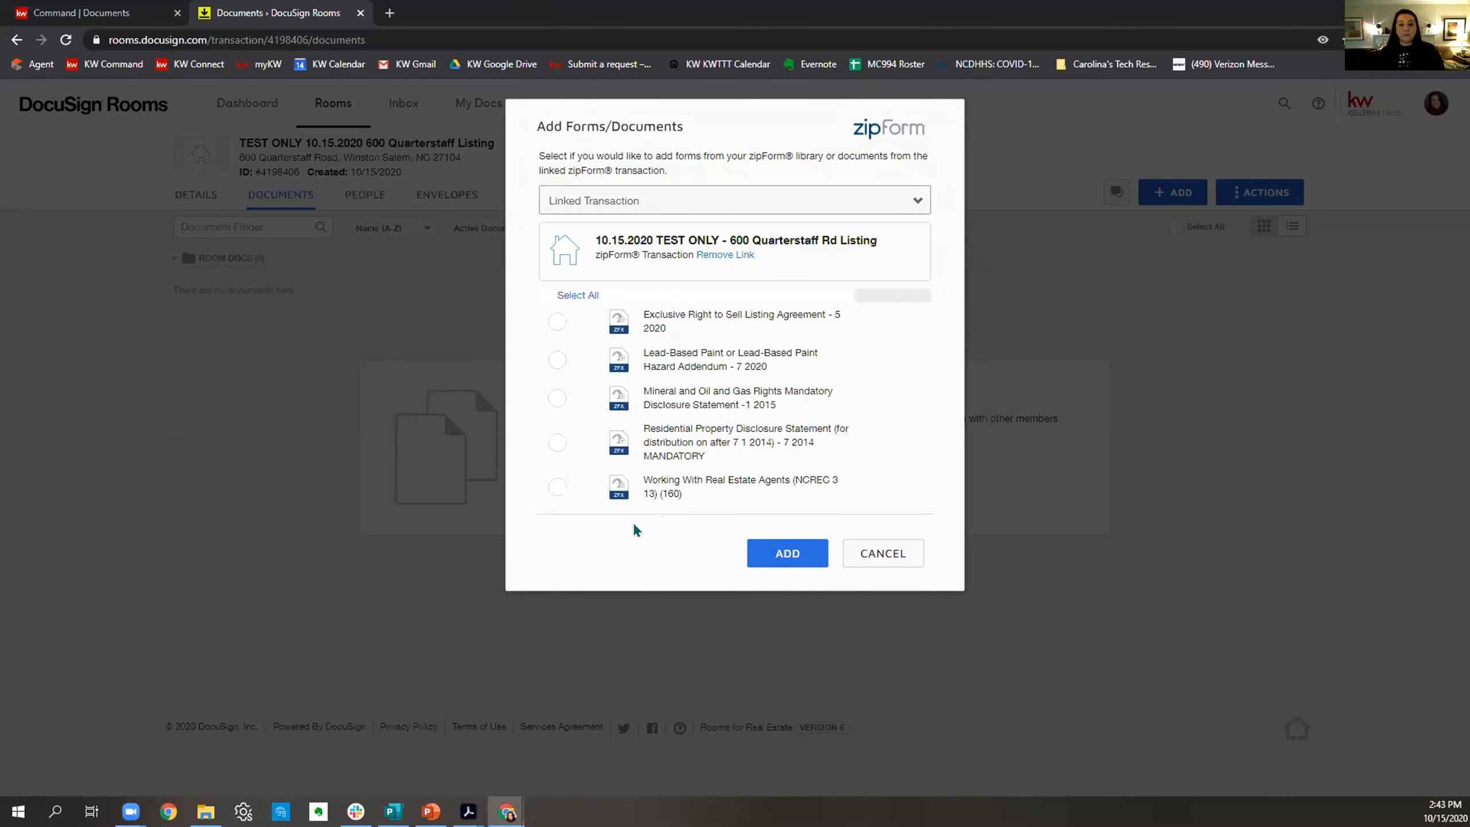
pyautogui.click(556, 323)
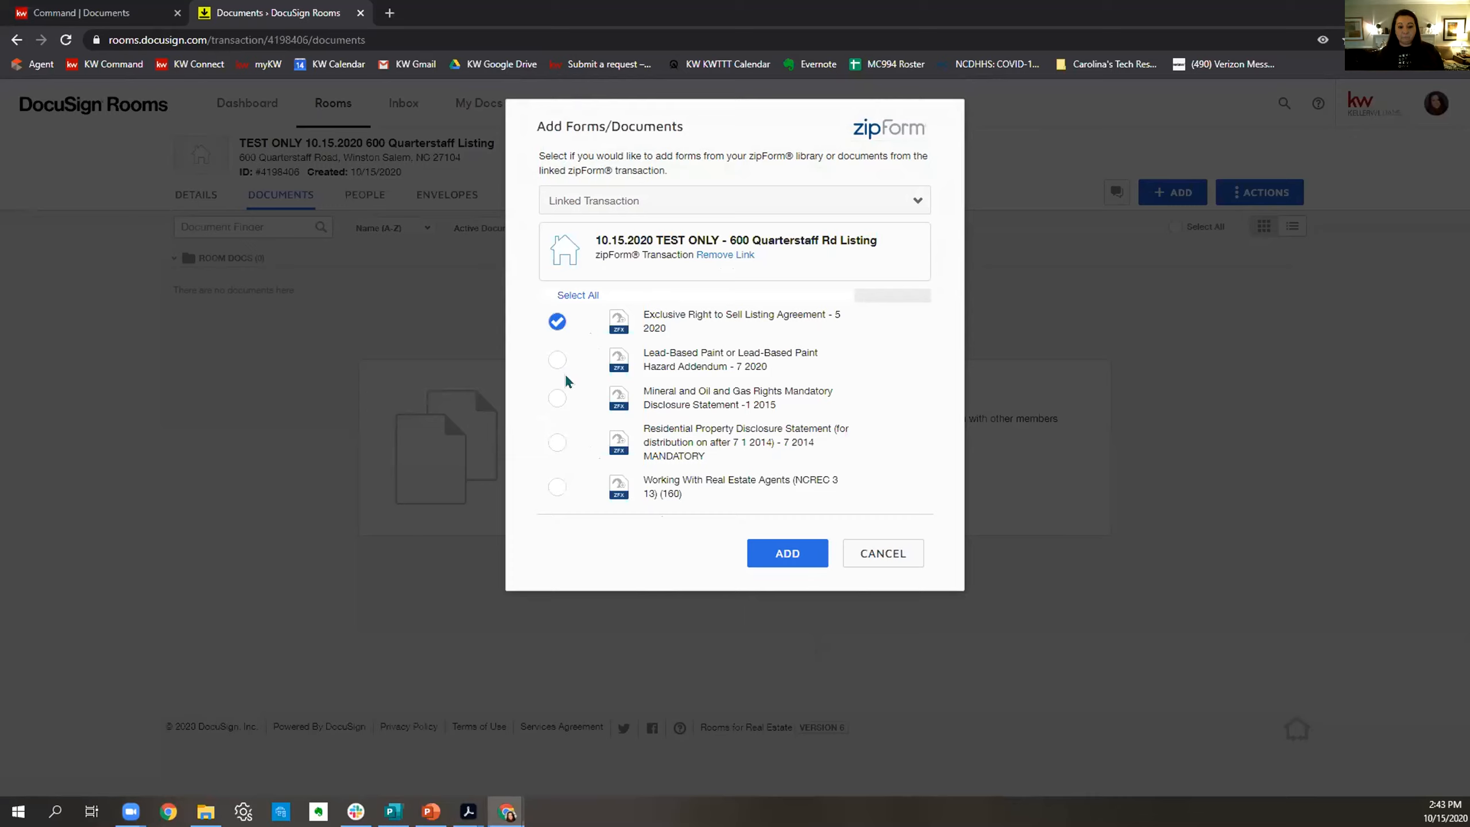
pyautogui.click(555, 485)
pyautogui.click(784, 555)
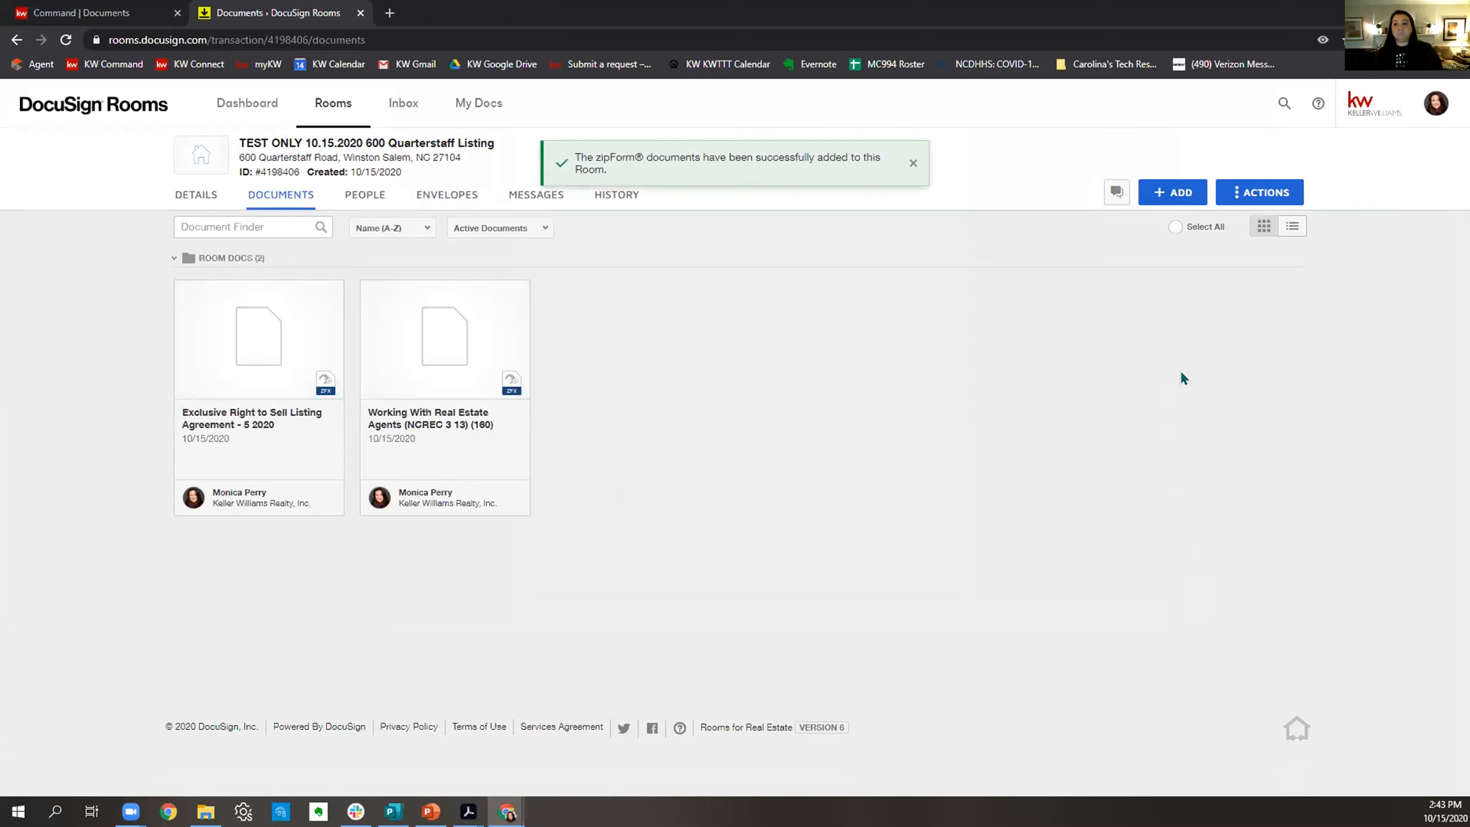
pyautogui.click(233, 357)
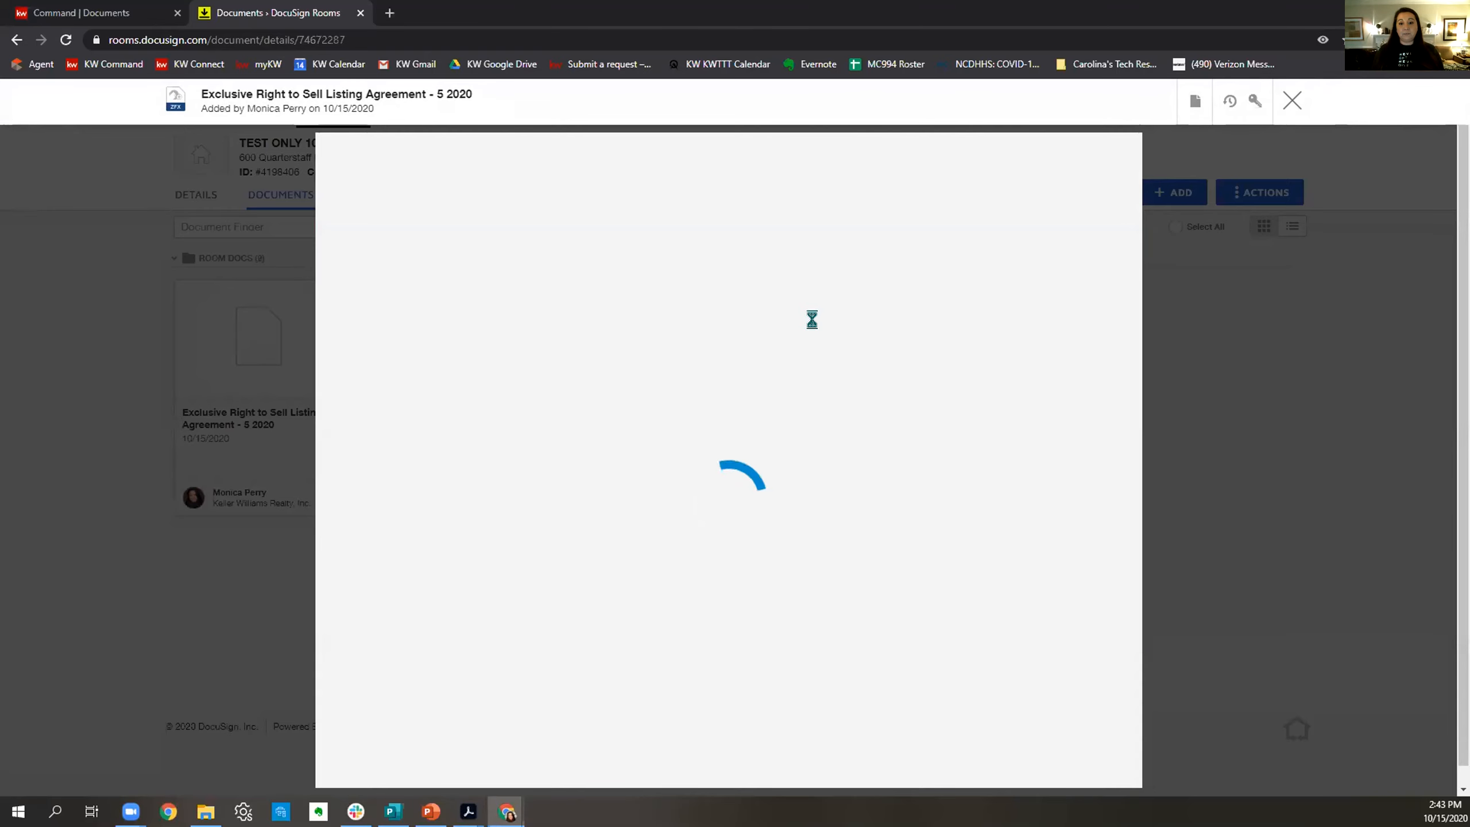
# Scroll through the Exclusive Right to Sell Listing Agreement, then close it without saving changes
pyautogui.scroll(-4, 821, 405)
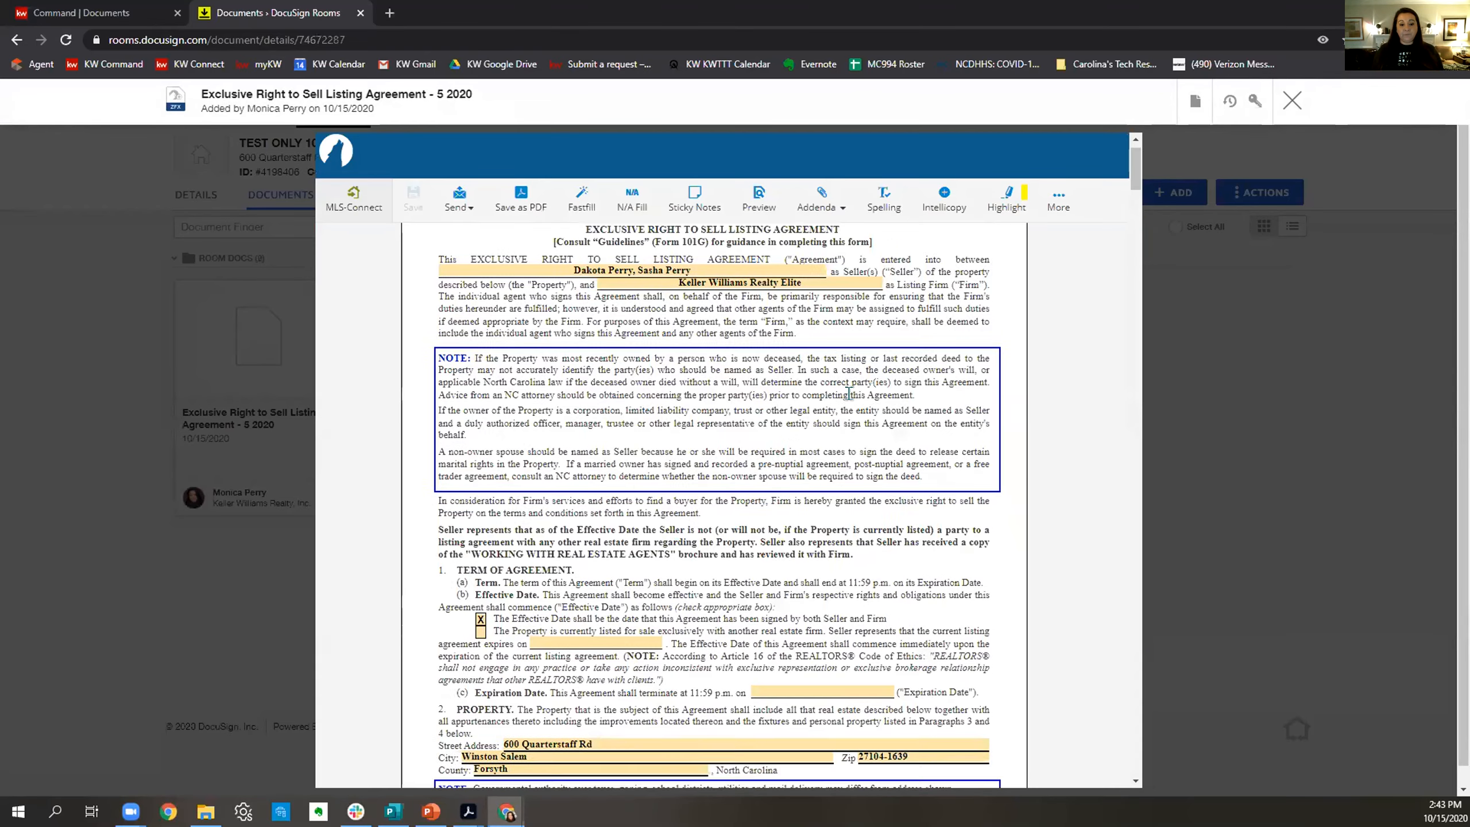
pyautogui.scroll(-20, 902, 388)
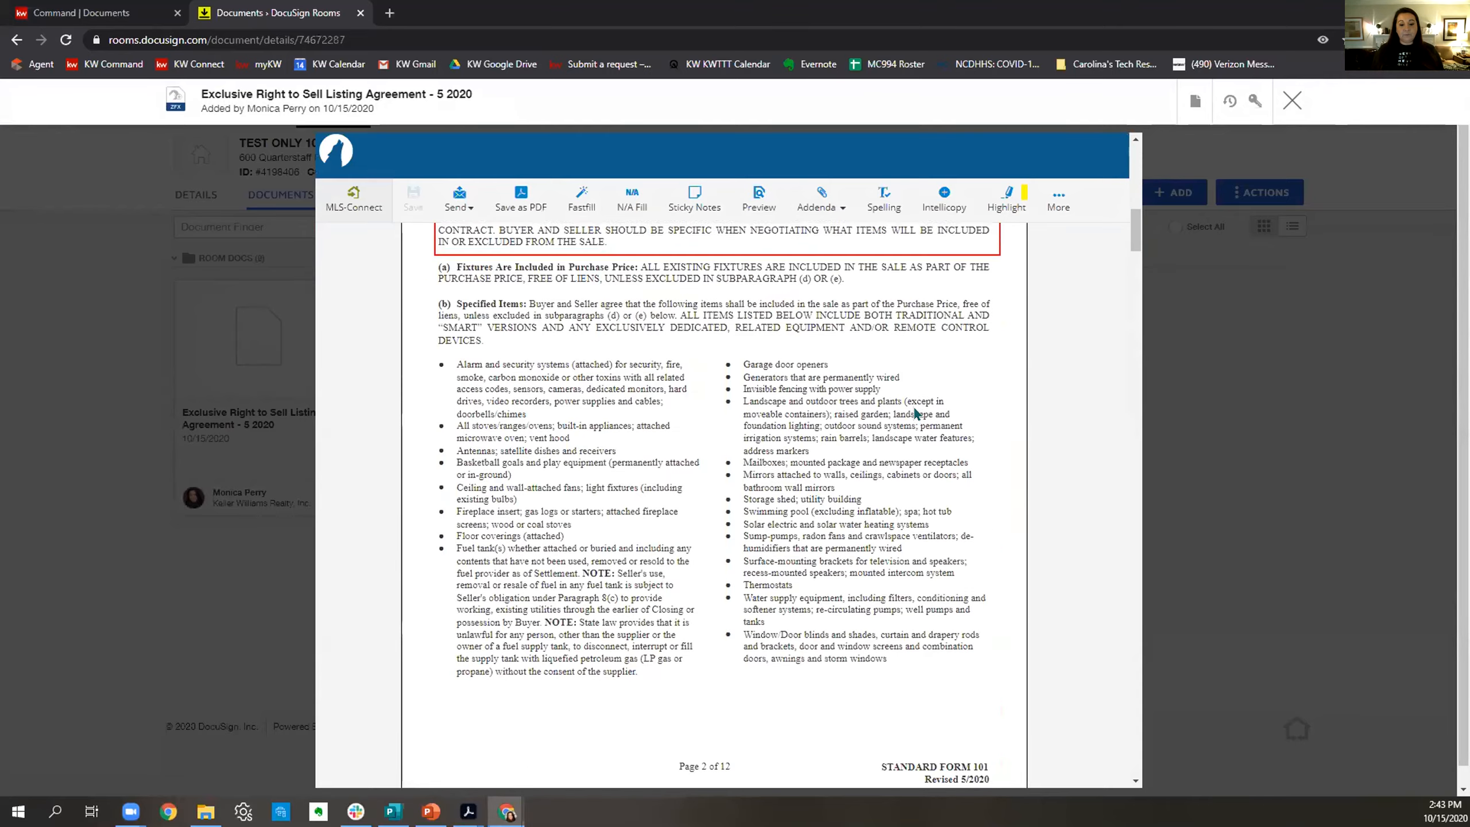
pyautogui.scroll(-20, 914, 412)
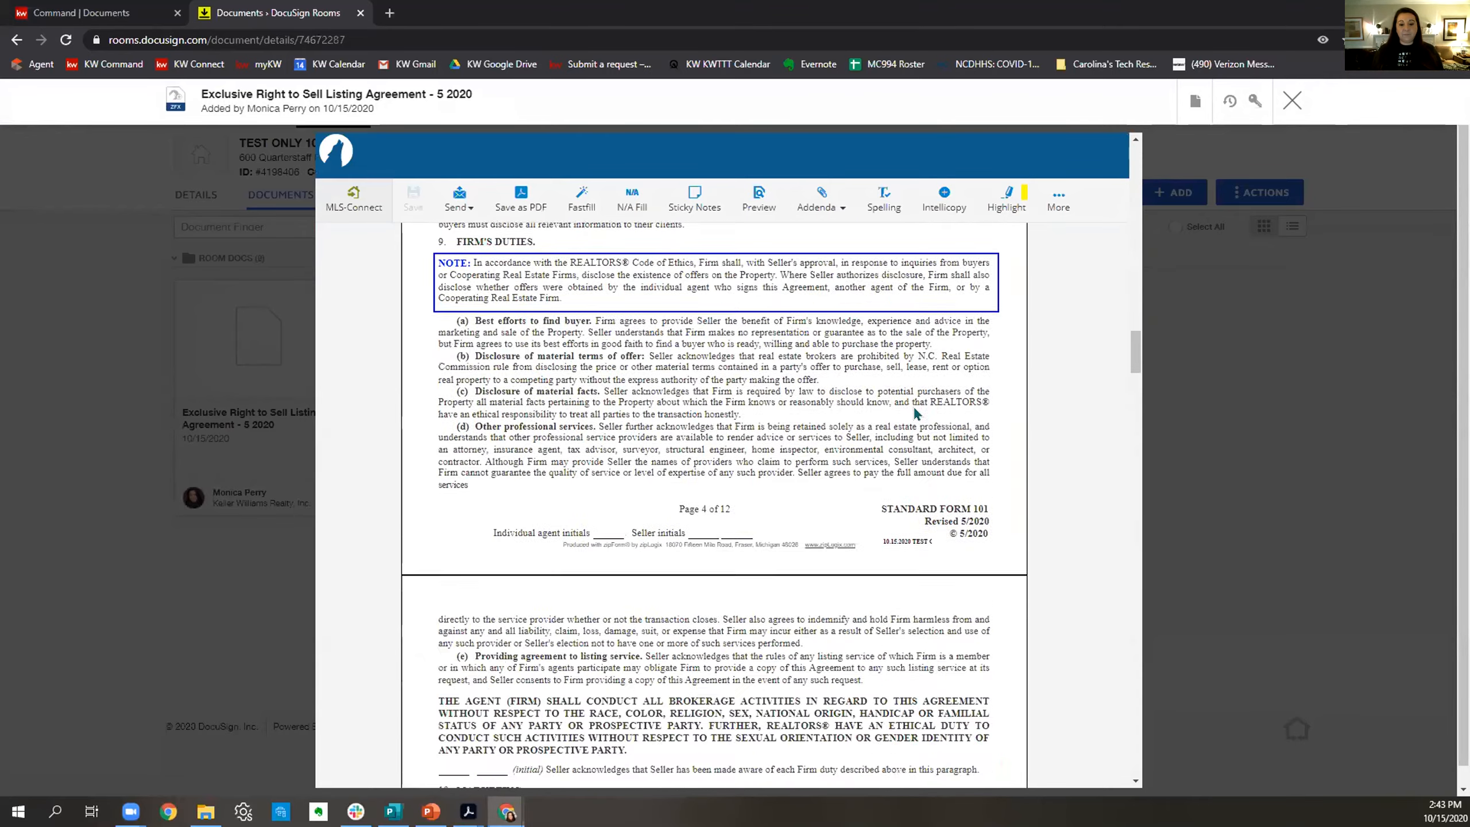
pyautogui.scroll(-15, 915, 412)
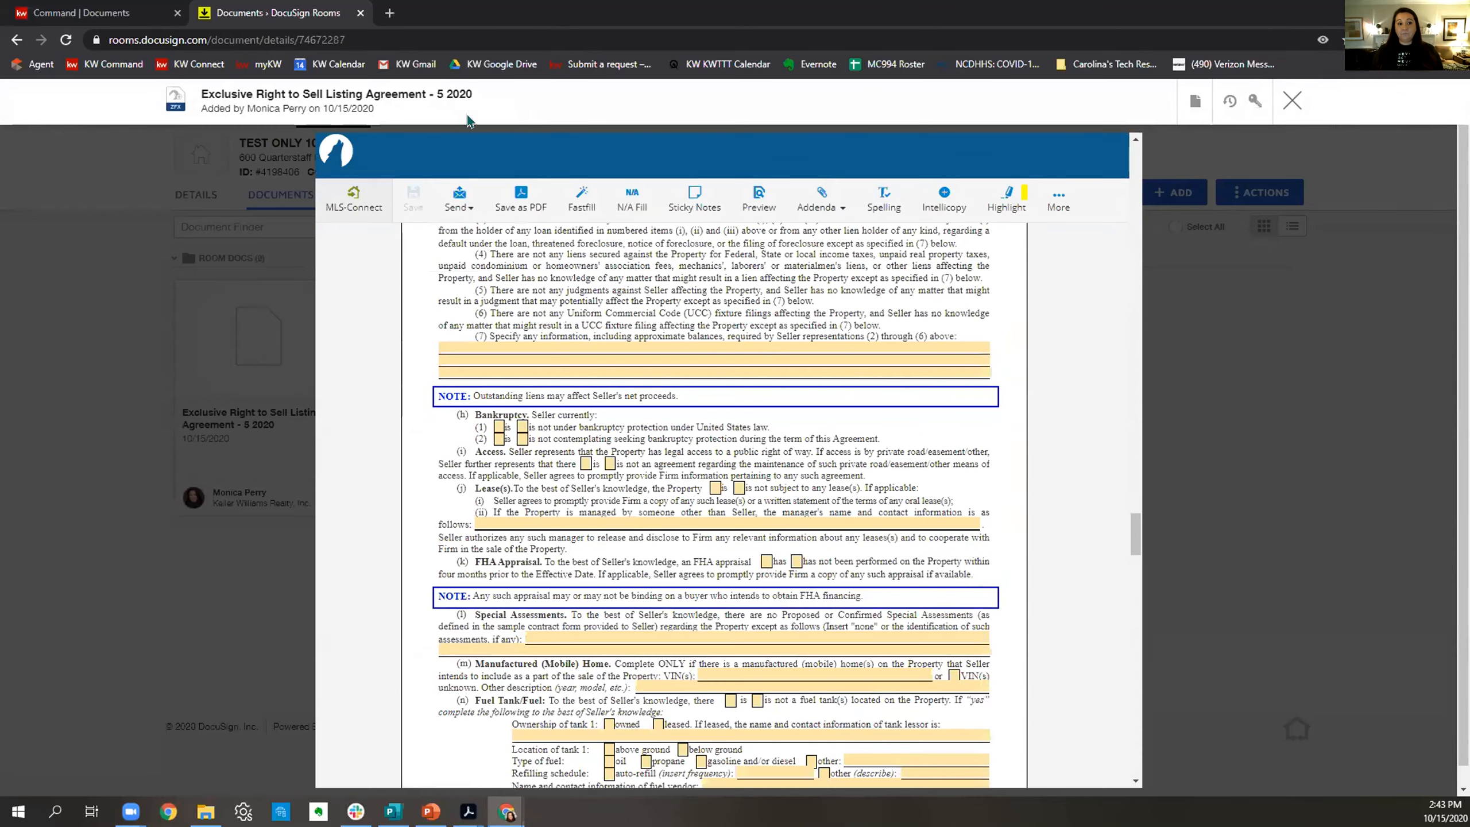
pyautogui.click(1291, 100)
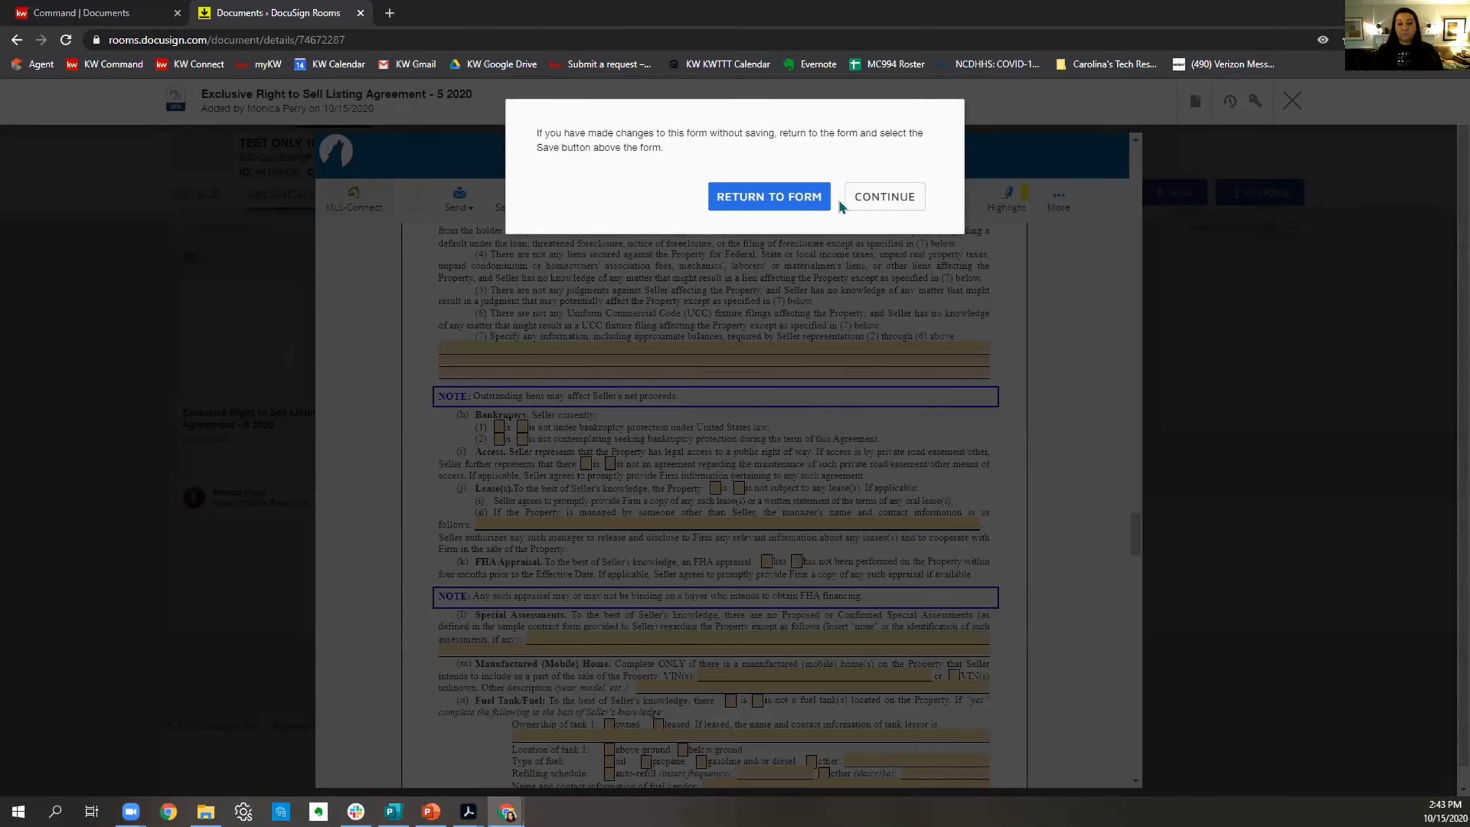
pyautogui.click(865, 197)
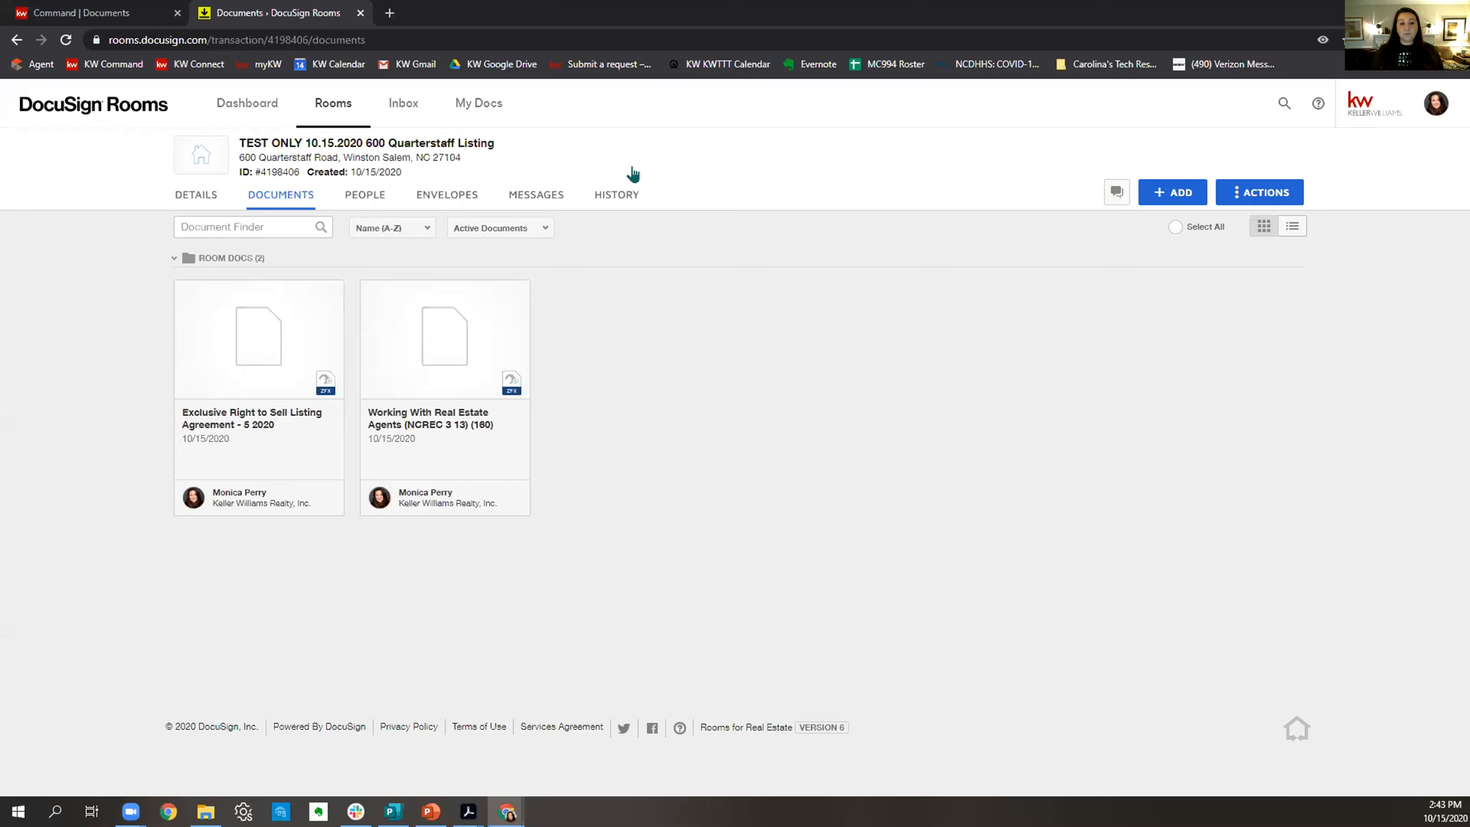
# Load the KWRE Listing Forms group in Add DocuSign Forms
pyautogui.click(1153, 194)
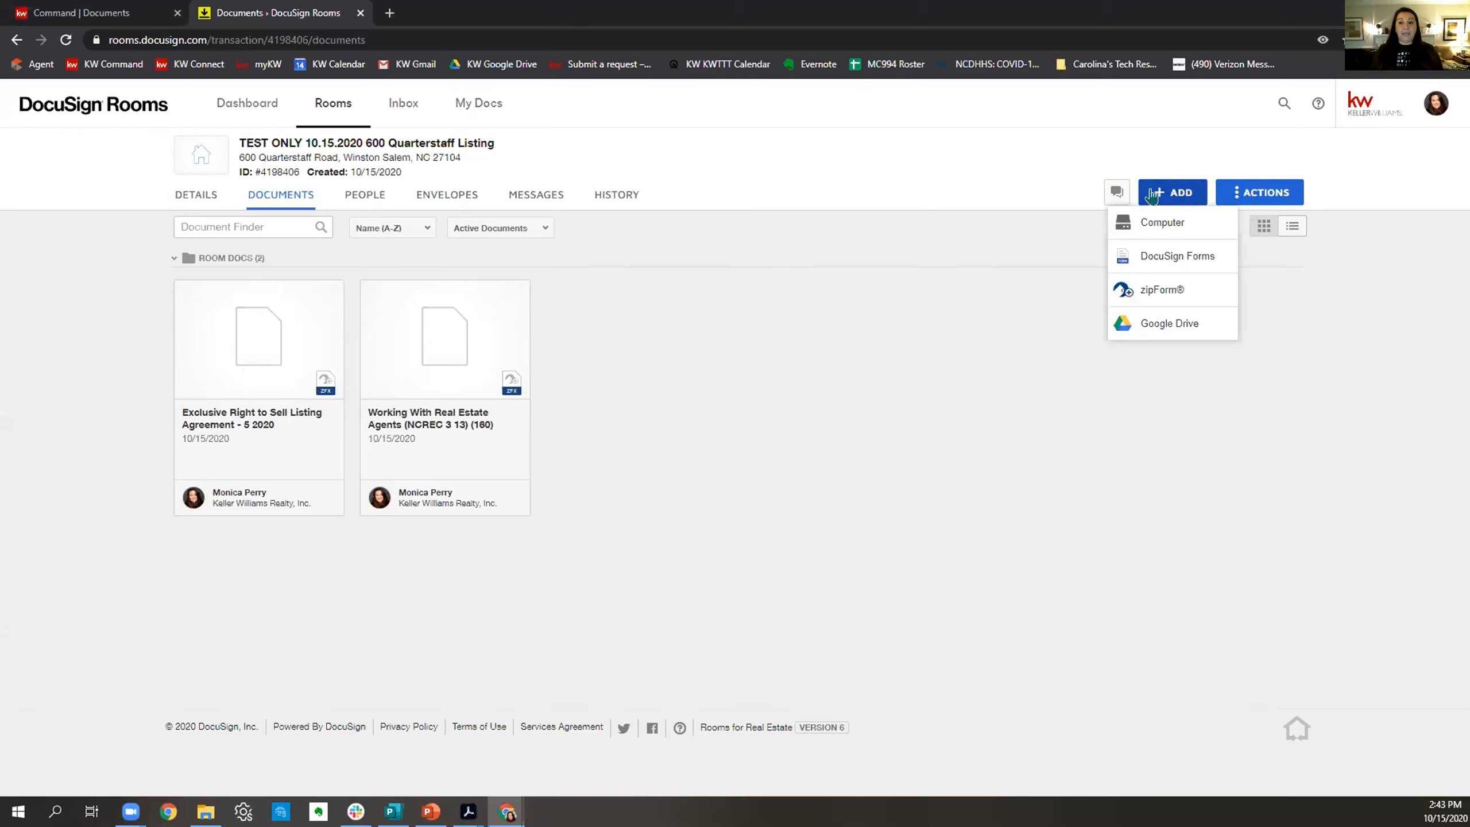
pyautogui.click(1150, 256)
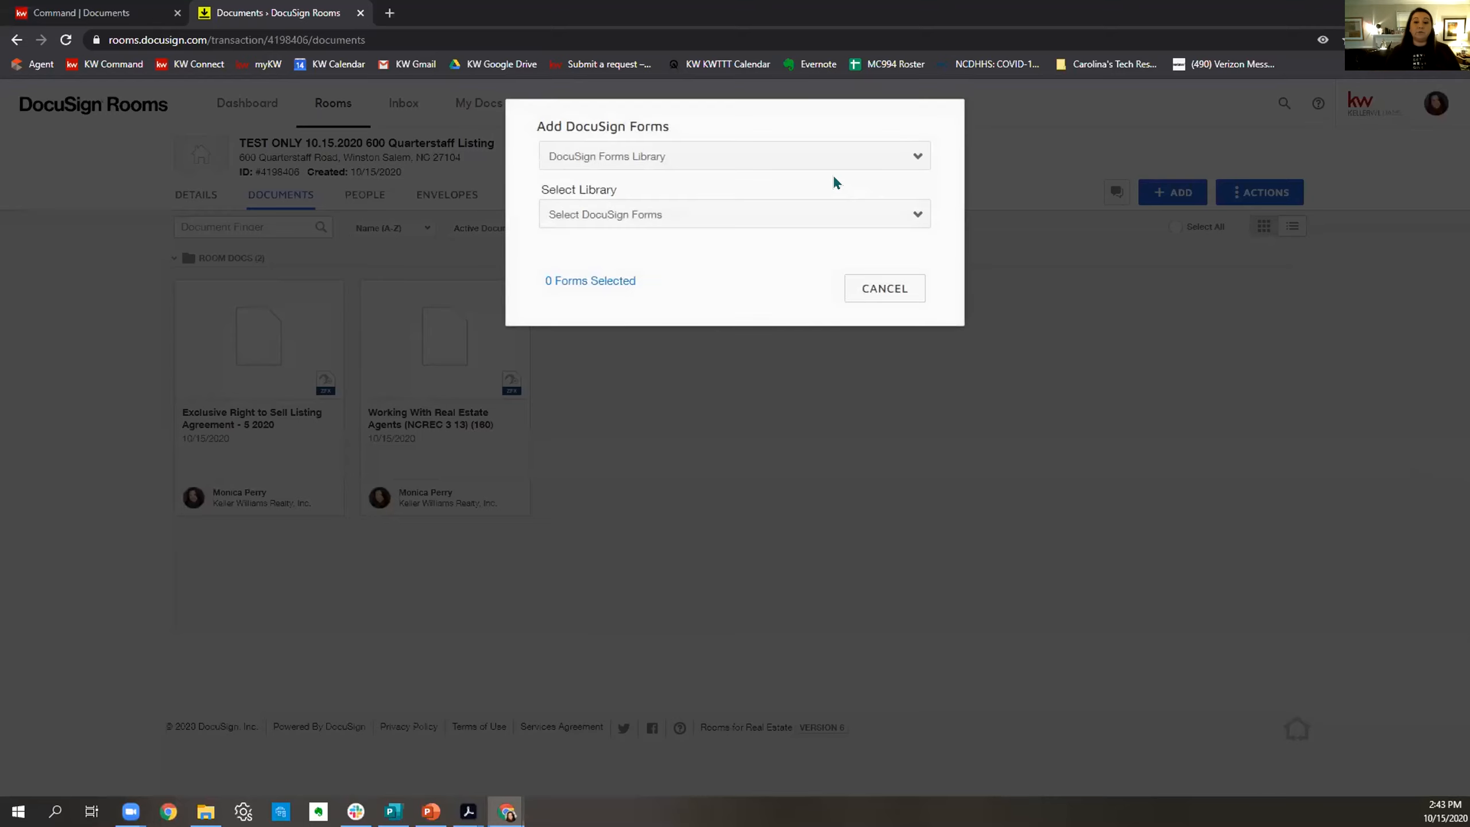
pyautogui.click(828, 157)
pyautogui.click(668, 209)
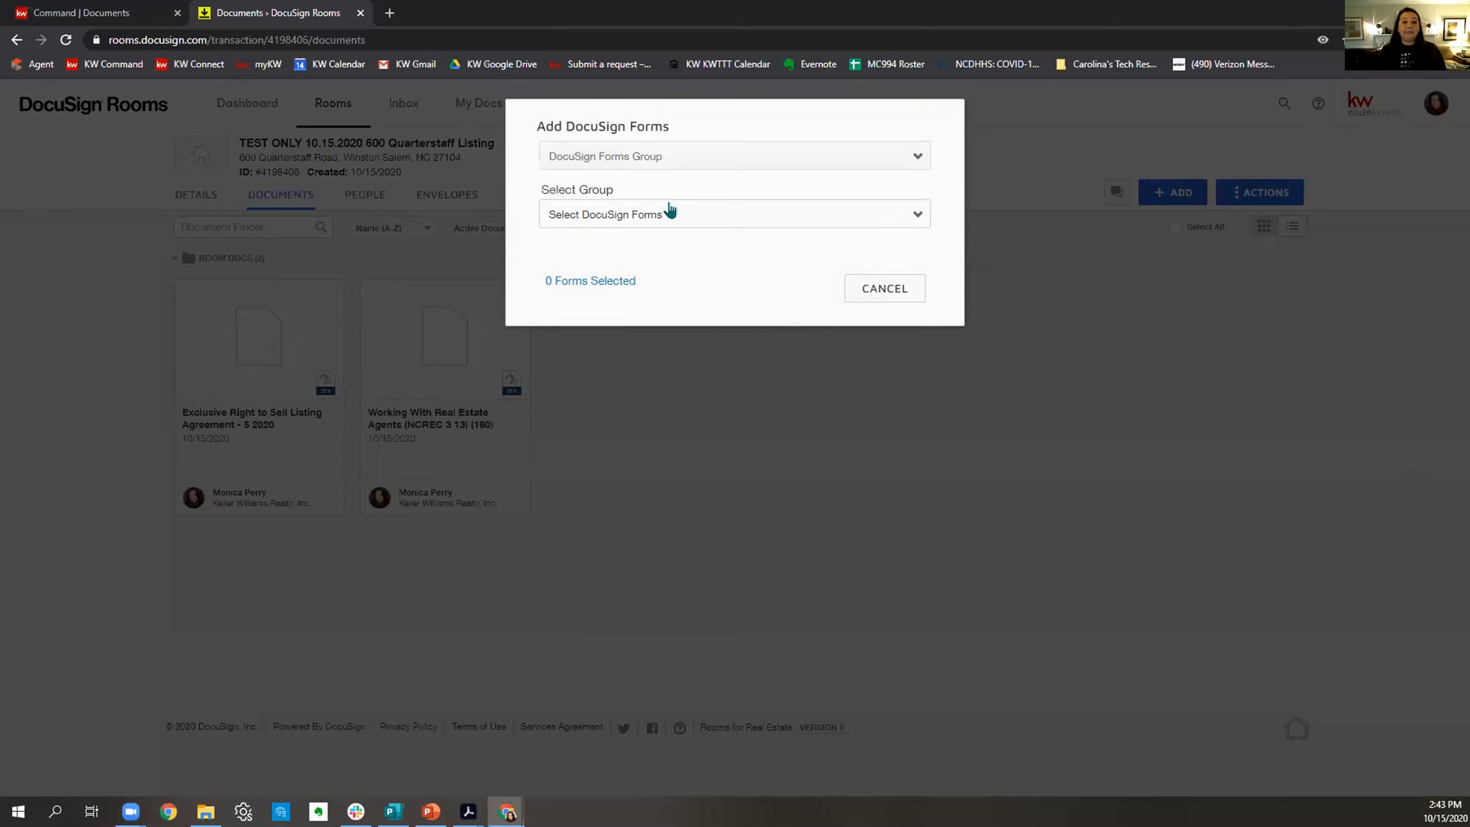
pyautogui.click(670, 213)
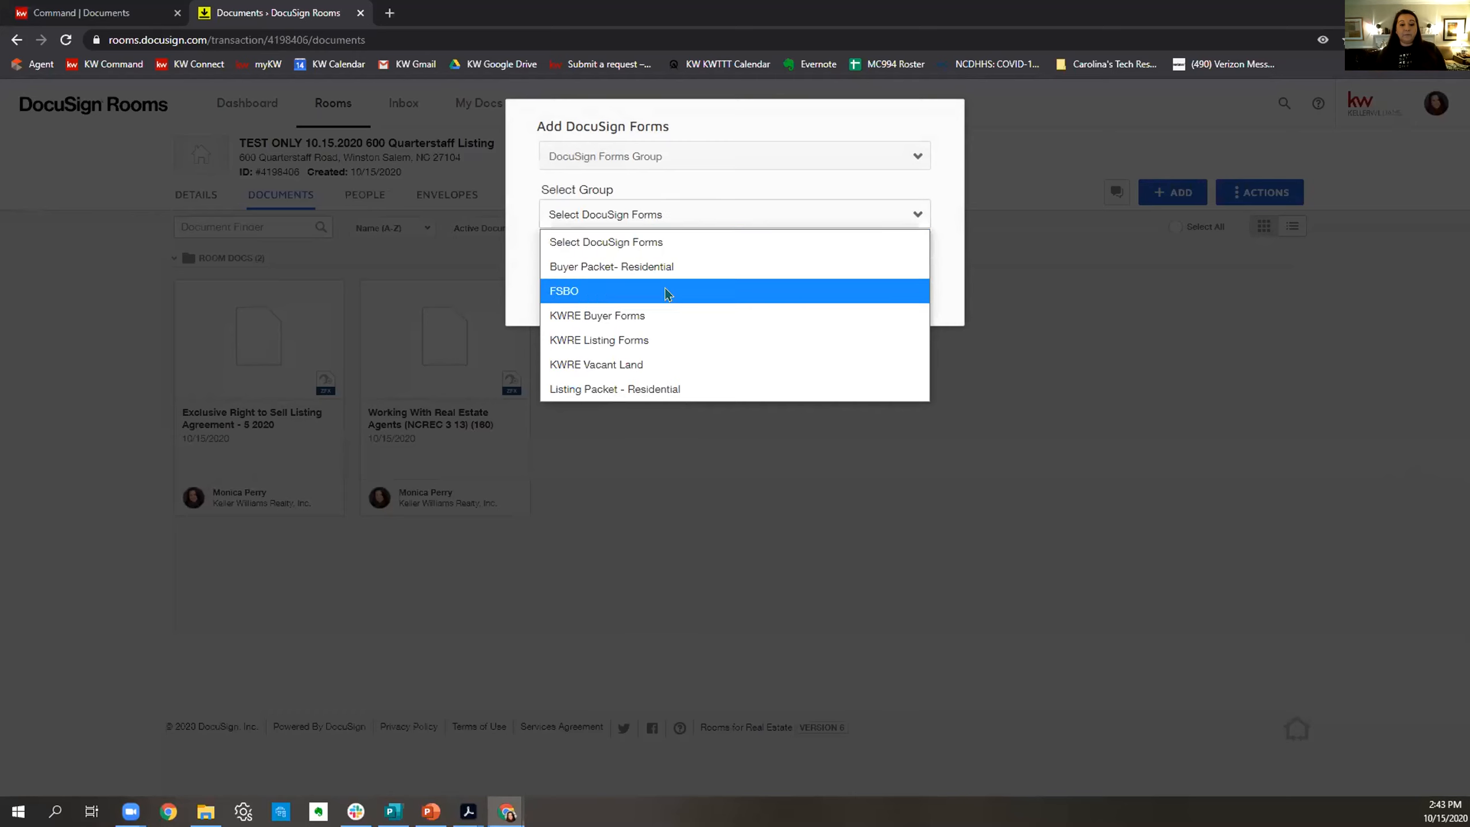
pyautogui.click(619, 347)
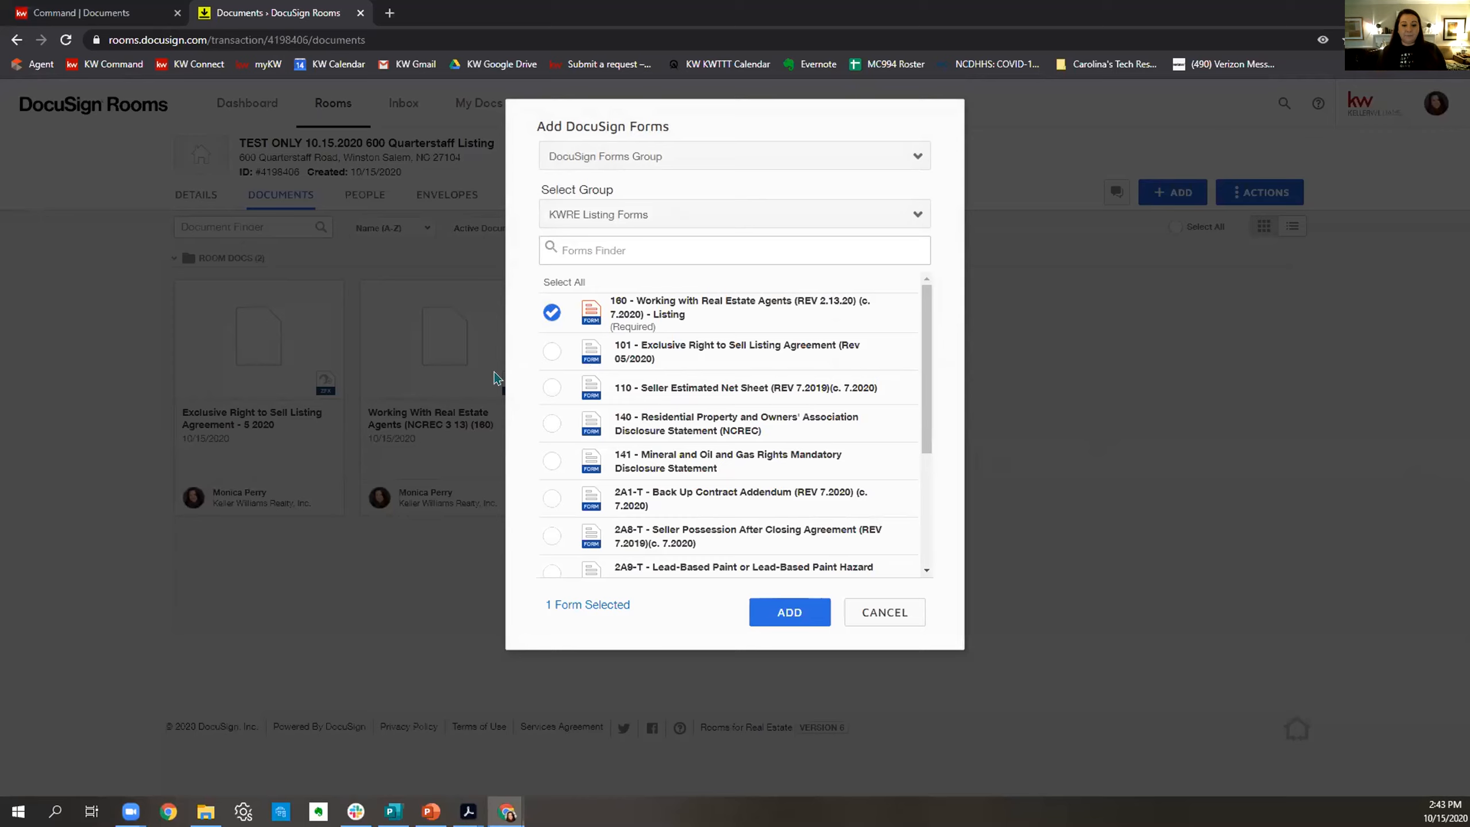
# Add forms 140, 141 and the 2A9-T Lead-Based Paint addendum to the room
pyautogui.click(553, 352)
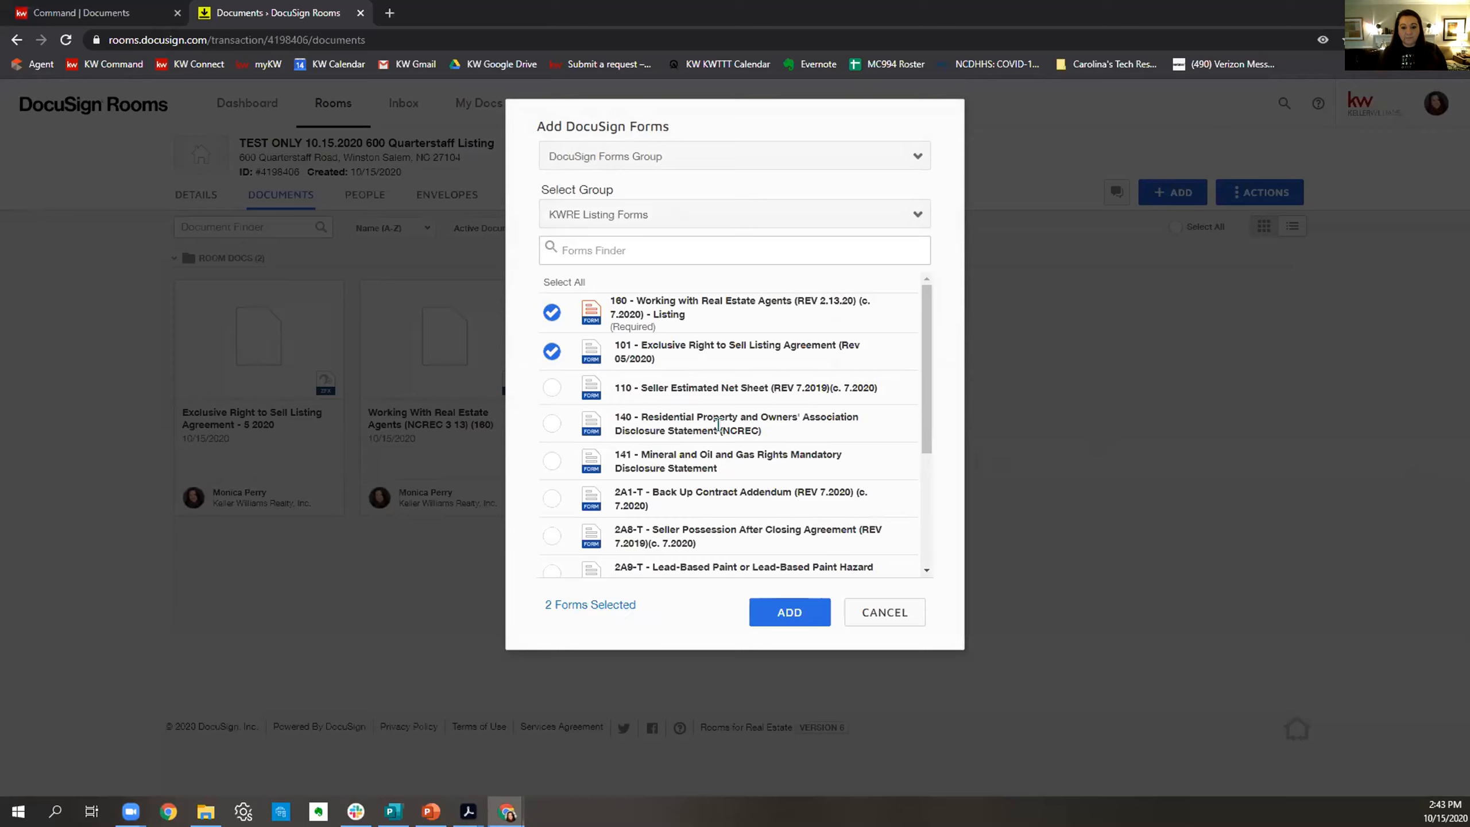
pyautogui.click(551, 352)
pyautogui.click(551, 423)
pyautogui.click(580, 468)
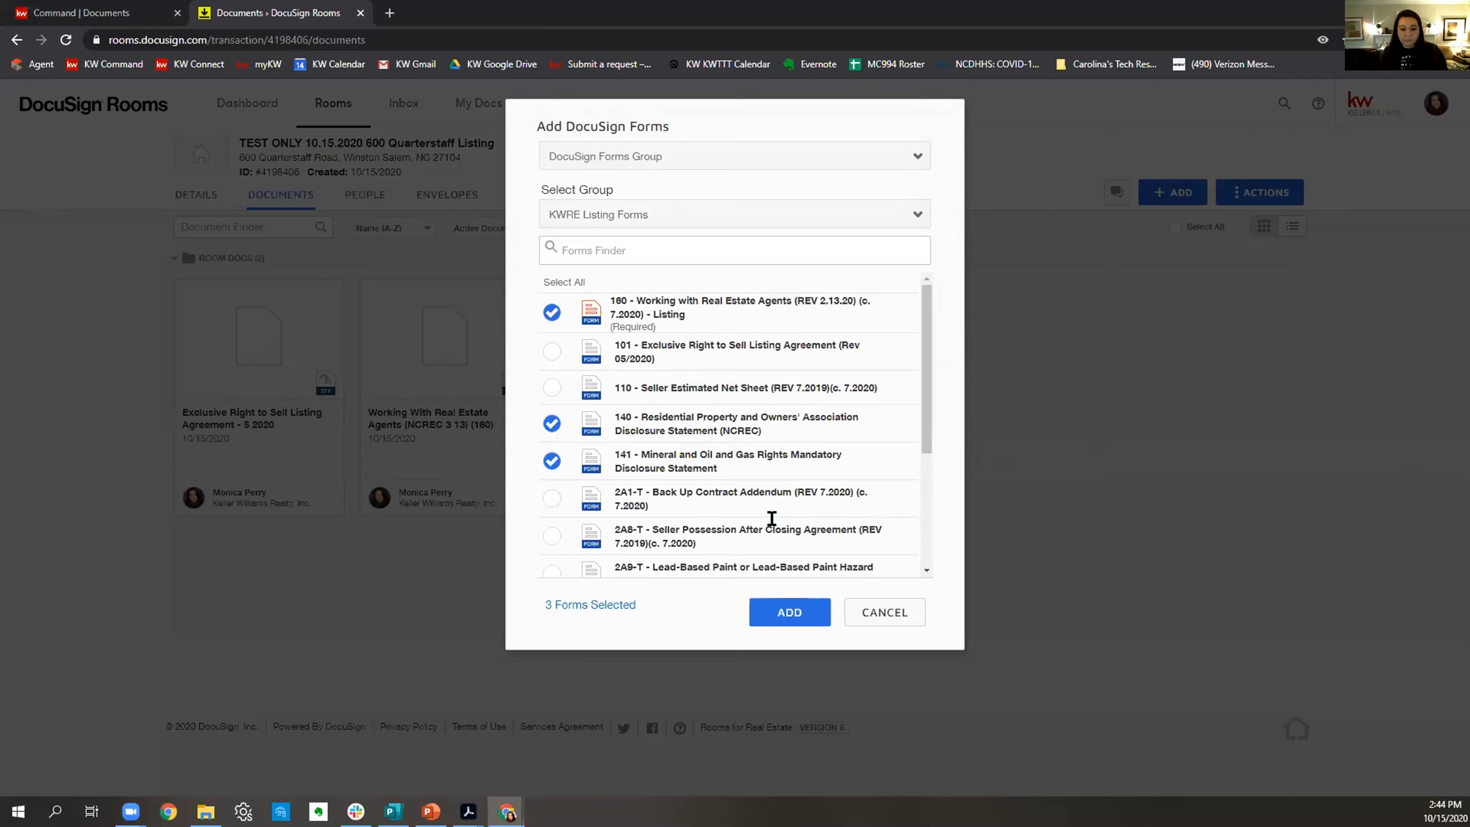
pyautogui.scroll(-3, 718, 559)
pyautogui.click(554, 424)
pyautogui.click(797, 617)
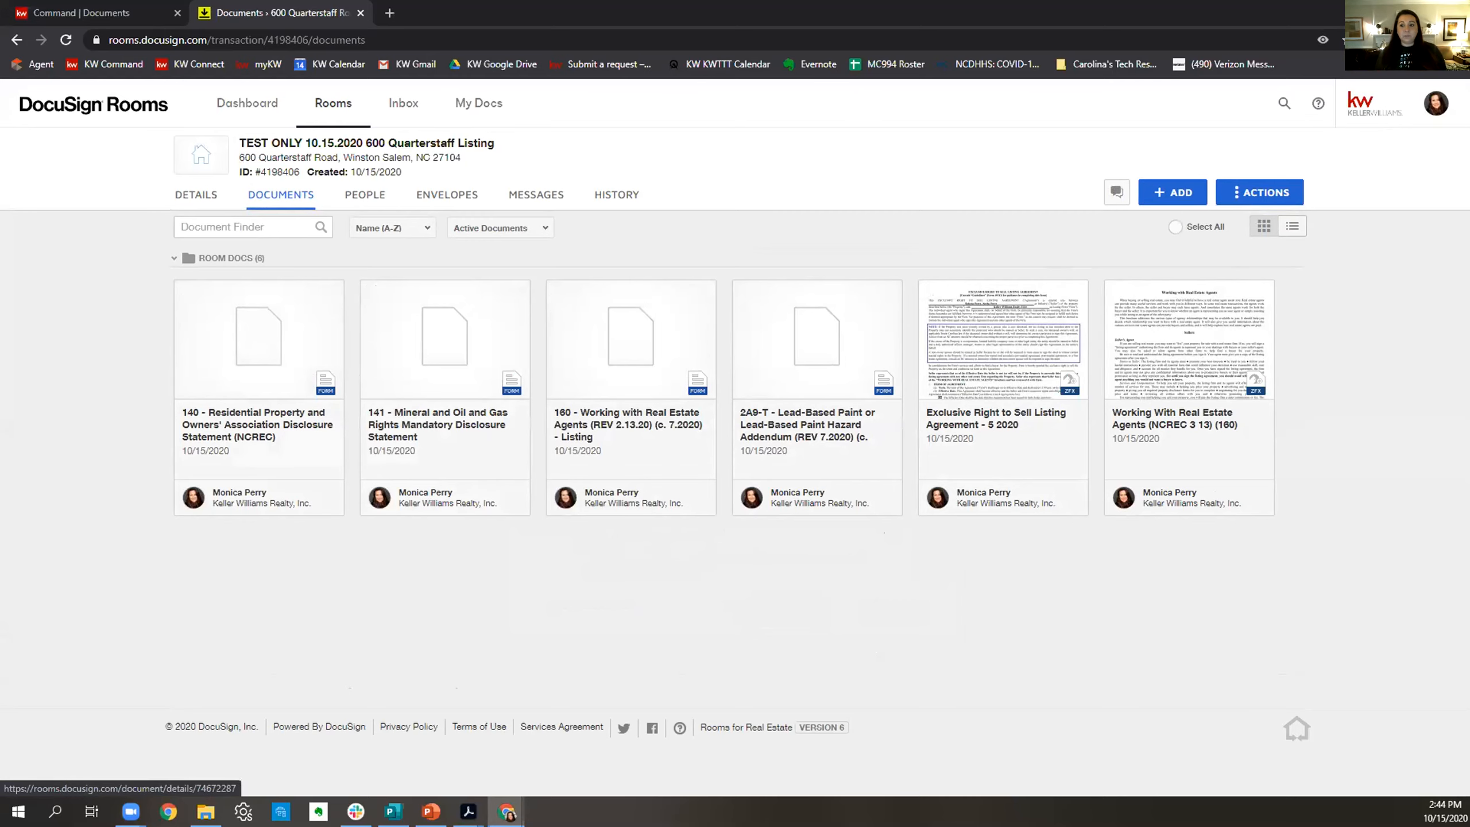
# Add the Residential Property Disclosure Statement from the linked zipForm transaction to the room
pyautogui.click(1168, 198)
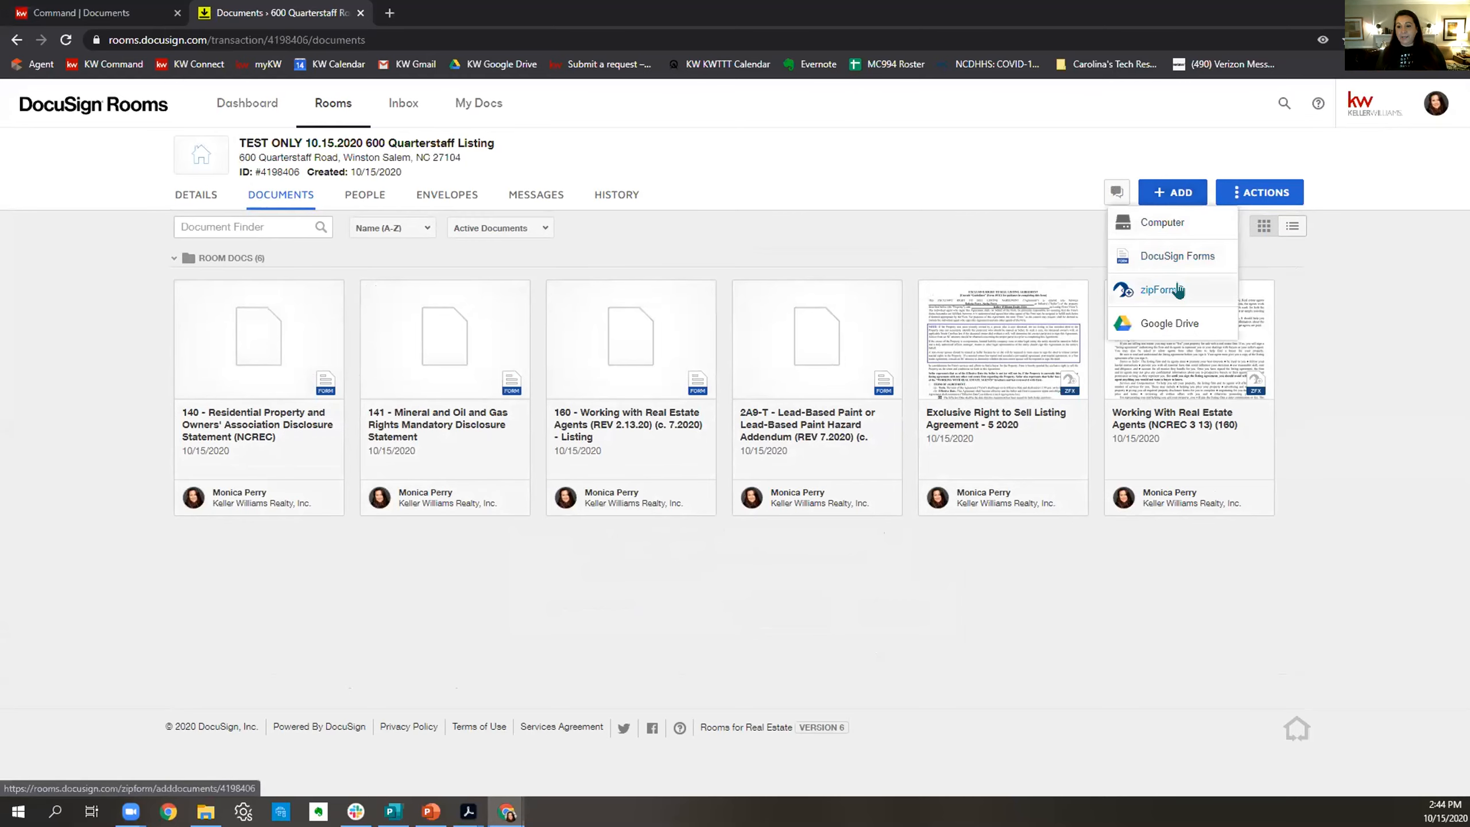
pyautogui.click(1163, 289)
pyautogui.click(627, 203)
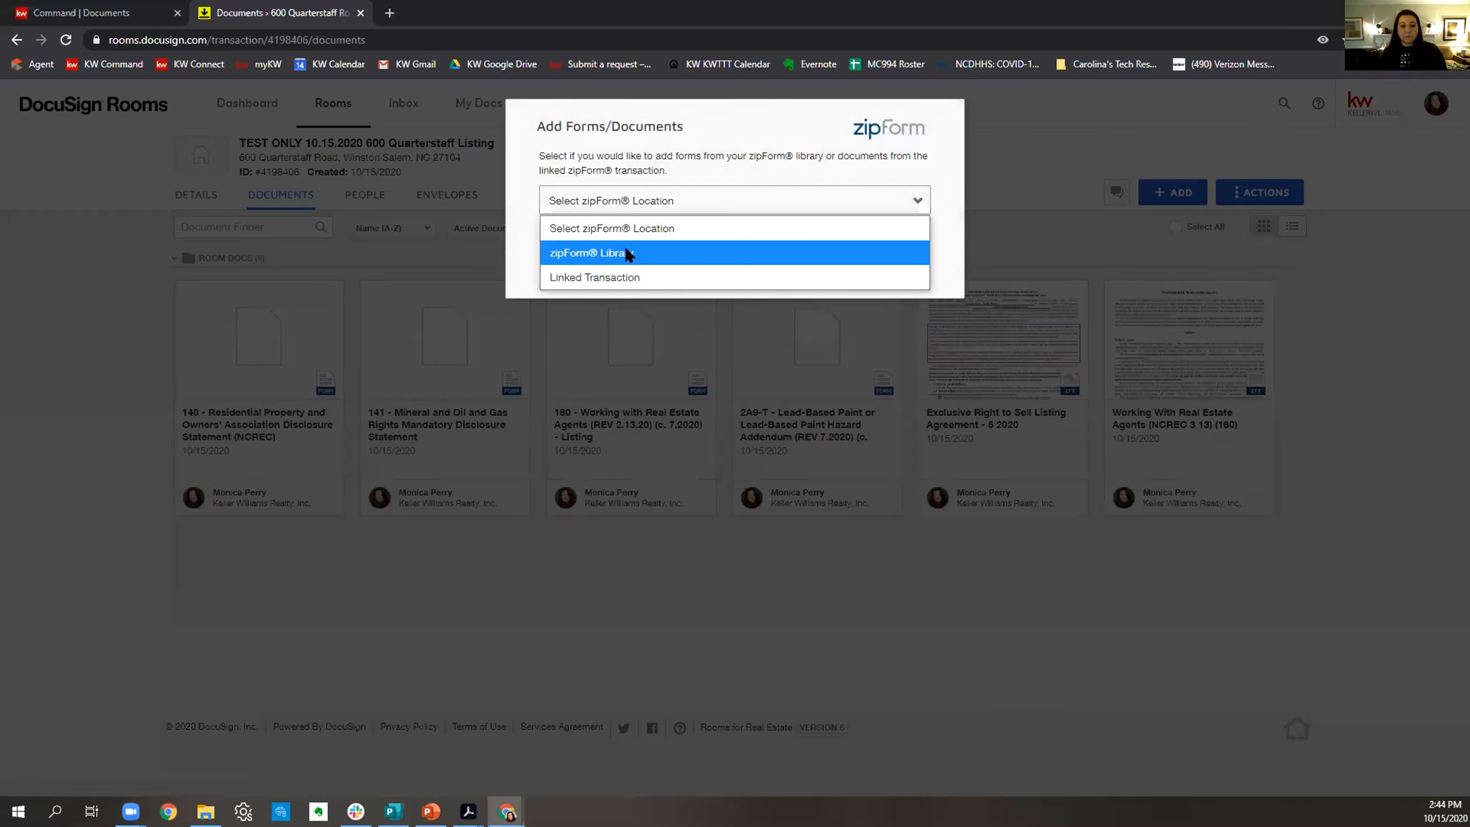
pyautogui.click(622, 255)
pyautogui.click(634, 202)
pyautogui.click(770, 277)
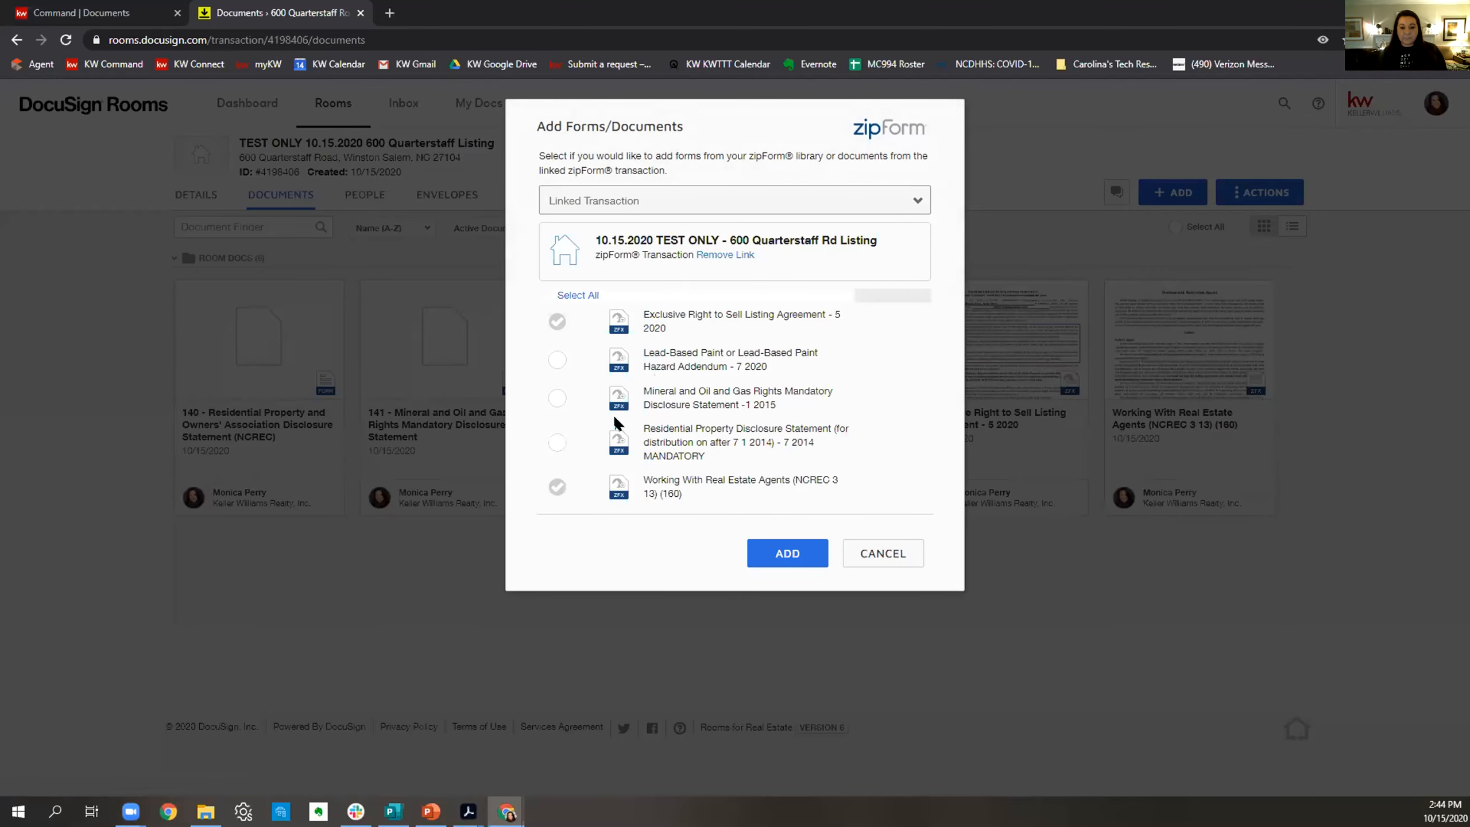
pyautogui.click(556, 443)
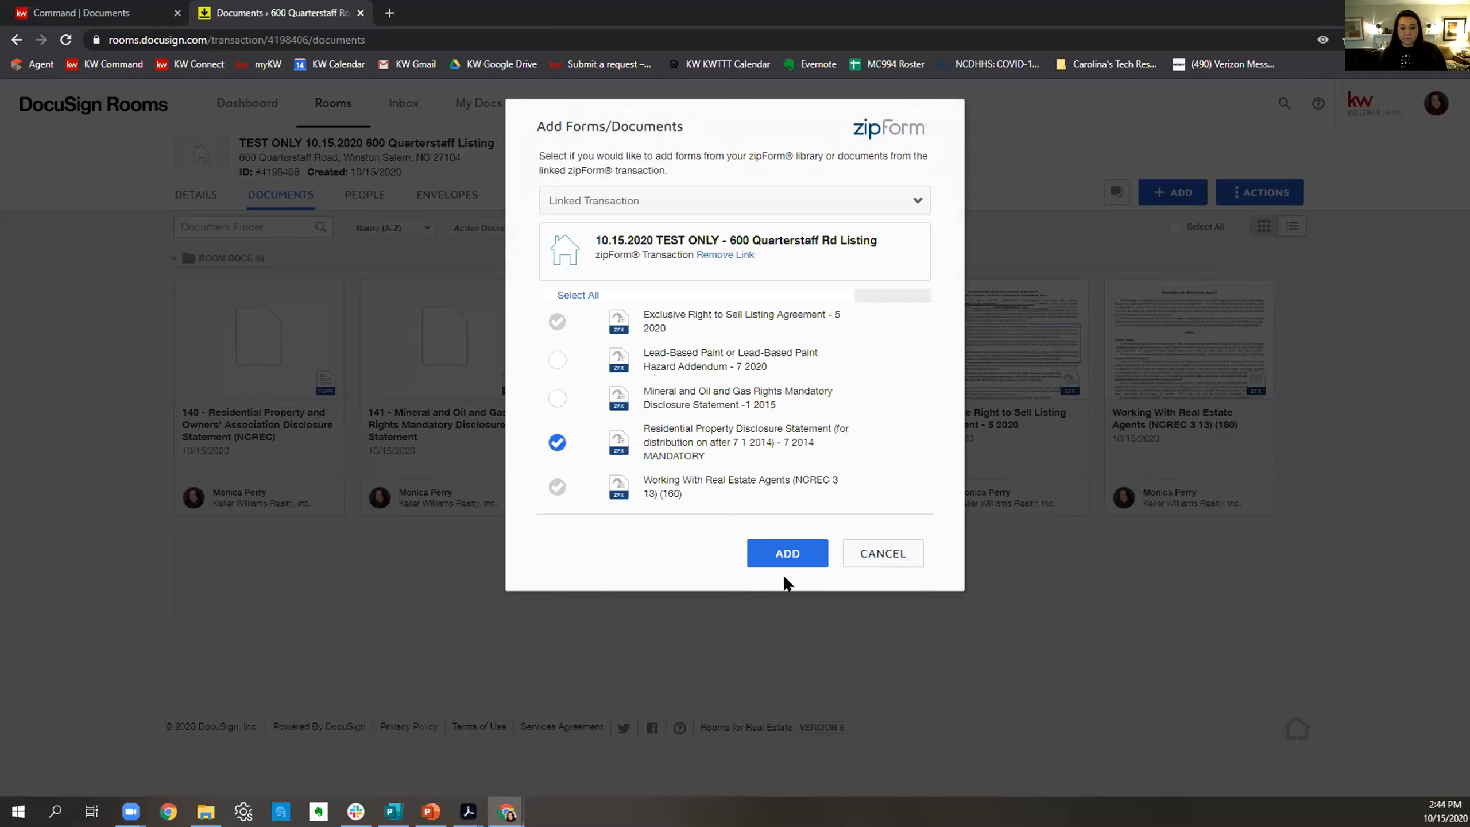
pyautogui.click(786, 553)
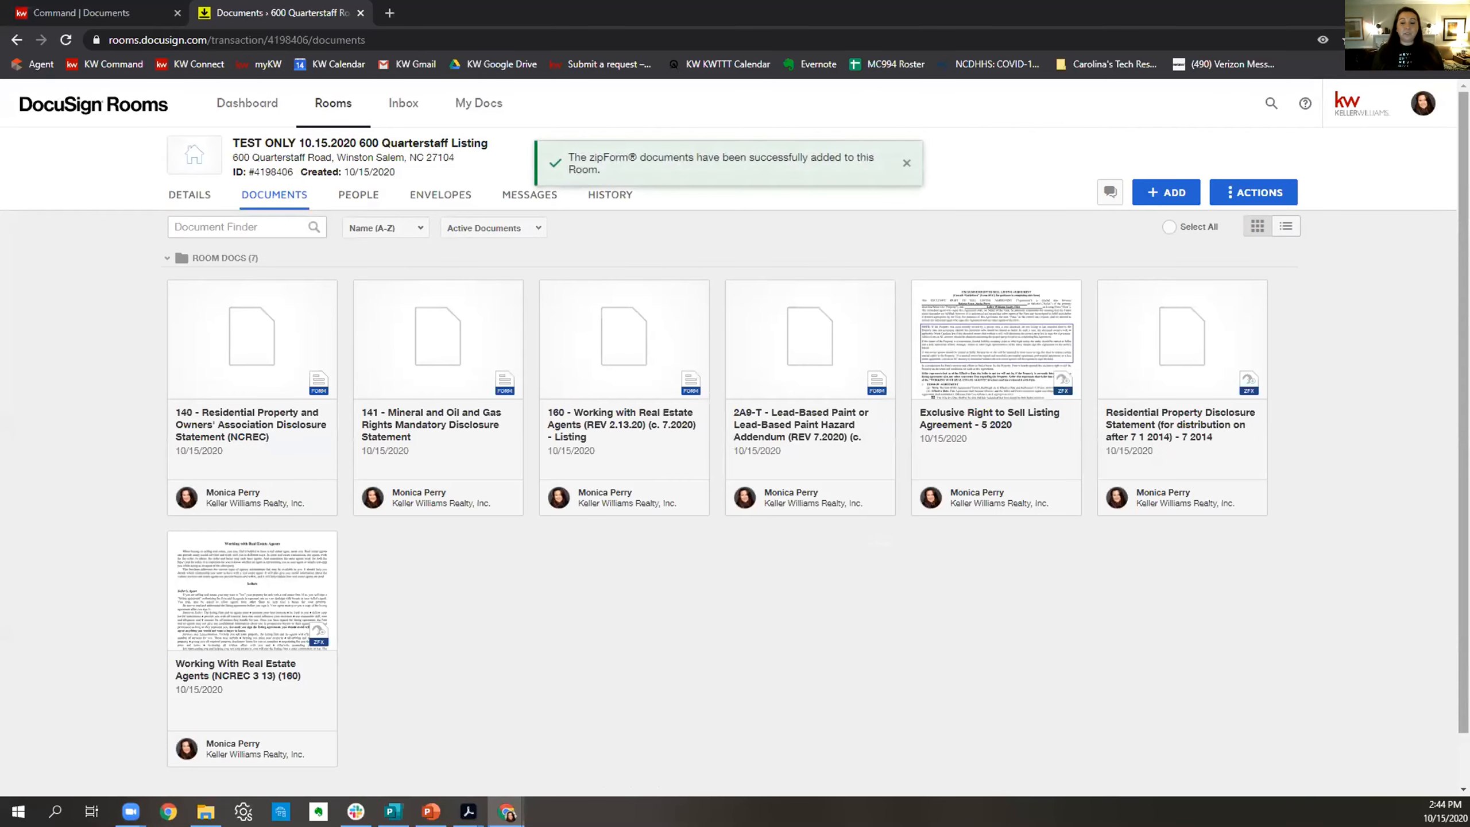
# Create an envelope from the 140 form, Exclusive Right to Sell agreement and Residential Property Disclosure Statement
pyautogui.click(921, 290)
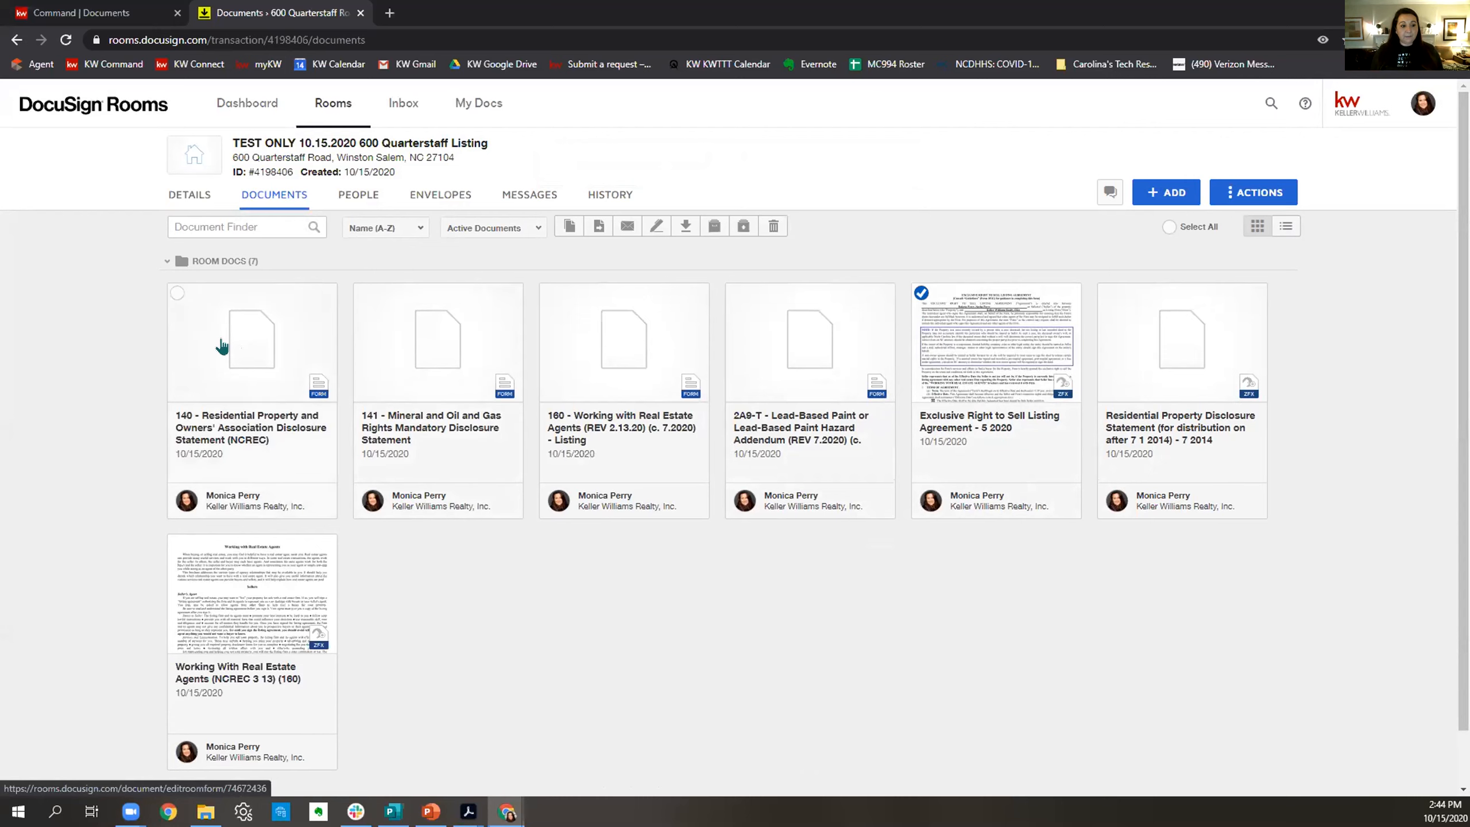
pyautogui.click(177, 292)
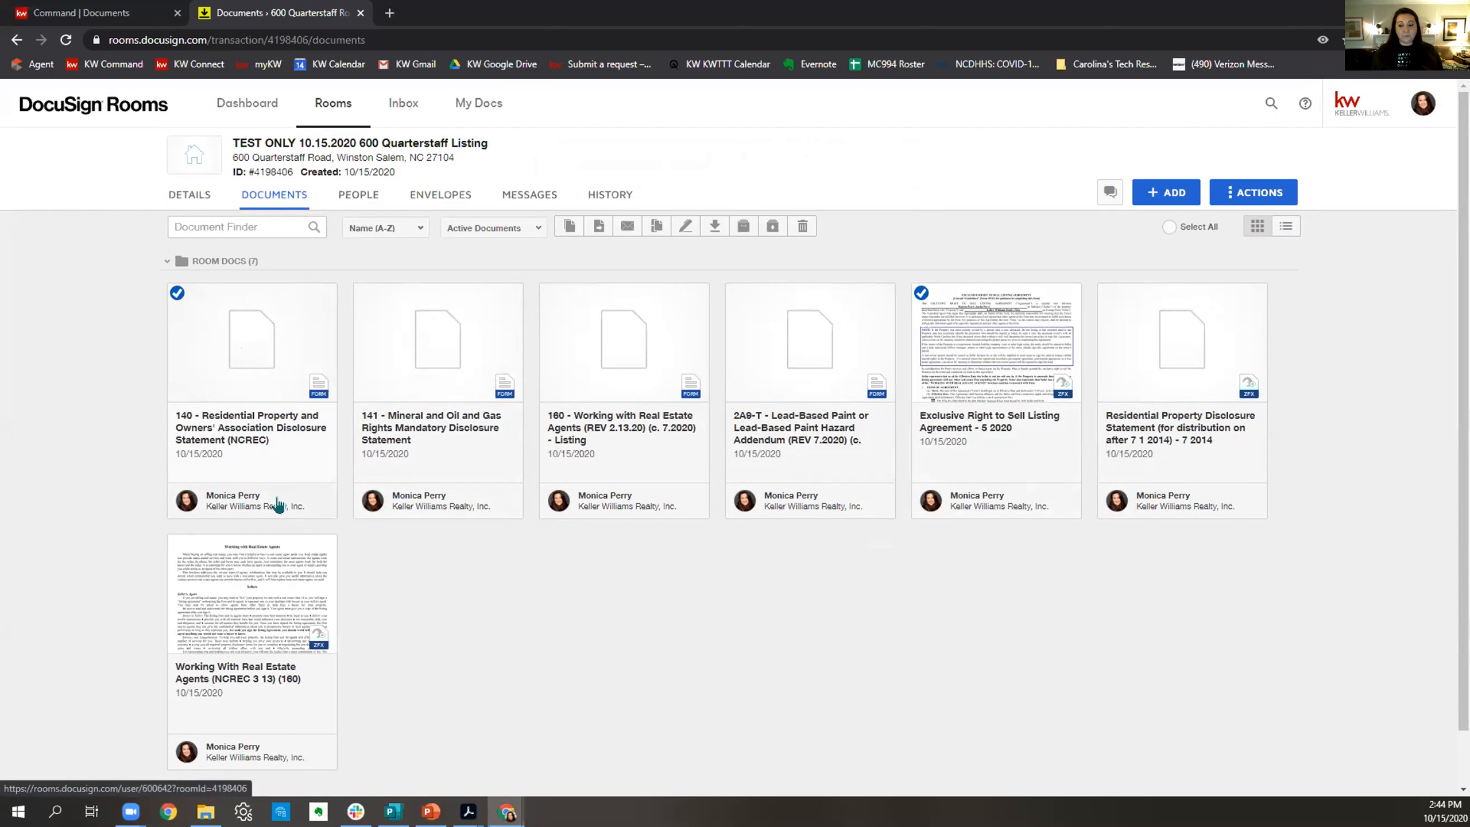
pyautogui.click(1107, 293)
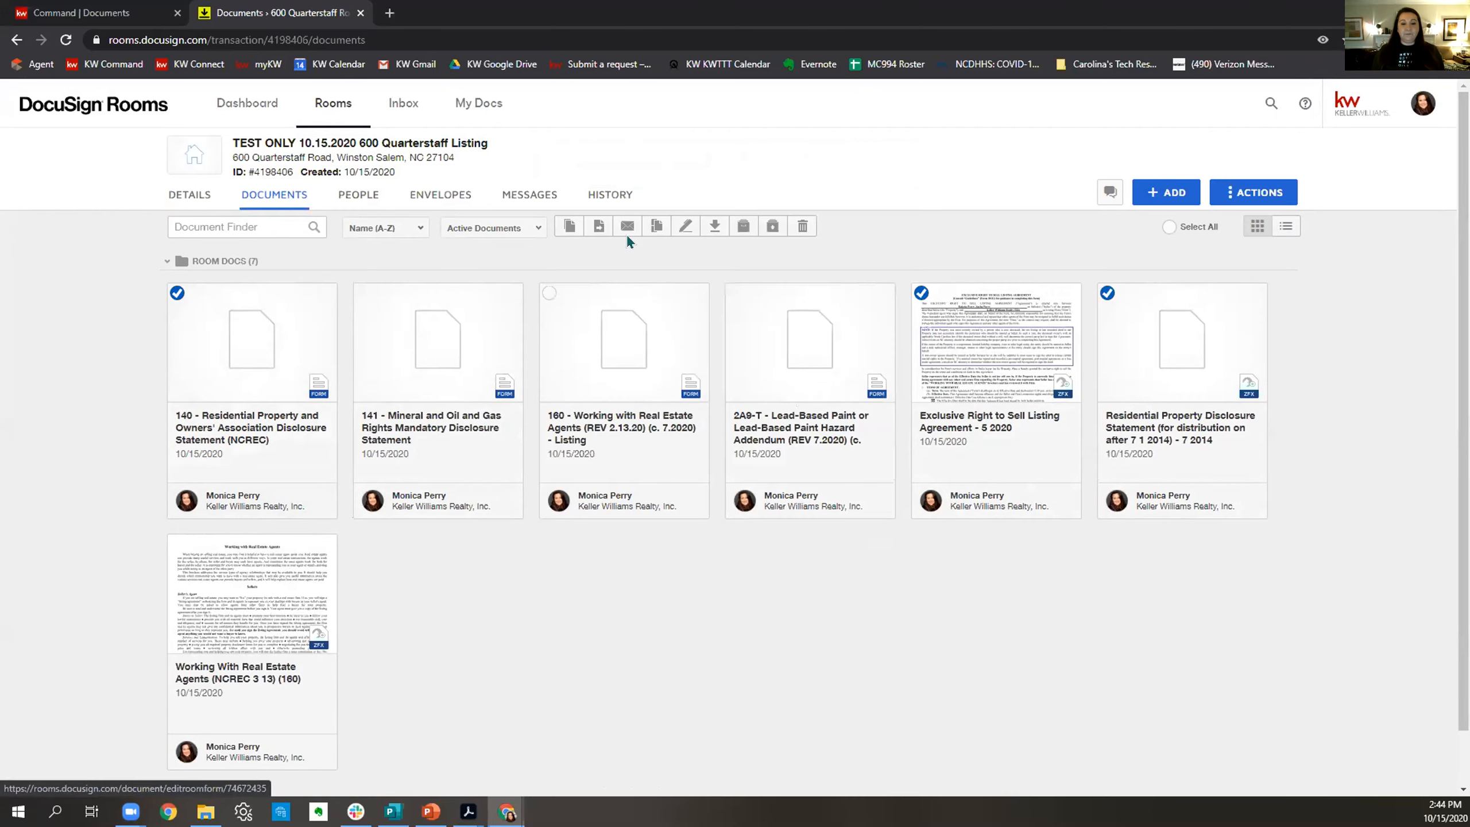
pyautogui.click(694, 220)
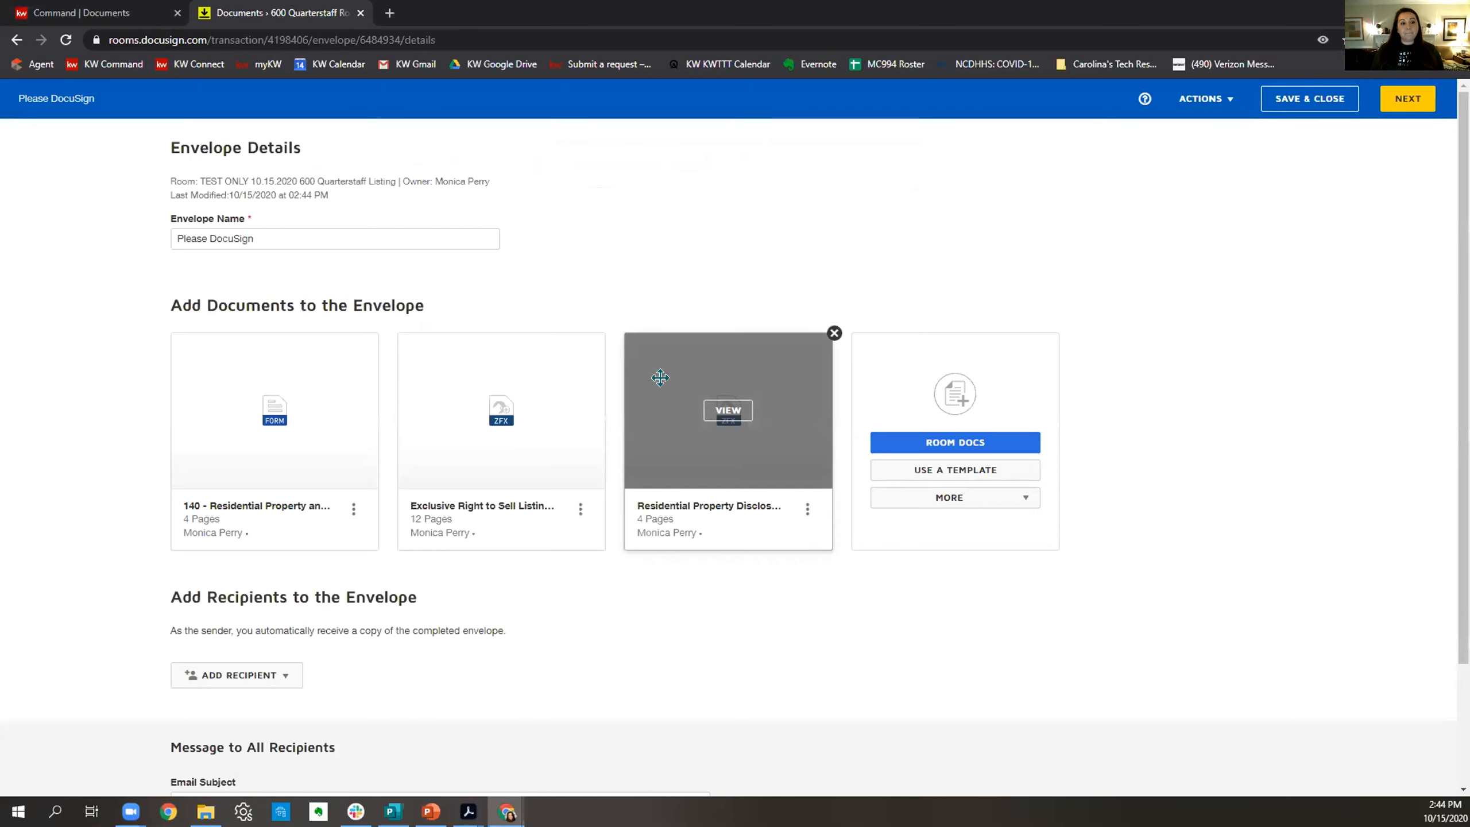
# Name the envelope '10.15.2020 Test Seller Signatures' and add recipients by pre-tagged roles
pyautogui.click(279, 236)
pyautogui.write('1')
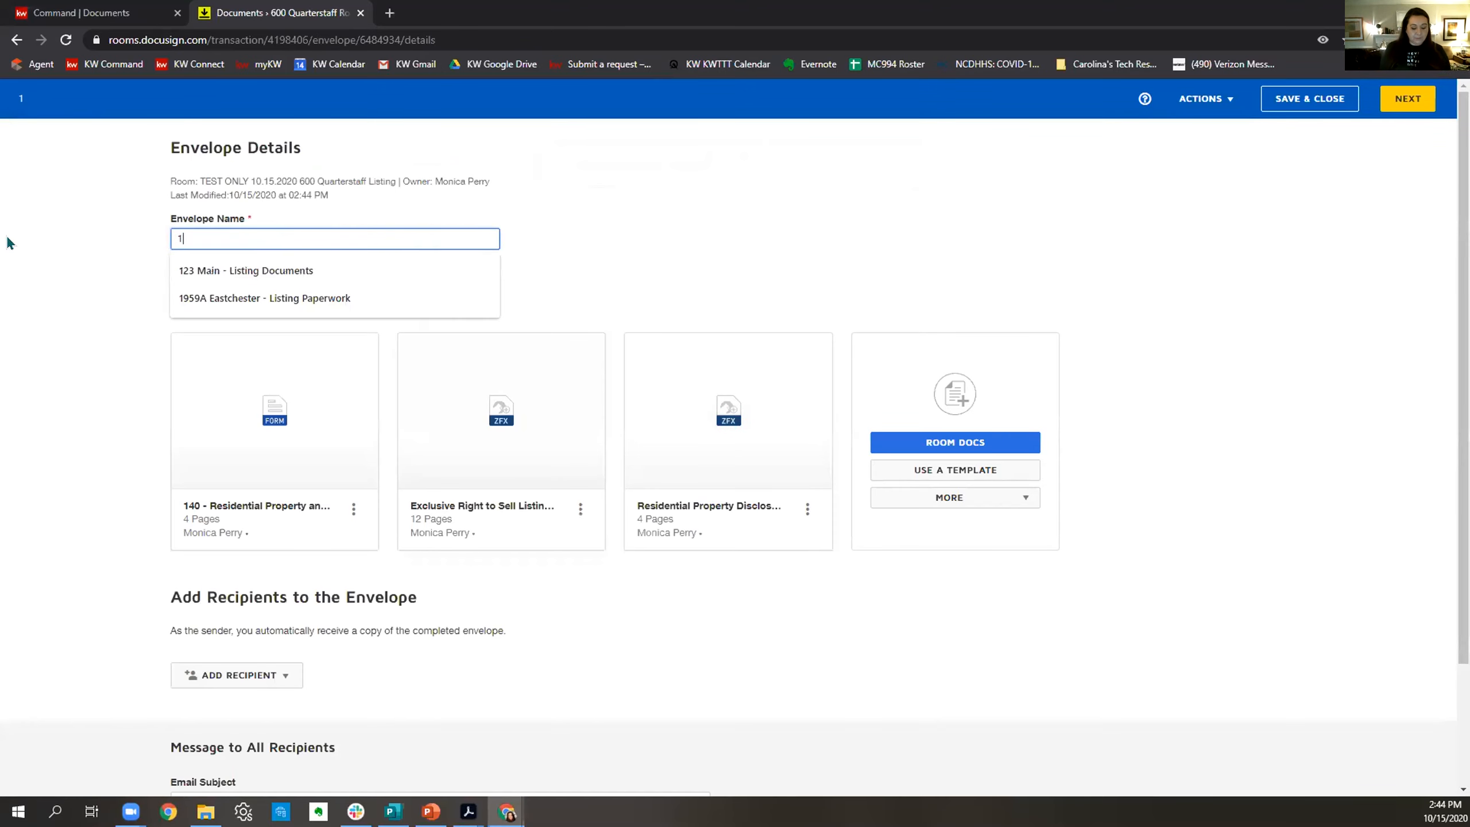
pyautogui.write('0.15.2020 Test')
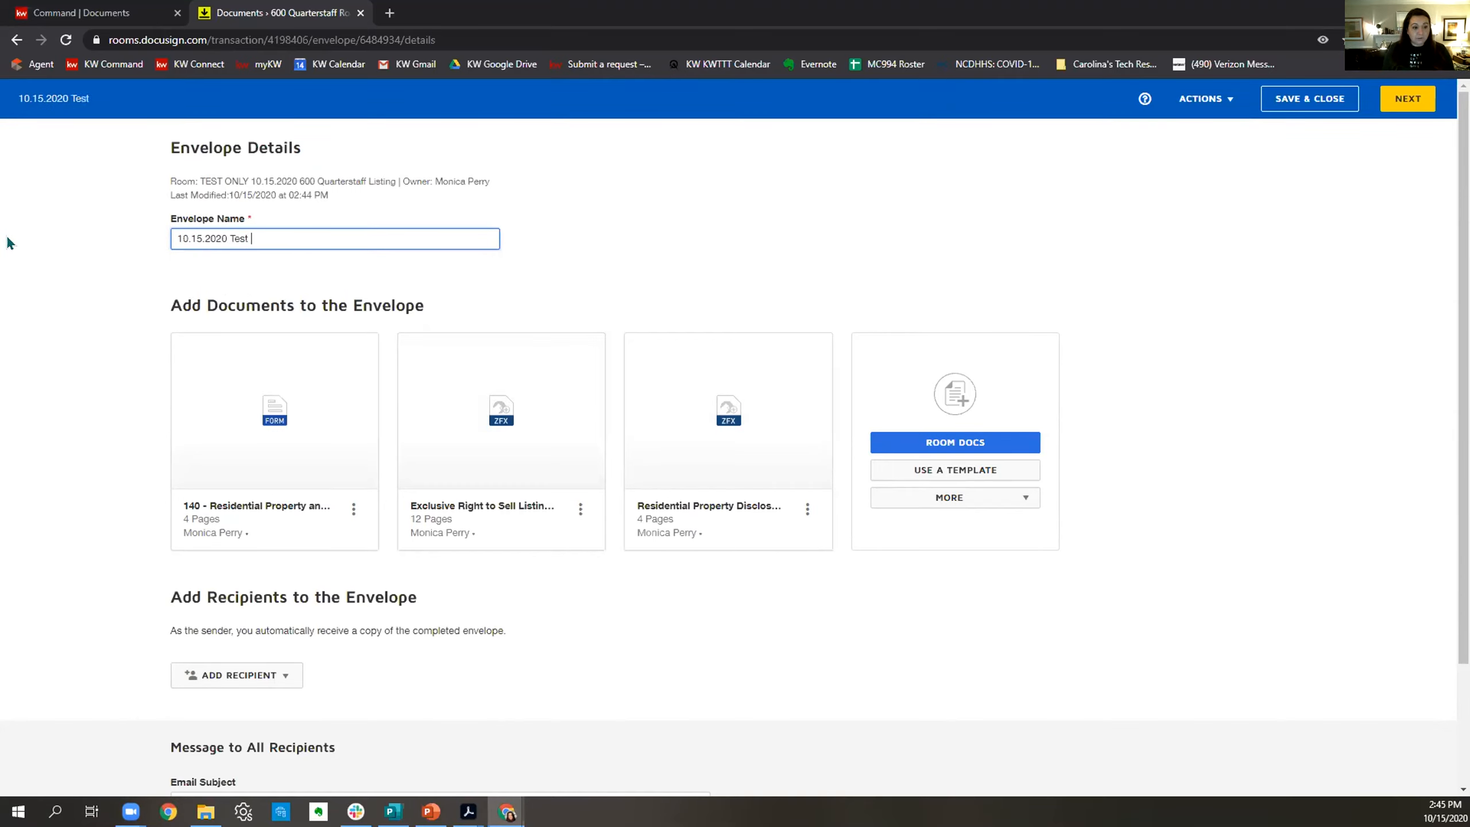
pyautogui.write(' Seller Signatures')
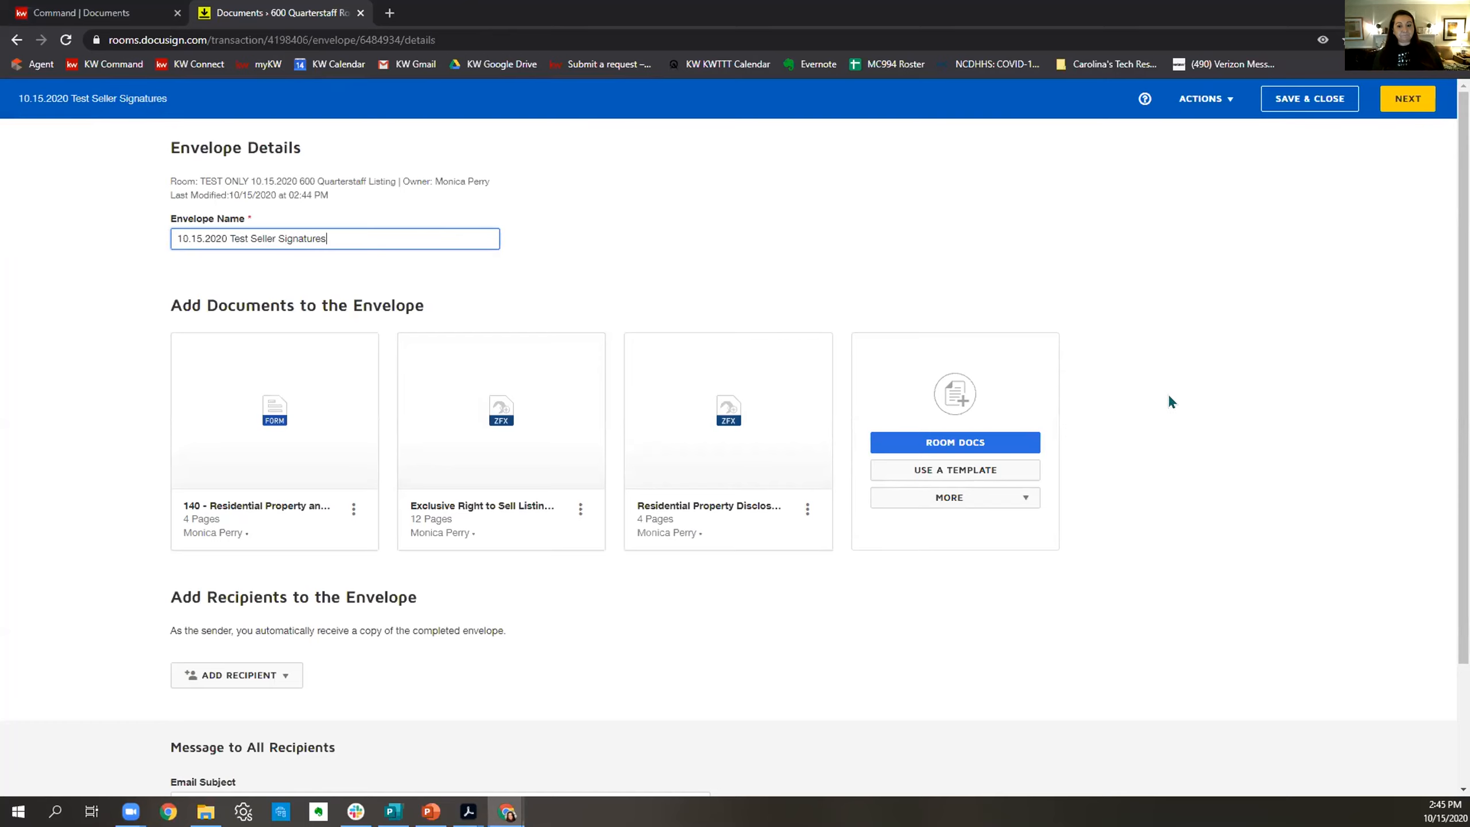
pyautogui.scroll(-2, 1173, 400)
pyautogui.click(203, 525)
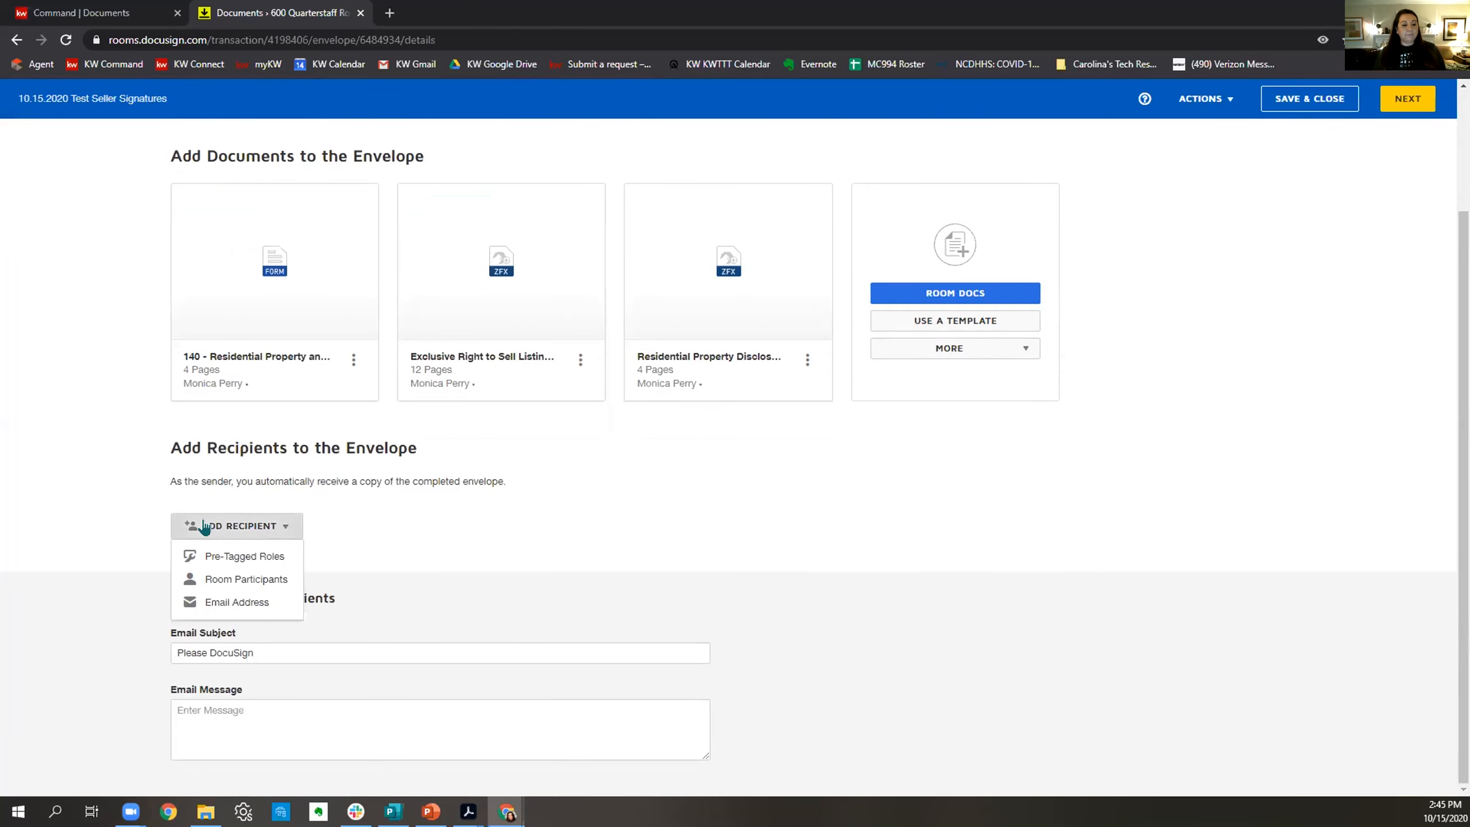
pyautogui.click(256, 557)
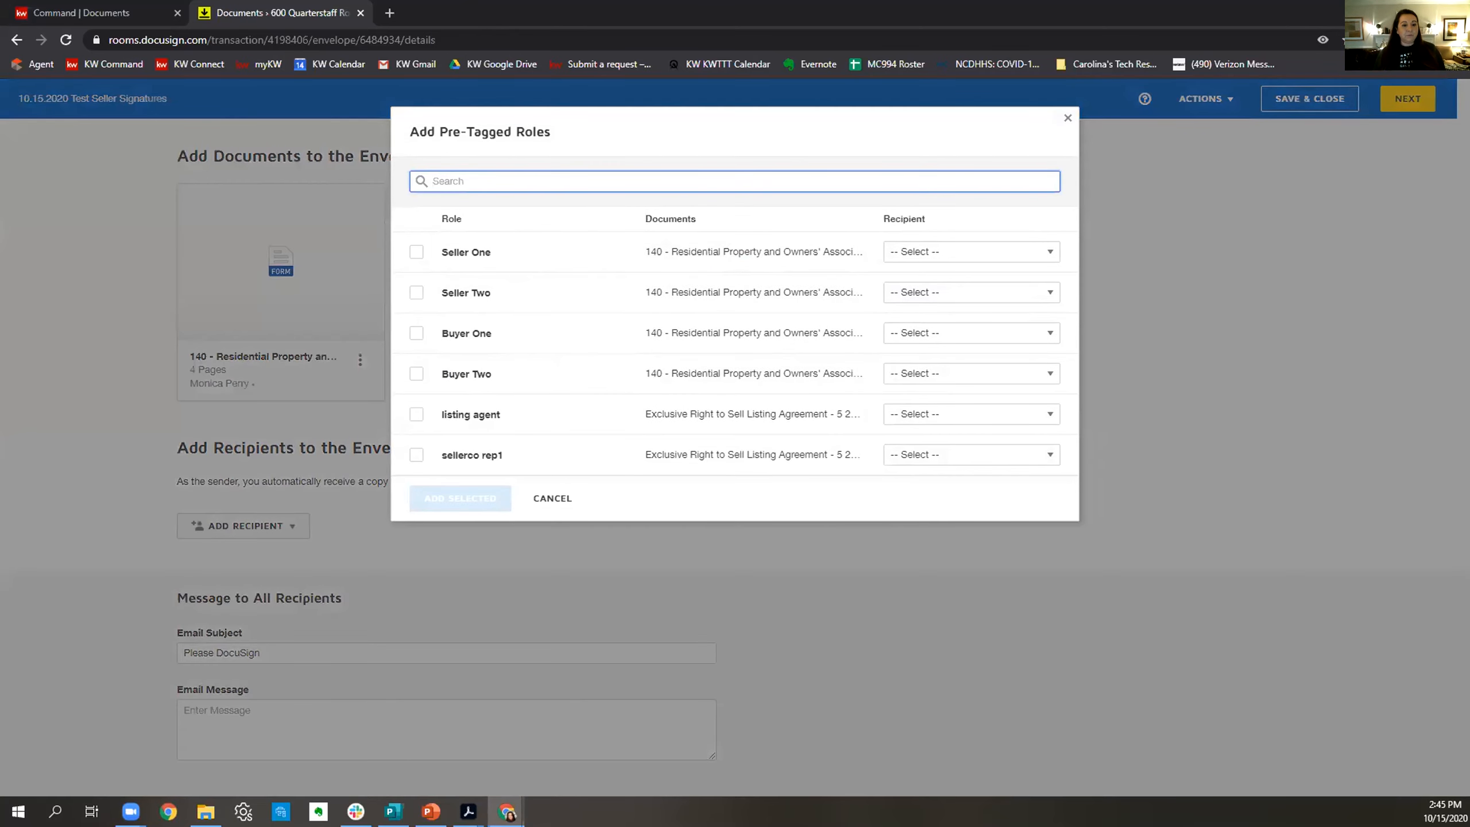
# Assign the two sellers to Seller One and Seller Two, and the agent to the listing agent role
pyautogui.click(973, 255)
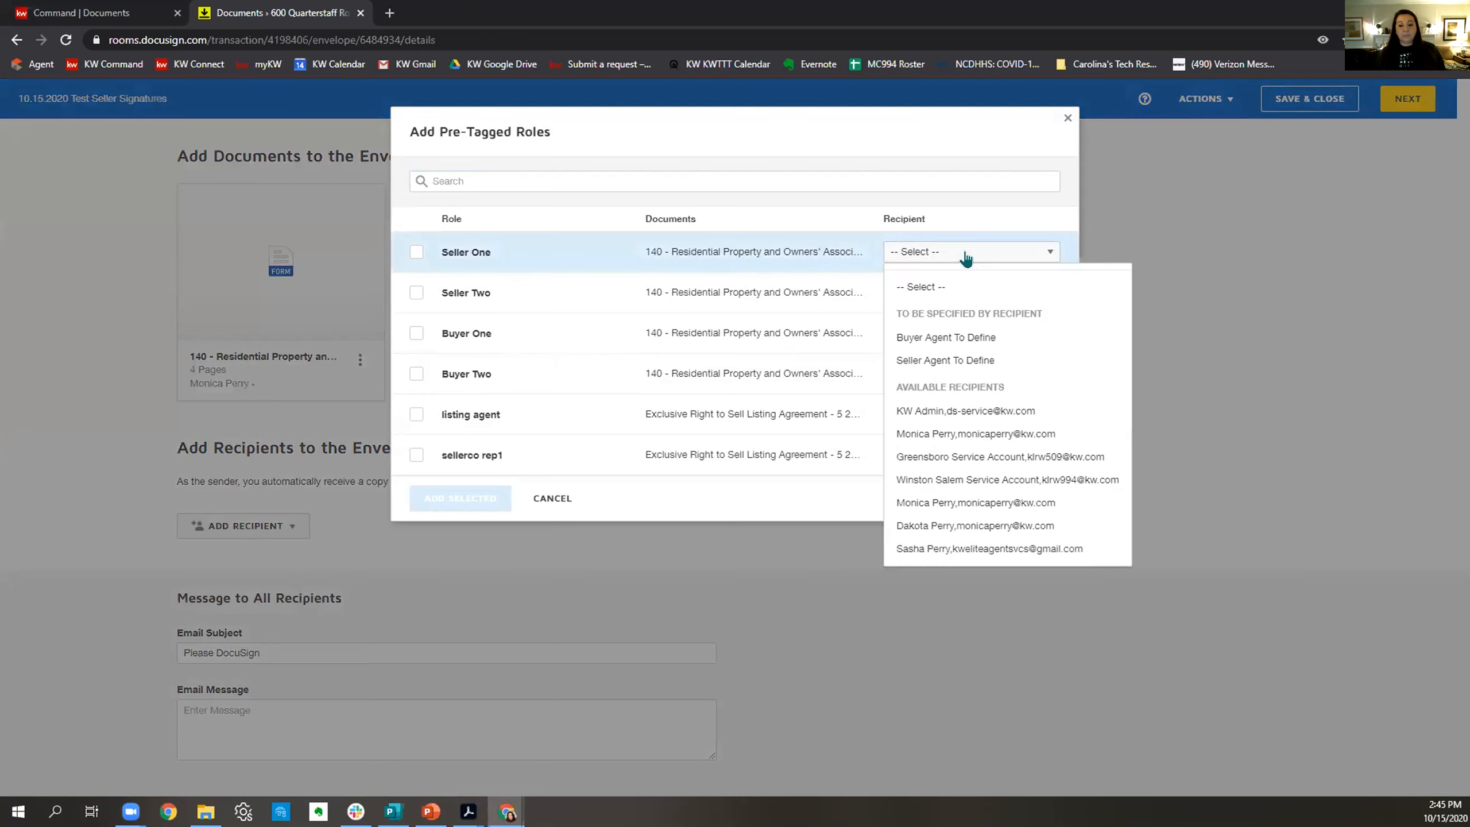
pyautogui.click(983, 526)
pyautogui.click(974, 293)
pyautogui.click(970, 586)
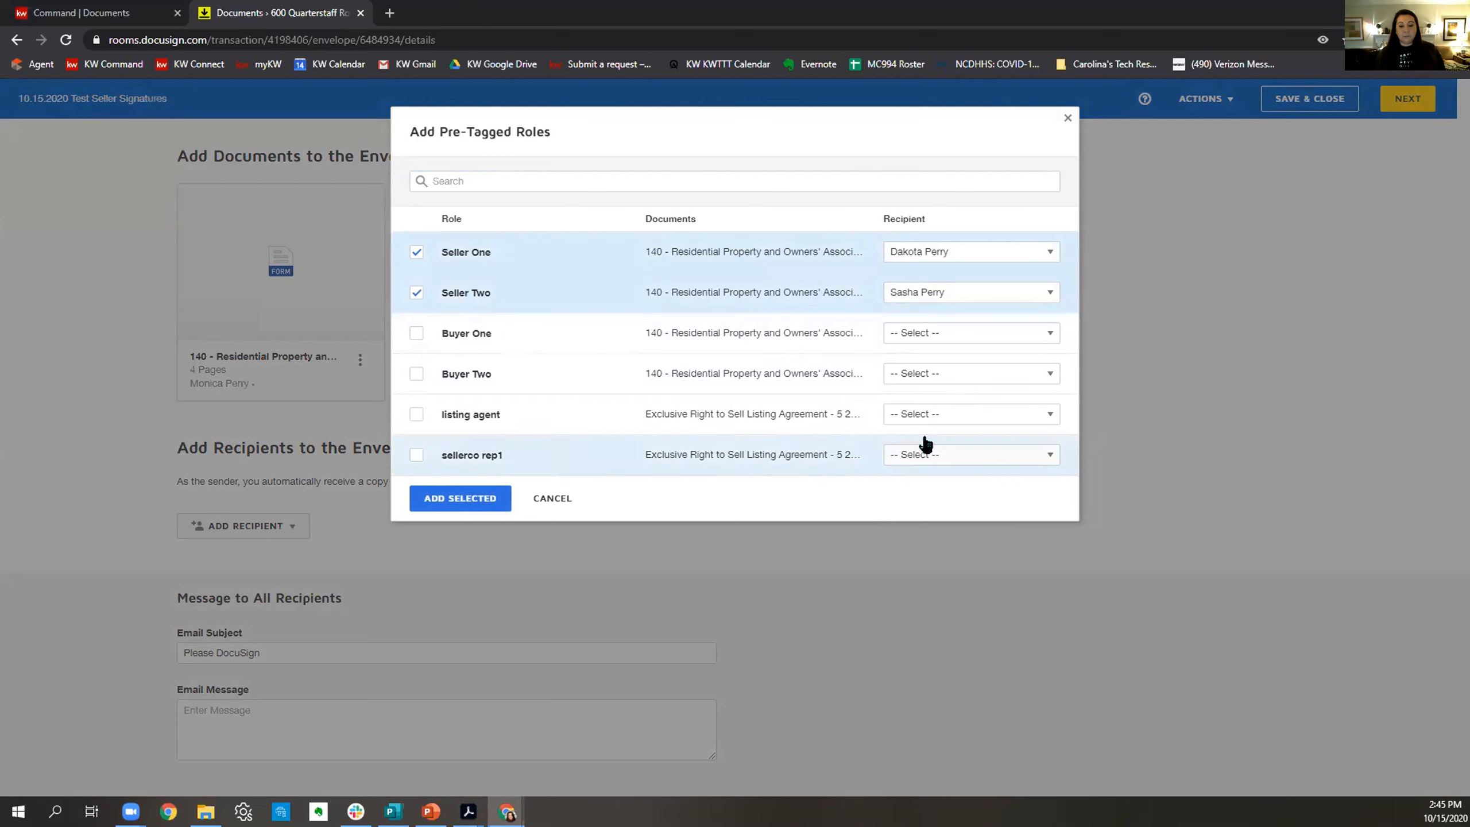
pyautogui.click(929, 416)
pyautogui.click(966, 672)
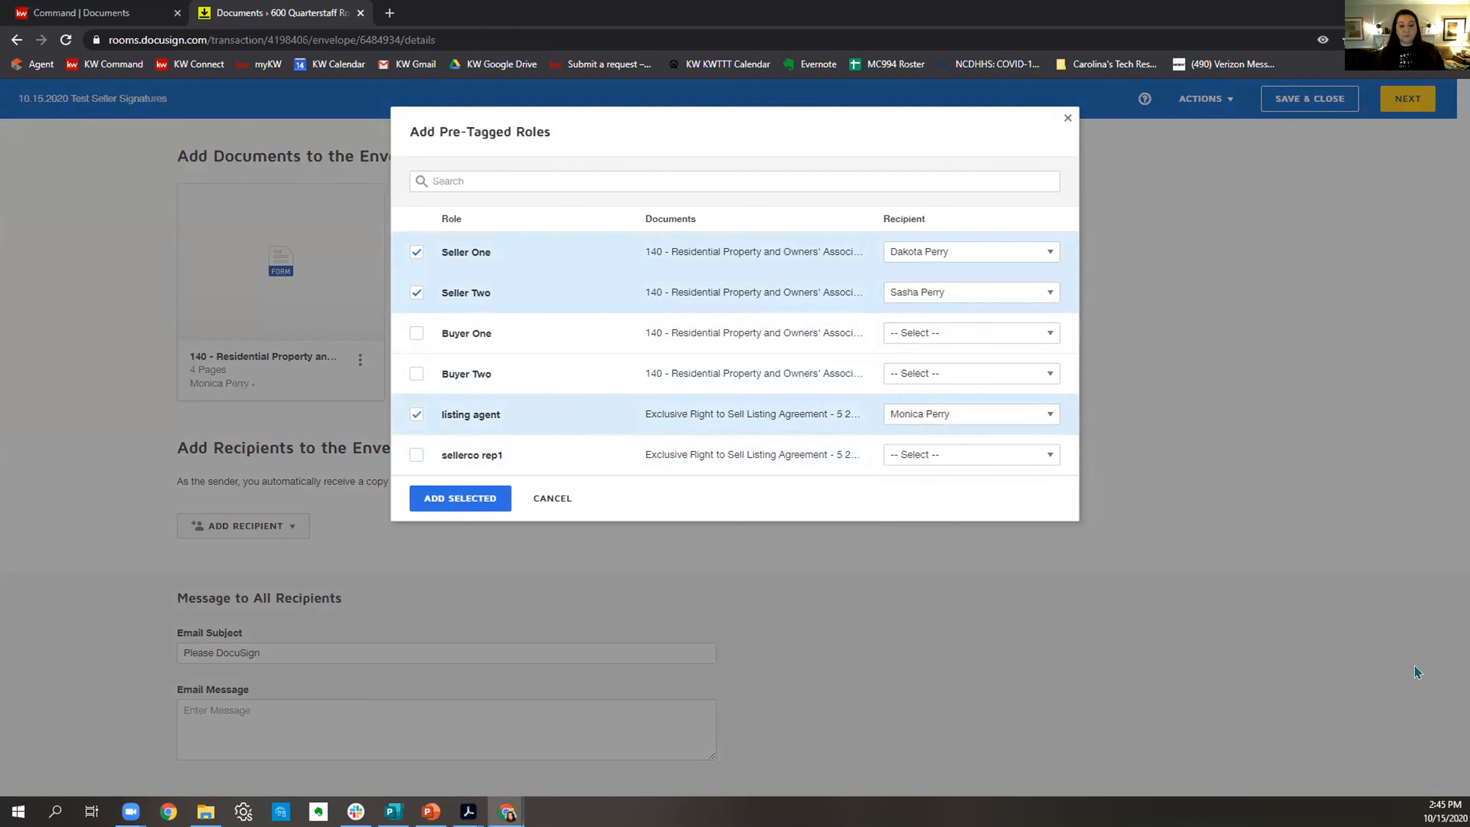
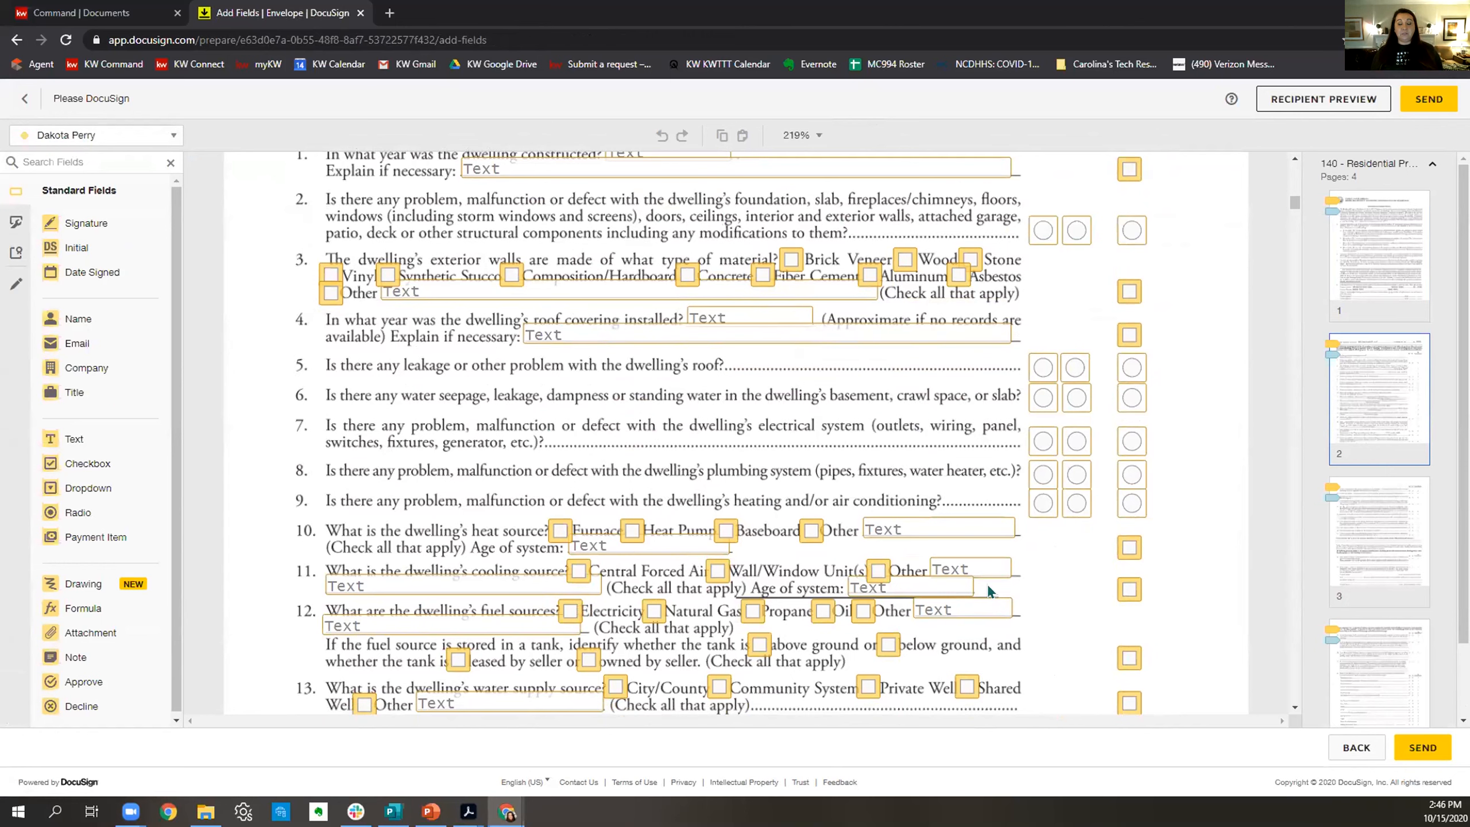
# Check the recipient list, then scroll to the section 17 dual agency initials on page 10
pyautogui.click(144, 137)
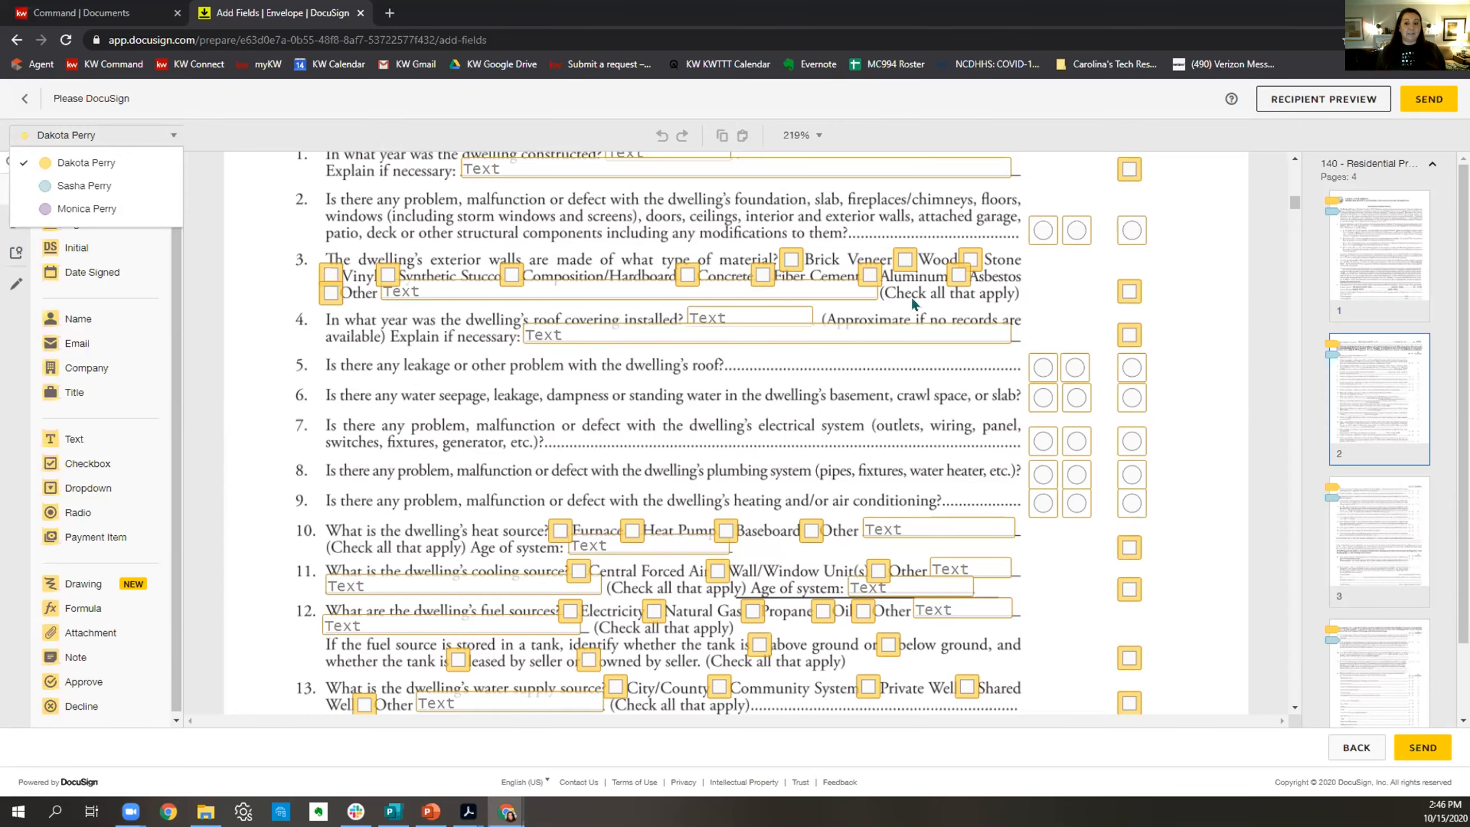
pyautogui.scroll(-15, 1059, 404)
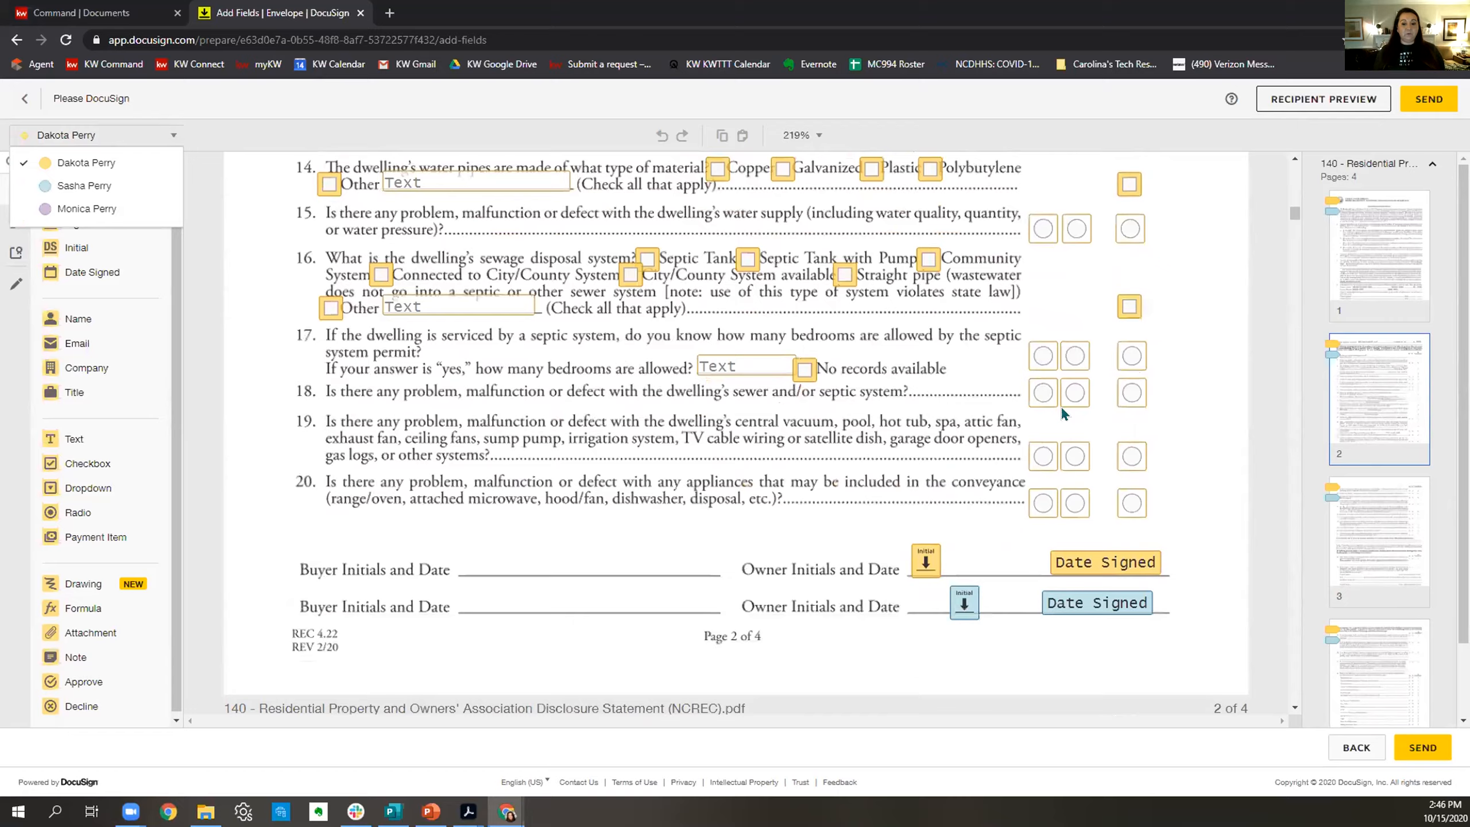
pyautogui.scroll(-20, 1061, 409)
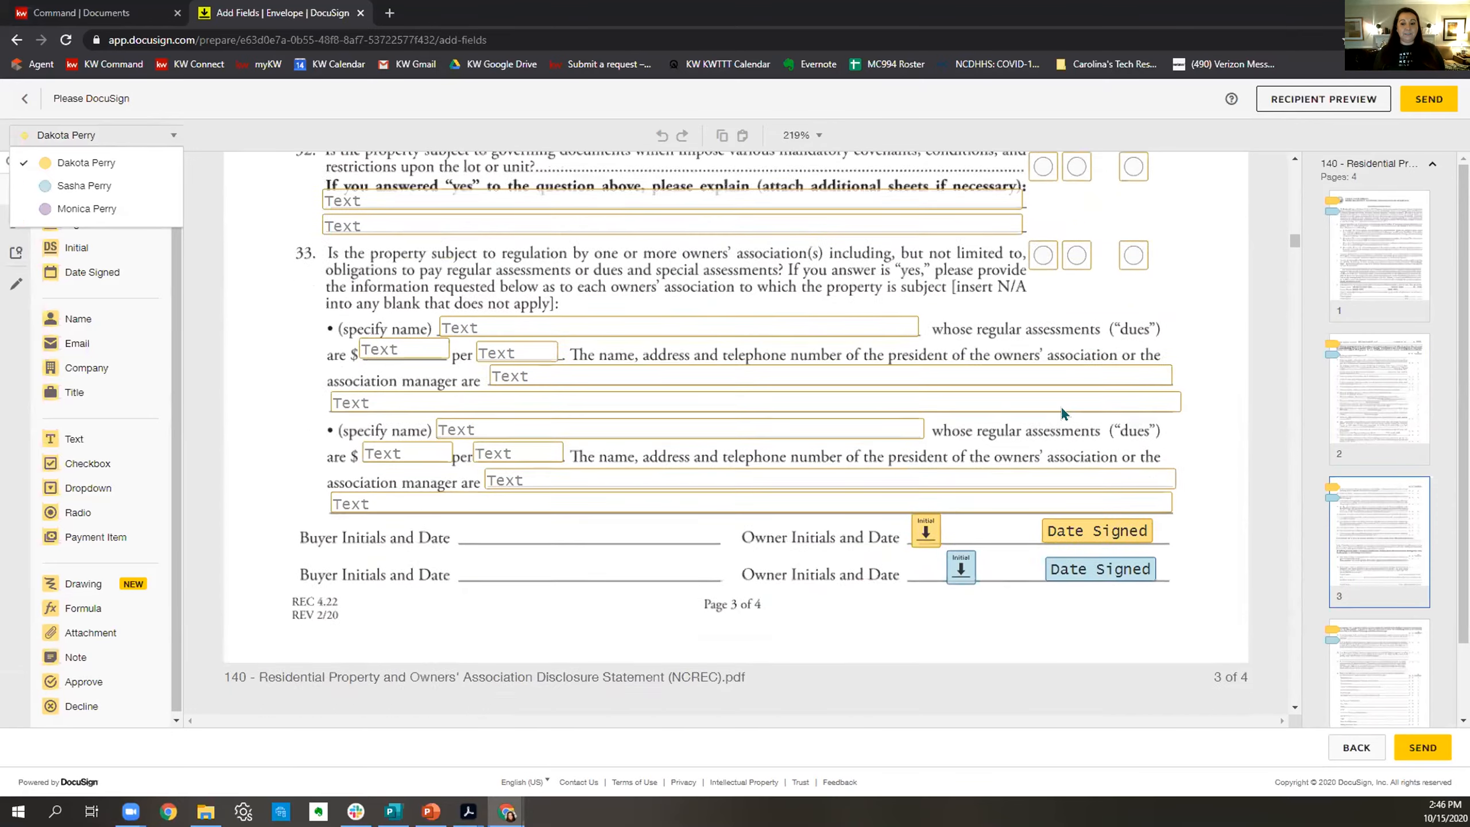
pyautogui.scroll(-20, 1062, 413)
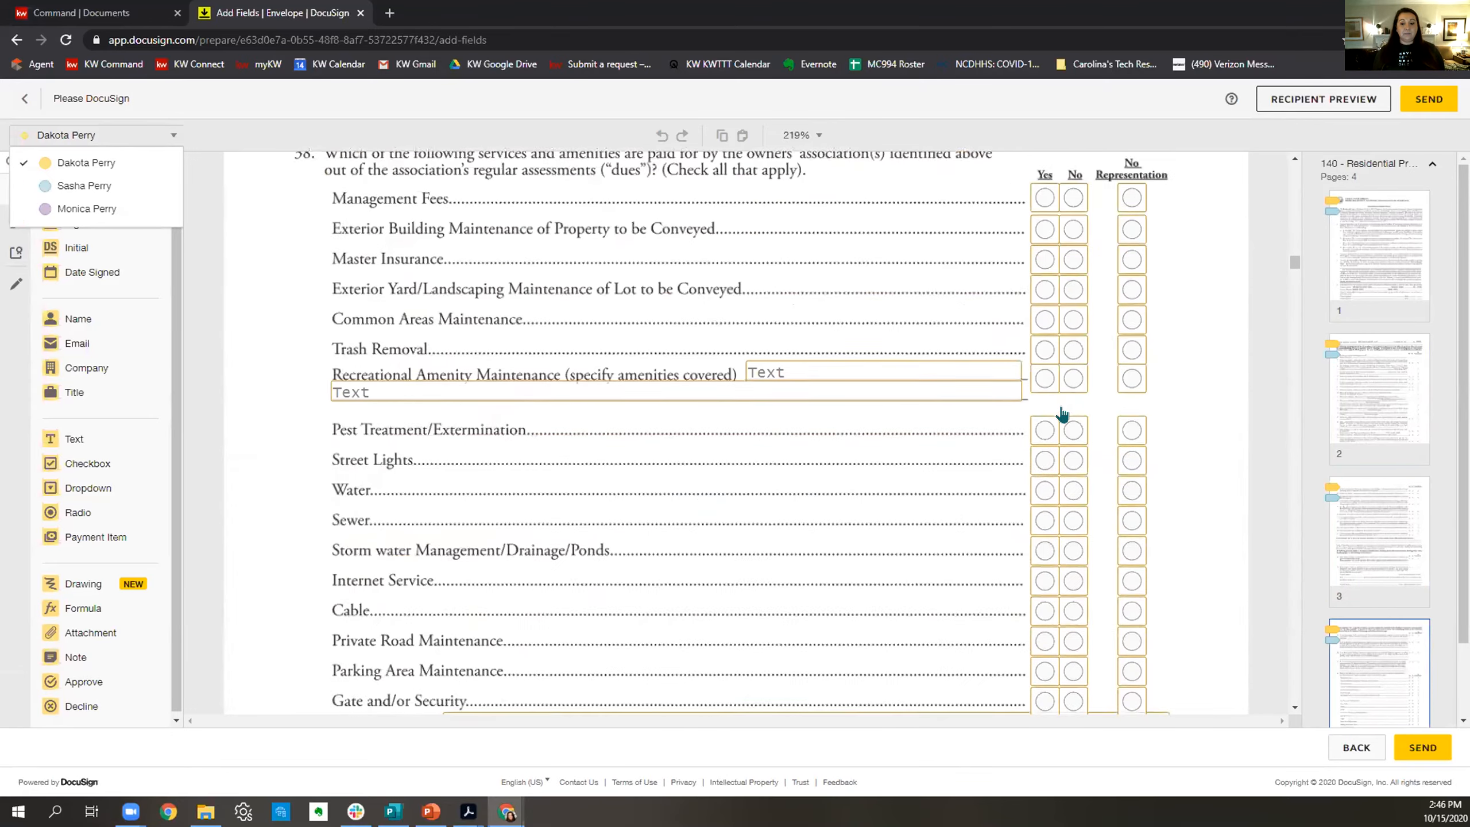
pyautogui.scroll(-5, 1061, 412)
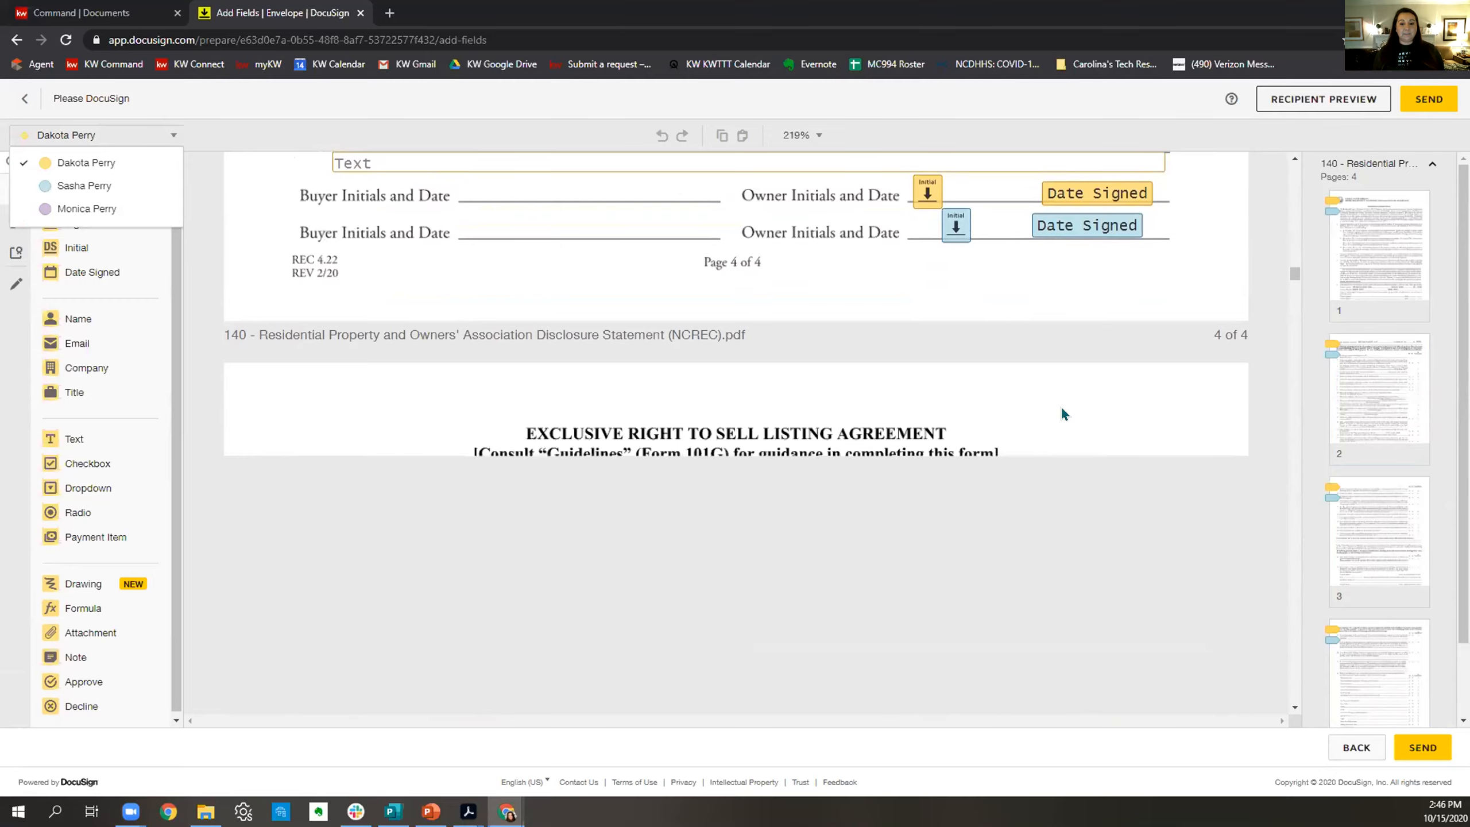
pyautogui.scroll(-4, 1061, 412)
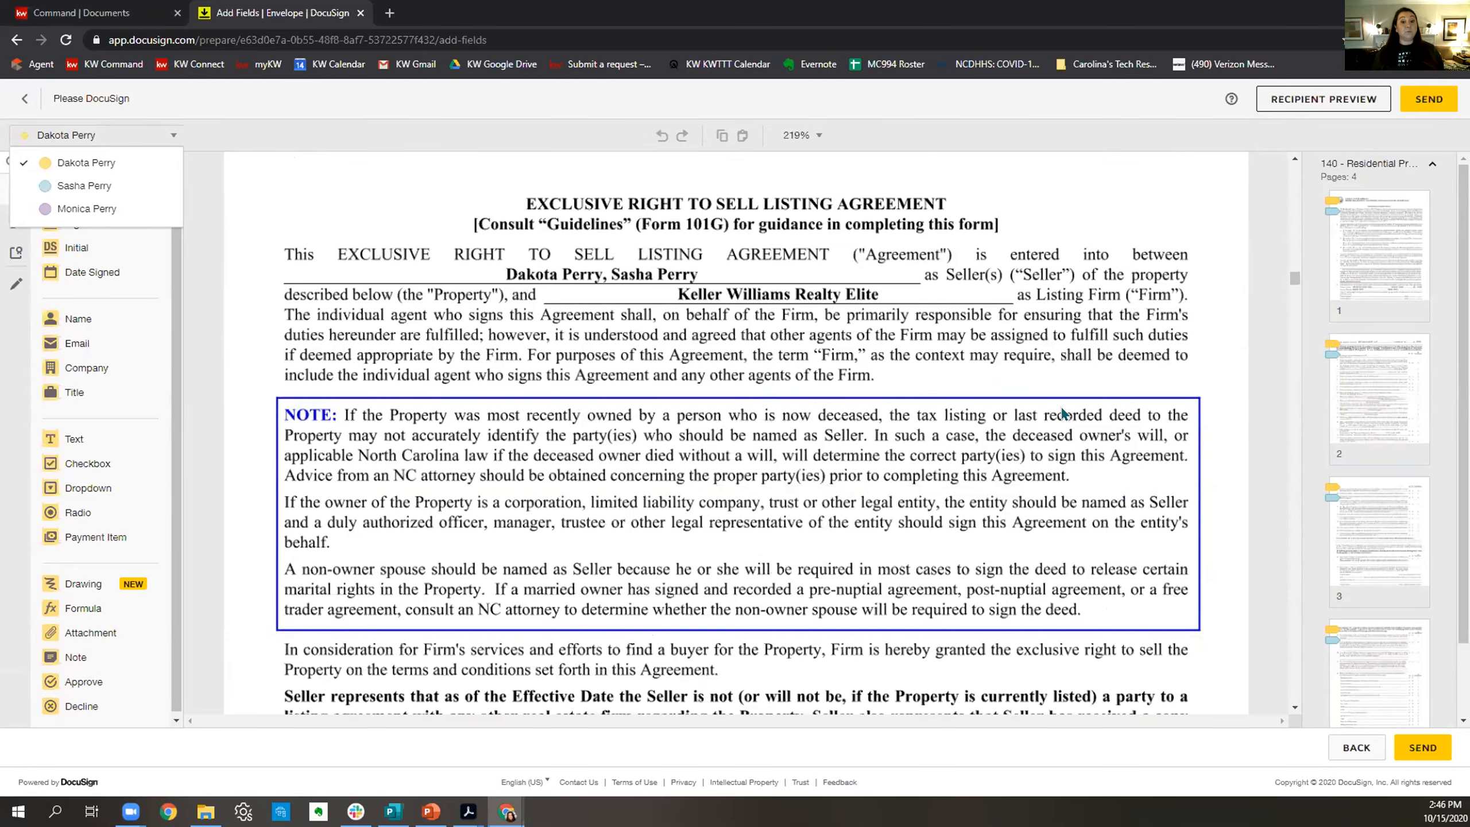
pyautogui.scroll(-15, 1062, 412)
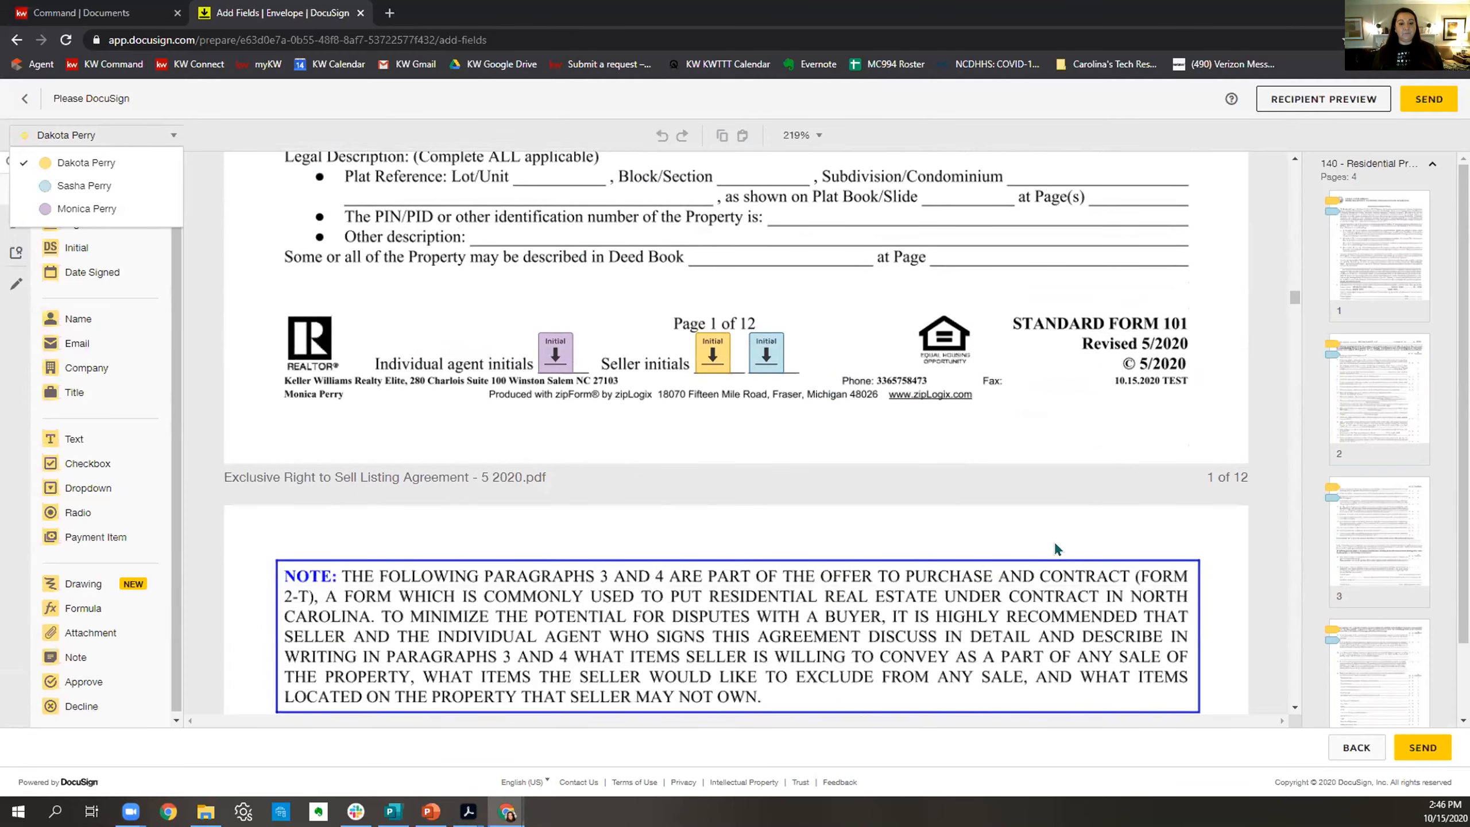
pyautogui.scroll(-15, 1054, 547)
pyautogui.scroll(-10, 1054, 551)
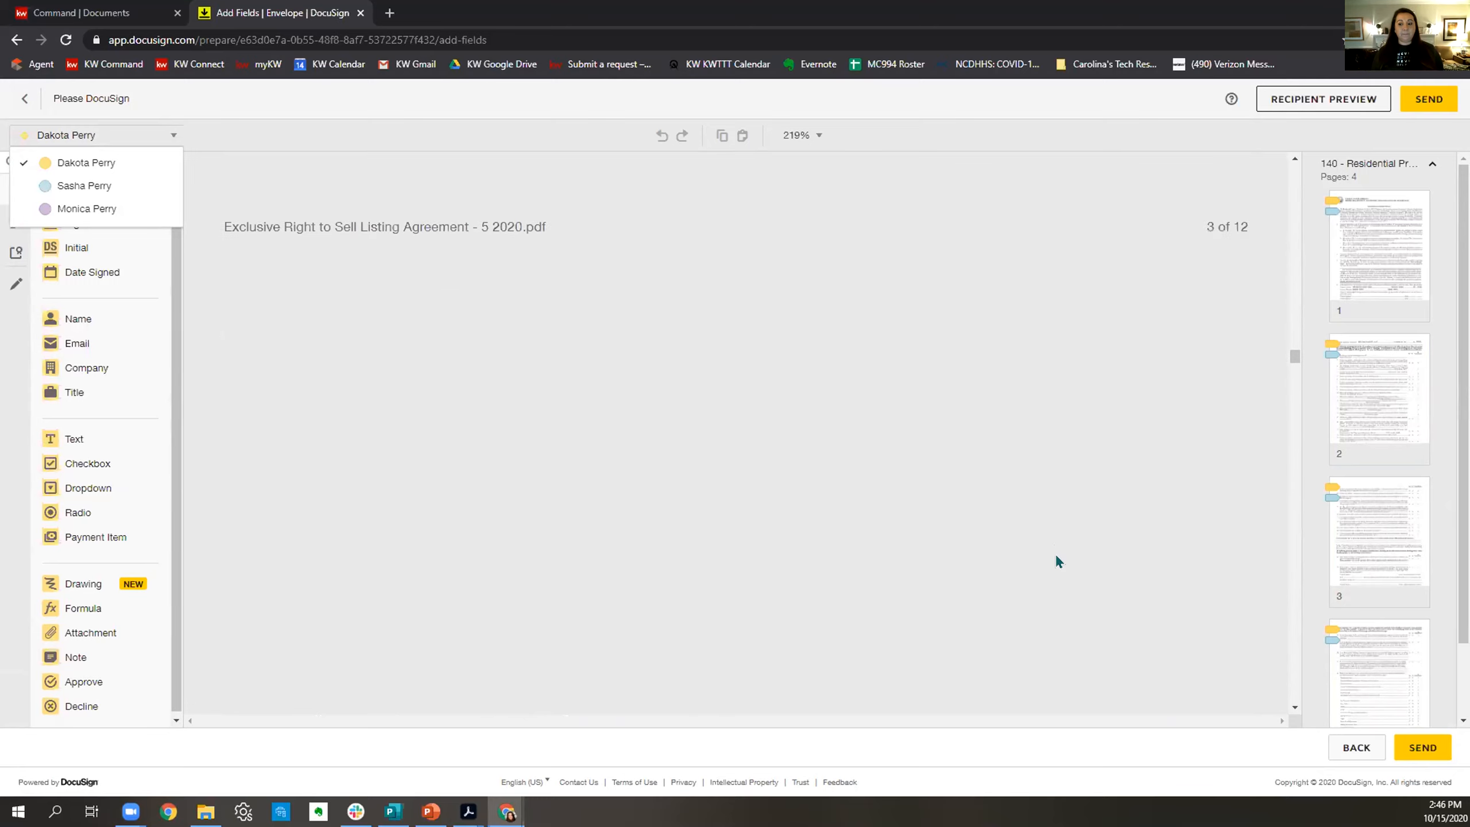
pyautogui.scroll(-5, 1057, 558)
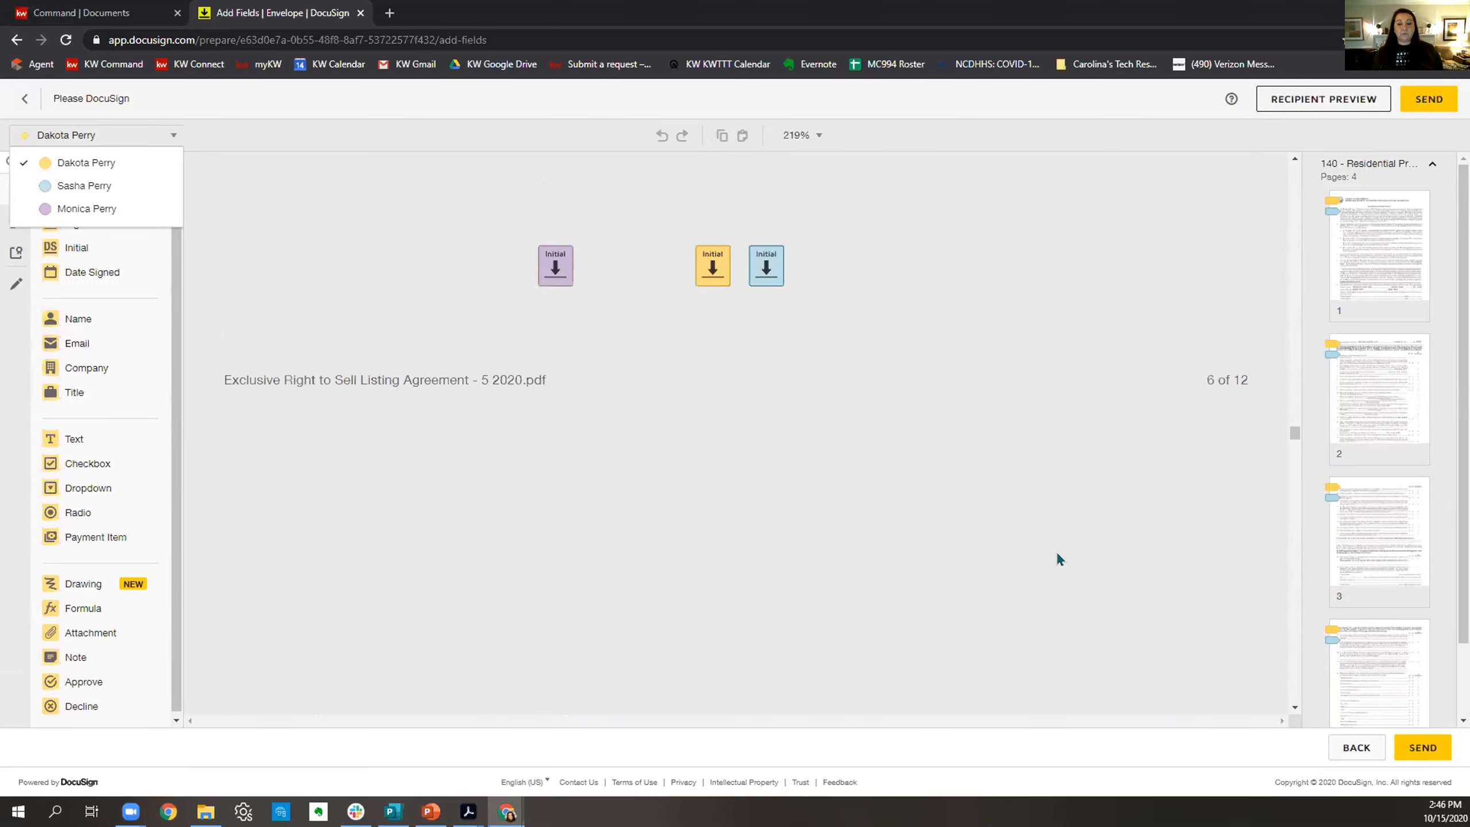
pyautogui.scroll(-10, 1058, 556)
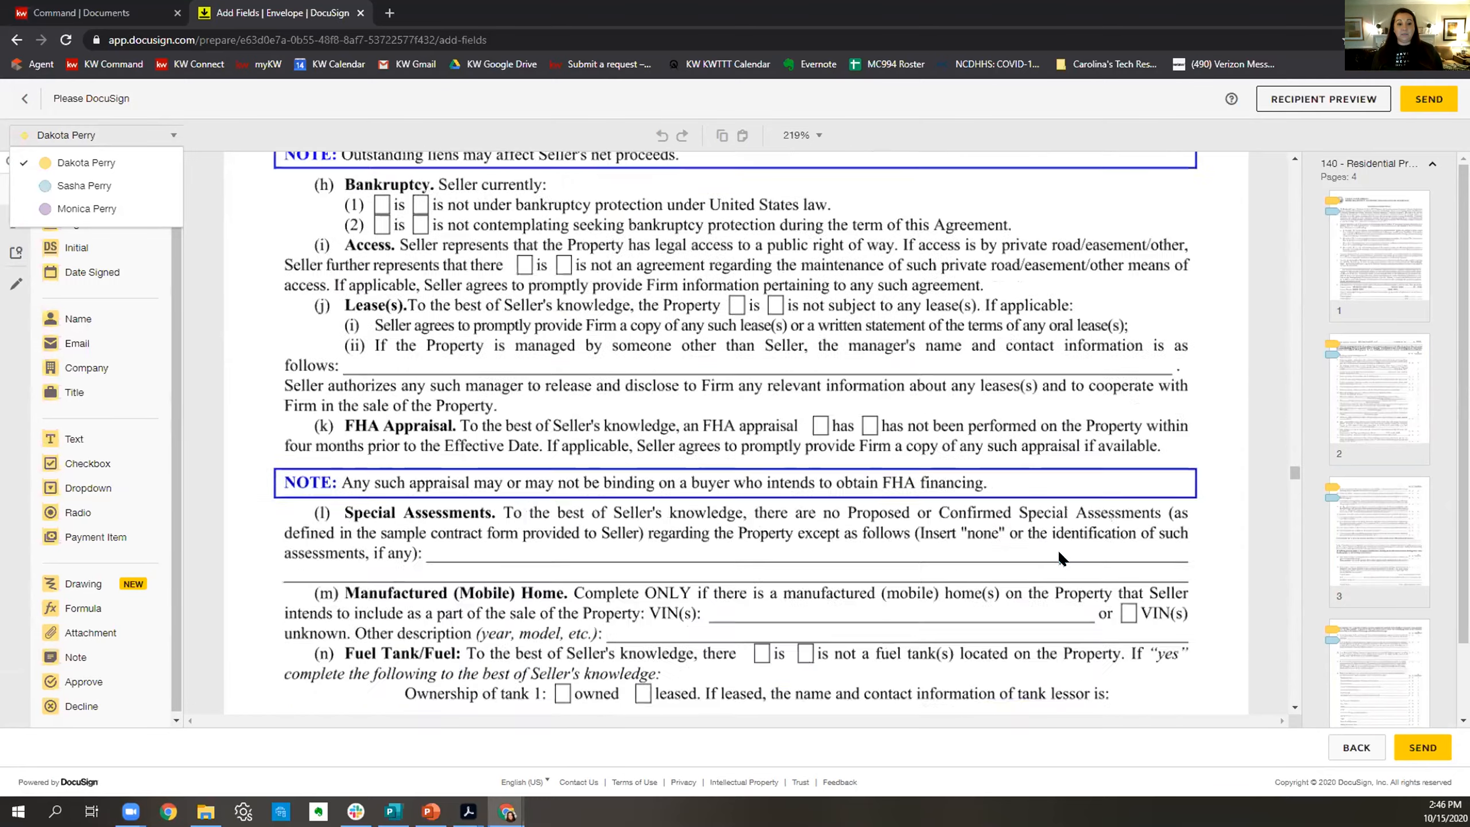
pyautogui.scroll(-10, 1060, 558)
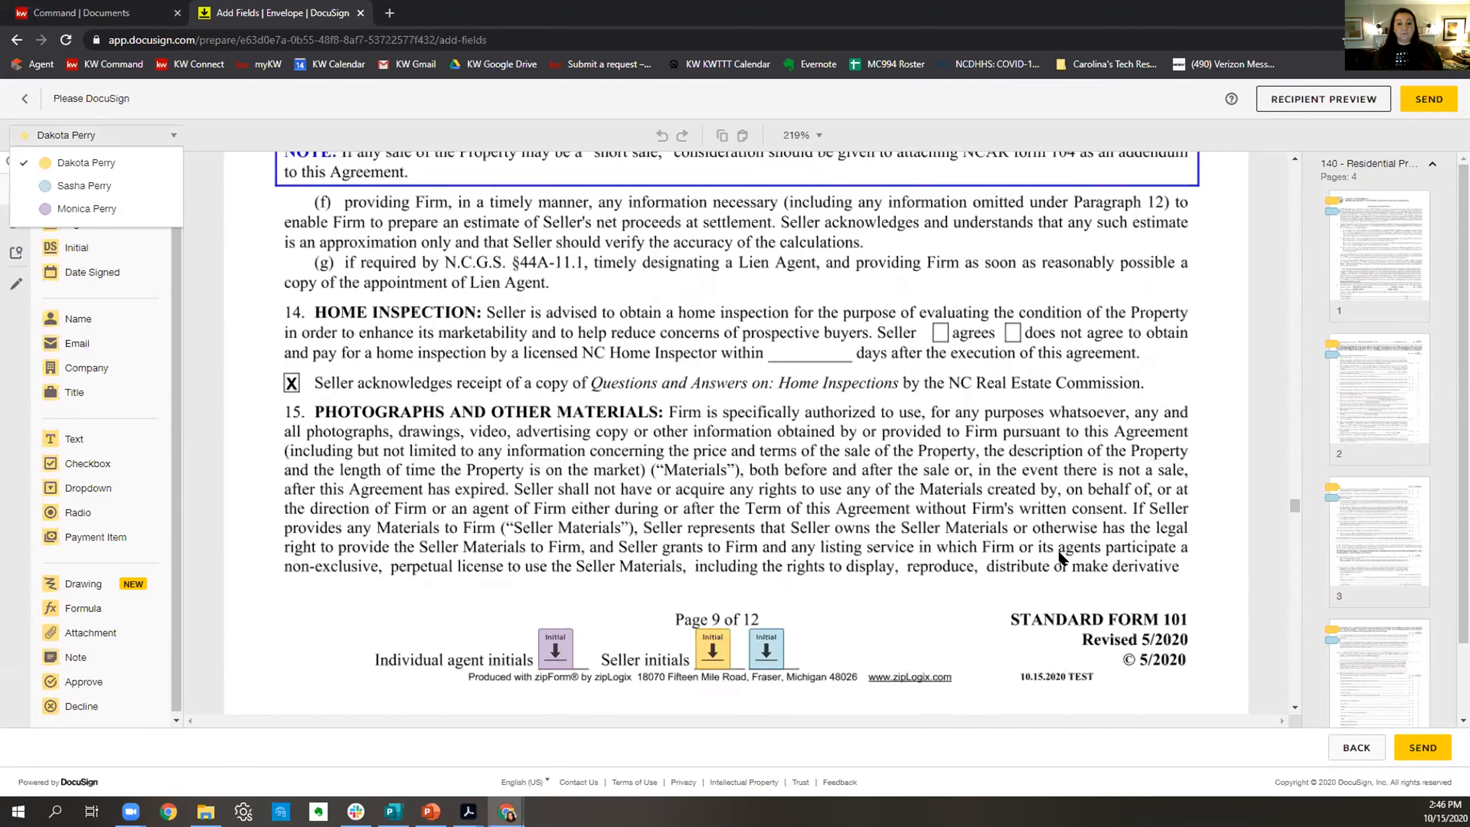
pyautogui.scroll(-10, 1060, 559)
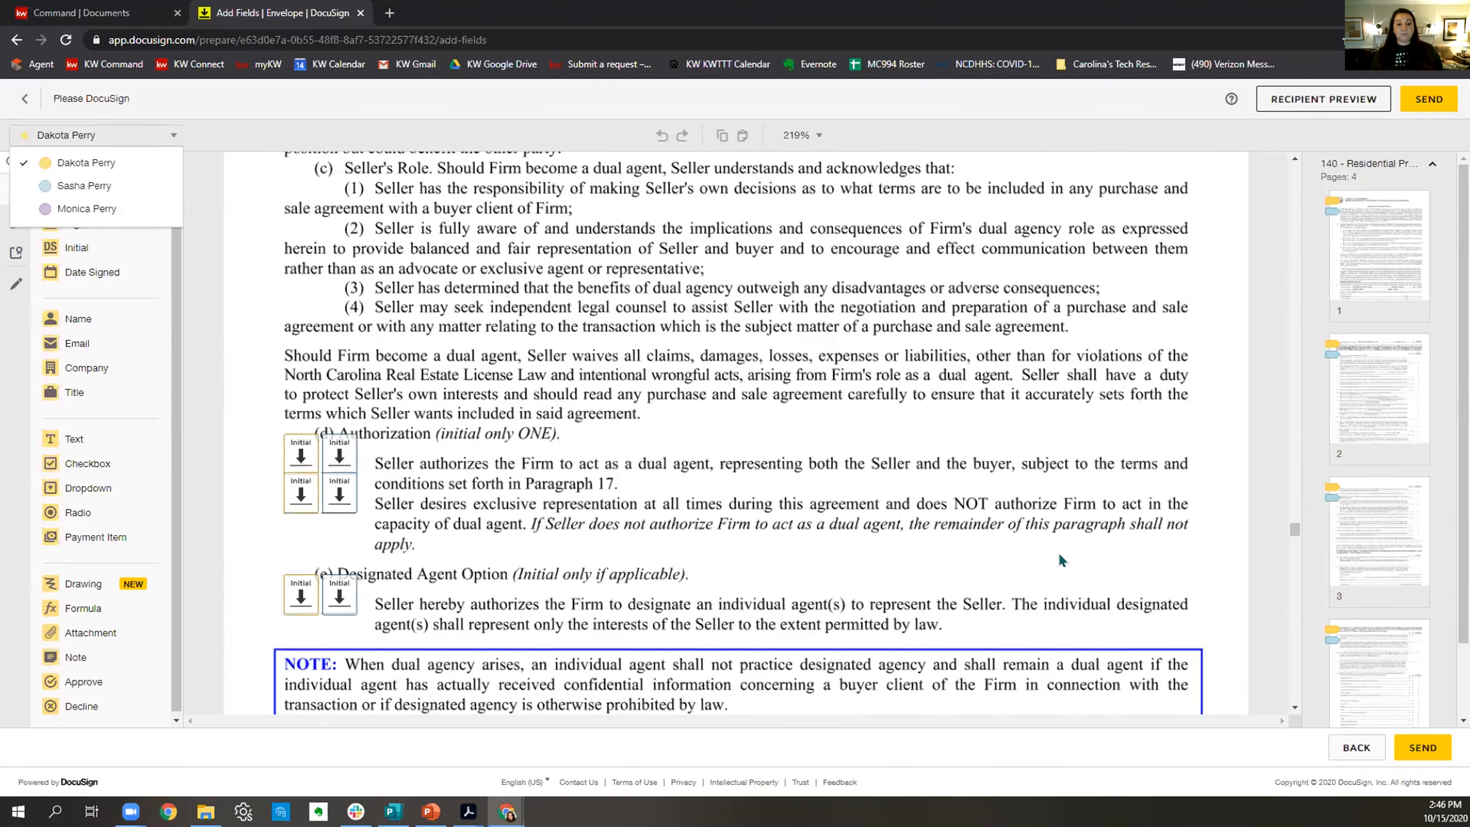
pyautogui.scroll(5, 1060, 559)
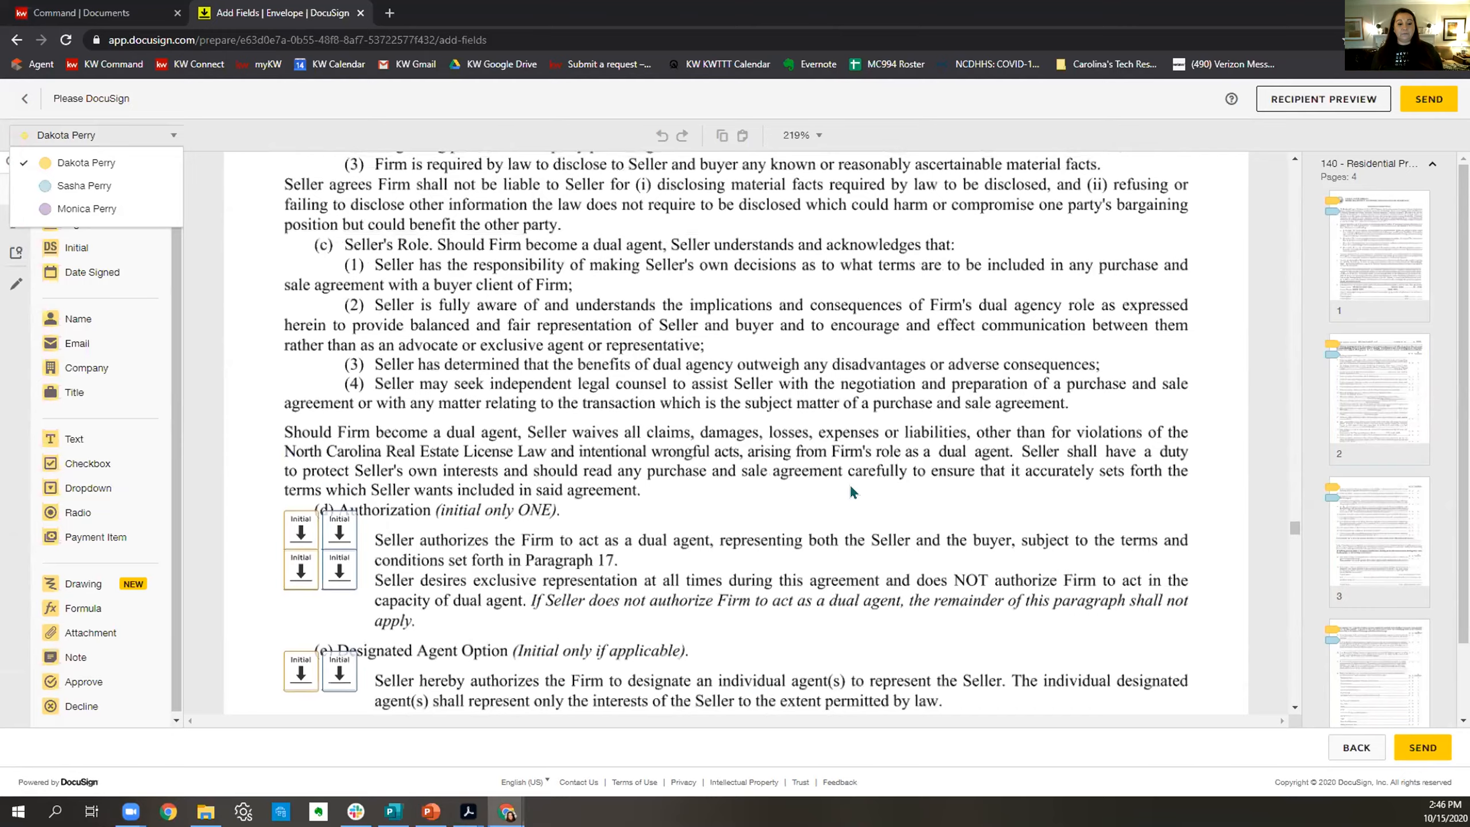
pyautogui.scroll(-4, 847, 482)
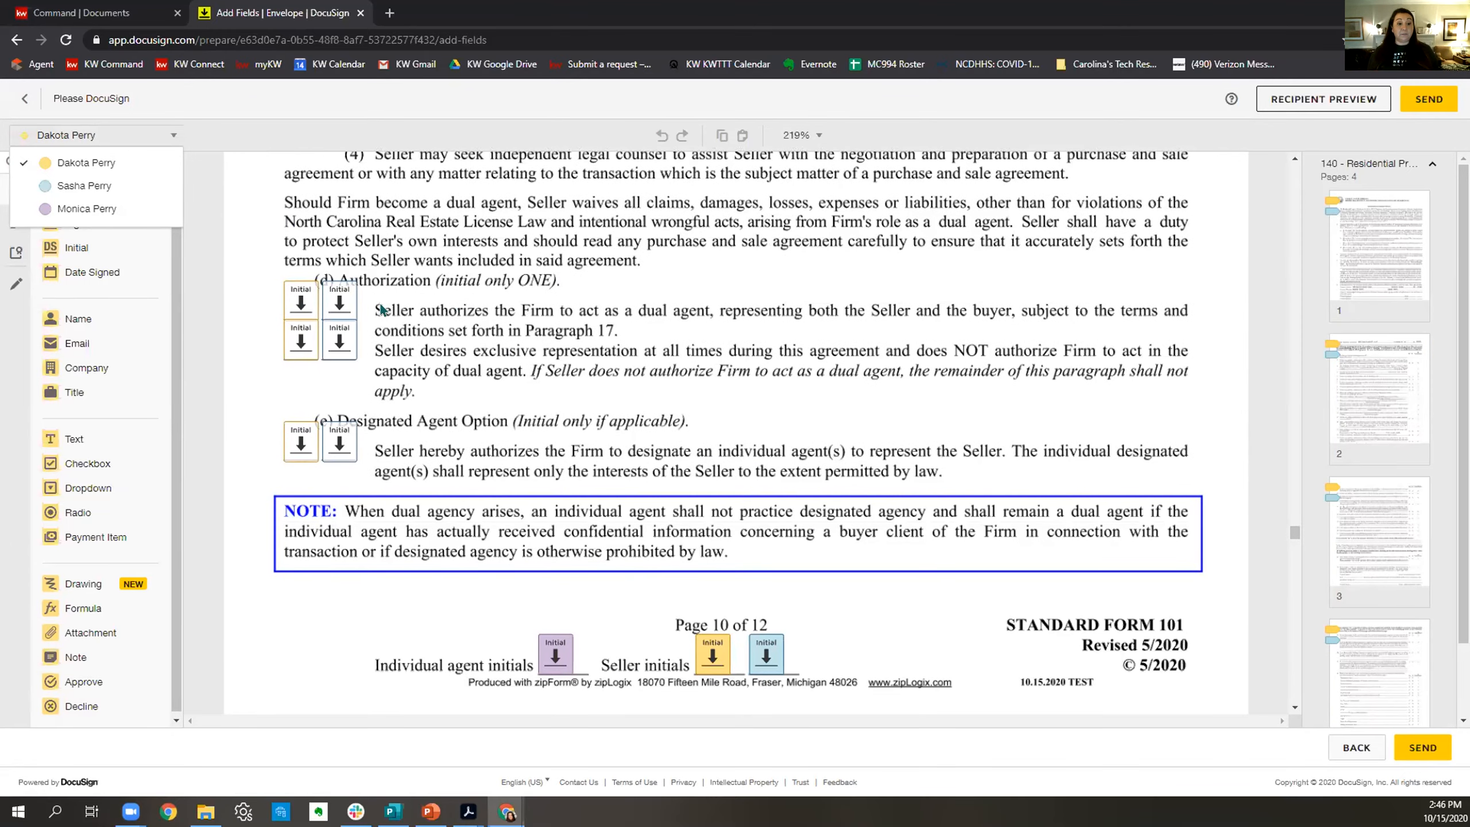
# Make both seller Initial fields on the first dual agency line required
pyautogui.click(303, 302)
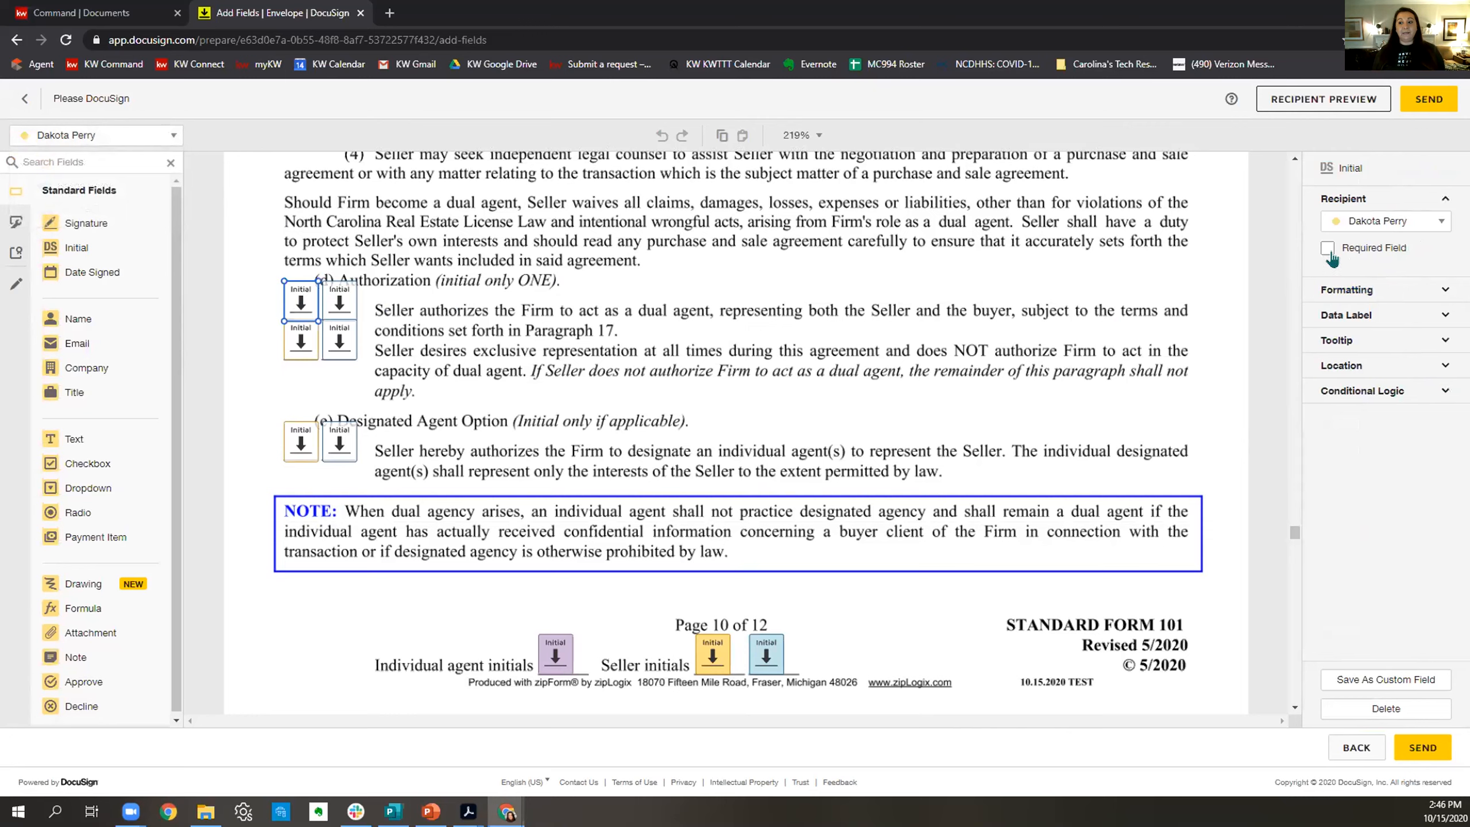
pyautogui.click(1328, 250)
pyautogui.click(341, 294)
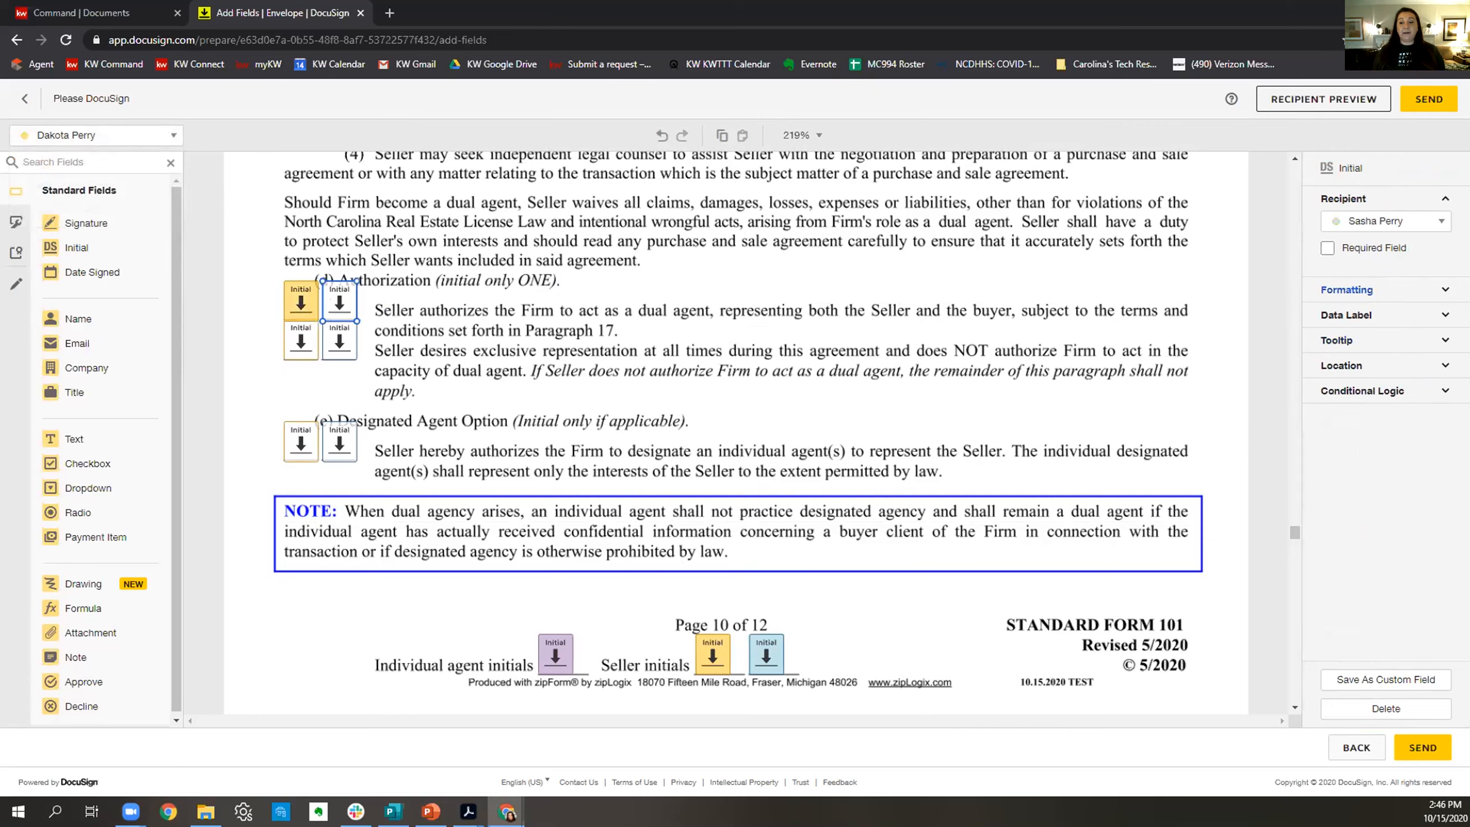
pyautogui.click(1327, 249)
# Delete the four remaining Initial fields under options (d) and (e)
pyautogui.click(297, 354)
pyautogui.press('Delete')
pyautogui.click(330, 352)
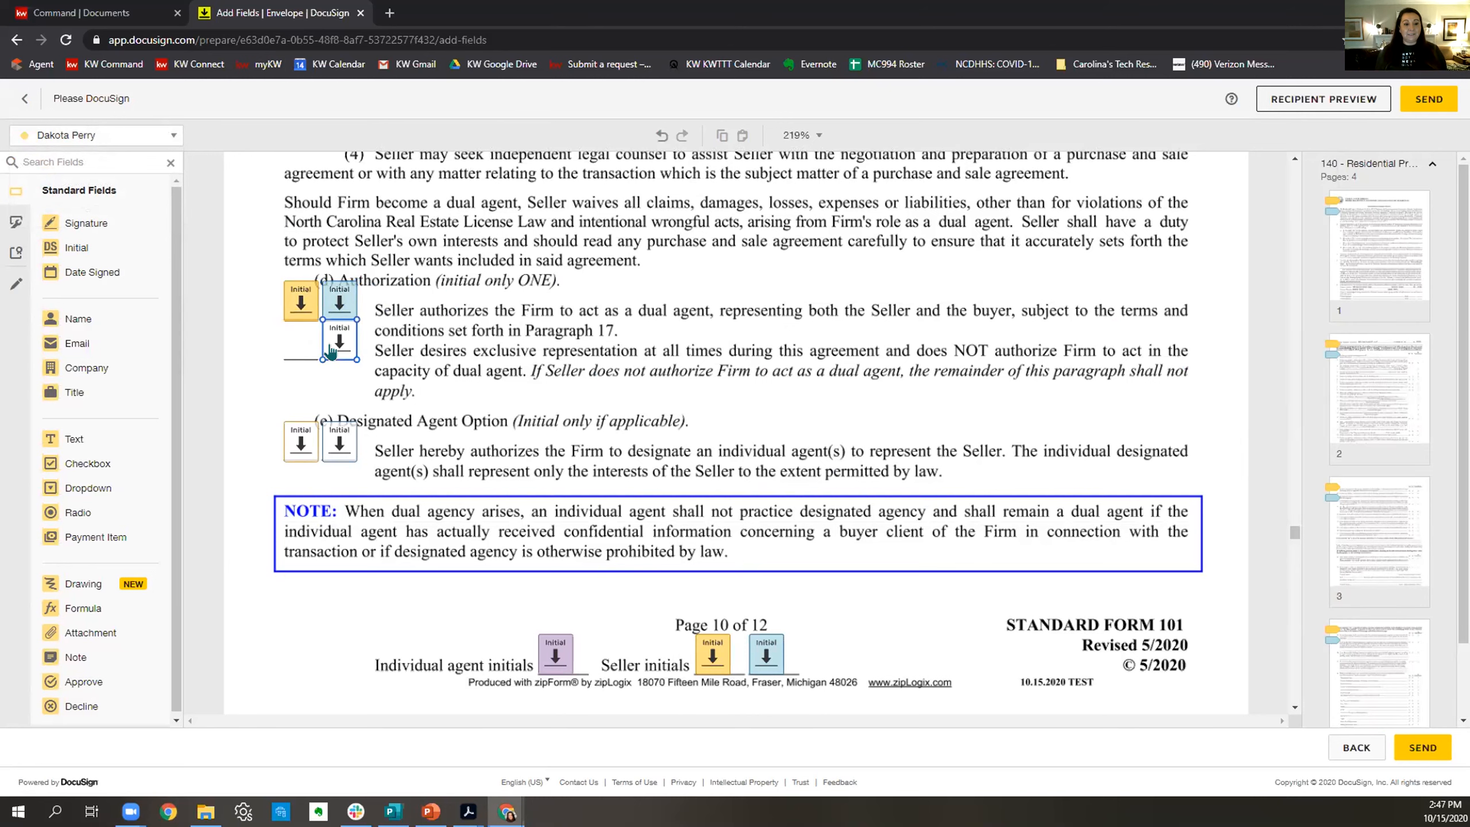
pyautogui.press('Delete')
pyautogui.click(296, 441)
pyautogui.press('Delete')
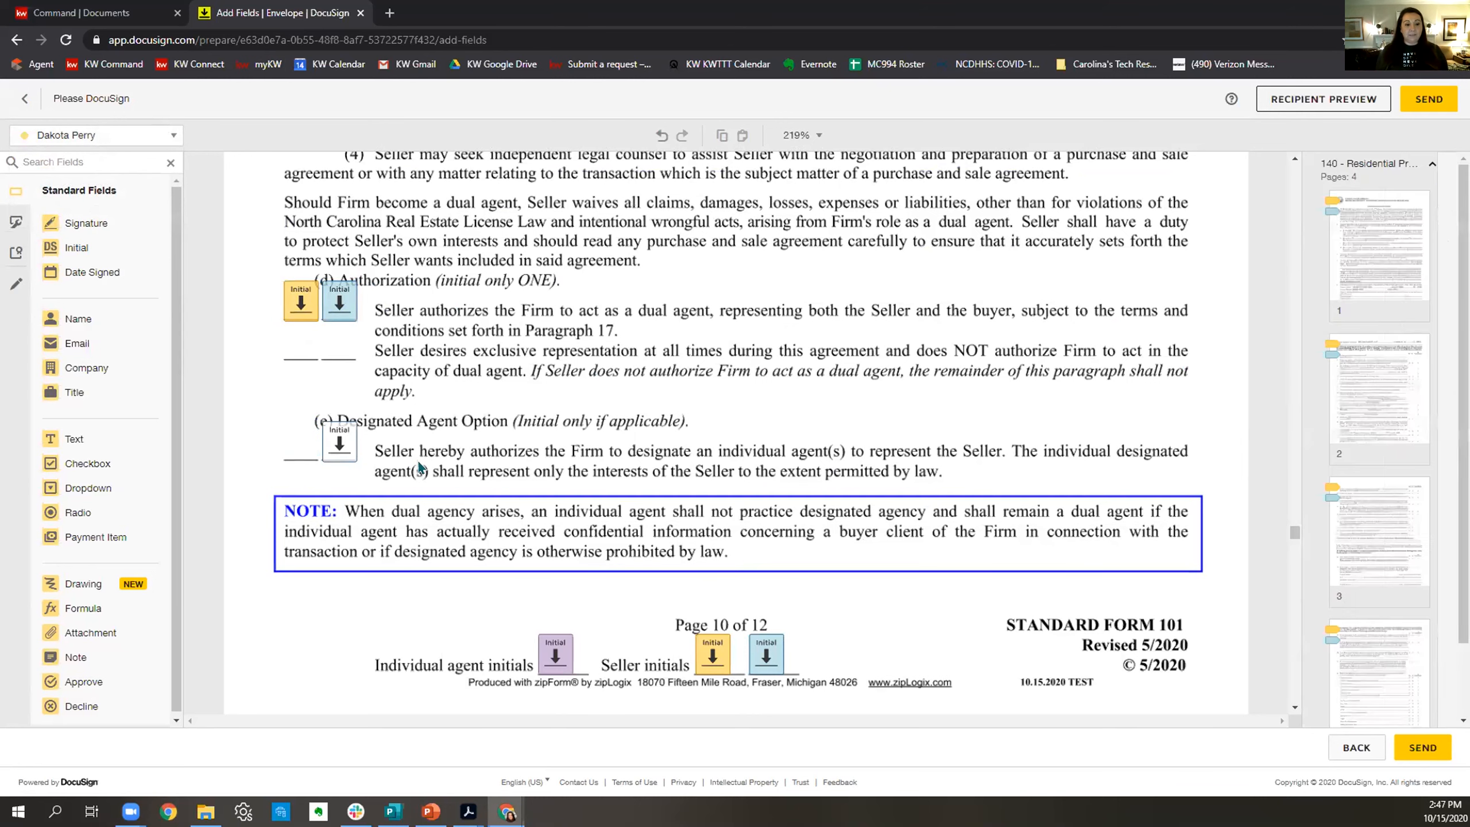
pyautogui.click(354, 431)
pyautogui.press('Delete')
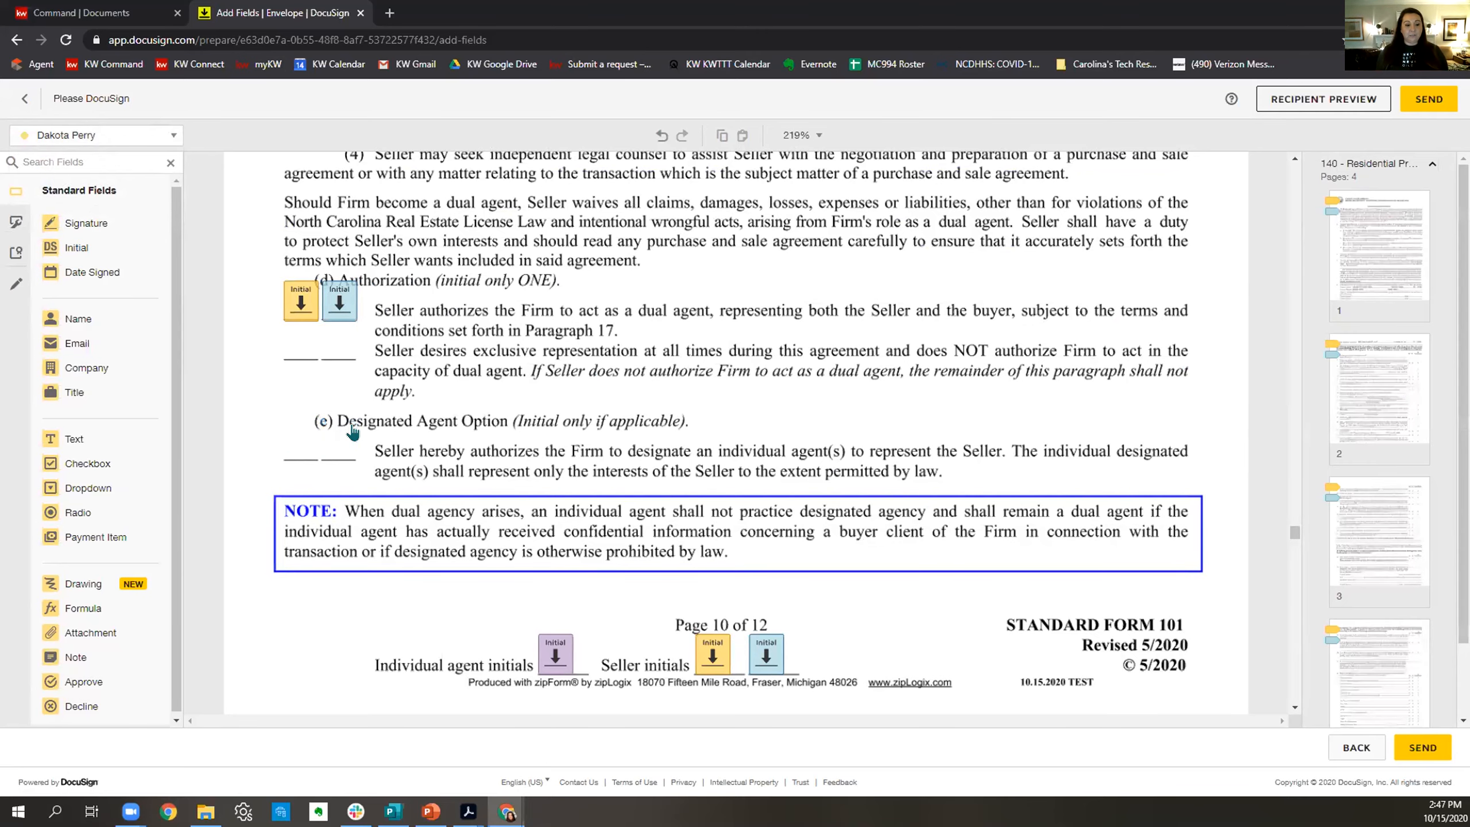
pyautogui.scroll(-15, 717, 595)
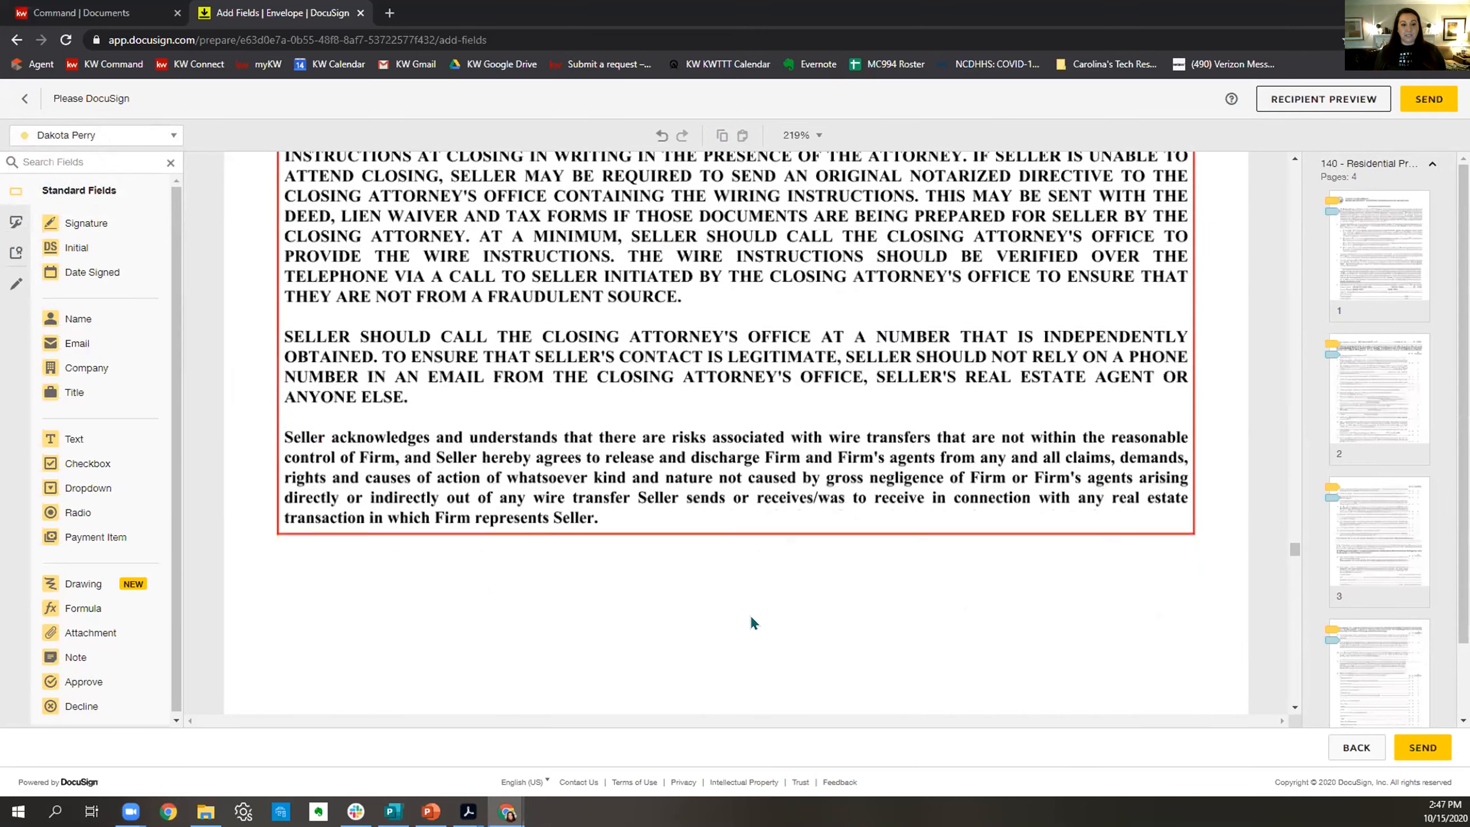
# Scroll to the disclosure statement's questions page with Yes, No and No Representation columns
pyautogui.scroll(-15, 754, 620)
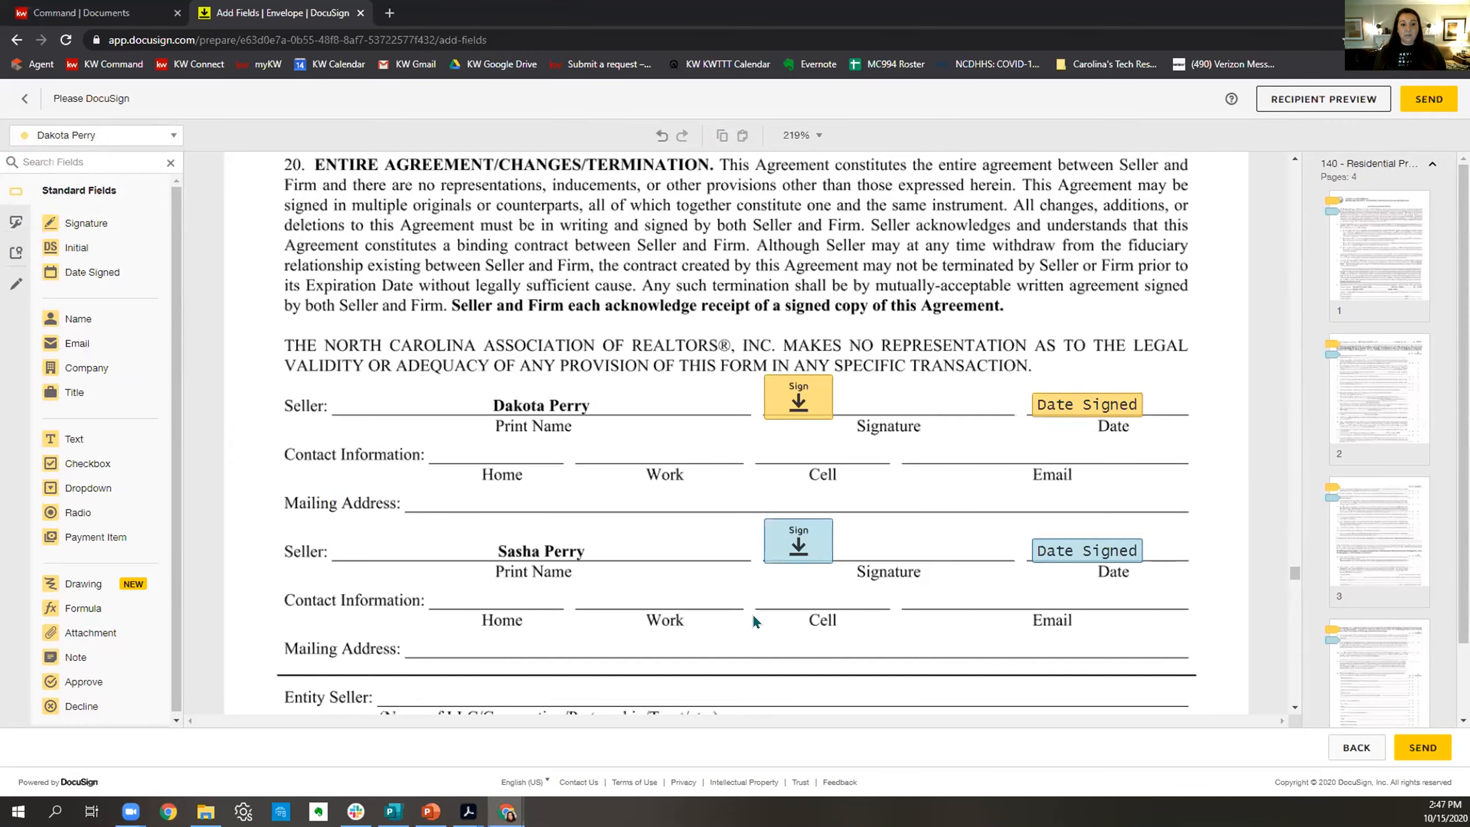
pyautogui.scroll(-10, 754, 620)
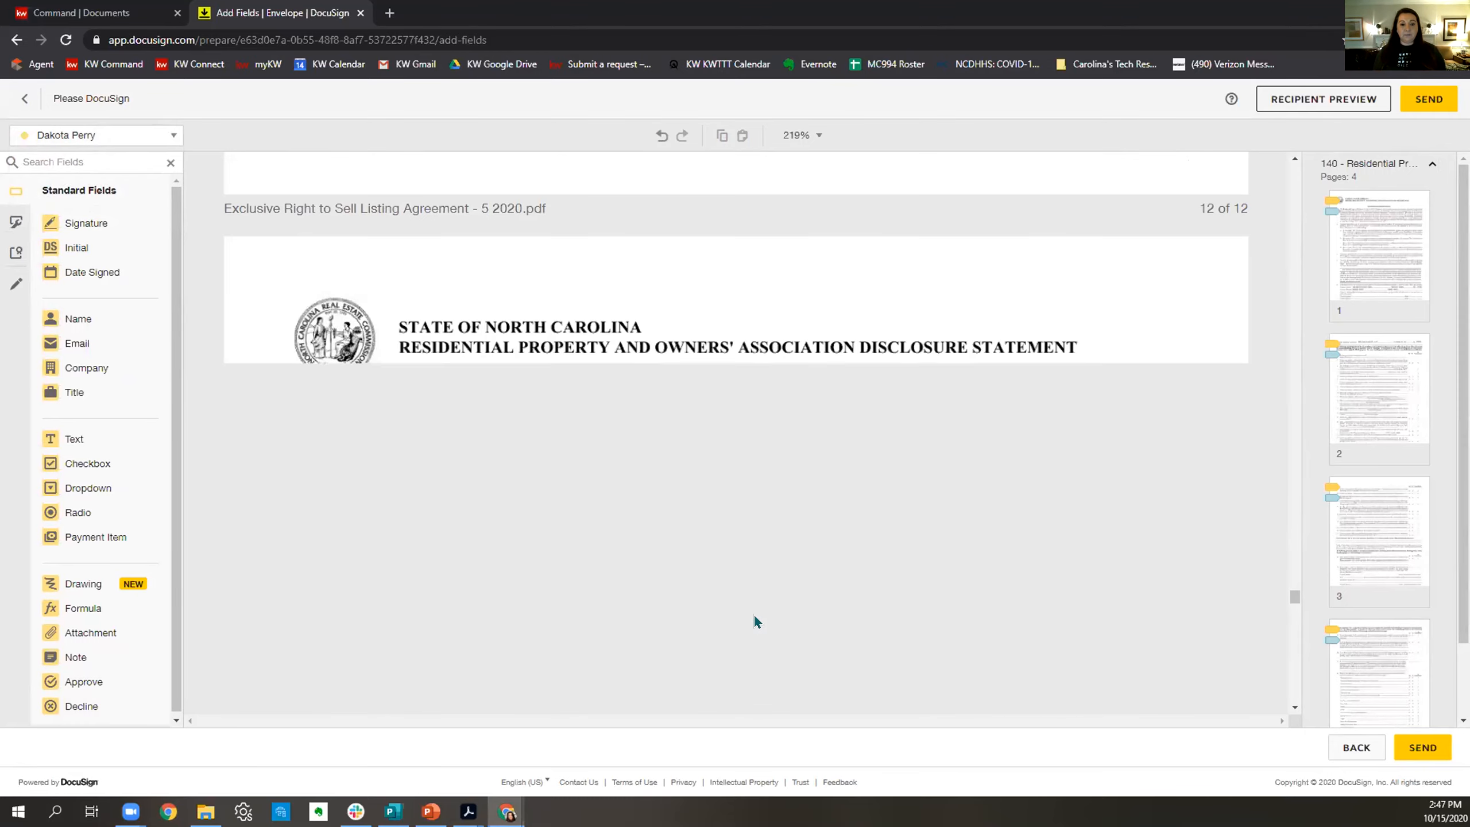
pyautogui.scroll(-10, 754, 620)
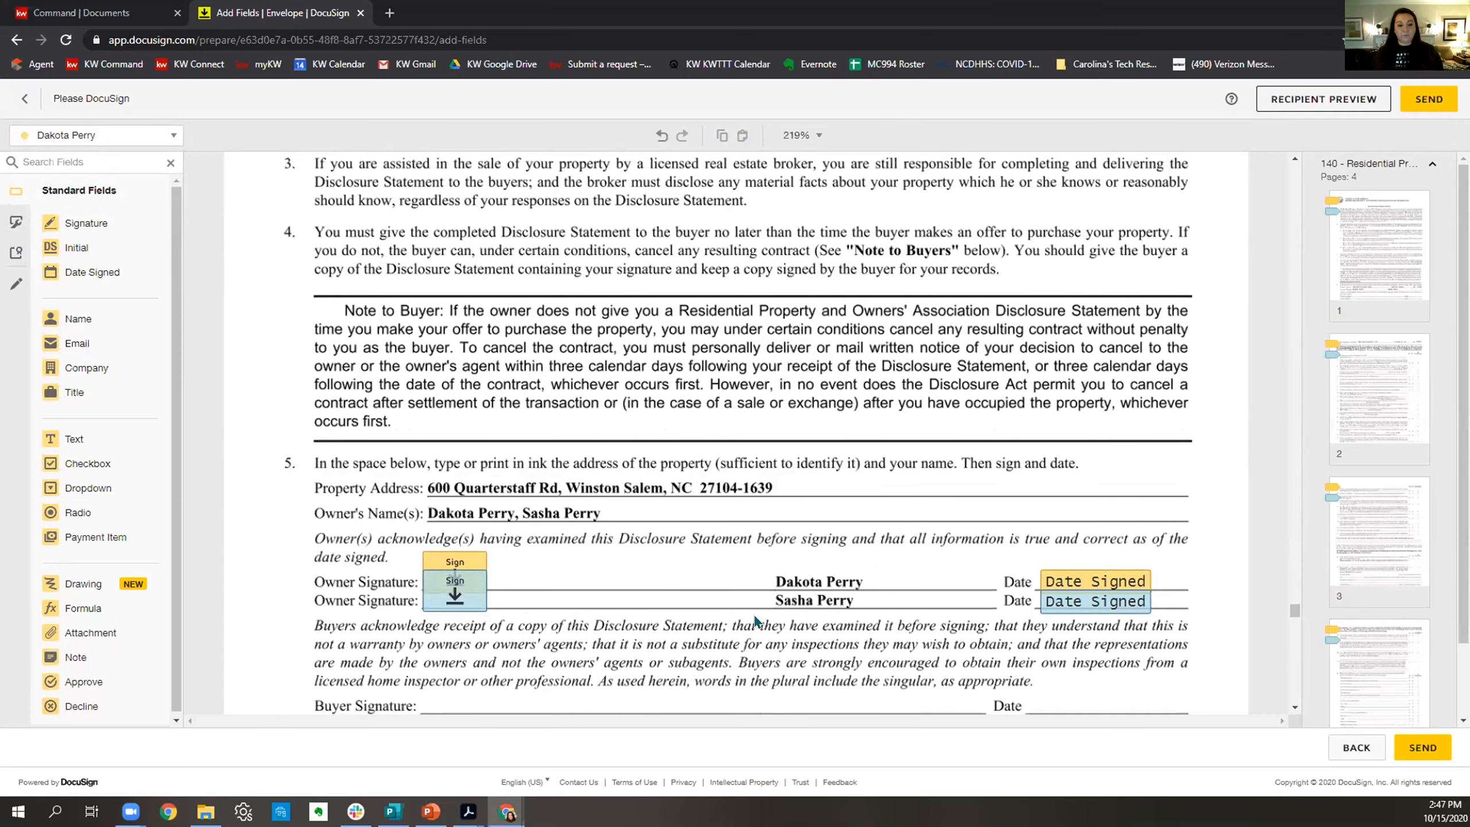
pyautogui.scroll(-8, 753, 621)
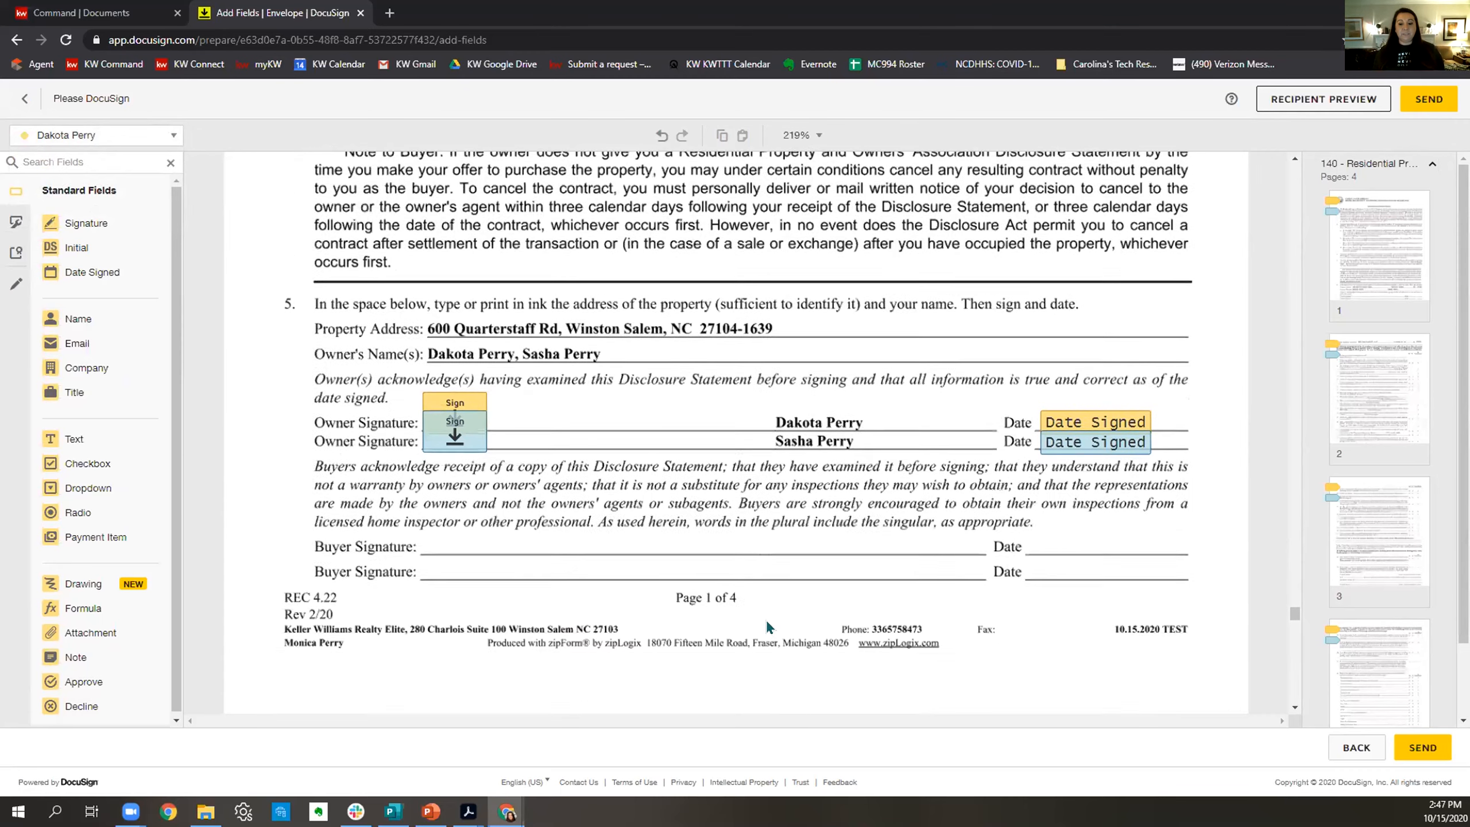
pyautogui.scroll(-5, 765, 616)
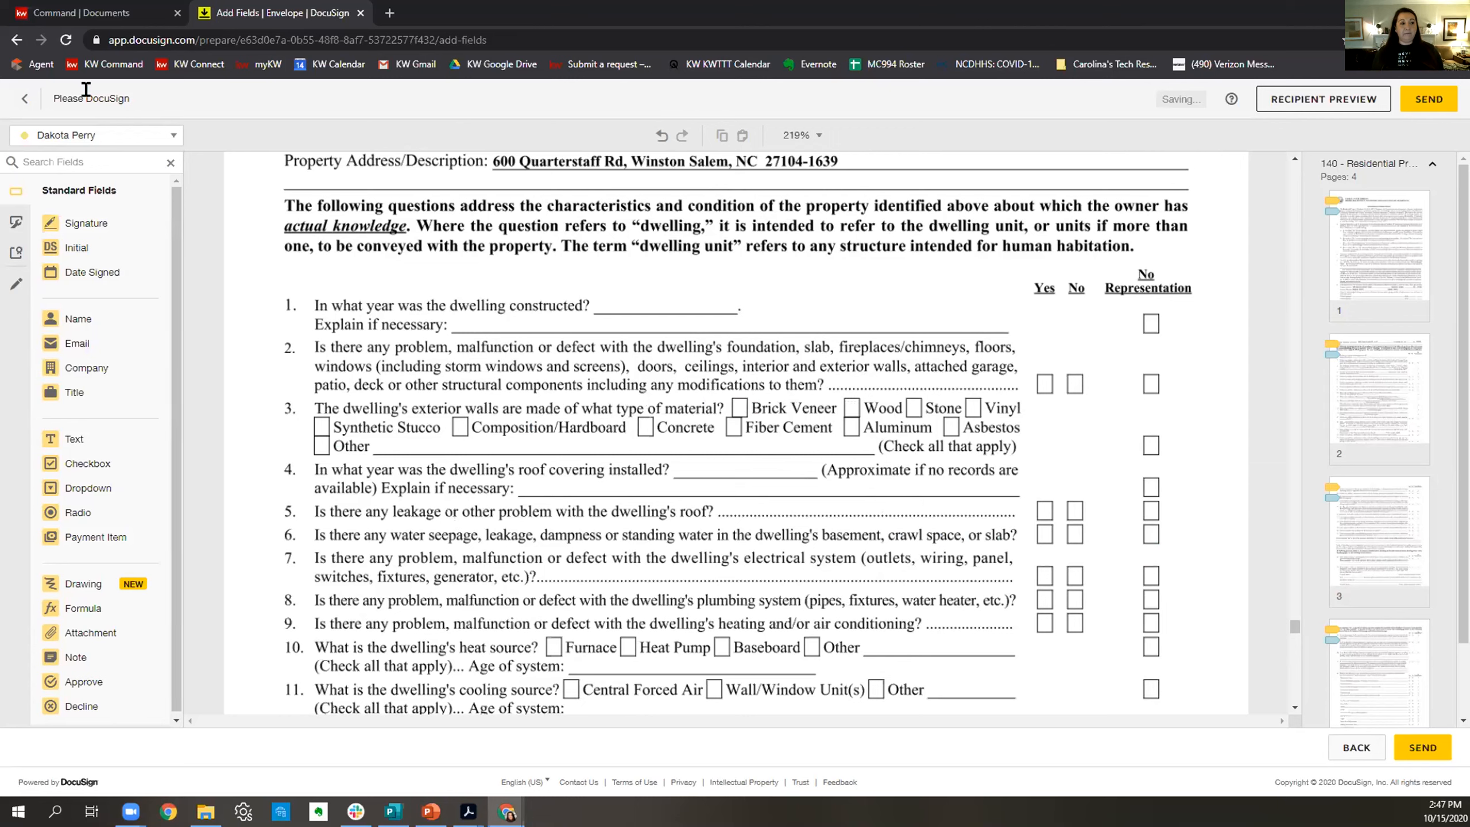
# Place checkbox fields on the No Representation boxes for questions 1 and 2
pyautogui.click(87, 464)
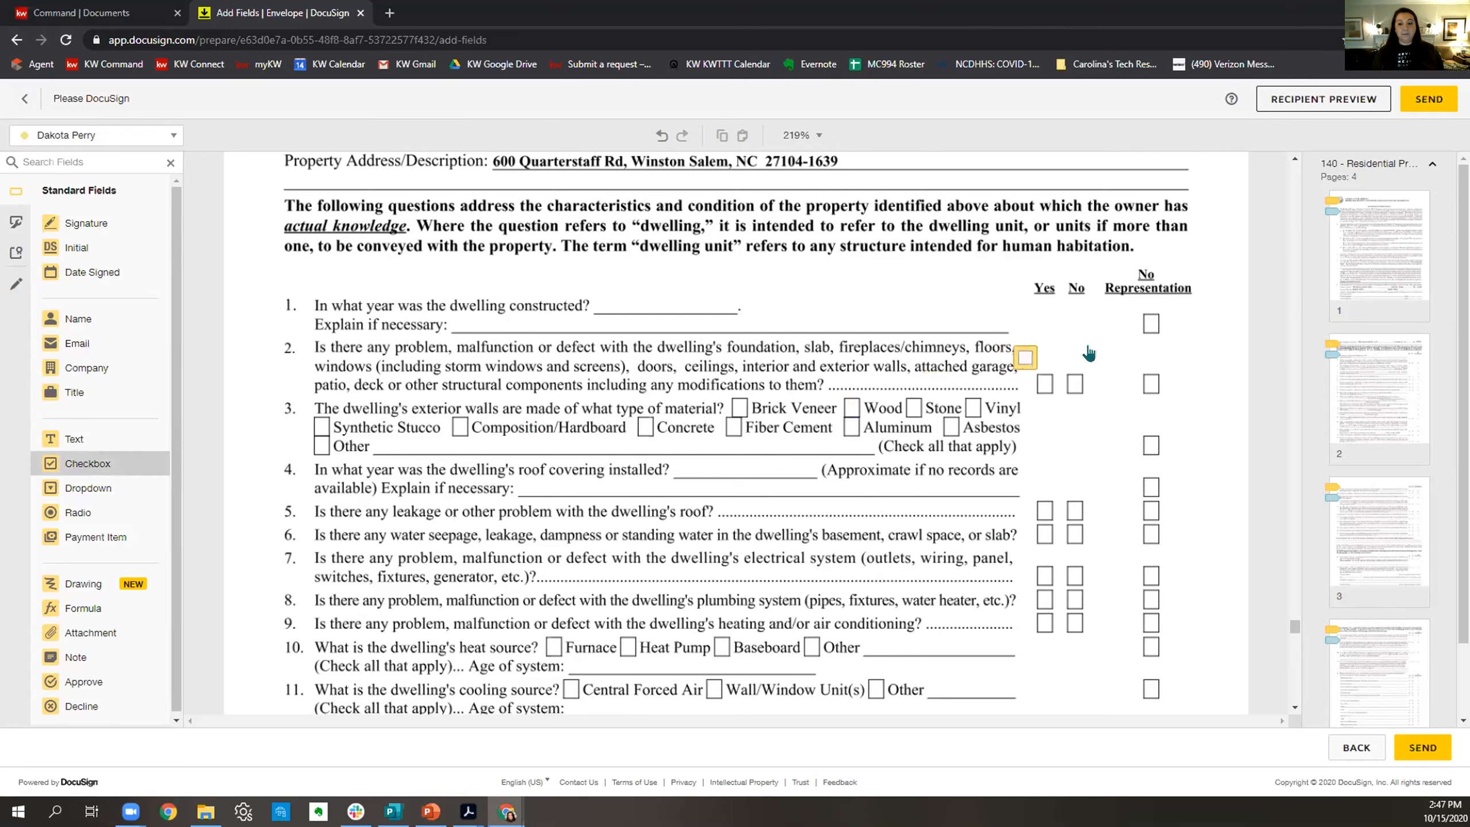
pyautogui.click(1149, 325)
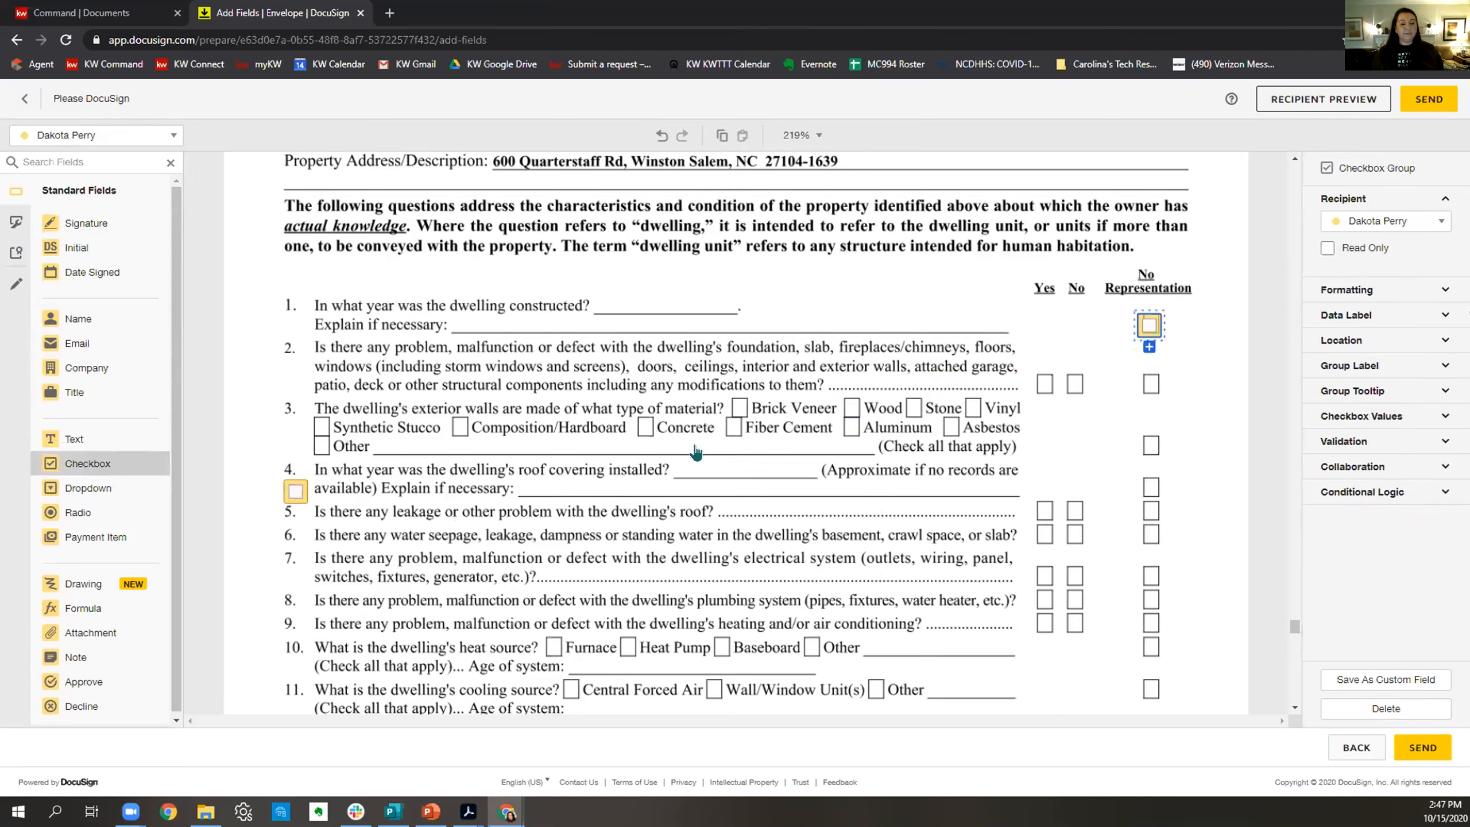
pyautogui.click(1153, 384)
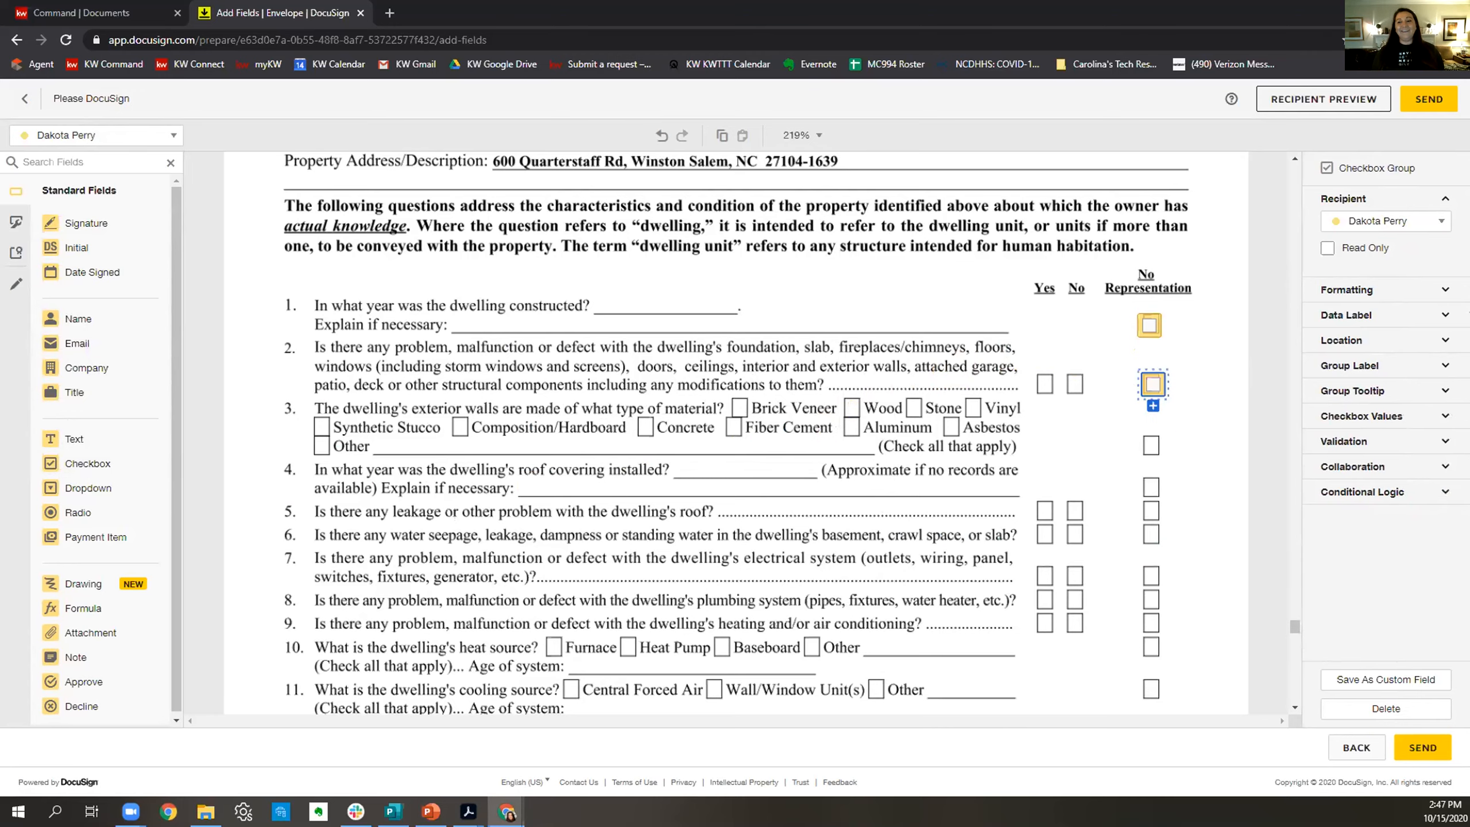
pyautogui.scroll(10, 781, 380)
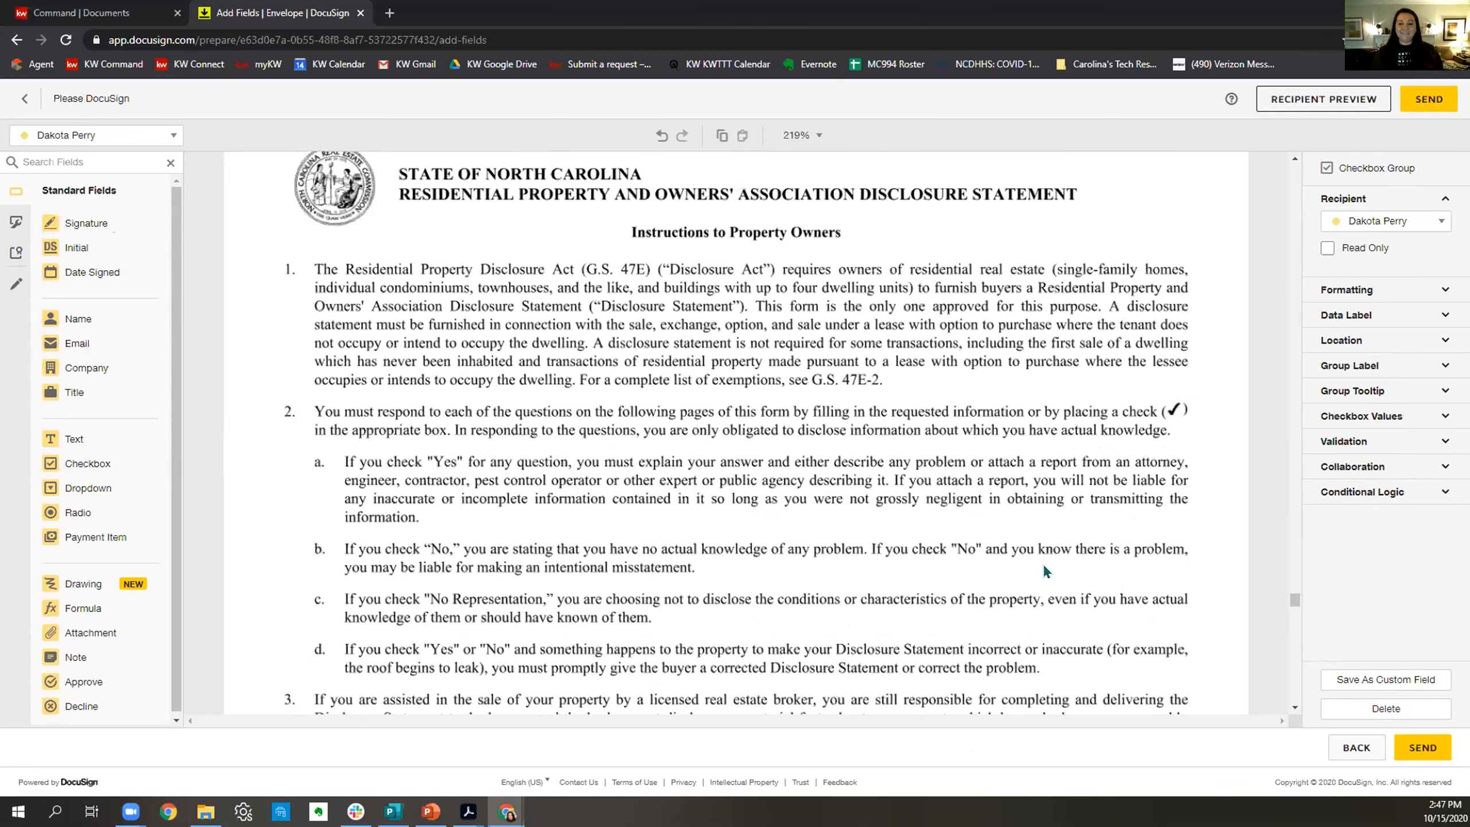
pyautogui.moveTo(1293, 602); pyautogui.dragTo(1275, 107)
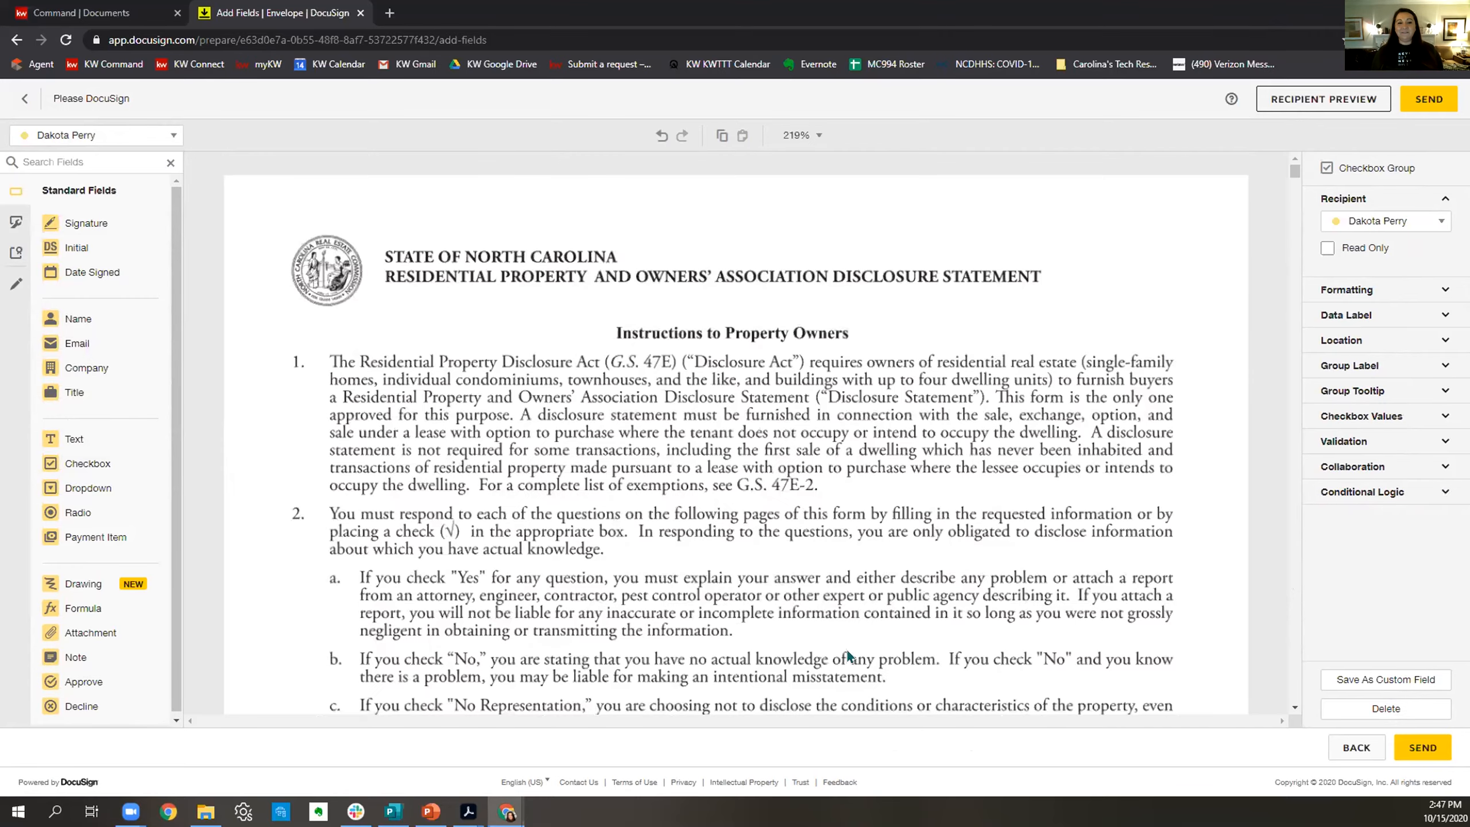
pyautogui.scroll(-20, 872, 598)
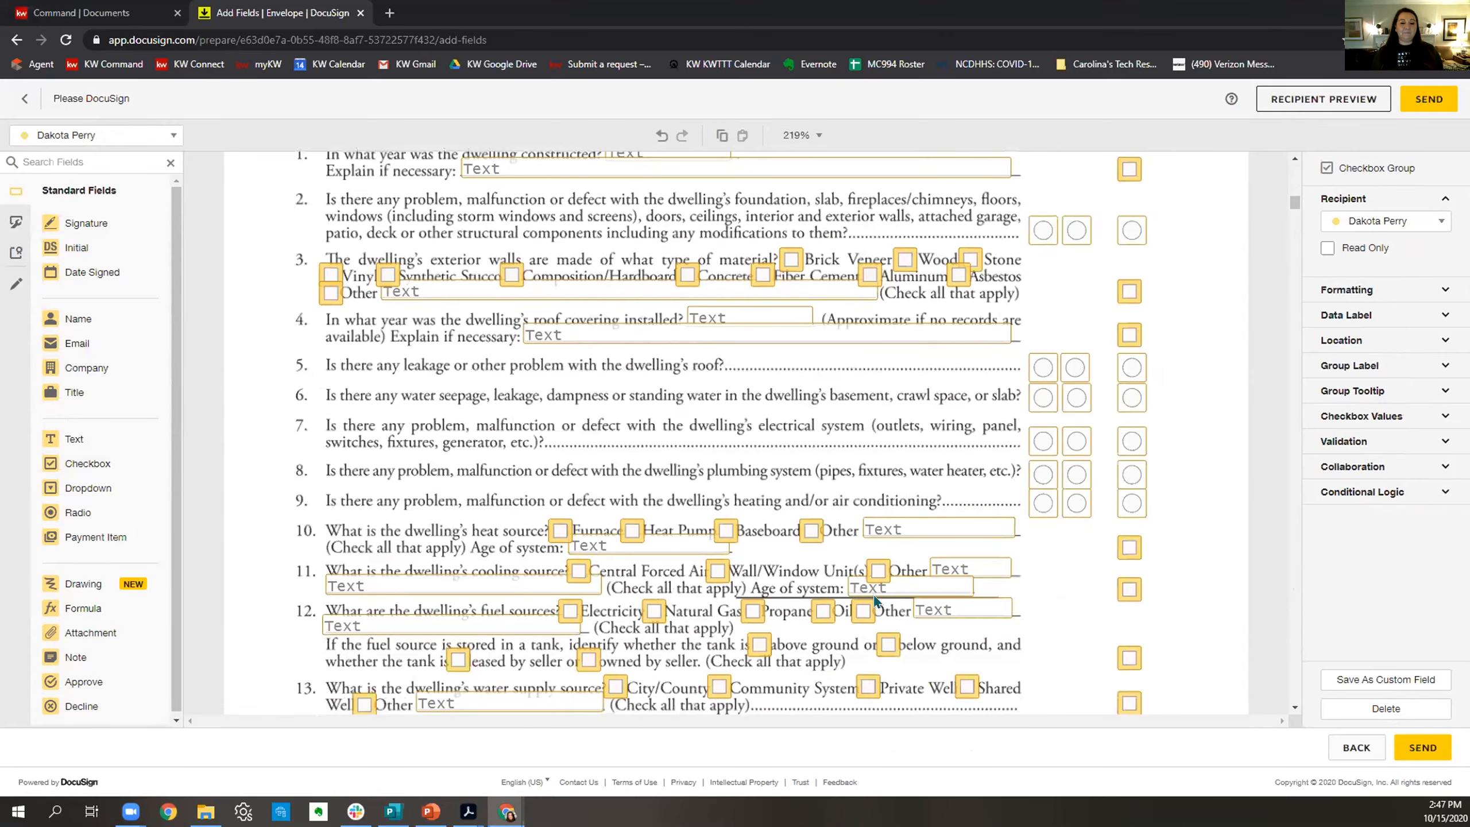
pyautogui.scroll(-3, 872, 601)
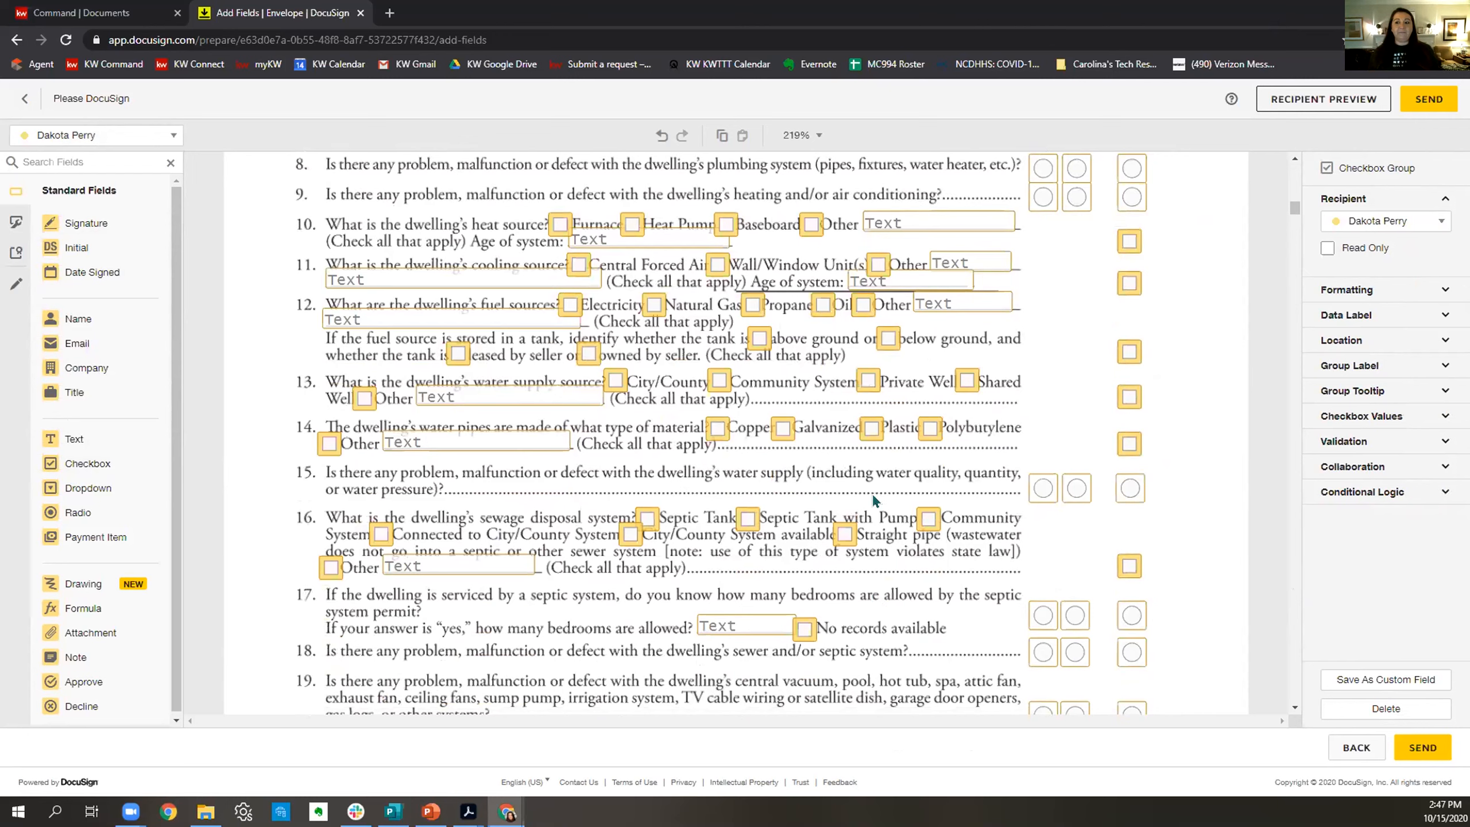
# Use the page thumbnails to jump to page 10 of the Exclusive Right to Sell agreement
pyautogui.click(429, 493)
pyautogui.scroll(-2, 1409, 551)
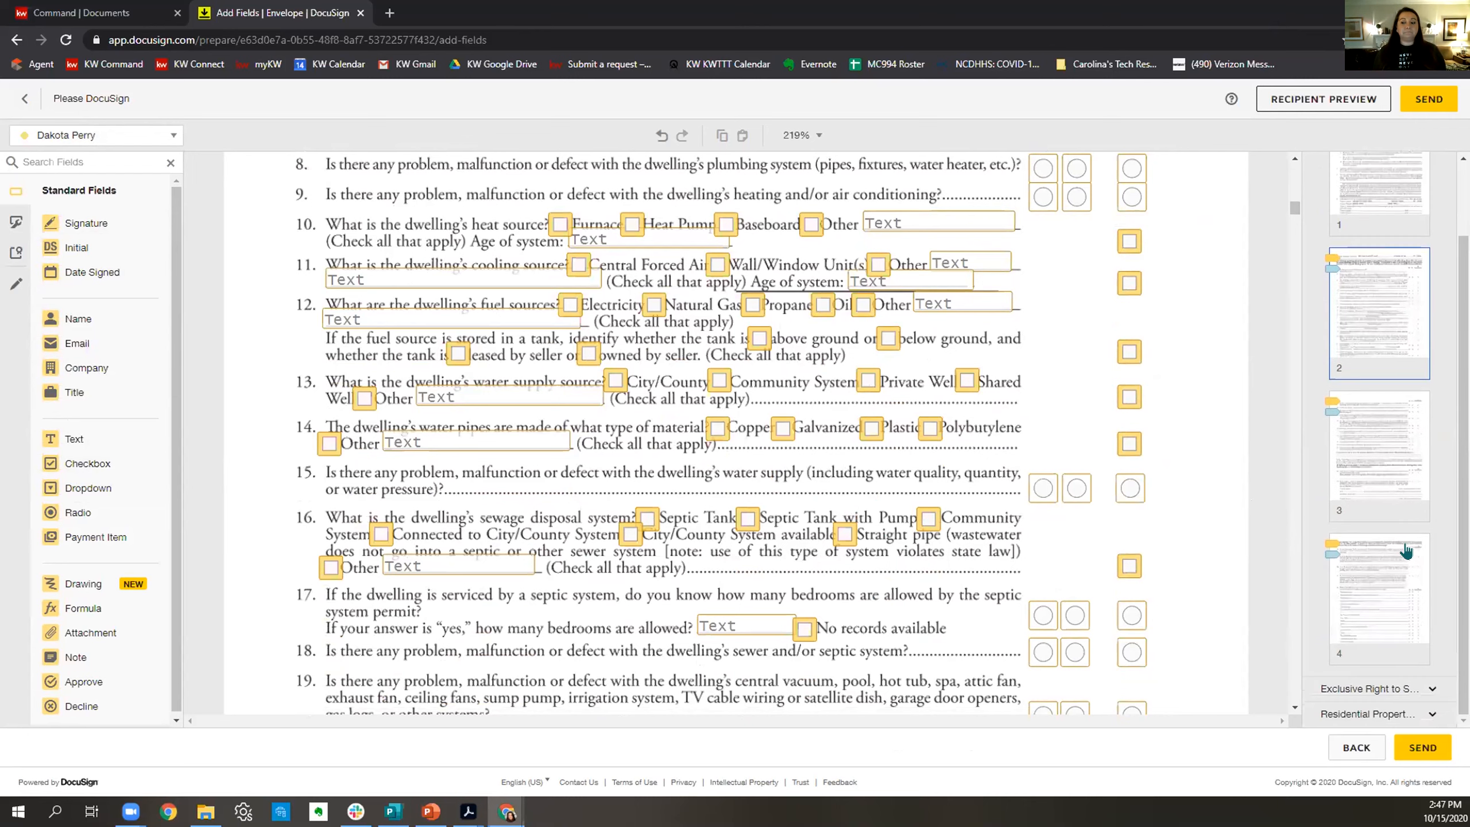
pyautogui.click(1369, 714)
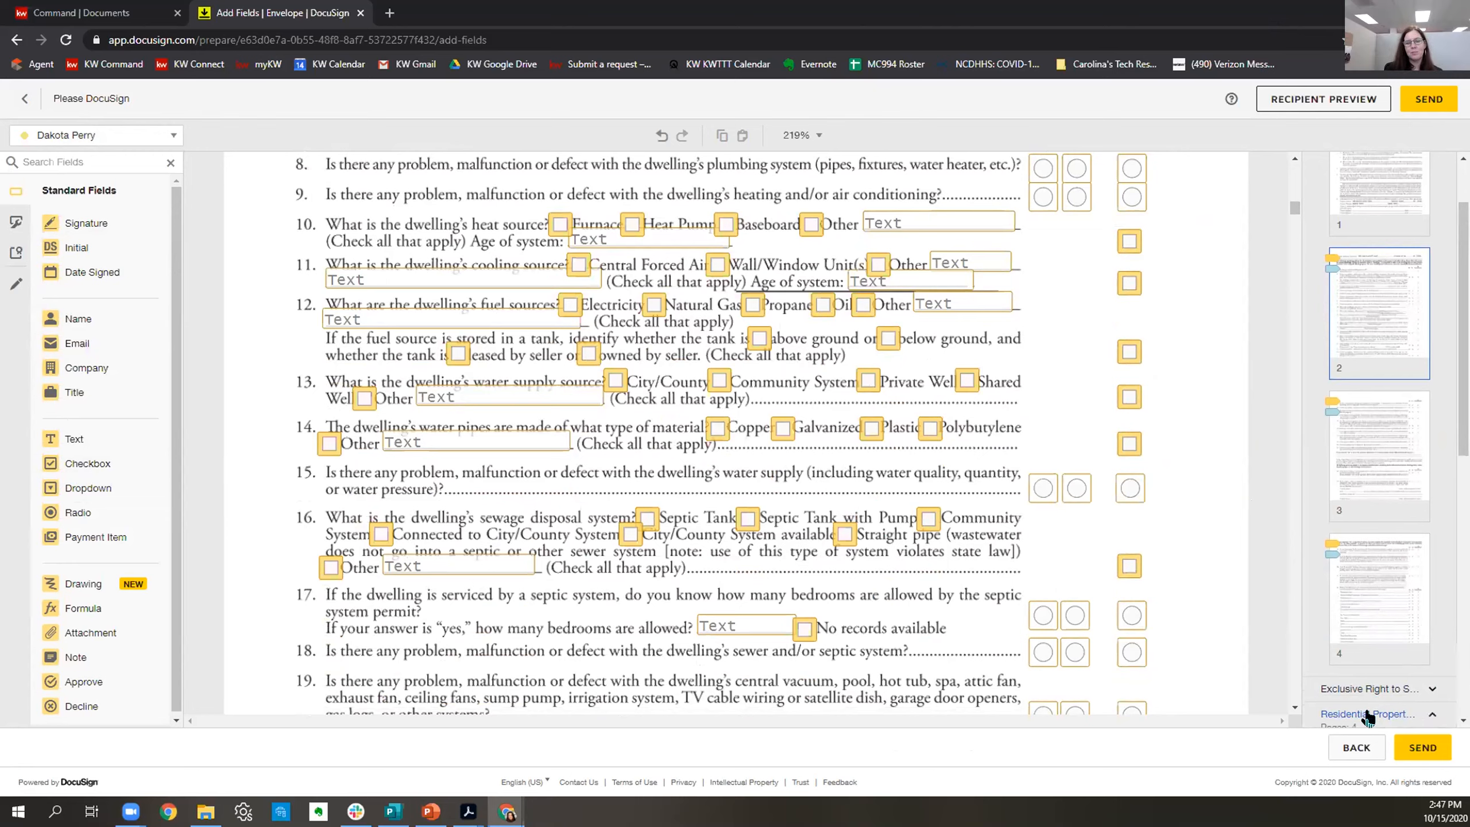
pyautogui.scroll(-5, 1369, 707)
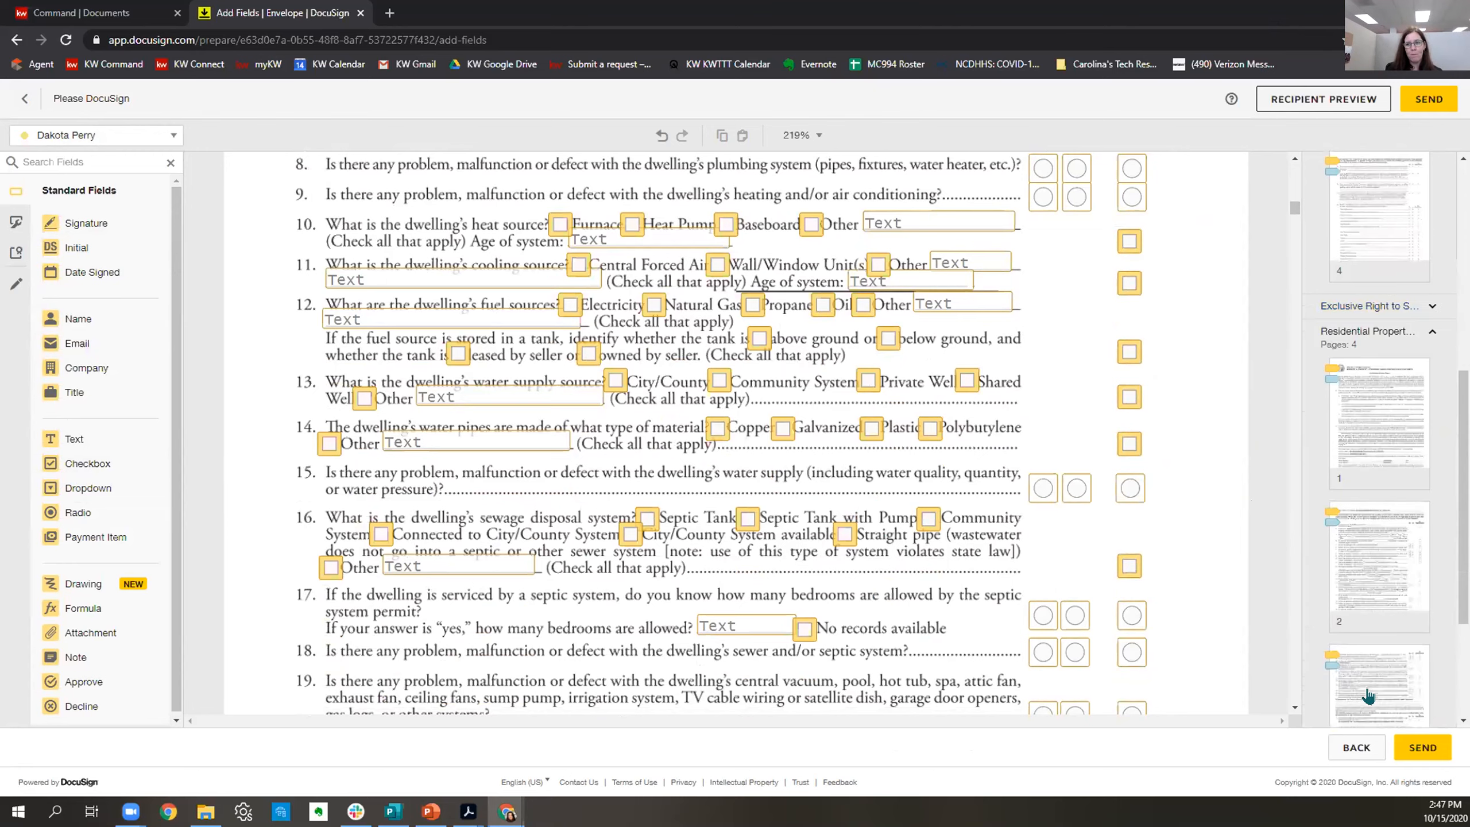
pyautogui.scroll(-3, 1368, 695)
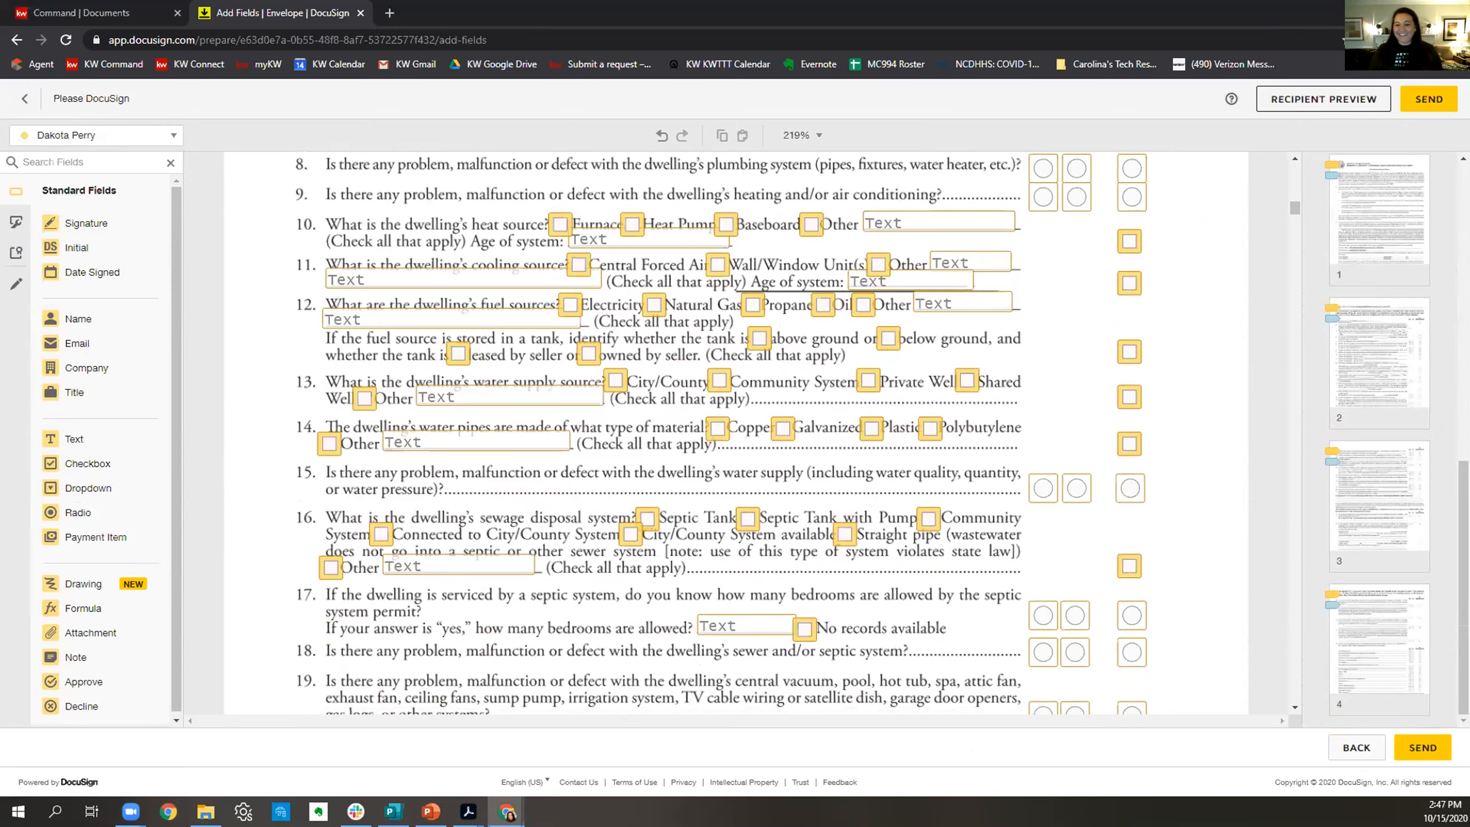
pyautogui.scroll(8, 1144, 311)
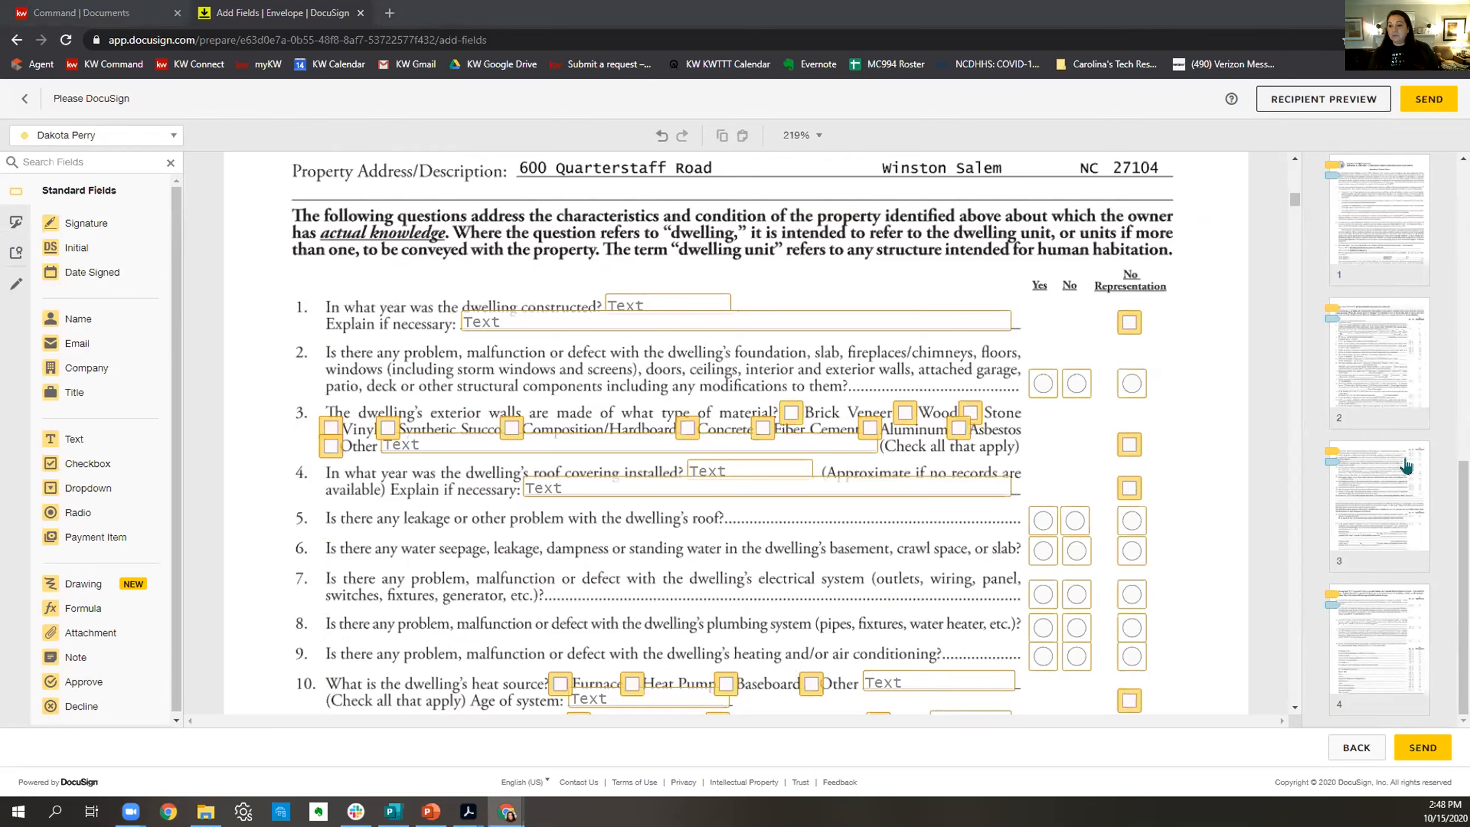
pyautogui.scroll(1, 1406, 465)
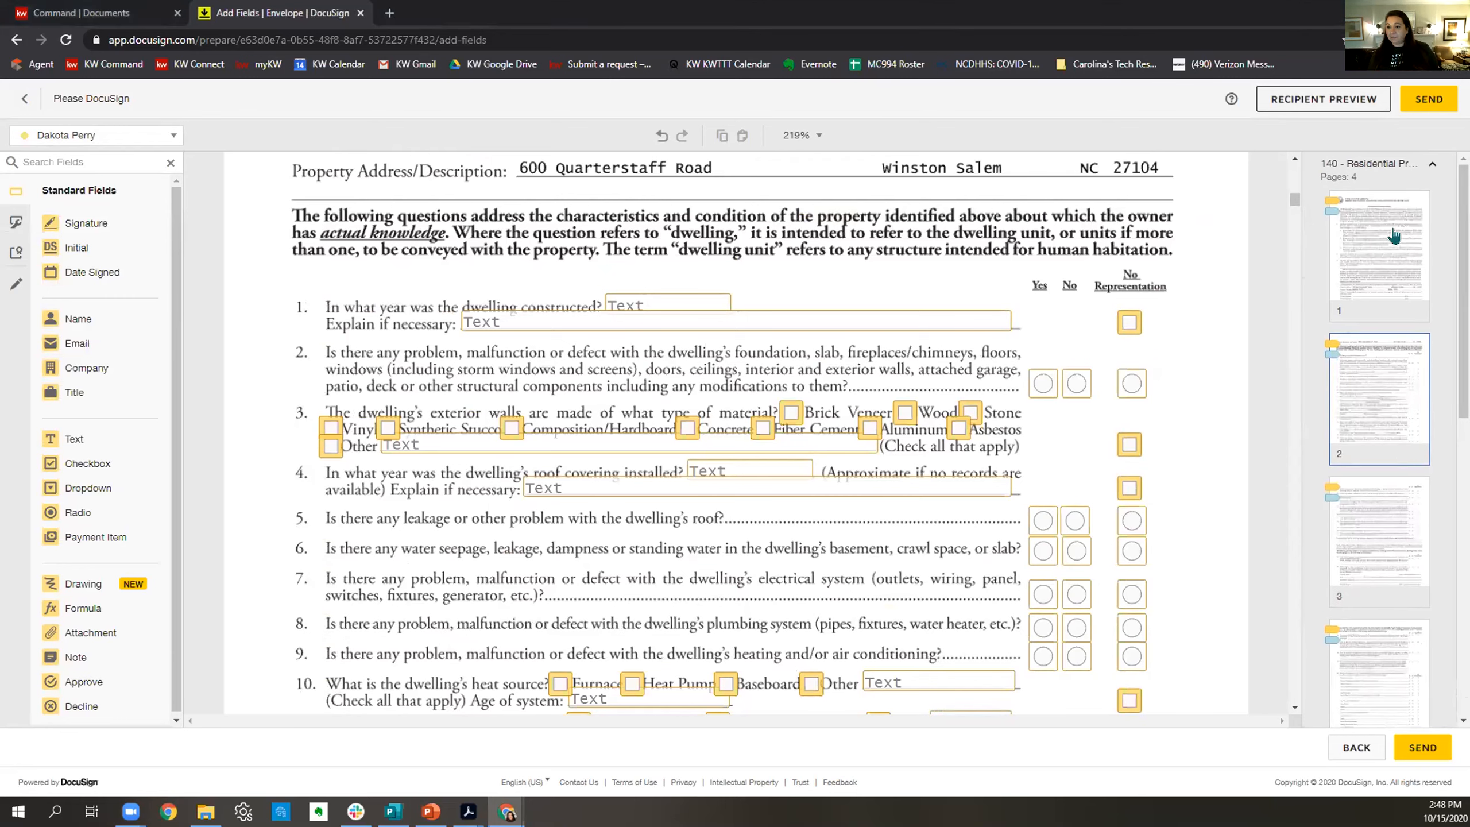
pyautogui.click(1432, 165)
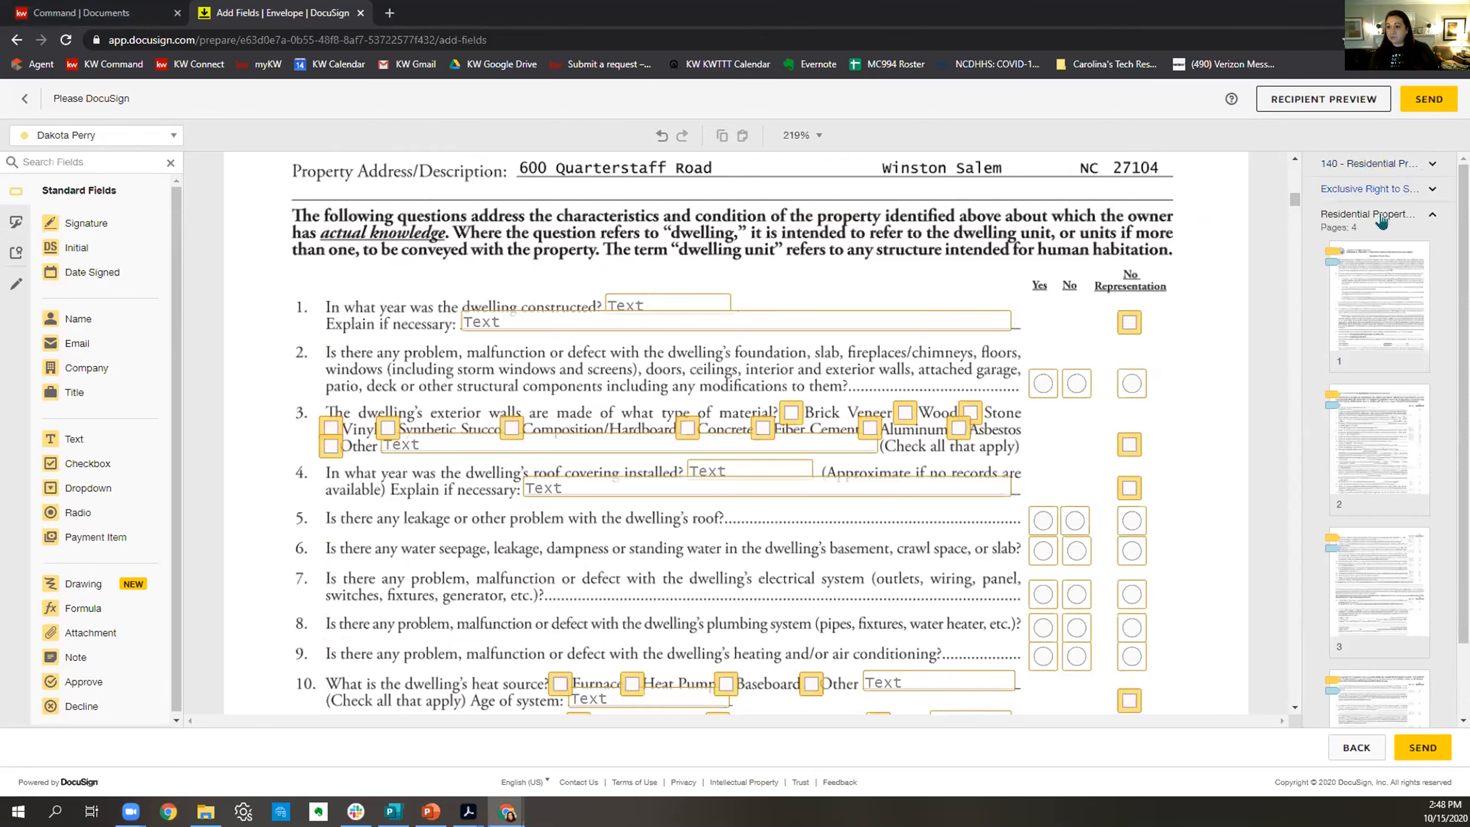
pyautogui.click(1433, 190)
pyautogui.scroll(-16, 1437, 341)
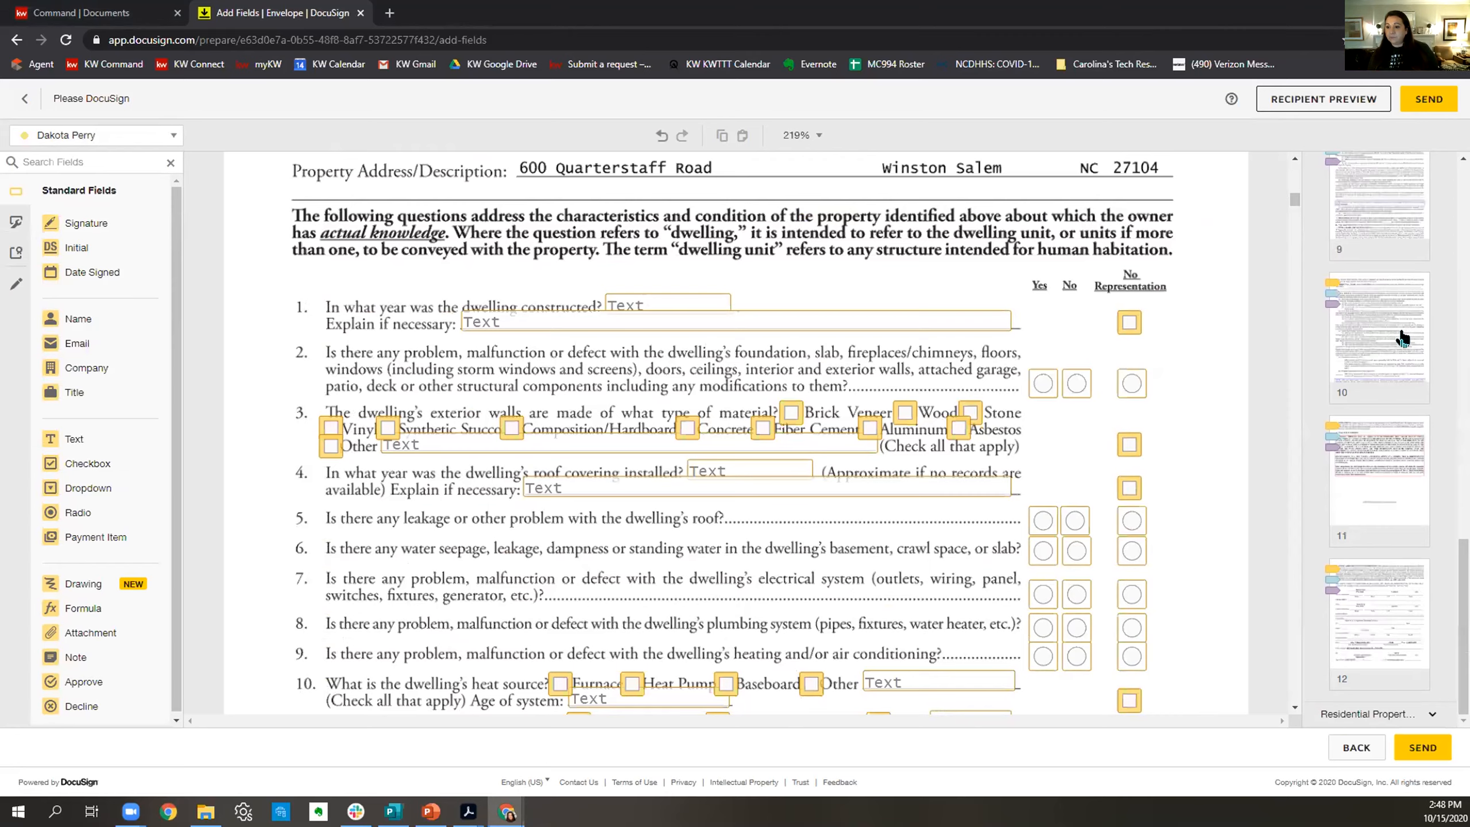
pyautogui.click(1402, 335)
pyautogui.scroll(-9, 544, 573)
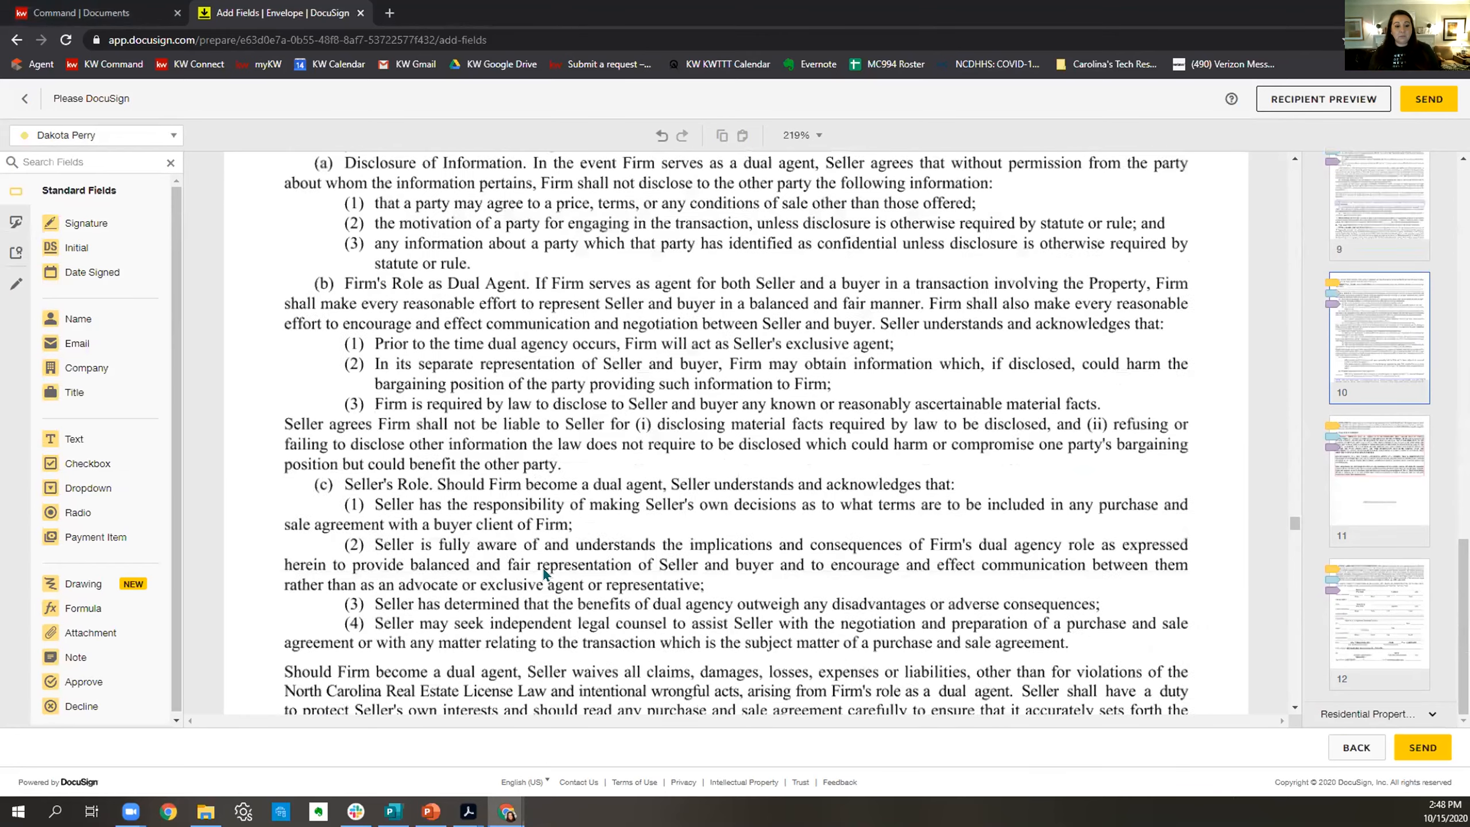
# Make both Authorization clause Initial fields optional and preview the envelope as the seller
pyautogui.click(300, 418)
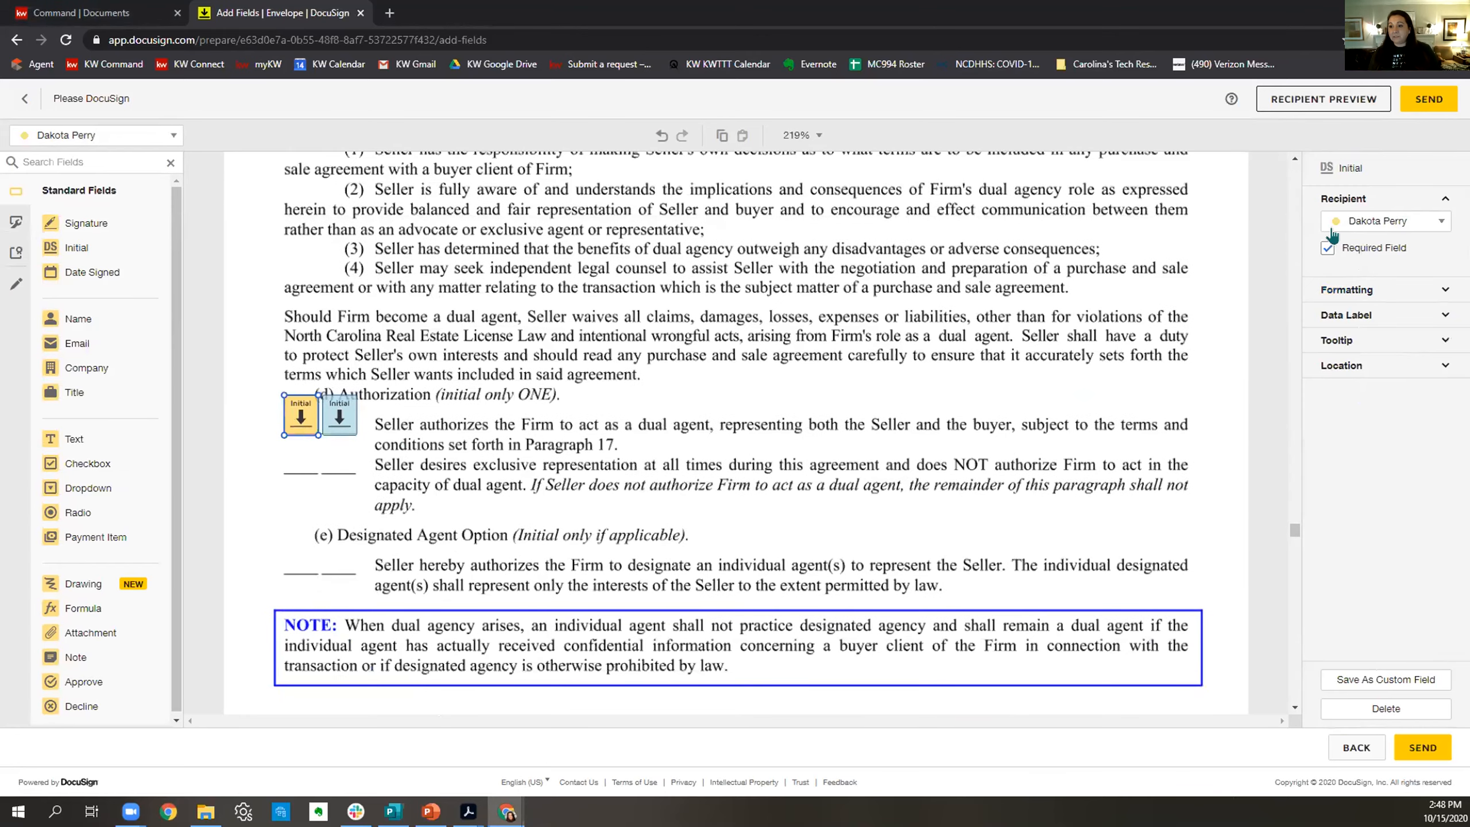
pyautogui.click(1326, 249)
pyautogui.click(341, 416)
pyautogui.click(1324, 250)
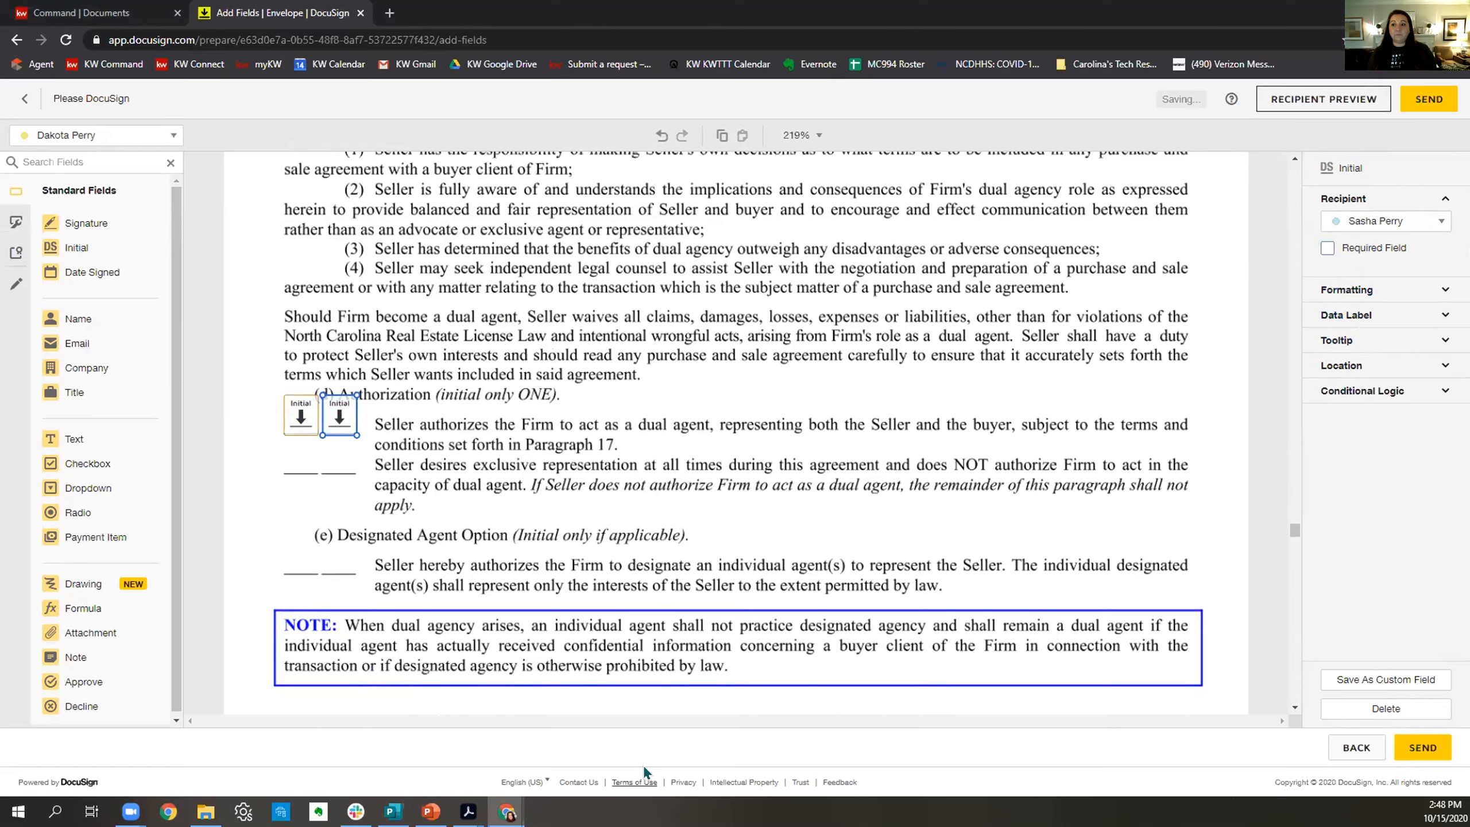
pyautogui.click(1289, 97)
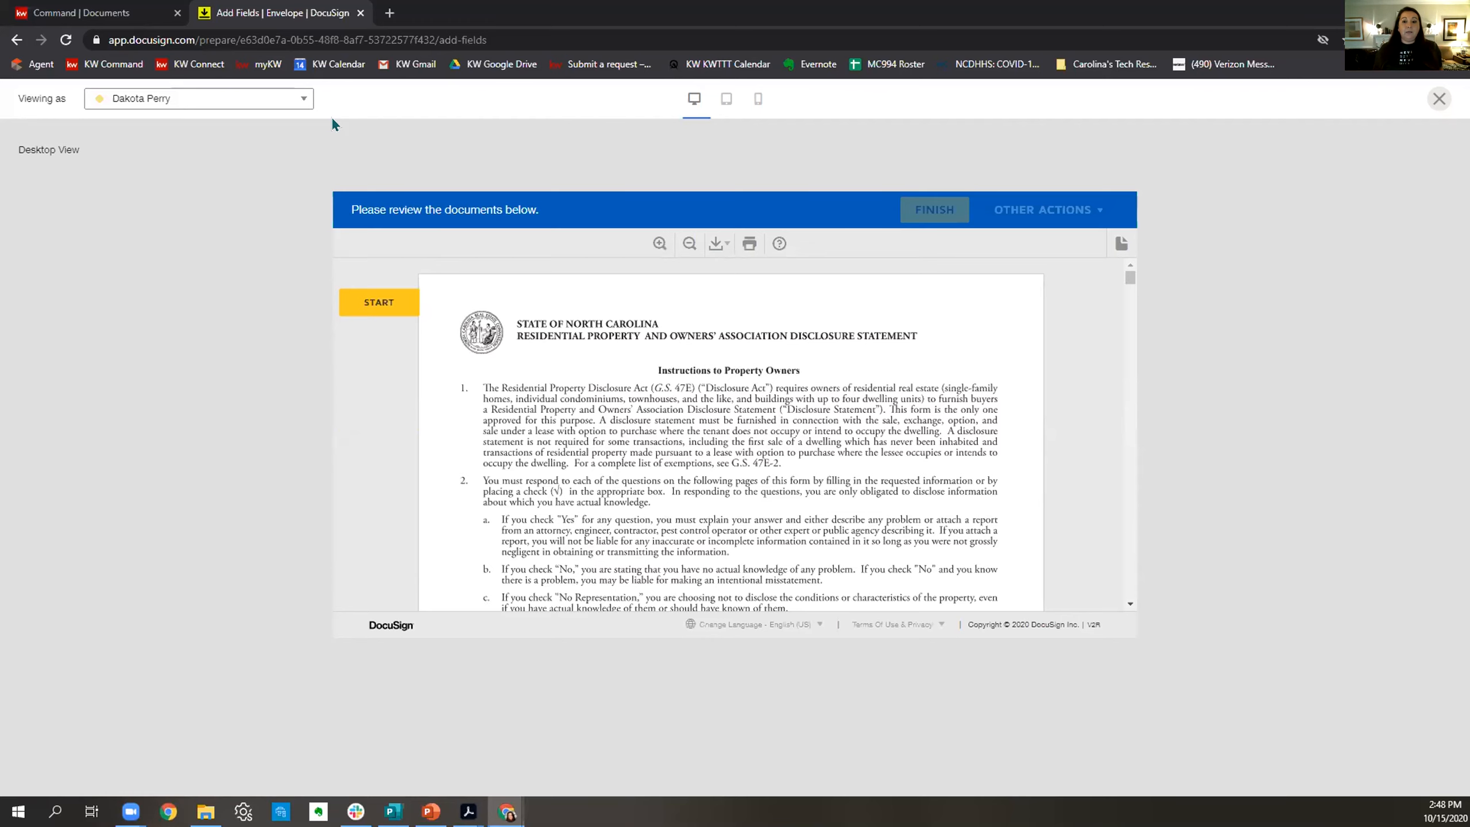
# Start the guided signing and apply the owner signature on the disclosure statement
pyautogui.click(377, 316)
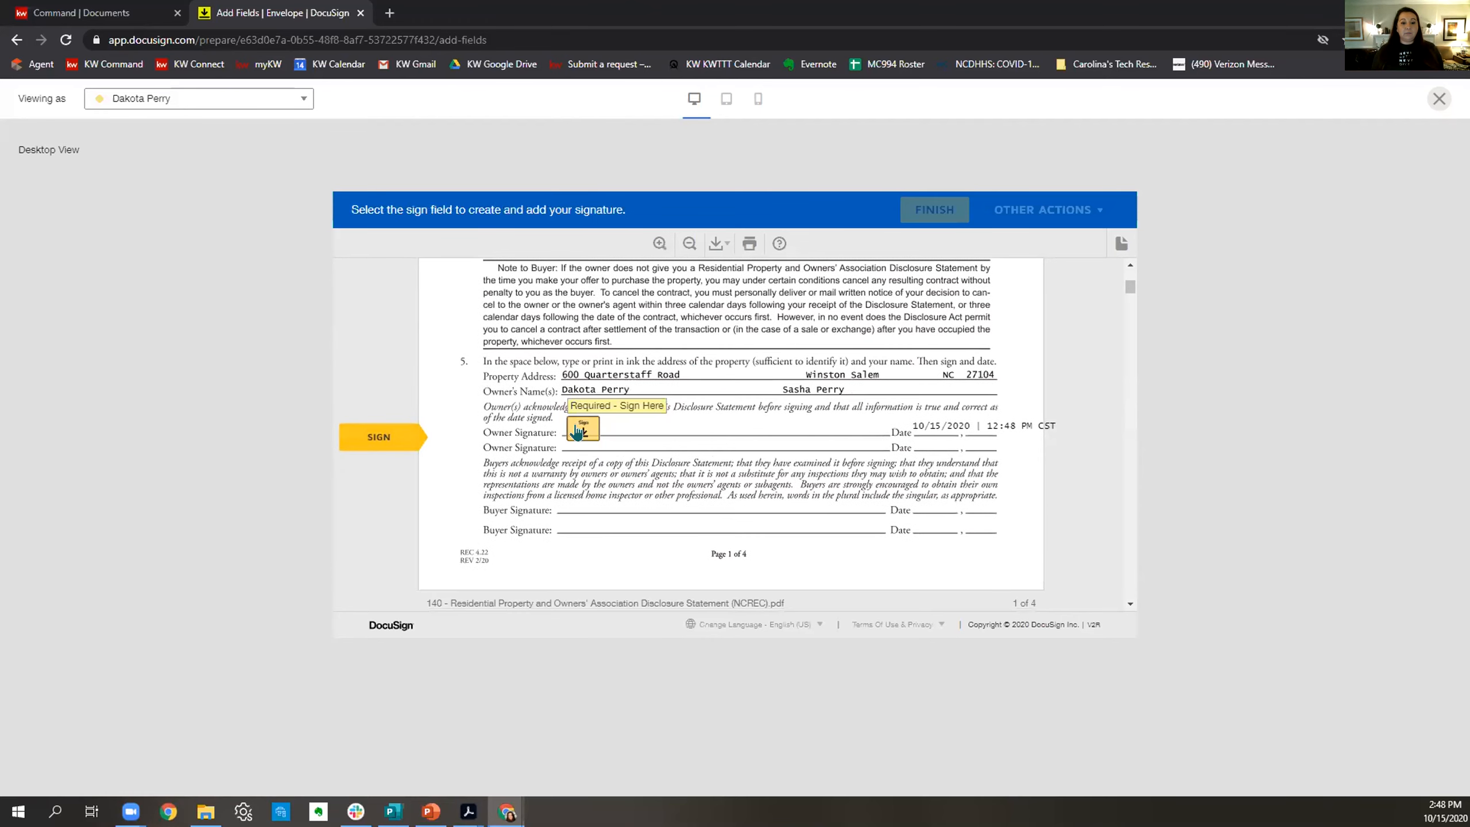
pyautogui.click(578, 430)
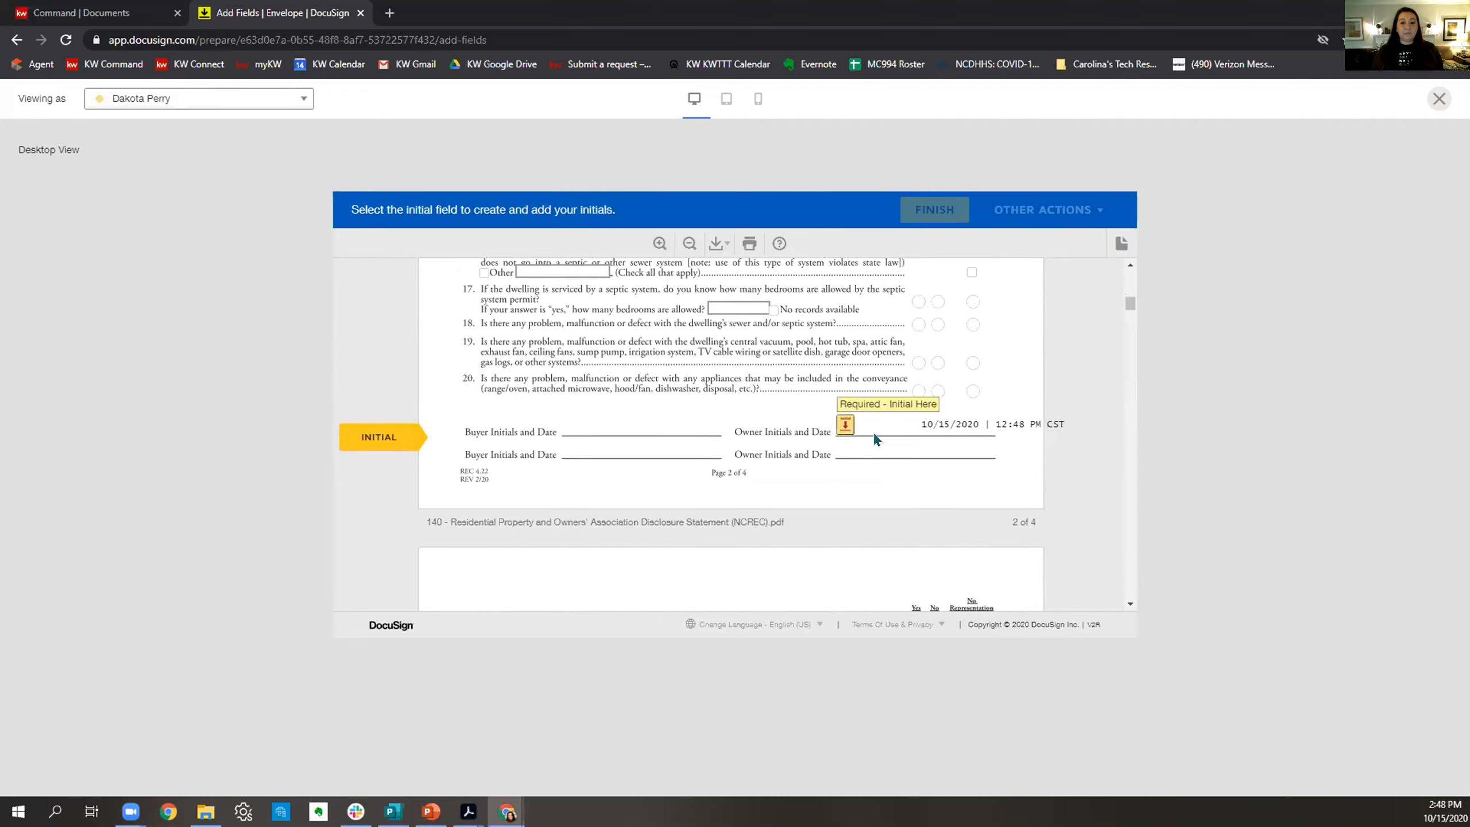
pyautogui.scroll(10, 914, 452)
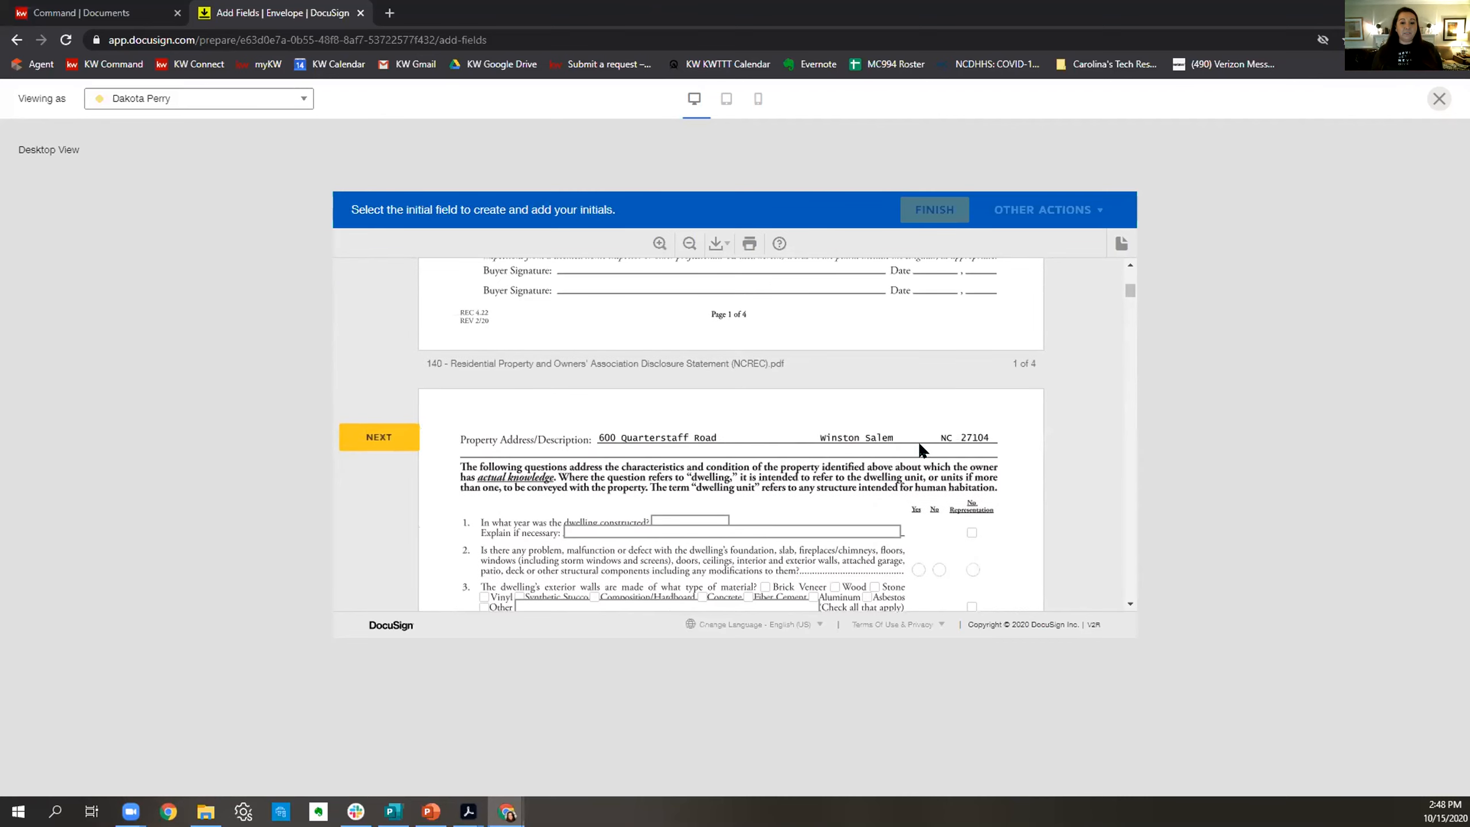
pyautogui.scroll(2, 922, 451)
pyautogui.scroll(-7, 922, 450)
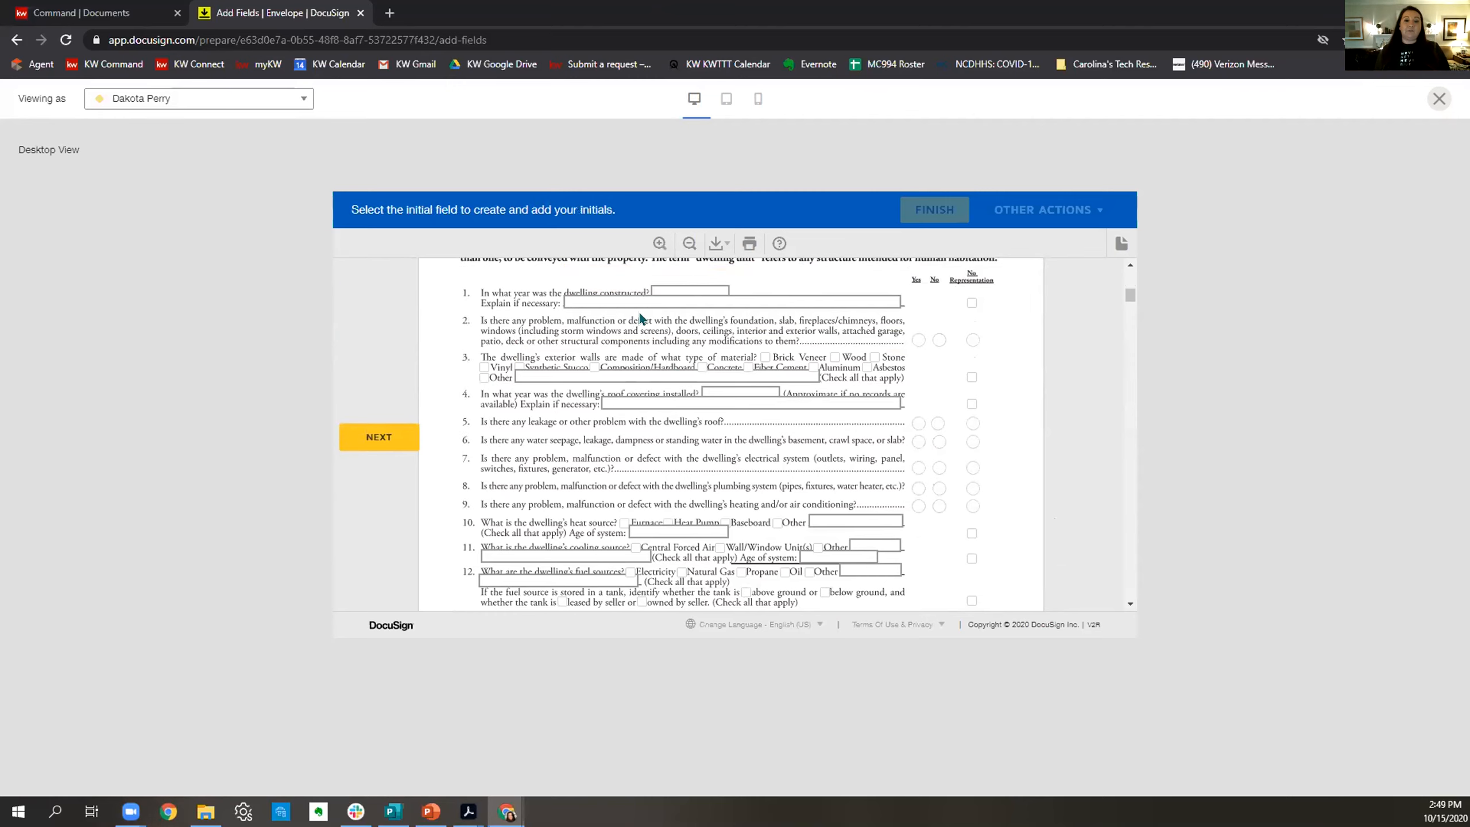
# Enter 1963 as the build year and answer No to questions 2, 6 and 7
pyautogui.click(688, 291)
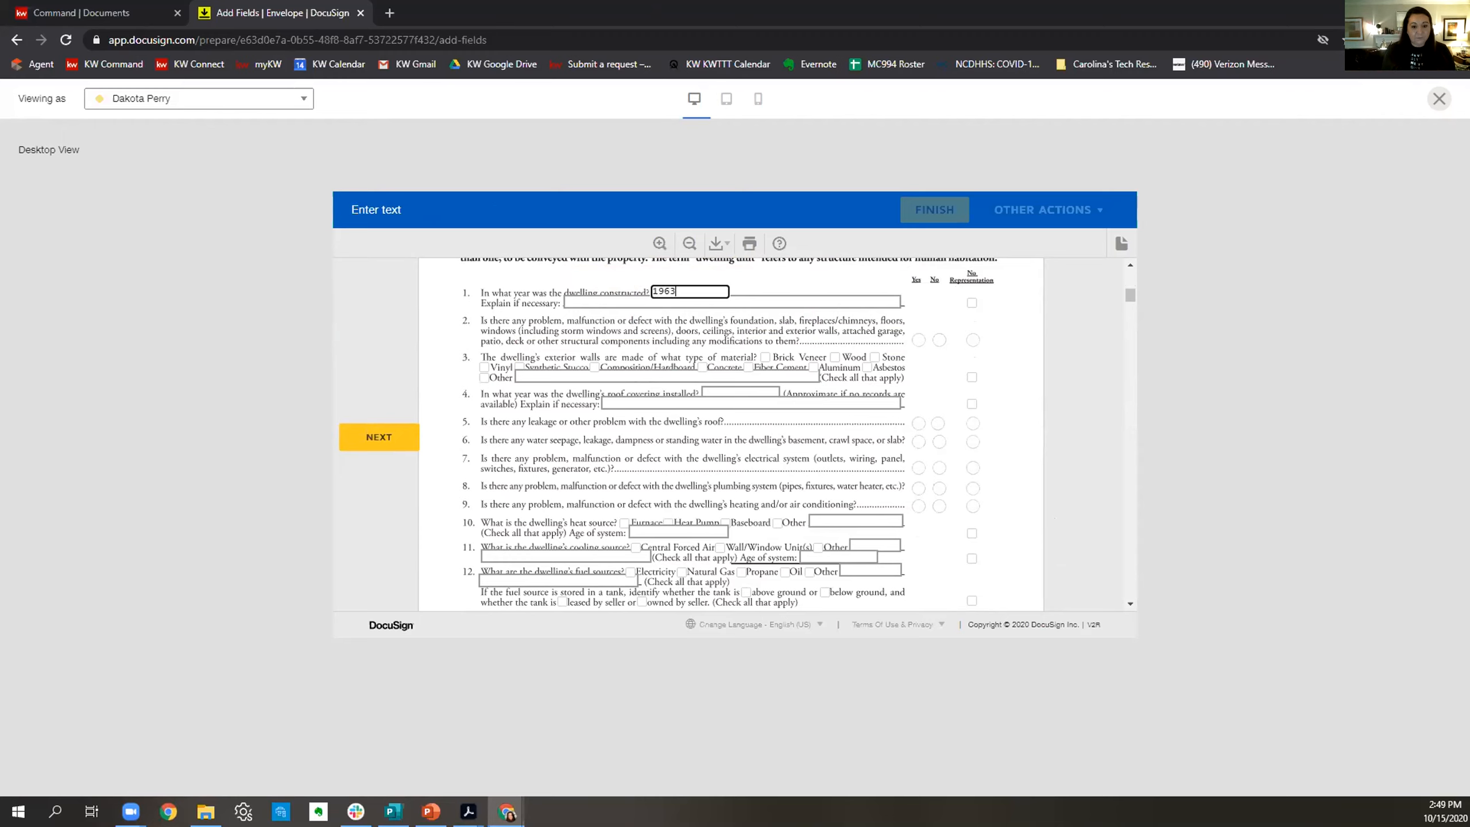
pyautogui.press('Tab')
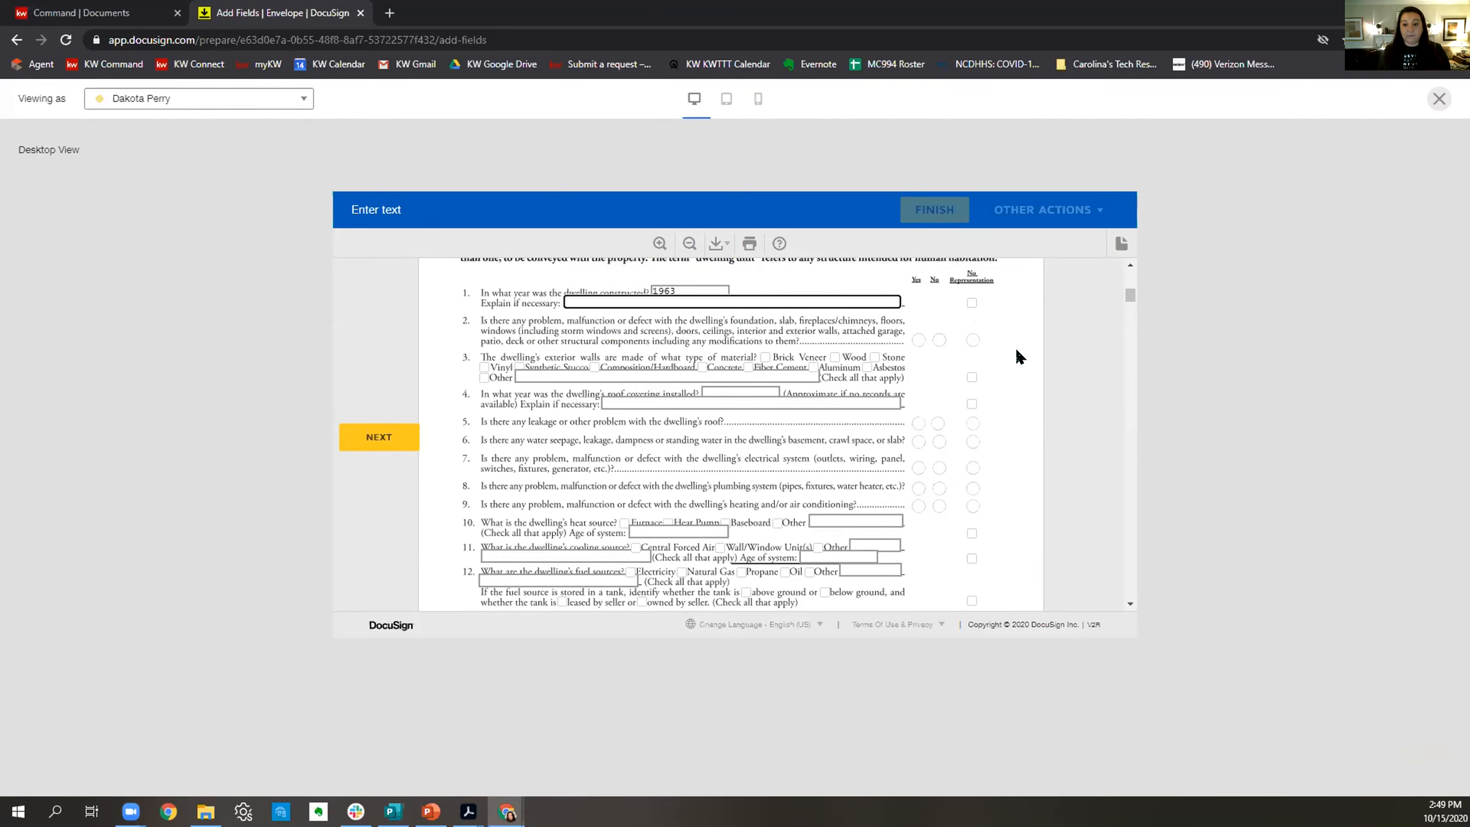
pyautogui.click(938, 340)
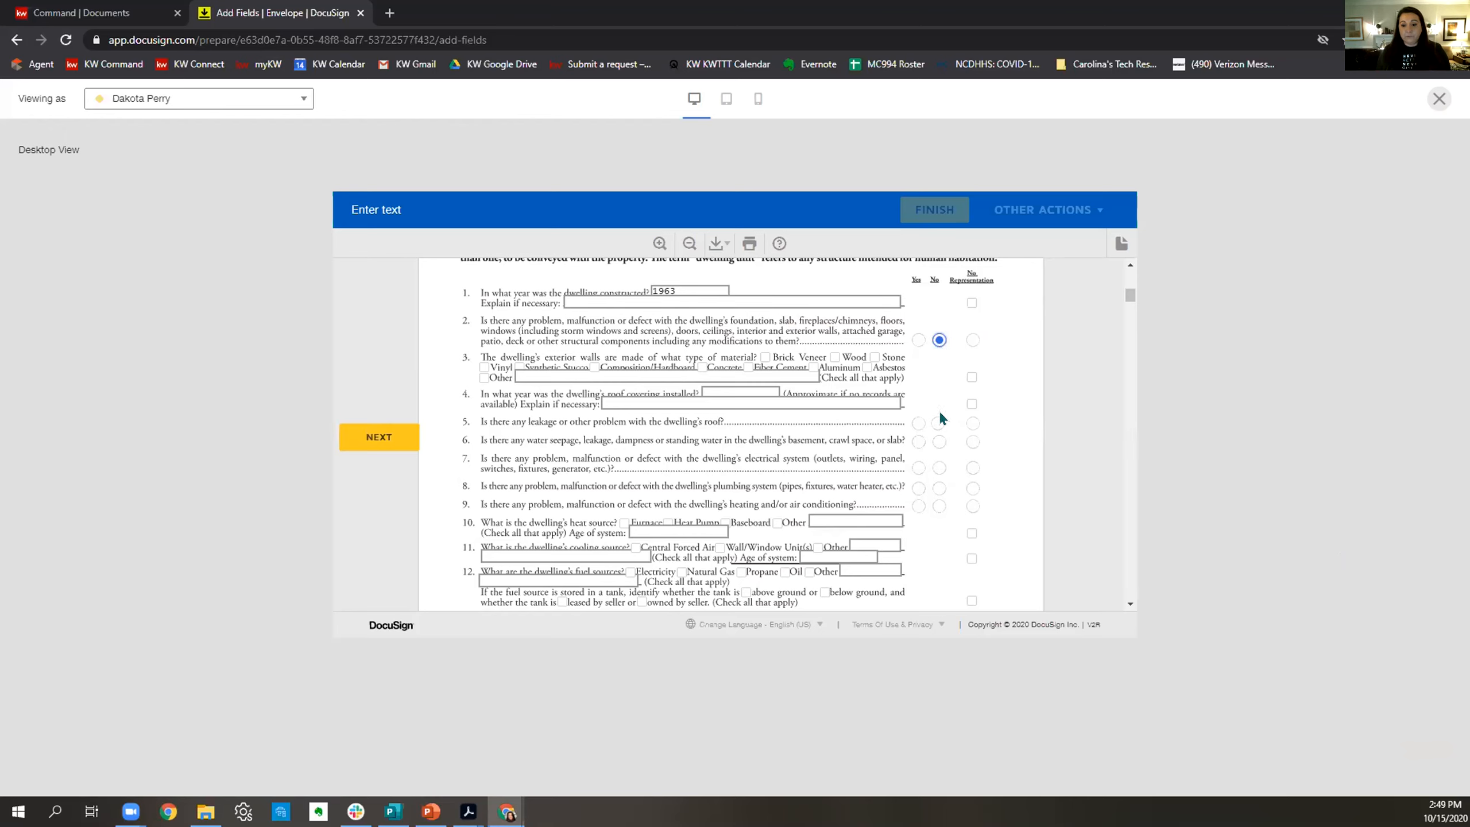
pyautogui.click(938, 442)
pyautogui.click(939, 467)
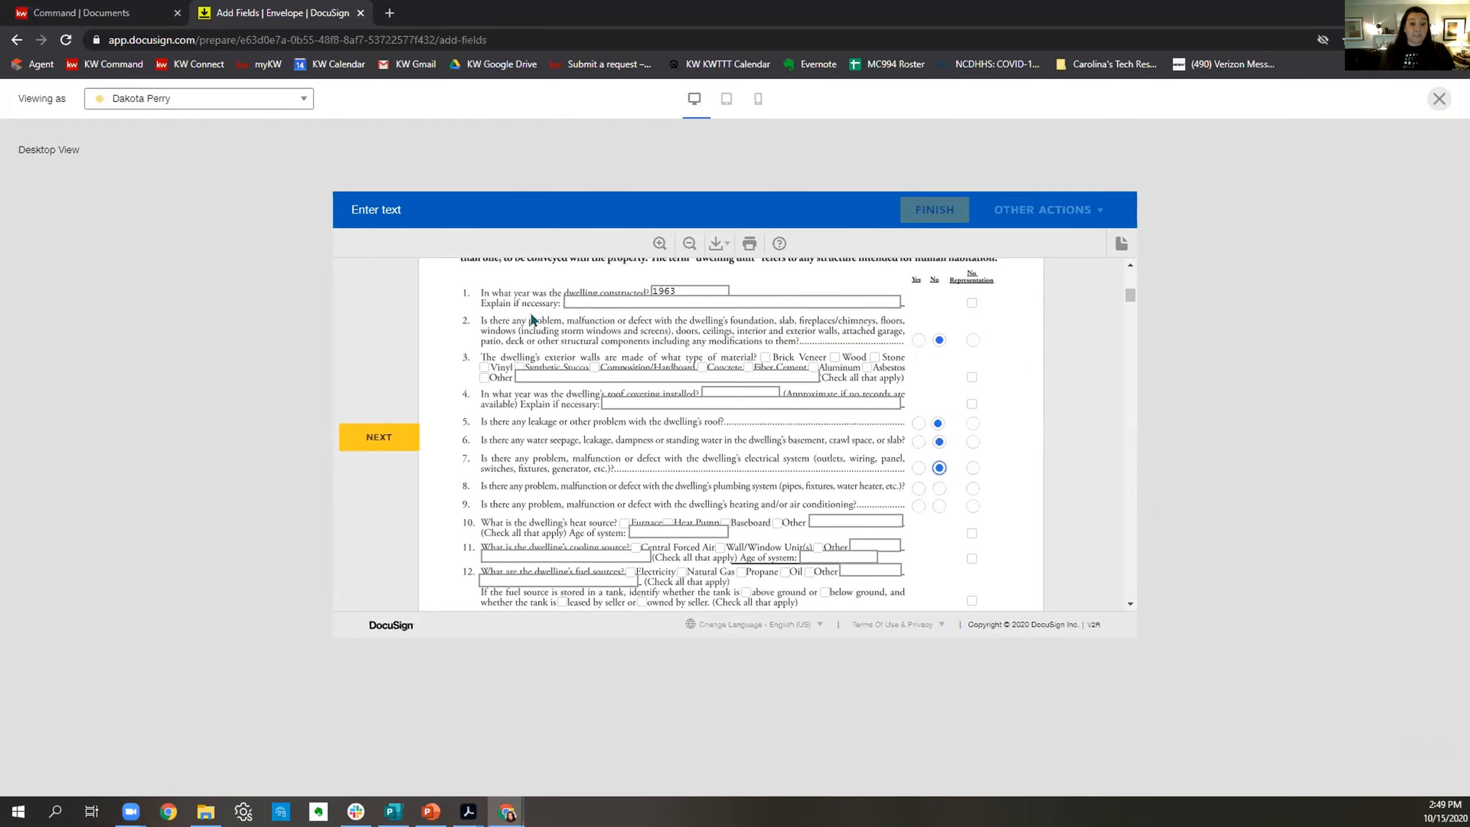
pyautogui.scroll(-15, 724, 375)
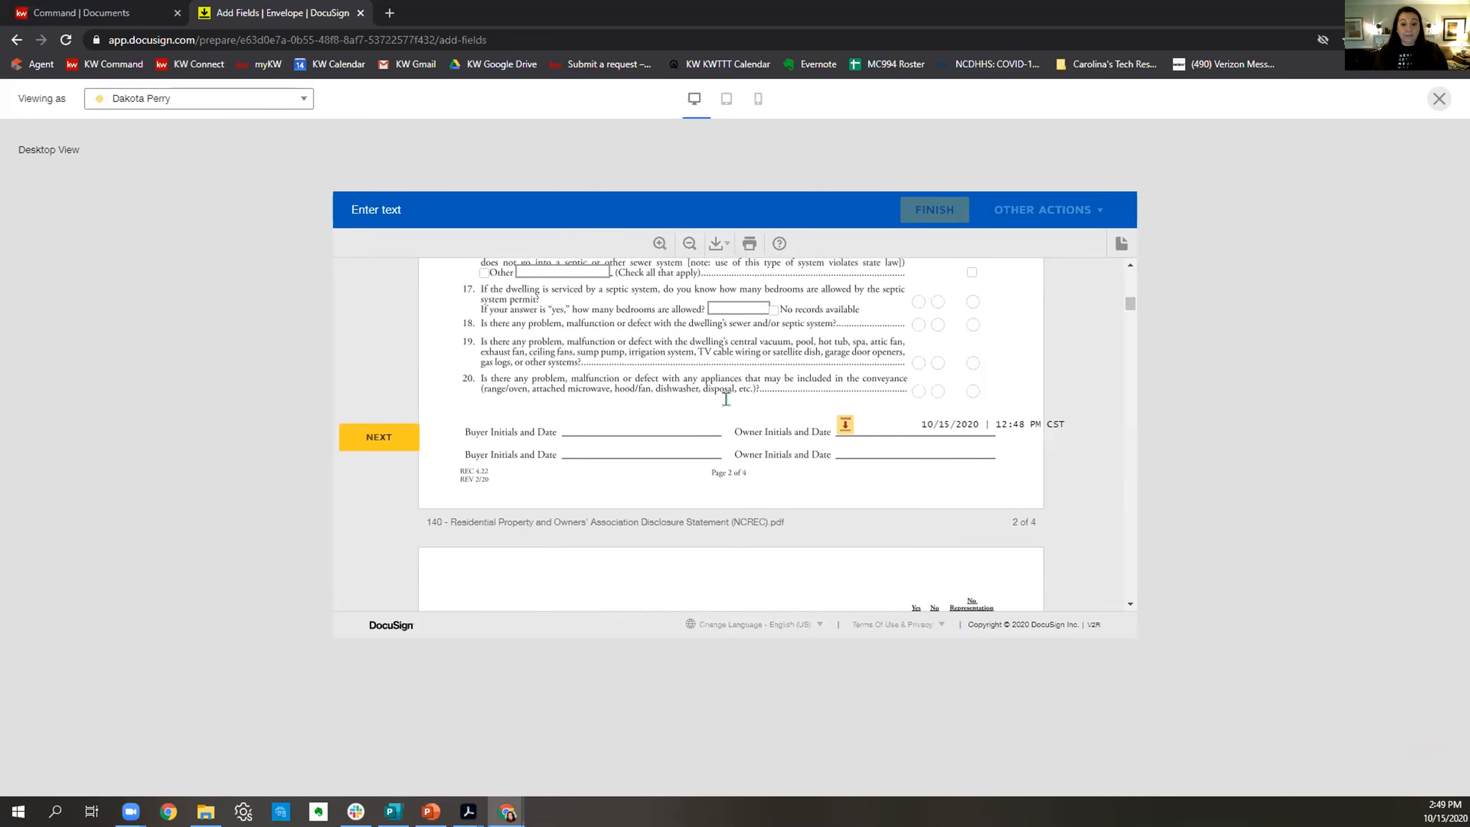
pyautogui.scroll(-10, 842, 273)
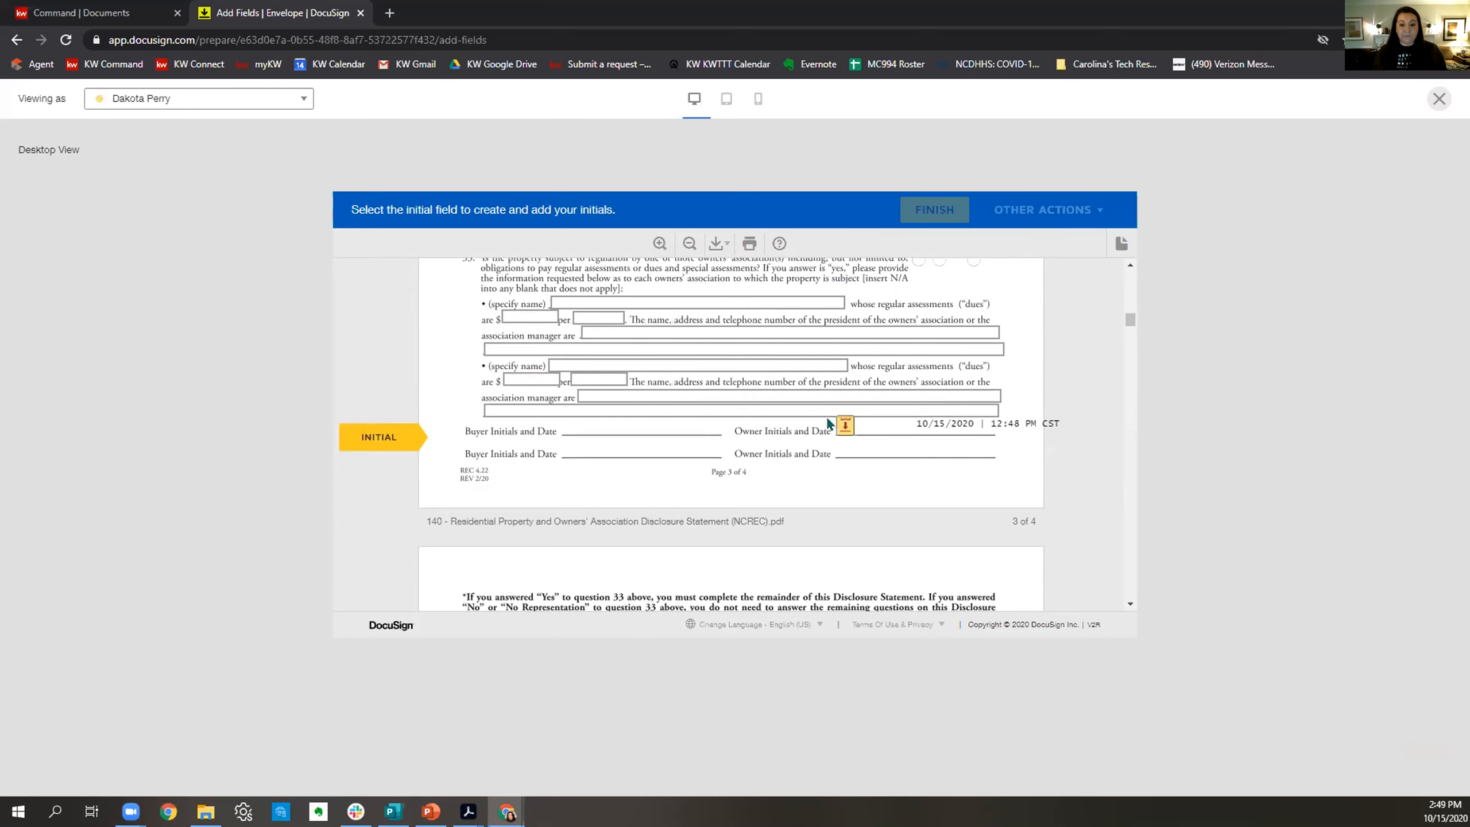
# Apply owner initials on disclosure pages 3–4 and seller initials on agreement pages 1–4 and firm duties
pyautogui.click(843, 427)
pyautogui.click(843, 424)
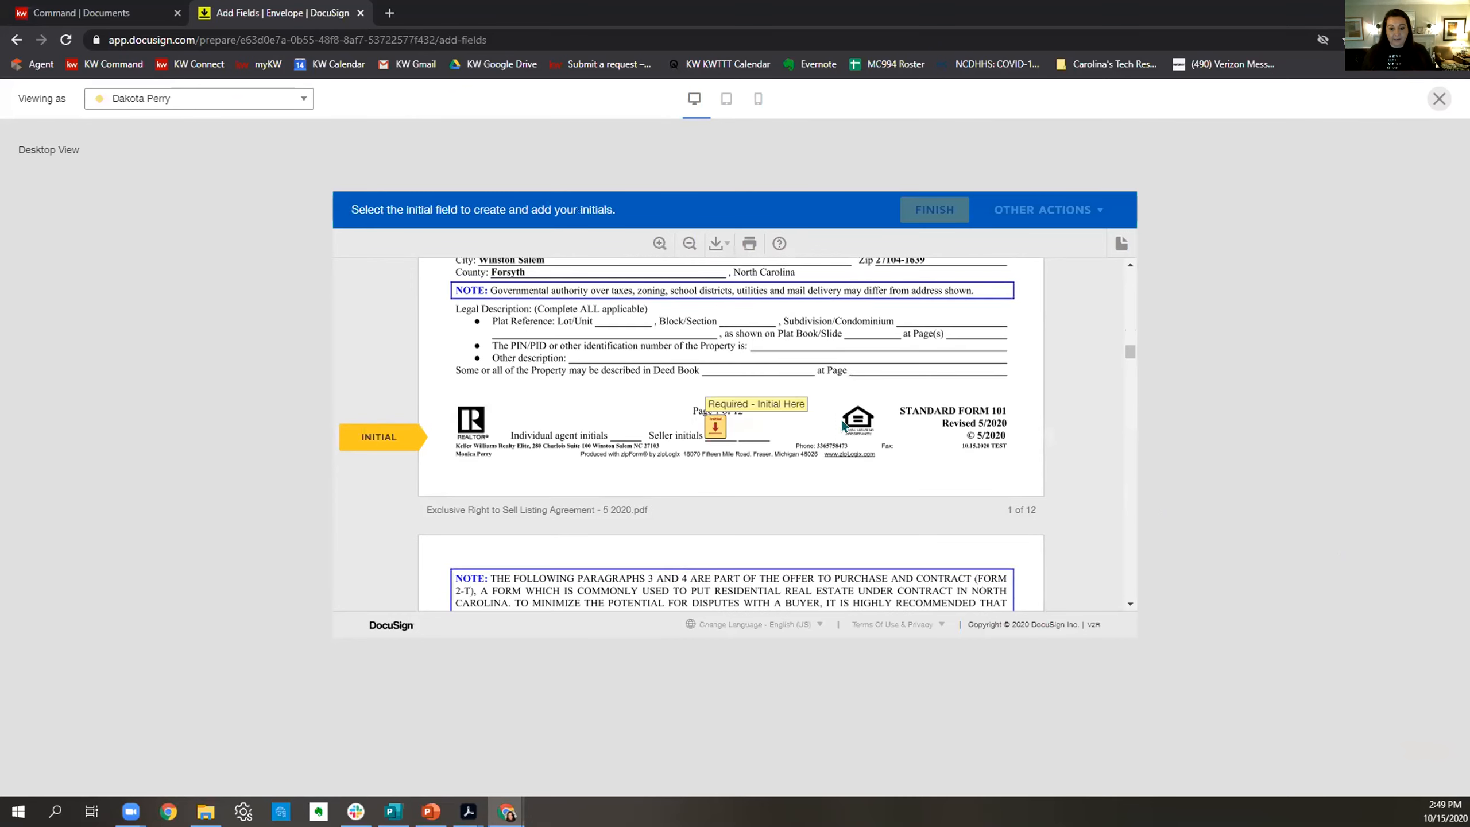
pyautogui.click(716, 426)
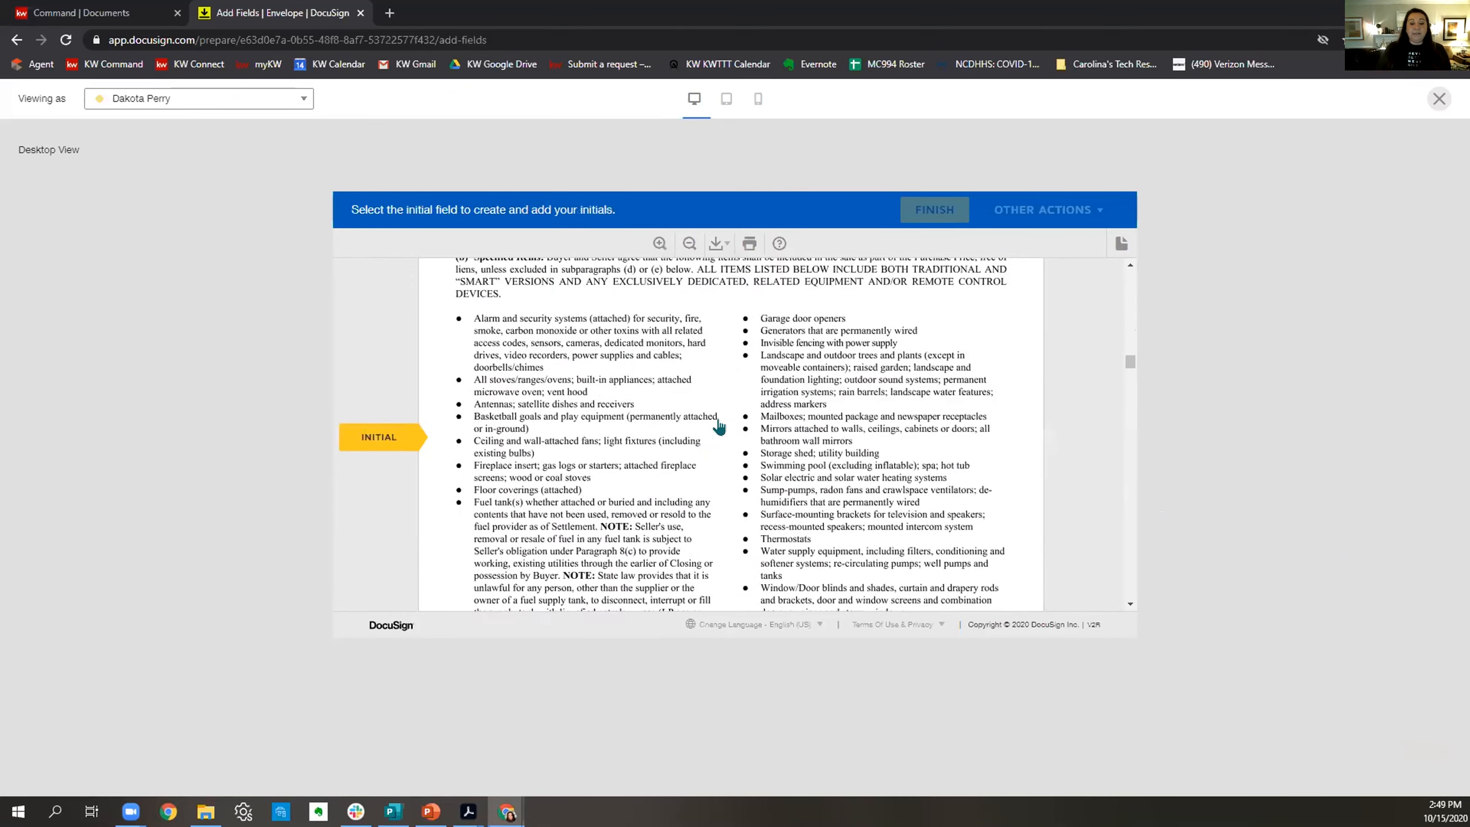
pyautogui.click(717, 426)
pyautogui.click(716, 426)
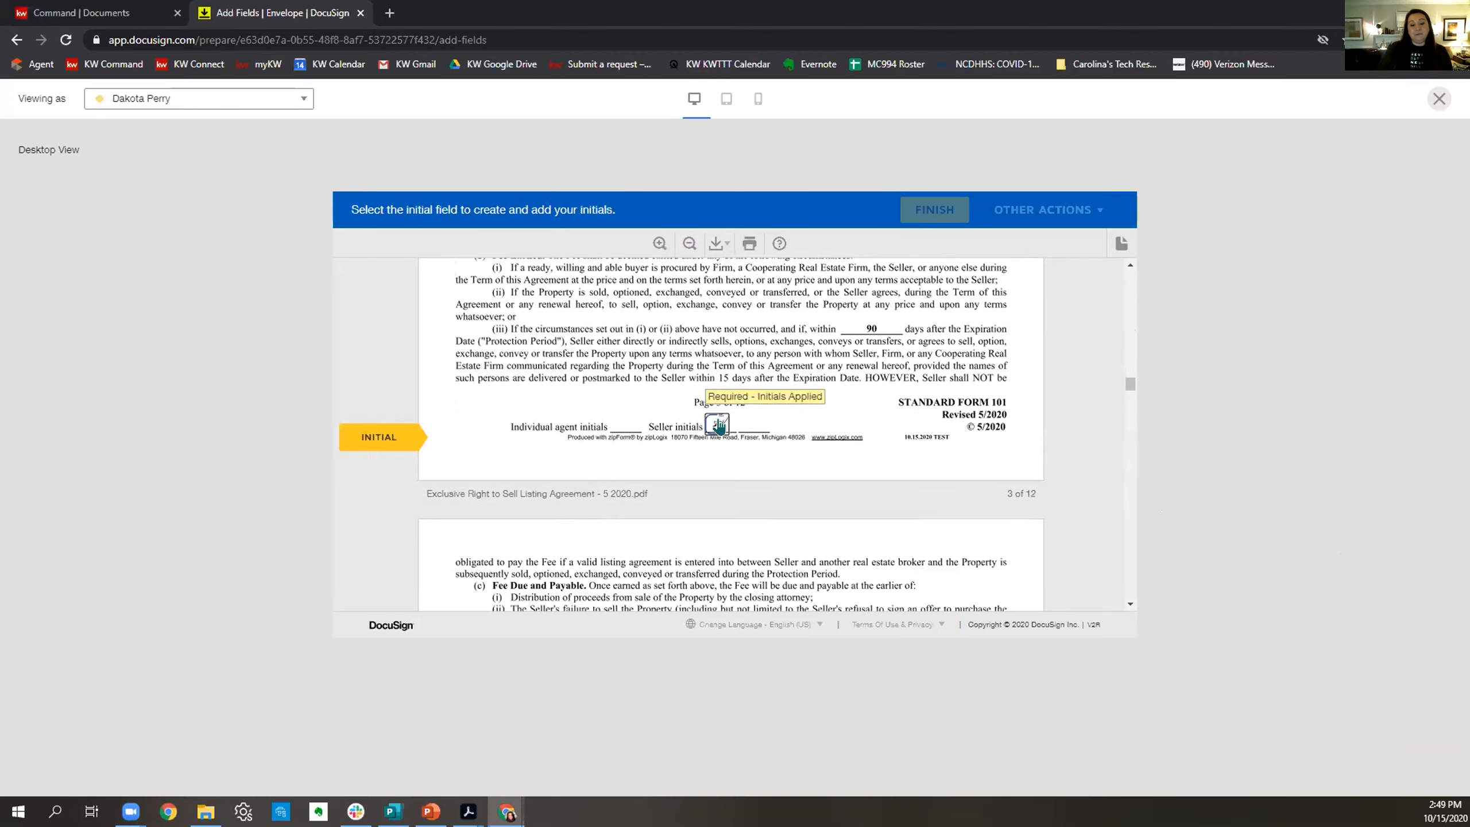
pyautogui.click(716, 426)
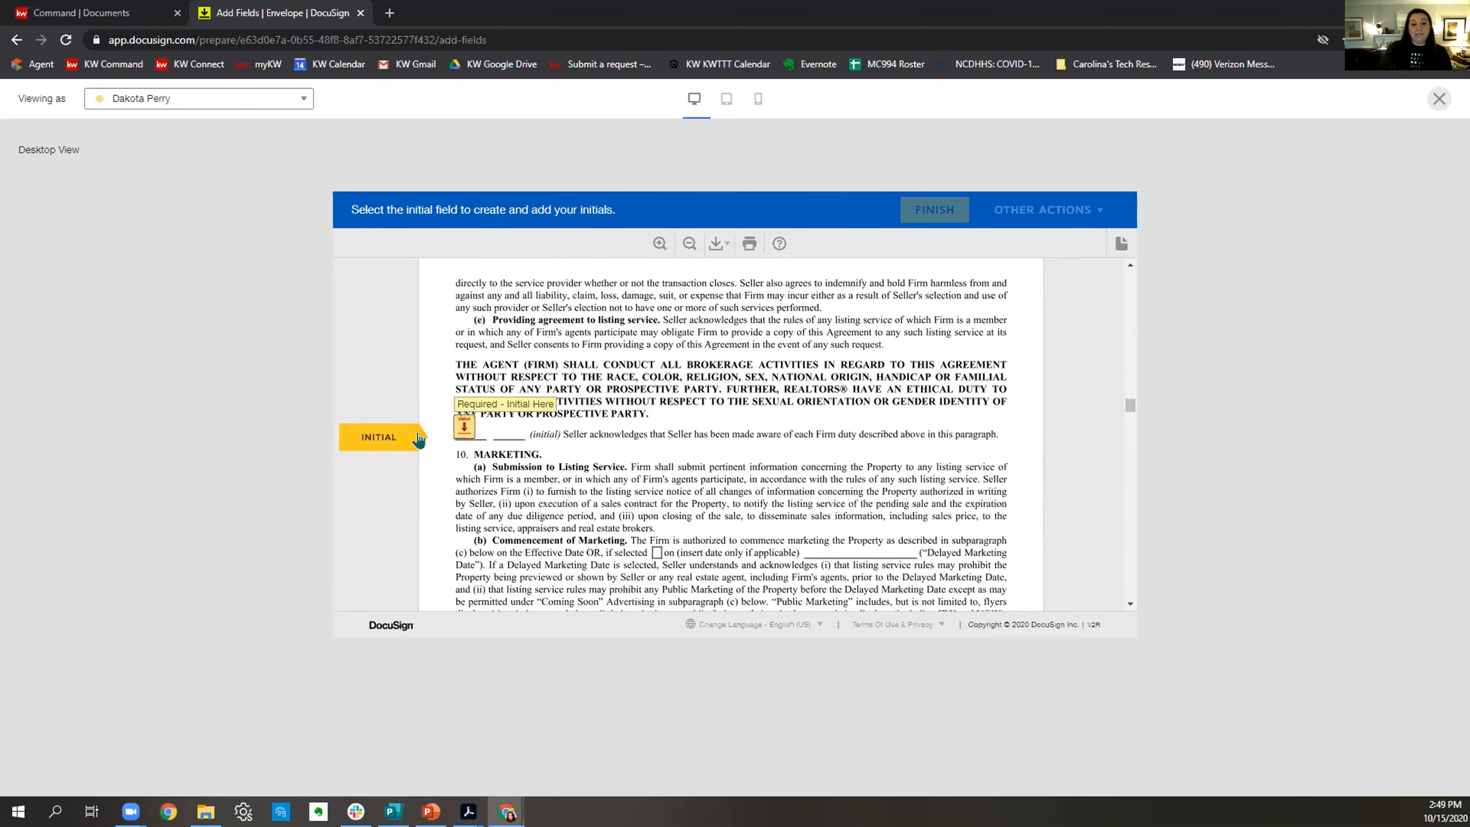
pyautogui.click(473, 428)
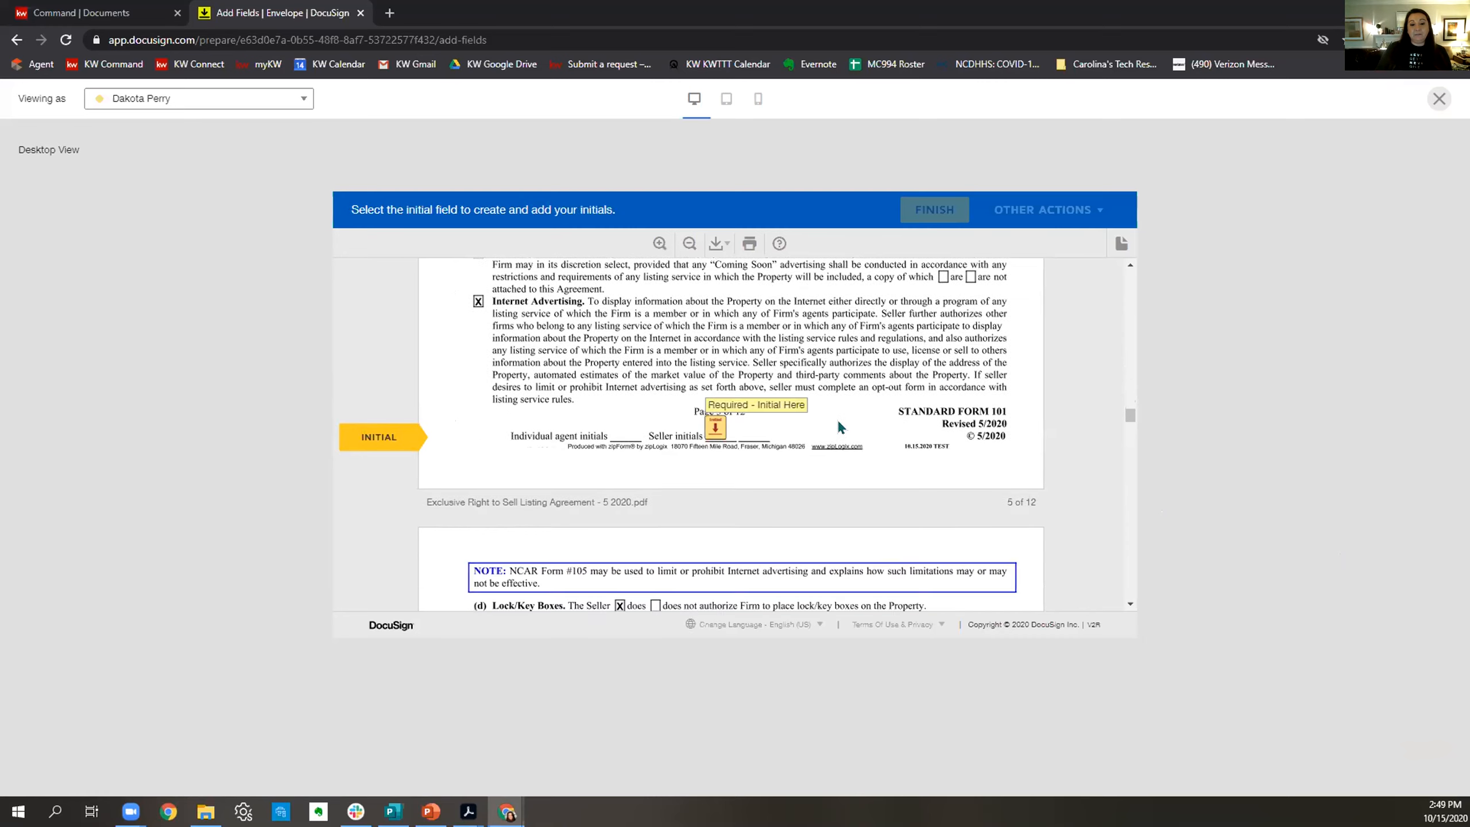
# Apply seller initials on listing agreement pages 5 through 10
pyautogui.click(702, 435)
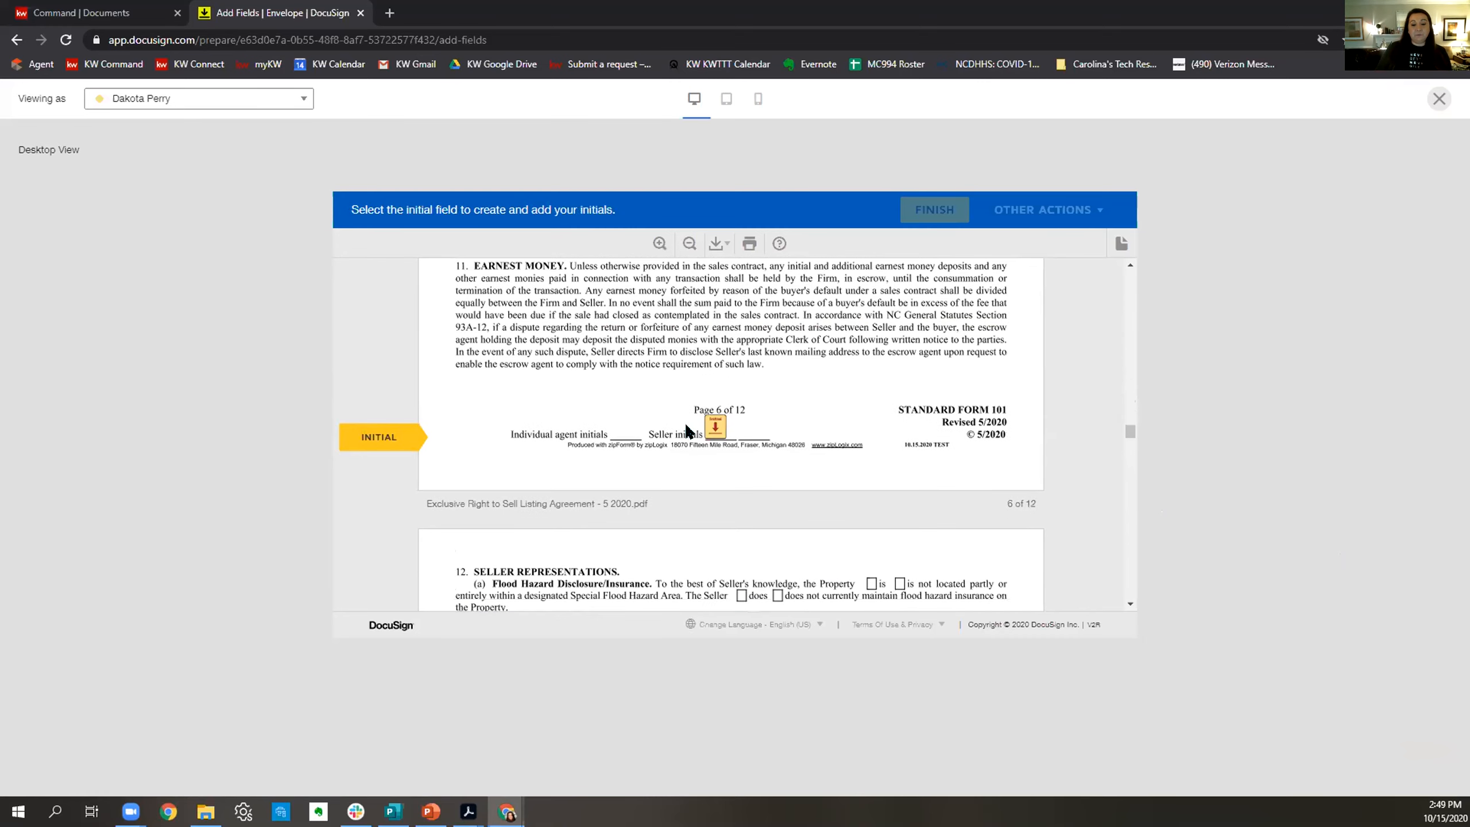
pyautogui.click(715, 427)
pyautogui.click(714, 426)
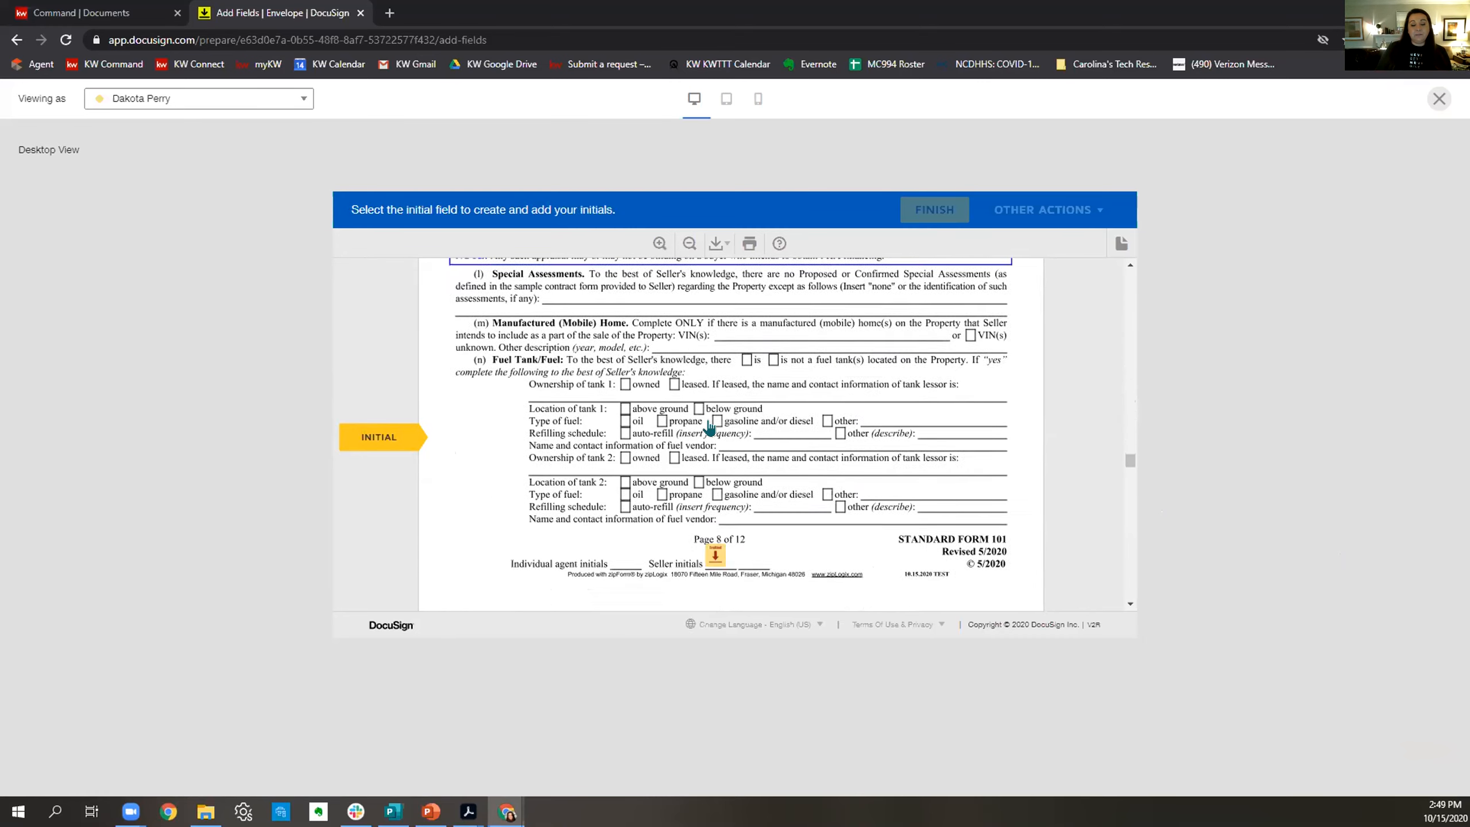
pyautogui.click(714, 427)
pyautogui.click(714, 426)
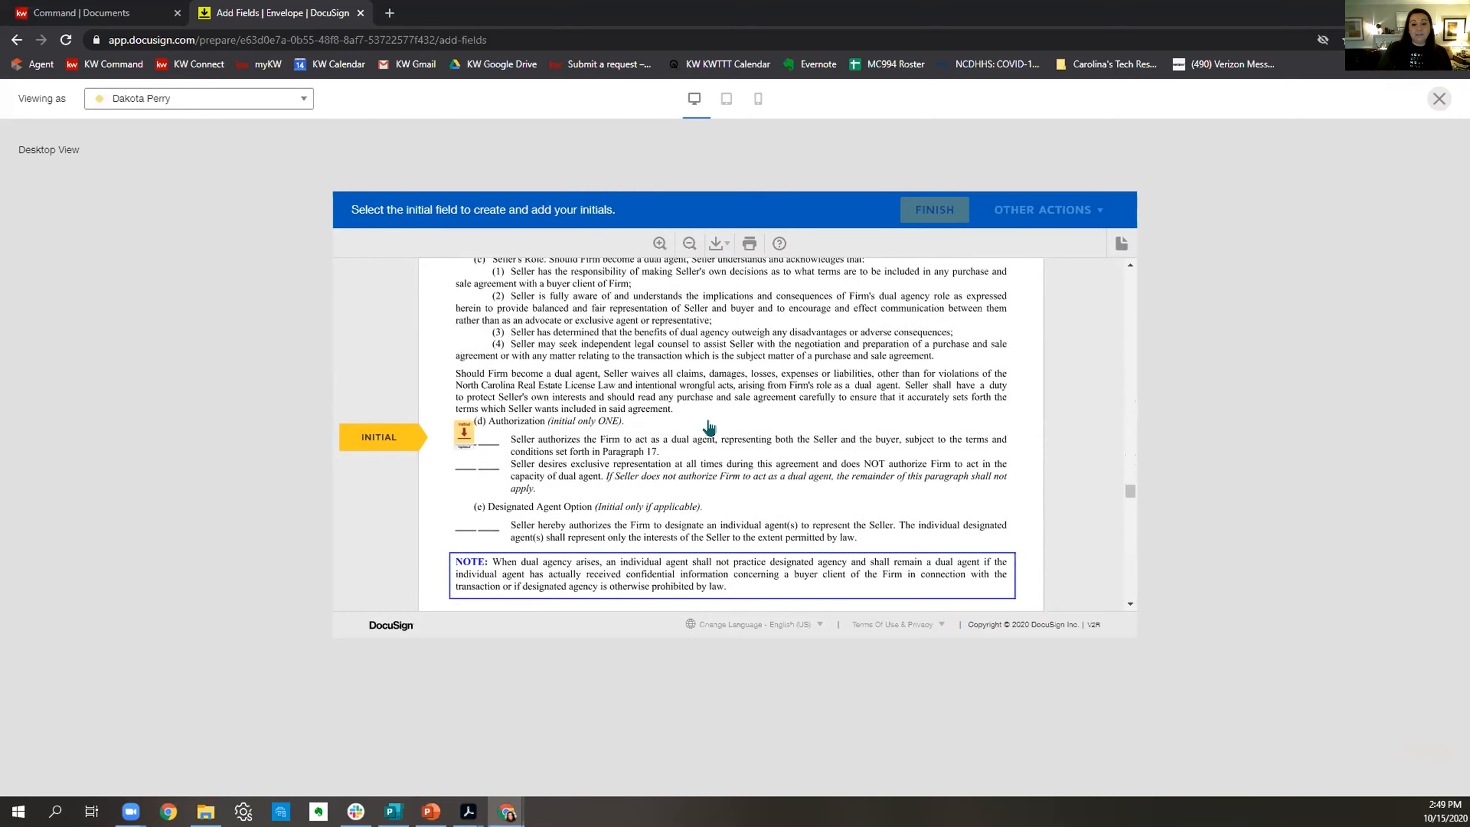
pyautogui.click(713, 427)
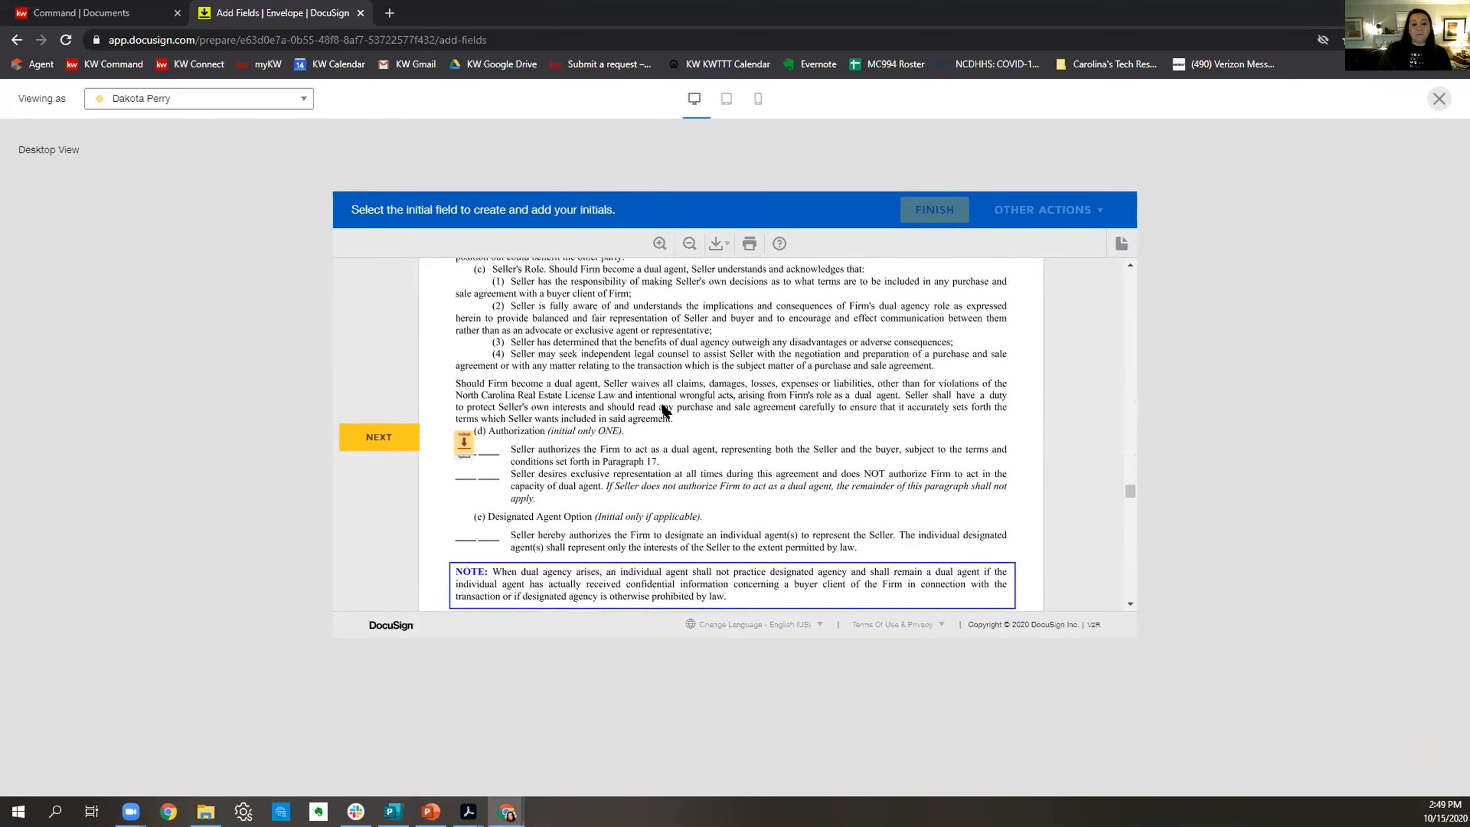
pyautogui.scroll(-4, 665, 411)
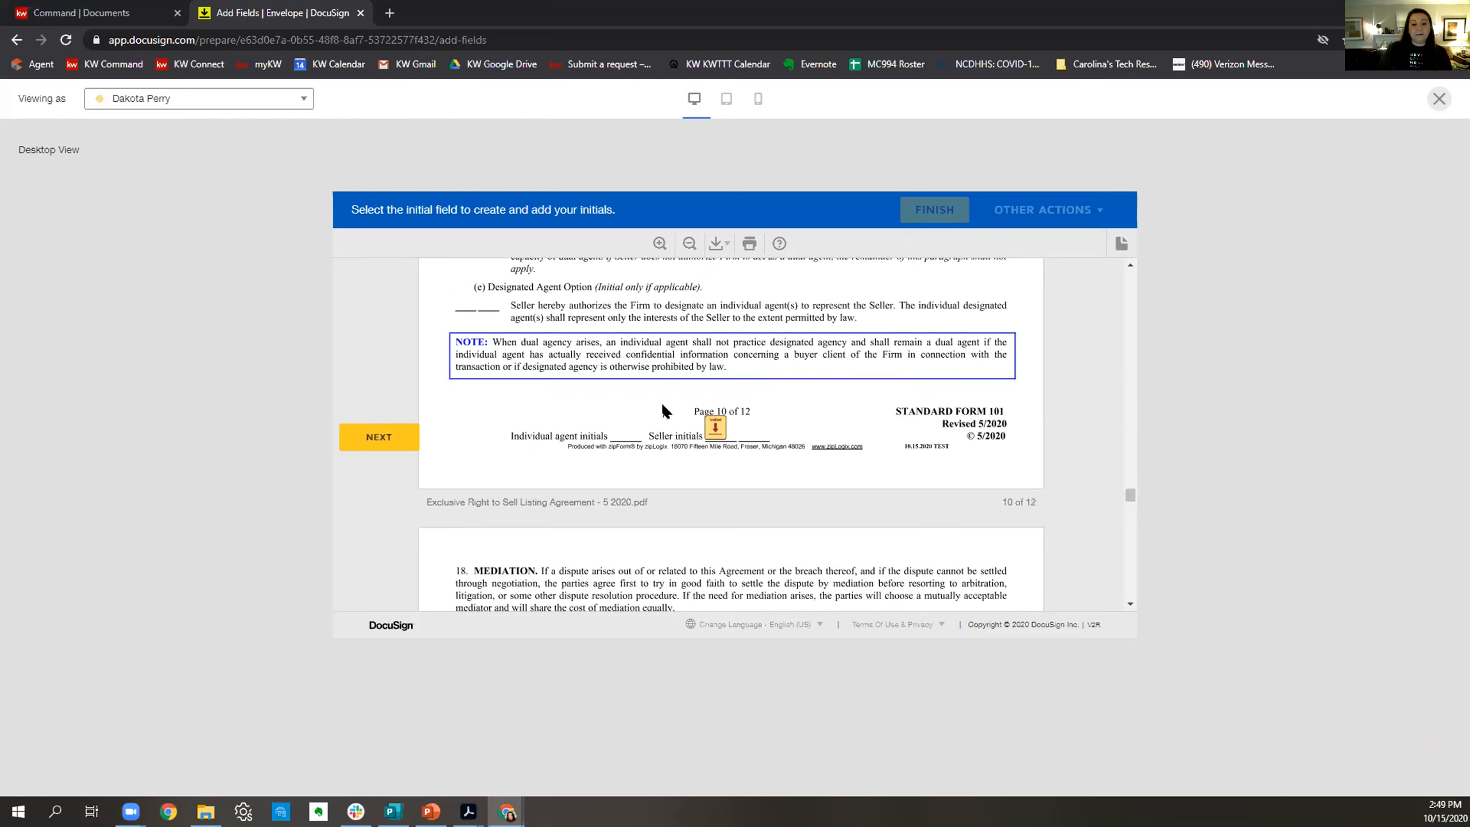
pyautogui.scroll(-3, 660, 406)
pyautogui.scroll(5, 654, 417)
pyautogui.scroll(-5, 678, 460)
pyautogui.scroll(4, 677, 459)
pyautogui.scroll(-2, 679, 453)
# Apply the page 10 and 11 initials and page 12 seller signature, then close the preview
pyautogui.click(723, 431)
pyautogui.click(726, 431)
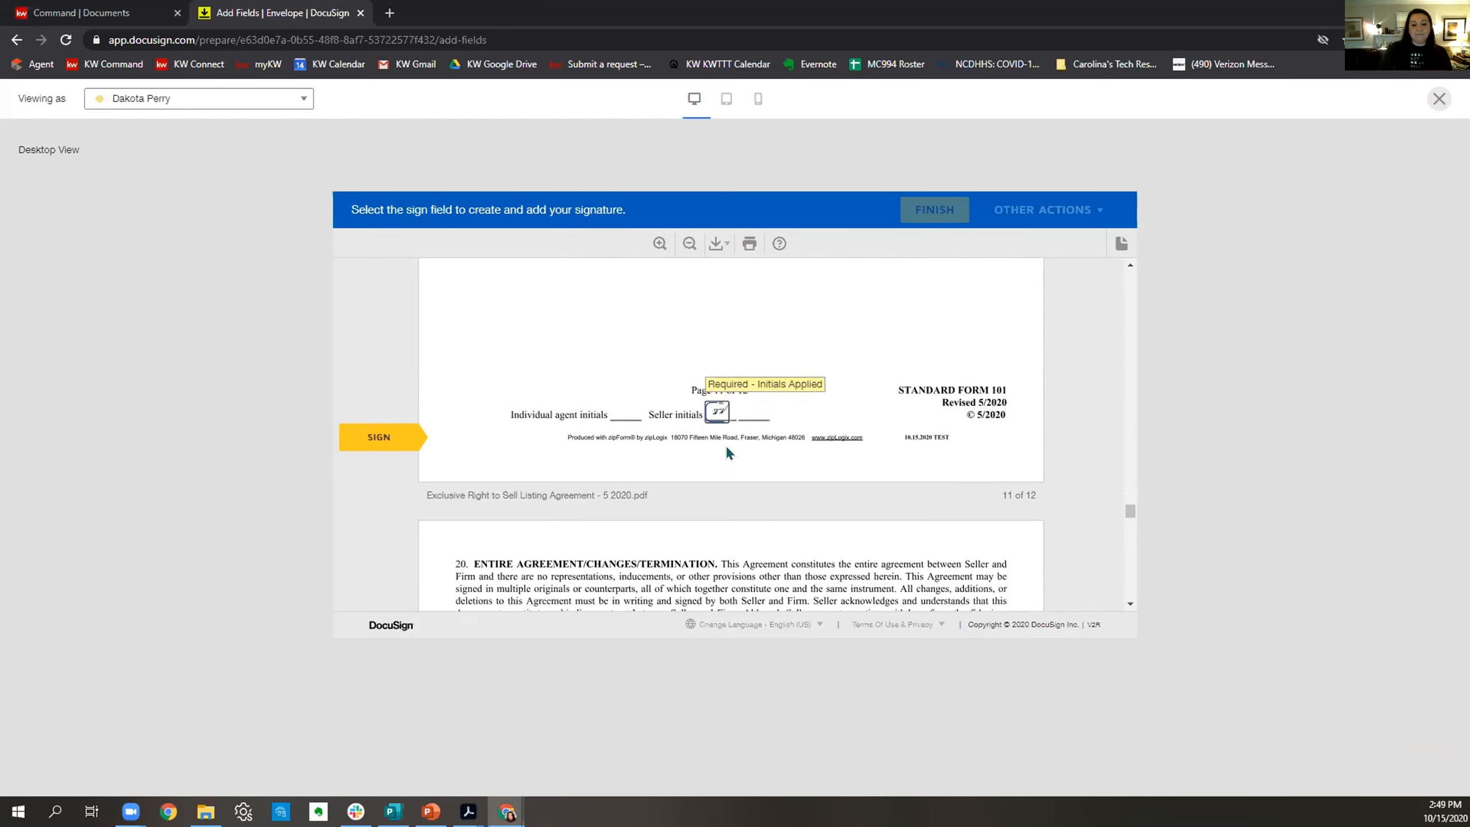
pyautogui.click(764, 411)
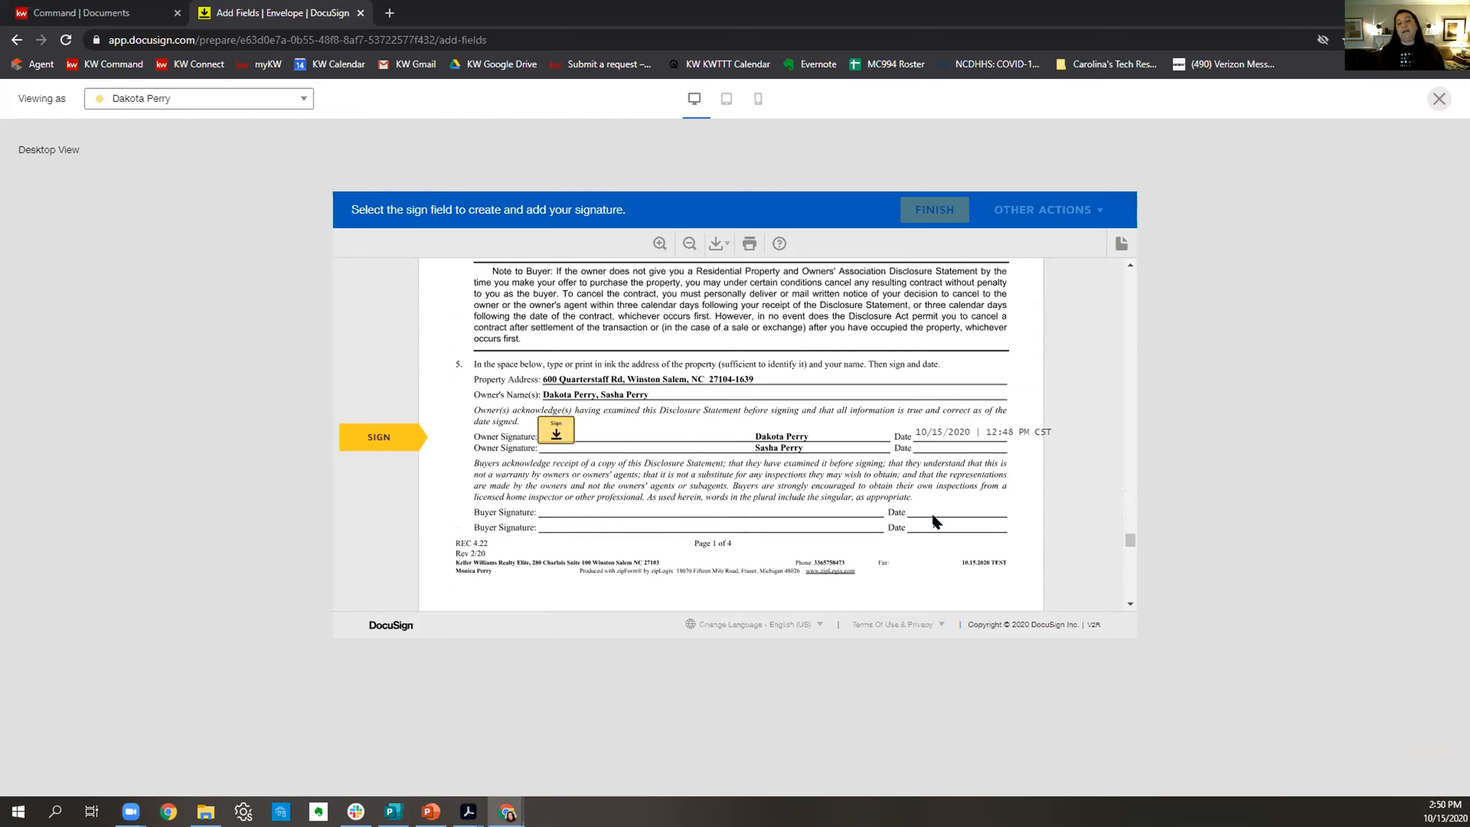
pyautogui.click(1439, 98)
# Make both authorization-line Initial fields required again and return to the envelope details
pyautogui.click(302, 418)
pyautogui.click(1328, 250)
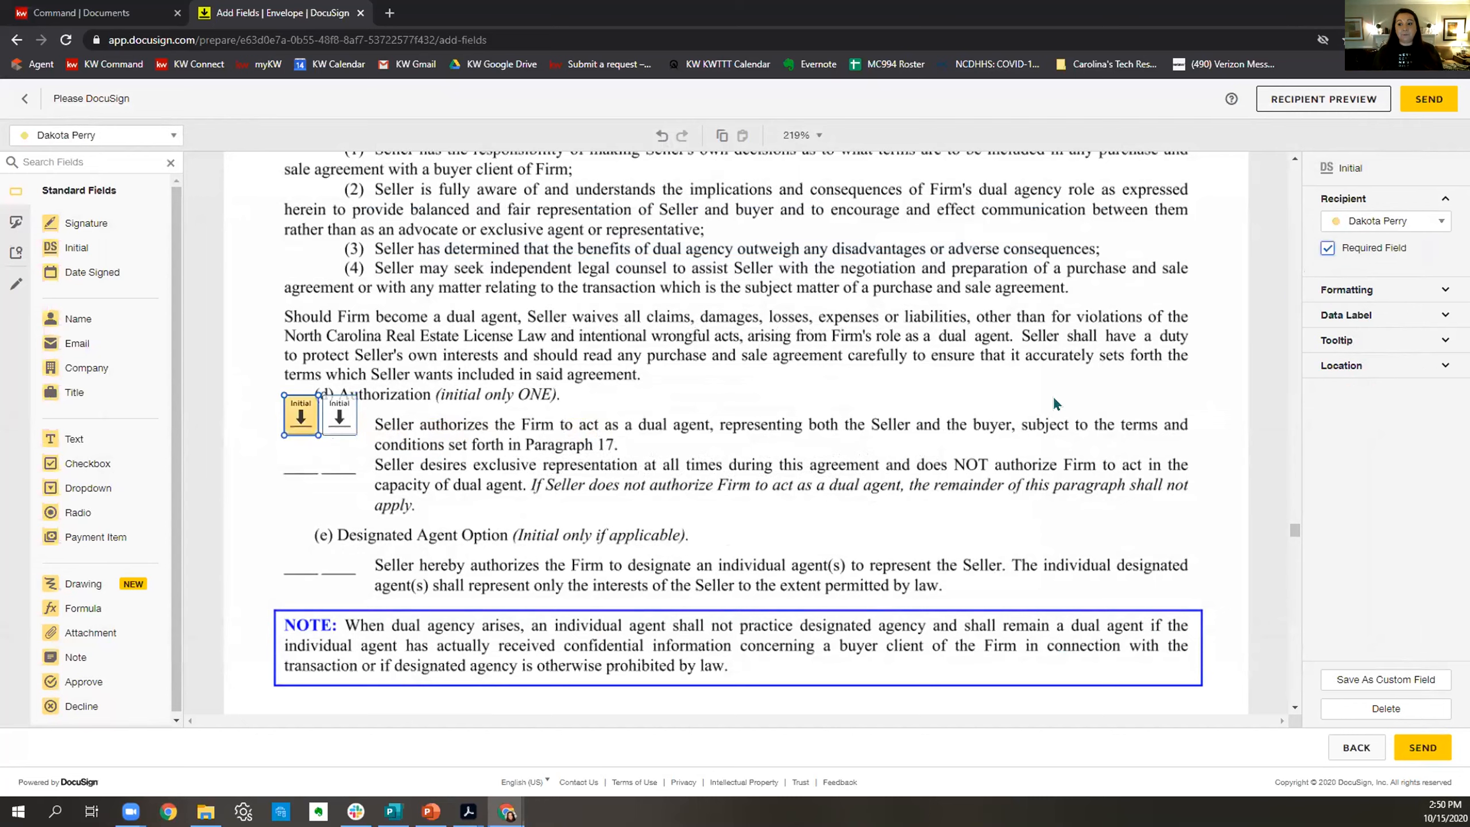
pyautogui.click(340, 425)
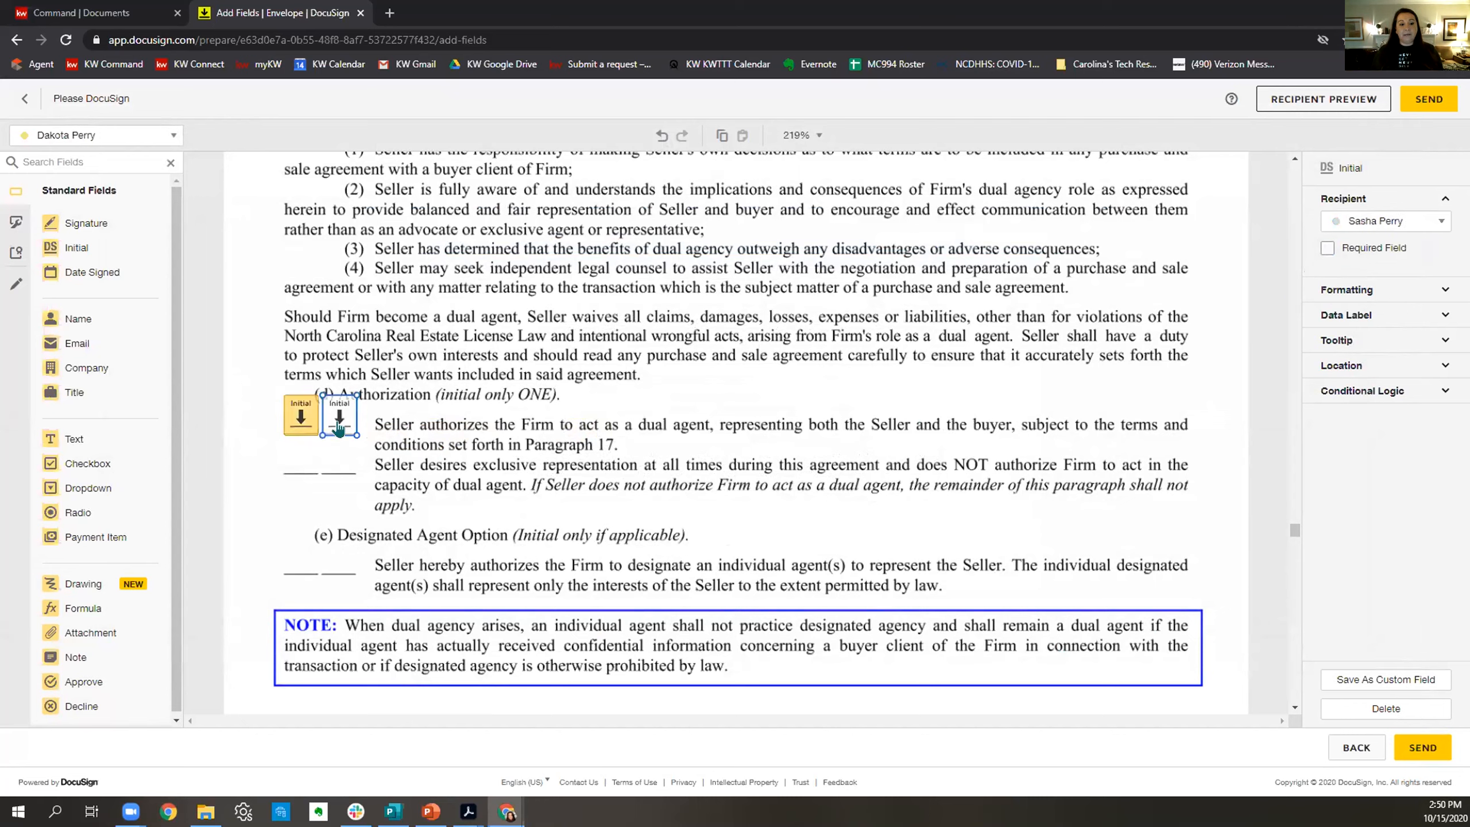
pyautogui.click(1327, 249)
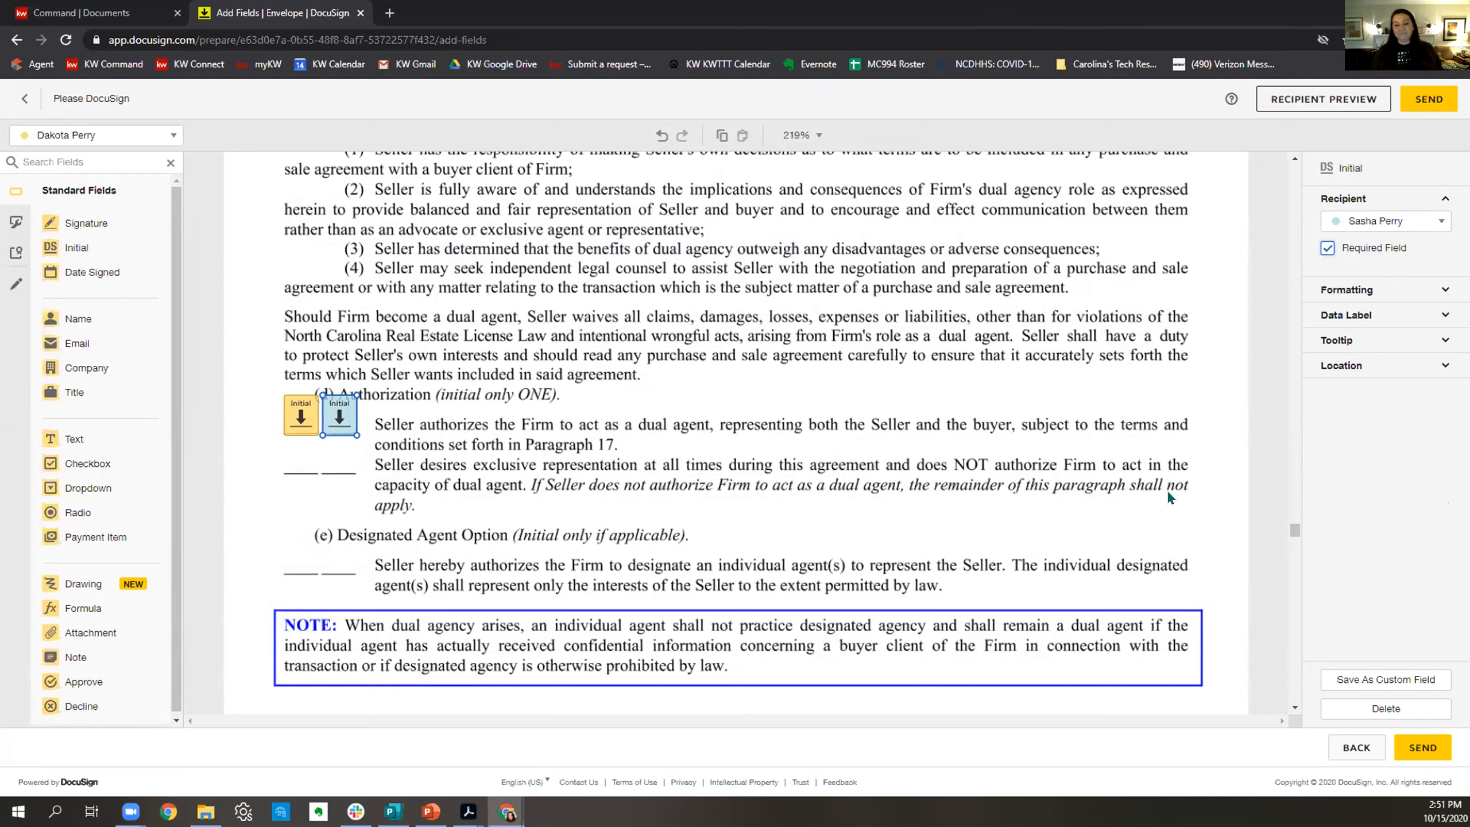
pyautogui.scroll(15, 849, 381)
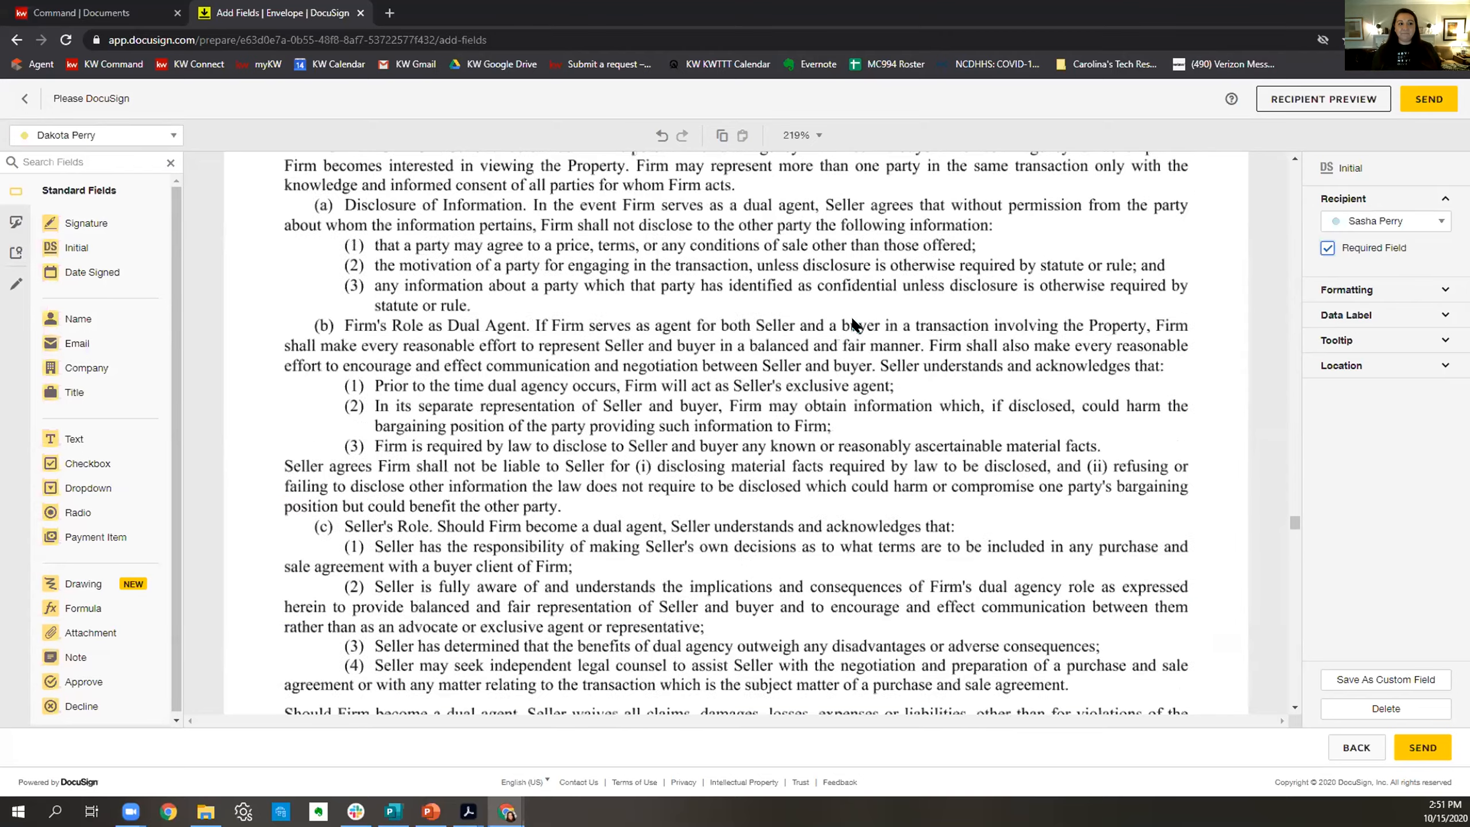
pyautogui.click(24, 98)
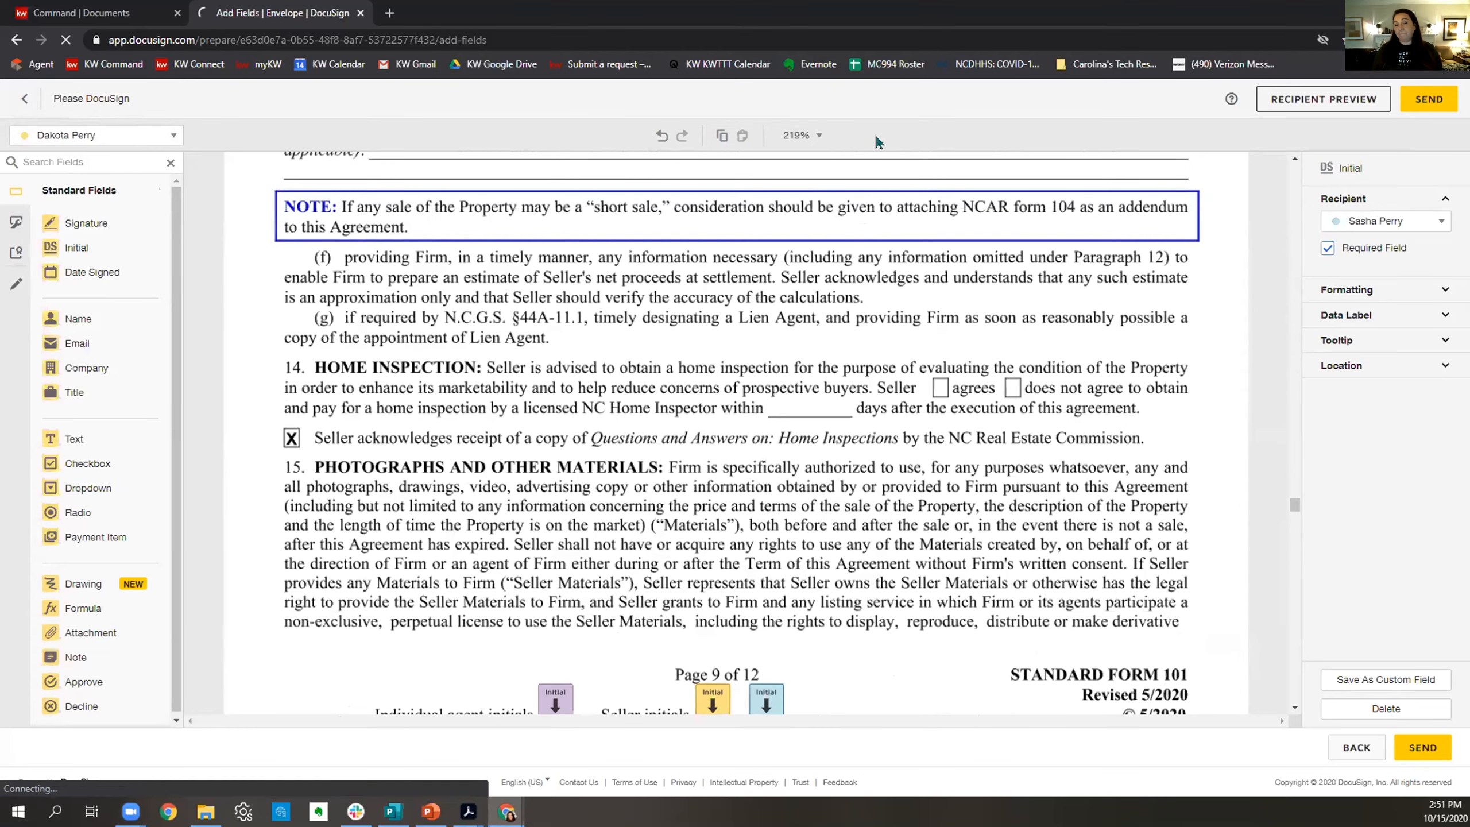